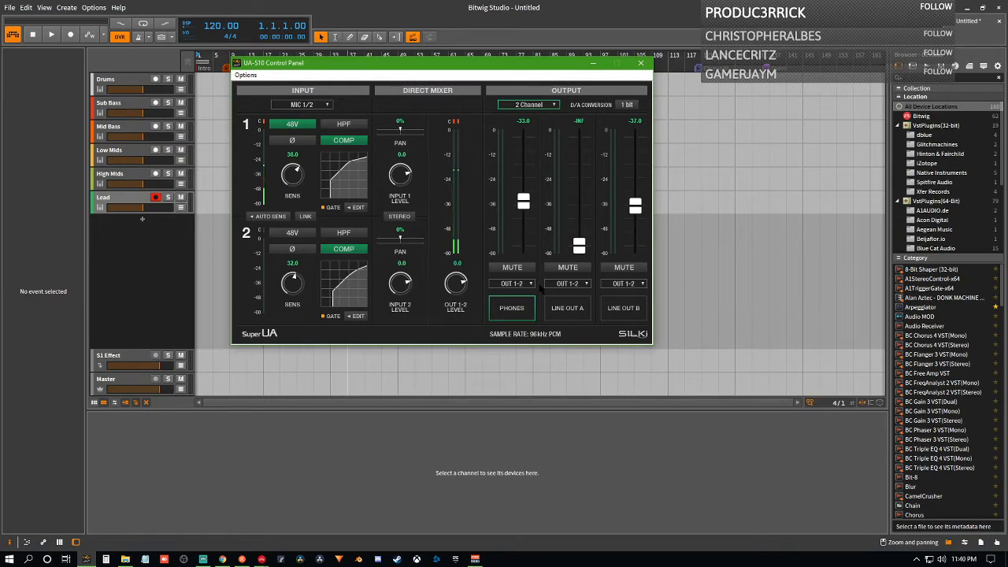
# - Switch the phones output source to DIRECT MIX in the audio interface's control panel and minimize the panel
pyautogui.click(532, 287)
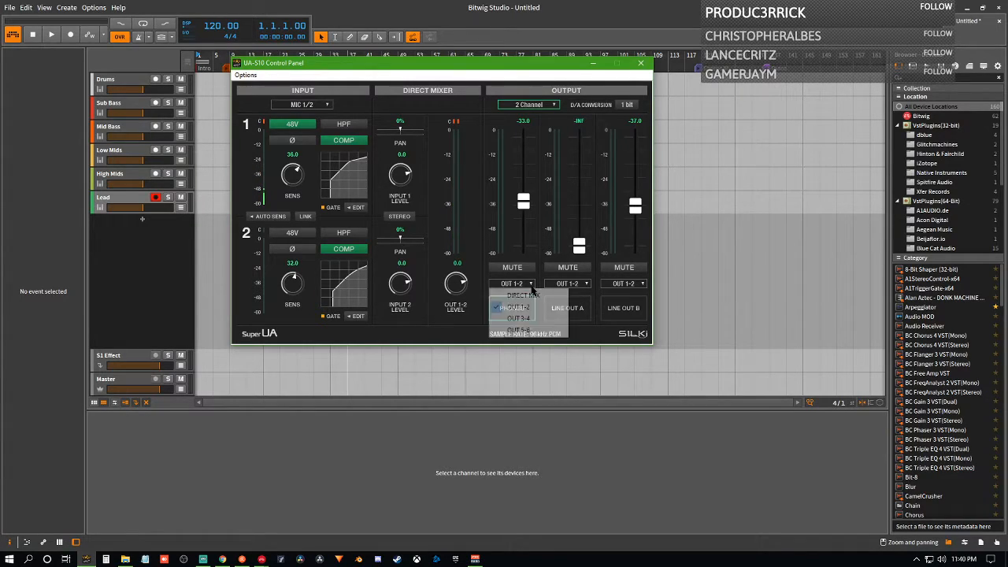
pyautogui.click(532, 293)
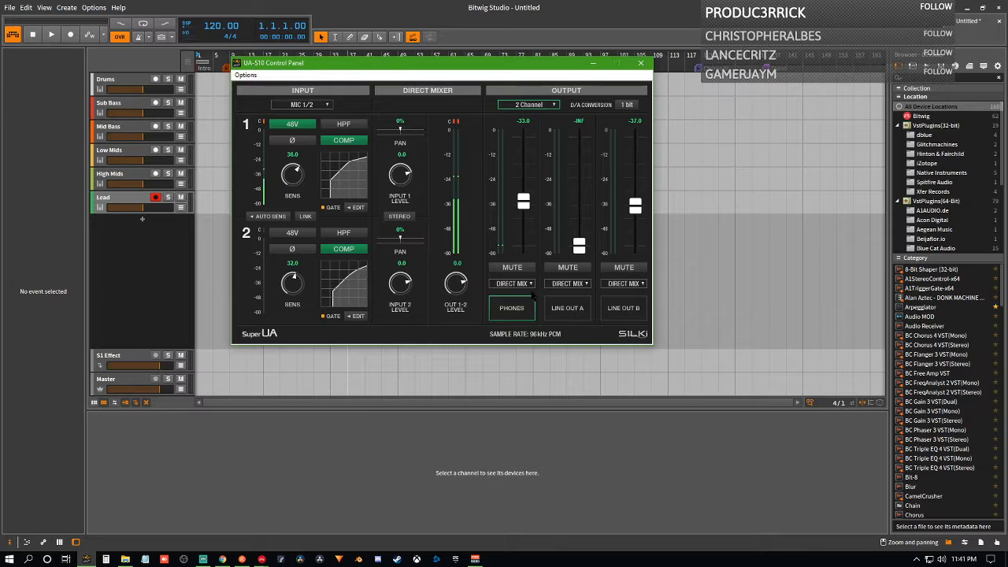
pyautogui.click(592, 63)
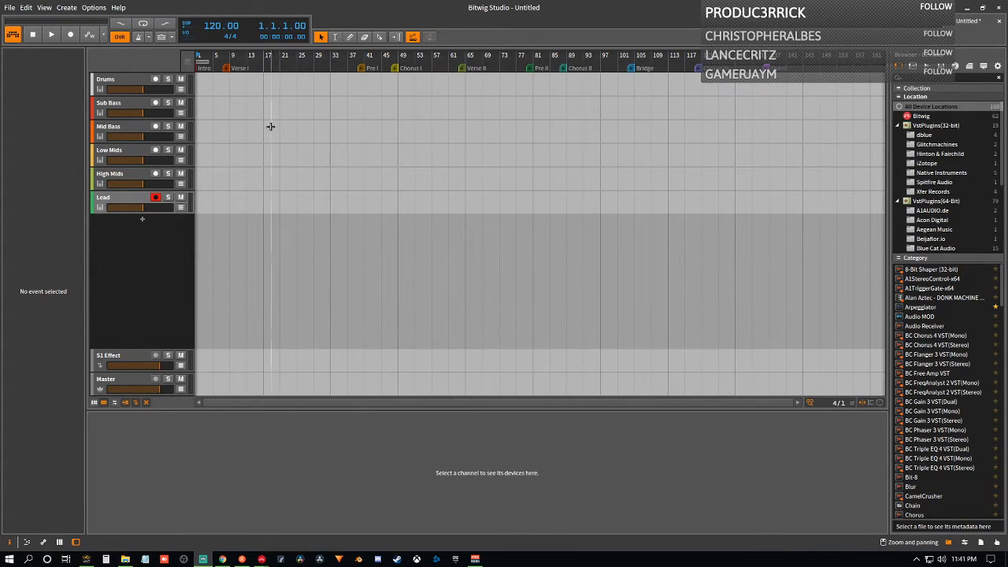
pyautogui.scroll(2, 235, 133)
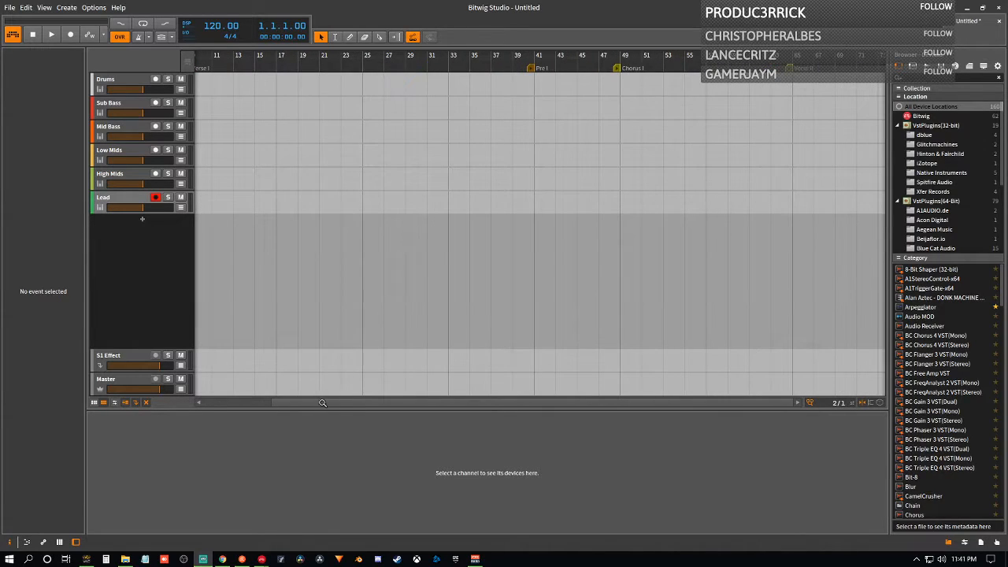
pyautogui.scroll(2, 247, 200)
pyautogui.scroll(1, 544, 221)
pyautogui.scroll(-4, 544, 220)
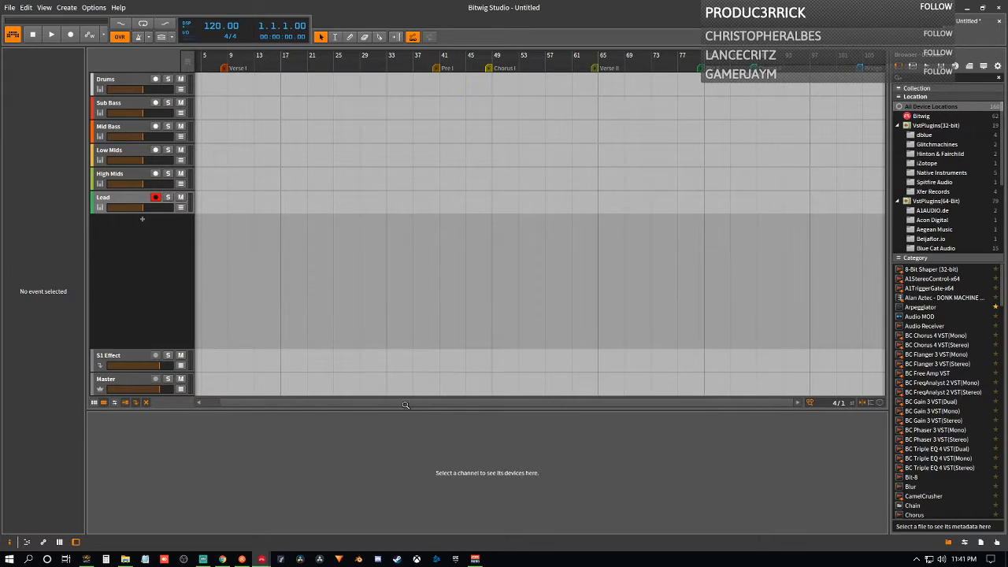
pyautogui.click(198, 402)
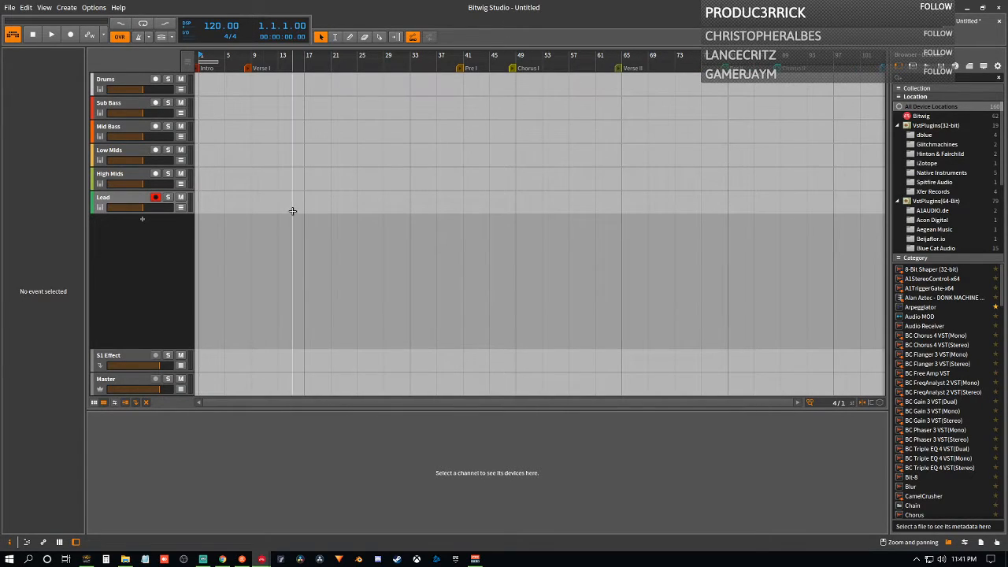
pyautogui.moveTo(252, 403); pyautogui.dragTo(252, 315)
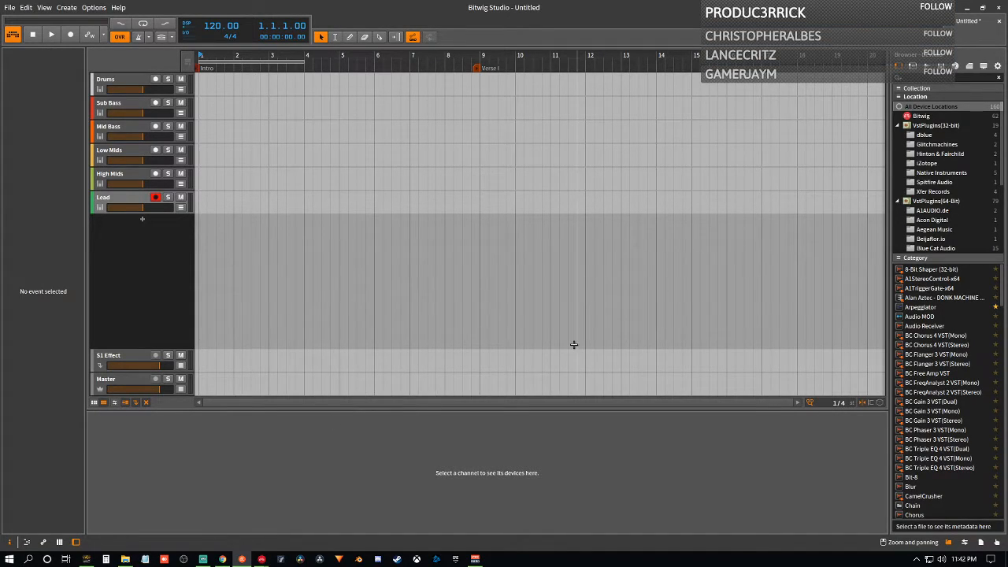
# - Review the instrument loaded on each track, from Drums and Sub Bass through Low Mids and High Mids to Lead
pyautogui.click(110, 85)
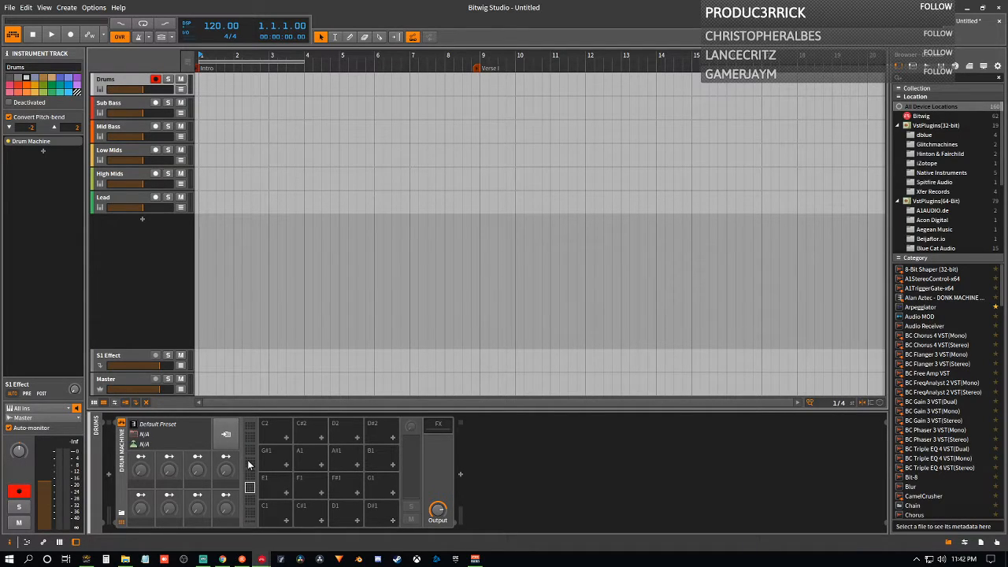
pyautogui.click(122, 109)
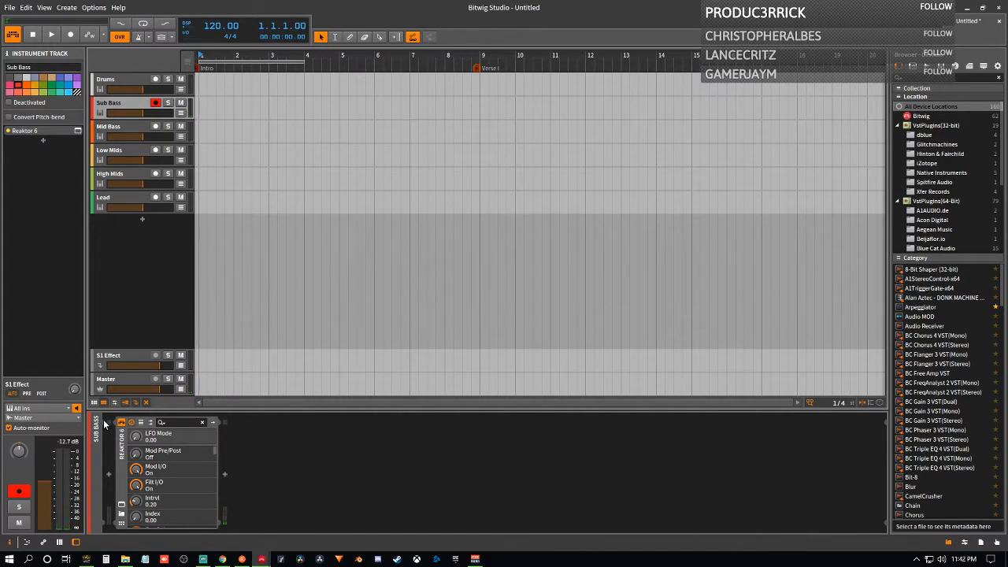
pyautogui.click(117, 127)
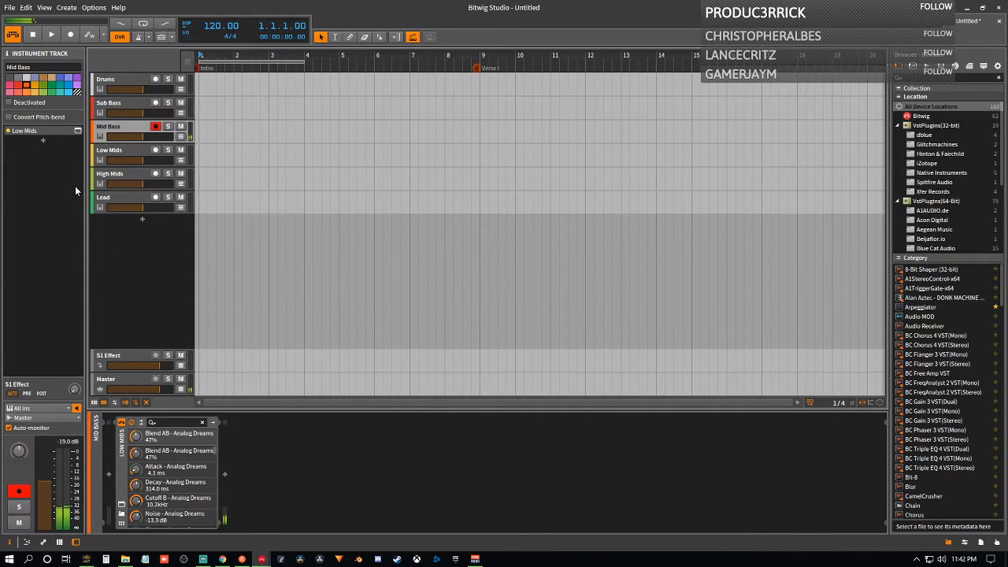
pyautogui.click(115, 155)
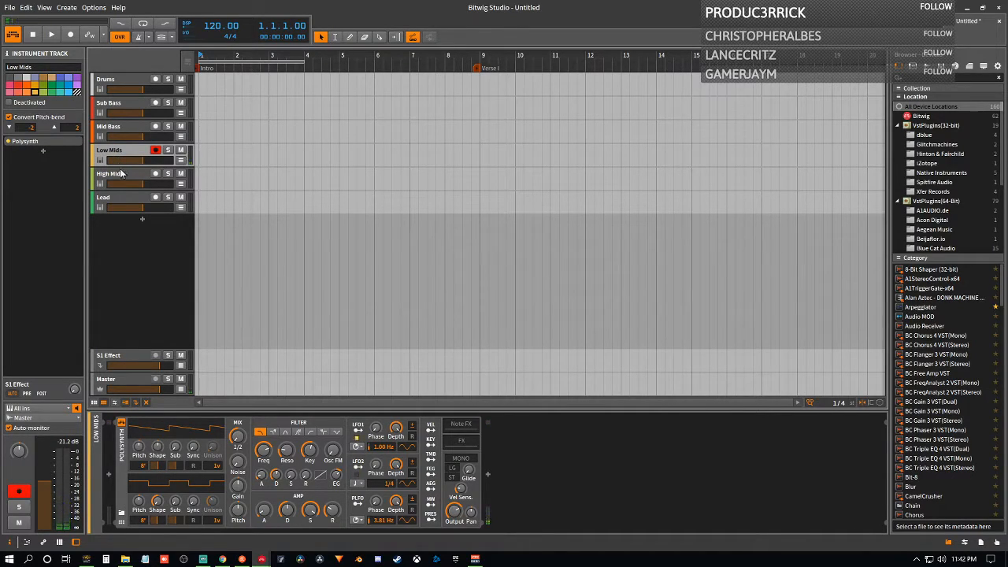
pyautogui.click(122, 176)
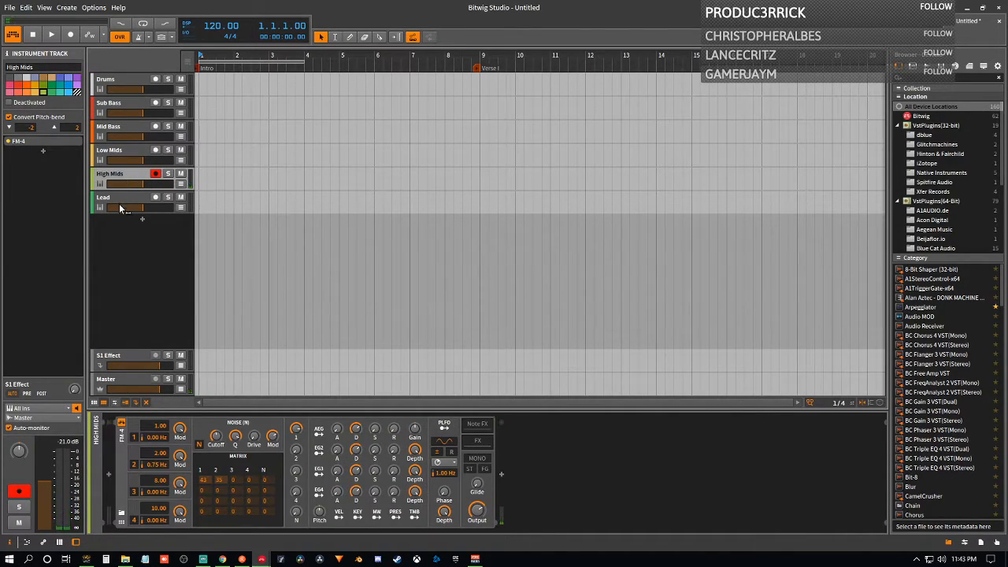
pyautogui.click(122, 203)
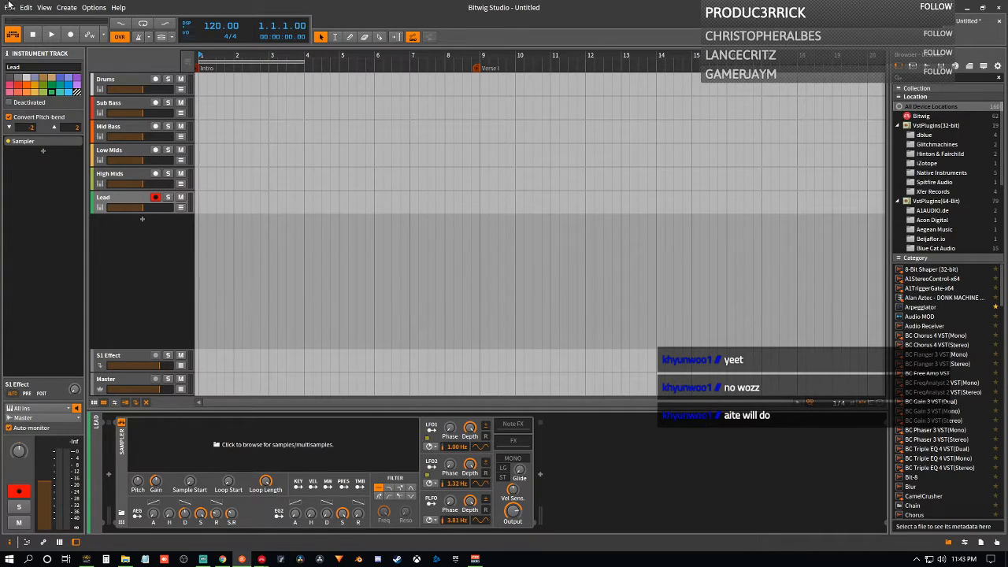
# - Audition the Sub Bass, Mid Bass and Low Mids sounds again to compare them
pyautogui.click(127, 104)
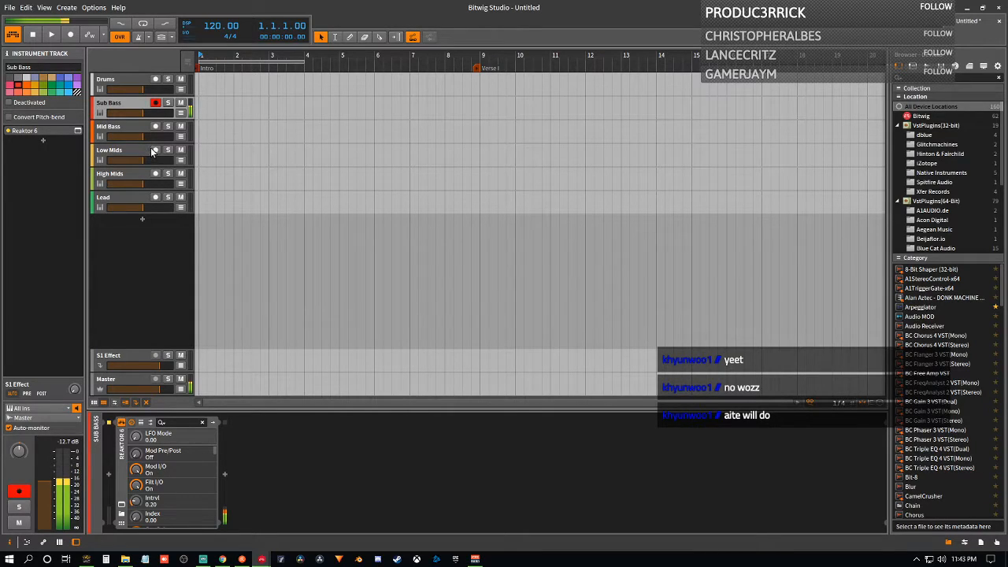
pyautogui.click(130, 131)
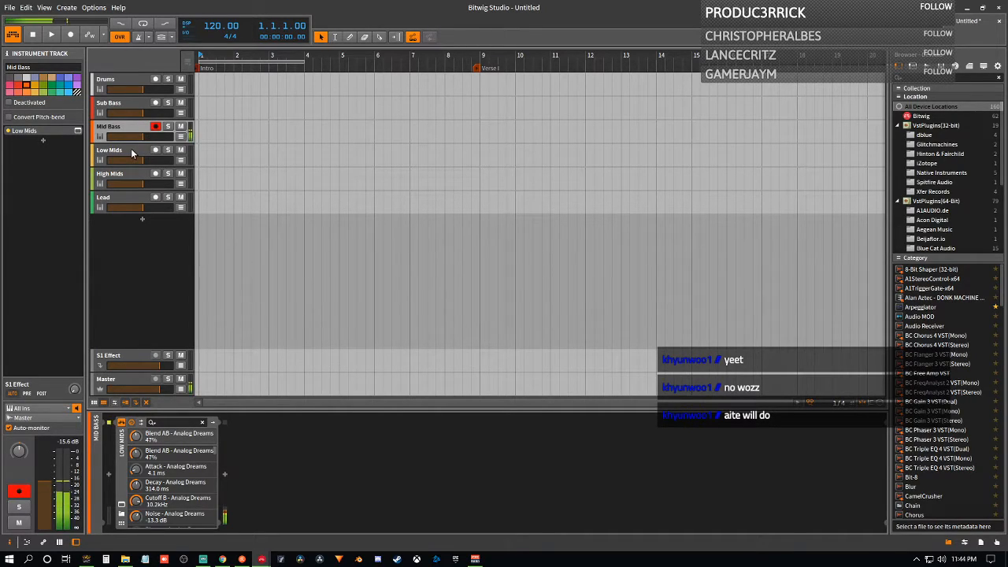
pyautogui.click(132, 154)
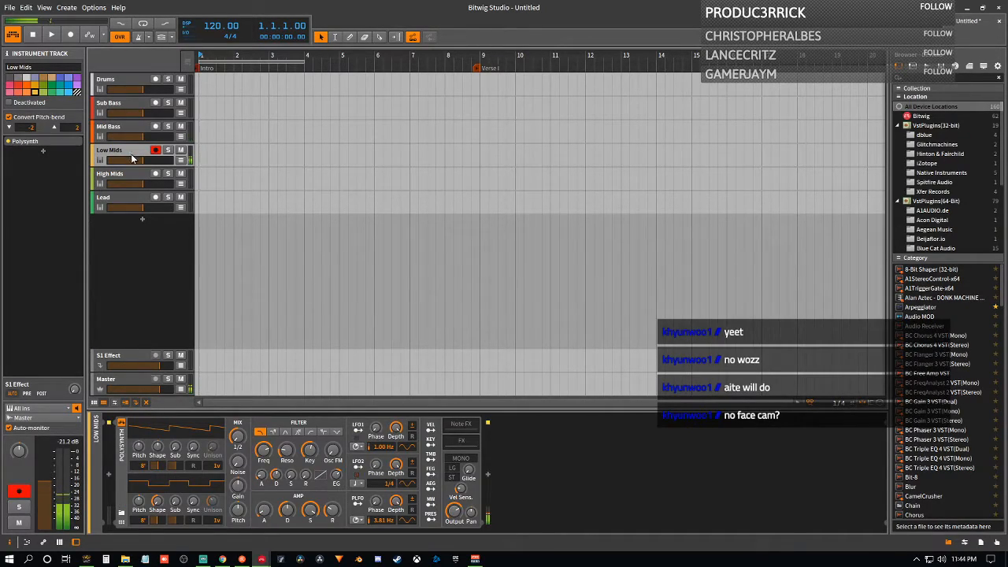
pyautogui.click(132, 110)
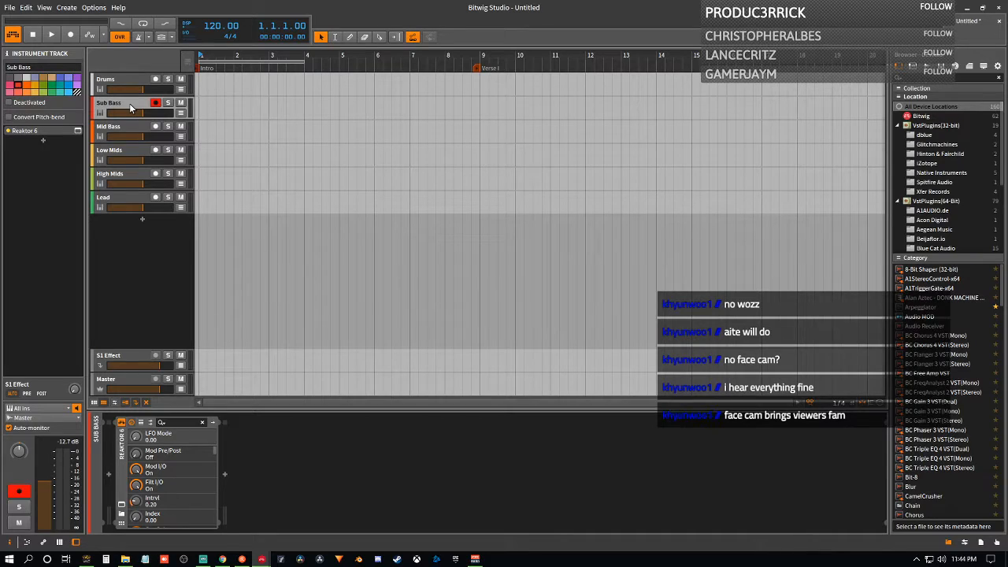
# - Set the amp envelope attack of the Low Mids track's Polysynth to 72%
pyautogui.click(134, 155)
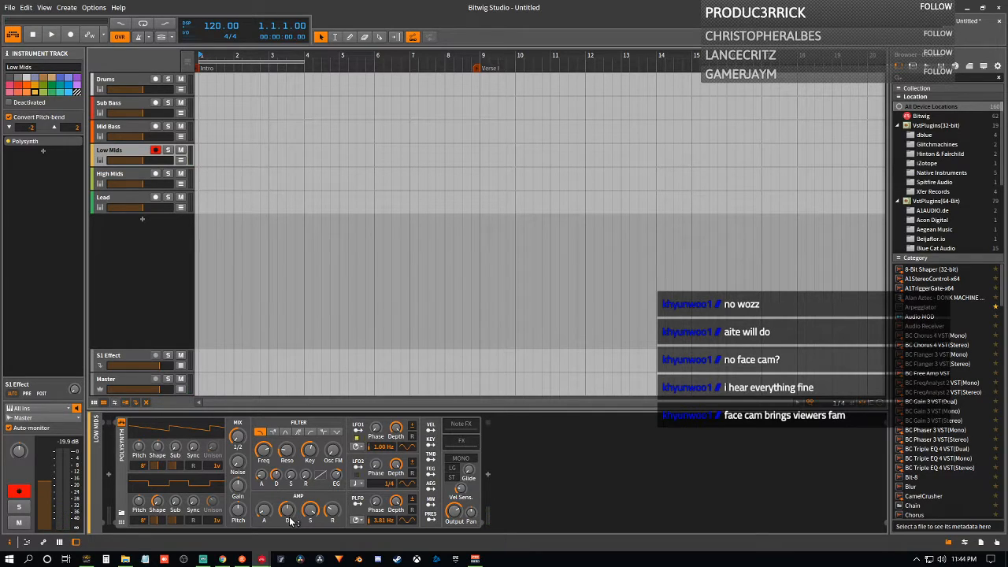
pyautogui.moveTo(289, 516)
pyautogui.moveTo(265, 512); pyautogui.dragTo(265, 482)
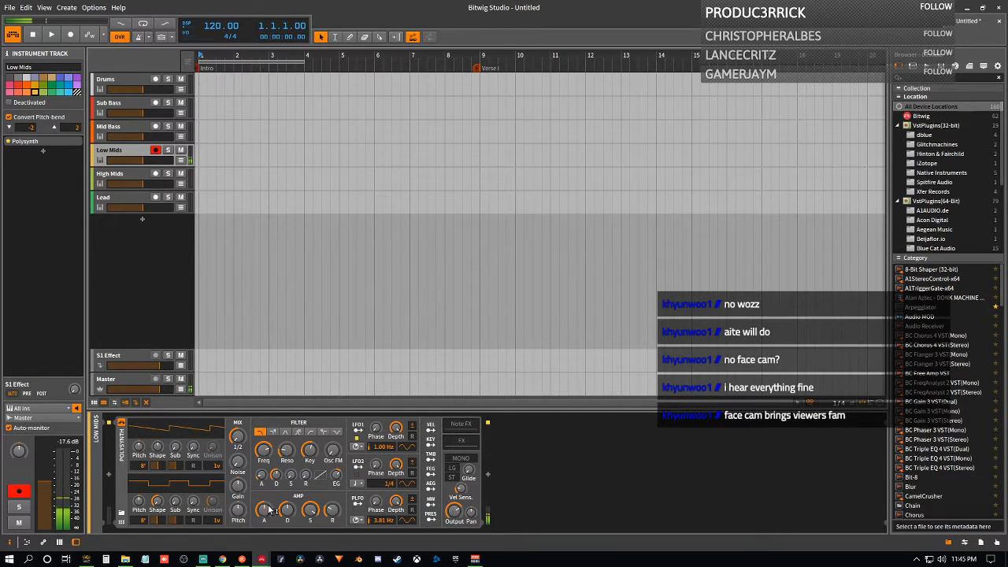
pyautogui.moveTo(265, 510); pyautogui.dragTo(267, 512)
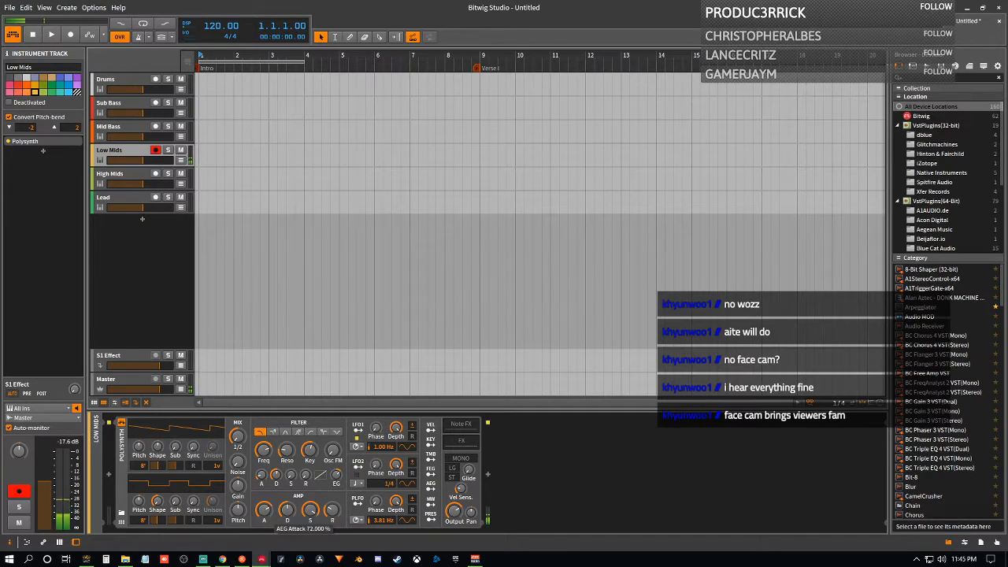
pyautogui.moveTo(268, 513)
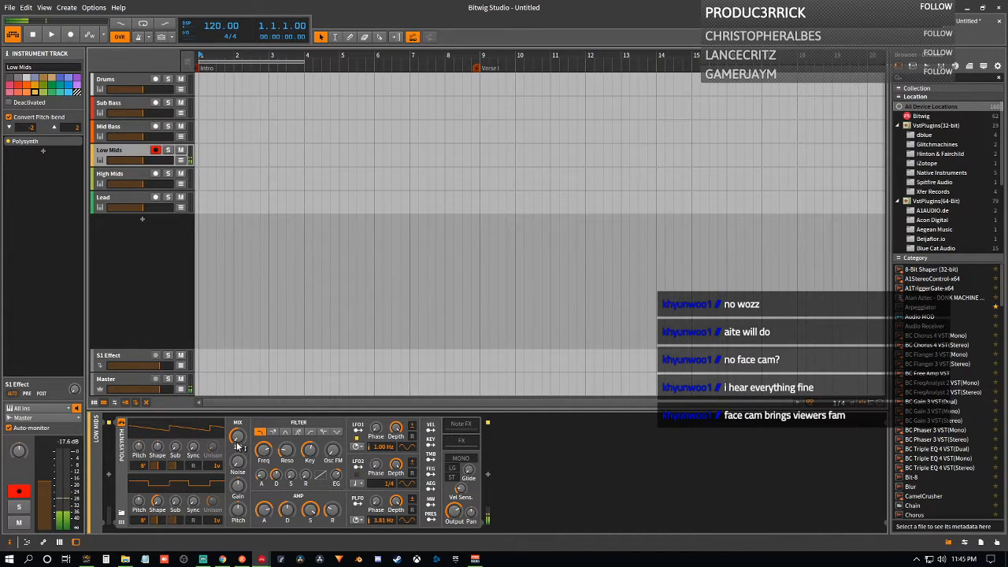
# - Set the Polysynth's oscillator 1/2 mix to a roughly even blend, about 50%
pyautogui.moveTo(238, 441)
pyautogui.moveTo(238, 441); pyautogui.dragTo(238, 397)
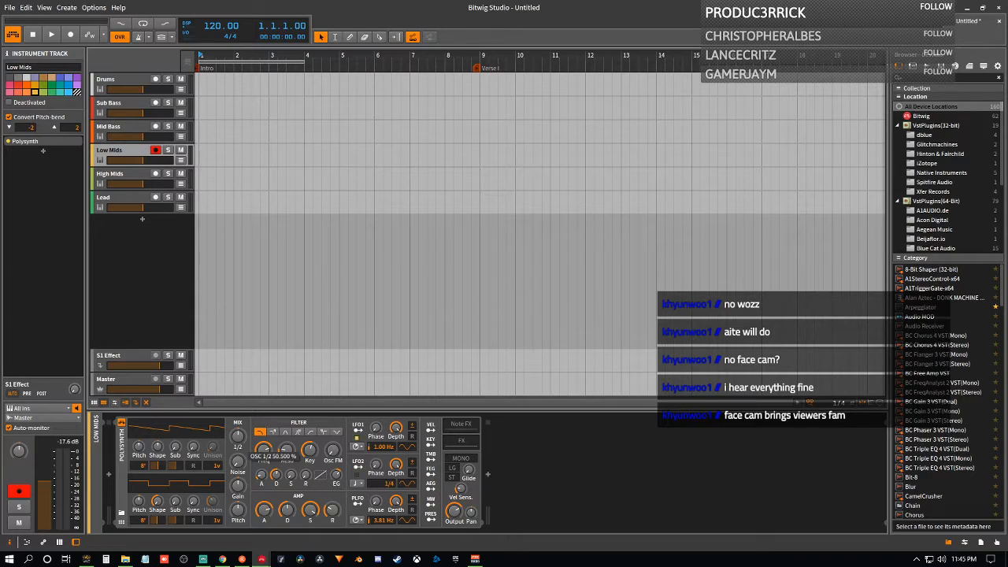
pyautogui.moveTo(238, 441); pyautogui.dragTo(239, 429)
pyautogui.moveTo(239, 435); pyautogui.dragTo(239, 438)
# - Set both Polysynth oscillators to four unison voices and lower the amp envelope's release
pyautogui.moveTo(216, 466); pyautogui.dragTo(216, 458)
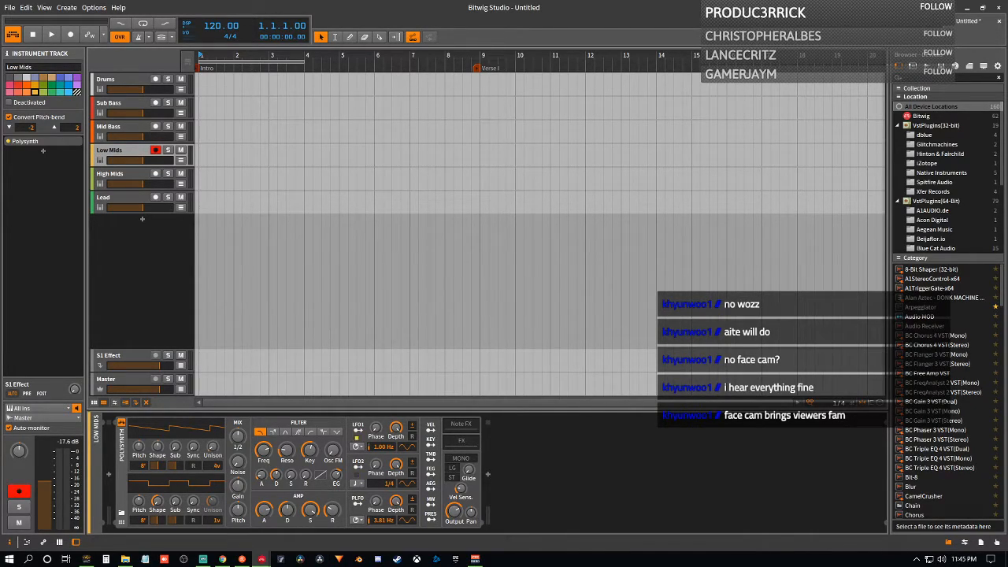
pyautogui.moveTo(216, 519); pyautogui.dragTo(217, 512)
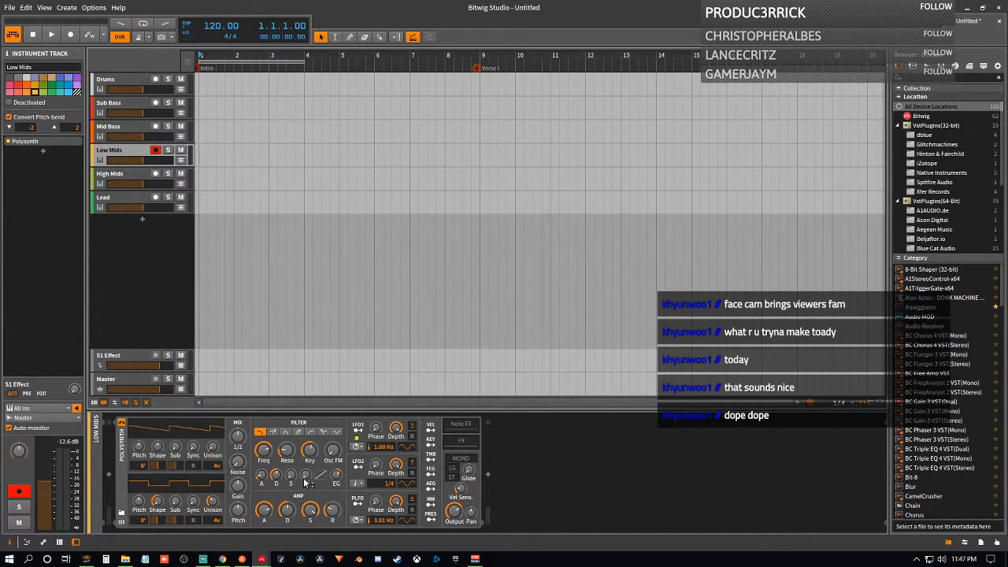
pyautogui.moveTo(334, 511)
pyautogui.mouseDown()
pyautogui.moveTo(334, 496)
pyautogui.moveTo(331, 523)
pyautogui.mouseUp()
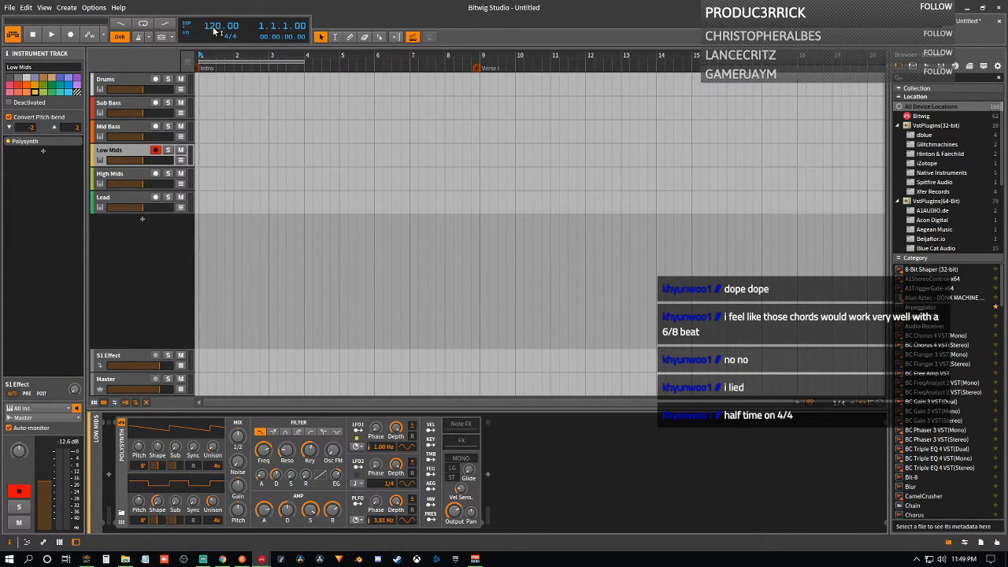
# - Set the project tempo to 174 BPM and create an eight-bar clip on the Low Mids track starting at bar 1
pyautogui.moveTo(214, 30); pyautogui.dragTo(214, 21)
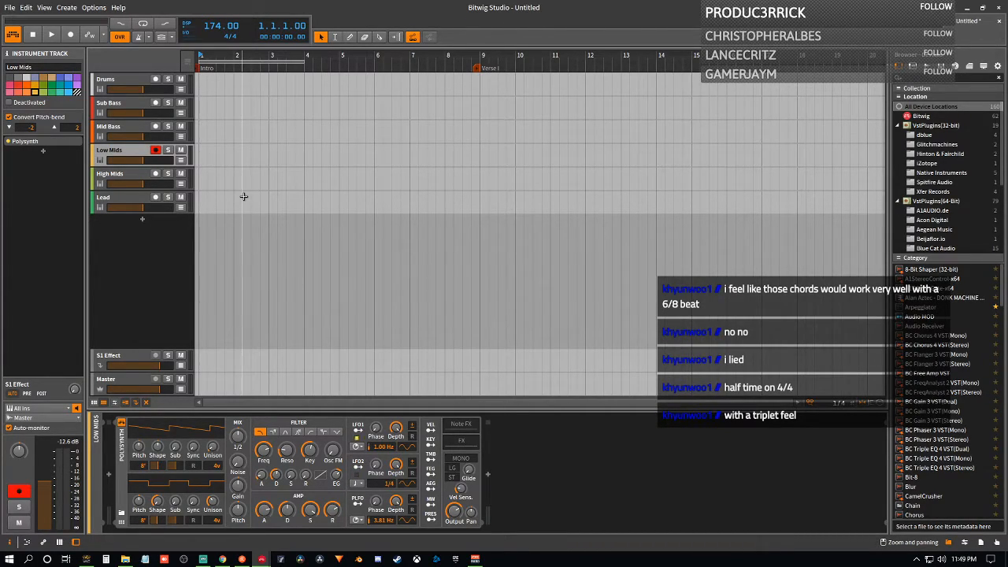
pyautogui.doubleClick(202, 154)
pyautogui.moveTo(232, 146); pyautogui.dragTo(478, 164)
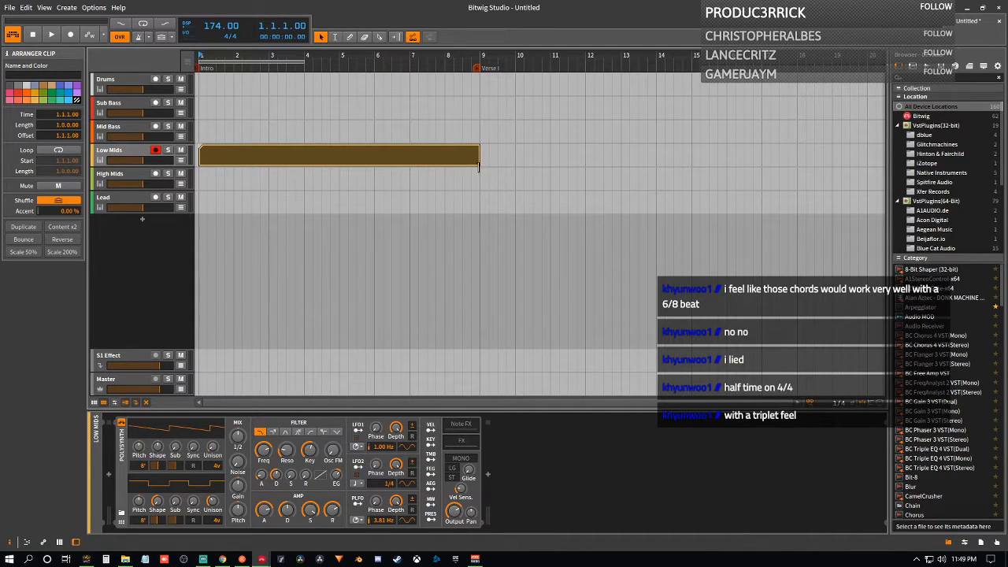
# - Open the Low Mids clip in an enlarged note editor and extend the arranger loop region to eight bars, covering the clip
pyautogui.doubleClick(250, 158)
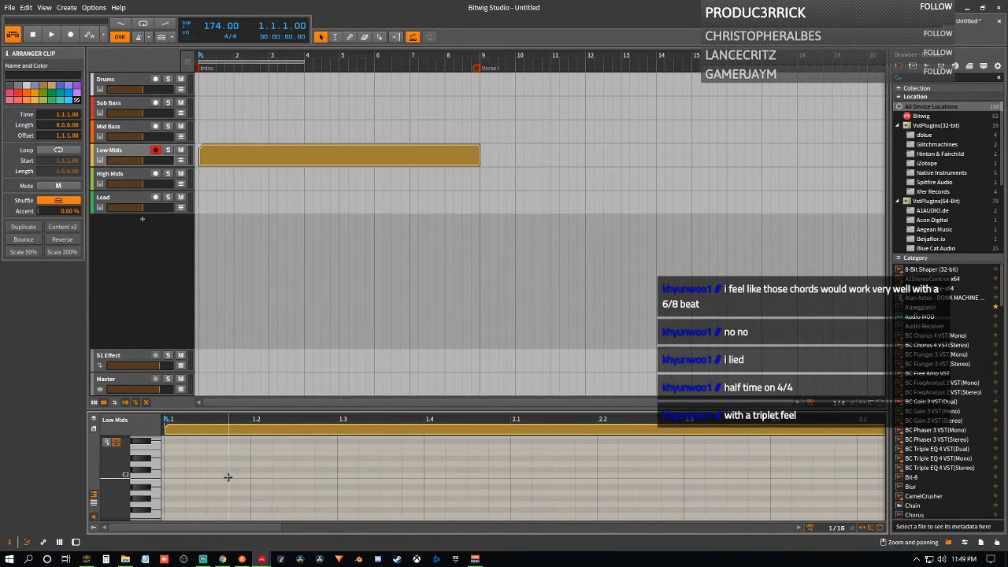
pyautogui.moveTo(315, 396); pyautogui.dragTo(315, 290)
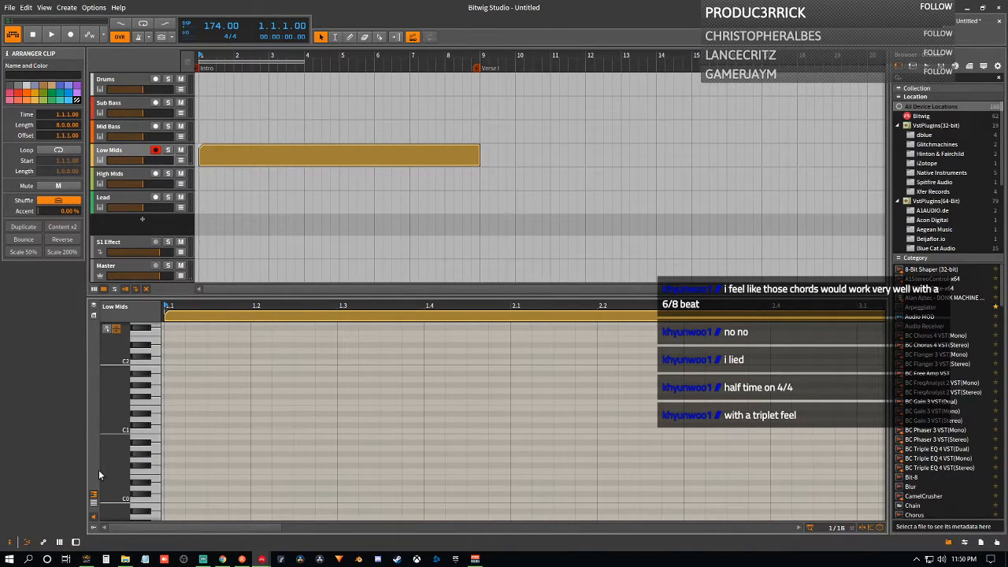
pyautogui.scroll(3, 143, 410)
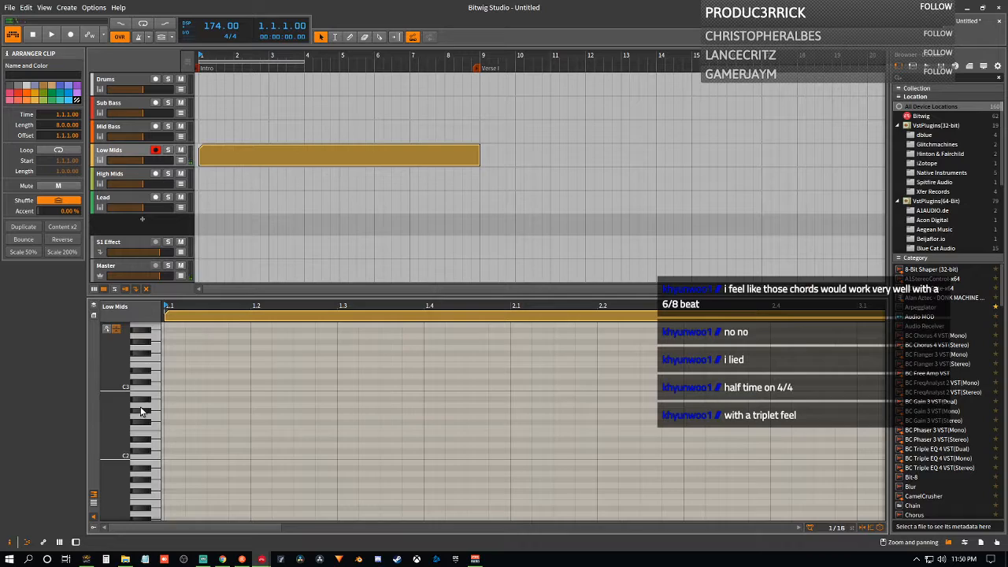
pyautogui.scroll(1, 141, 412)
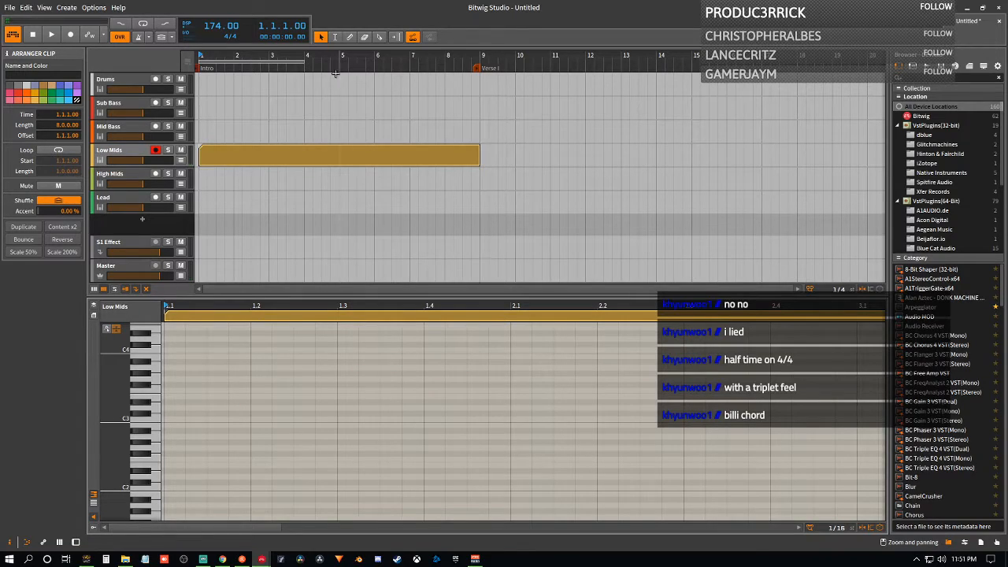
pyautogui.moveTo(307, 57); pyautogui.dragTo(482, 57)
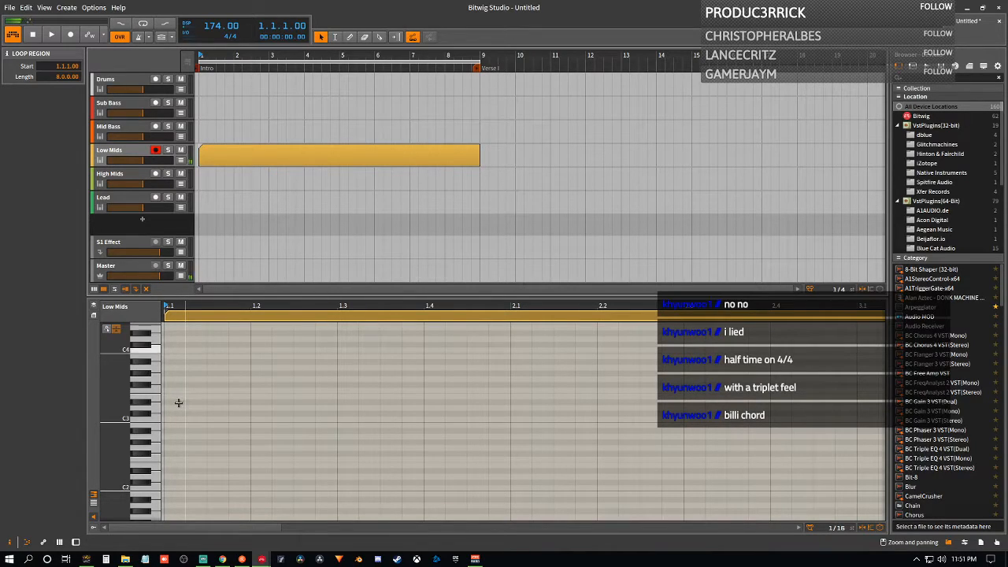
# - Add a one-bar C4 note at the start of the Low Mids clip
pyautogui.doubleClick(165, 350)
pyautogui.moveTo(186, 350); pyautogui.dragTo(511, 350)
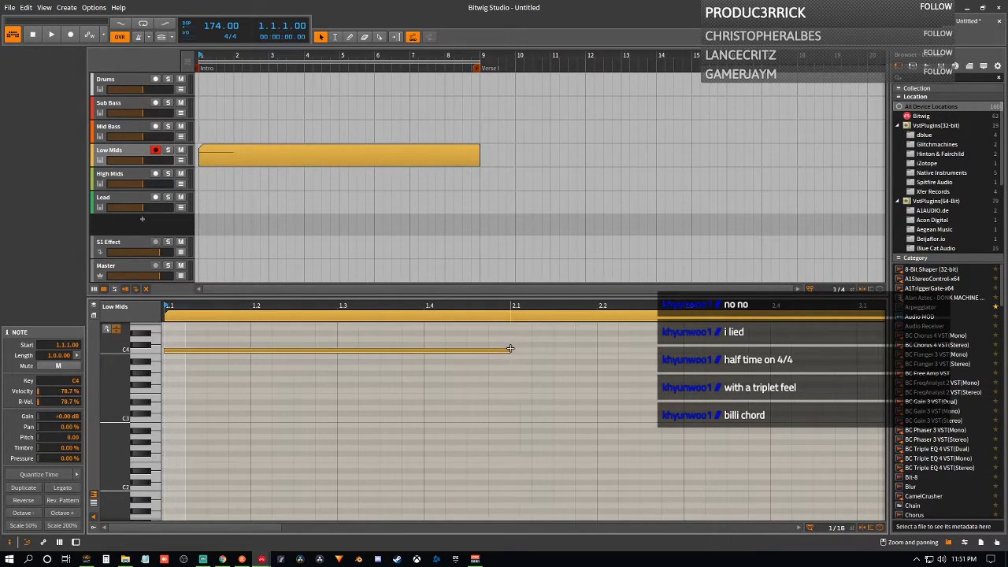
pyautogui.scroll(-2, 507, 373)
pyautogui.scroll(-3, 465, 371)
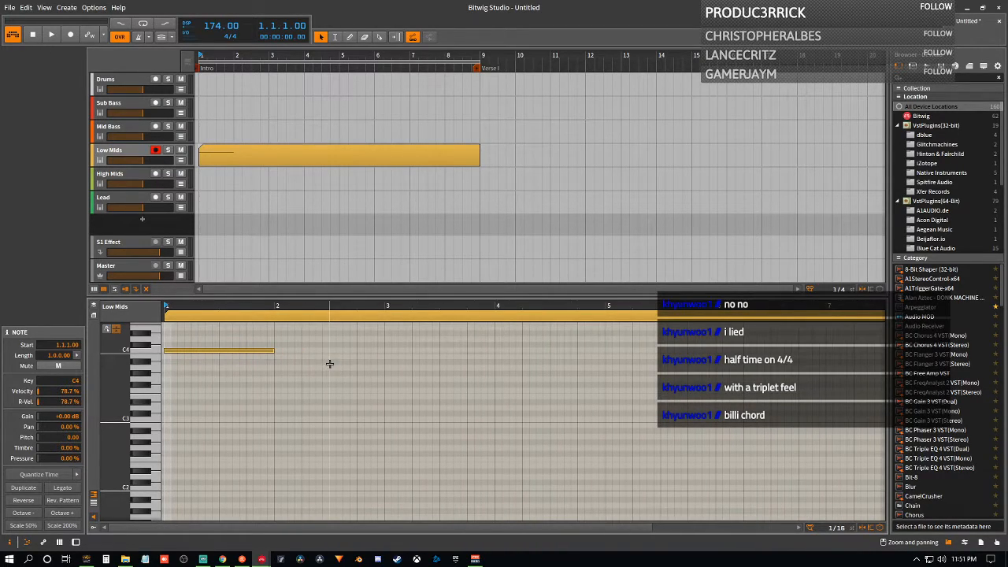
pyautogui.scroll(-1, 331, 368)
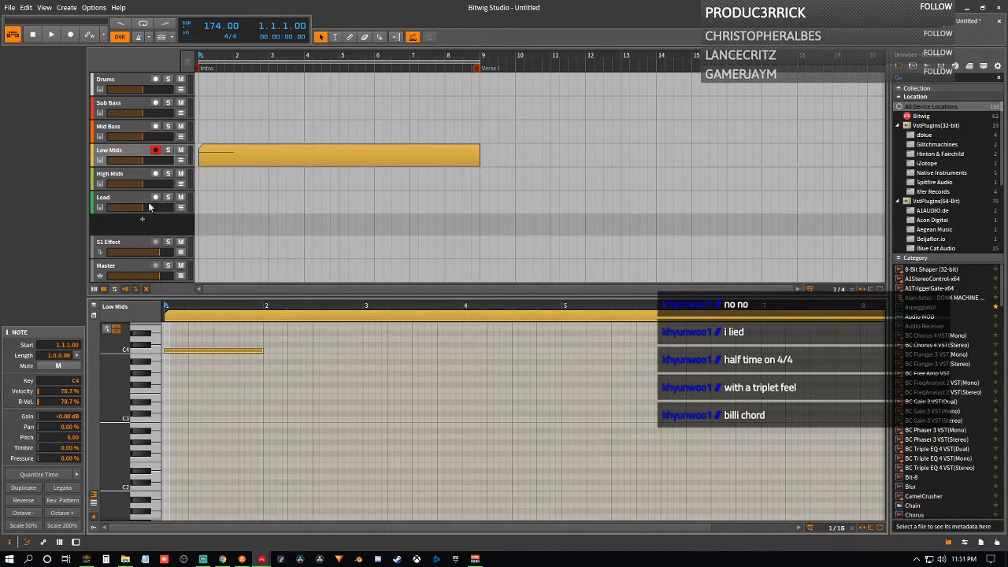
# - Rename the Low Mids track to "Billi Chorde"
pyautogui.click(110, 155)
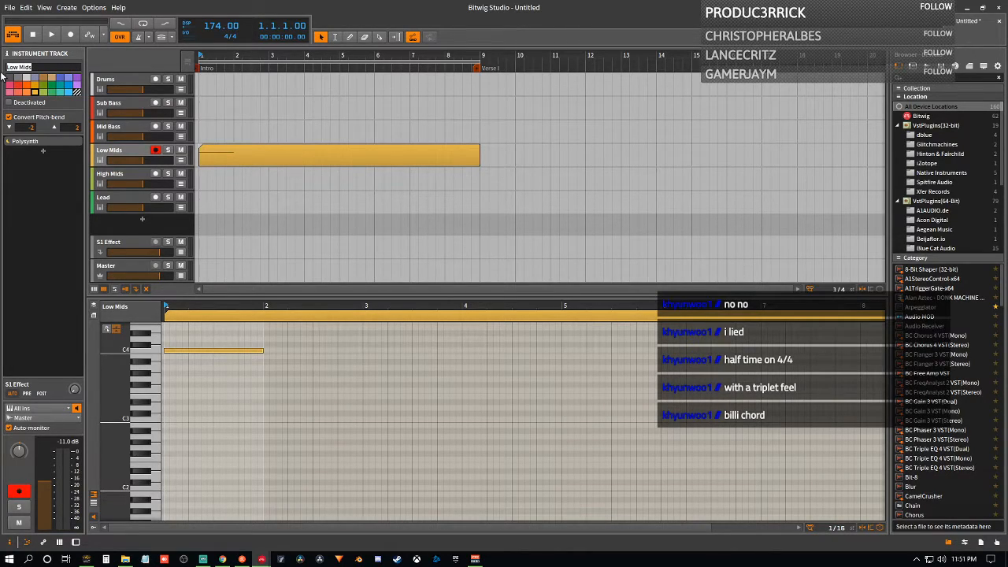
pyautogui.write('Billi Chorde')
pyautogui.press('Return')
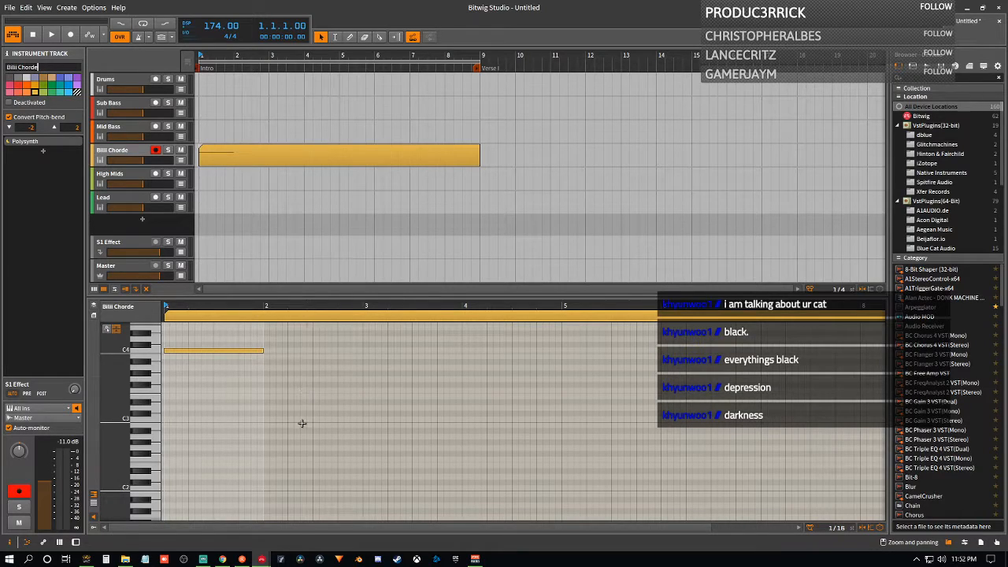
# - Lengthen the C4 note to three bars and add three-bar E4 and F3 notes at the clip's start
pyautogui.moveTo(263, 351); pyautogui.dragTo(462, 353)
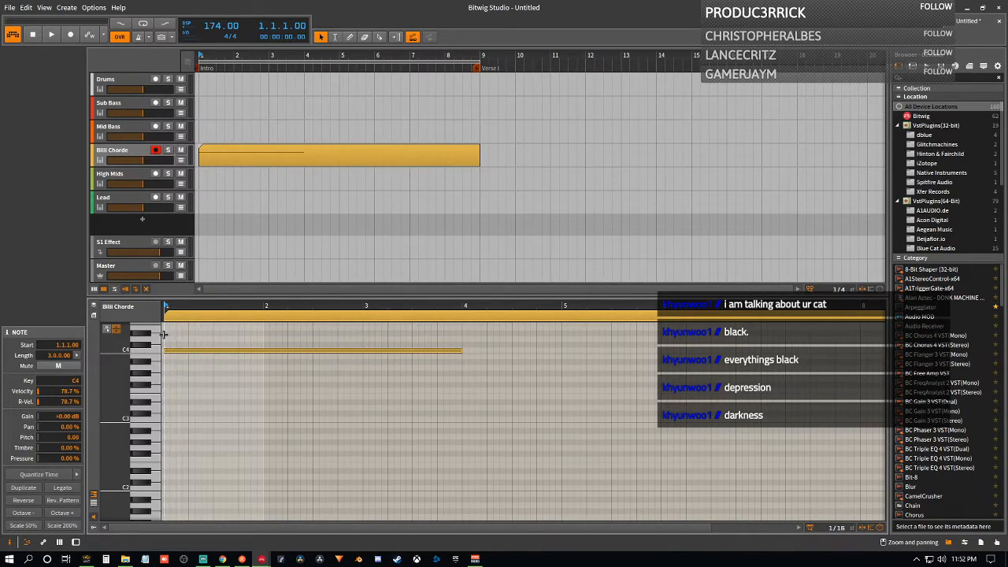
pyautogui.moveTo(165, 329); pyautogui.dragTo(465, 329)
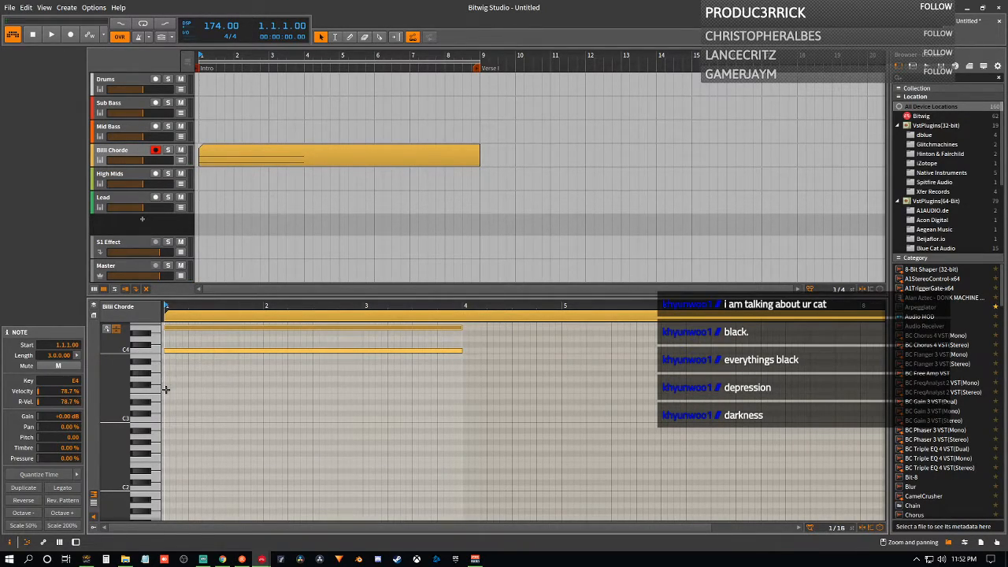
pyautogui.moveTo(166, 389); pyautogui.dragTo(462, 390)
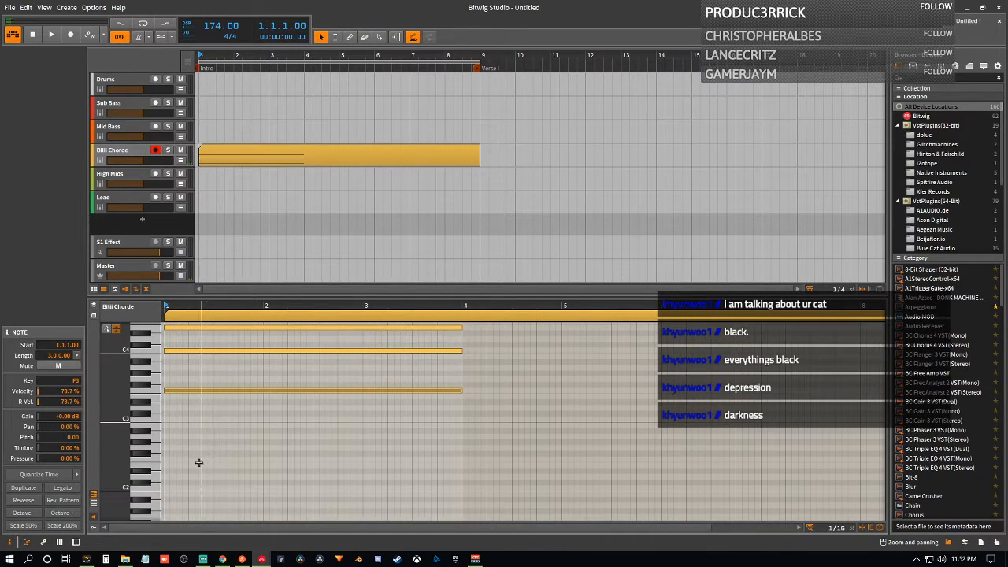
# - Add a three-bar A1 bass note beneath the chord at bar 1 and play the chord back
pyautogui.scroll(-2, 168, 496)
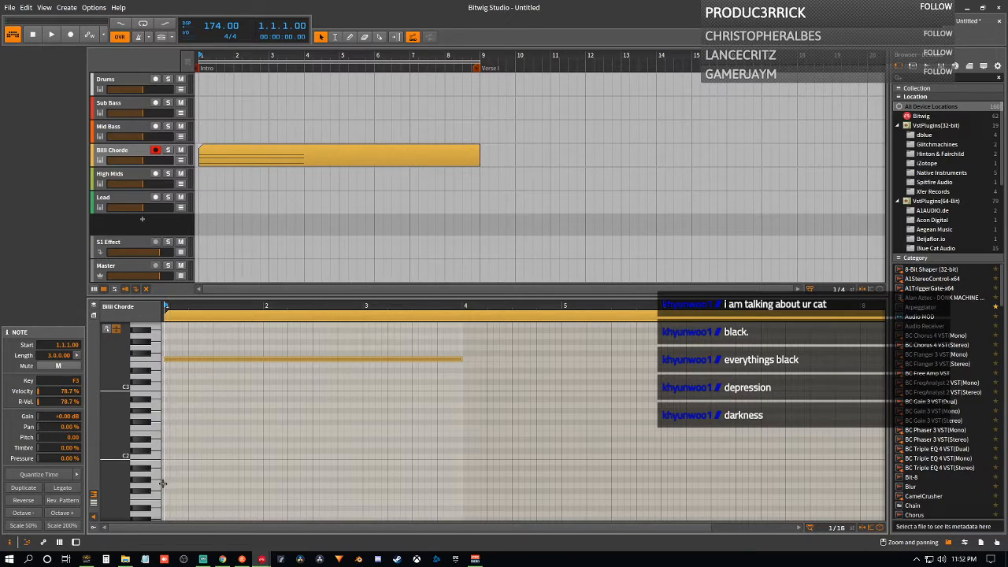
pyautogui.doubleClick(167, 485)
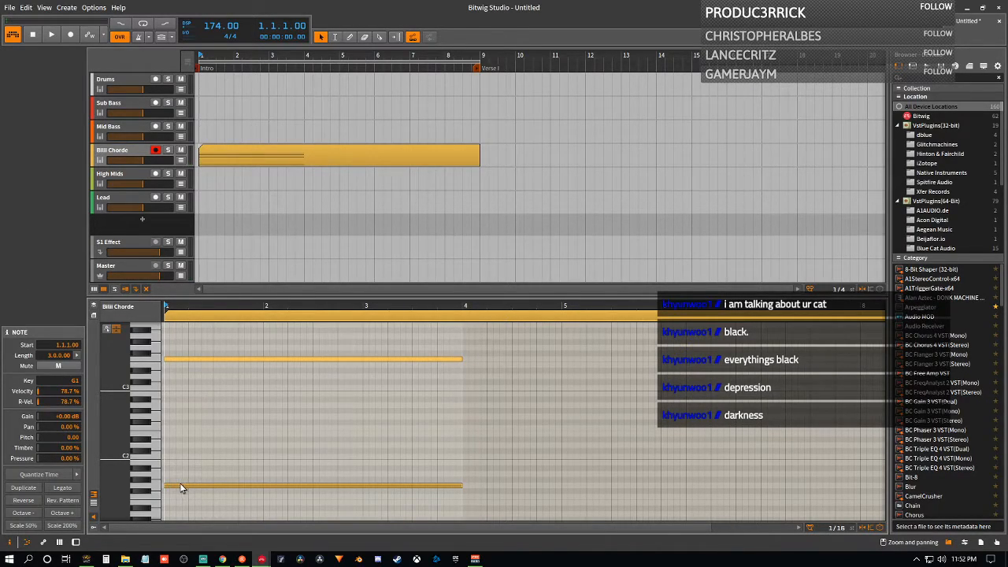
pyautogui.press('Up')
pyautogui.press('Up')
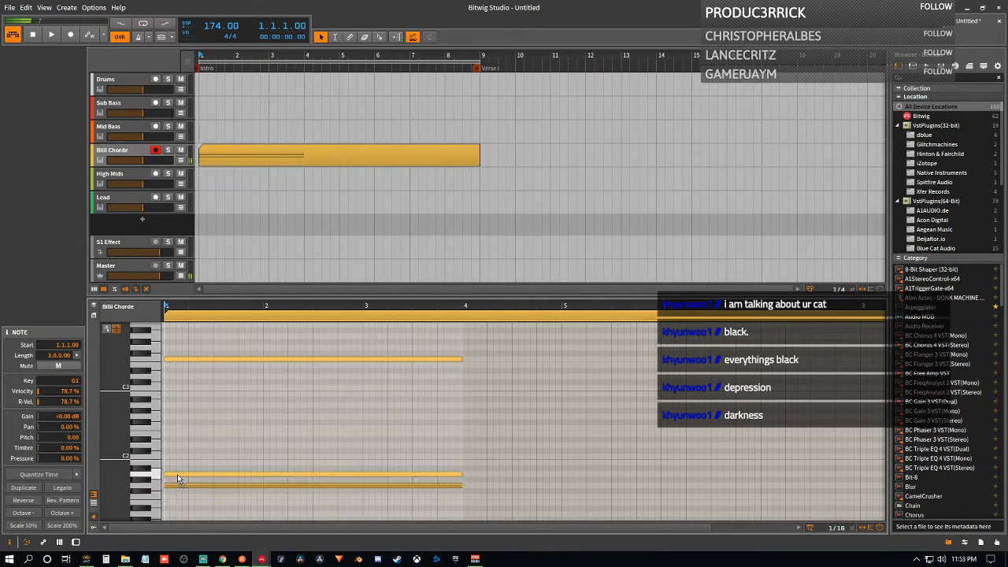
pyautogui.scroll(2, 185, 492)
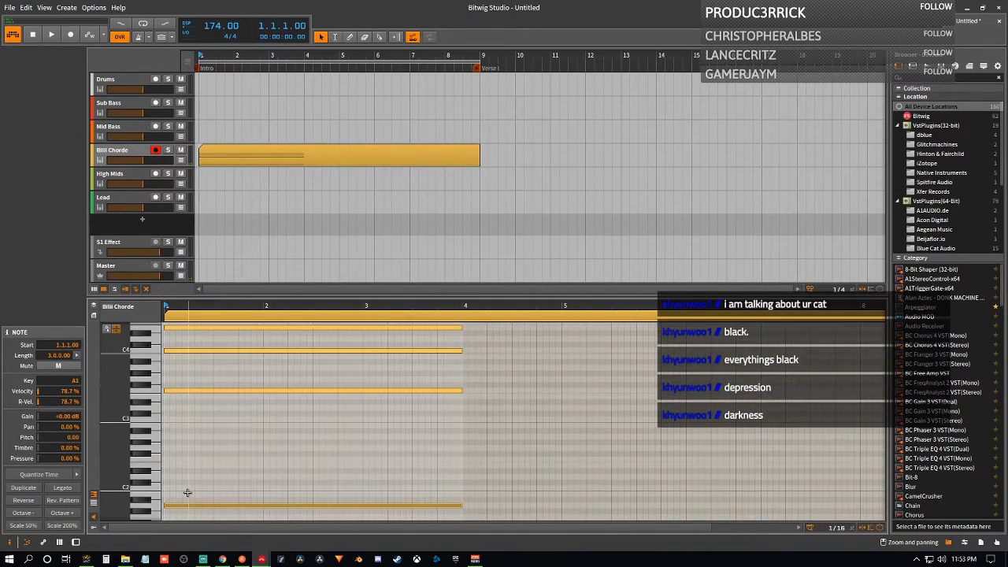
pyautogui.press('space')
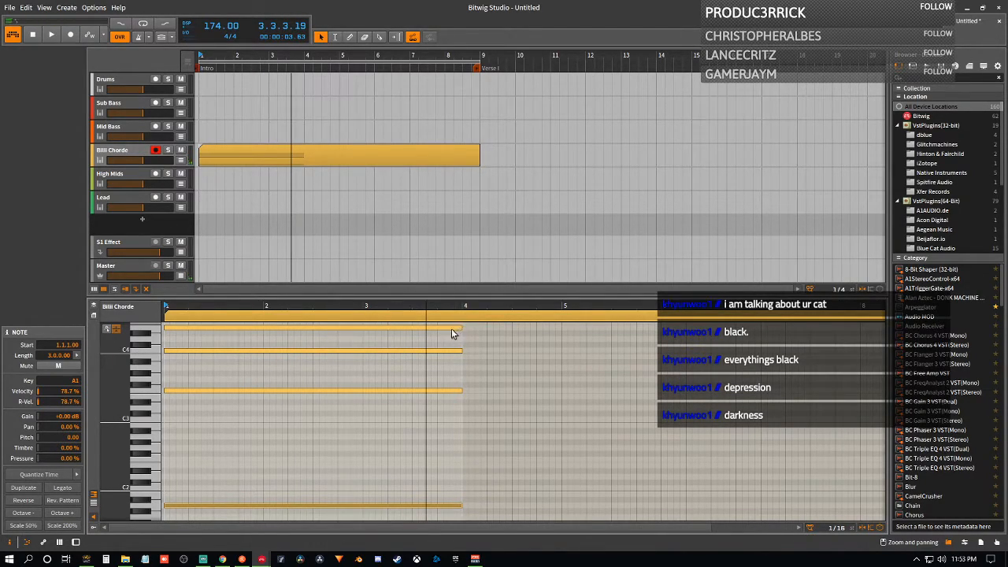
# - Extend all four chord notes to four bars and duplicate the chord to start at bar 5
pyautogui.moveTo(441, 512); pyautogui.dragTo(561, 329)
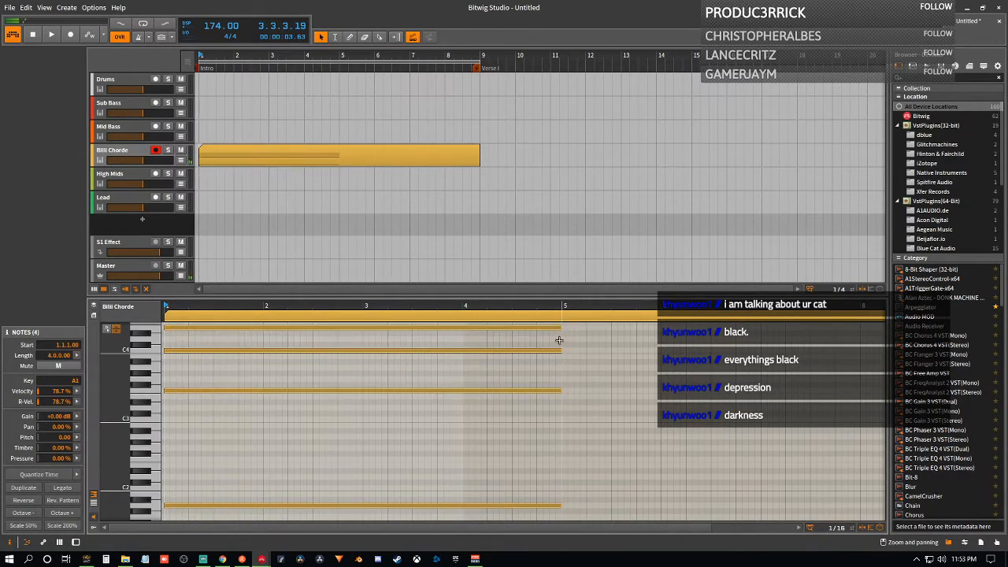
pyautogui.click(595, 466)
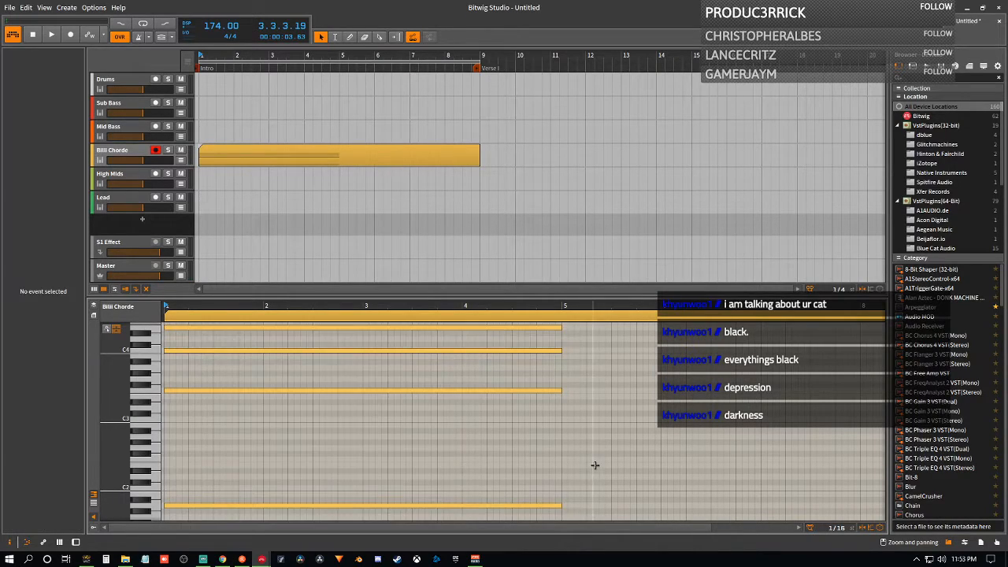
pyautogui.moveTo(539, 516); pyautogui.dragTo(448, 329)
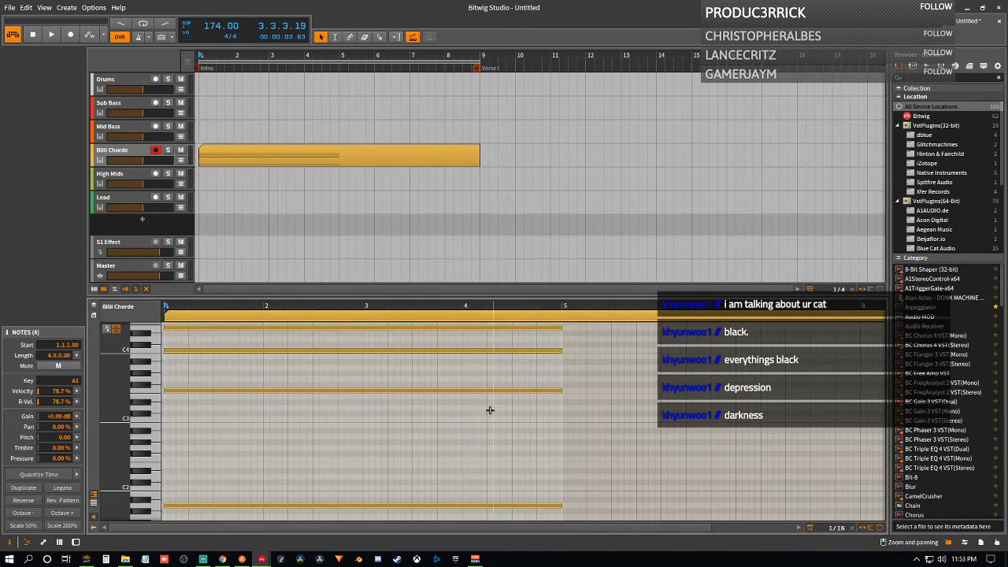
pyautogui.hotkey('ctrl', 'd')
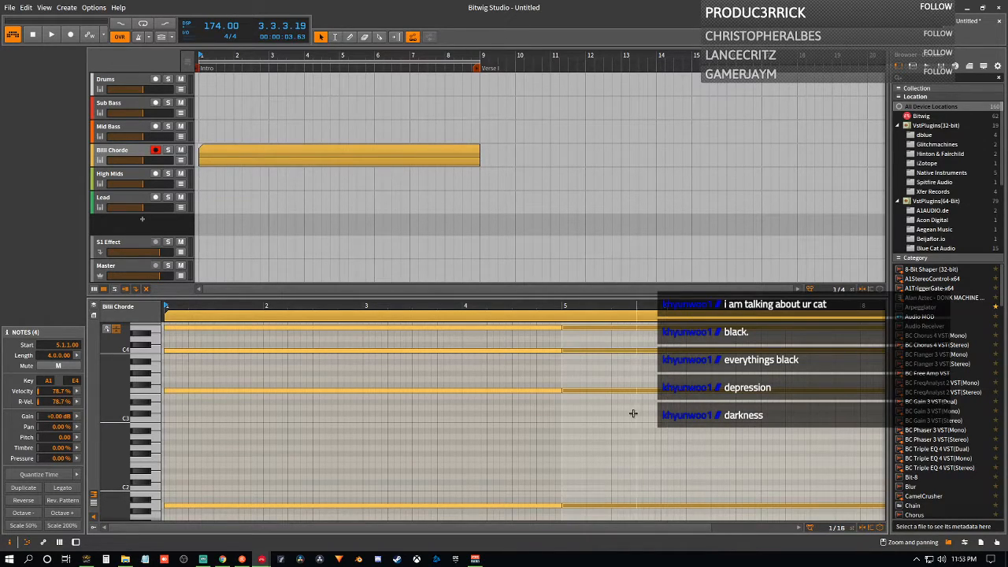
# - Transpose the three upper notes of the chord at bar 5 up four semitones, to A3, E4 and G#4
pyautogui.click(613, 370)
pyautogui.moveTo(613, 370); pyautogui.dragTo(612, 328)
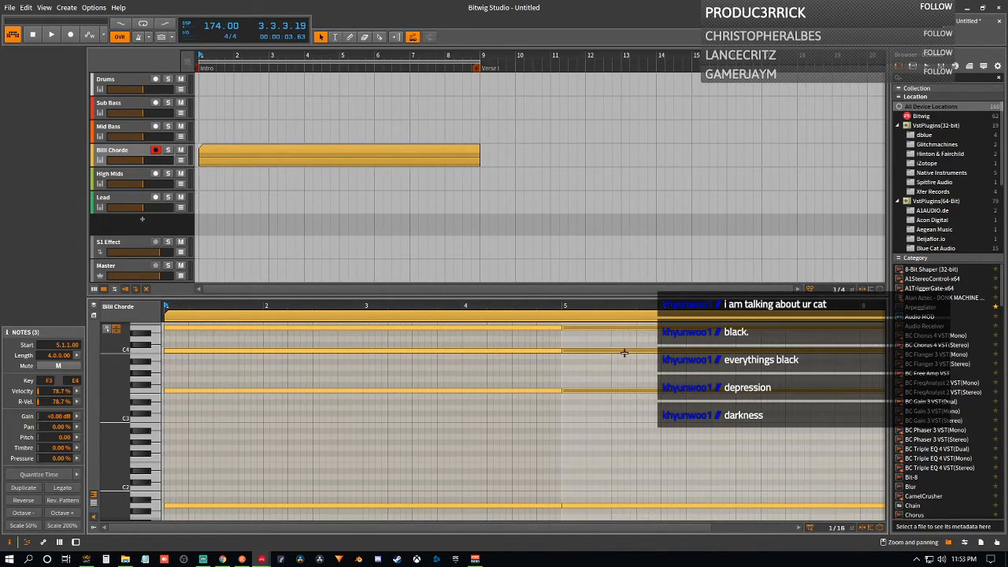
pyautogui.press('Up')
pyautogui.press('Up')
pyautogui.press('Up')
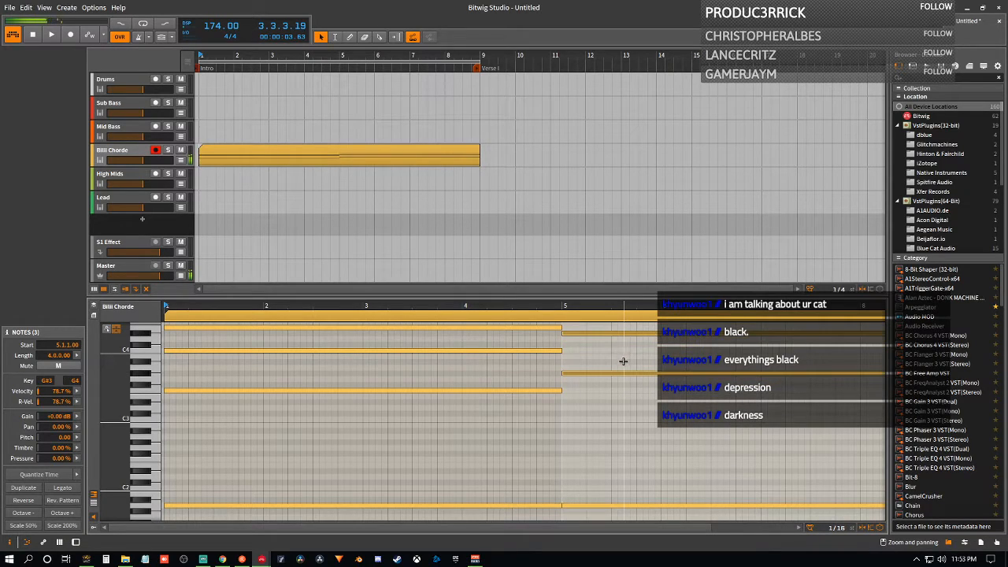
pyautogui.scroll(2, 629, 418)
pyautogui.scroll(2, 629, 418)
pyautogui.press('Up')
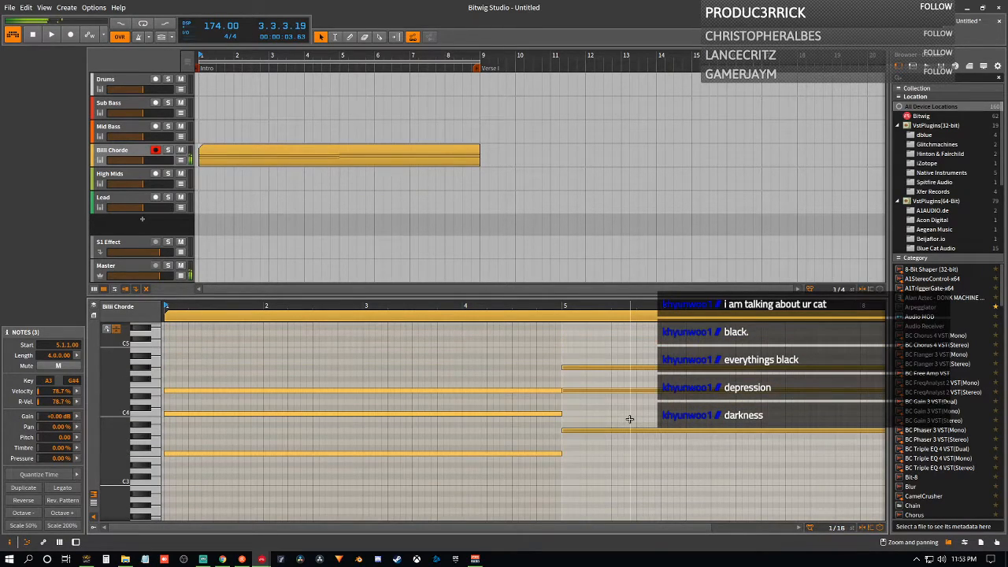
pyautogui.press('Down')
pyautogui.press('Up')
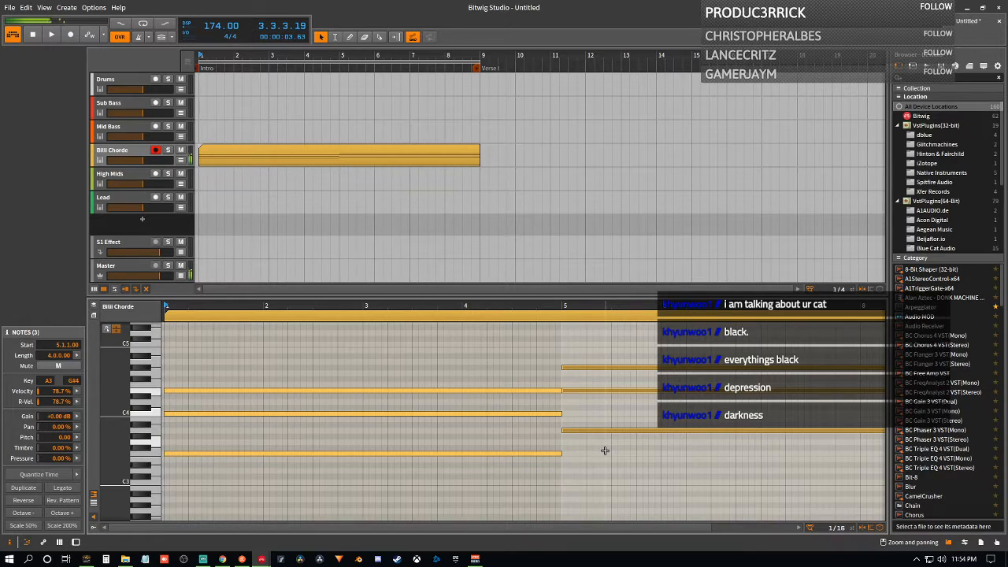
# - Raise the first chord's F3 note to G3, audition the A1 bass pitch and play the chord back
pyautogui.moveTo(196, 457); pyautogui.dragTo(197, 445)
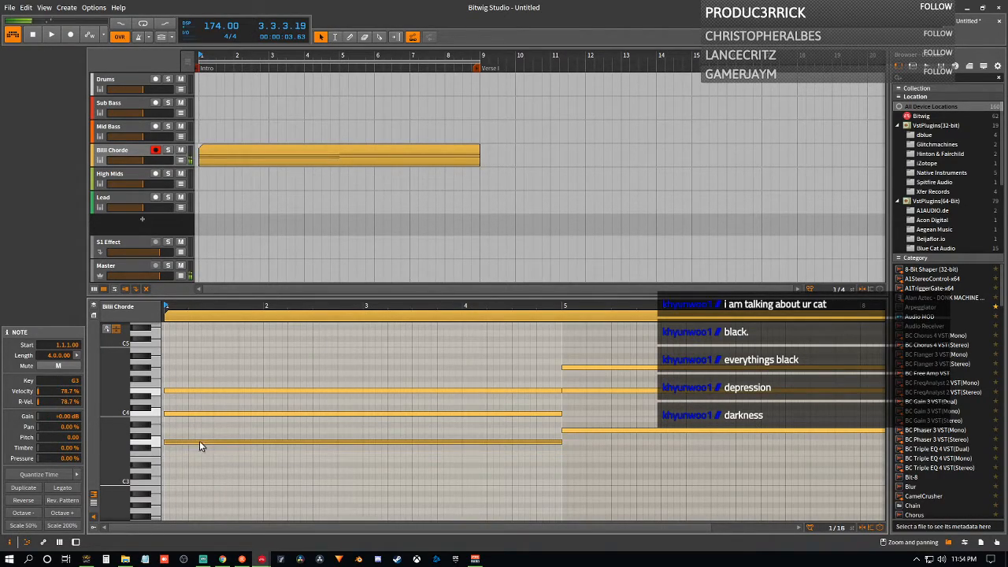
pyautogui.scroll(-3, 200, 473)
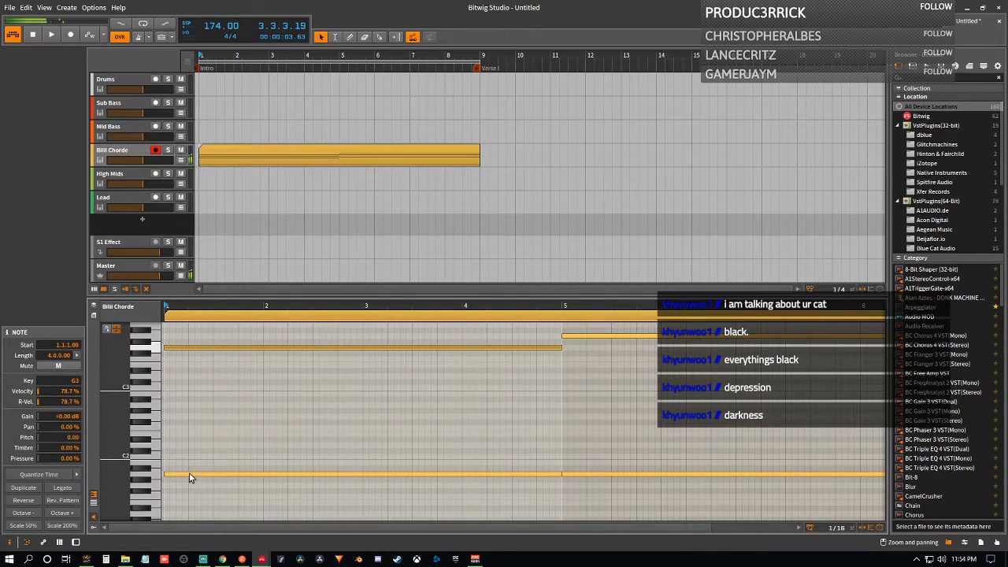
pyautogui.click(156, 473)
pyautogui.scroll(2, 394, 437)
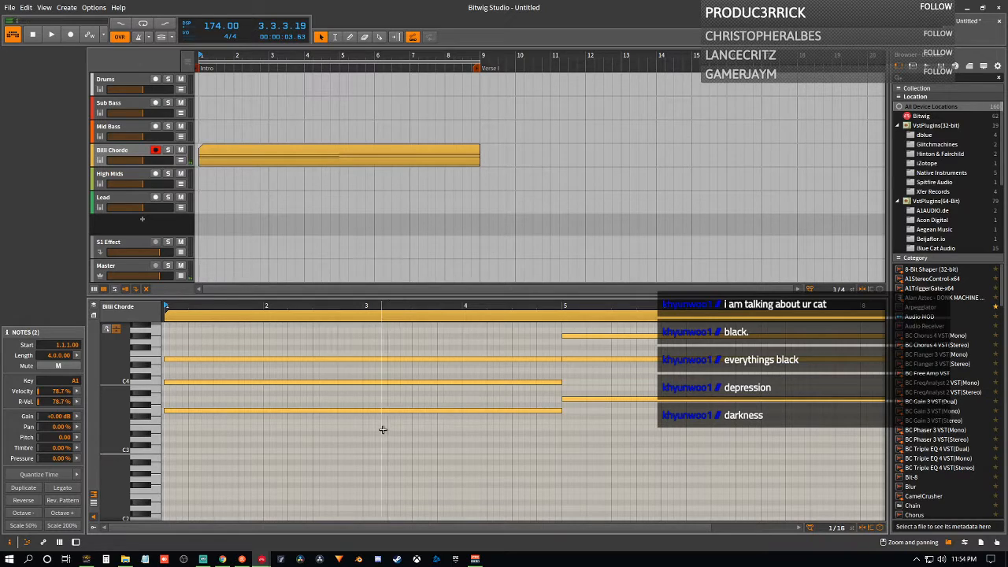
pyautogui.press('space')
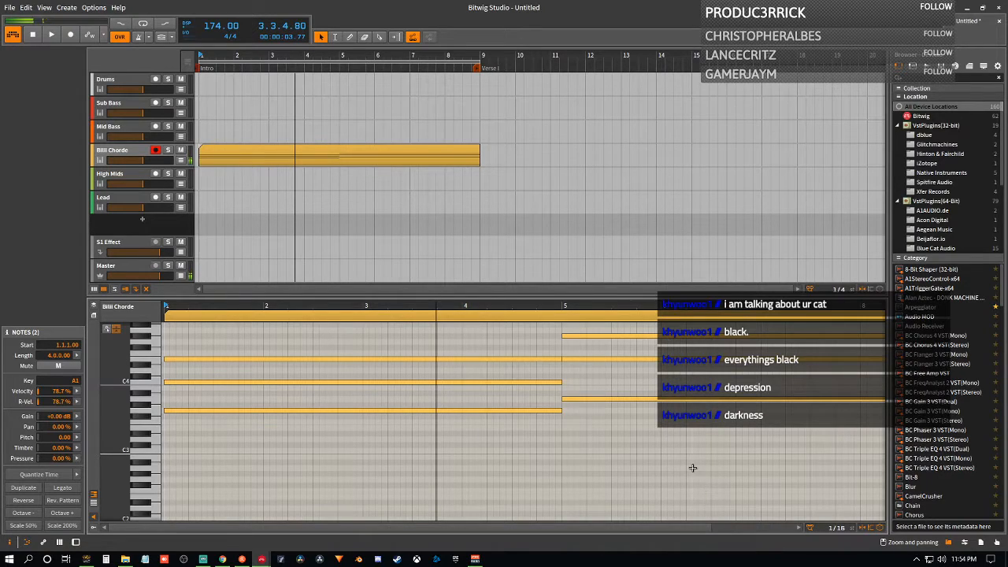
pyautogui.scroll(-1, 692, 467)
pyautogui.scroll(1, 636, 456)
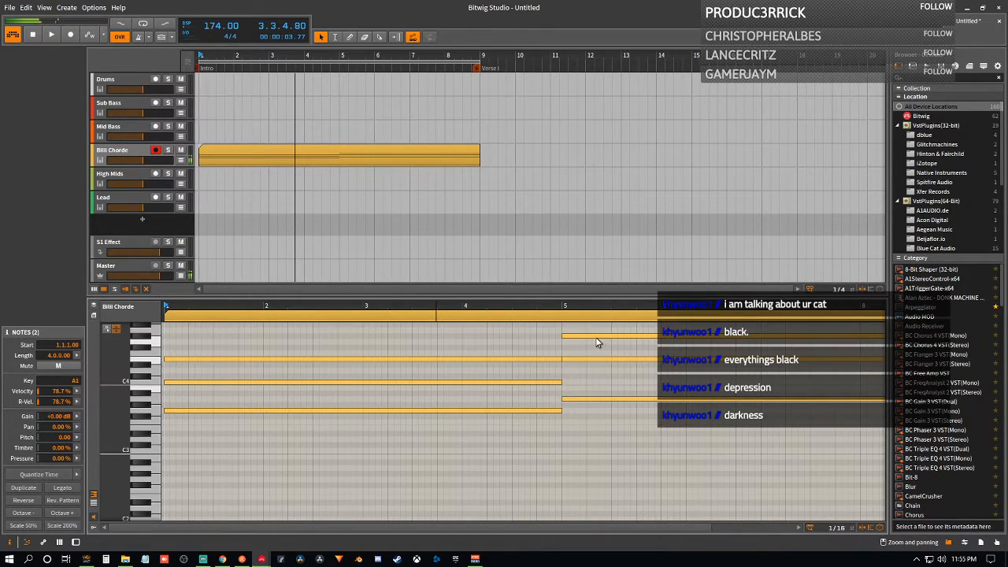
# - In the chord at bar 5, lower the top note to G4 and raise the A3 note to B3
pyautogui.moveTo(595, 341); pyautogui.dragTo(595, 345)
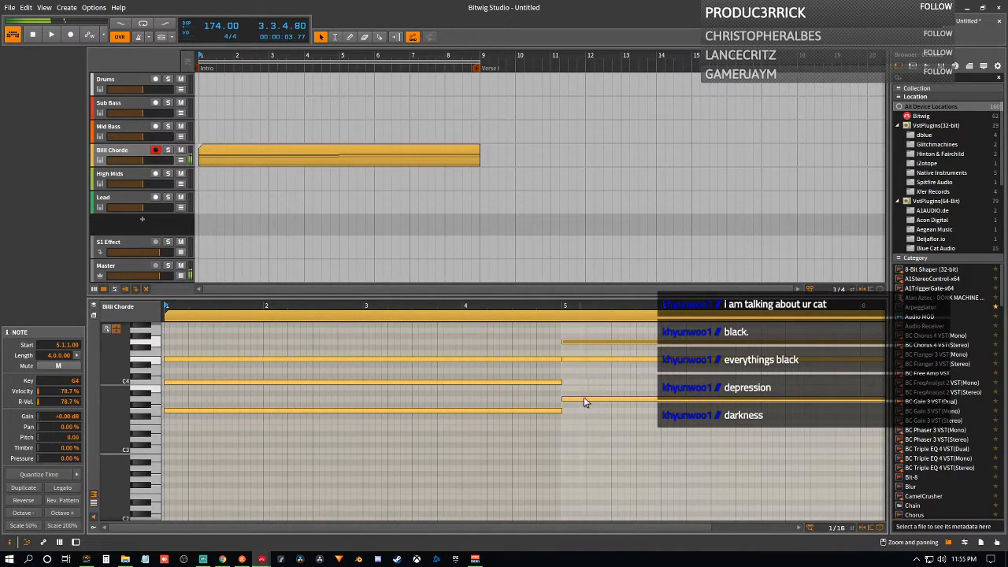
pyautogui.moveTo(584, 399); pyautogui.dragTo(587, 389)
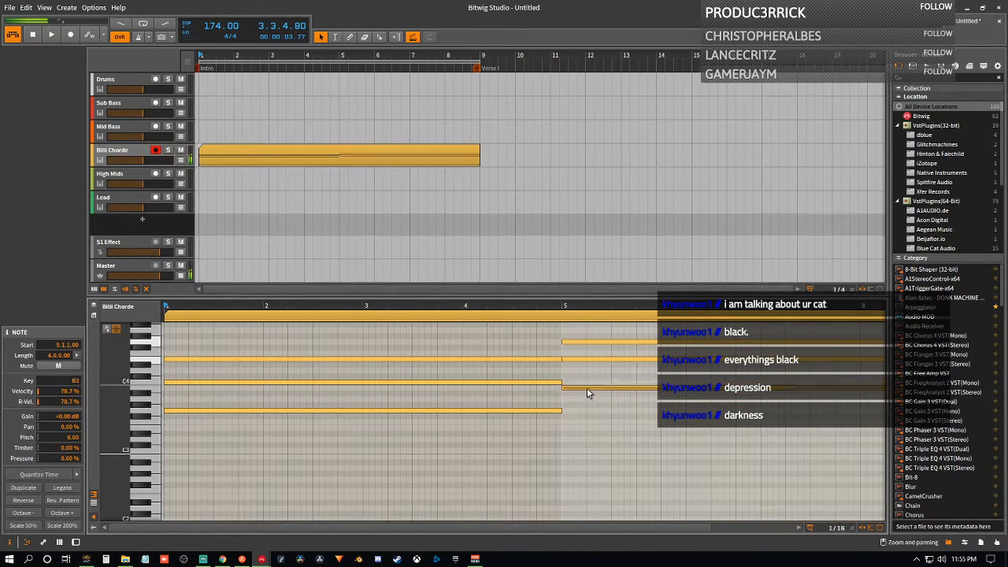
pyautogui.scroll(-4, 614, 429)
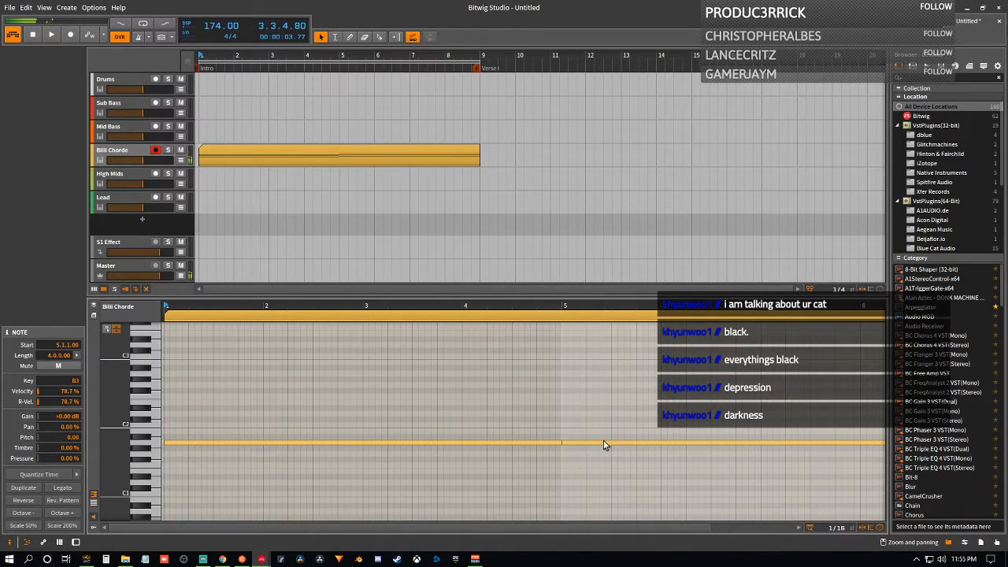
# - Try F#1 as the bass note of the chord at bar 5 and play the progression
pyautogui.moveTo(603, 447); pyautogui.dragTo(602, 461)
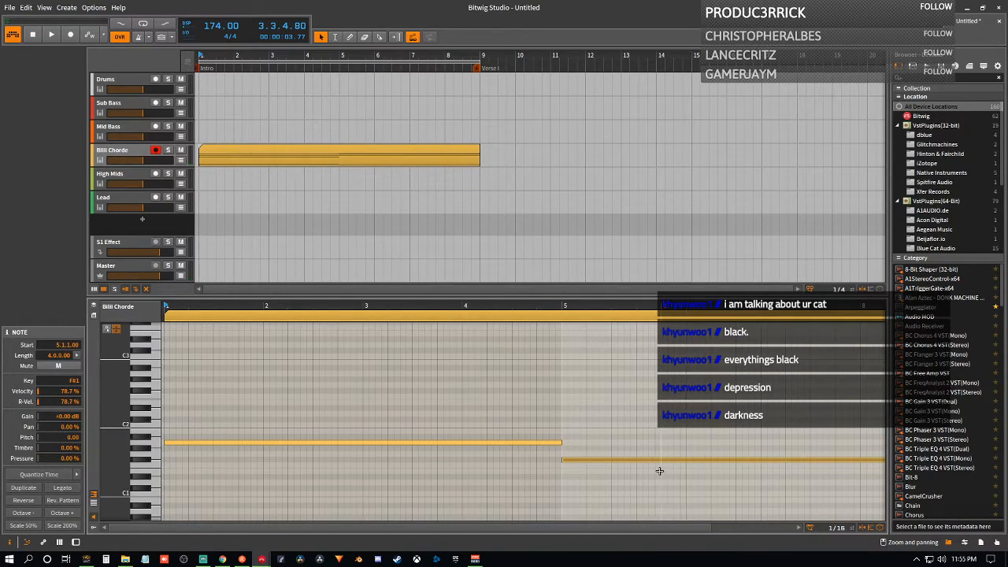
pyautogui.press('space')
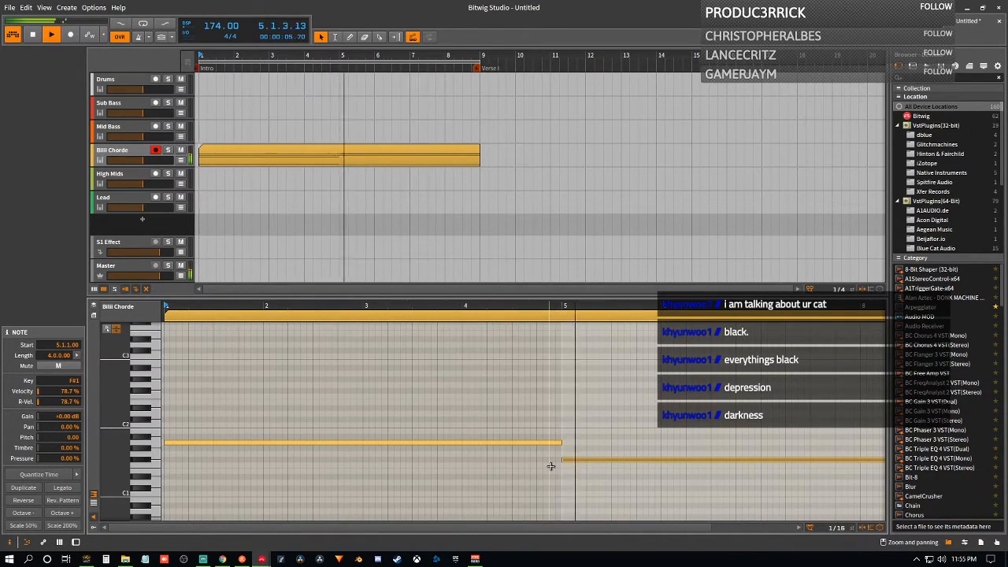
pyautogui.scroll(2, 639, 438)
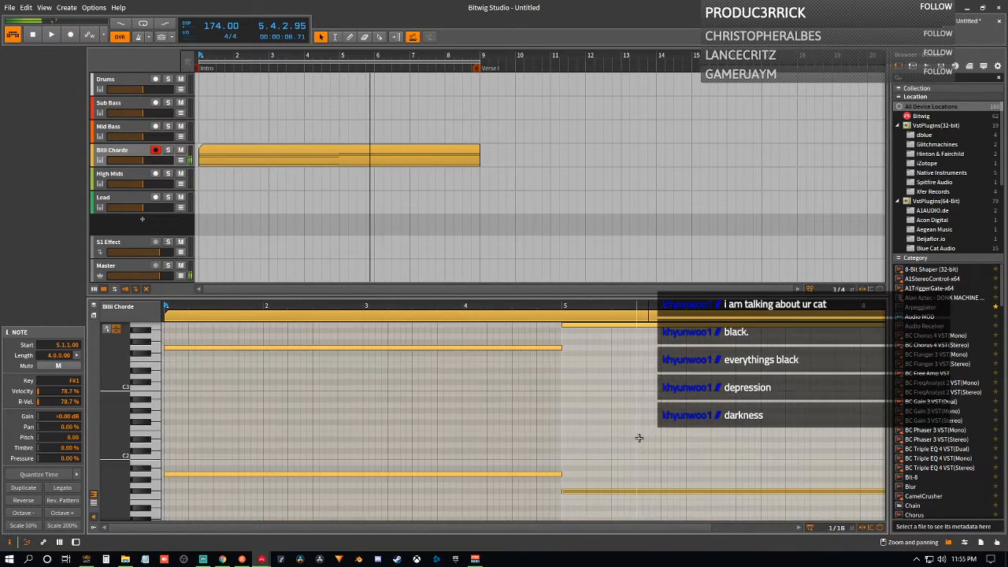
pyautogui.scroll(4, 639, 438)
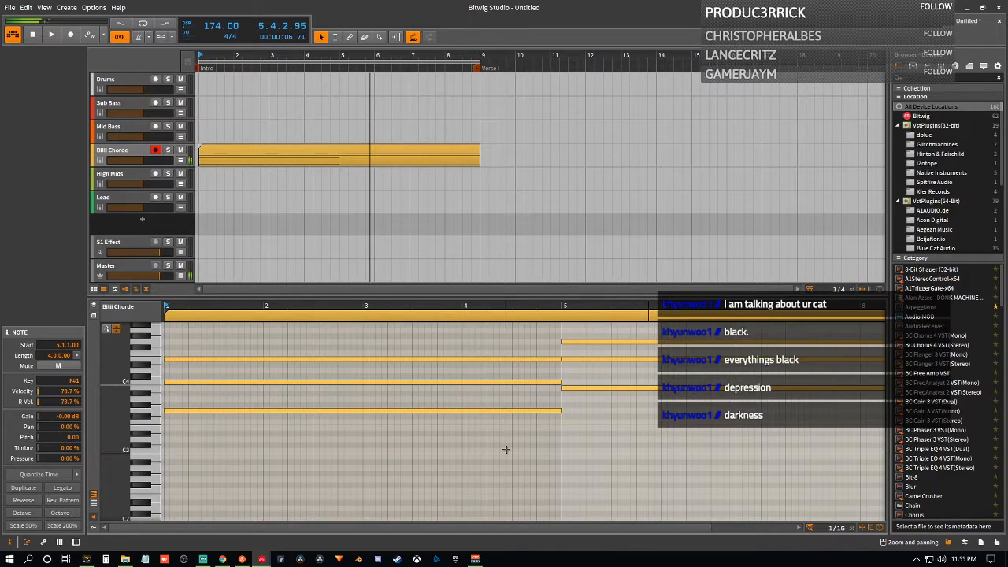
# - Move the bass note of the chord at bar 5 to F1 and play the progression
pyautogui.scroll(-3, 506, 448)
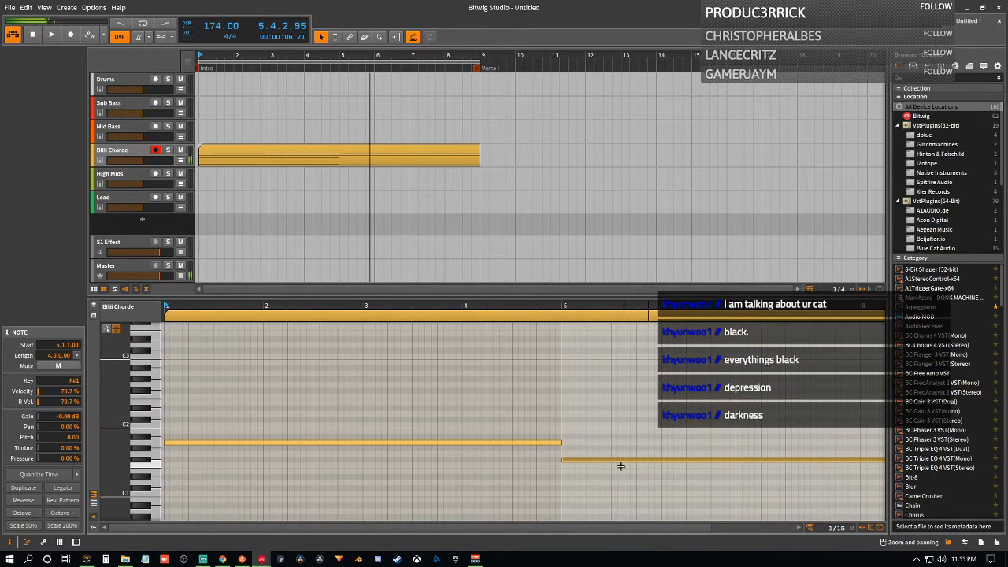
pyautogui.moveTo(596, 464); pyautogui.dragTo(594, 467)
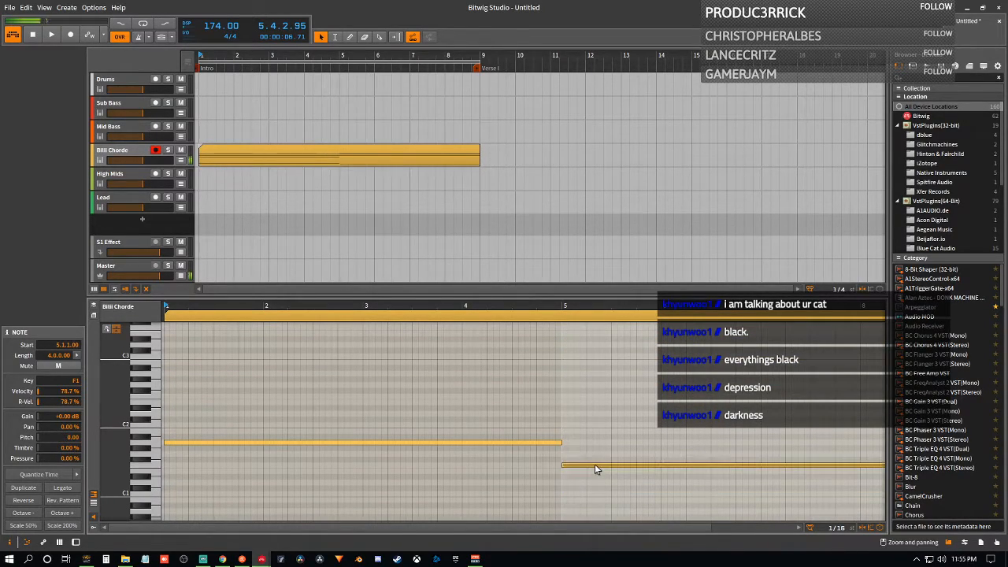
pyautogui.press('space')
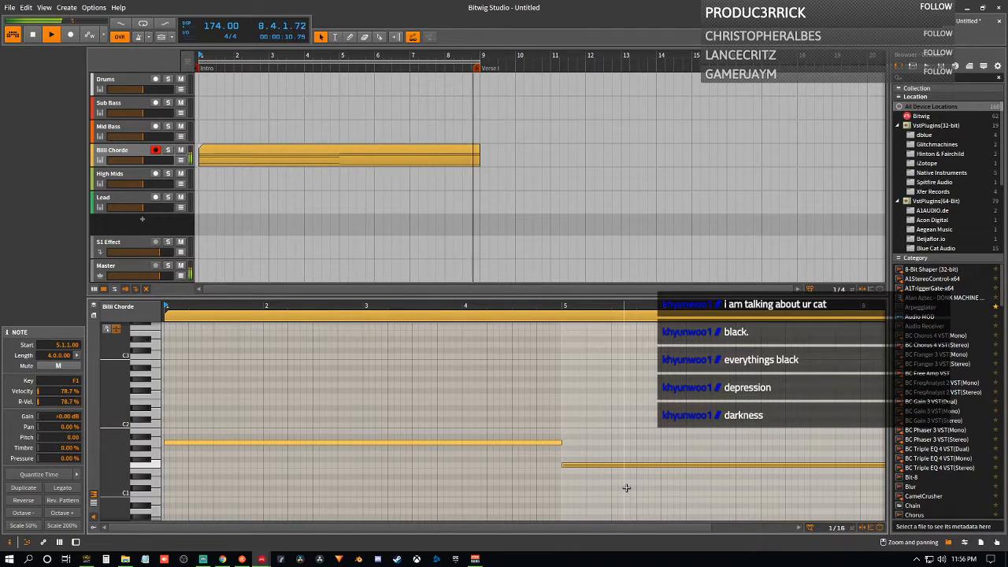
# - Turn on arranger looping, play the eight-bar loop and select the Billi Chorde track
pyautogui.press('space')
pyautogui.click(144, 26)
pyautogui.press('space')
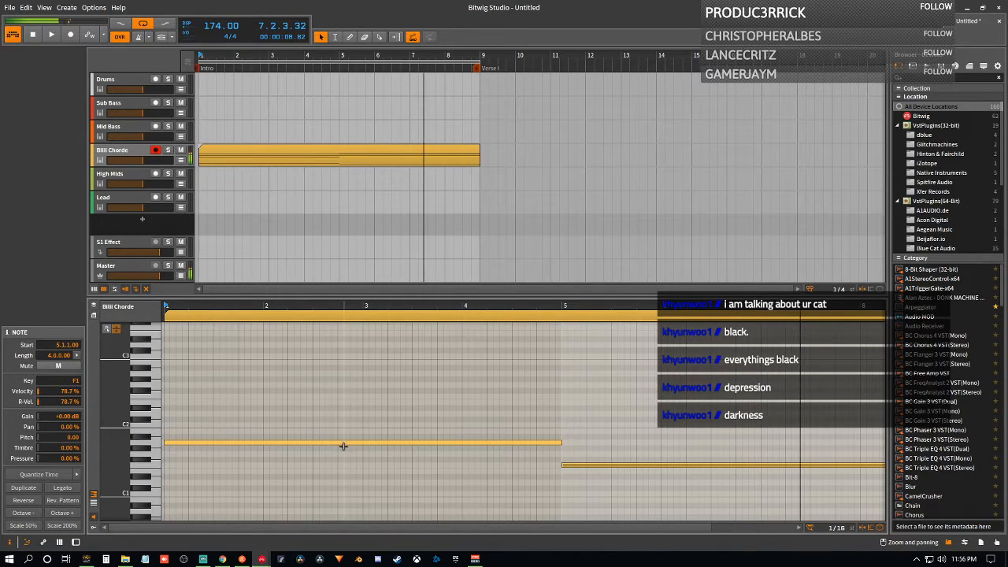
pyautogui.click(128, 154)
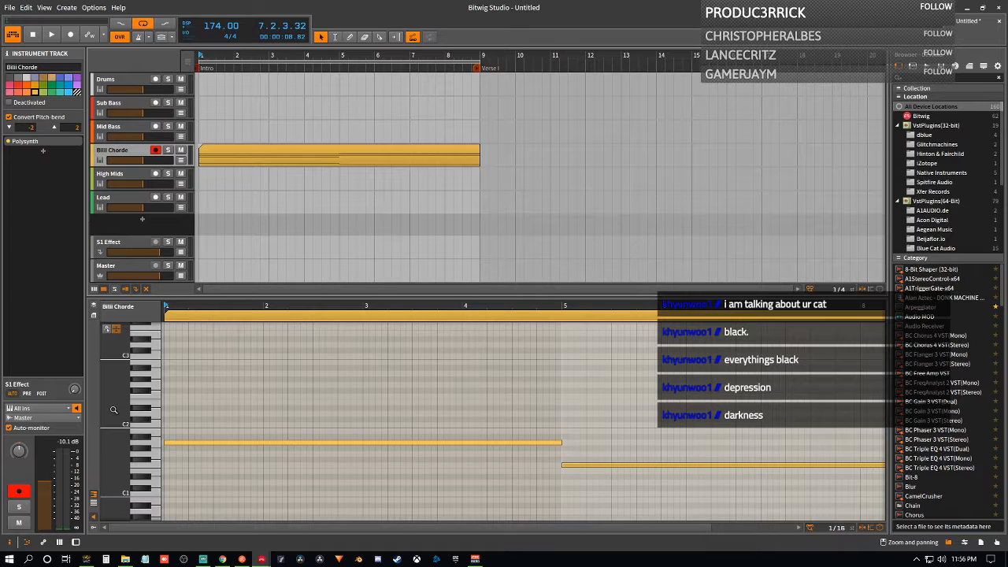
# - Adjust the filter frequency of the Billi Chorde Polysynth and compare the second filter type with the first, keeping the first
pyautogui.click(76, 542)
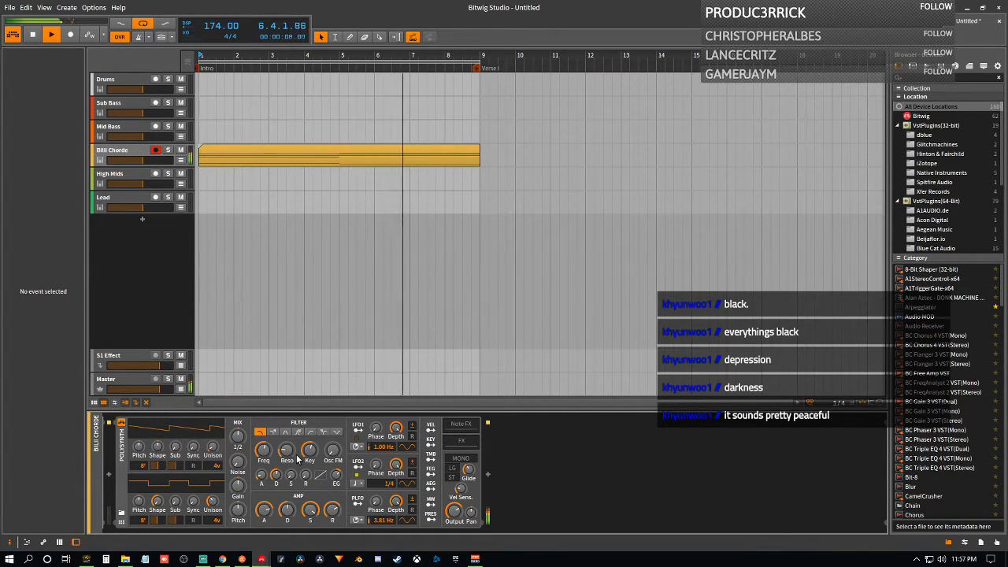
pyautogui.moveTo(266, 451)
pyautogui.mouseDown()
pyautogui.moveTo(266, 430)
pyautogui.moveTo(267, 444)
pyautogui.mouseUp()
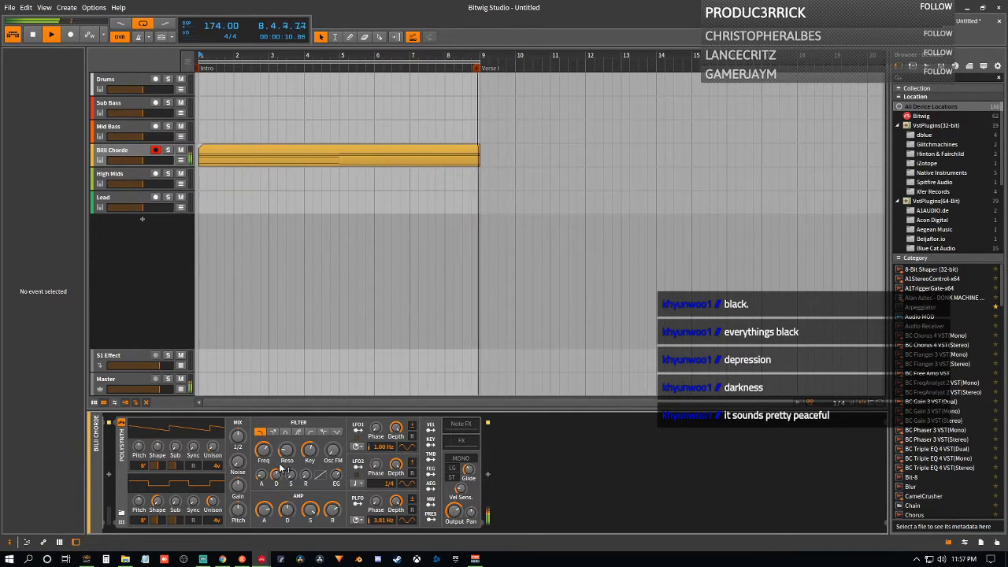
pyautogui.click(273, 432)
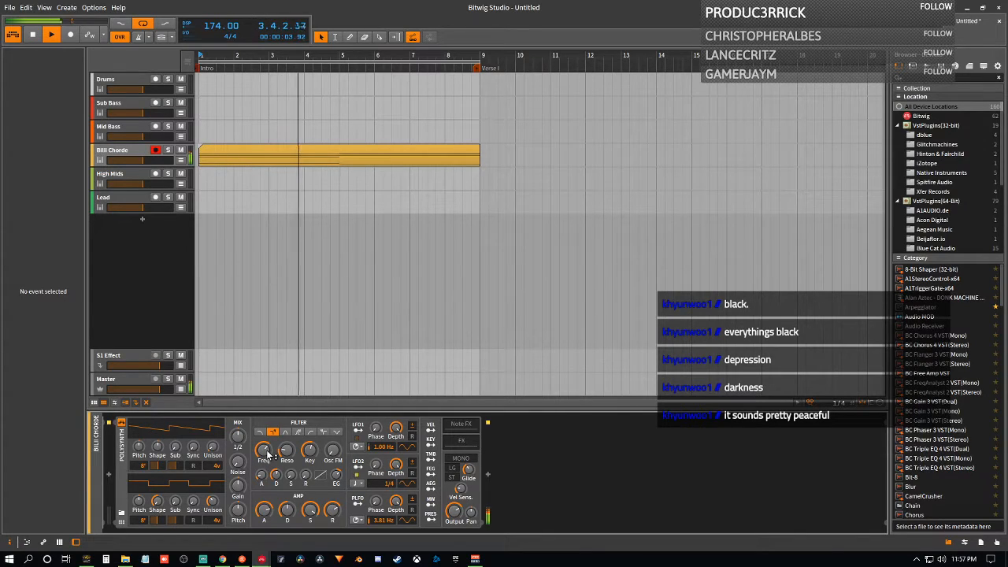
pyautogui.moveTo(264, 454); pyautogui.dragTo(264, 454)
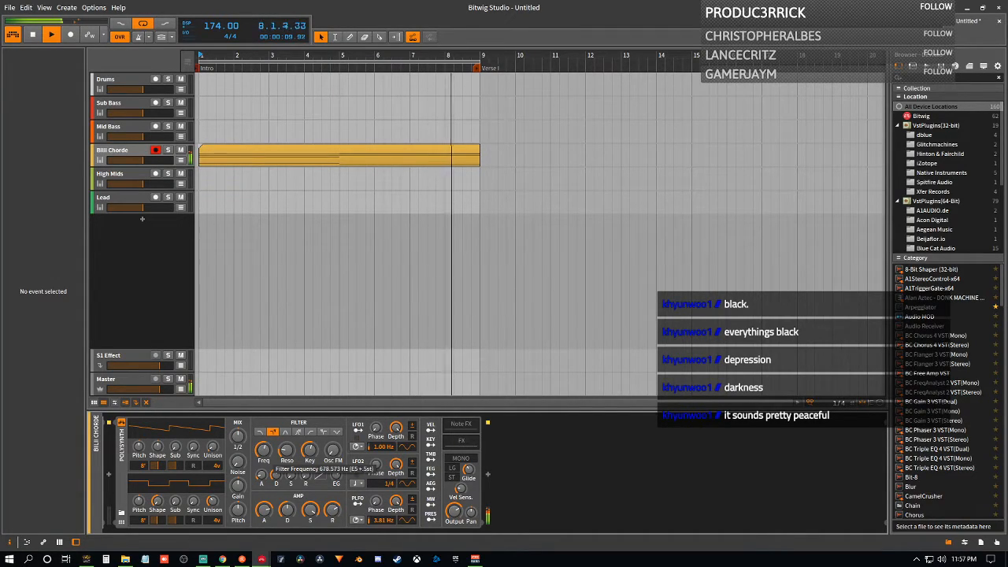
pyautogui.click(260, 432)
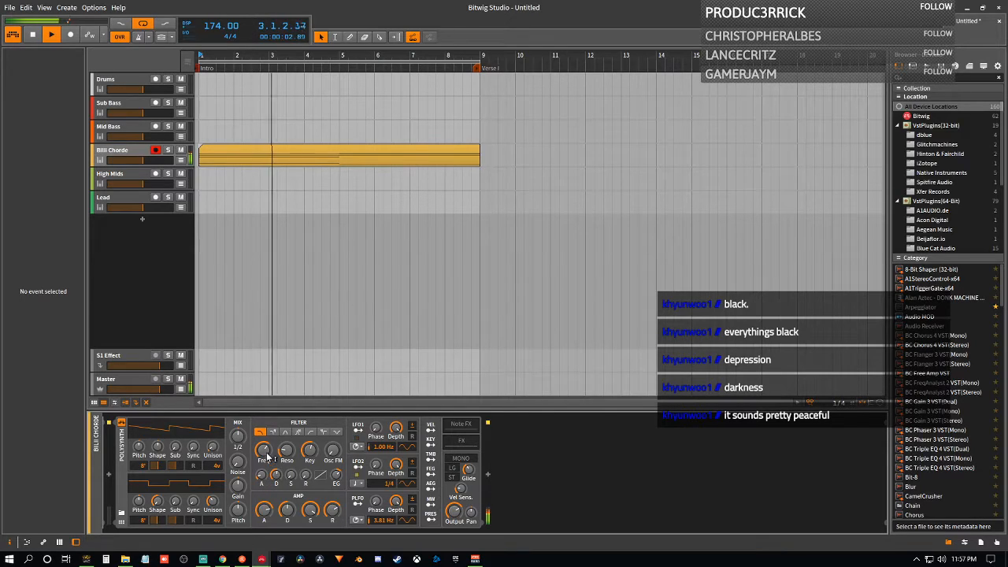
# - Lower the volume of the Billi Chorde track slightly
pyautogui.moveTo(265, 453)
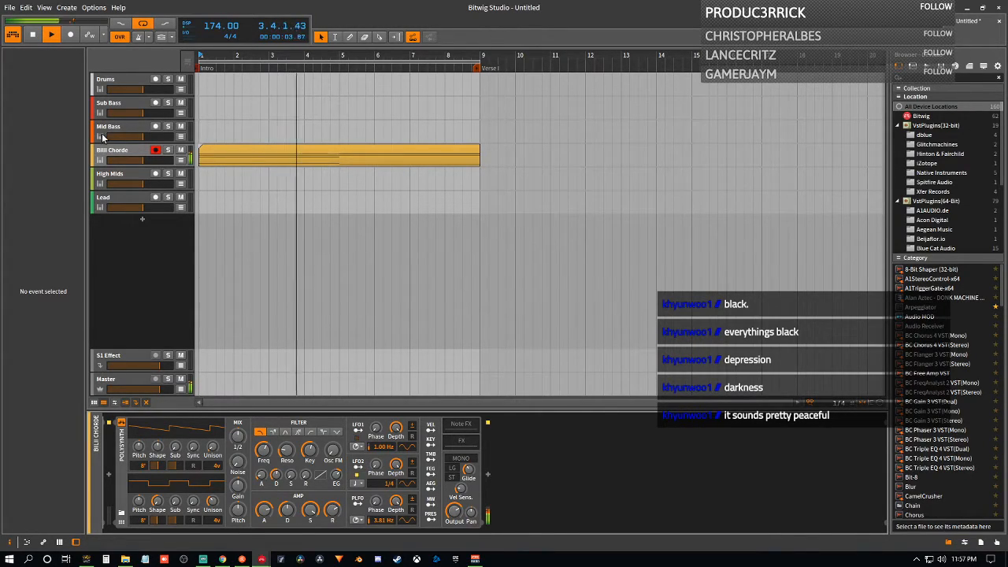
pyautogui.moveTo(142, 160); pyautogui.dragTo(136, 160)
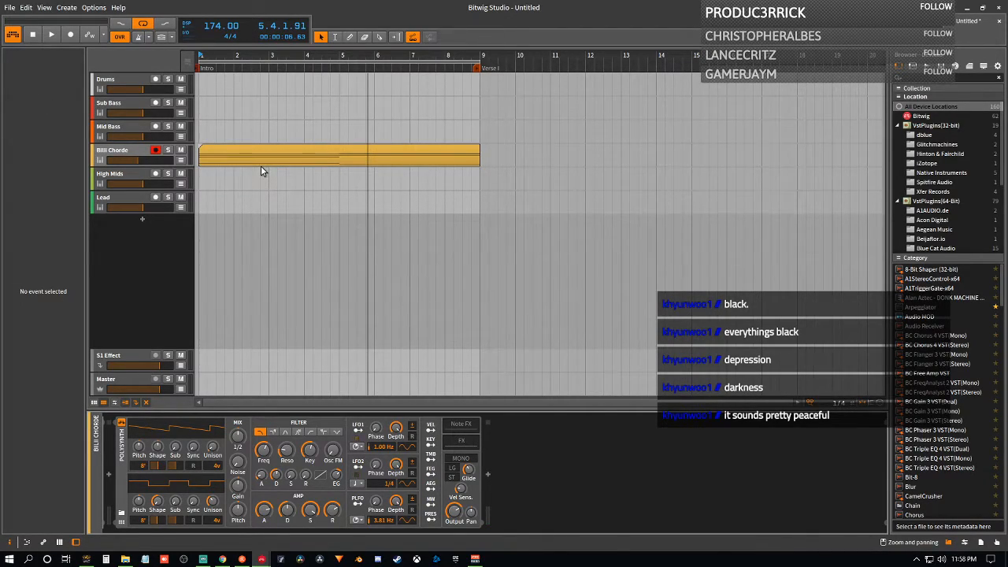
# - Open the Reaktor 6 plug-in window of the Sub Bass track
pyautogui.click(126, 104)
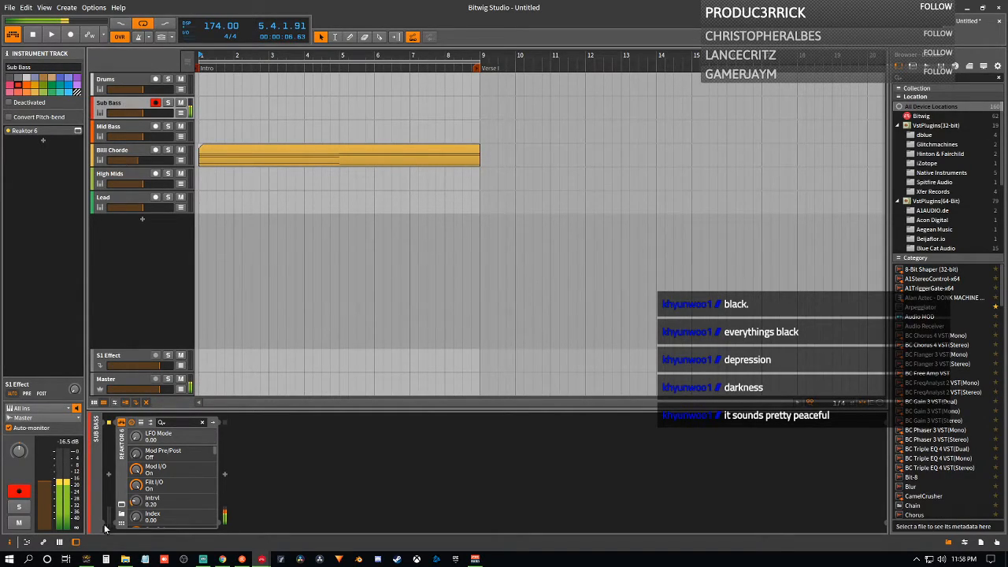
pyautogui.click(121, 505)
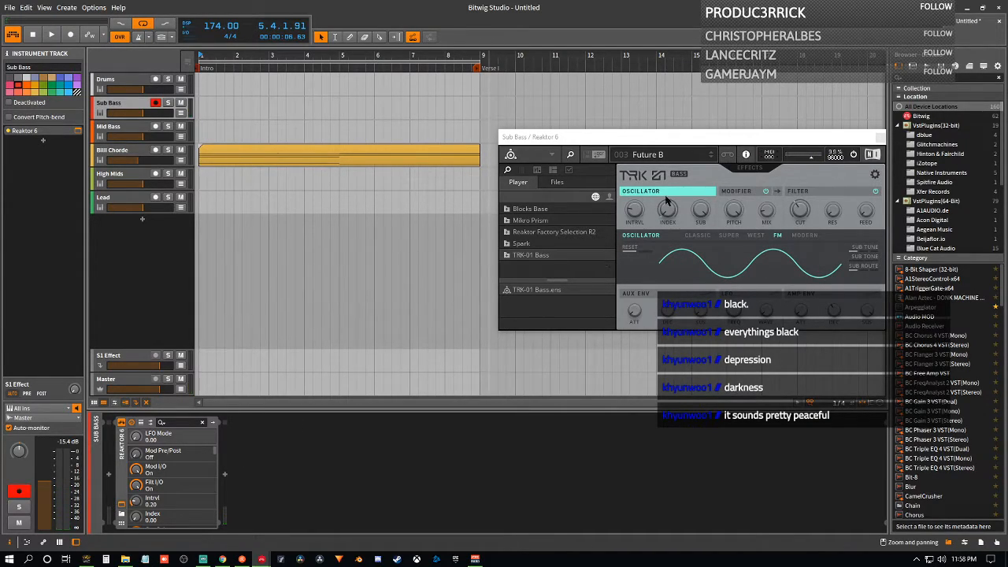
pyautogui.click(722, 144)
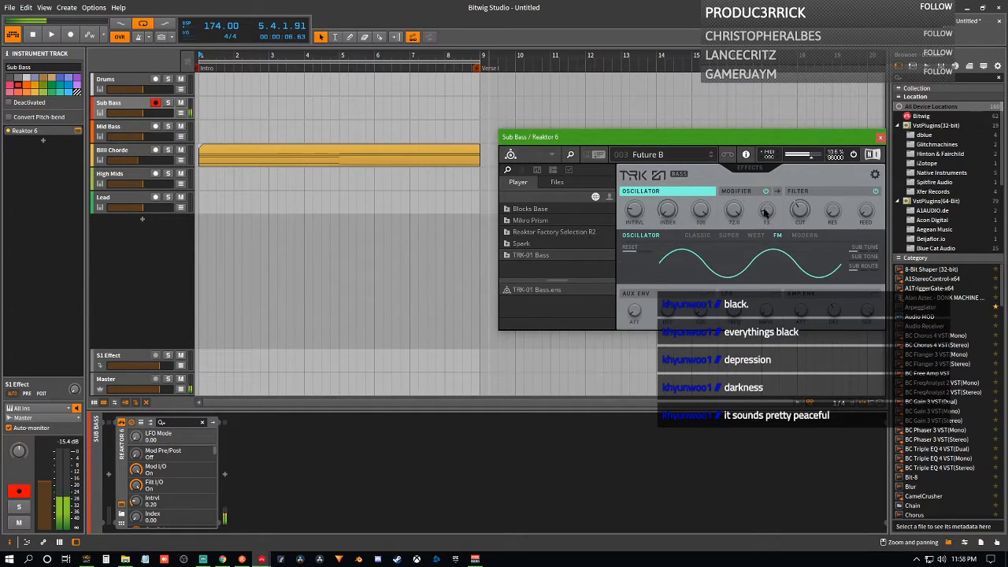
# - Try the TRK-01 Future B sound with the modifier switched off, and with the filter off and on again
pyautogui.click(765, 193)
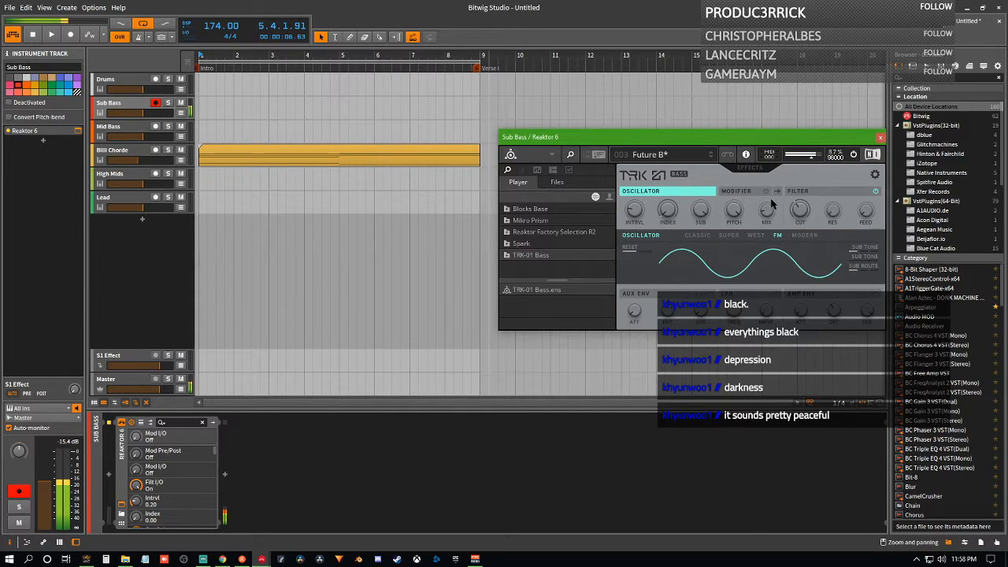
pyautogui.click(875, 192)
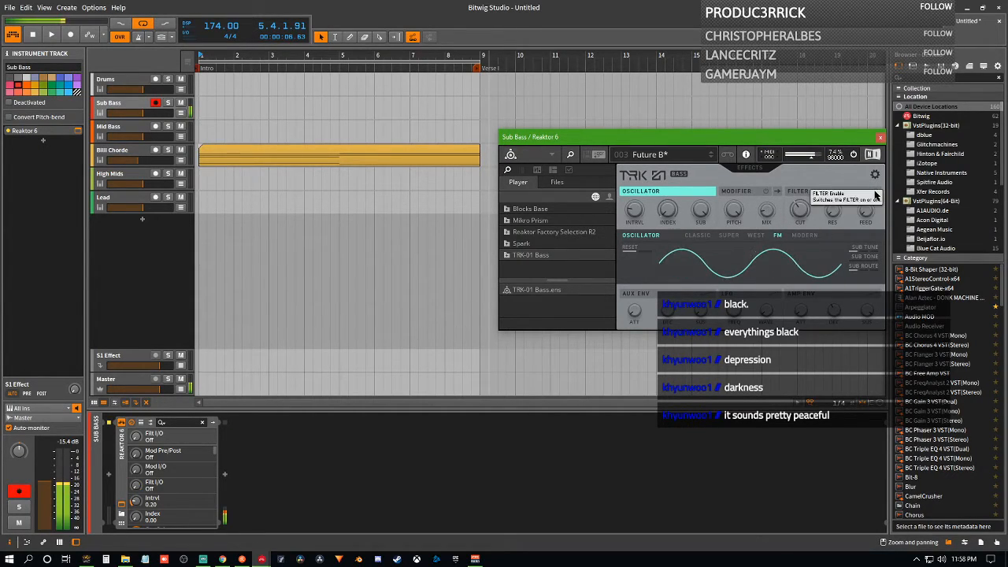
pyautogui.click(874, 193)
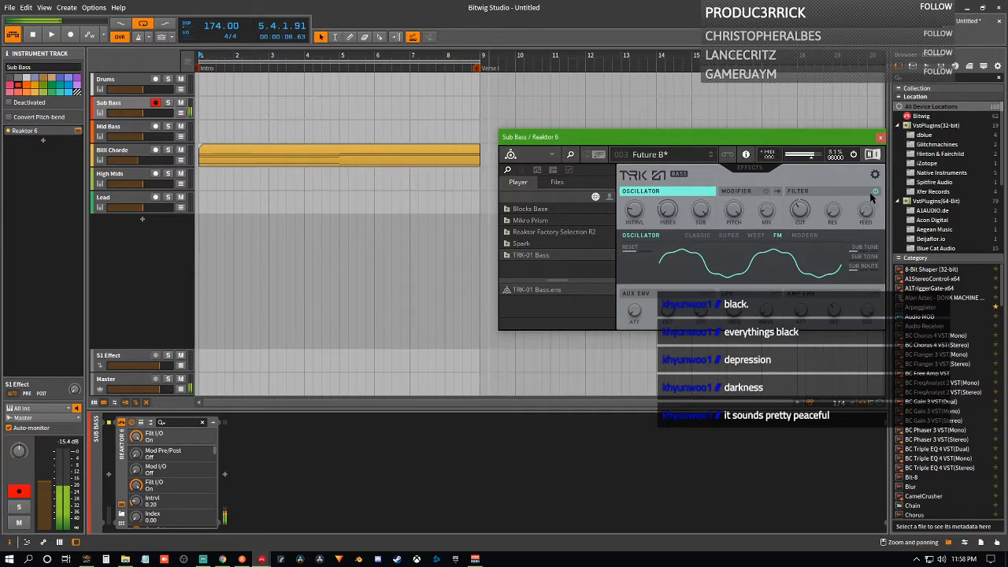
# - Load the INIT - TRK01 Bass preset from the embedded Analog bank in Reaktor 6
pyautogui.click(680, 157)
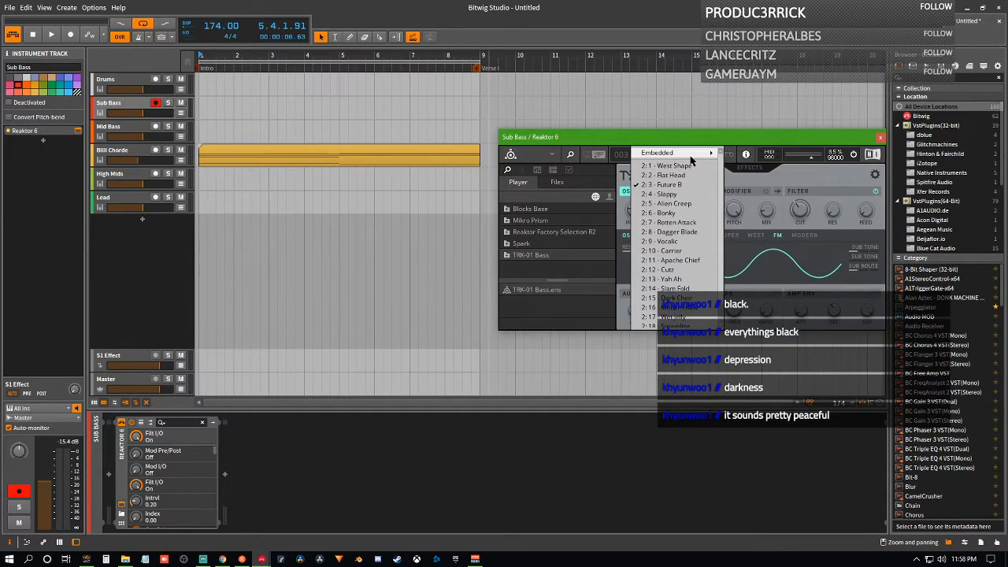
pyautogui.moveTo(689, 156)
pyautogui.moveTo(746, 184)
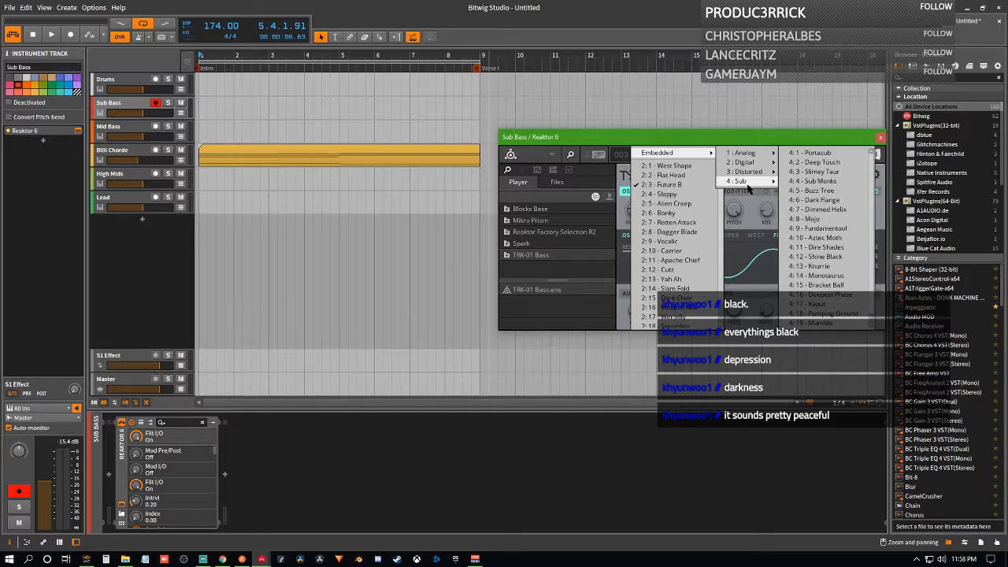
pyautogui.moveTo(766, 154)
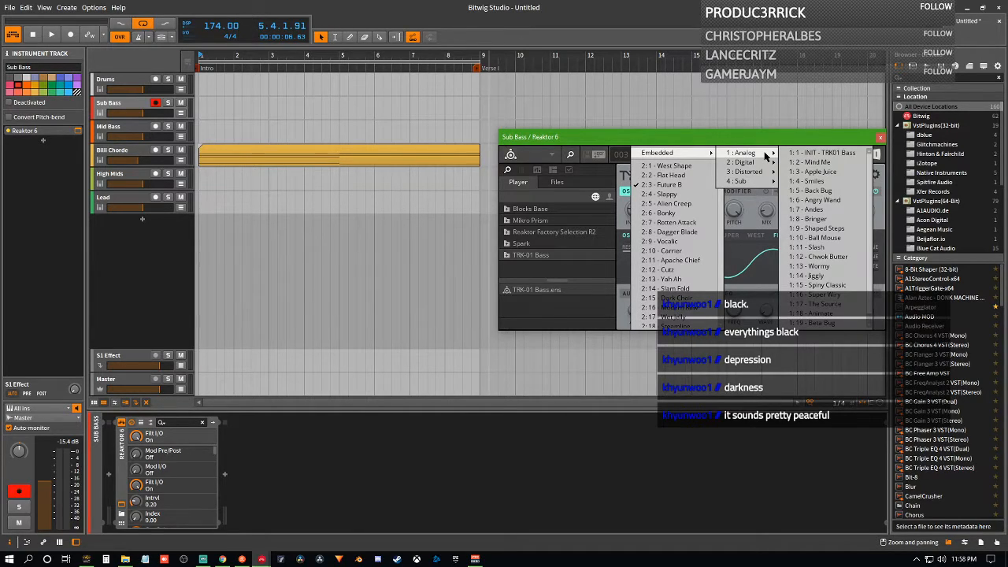
pyautogui.click(814, 153)
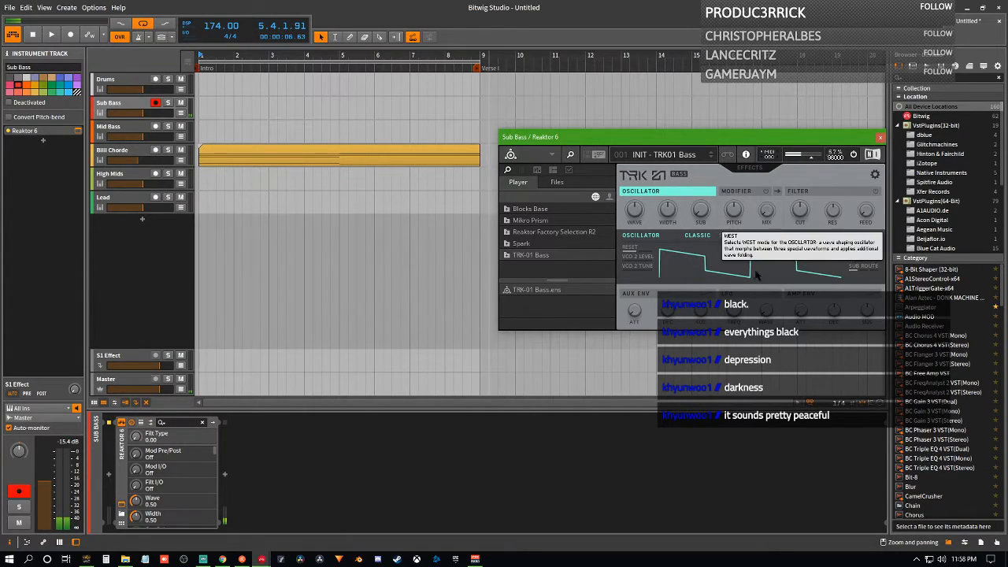
# - Set the classic oscillator's wave to 1.00 and raise its sub level, keeping the width at 0.50
pyautogui.moveTo(635, 211); pyautogui.dragTo(625, 115)
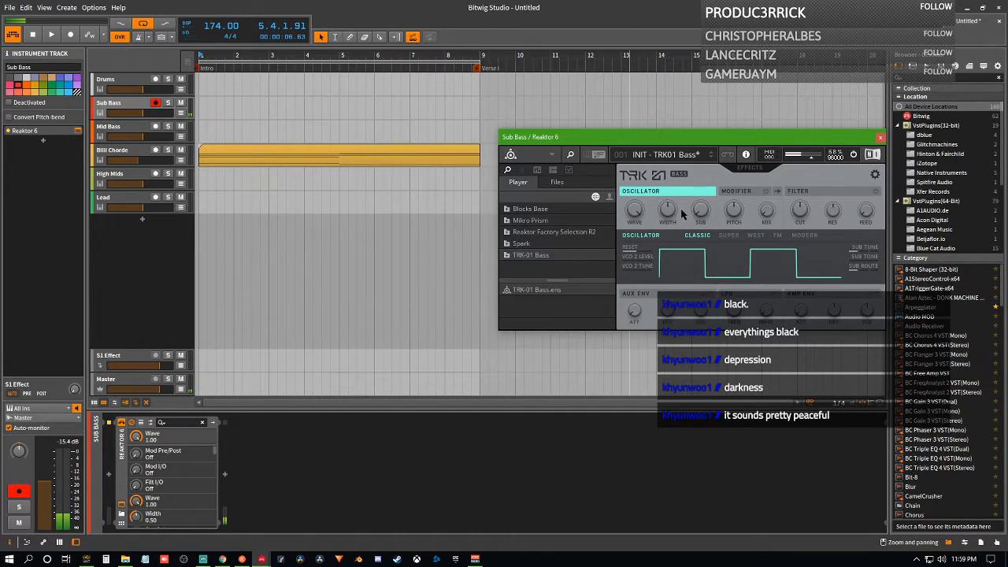
pyautogui.moveTo(700, 216); pyautogui.dragTo(672, 5)
pyautogui.moveTo(701, 214); pyautogui.dragTo(707, 94)
pyautogui.moveTo(668, 211); pyautogui.dragTo(659, 185)
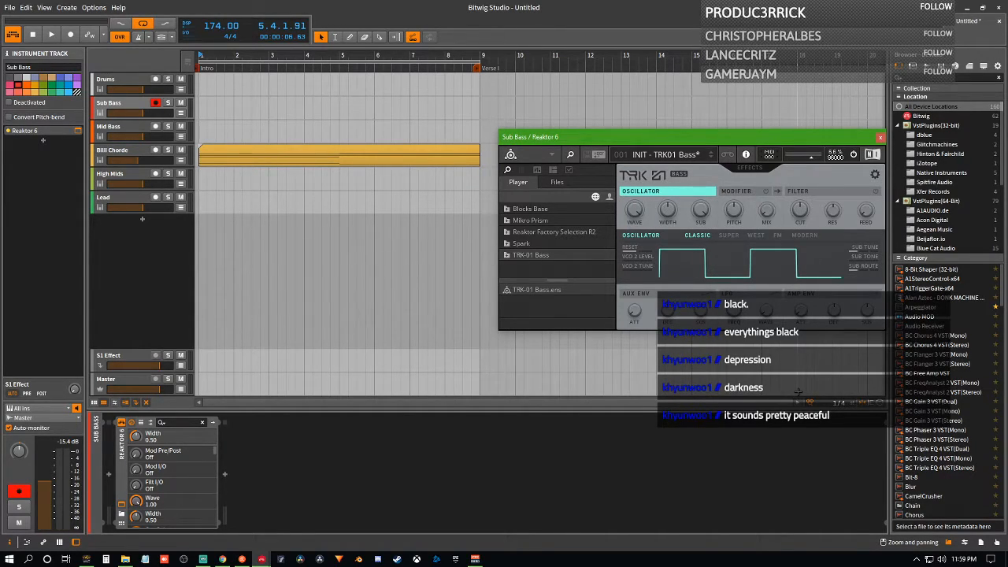
pyautogui.moveTo(636, 212); pyautogui.dragTo(661, 100)
# - Try an oscillator sub tune of 0.33 and set it back to 0.00
pyautogui.moveTo(866, 254); pyautogui.dragTo(876, 255)
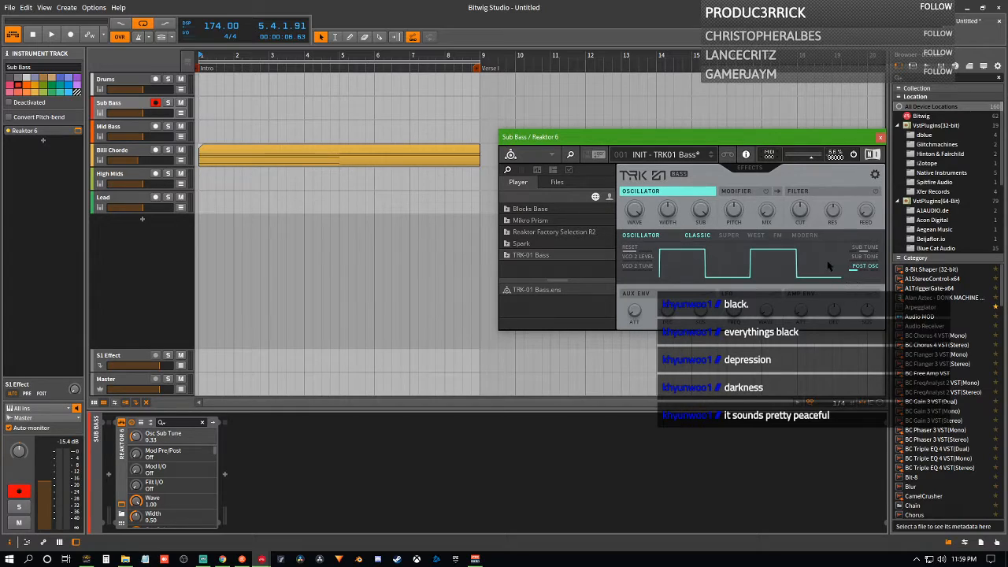
pyautogui.moveTo(868, 255); pyautogui.dragTo(871, 255)
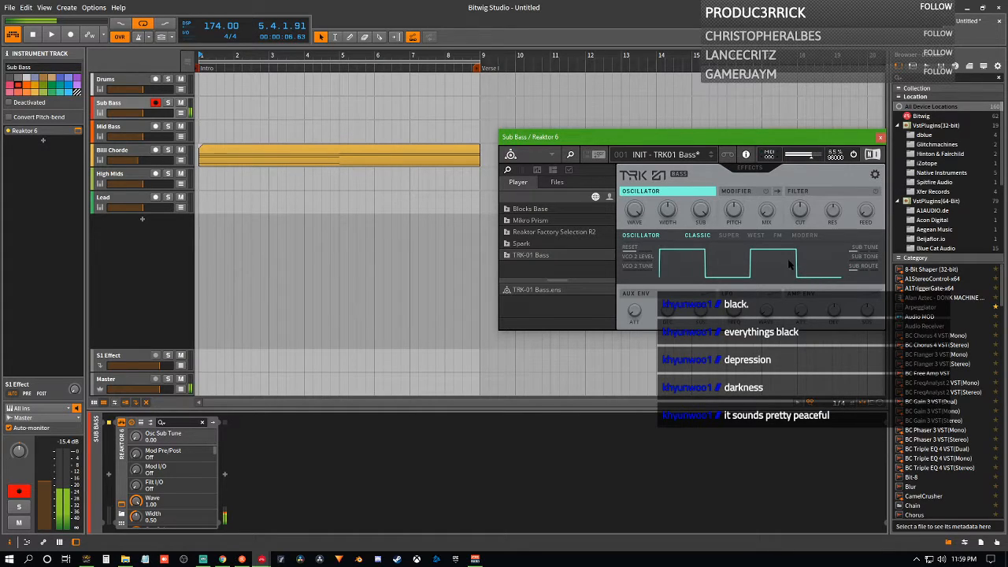
# - Switch the oscillator to FM mode, set the interval to 0.00 and lower the index to get a plain sine wave
pyautogui.click(729, 234)
pyautogui.click(777, 236)
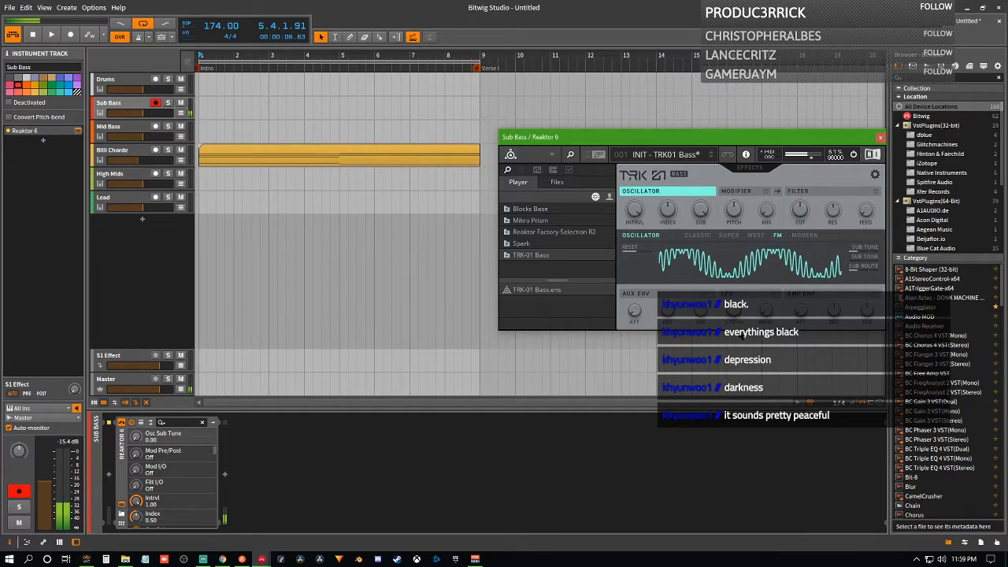
pyautogui.moveTo(639, 214); pyautogui.dragTo(676, 432)
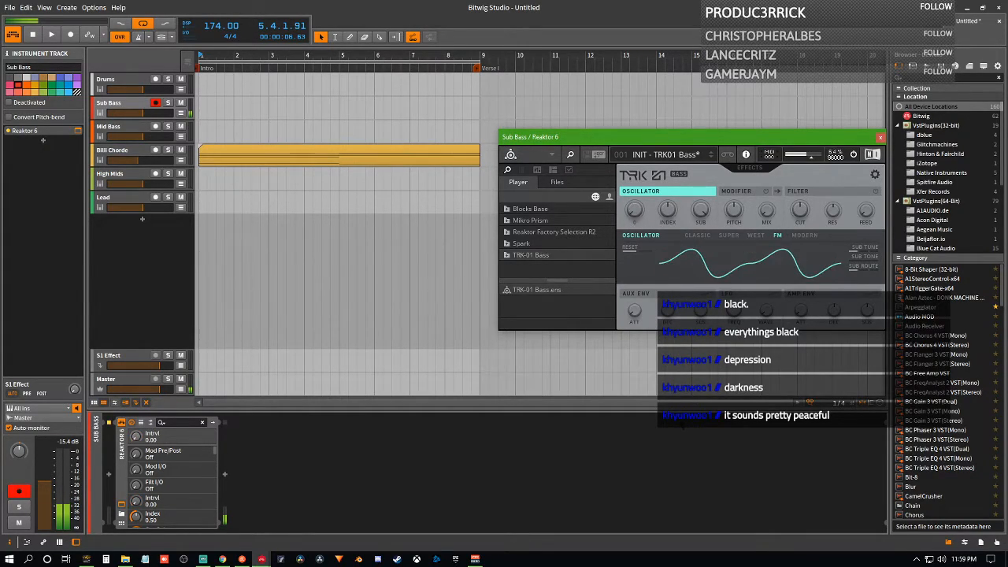
pyautogui.moveTo(666, 220); pyautogui.dragTo(694, 349)
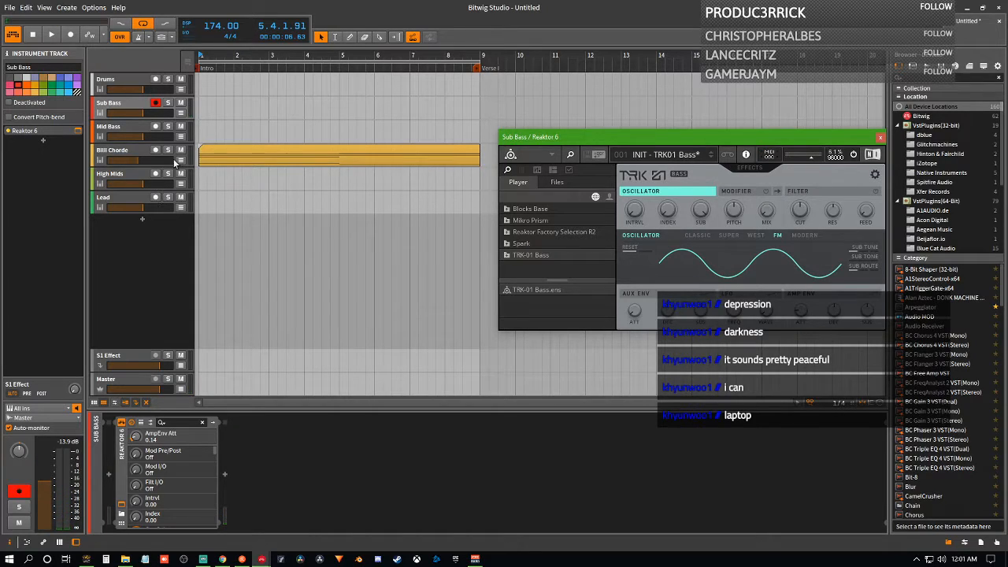
# - Create a clip at bar 1 on the Sub Bass track, extend it to eight bars and open it in the note editor
pyautogui.doubleClick(210, 107)
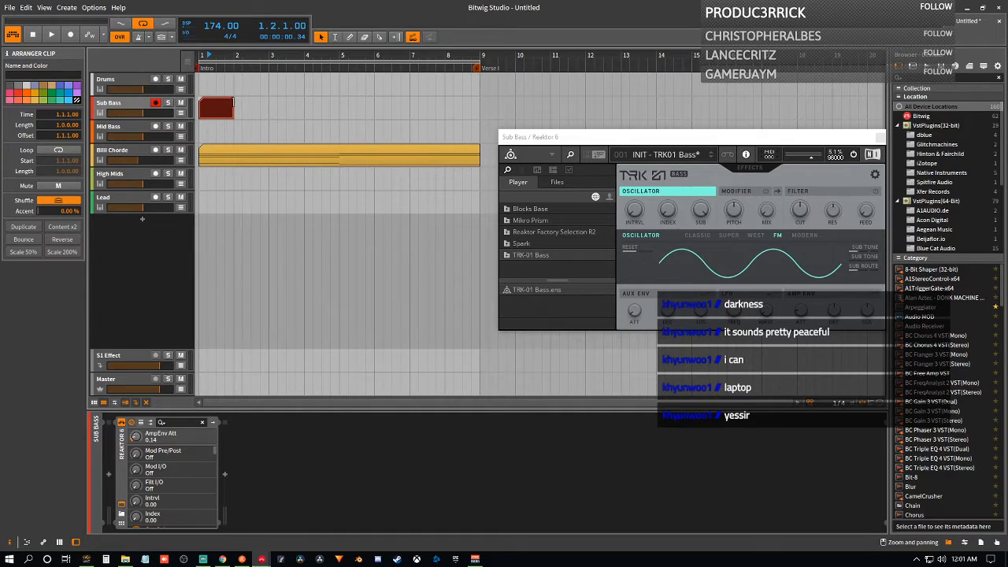
pyautogui.moveTo(233, 103); pyautogui.dragTo(467, 126)
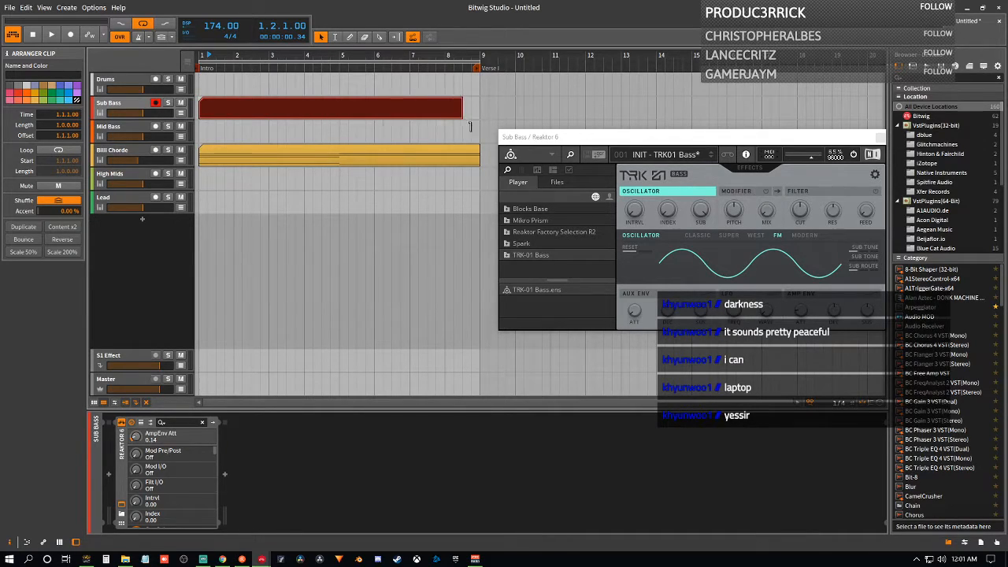
pyautogui.doubleClick(313, 112)
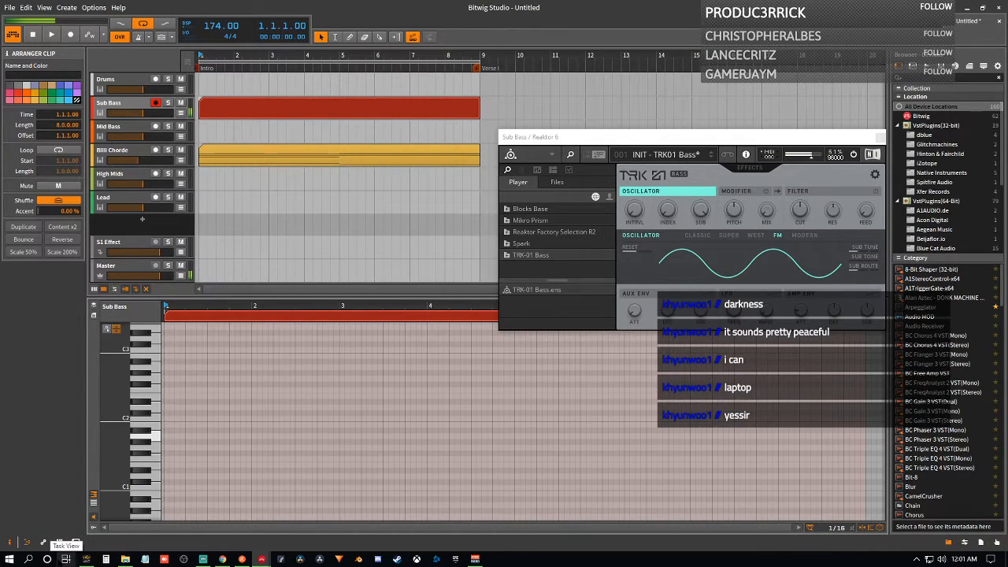
# - Add an A1 note at the start of the Sub Bass clip and lengthen it to four bars
pyautogui.doubleClick(166, 438)
pyautogui.moveTo(167, 435); pyautogui.dragTo(303, 437)
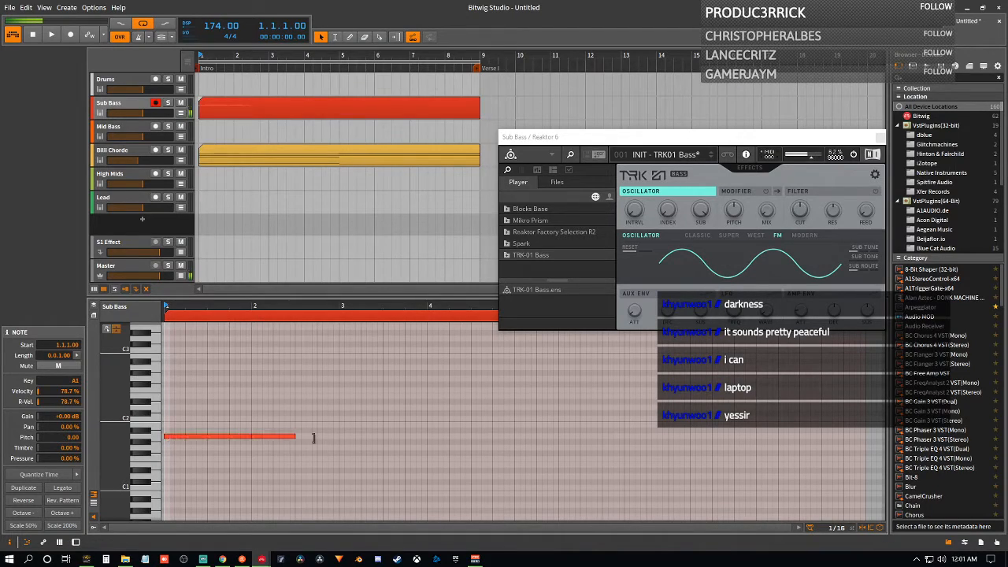
pyautogui.moveTo(513, 446); pyautogui.dragTo(498, 440)
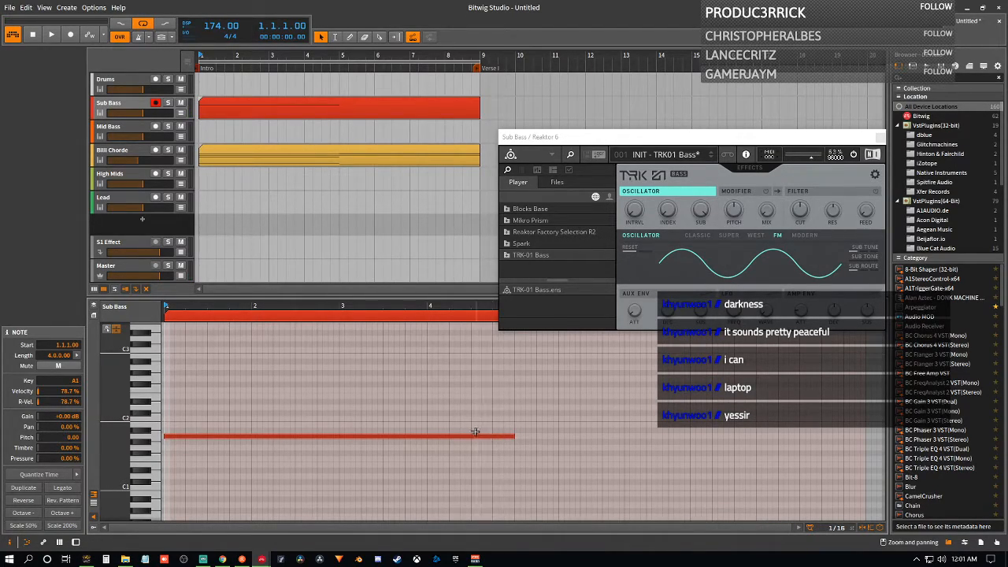
# - Duplicate the A1 bass note to bar 5, lower the copy to F1 and play the loop
pyautogui.hotkey('ctrl', 'd')
pyautogui.moveTo(574, 439); pyautogui.dragTo(567, 465)
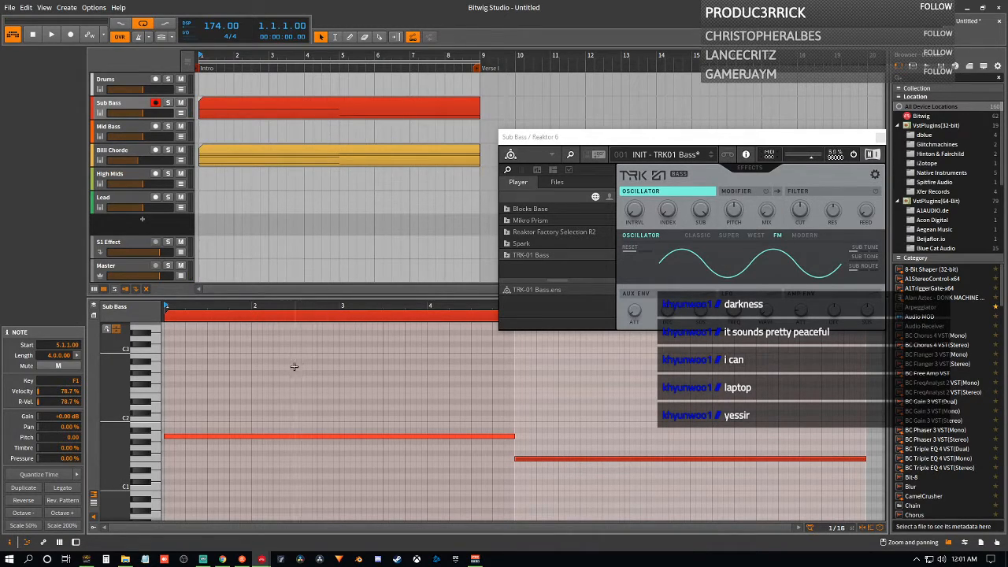
pyautogui.press('space')
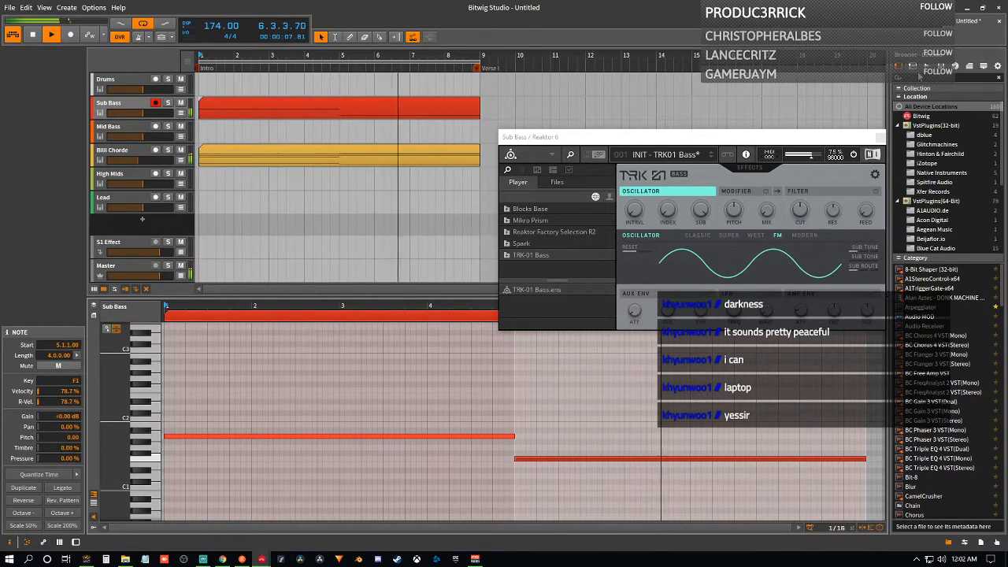
# - Search the sample library for "rain" and select the WA LTG Toploop 126bpm Rainman sample
pyautogui.click(927, 67)
pyautogui.click(923, 78)
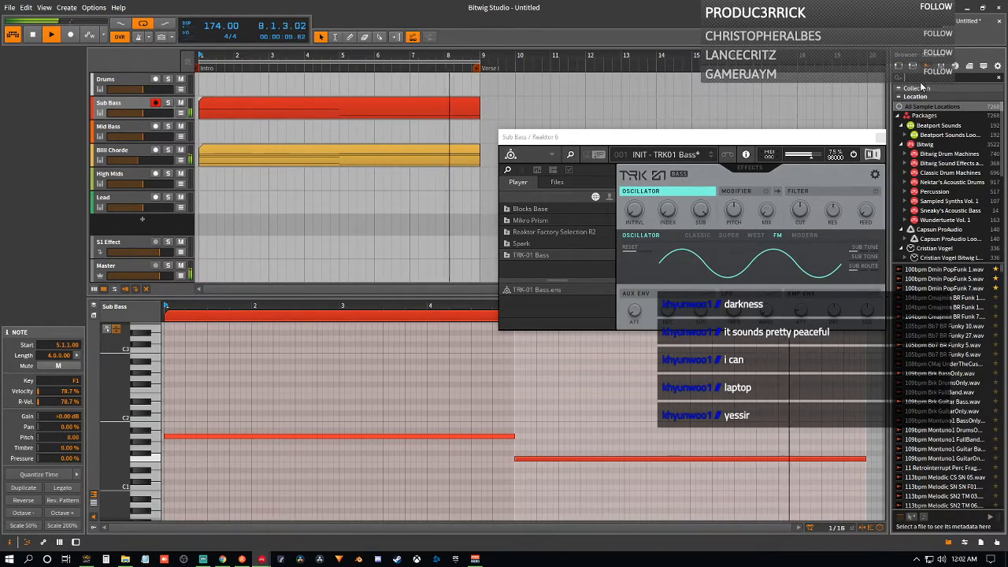
pyautogui.write('rain')
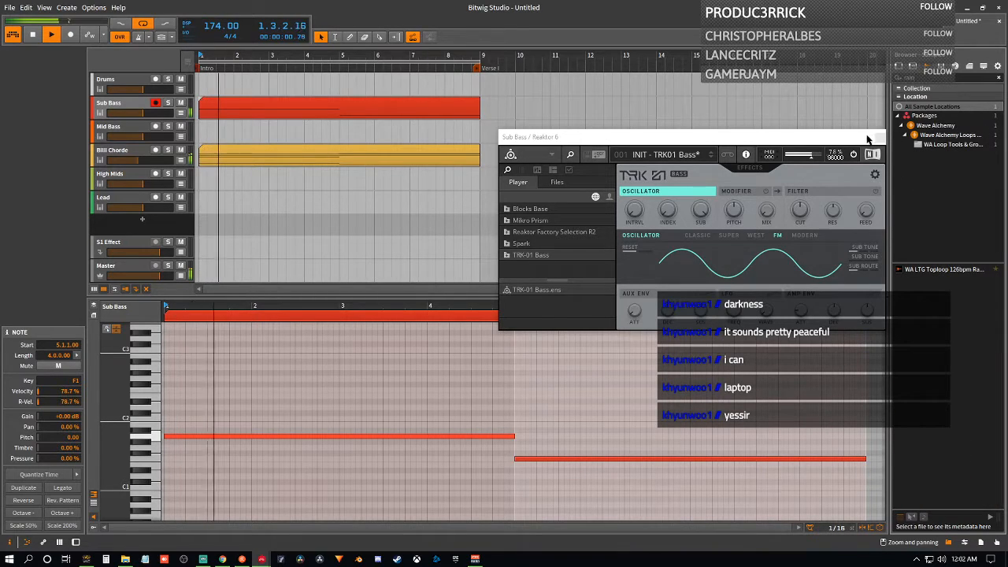
pyautogui.click(956, 271)
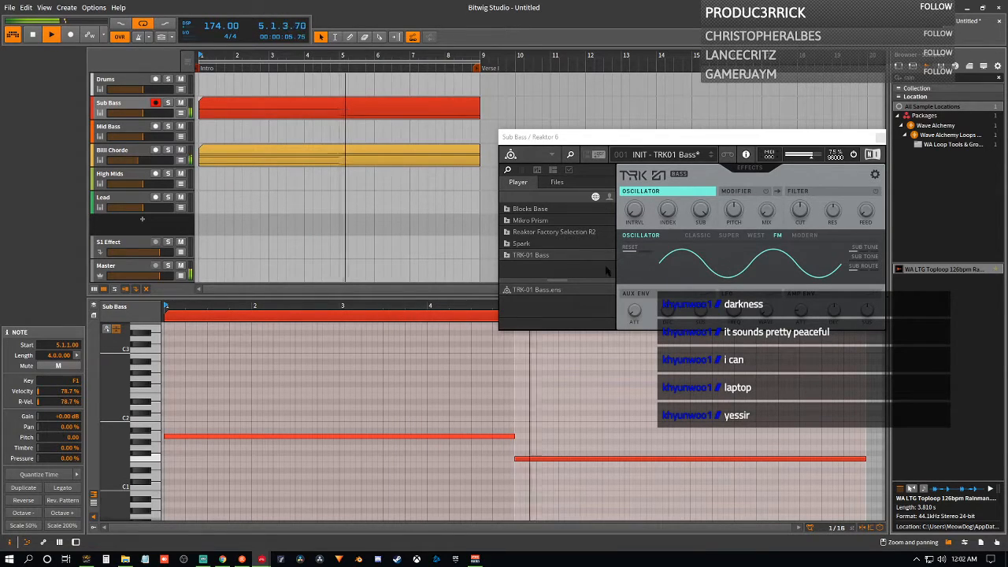
# - Insert the DD Reverb effect after Polysynth on the Bilii Chorde track and open its plugin window clear of the results list
pyautogui.click(112, 150)
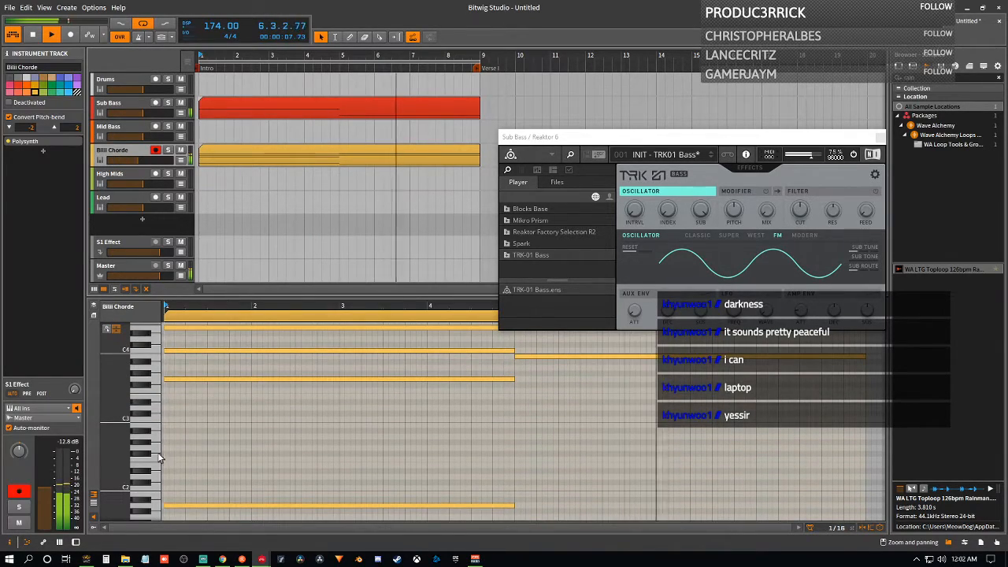
pyautogui.press('d')
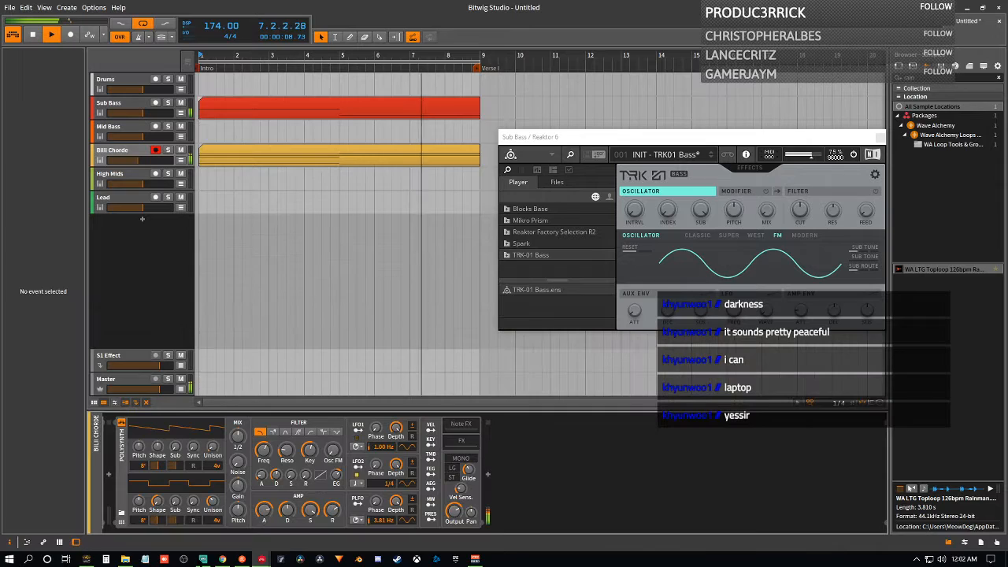
pyautogui.click(487, 476)
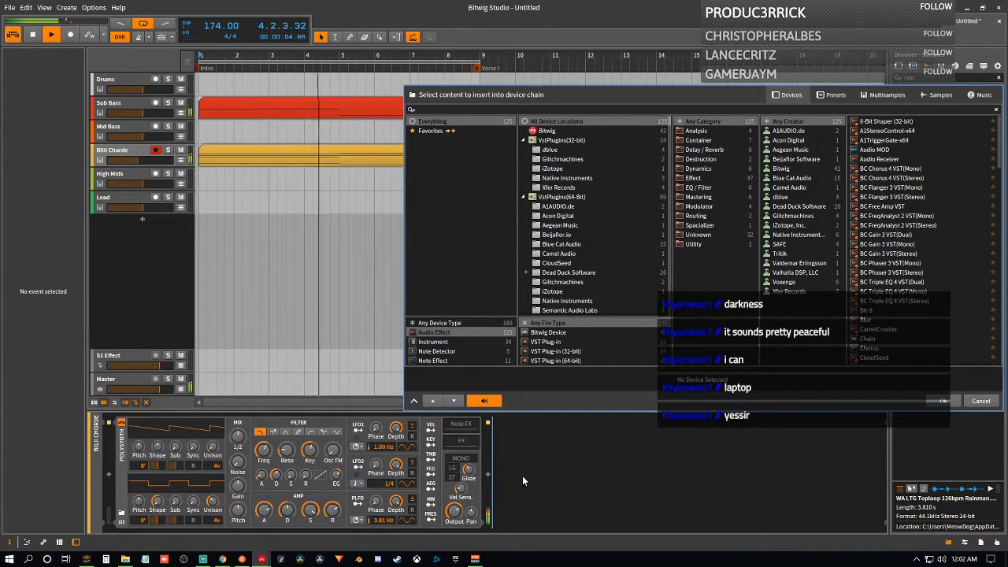
pyautogui.write('reverb')
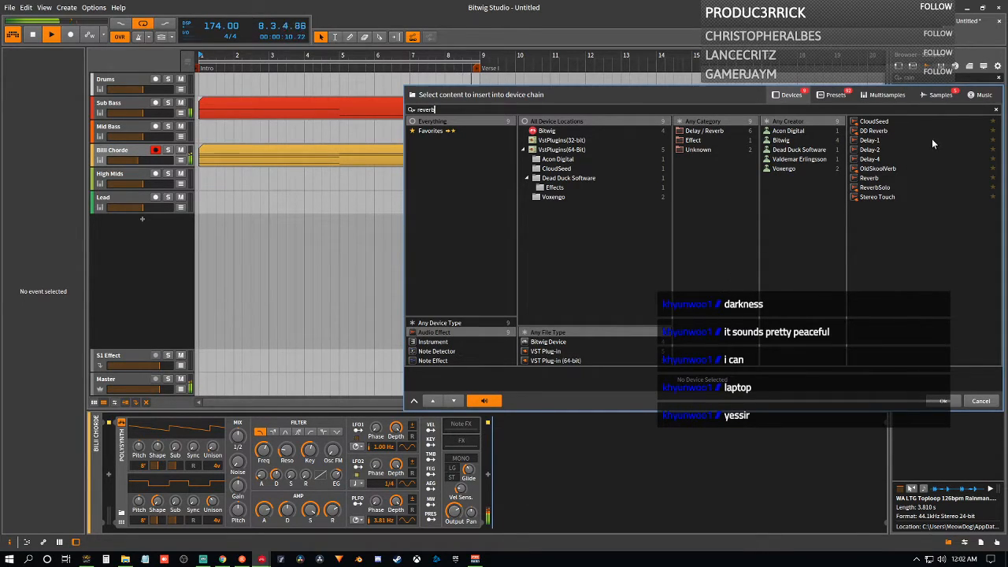
pyautogui.click(879, 131)
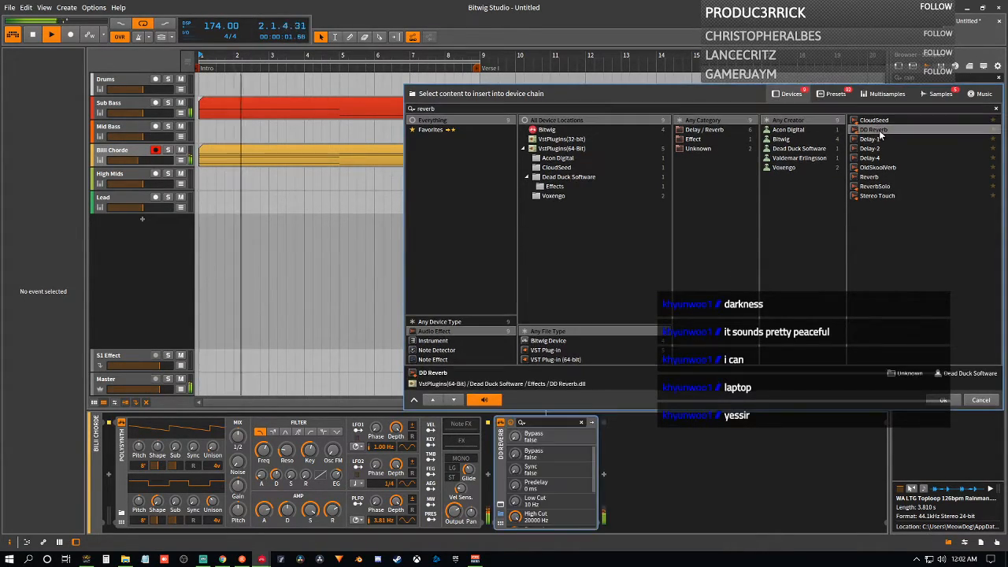
pyautogui.click(499, 505)
pyautogui.moveTo(843, 198); pyautogui.dragTo(543, 237)
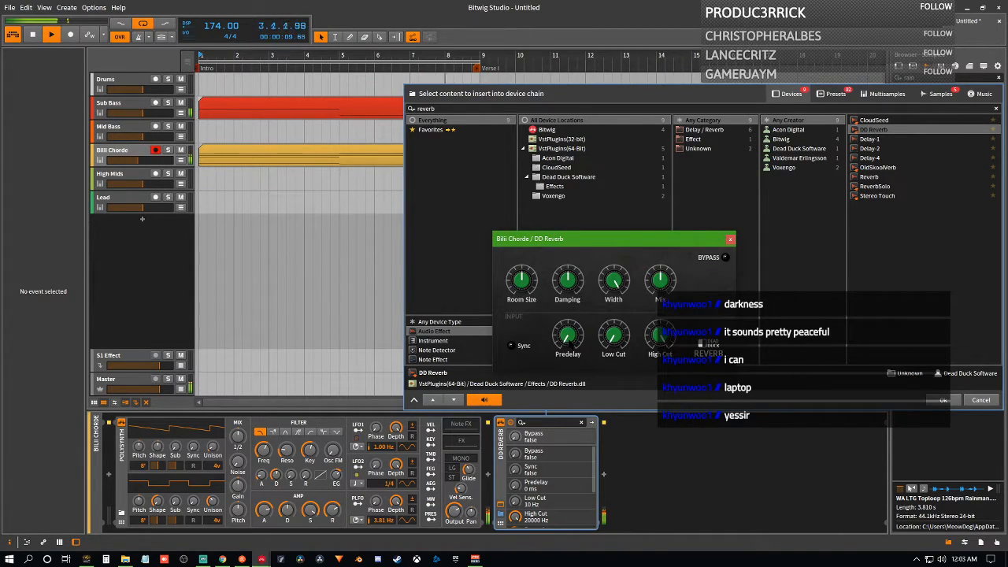
# - Enlarge the DD Reverb's room size and set its low cut to 129 Hz, high cut to 12412 Hz and mix to 100%
pyautogui.moveTo(522, 282); pyautogui.dragTo(515, 240)
pyautogui.moveTo(652, 352); pyautogui.dragTo(606, 312)
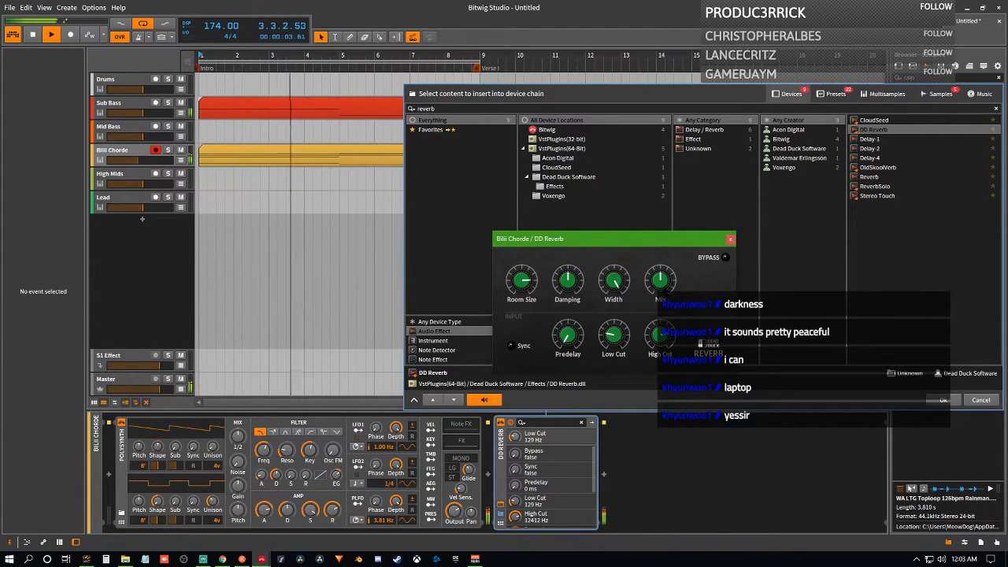
pyautogui.moveTo(663, 284); pyautogui.dragTo(663, 347)
pyautogui.moveTo(703, 376); pyautogui.dragTo(627, 191)
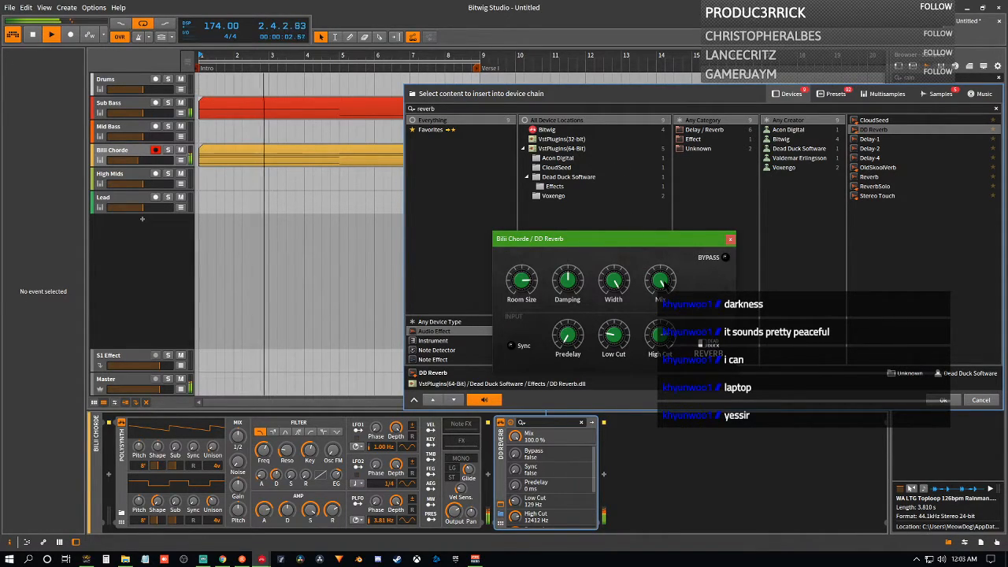
# - Replay the loop, lower the reverb mix to about 50%, compare the chords with the reverb bypassed and active, and stop playback
pyautogui.click(33, 35)
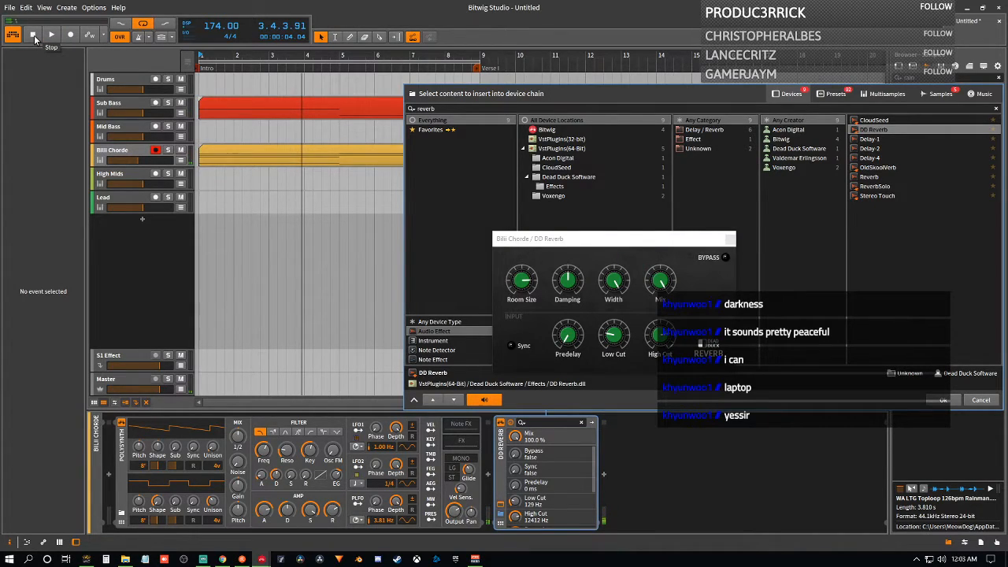
pyautogui.click(50, 37)
pyautogui.moveTo(659, 281); pyautogui.dragTo(660, 349)
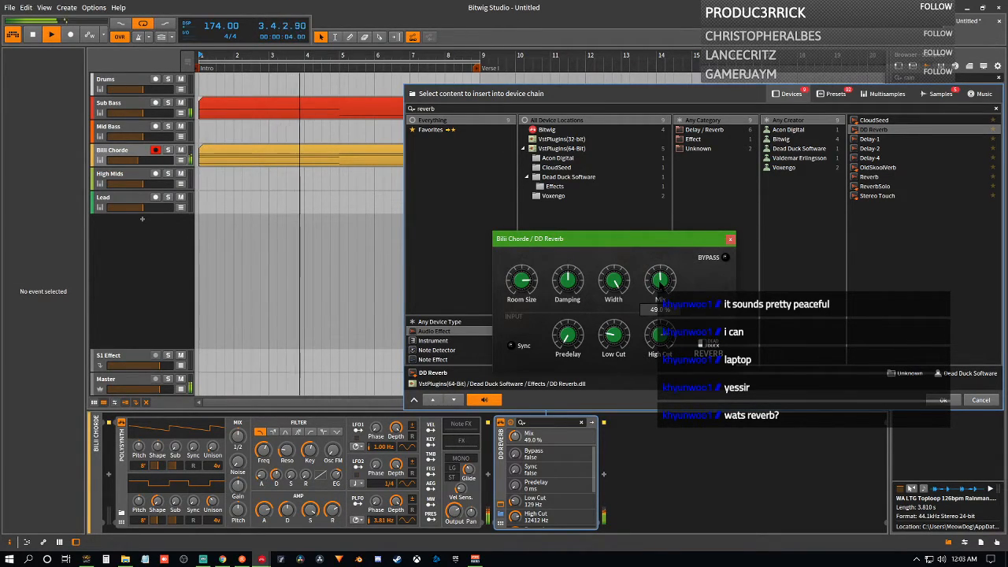
pyautogui.moveTo(663, 288)
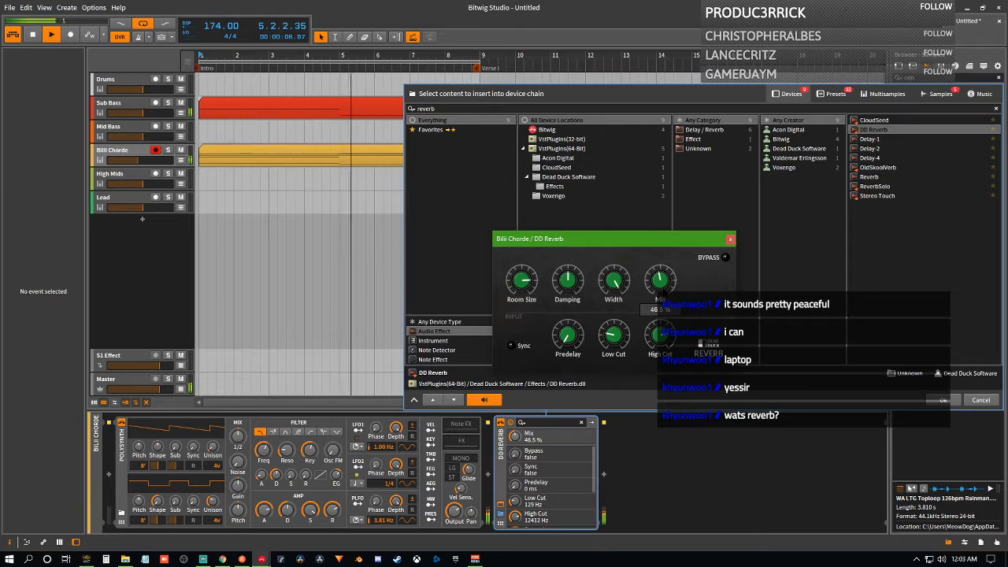
pyautogui.click(725, 257)
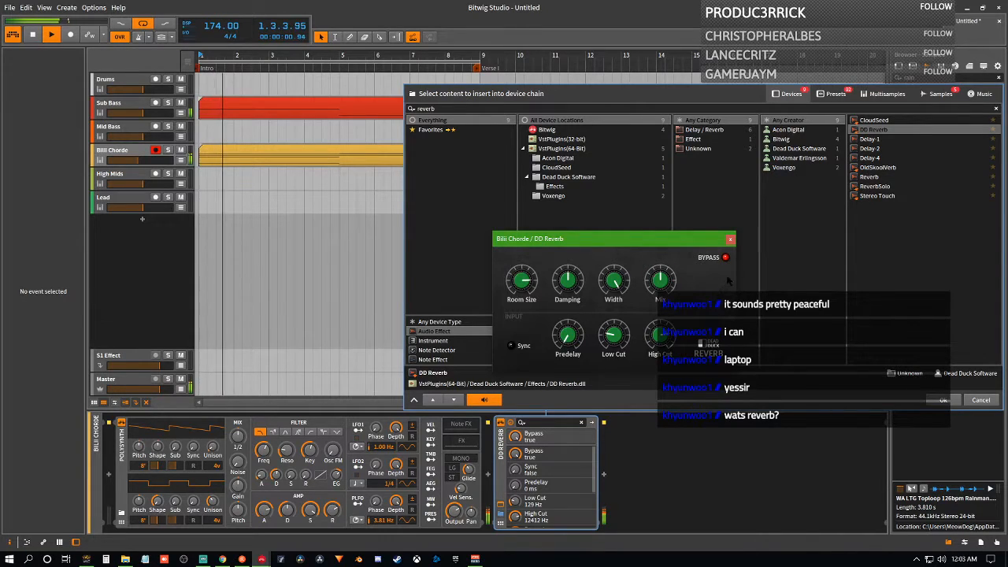
pyautogui.click(725, 259)
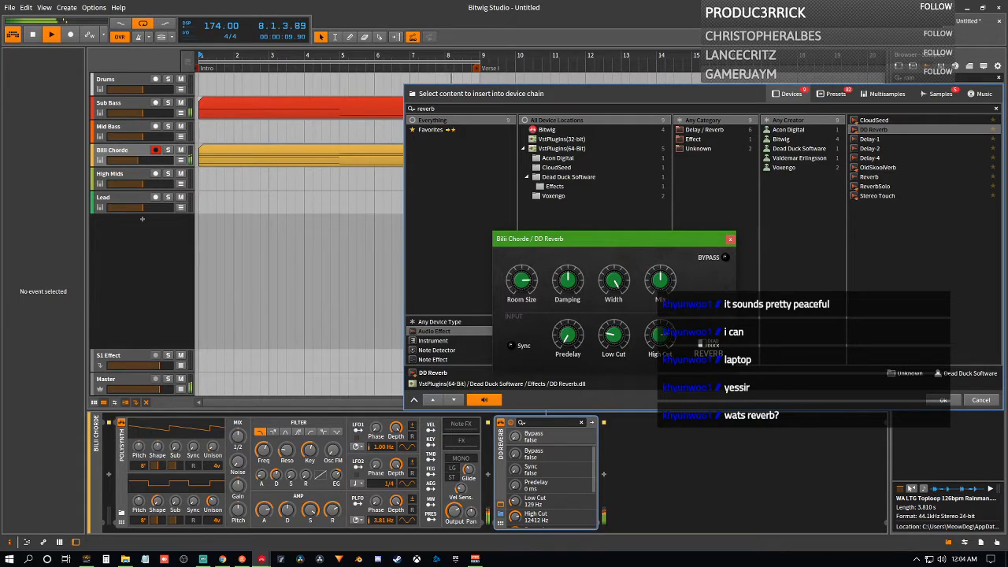
pyautogui.click(33, 35)
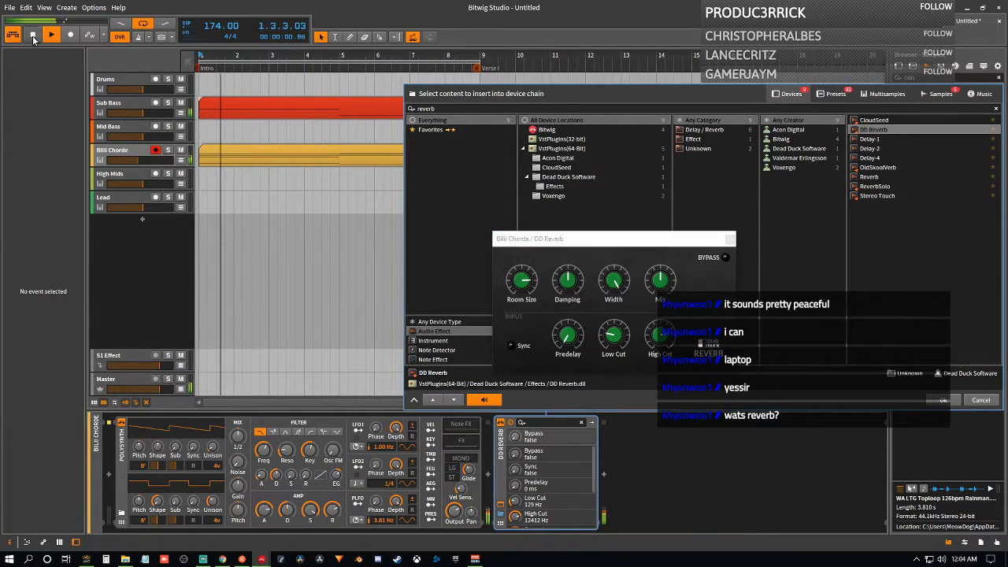
pyautogui.click(598, 366)
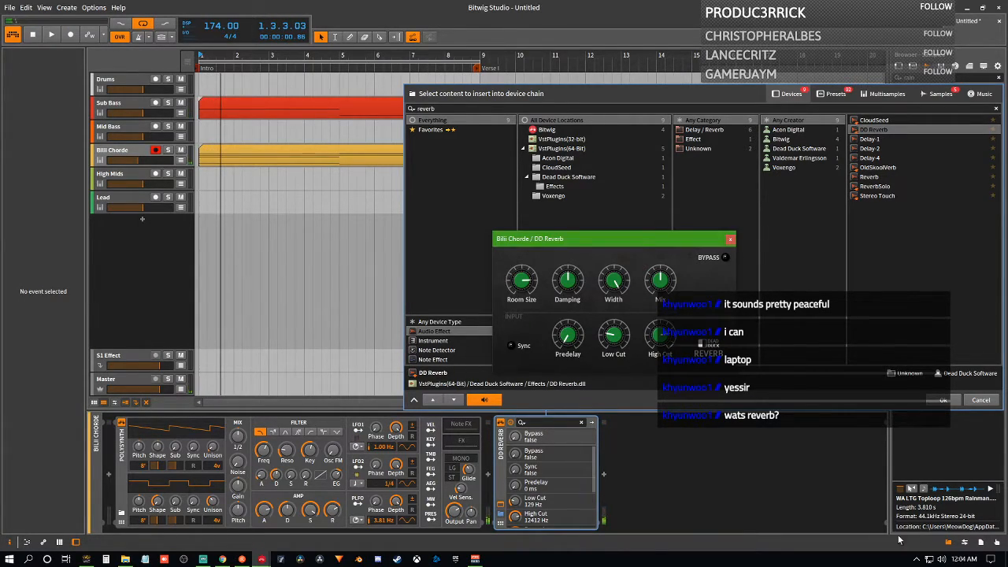
# - Insert the DD Reverb effect after FM-4 on the High Mids track
pyautogui.click(117, 176)
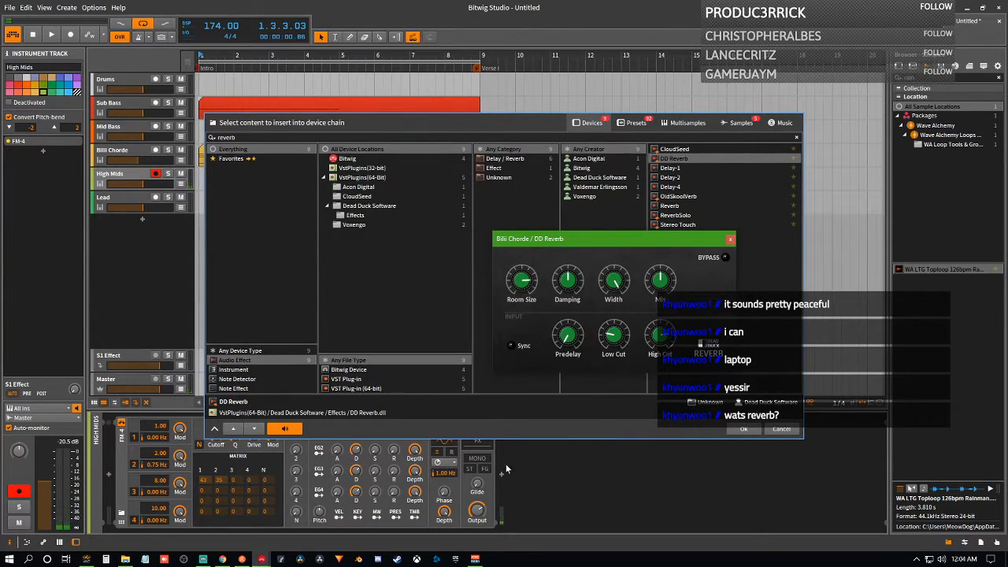
pyautogui.click(743, 429)
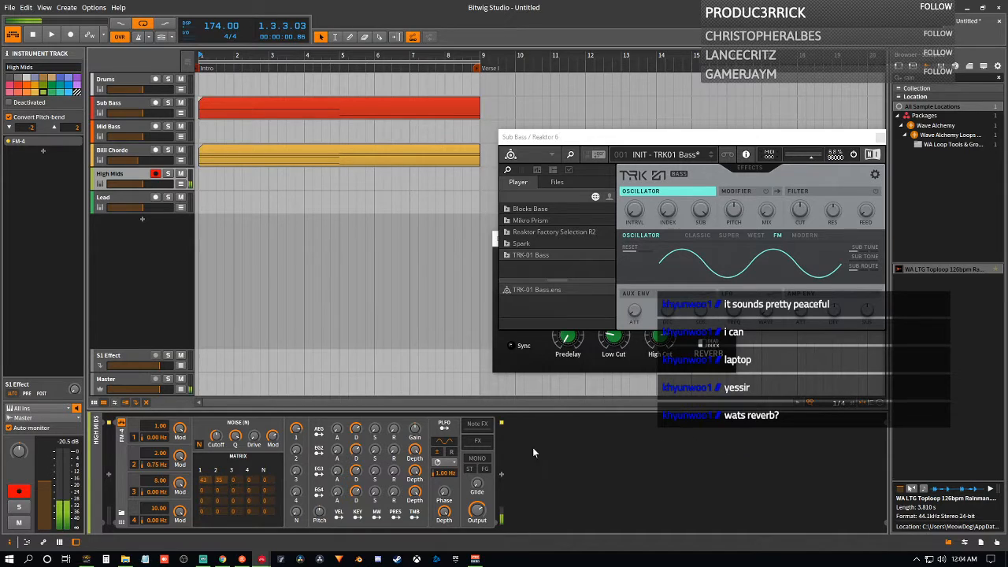
pyautogui.click(501, 475)
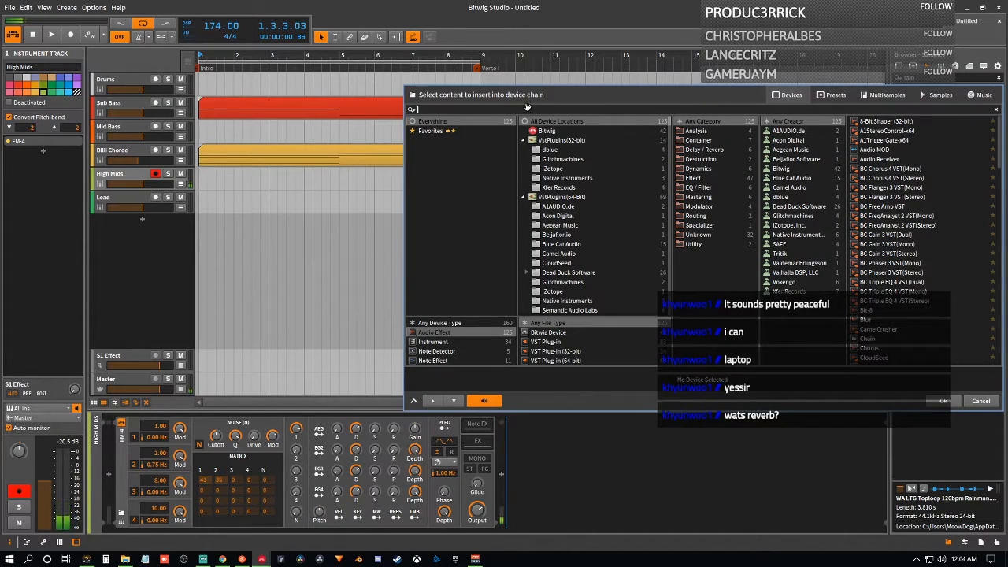
pyautogui.write('reverb')
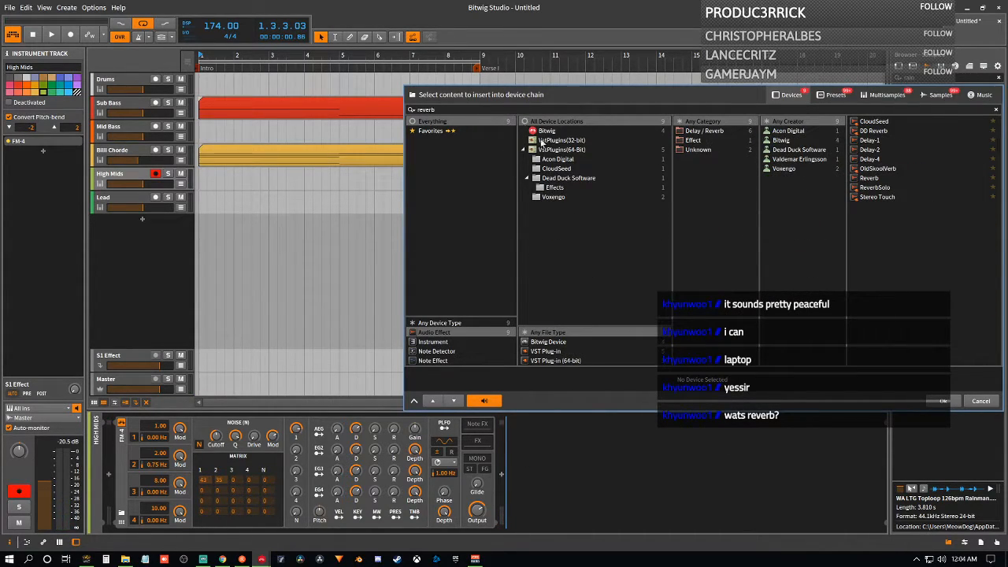
pyautogui.click(899, 129)
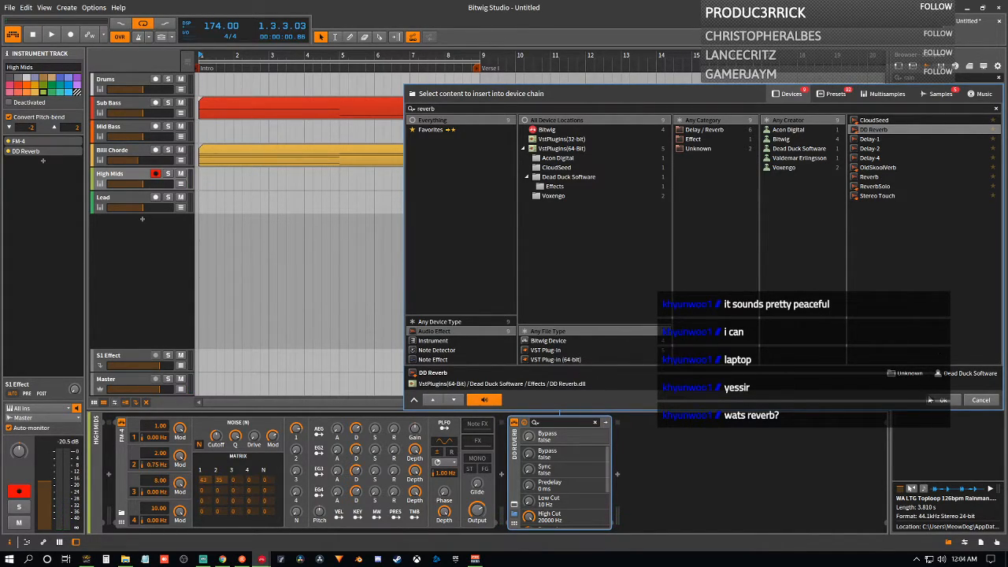
pyautogui.click(948, 409)
pyautogui.click(578, 265)
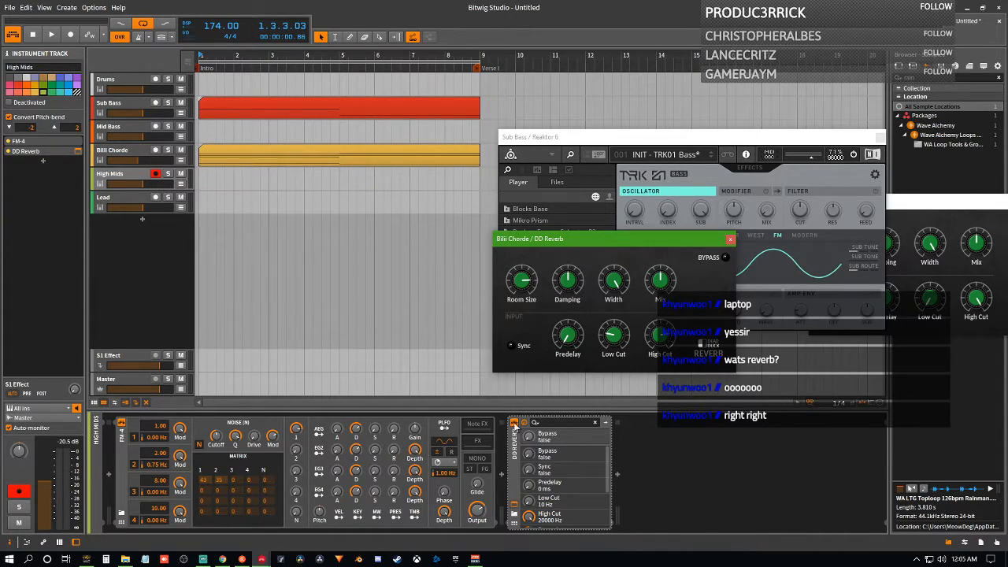
# - Delete the DD Reverb from the High Mids track
pyautogui.click(512, 470)
pyautogui.rightClick(512, 469)
pyautogui.click(543, 548)
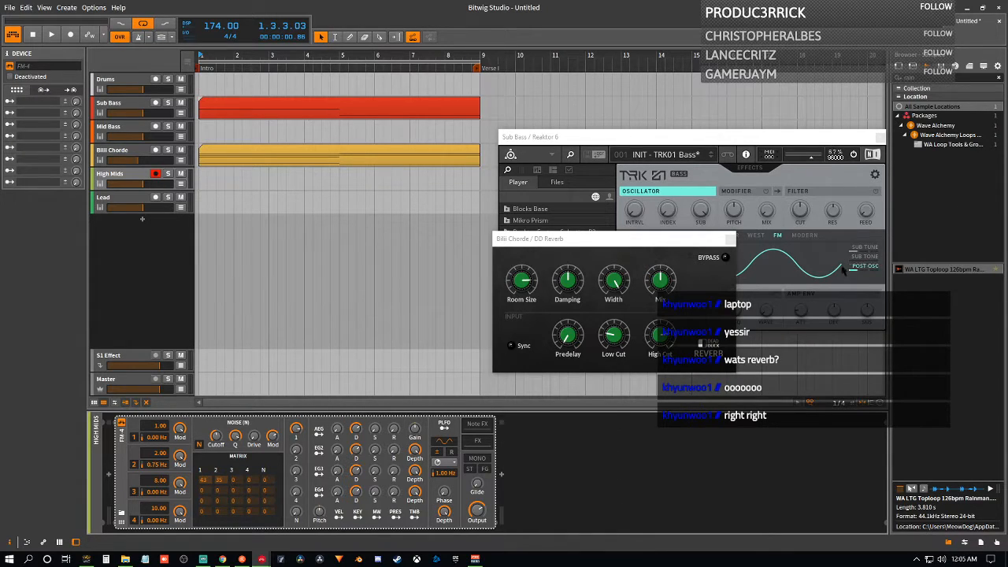
# - Close the Sub Bass Reaktor 6 window, select the Bilii Chorde track and play the loop
pyautogui.click(544, 242)
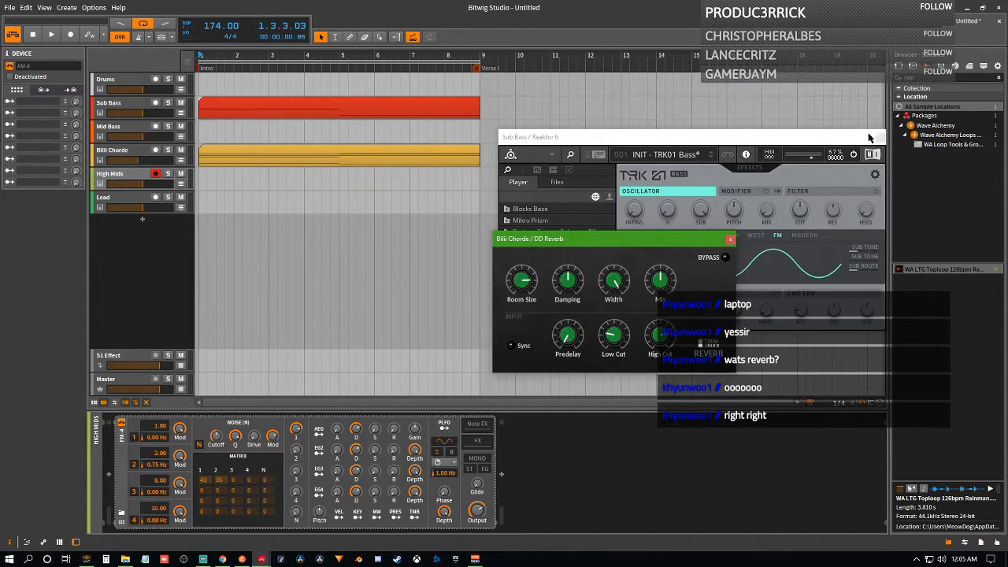
pyautogui.click(880, 138)
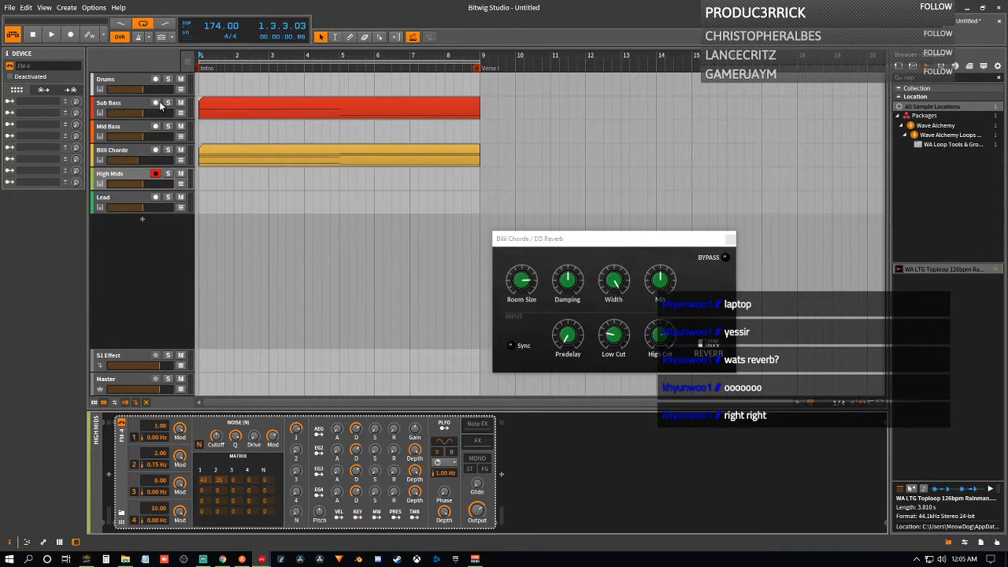
pyautogui.click(125, 153)
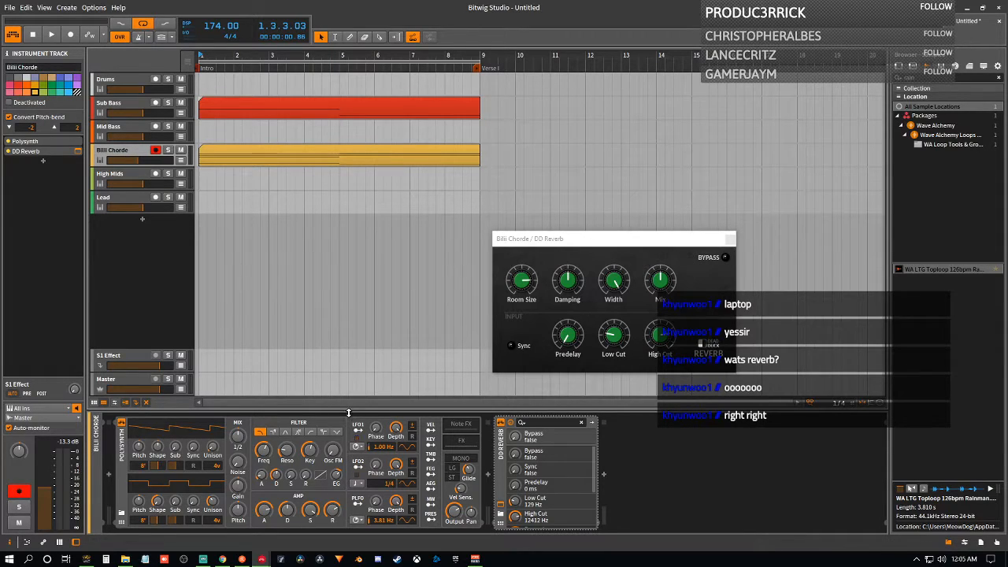
pyautogui.press('space')
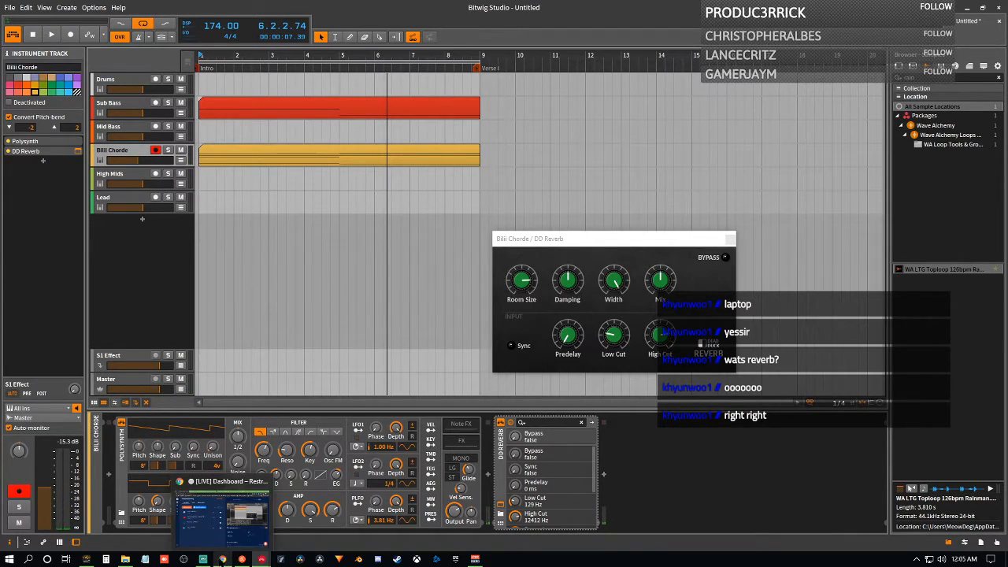
# - Search the sample library for "water" and "atmos" and audition the CPA Atmos, PL AtmosRelease FX and PL MelodicAtmos FX samples
pyautogui.moveTo(203, 559)
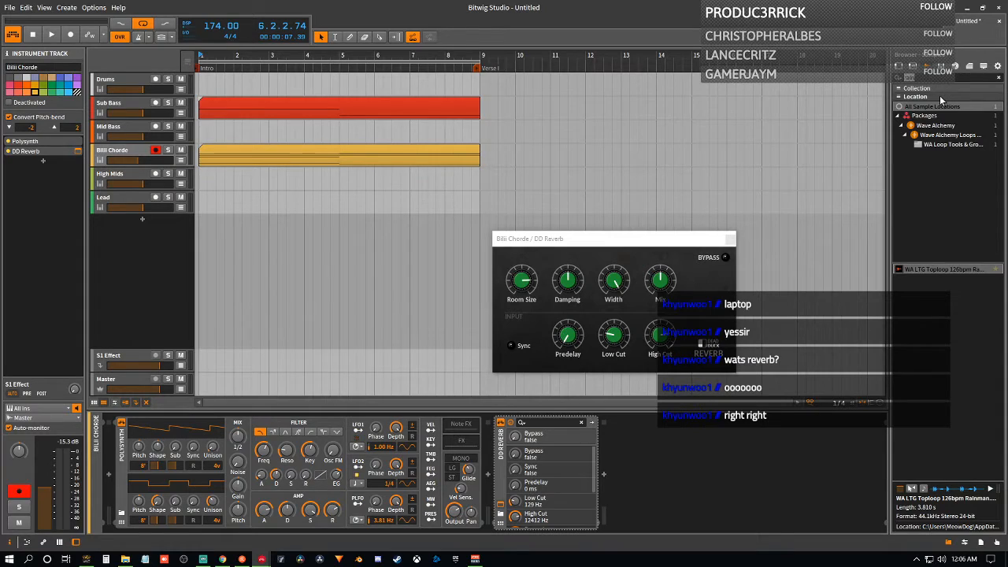
pyautogui.write('water')
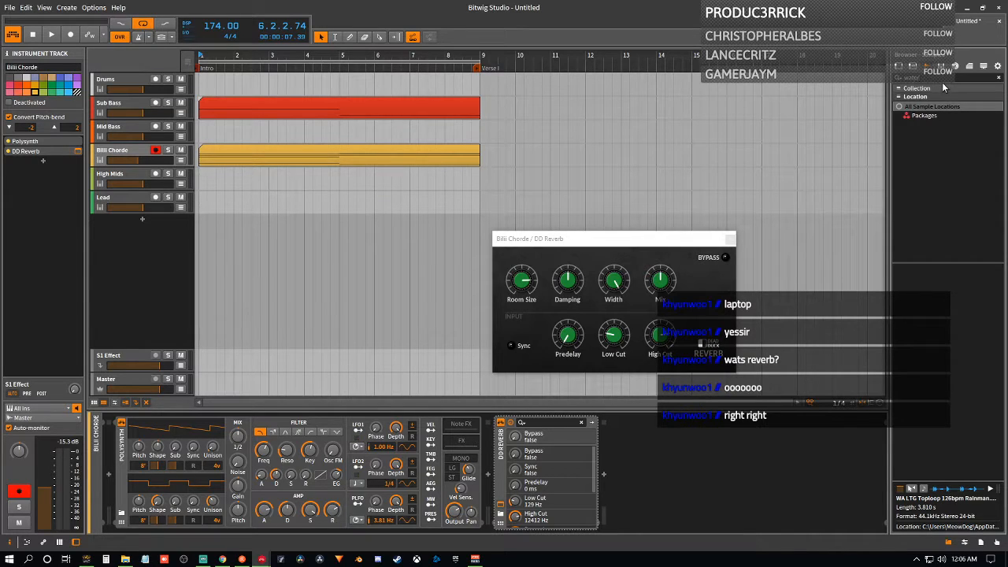
pyautogui.click(913, 108)
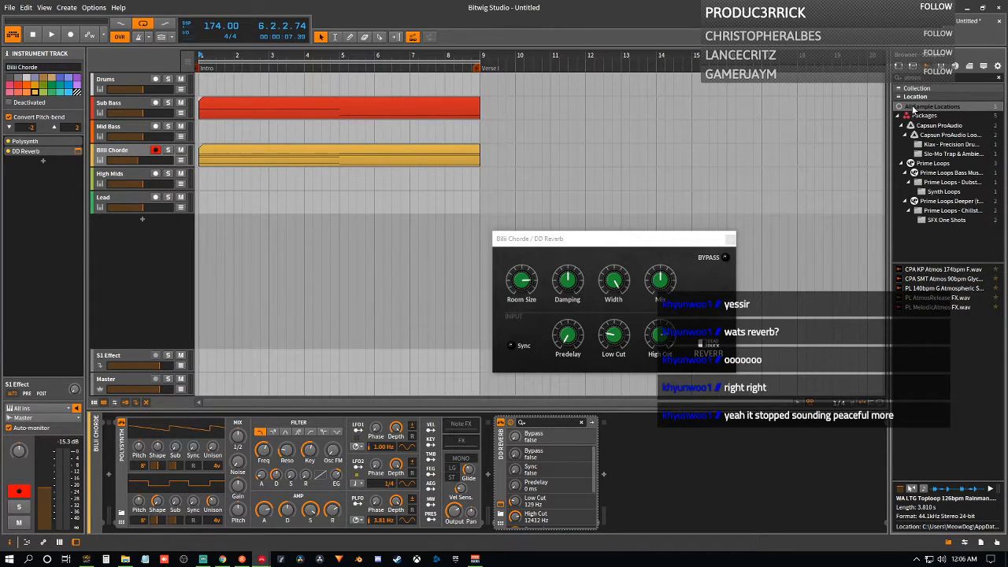
pyautogui.click(988, 289)
pyautogui.click(988, 281)
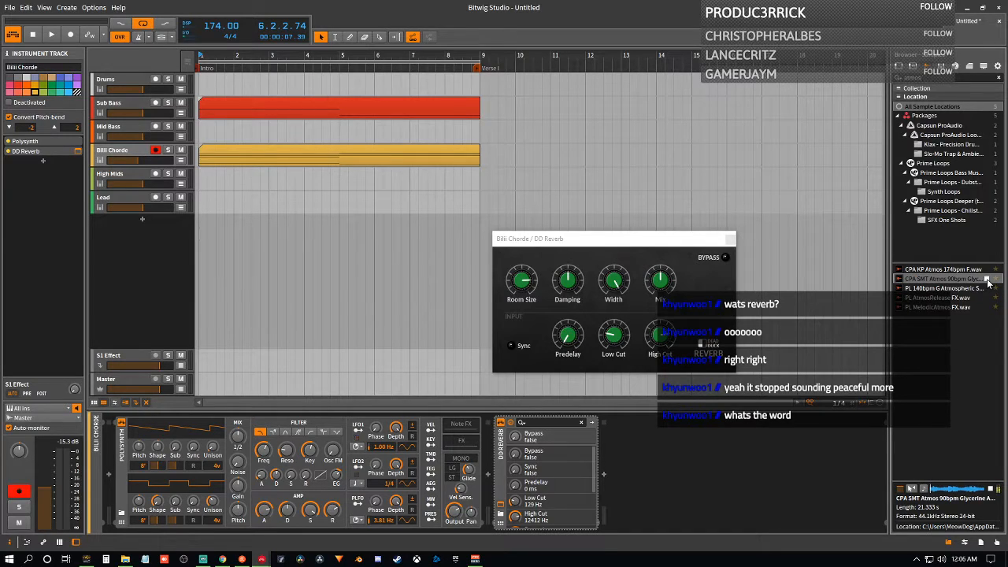
pyautogui.click(986, 270)
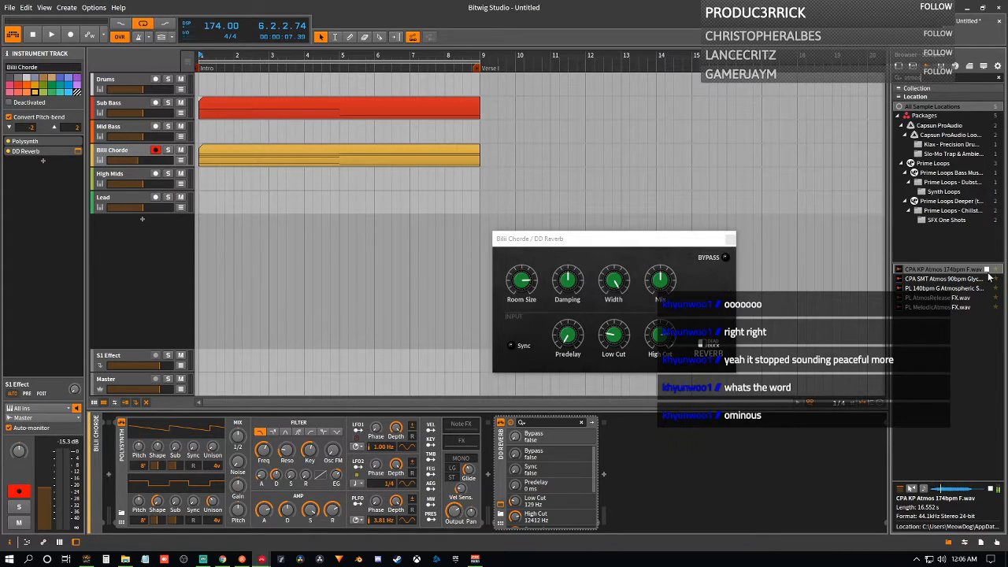
pyautogui.click(986, 270)
pyautogui.click(987, 298)
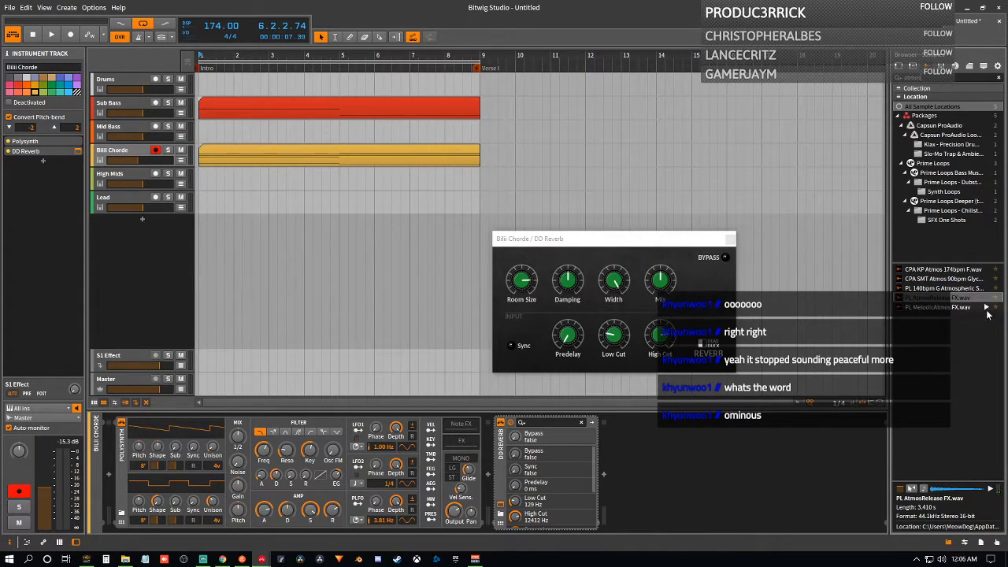
pyautogui.click(987, 308)
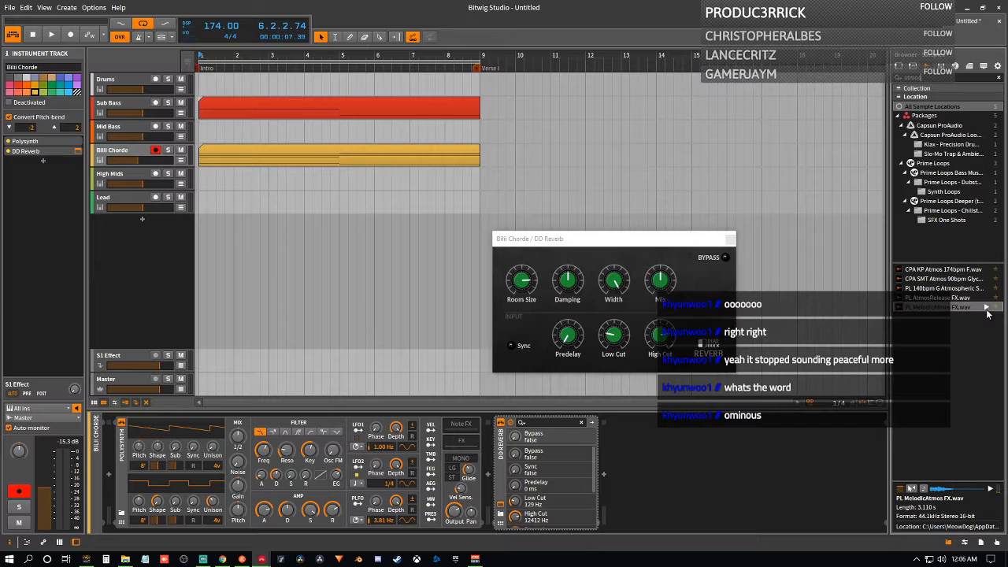
# - Narrow the atmos search to the SFX One Shots folder and audition PL AtmosRelease FX.wav
pyautogui.click(948, 220)
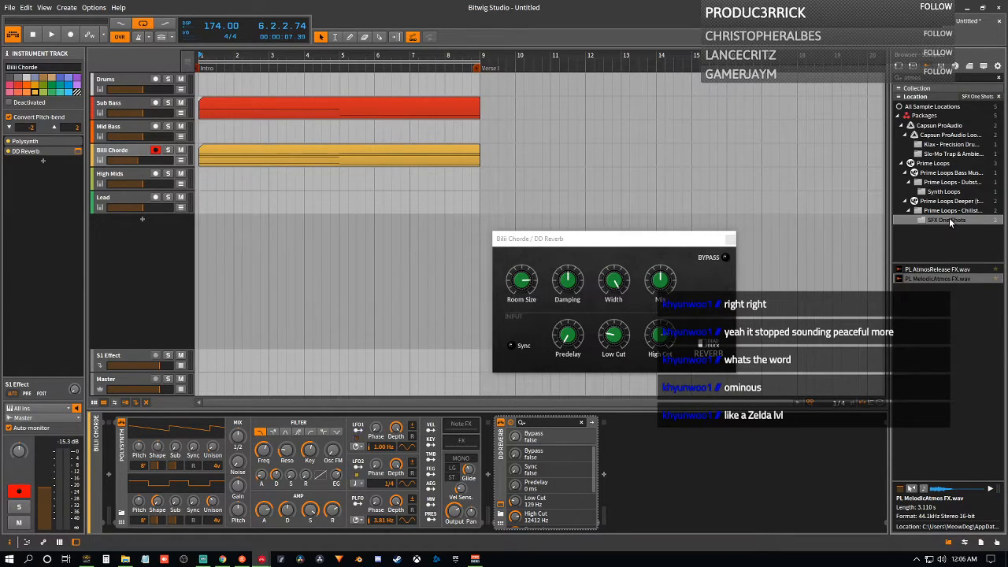
pyautogui.click(987, 270)
pyautogui.click(987, 271)
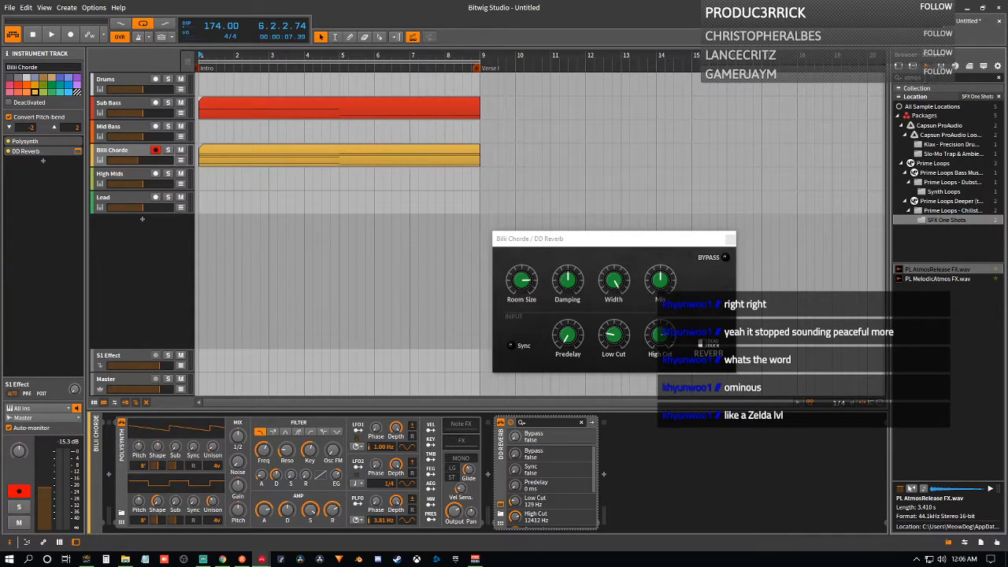
# - Search the SFX One Shots samples for "fx" and audition PL SpaceHit FX.wav and PL MultiHit FX.wav
pyautogui.moveTo(925, 78); pyautogui.dragTo(805, 86)
pyautogui.write('fx')
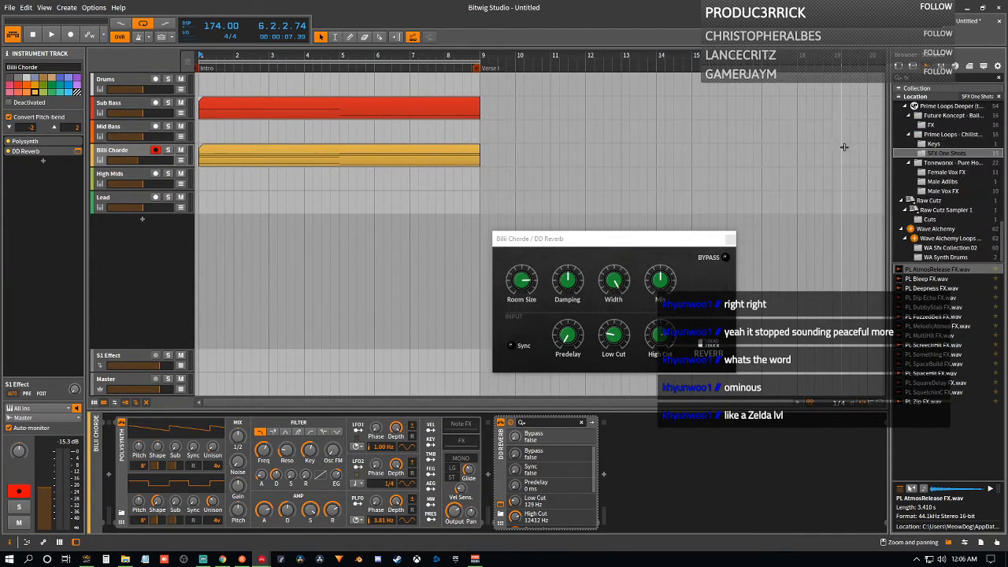
pyautogui.click(984, 375)
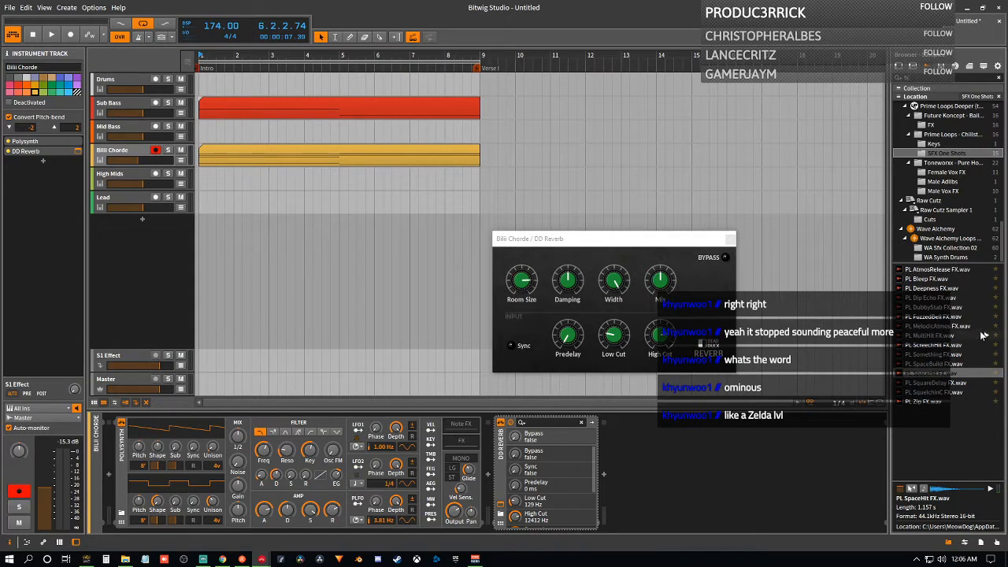
pyautogui.click(987, 337)
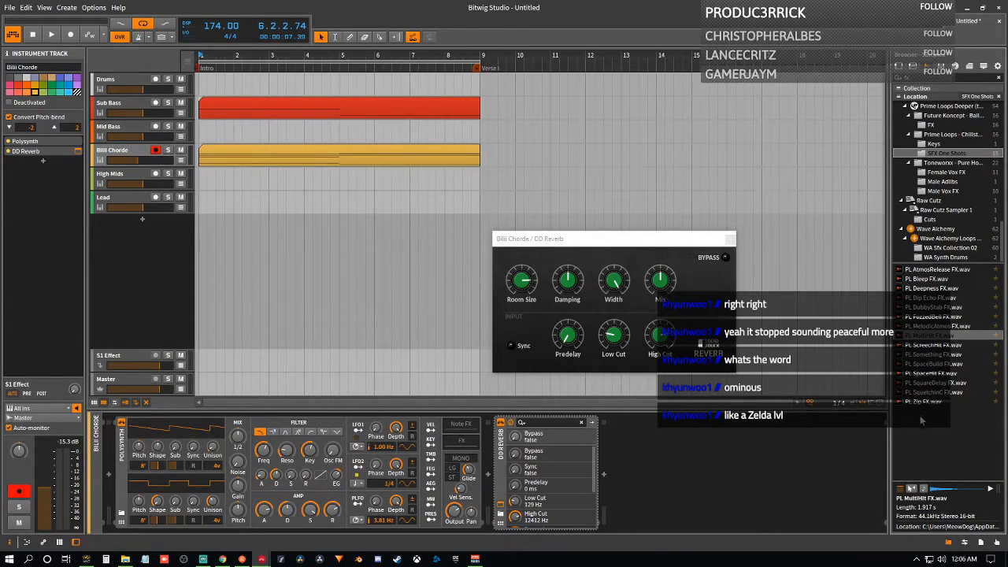
pyautogui.click(723, 280)
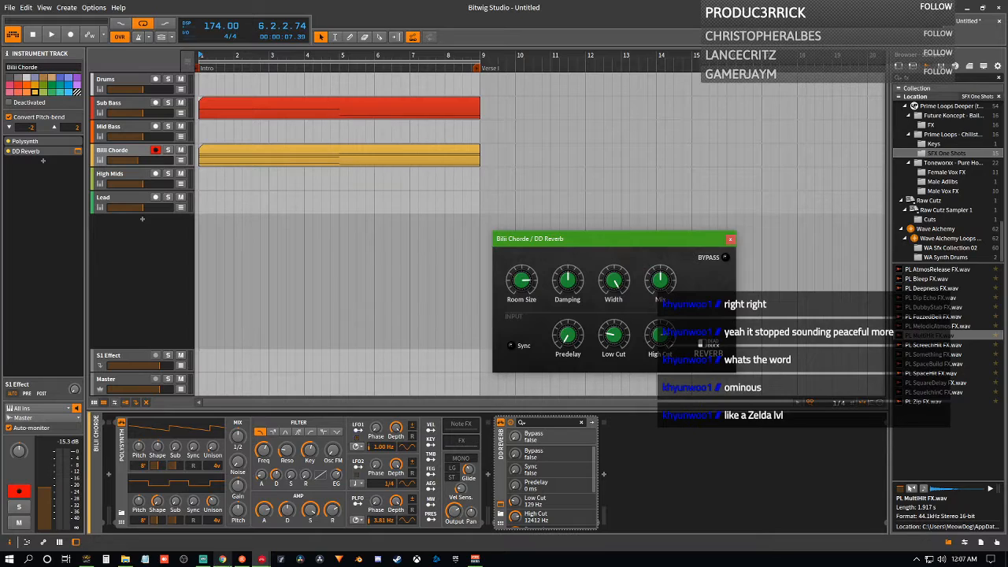
pyautogui.moveTo(223, 559)
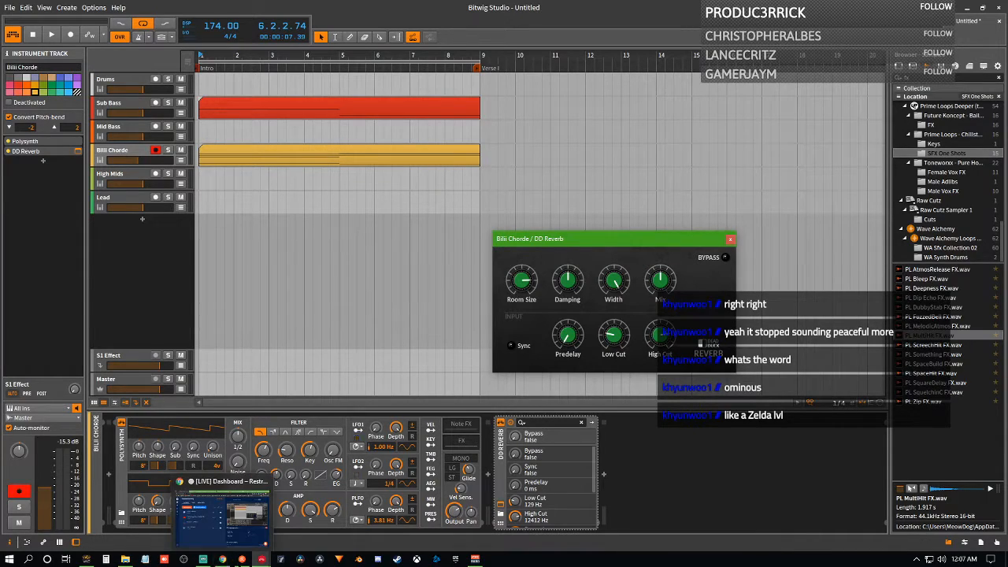
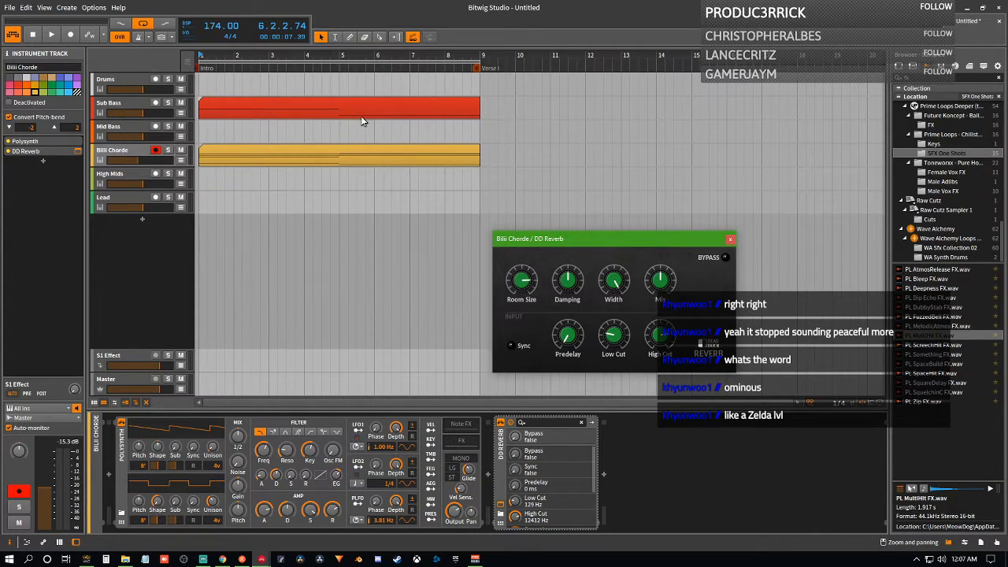
# - Browse presets for the Drums track's Drum Machine, choose Drum and Bass Kit 3 and audition its kick
pyautogui.click(133, 78)
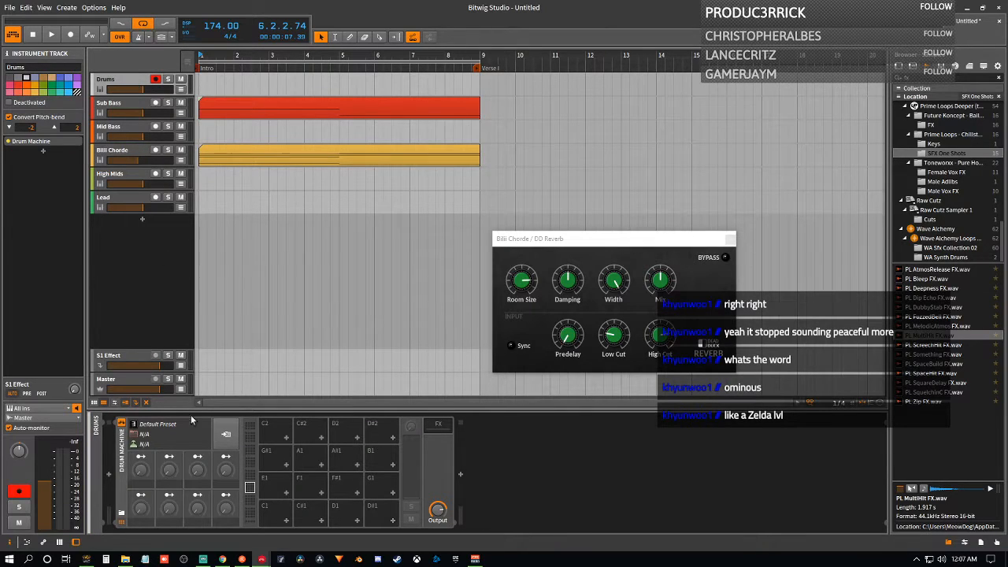
pyautogui.click(157, 424)
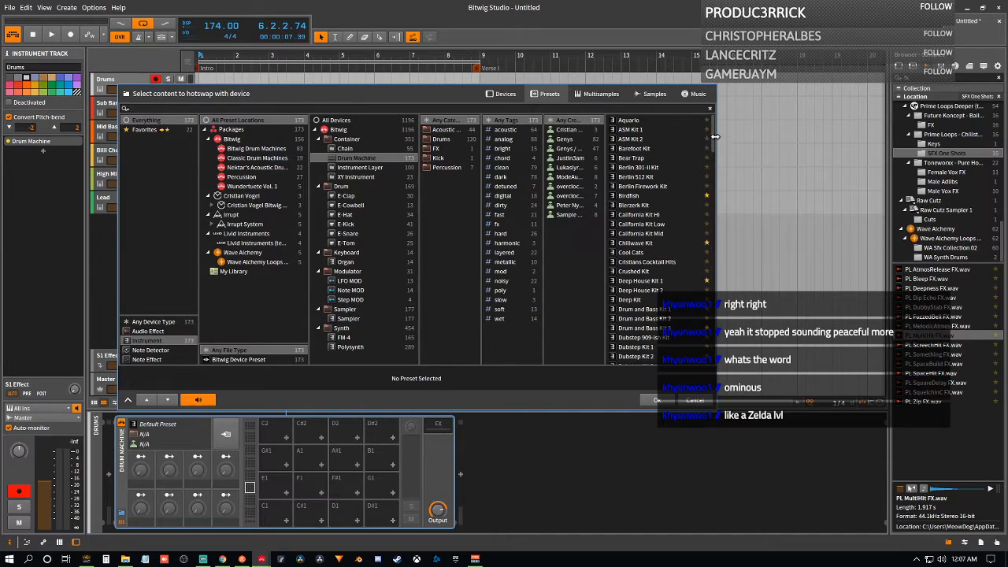
pyautogui.moveTo(713, 138); pyautogui.dragTo(737, 141)
pyautogui.click(668, 319)
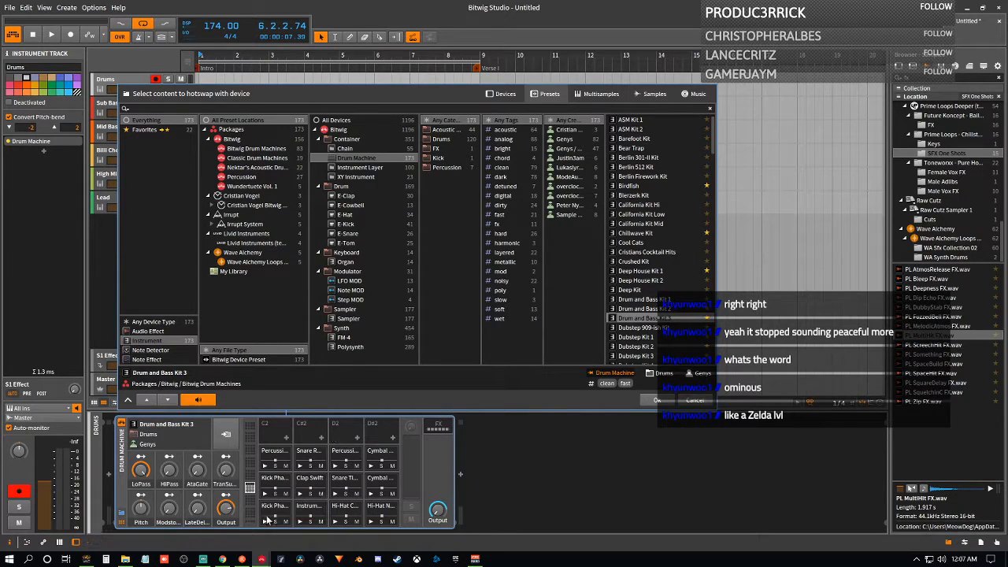
pyautogui.click(265, 520)
pyautogui.click(265, 521)
# - Compare the kicks of Drum and Bass Kit 1, Kit 2 and Kit 3
pyautogui.click(681, 300)
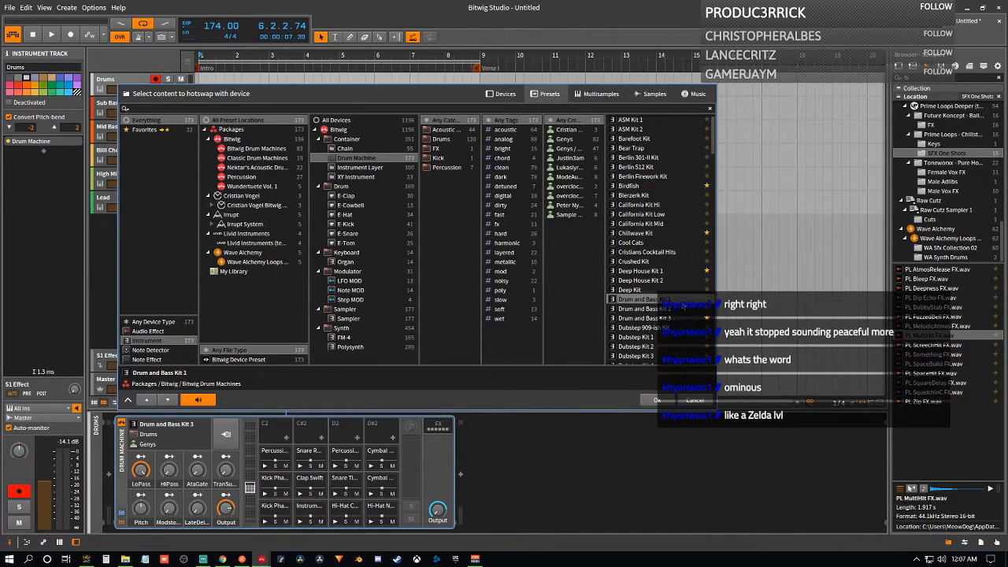
pyautogui.click(265, 520)
pyautogui.press('Down')
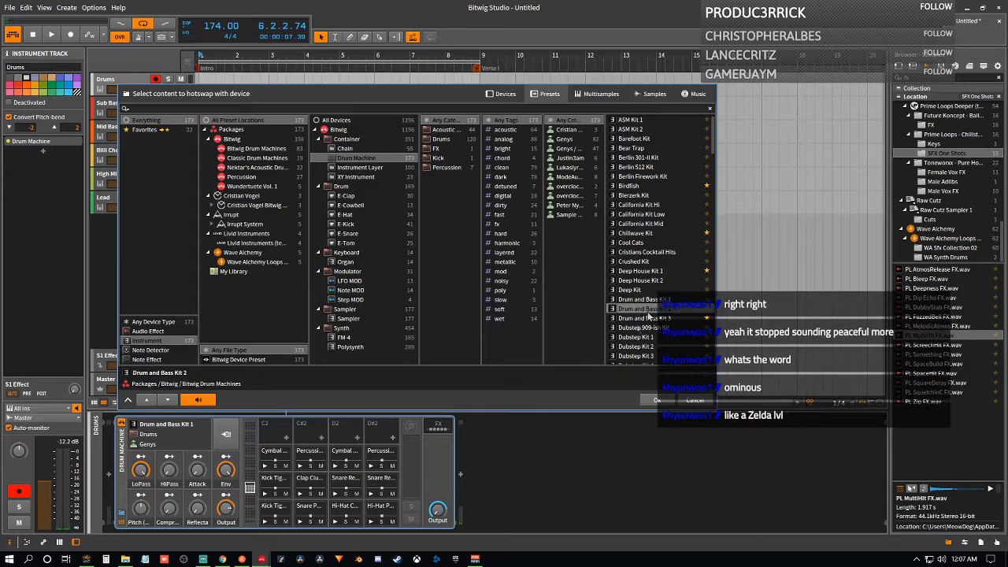
pyautogui.click(265, 523)
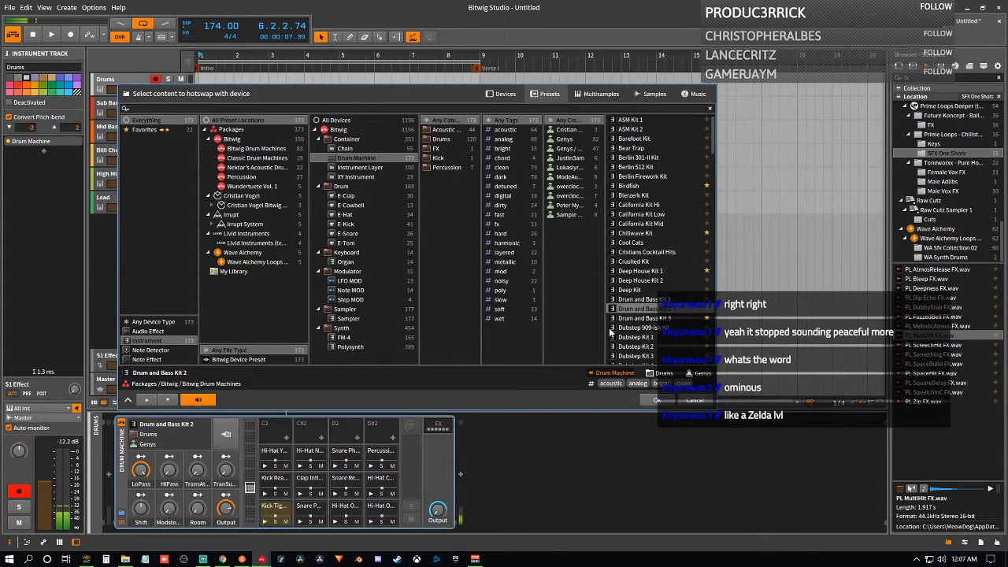
pyautogui.press('Down')
pyautogui.click(267, 522)
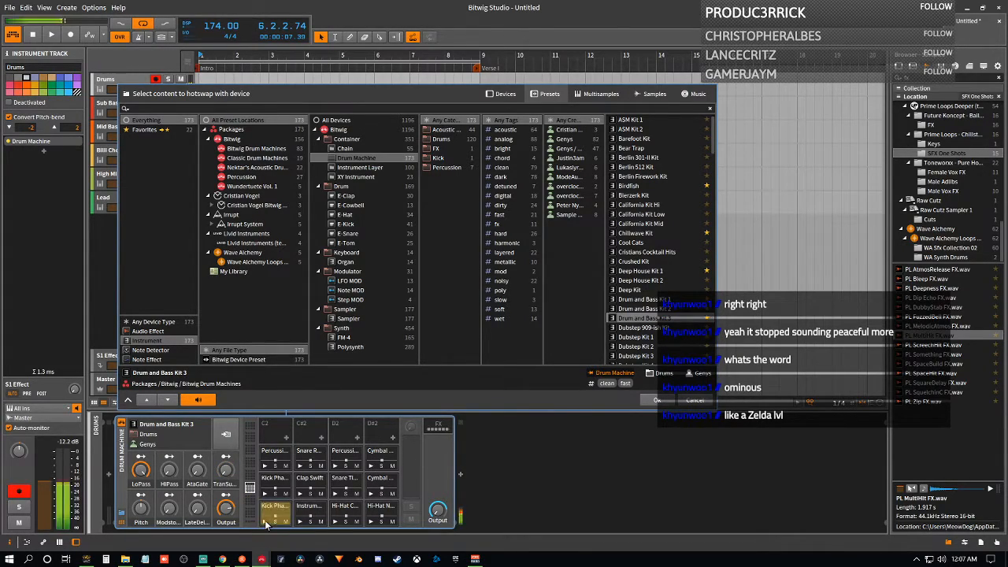
# - Audition Drum and Bass Kit 3's kick alternating with other pads and confirm the kit for the Drum Machine
pyautogui.click(334, 523)
pyautogui.click(266, 521)
pyautogui.click(299, 526)
pyautogui.click(266, 521)
pyautogui.click(299, 526)
pyautogui.click(266, 521)
pyautogui.click(299, 526)
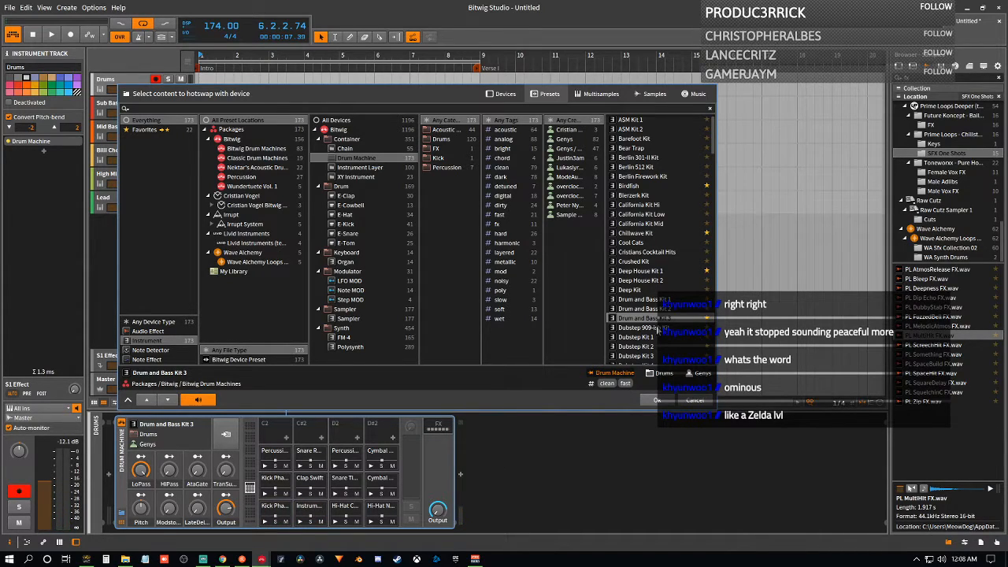
pyautogui.scroll(-2, 658, 330)
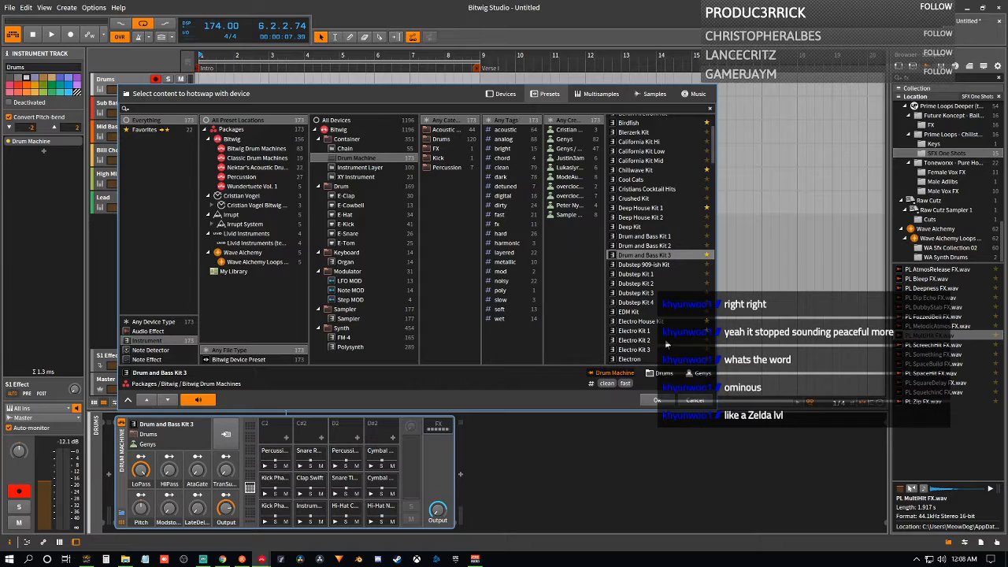
pyautogui.click(671, 401)
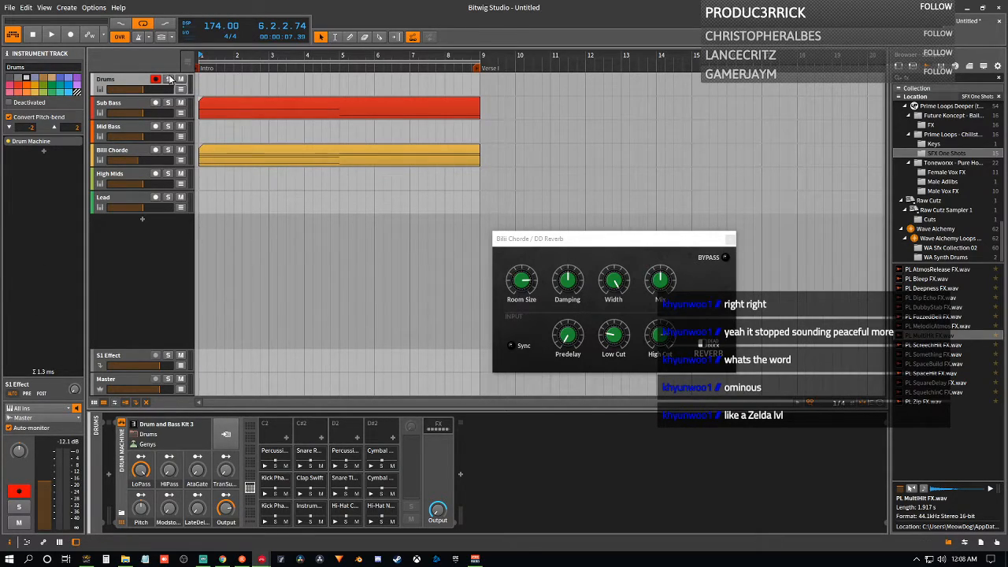
# - Create a one-bar clip at bar 1 on the Drums track and add a kick (C1) at 1.1.1 in the drum editor
pyautogui.doubleClick(203, 83)
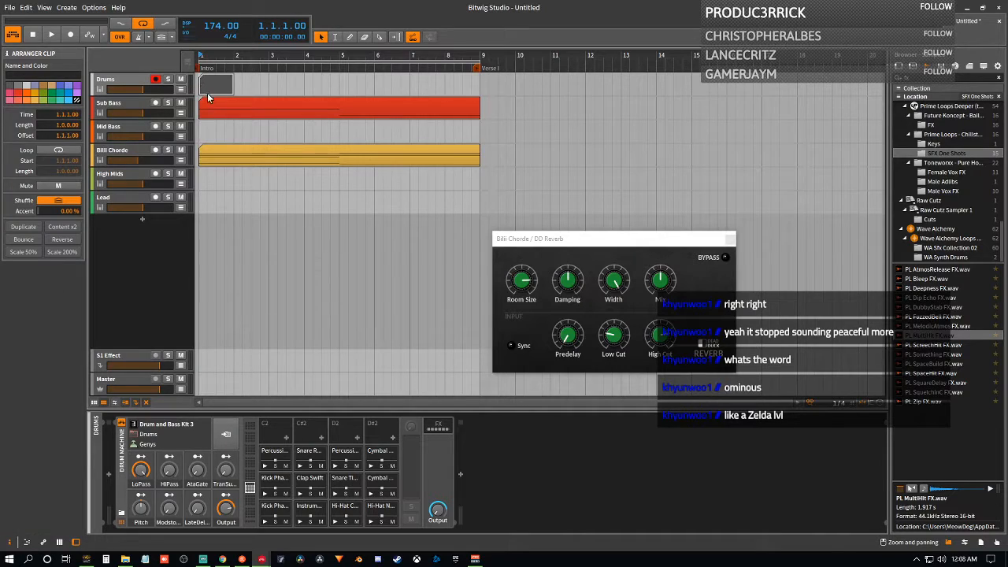
pyautogui.doubleClick(213, 81)
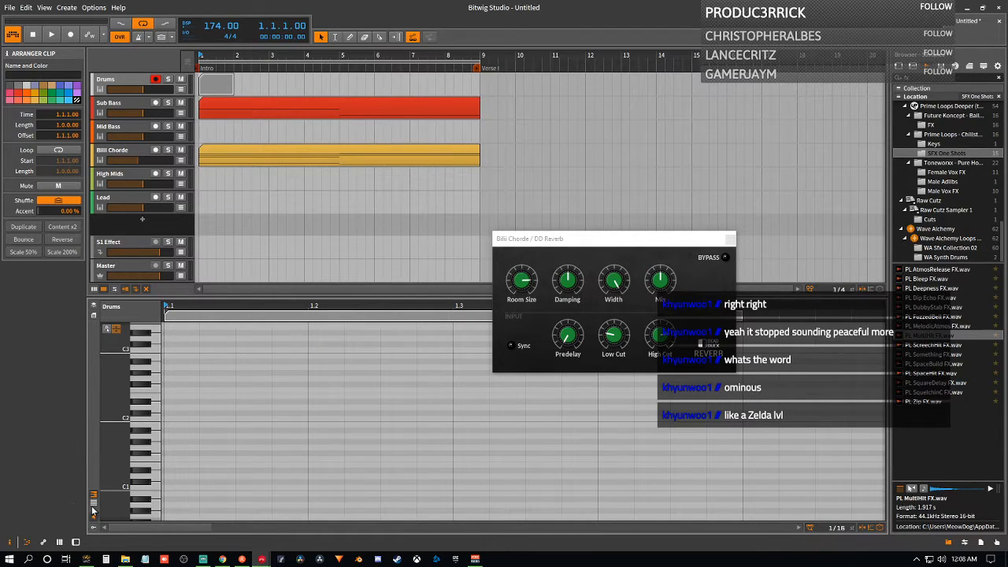
pyautogui.click(92, 510)
pyautogui.doubleClick(149, 428)
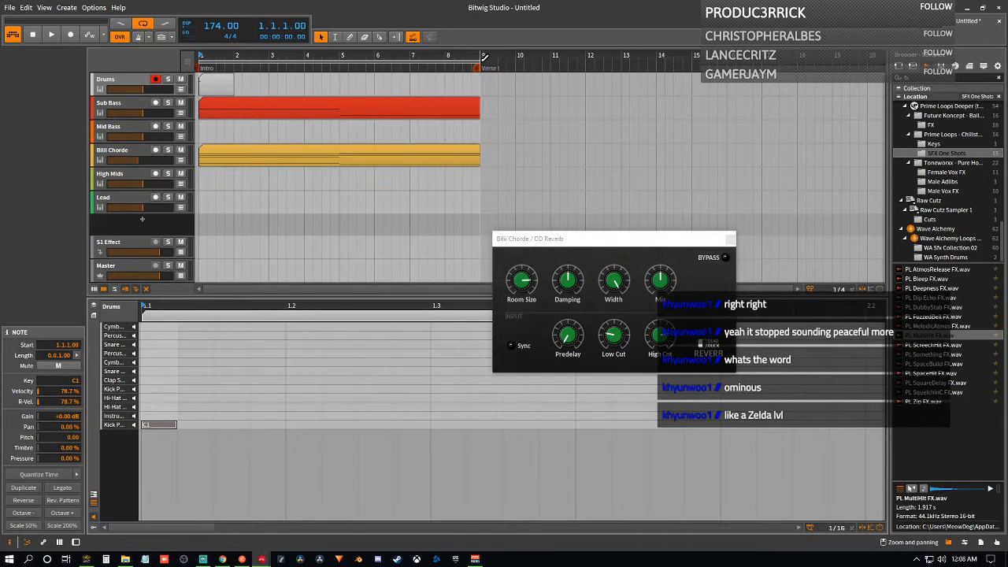
# - Solo the Drums track, shorten the loop region to one bar and play it
pyautogui.click(167, 79)
pyautogui.click(475, 63)
pyautogui.moveTo(475, 62); pyautogui.dragTo(235, 62)
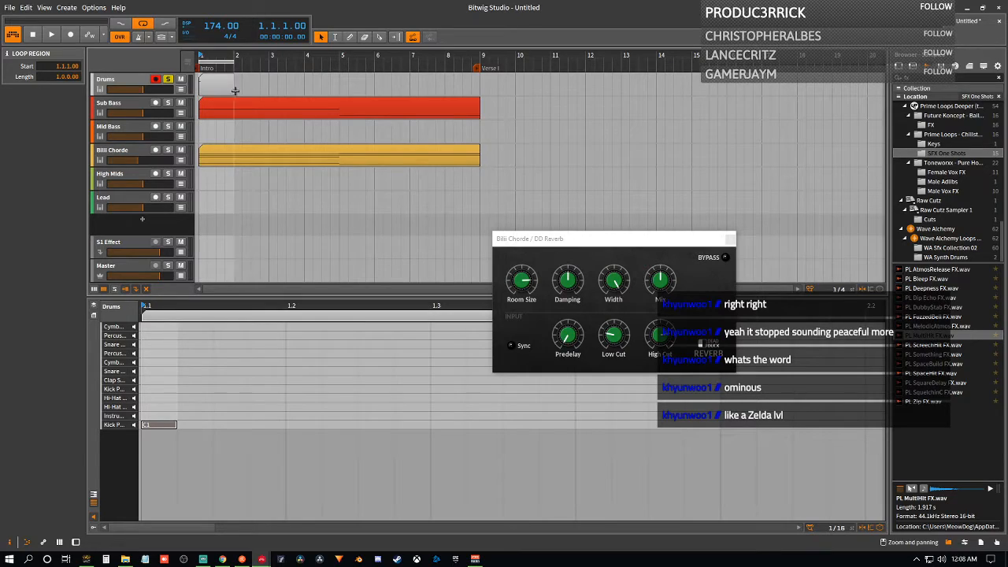
pyautogui.press('space')
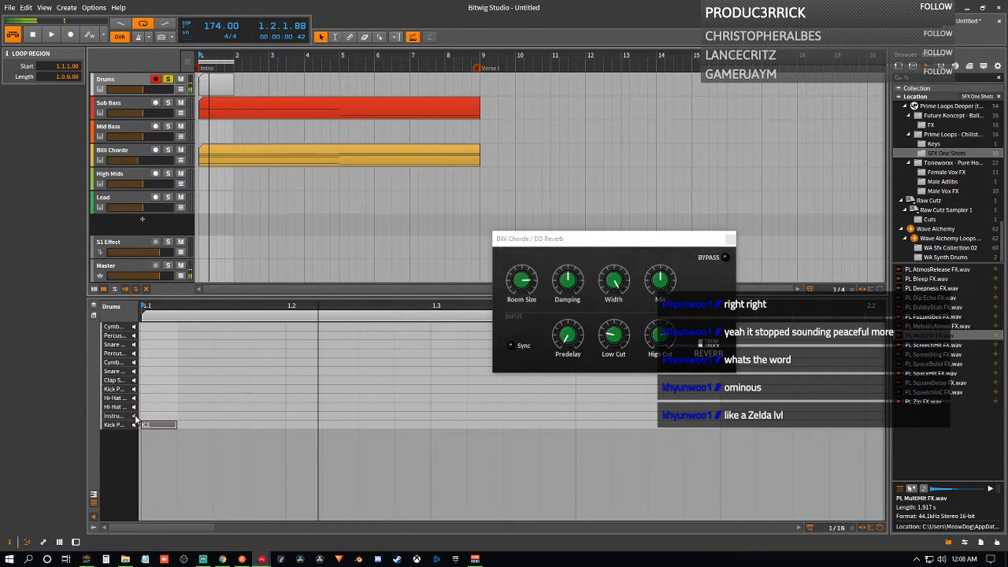
# - Add C#1 hits at 1.2.1 and 1.3.4 and a second kick at 1.3.2 to the drum clip
pyautogui.doubleClick(224, 416)
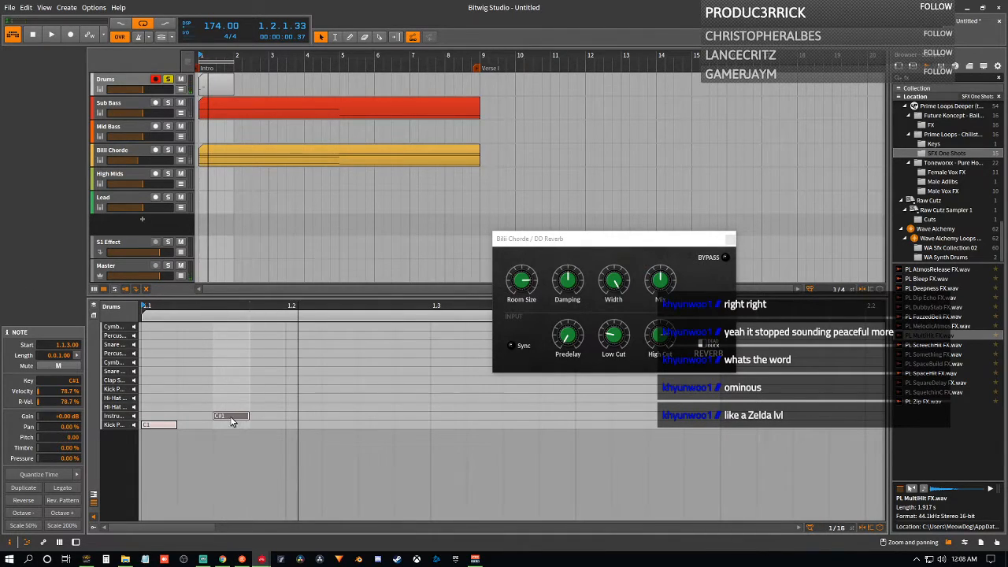
pyautogui.moveTo(230, 415); pyautogui.dragTo(303, 415)
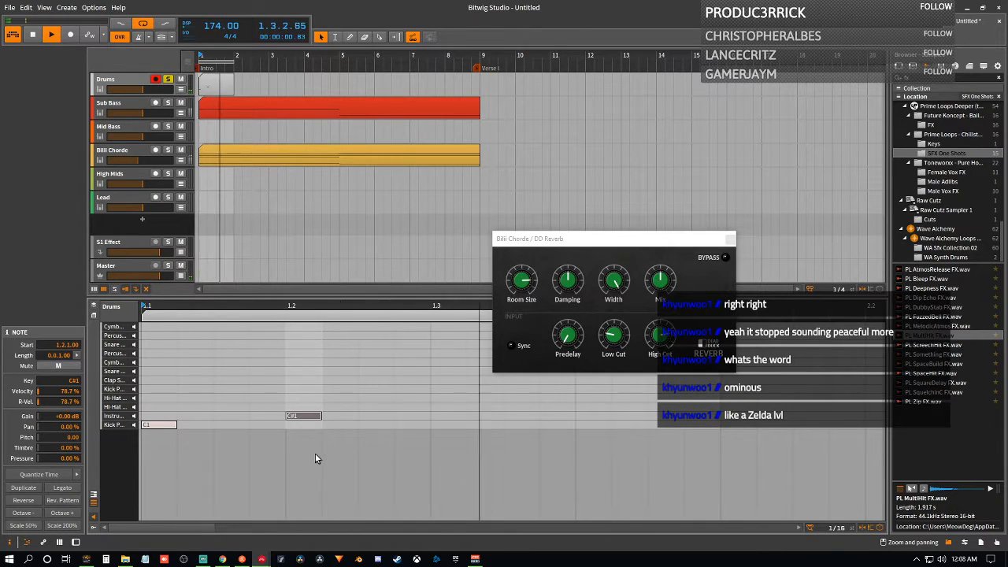
pyautogui.doubleClick(409, 425)
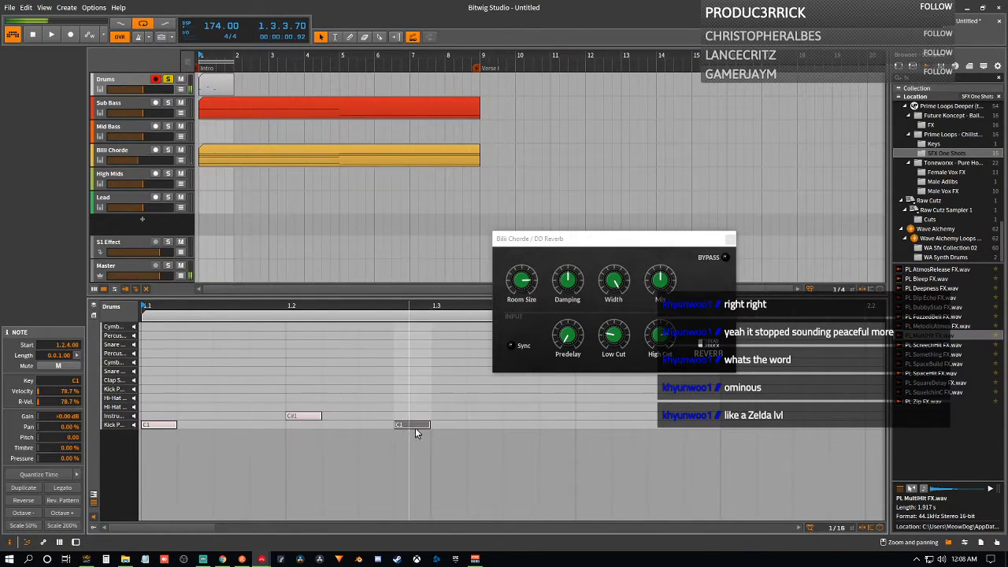
pyautogui.doubleClick(521, 415)
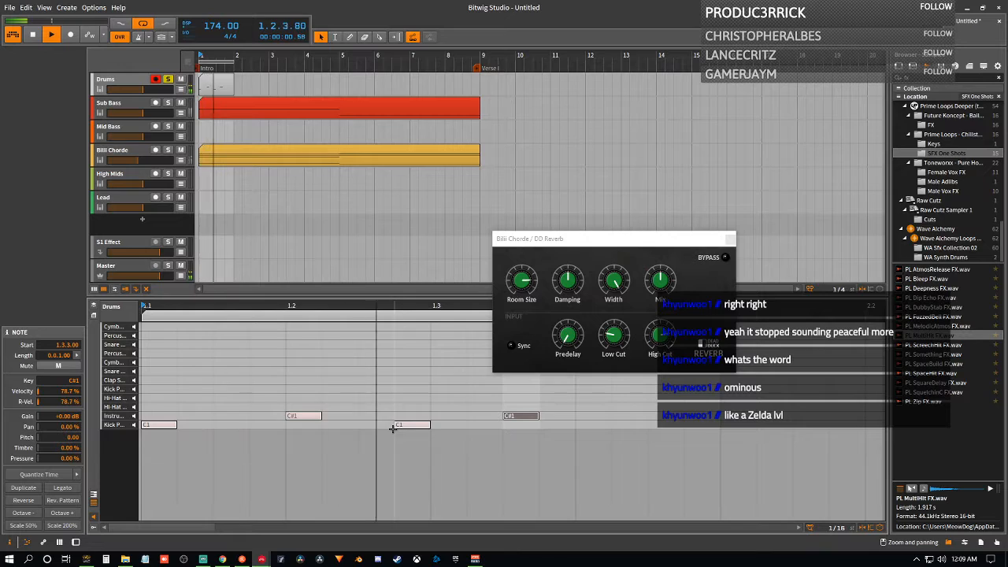
pyautogui.moveTo(425, 426); pyautogui.dragTo(598, 421)
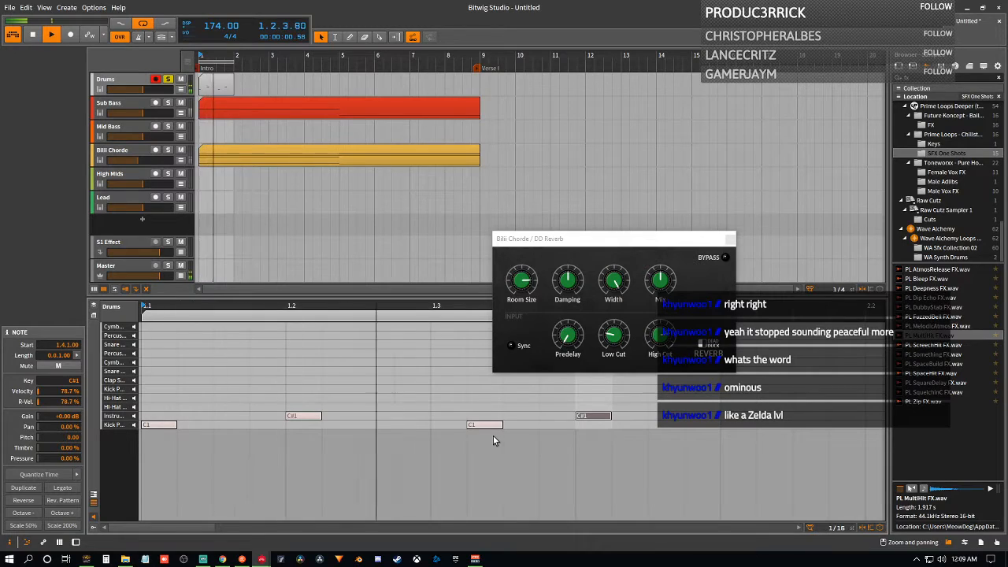
pyautogui.moveTo(586, 421); pyautogui.dragTo(549, 419)
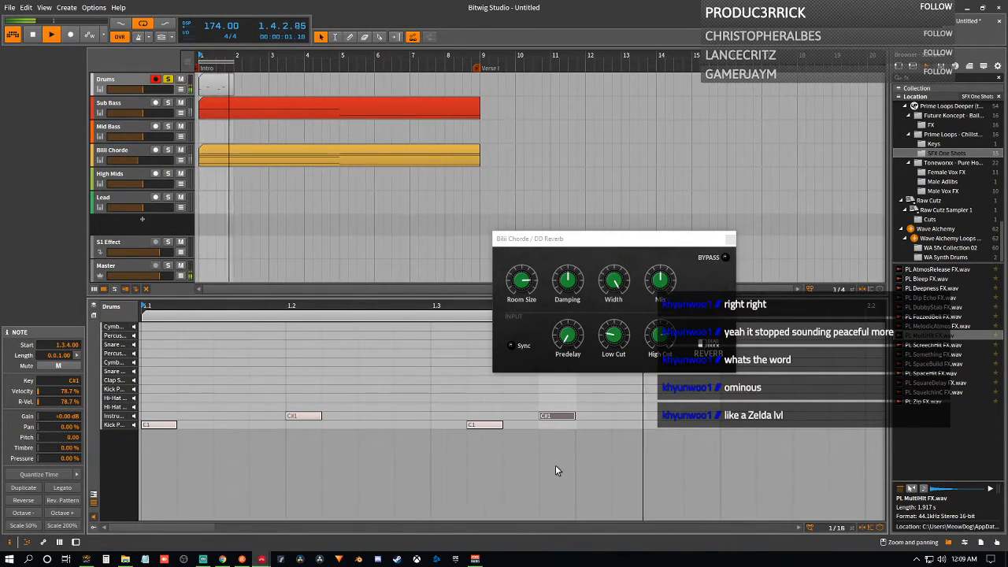
# - Try the first C#1 hit at 1.1.4 and return it to 1.2.1
pyautogui.moveTo(304, 416); pyautogui.dragTo(272, 423)
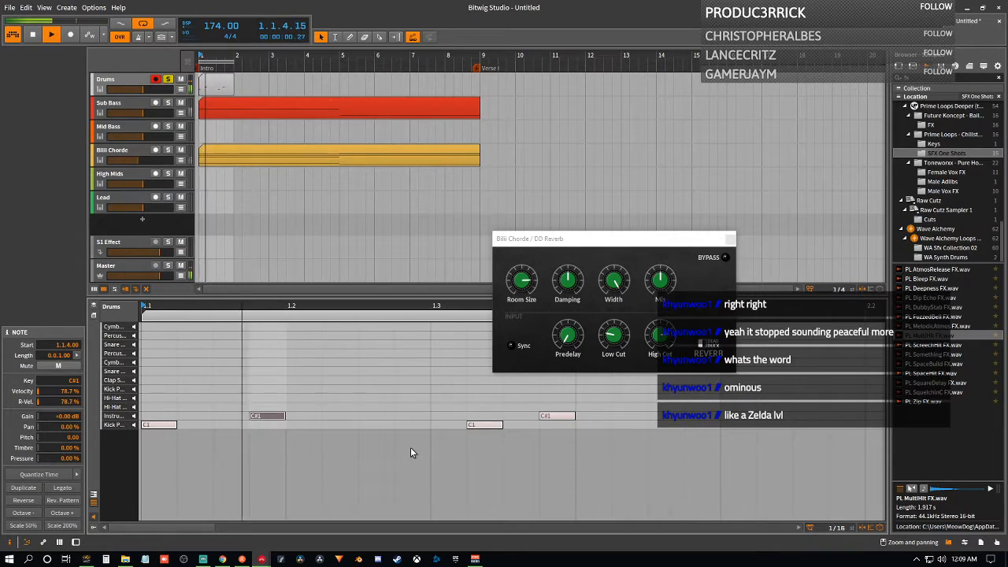
pyautogui.moveTo(483, 424)
pyautogui.mouseDown()
pyautogui.moveTo(406, 434)
pyautogui.moveTo(485, 427)
pyautogui.mouseUp()
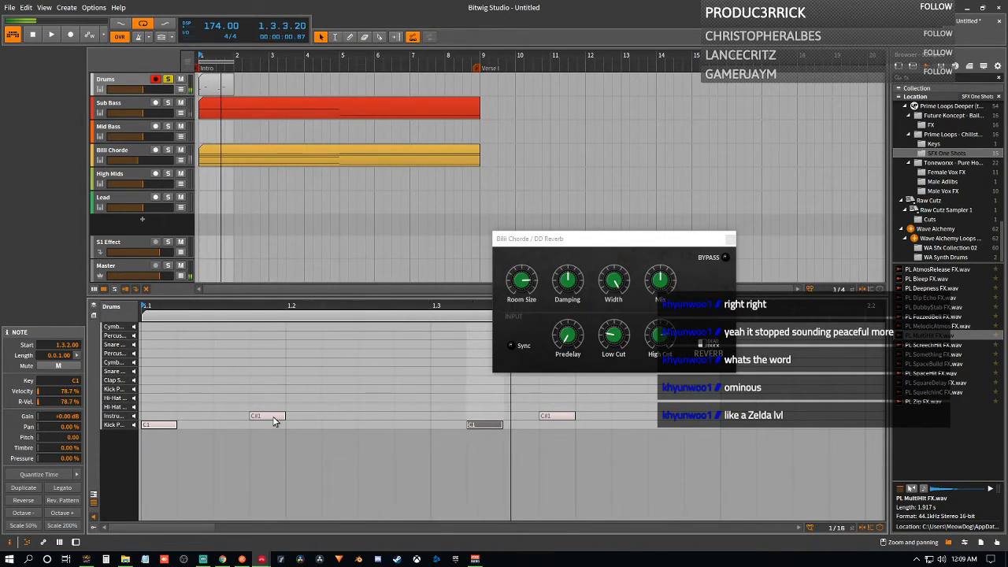
pyautogui.moveTo(272, 416); pyautogui.dragTo(308, 416)
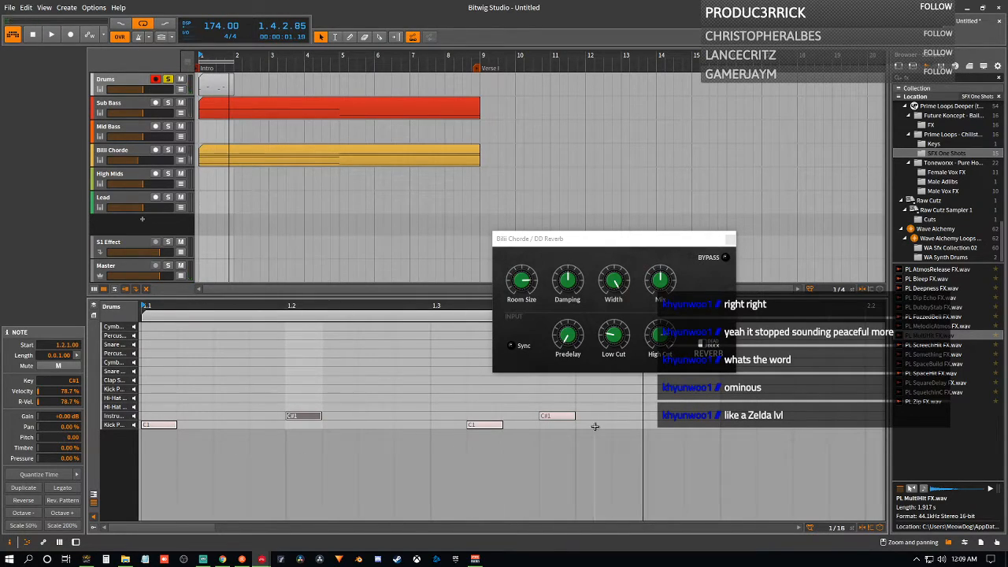
# - Move the DD Reverb window clear of the drum editor and close it
pyautogui.click(635, 339)
pyautogui.moveTo(626, 246); pyautogui.dragTo(566, 116)
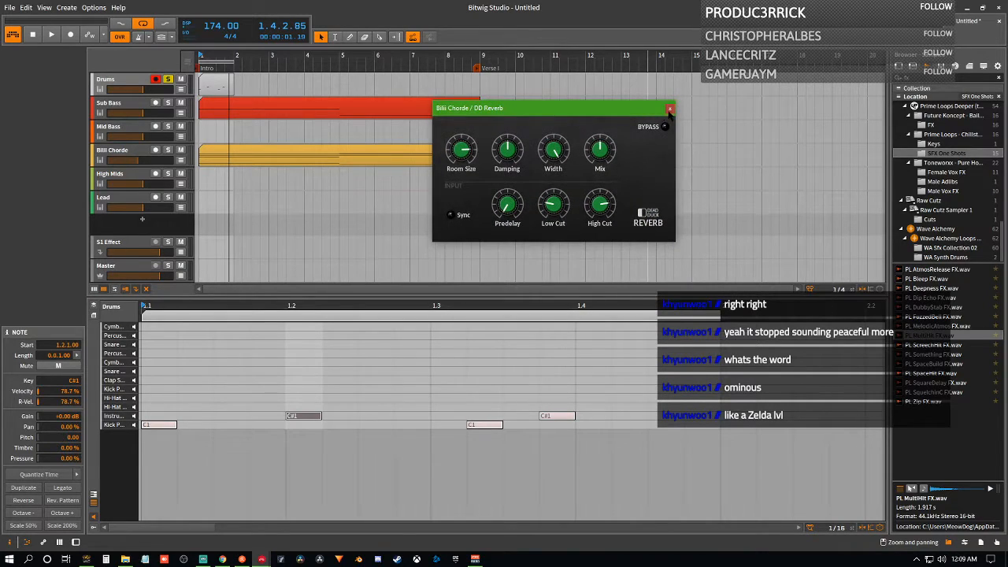
pyautogui.click(669, 110)
# - Extend the drum clip to two bars and lengthen the loop region to match
pyautogui.scroll(-5, 701, 335)
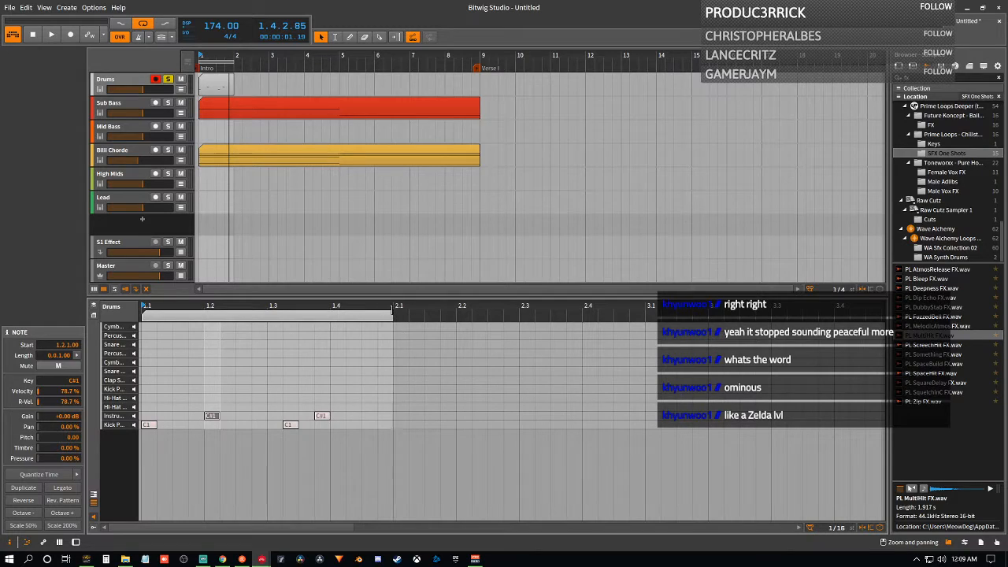
pyautogui.moveTo(393, 315); pyautogui.dragTo(644, 317)
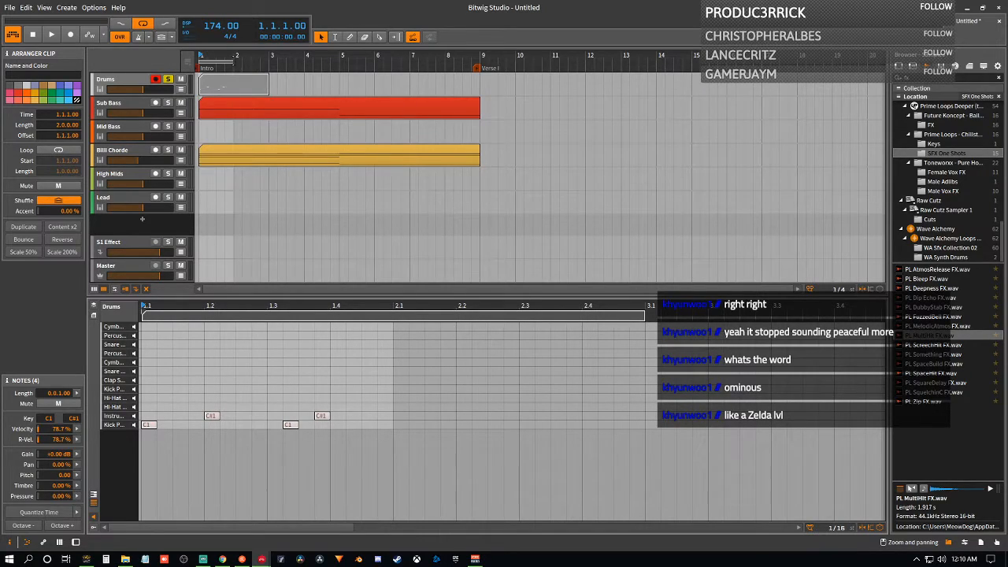
pyautogui.click(235, 60)
pyautogui.moveTo(236, 61); pyautogui.dragTo(269, 61)
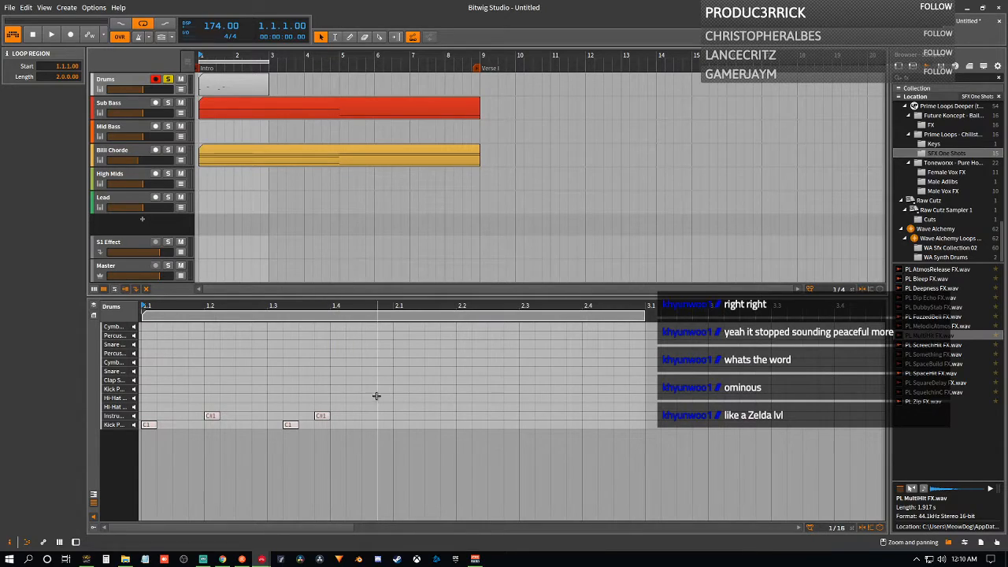
# - Duplicate the last kick and C#1 pair of the drum clip and place the copy with its kick at 2.1.1
pyautogui.moveTo(282, 407); pyautogui.dragTo(331, 431)
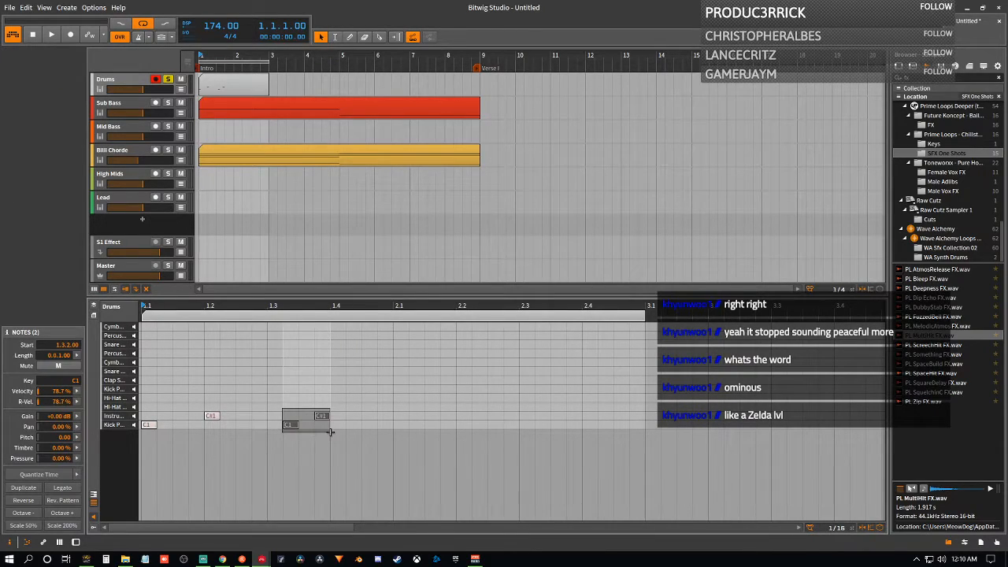
pyautogui.hotkey('ctrl', 'd')
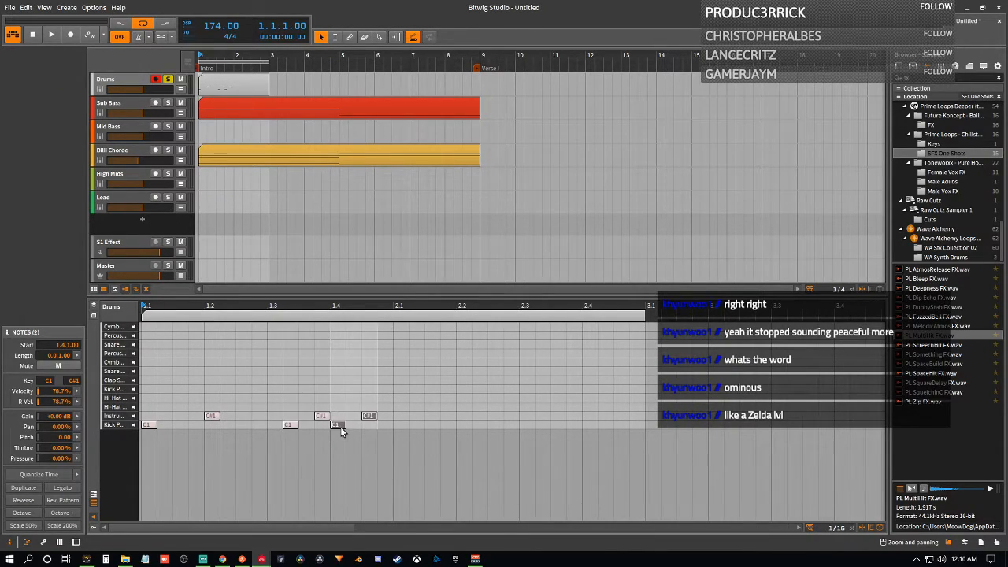
pyautogui.moveTo(338, 429); pyautogui.dragTo(374, 430)
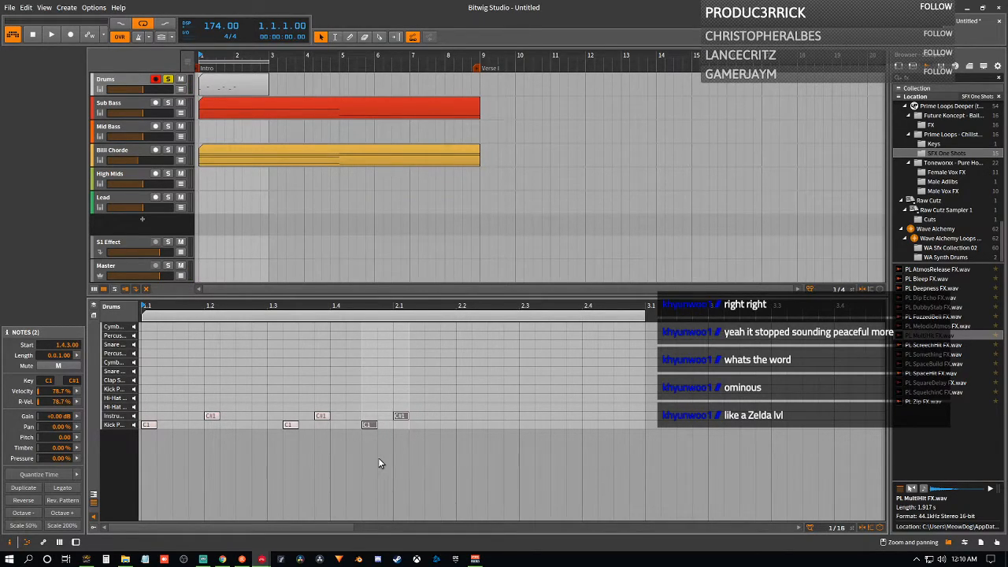
pyautogui.press('space')
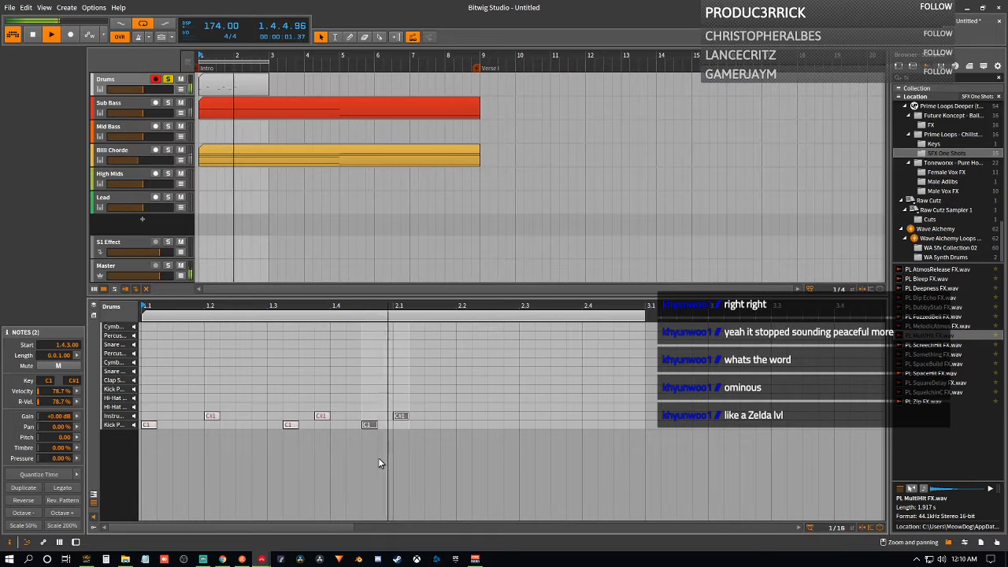
pyautogui.moveTo(369, 426); pyautogui.dragTo(399, 429)
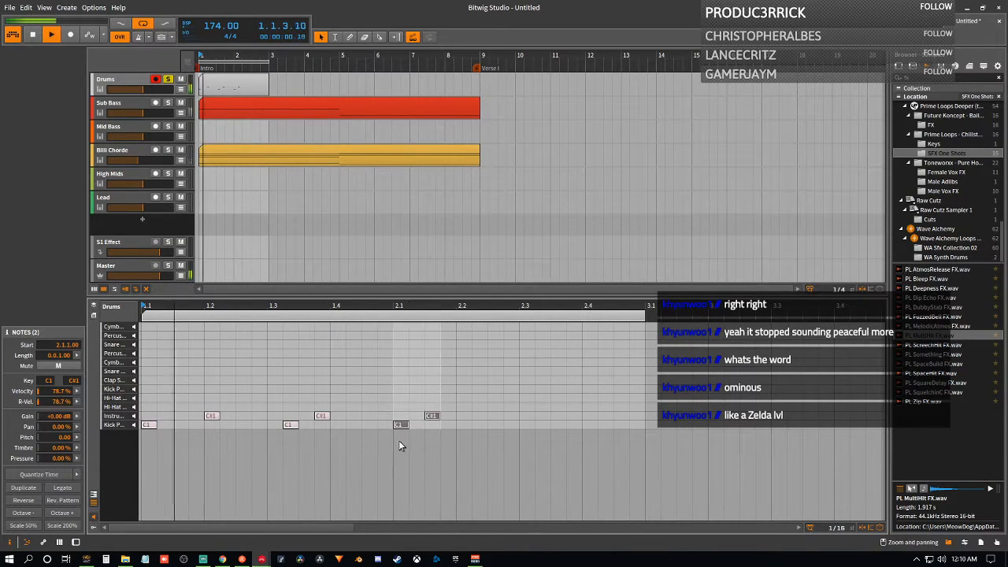
# - Move the second C#1 hit to 1.4.1 and the second kick to 1.3.3, and play the loop
pyautogui.click(321, 417)
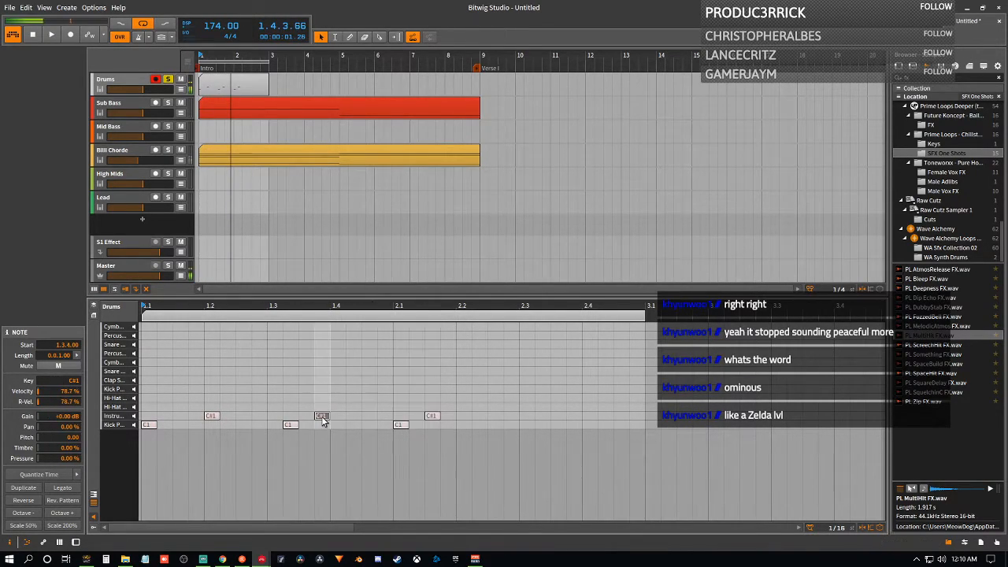
pyautogui.moveTo(321, 415); pyautogui.dragTo(337, 416)
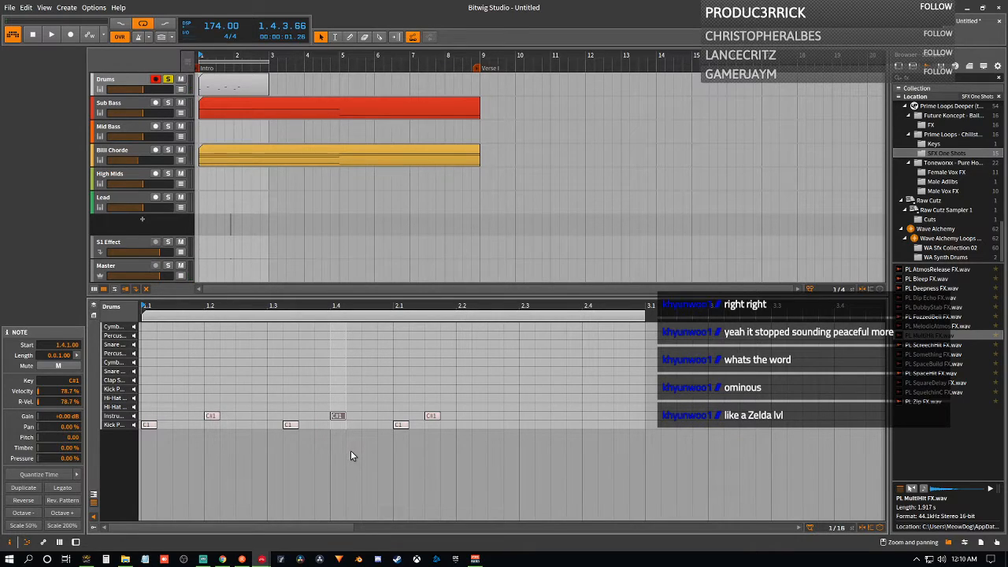
pyautogui.moveTo(296, 426); pyautogui.dragTo(307, 427)
pyautogui.press('space')
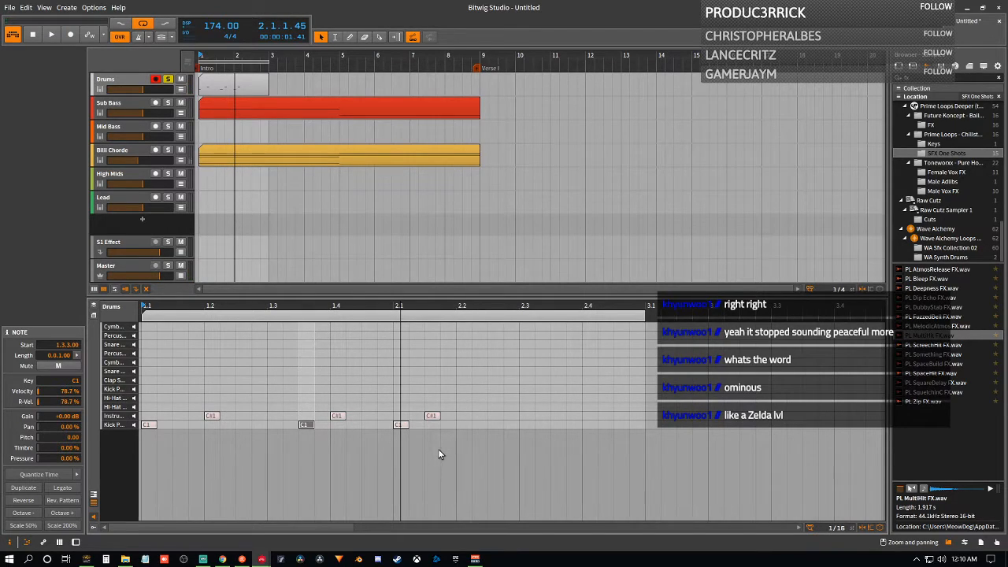
pyautogui.press('space')
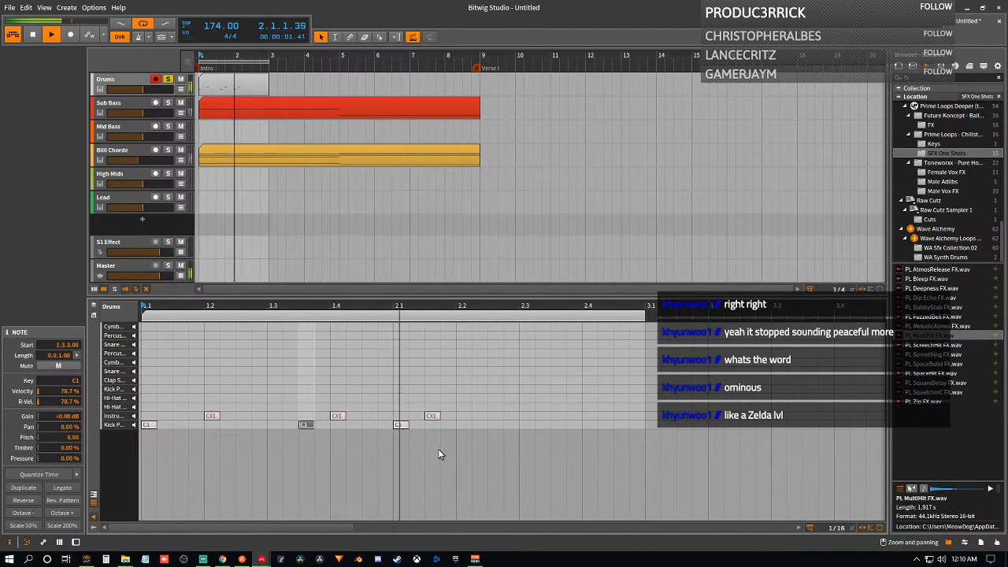
# - Replace the second bar's kick and C#1 pair with a duplicate of the full first-bar pattern and listen to it
pyautogui.moveTo(375, 394); pyautogui.dragTo(430, 441)
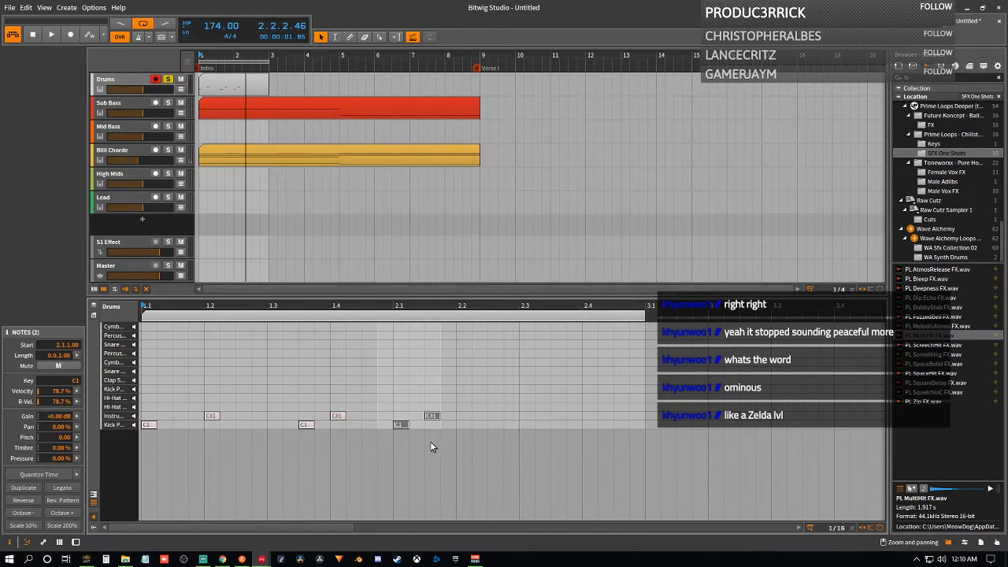
pyautogui.press('Delete')
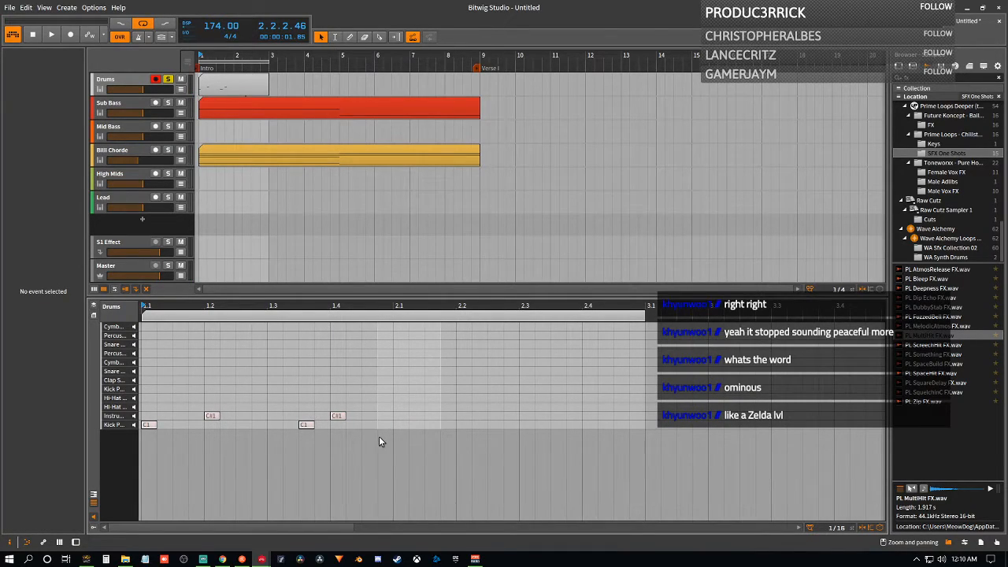
pyautogui.moveTo(151, 397); pyautogui.dragTo(387, 439)
pyautogui.hotkey('ctrl', 'd')
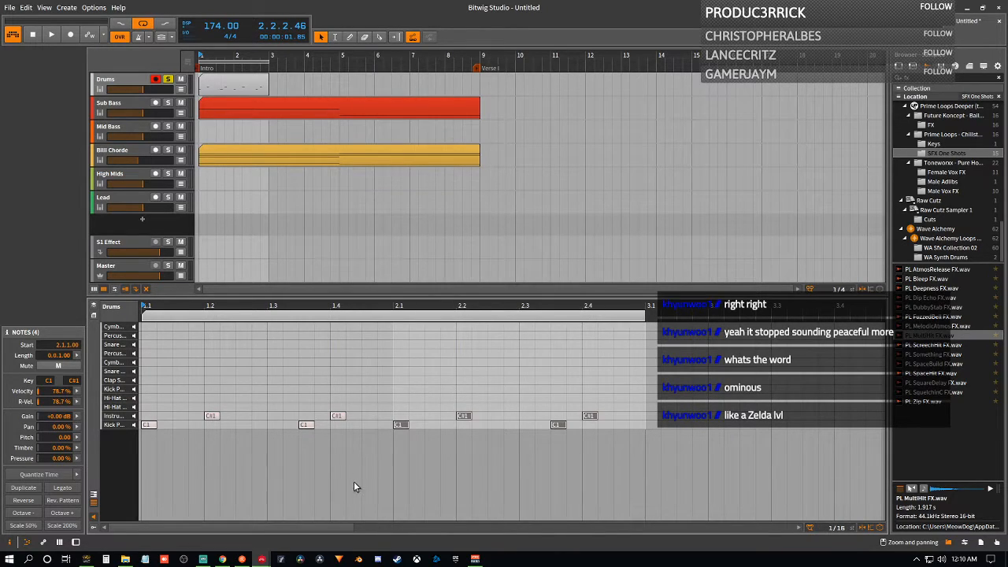
pyautogui.press('space')
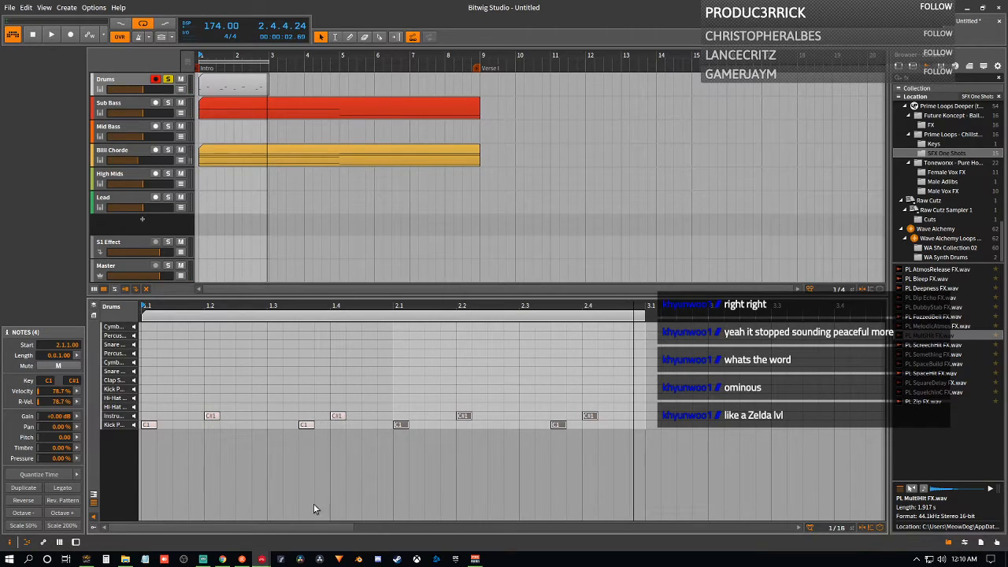
# - Duplicate the two-bar drum clip three times up to the Verse marker and extend the loop region to 8 bars for playback
pyautogui.click(243, 88)
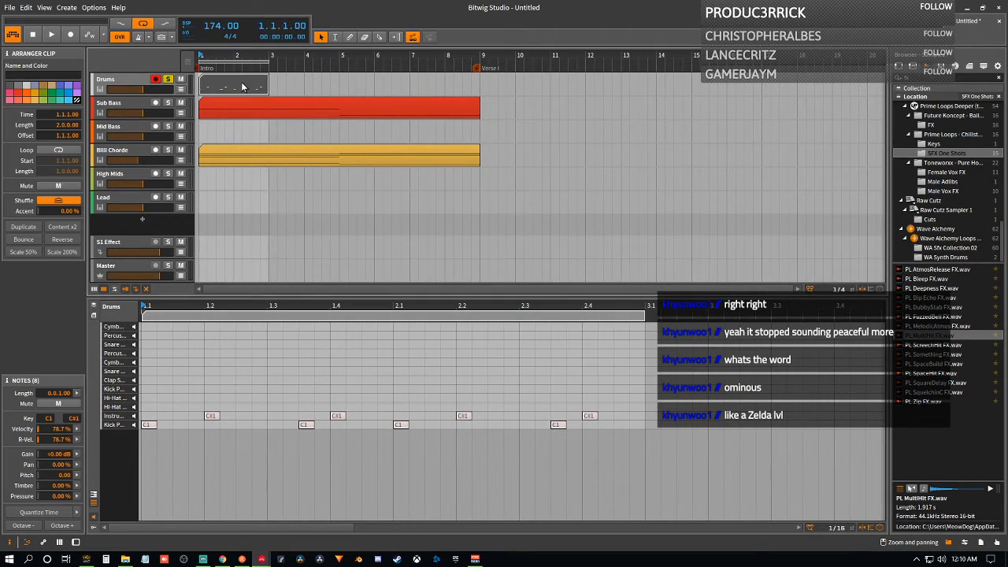
pyautogui.hotkey('ctrl', 'd')
pyautogui.hotkey('ctrl', 'd')
pyautogui.hotkey('ctrl', 'd')
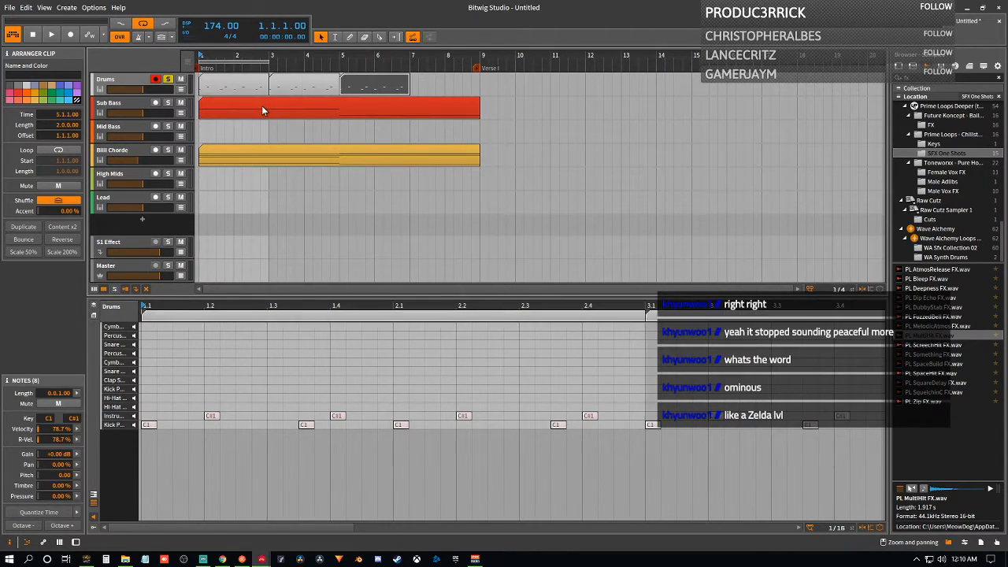
pyautogui.press('space')
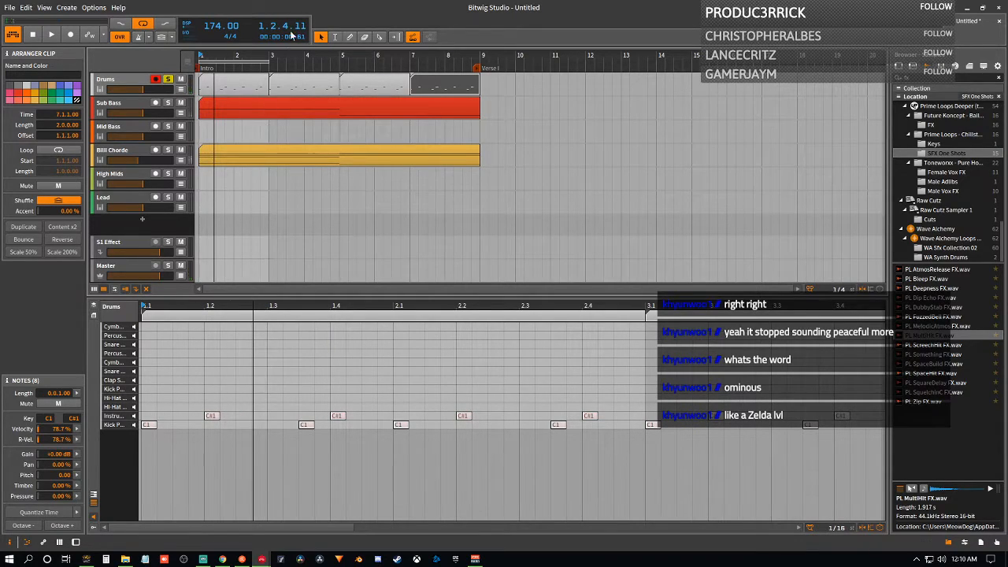
pyautogui.moveTo(267, 62); pyautogui.dragTo(474, 66)
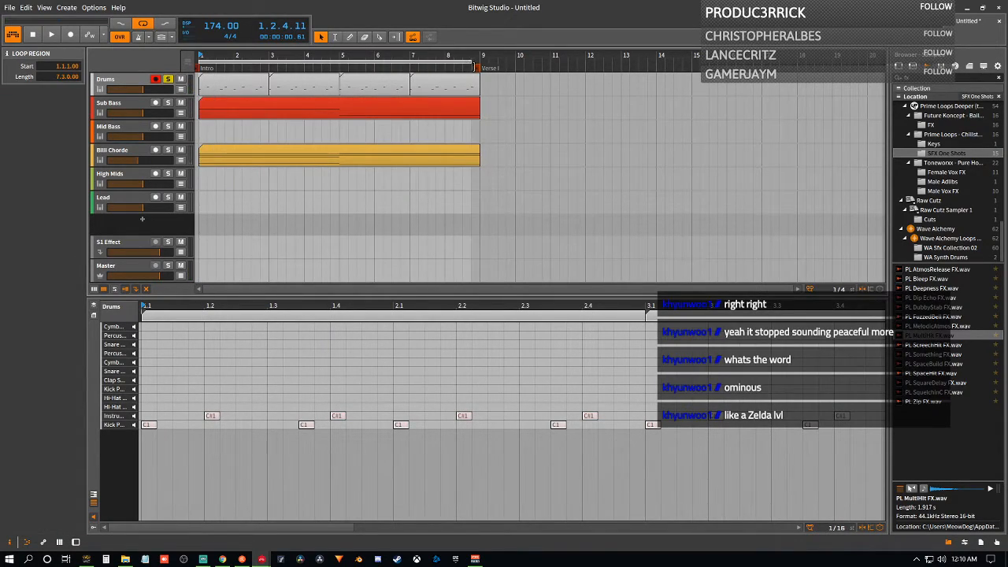
pyautogui.press('space')
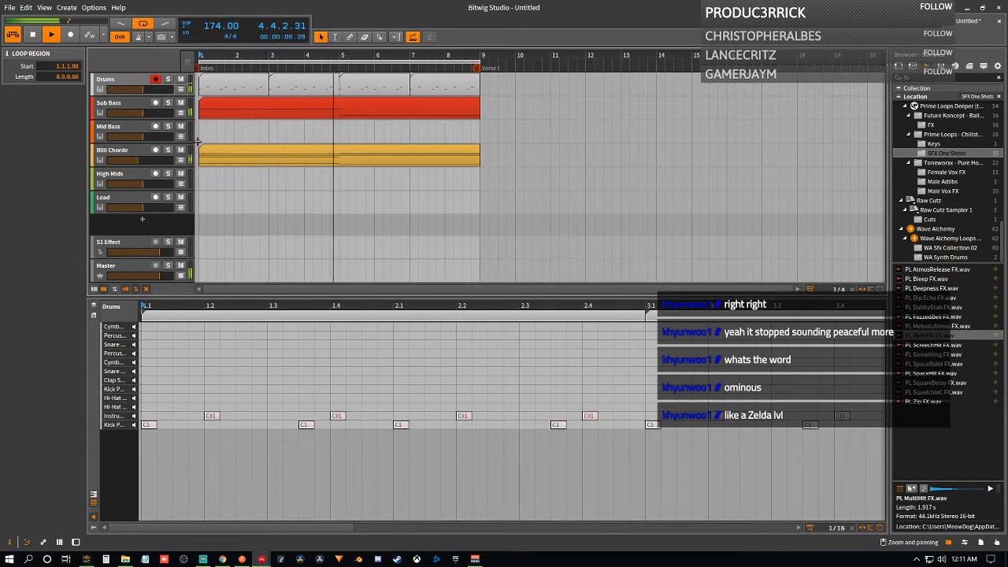
# - Show the device chain of the Sub Bass track
pyautogui.click(118, 108)
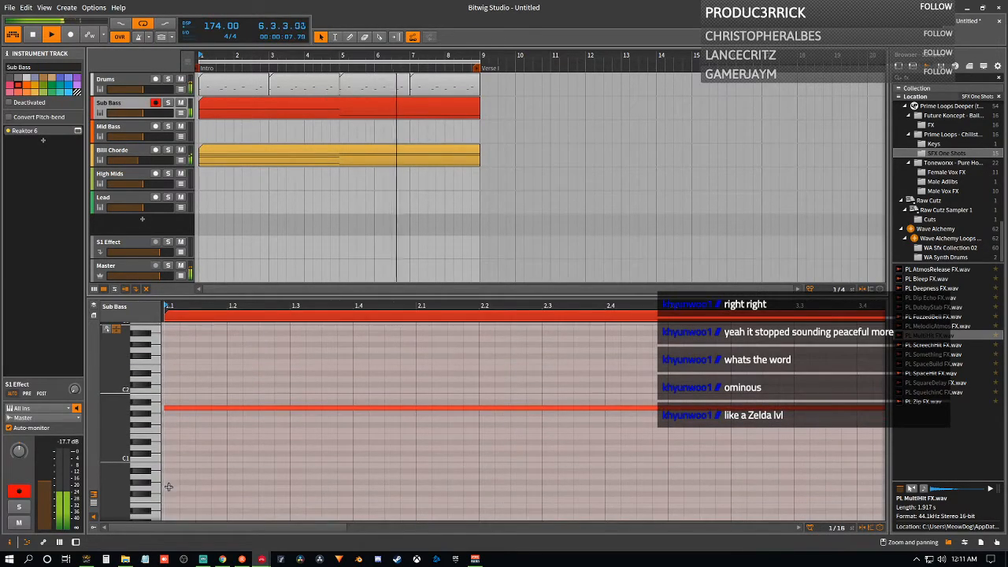
pyautogui.click(76, 542)
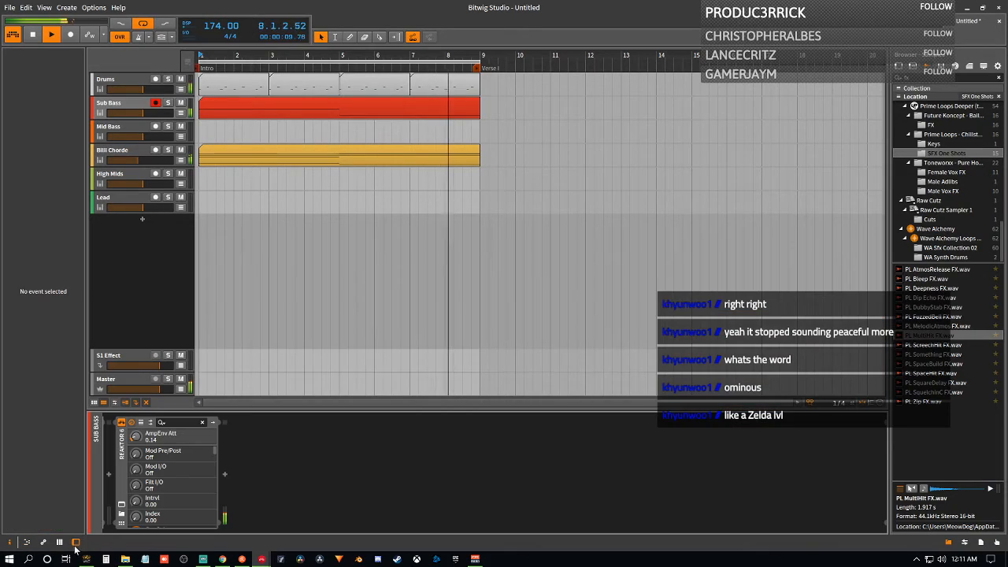
pyautogui.click(110, 476)
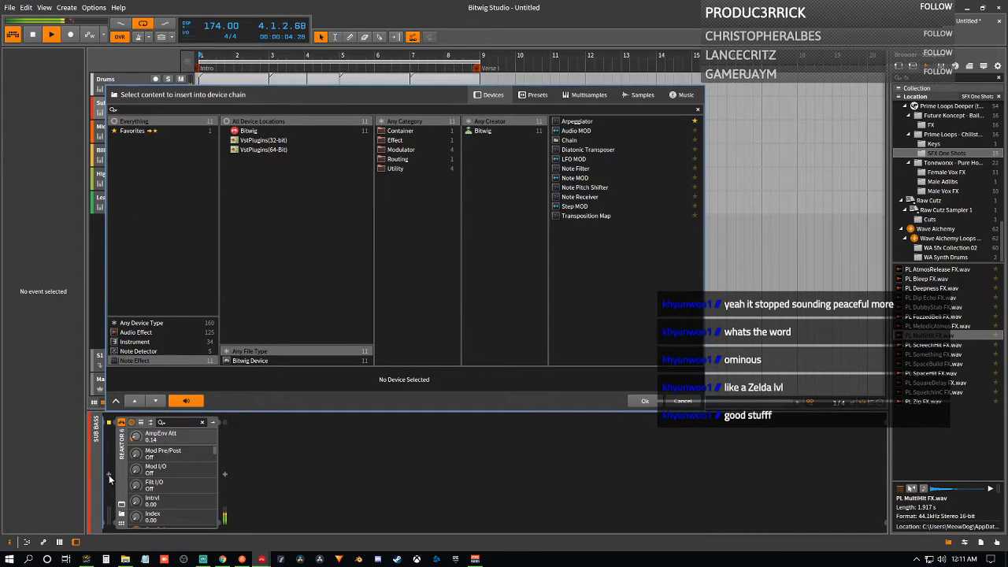
pyautogui.write('df')
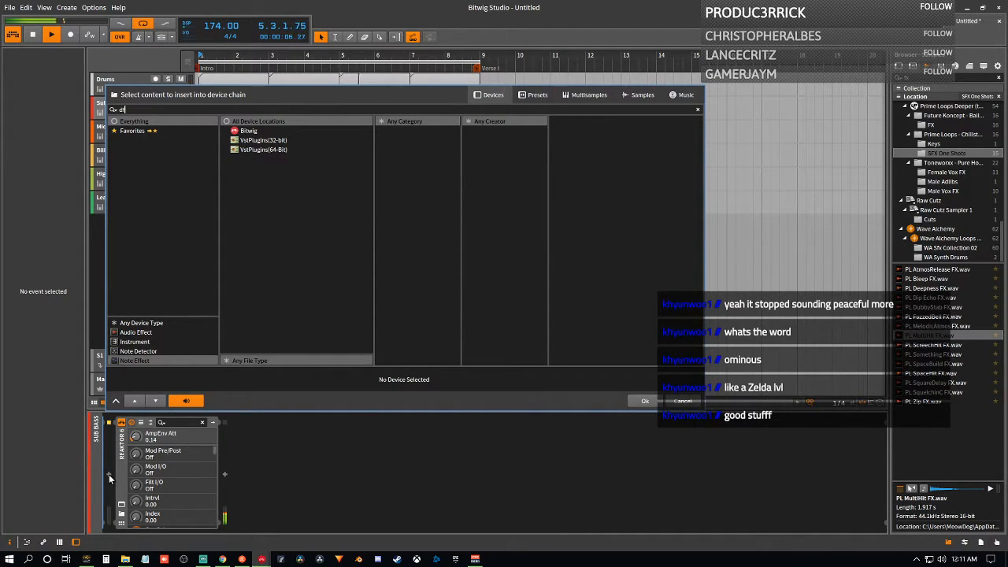
pyautogui.press('BackSpace')
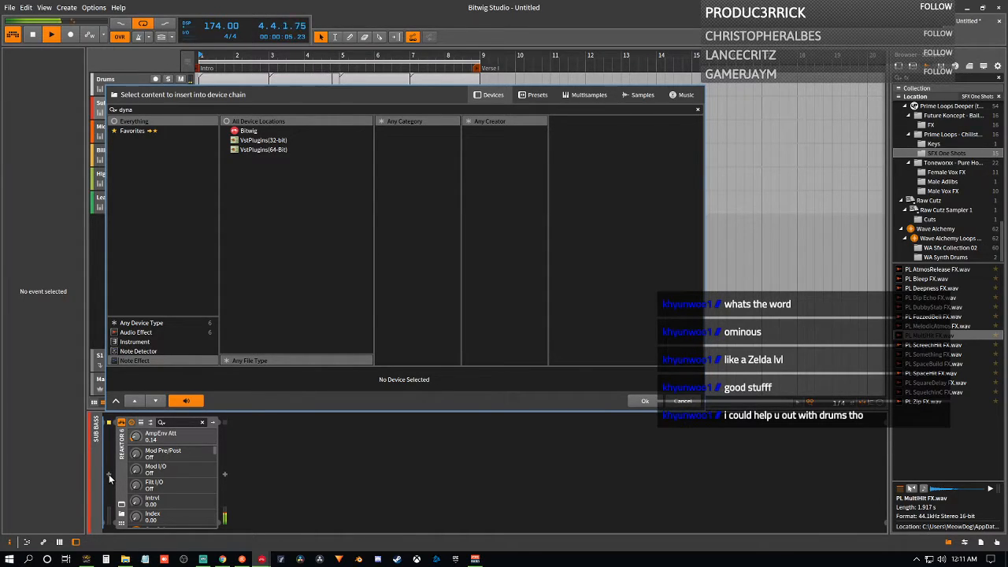
pyautogui.press('BackSpace')
pyautogui.press('BackSpace')
pyautogui.press('BackSpace')
pyautogui.press('BackSpace')
pyautogui.write('dy')
pyautogui.press('BackSpace')
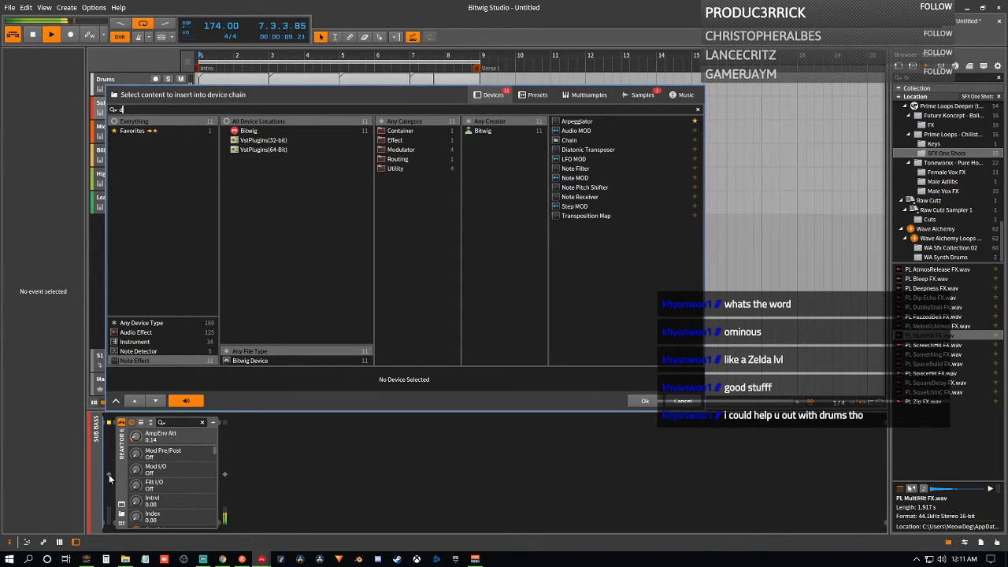
pyautogui.write('y')
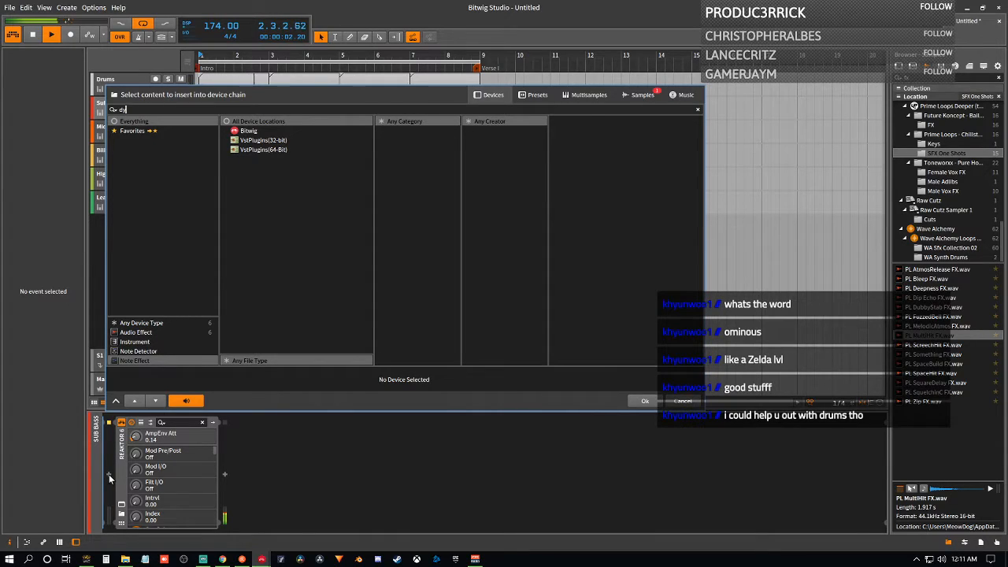
pyautogui.press('BackSpace')
pyautogui.press('BackSpace')
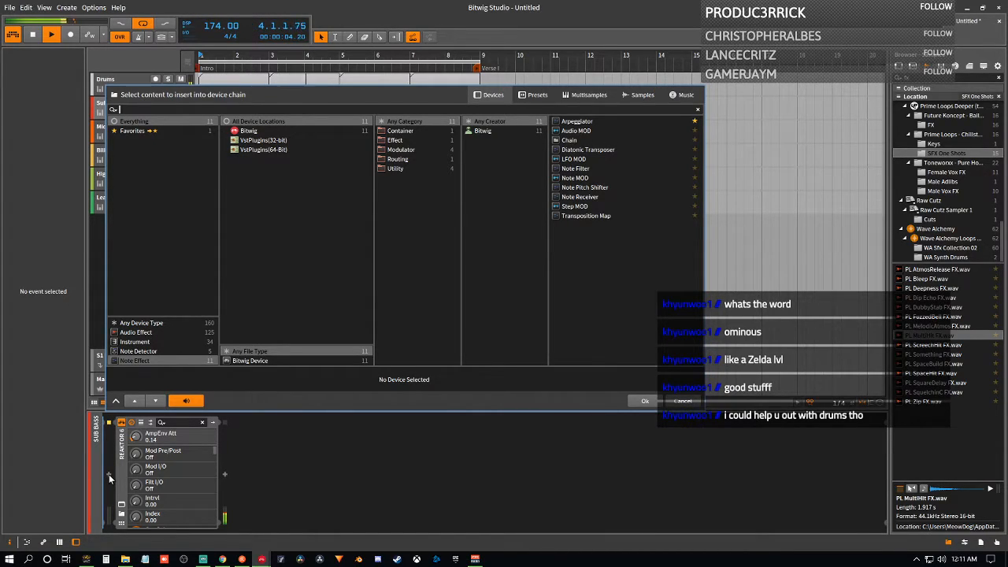
pyautogui.click(683, 402)
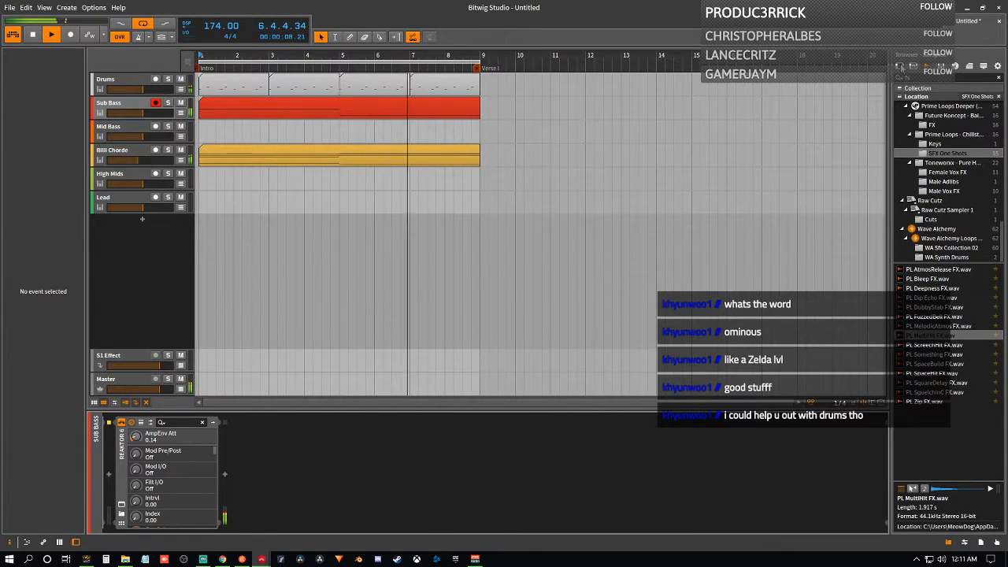
# - Find Dynamics among the built-in Bitwig devices and add it after Reaktor 6 on the Sub Bass track
pyautogui.moveTo(892, 66); pyautogui.dragTo(883, 67)
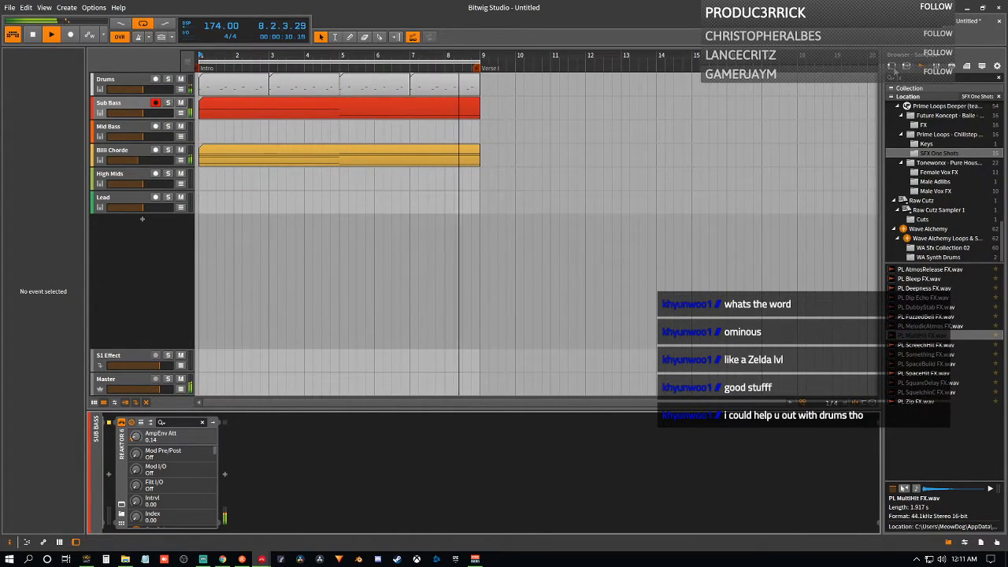
pyautogui.click(892, 68)
pyautogui.click(913, 116)
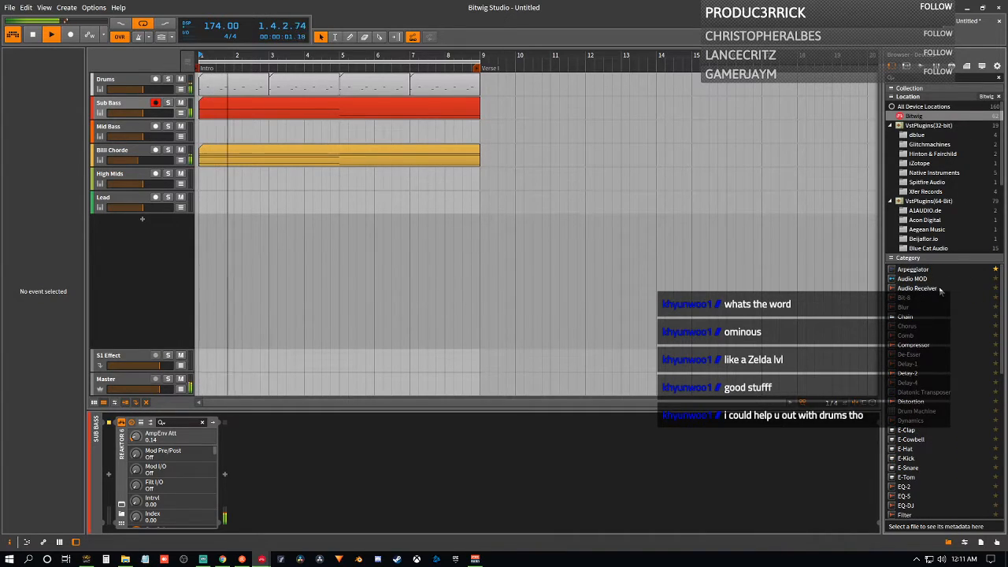
pyautogui.click(911, 421)
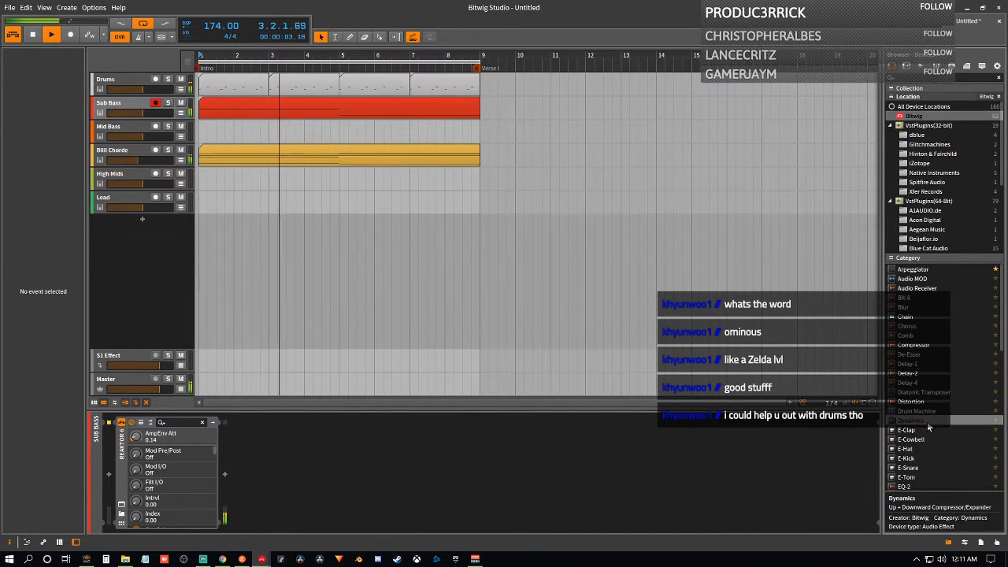
pyautogui.moveTo(912, 423); pyautogui.dragTo(228, 478)
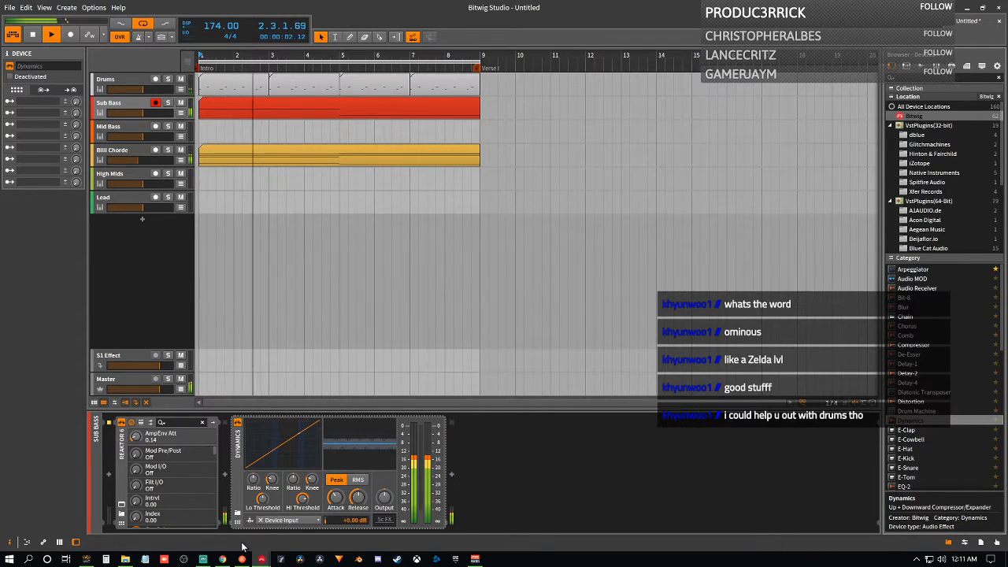
# - Set the sidechain source of the Sub Bass Dynamics to Kick Phat Valid (PRE) from the Drums track's Drum Machine chains
pyautogui.click(268, 523)
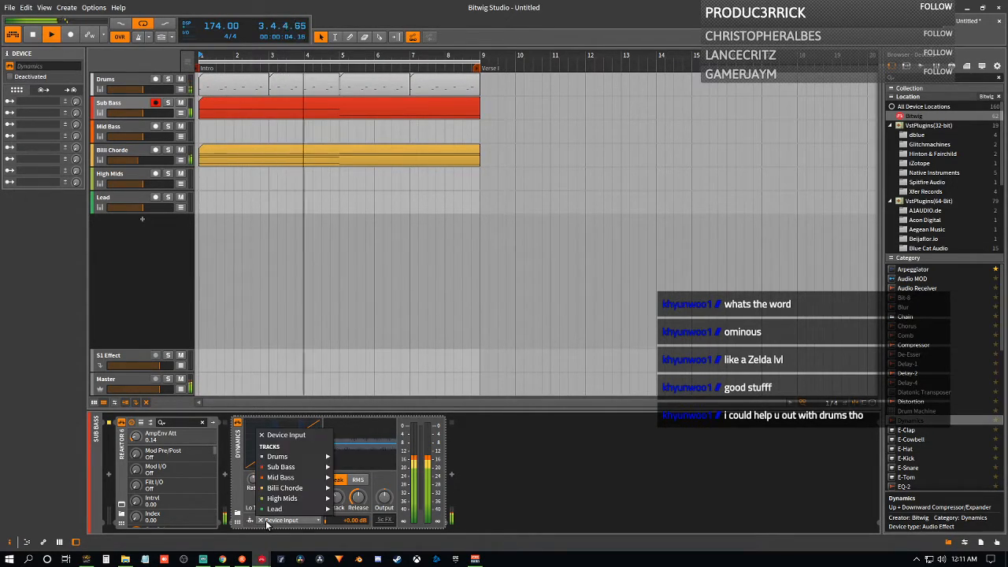
pyautogui.moveTo(312, 459)
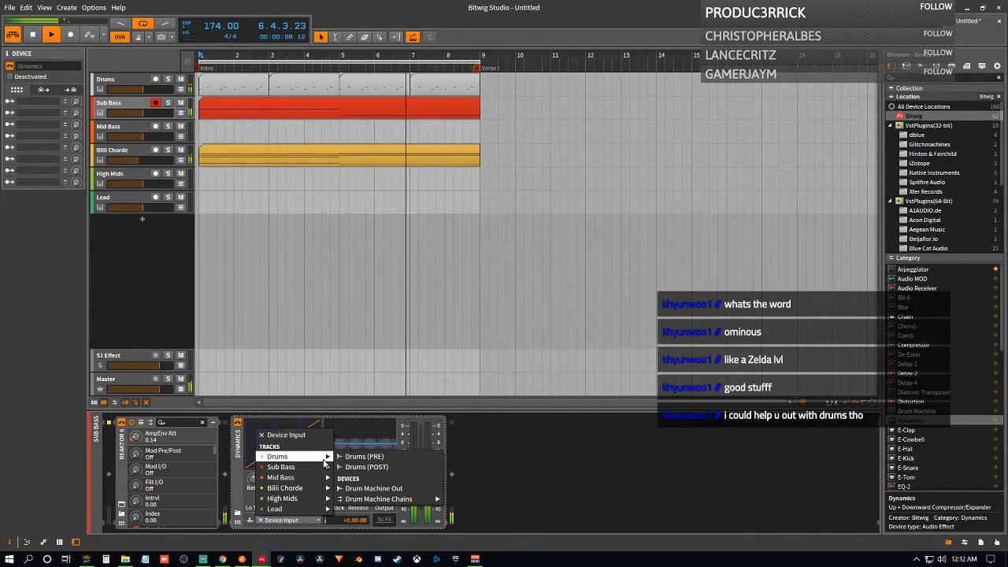
pyautogui.moveTo(393, 499)
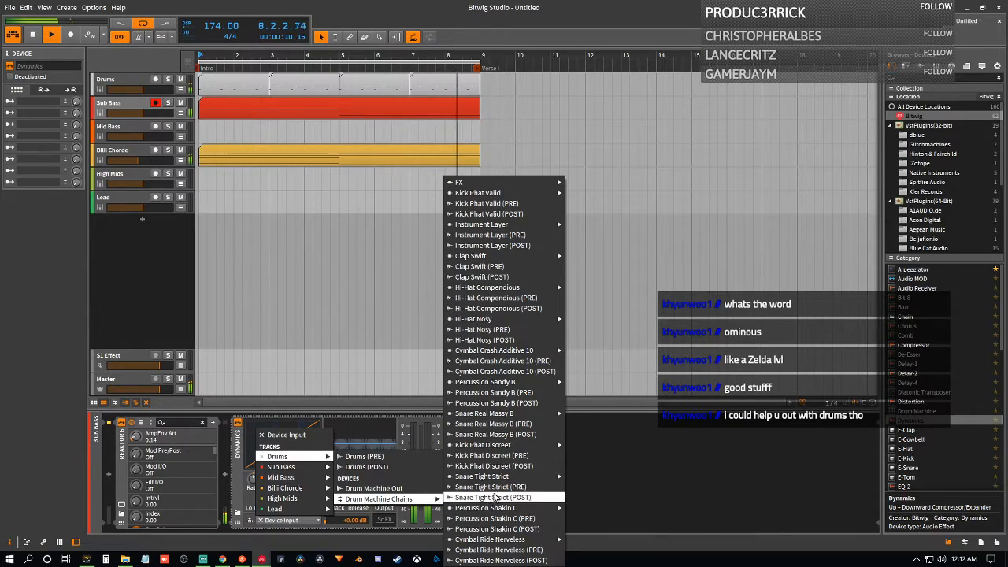
pyautogui.moveTo(550, 198)
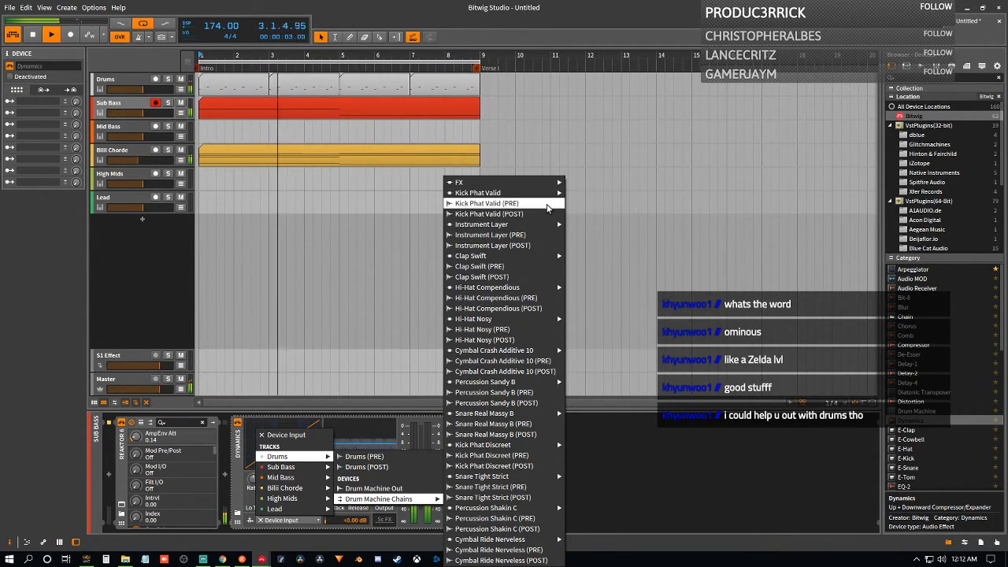
pyautogui.click(549, 205)
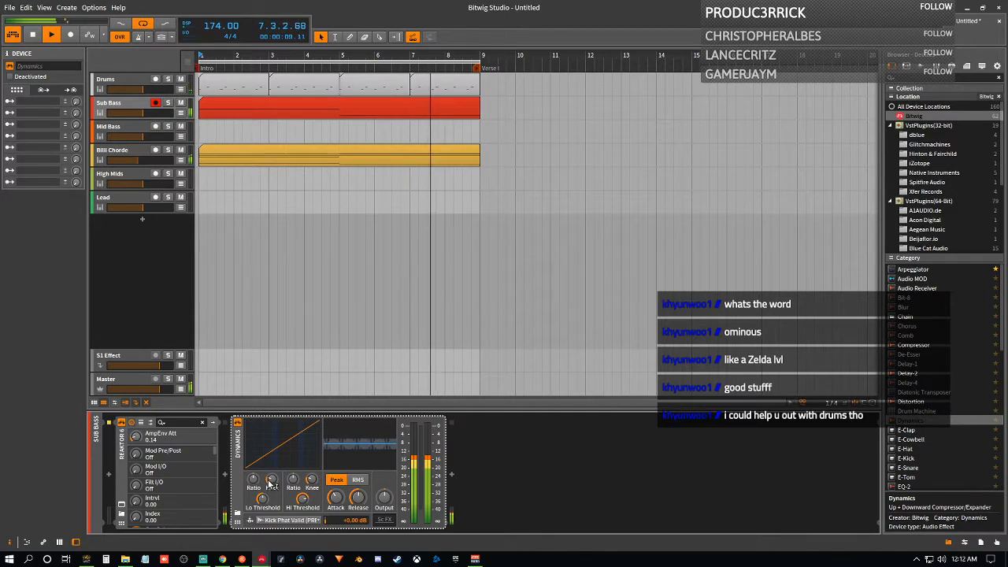
# - Shape the kick ducking in the Sub Bass Dynamics by adjusting its knee and high threshold and raising the high ratio to about 1:2.33
pyautogui.moveTo(272, 481); pyautogui.dragTo(272, 463)
pyautogui.moveTo(309, 500); pyautogui.dragTo(254, 489)
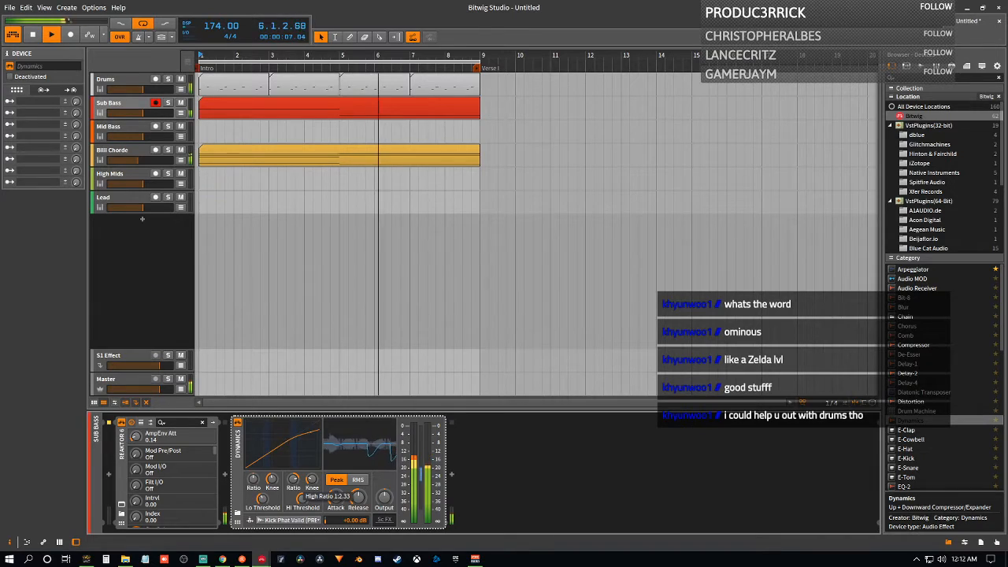
pyautogui.moveTo(293, 478); pyautogui.dragTo(292, 473)
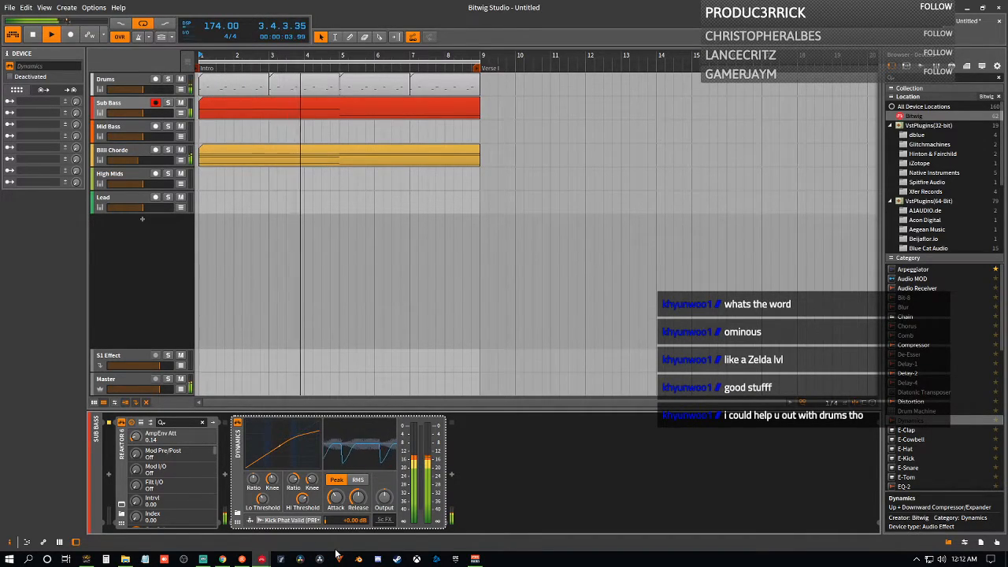
pyautogui.moveTo(339, 504)
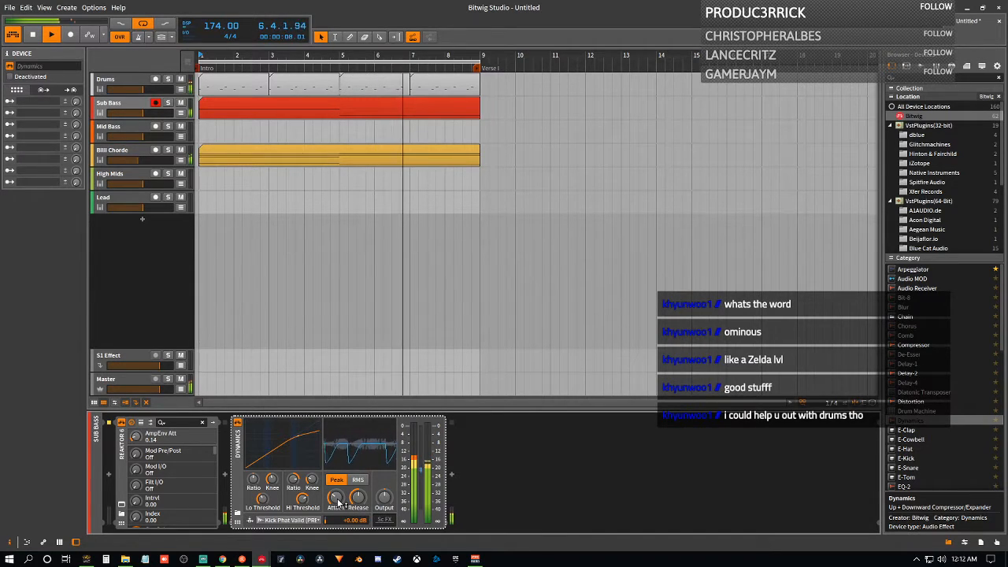
pyautogui.scroll(-2, 339, 504)
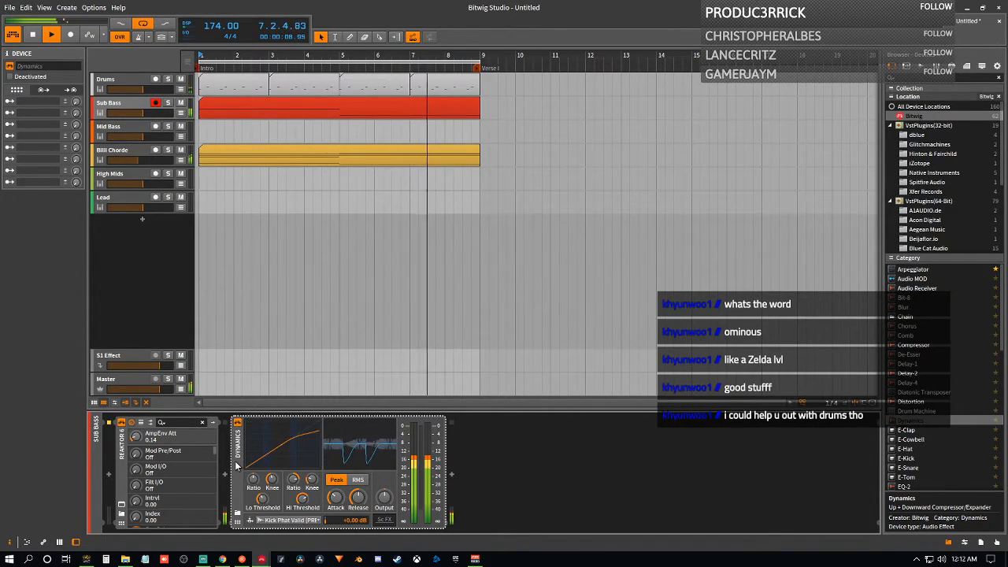
# - Duplicate the sidechained Dynamics and move the copy to the chords track's chain after DD Reverb
pyautogui.hotkey('ctrl', 'd')
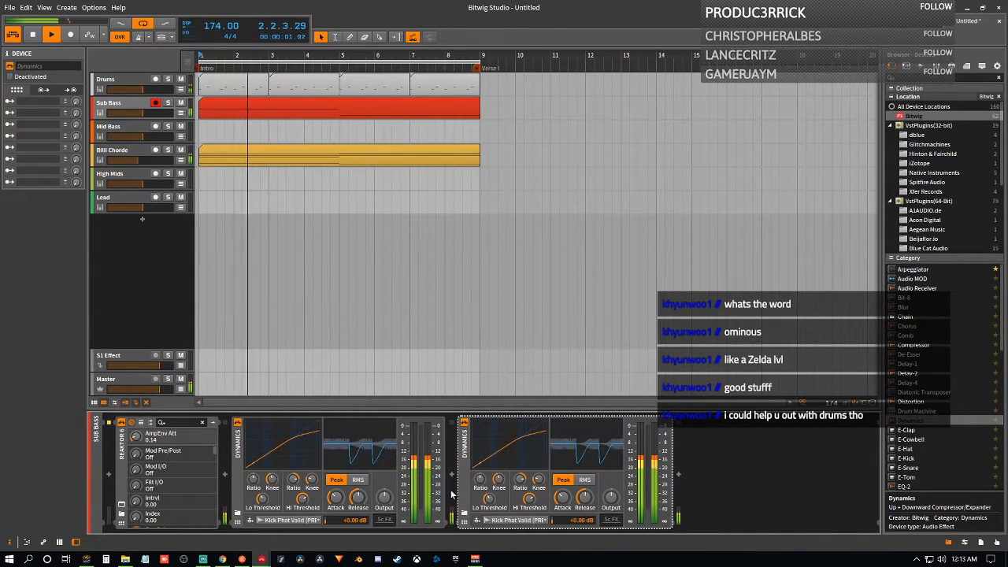
pyautogui.moveTo(464, 479); pyautogui.dragTo(636, 477)
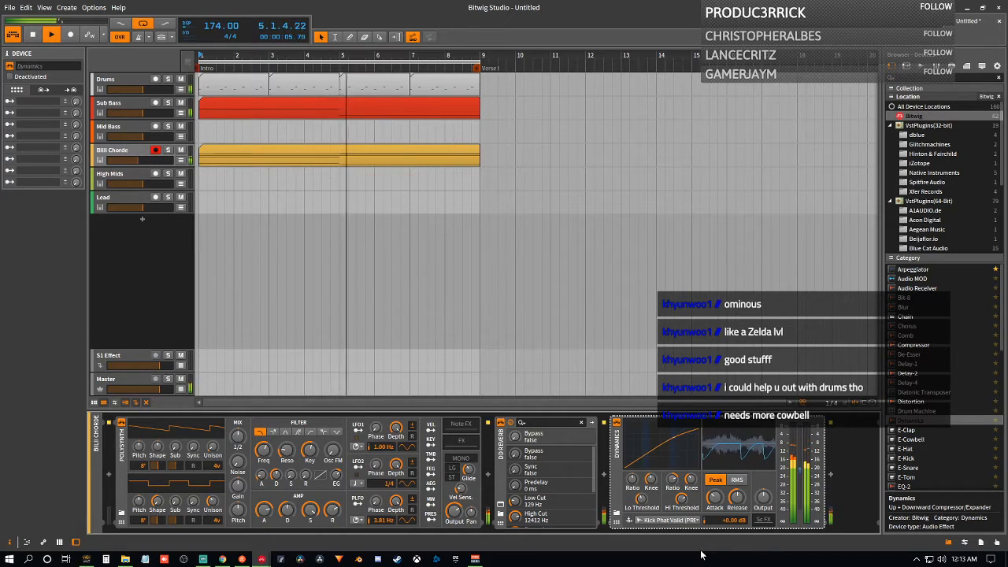
# - Open the first drum clip's notes and add D1 hi-hats on the first four sixteenth steps of bar 1
pyautogui.click(128, 81)
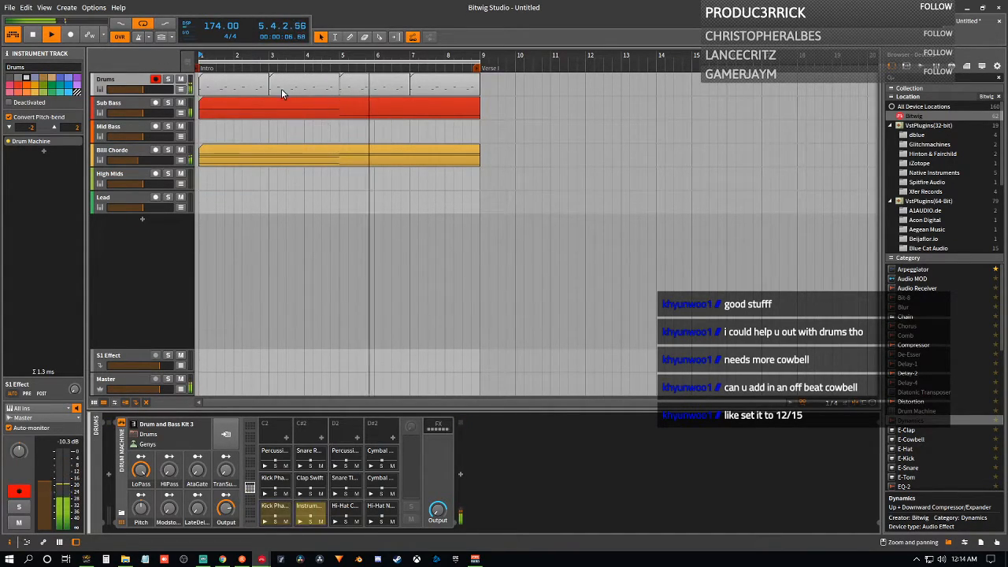
pyautogui.click(240, 87)
pyautogui.doubleClick(240, 87)
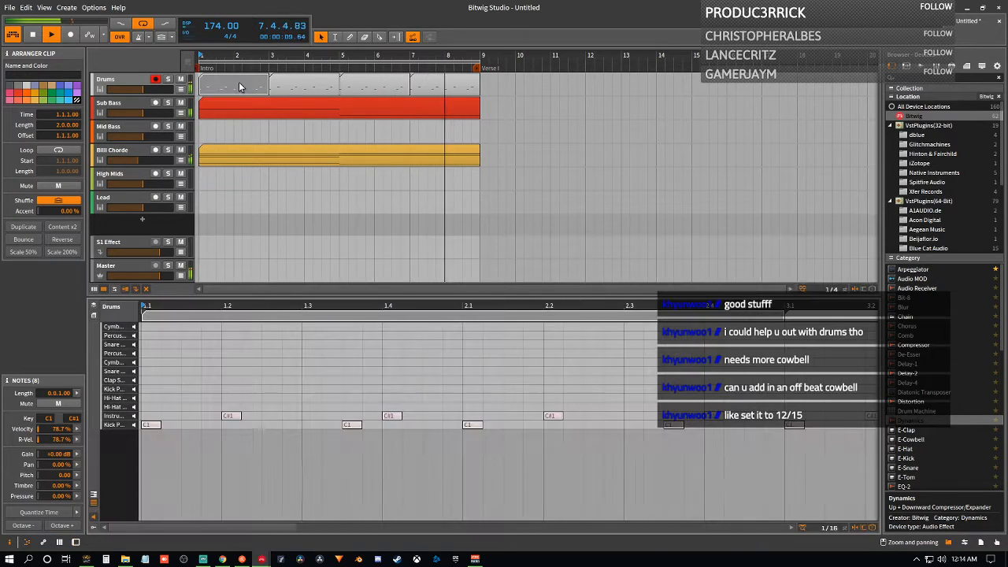
pyautogui.click(144, 405)
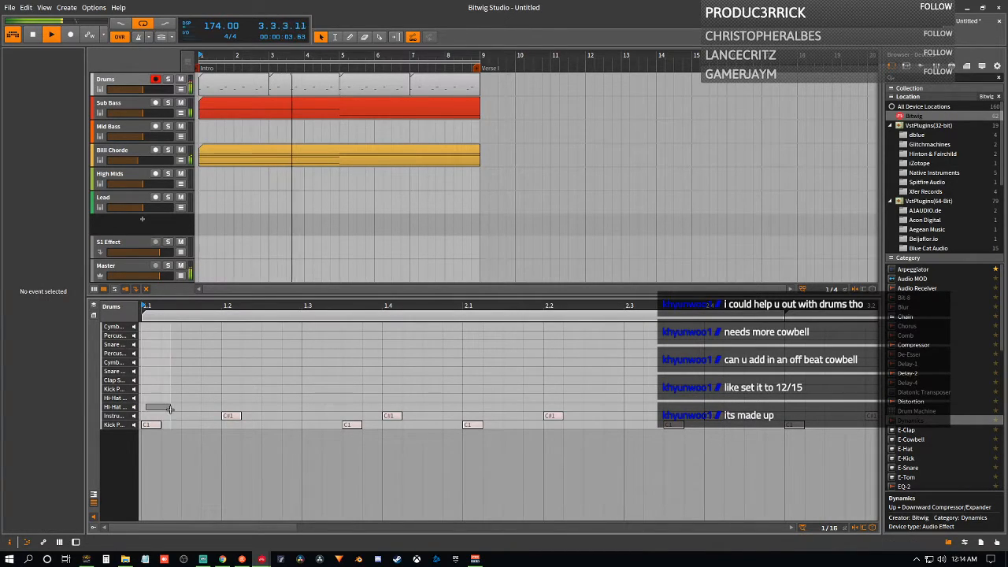
pyautogui.doubleClick(150, 406)
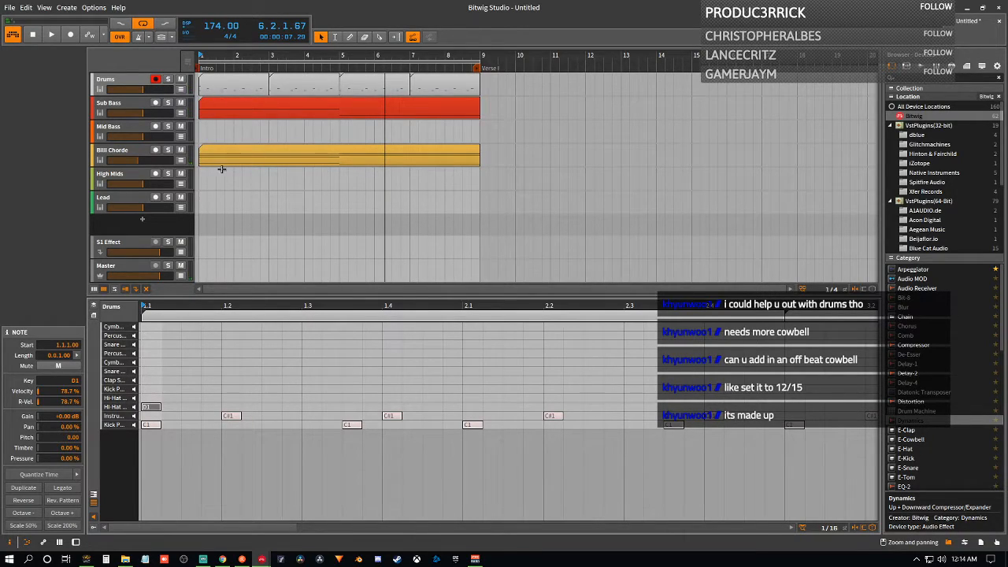
pyautogui.doubleClick(170, 406)
pyautogui.doubleClick(190, 406)
pyautogui.doubleClick(209, 406)
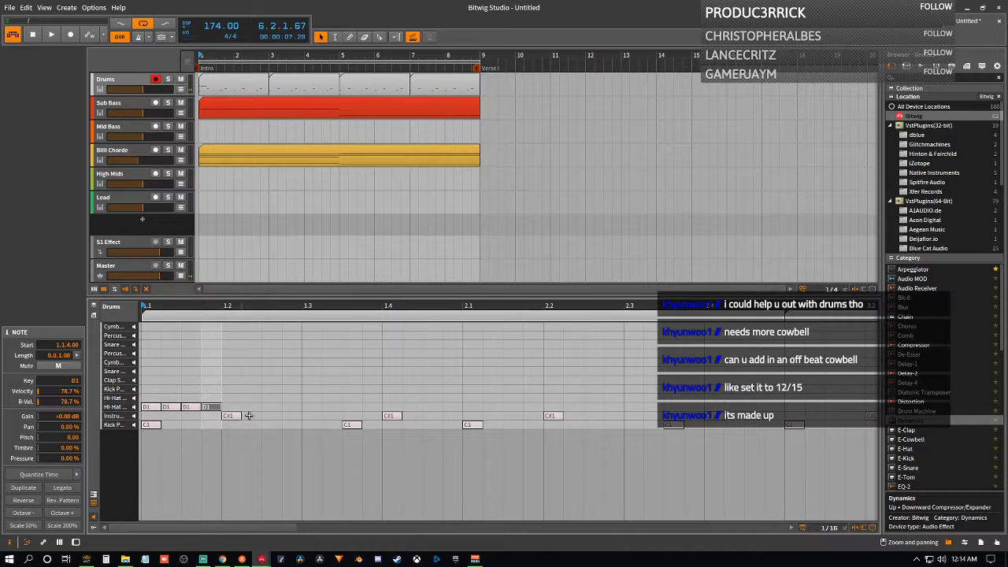
# - Delete the second and fourth D1 hi-hats at 1.1.2 and 1.1.4
pyautogui.rightClick(167, 408)
pyautogui.click(153, 473)
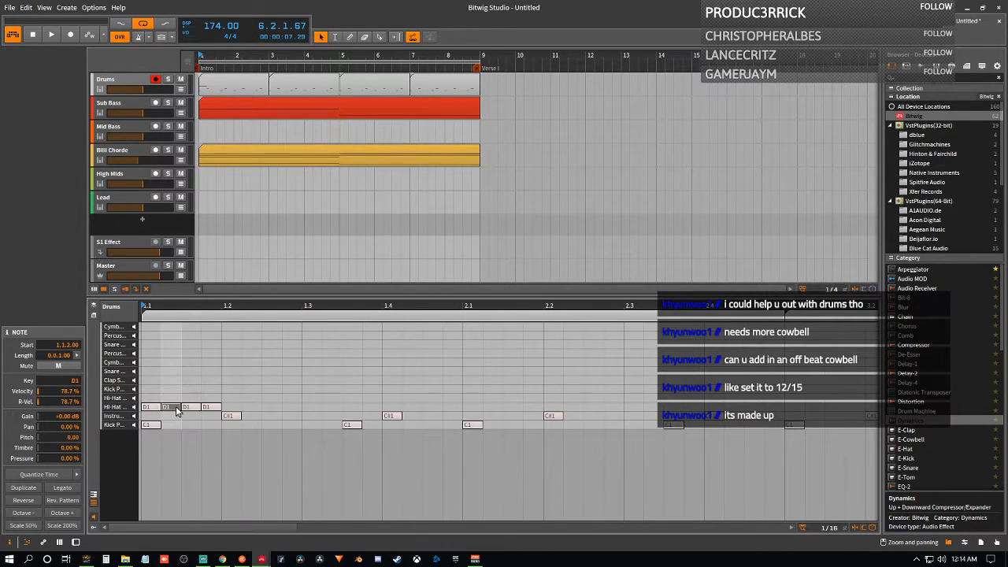
pyautogui.press('Delete')
pyautogui.click(211, 409)
pyautogui.press('Delete')
# - Continue the D1 hi-hats at eighth-note spacing from beat 1.2 through 1.3.3
pyautogui.doubleClick(234, 407)
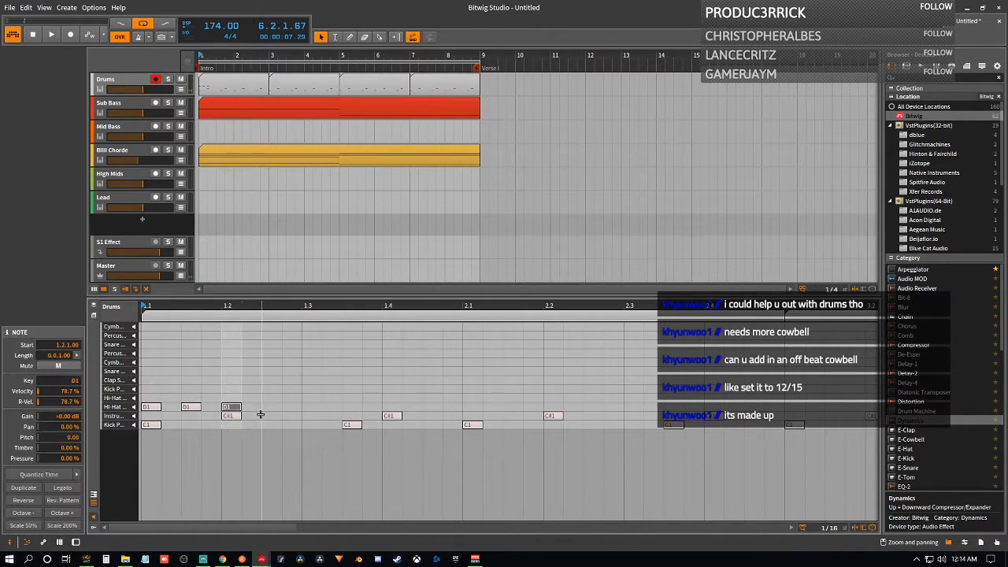
pyautogui.doubleClick(270, 407)
pyautogui.click(314, 407)
pyautogui.doubleClick(314, 407)
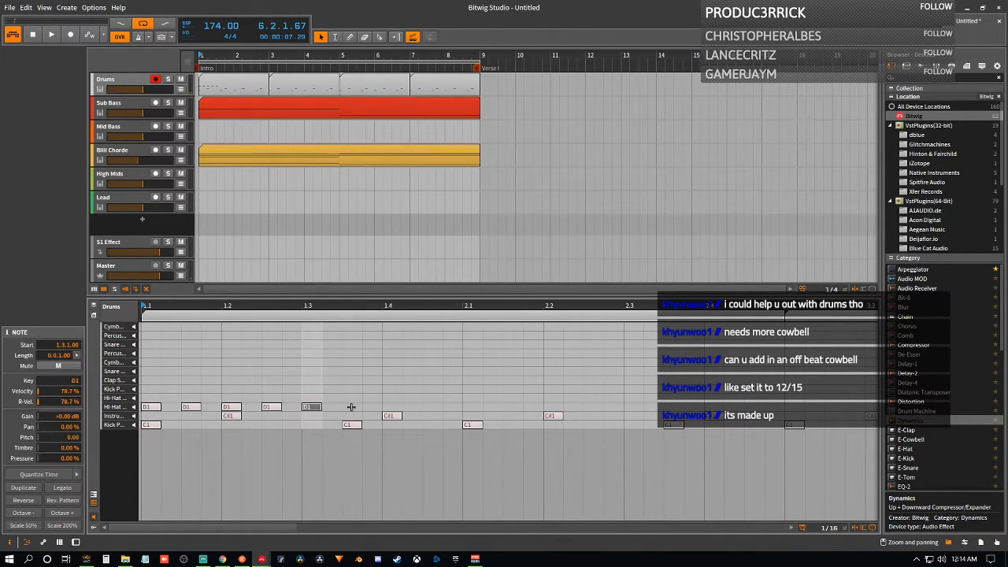
pyautogui.click(343, 407)
pyautogui.doubleClick(343, 407)
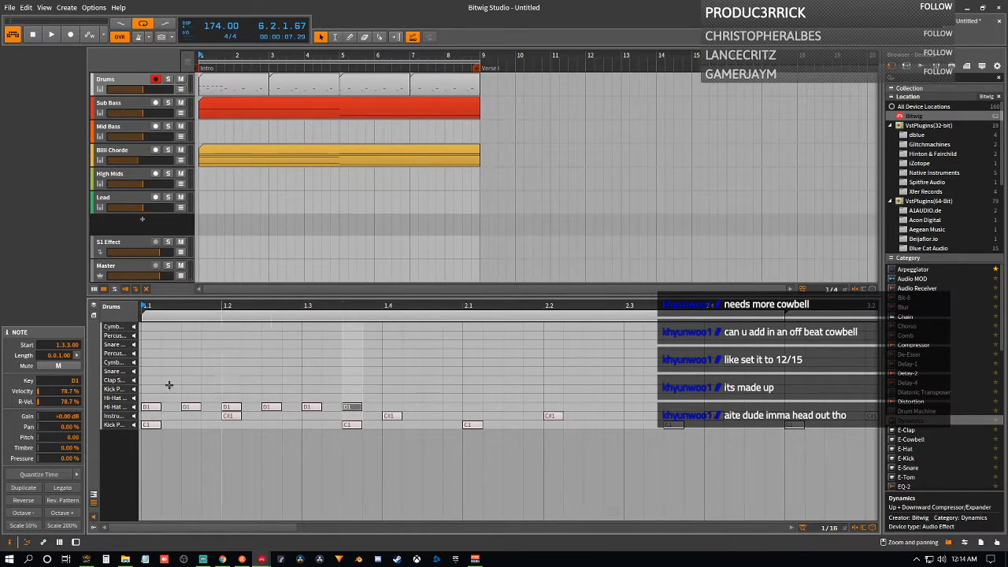
# - Duplicate the D1 hi-hats until the eighth-note pattern fills the two-bar drum clip, and listen to the beat
pyautogui.moveTo(146, 388); pyautogui.dragTo(378, 411)
pyautogui.hotkey('ctrl', 'd')
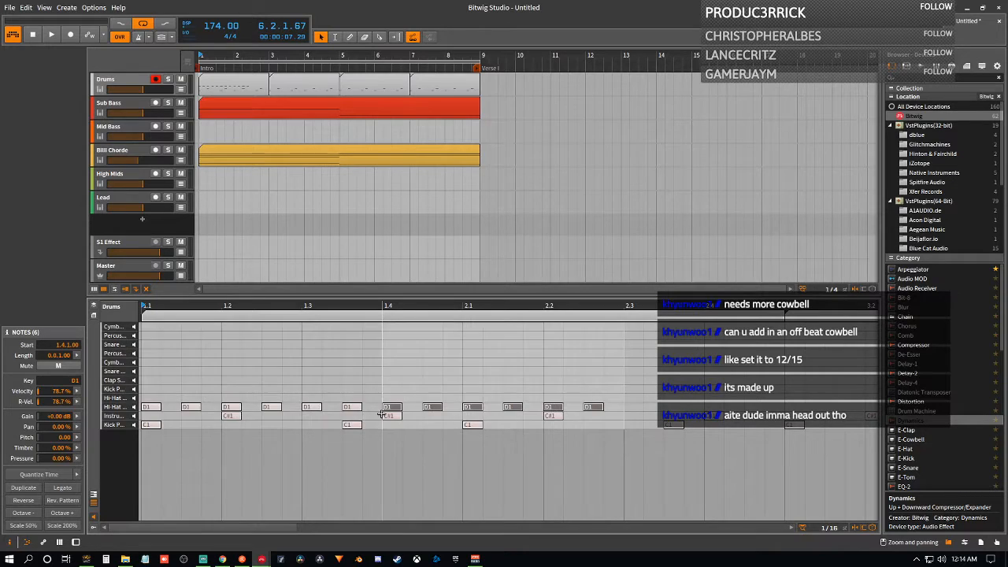
pyautogui.hotkey('ctrl', 'd')
pyautogui.click(571, 306)
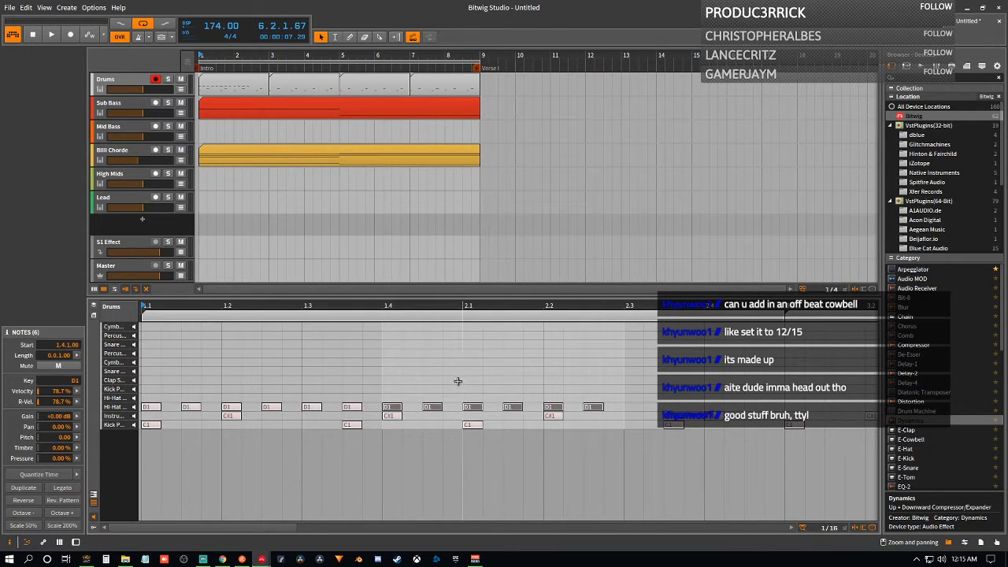
pyautogui.moveTo(470, 385); pyautogui.dragTo(622, 407)
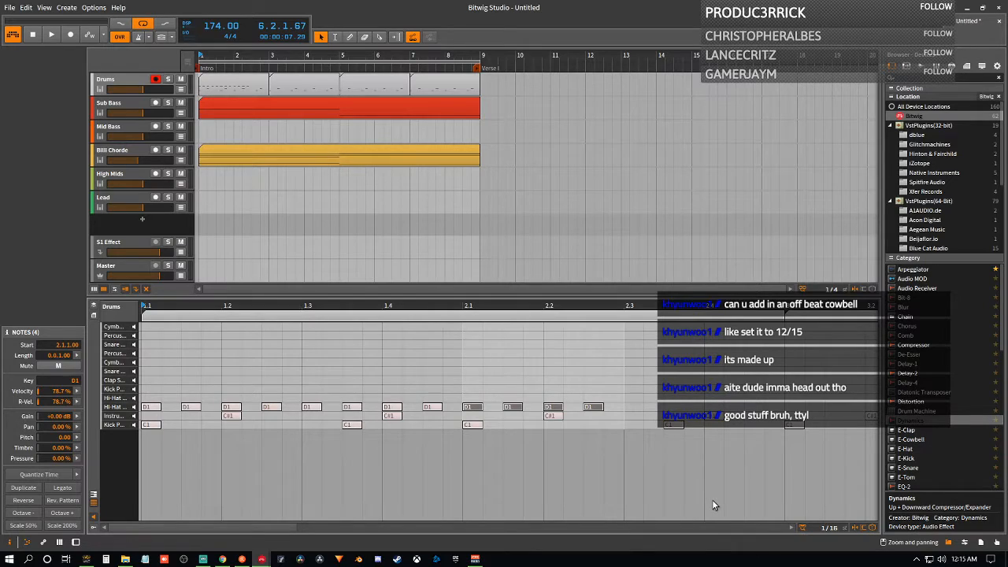
pyautogui.hotkey('ctrl', 'd')
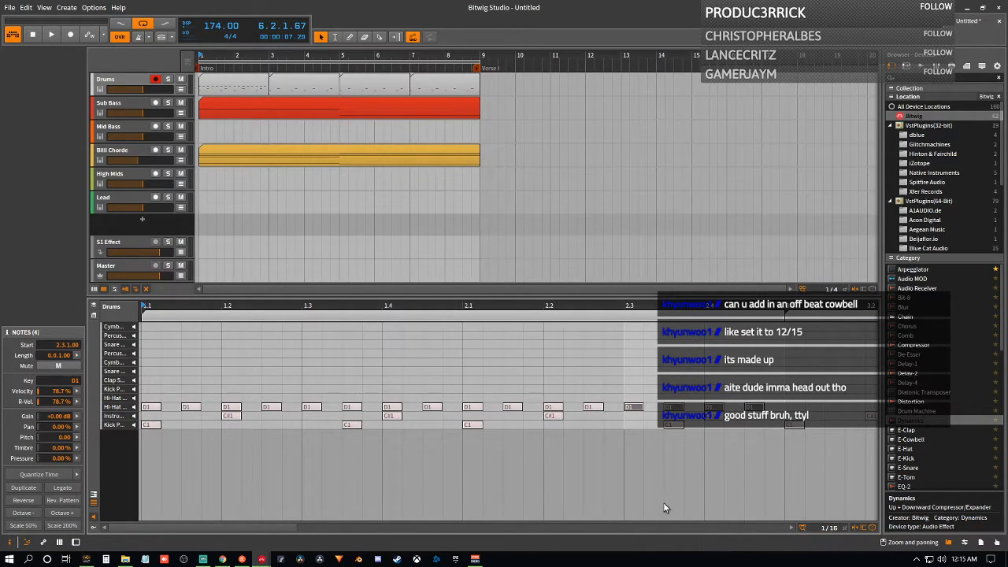
pyautogui.press('space')
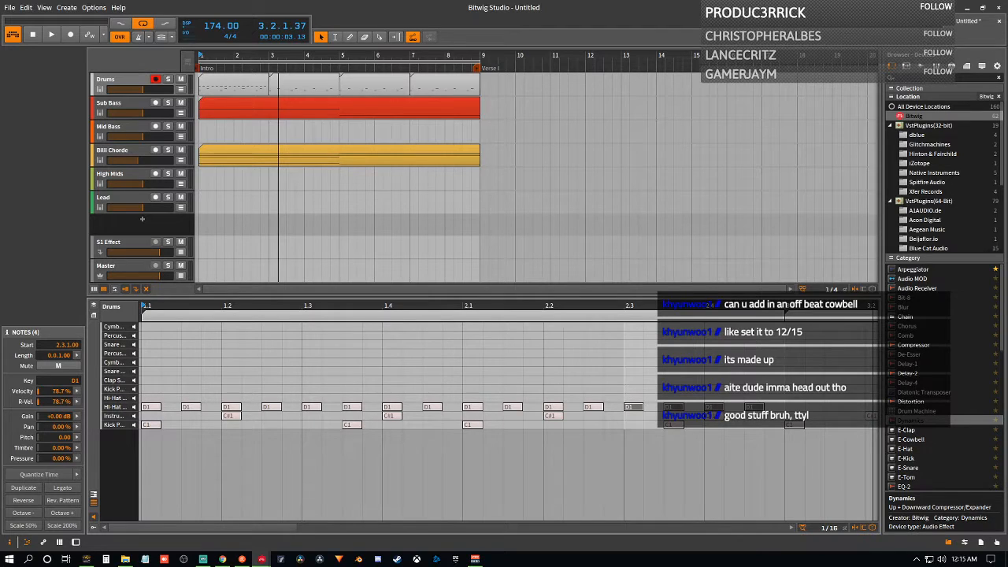
pyautogui.press('space')
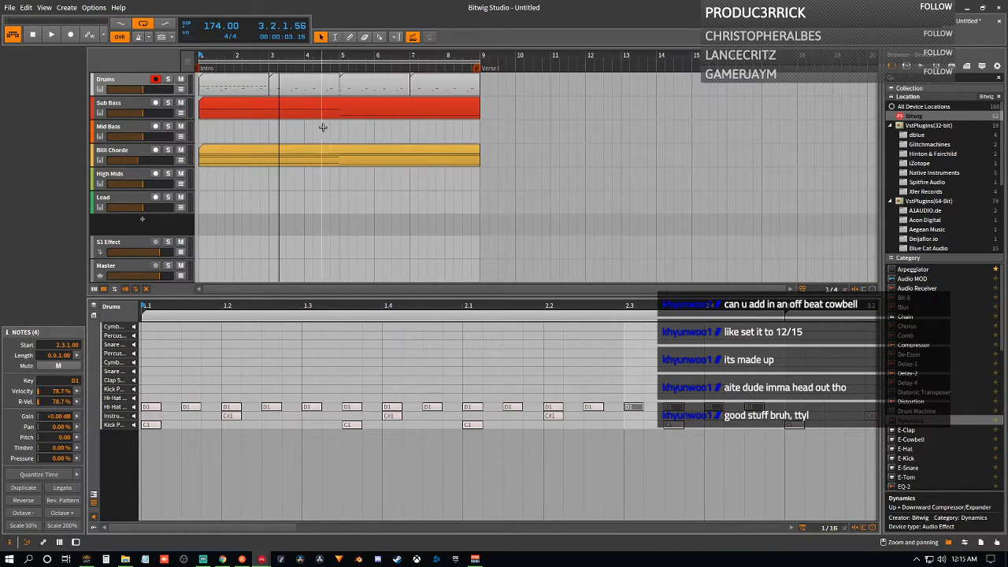
# - Replace the drum clip at bar 3 with a duplicate of the first clip containing the hi-hats
pyautogui.click(298, 85)
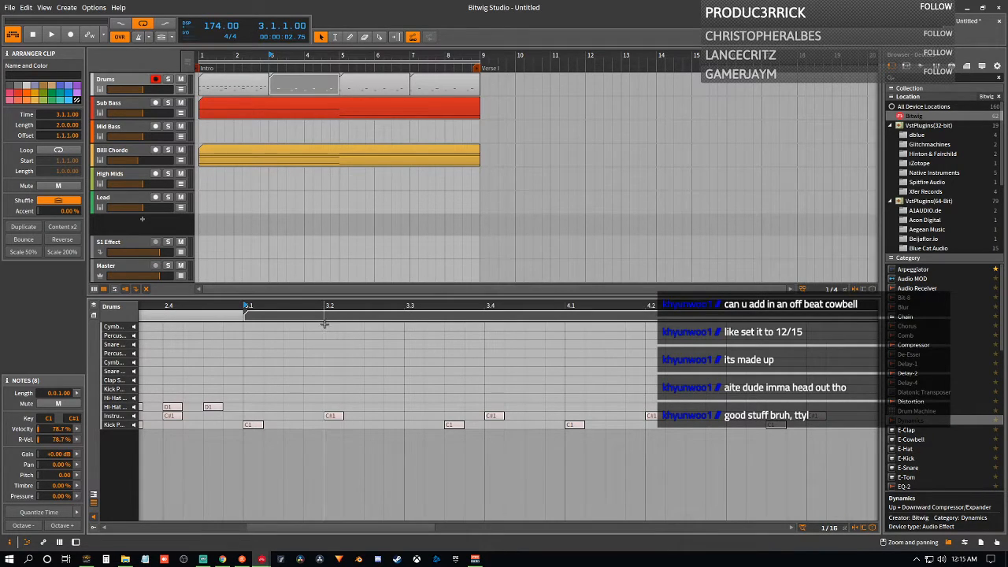
pyautogui.press('Delete')
pyautogui.click(246, 86)
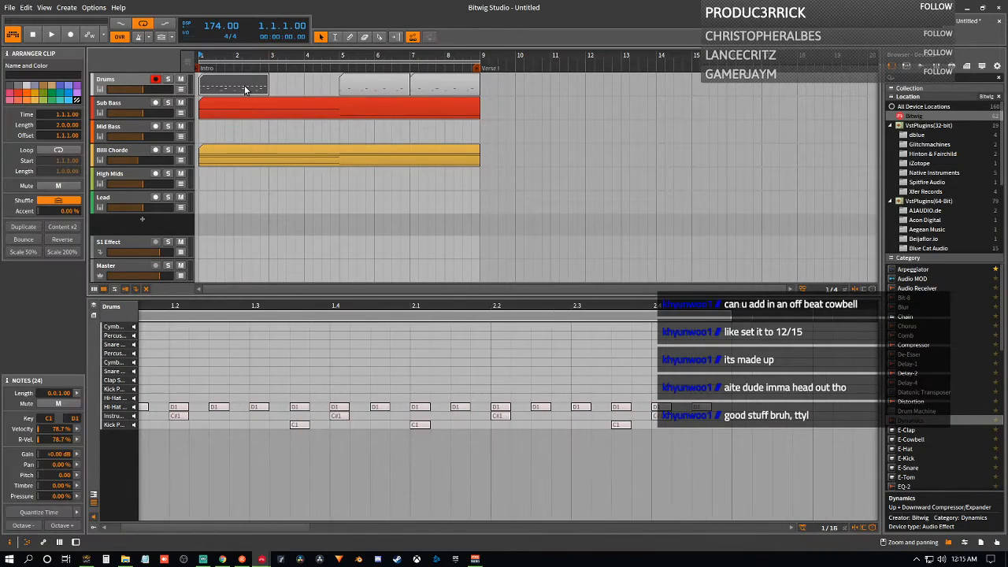
pyautogui.hotkey('ctrl', 'd')
# - Replace the drum clips at bars 5 and 7 with two duplicates of the hi-hat clip at bar 3
pyautogui.click(368, 91)
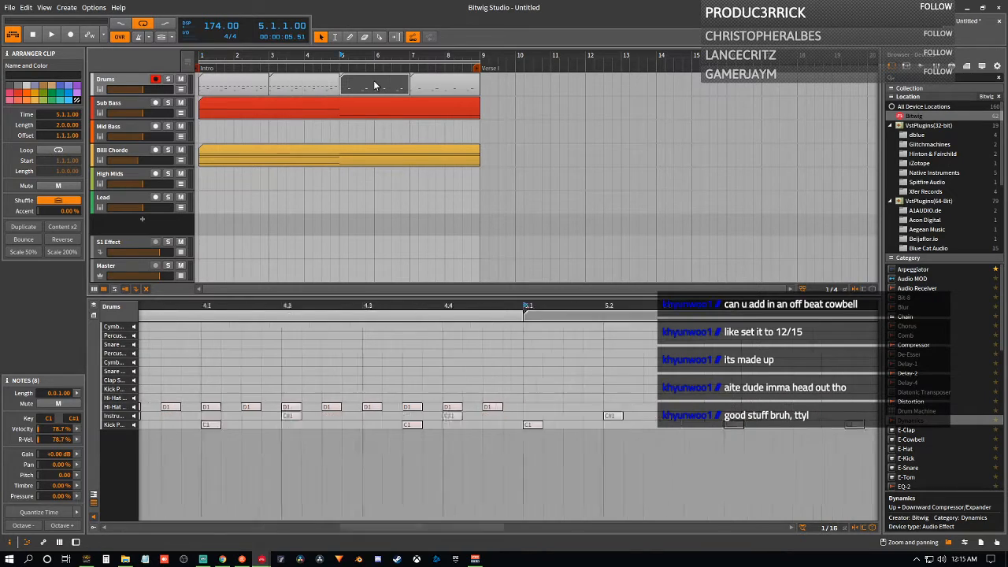
pyautogui.press('Delete')
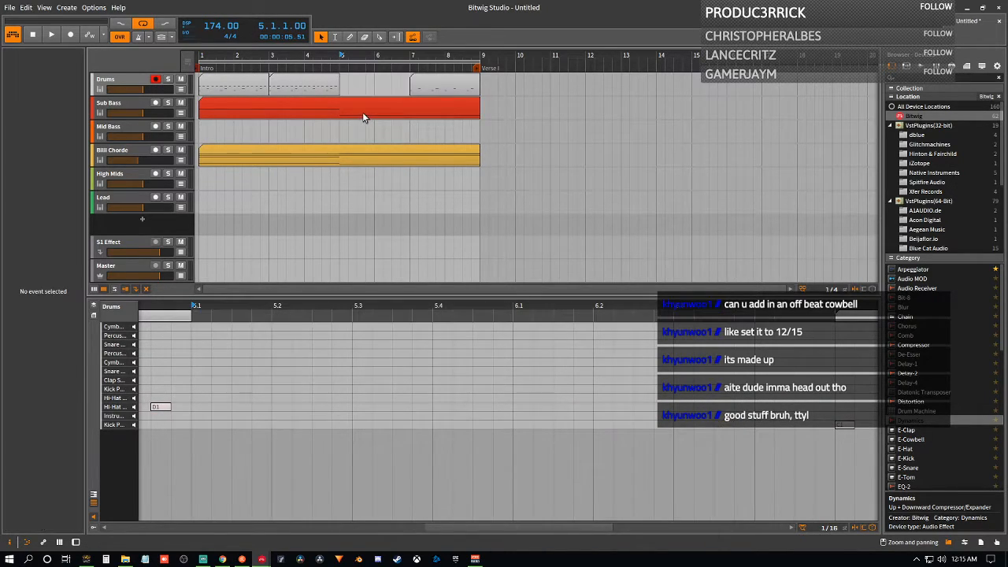
pyautogui.click(444, 87)
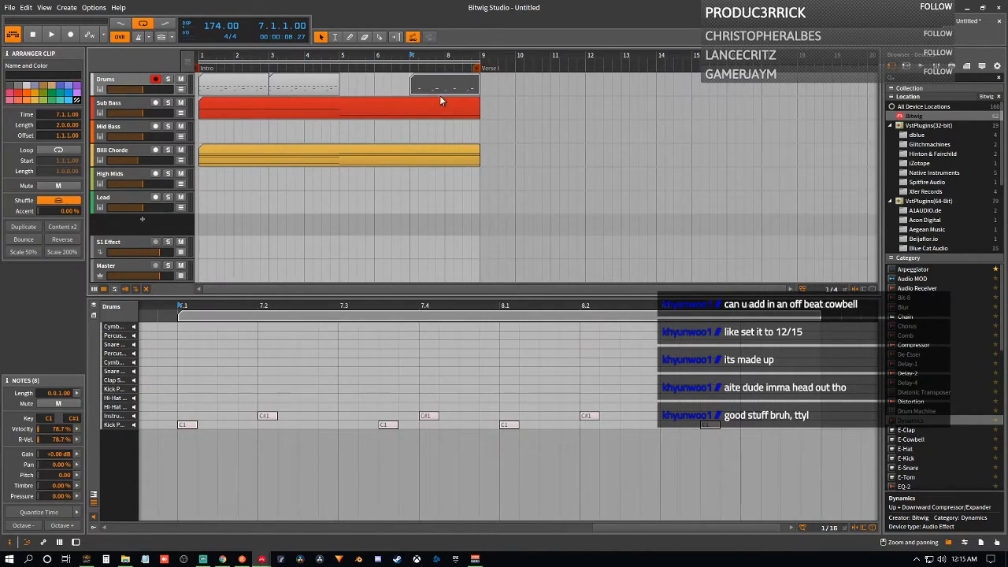
pyautogui.press('Delete')
pyautogui.click(306, 82)
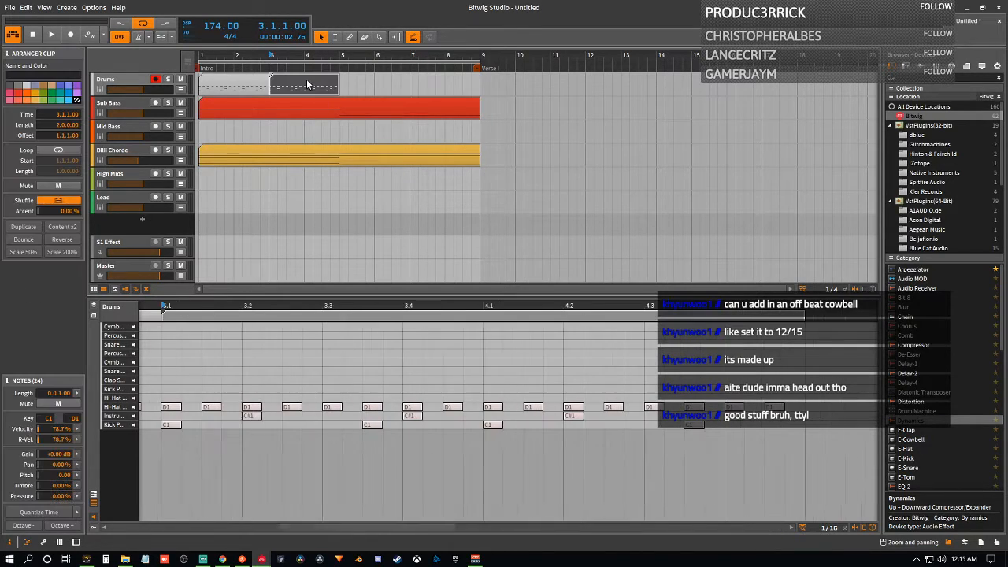
pyautogui.hotkey('ctrl', 'd')
pyautogui.hotkey('ctrl', 'd')
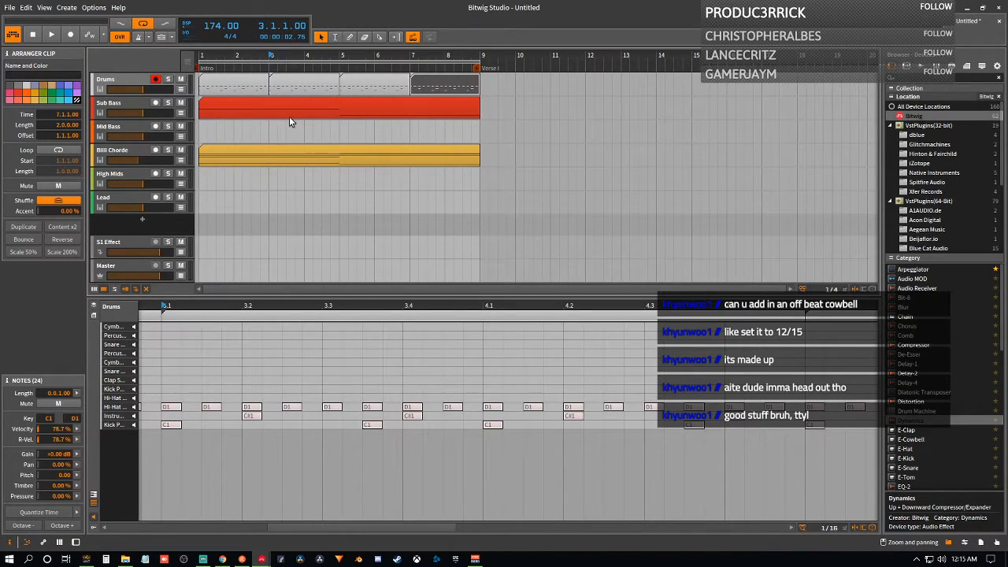
# - Play the eight-bar loop from the start to check the drums with hi-hats against the bass and chords
pyautogui.click(33, 34)
pyautogui.click(51, 34)
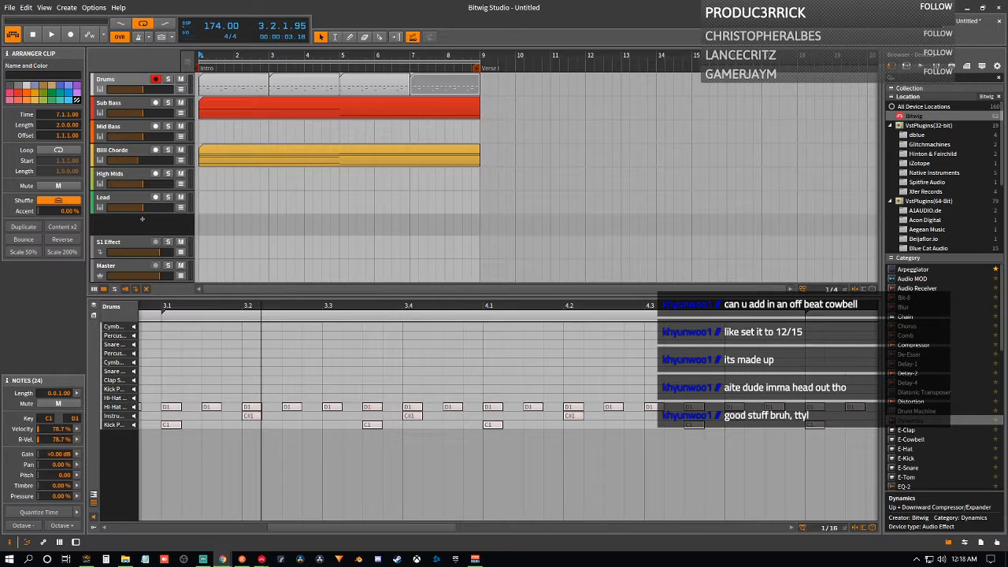
pyautogui.click(50, 35)
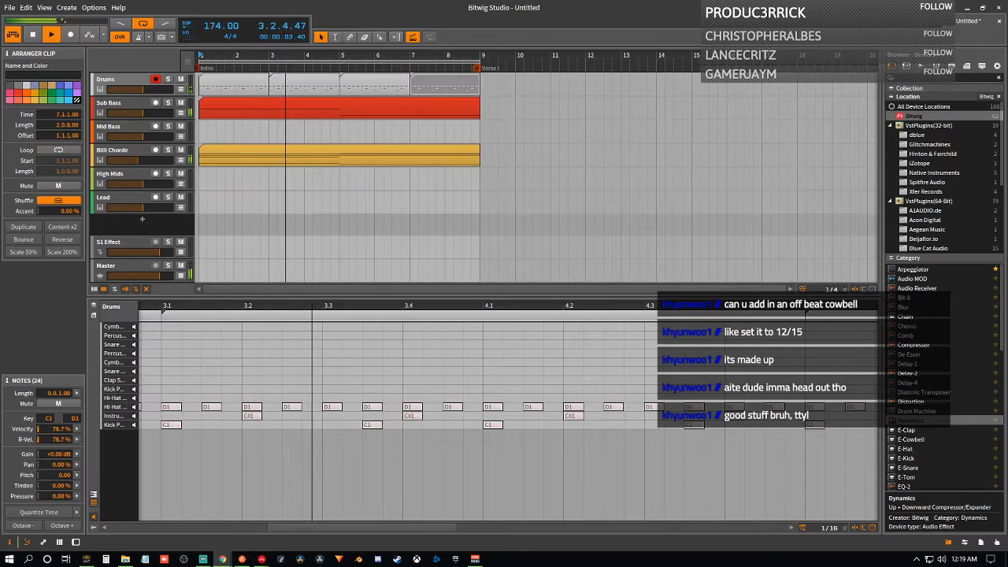
# - Stop playback, switch to Freesound in the browser, and preview rain recordings such as Rain Drips, Light Rain.mp3 and Rain-Atmo.WAV
pyautogui.press('space')
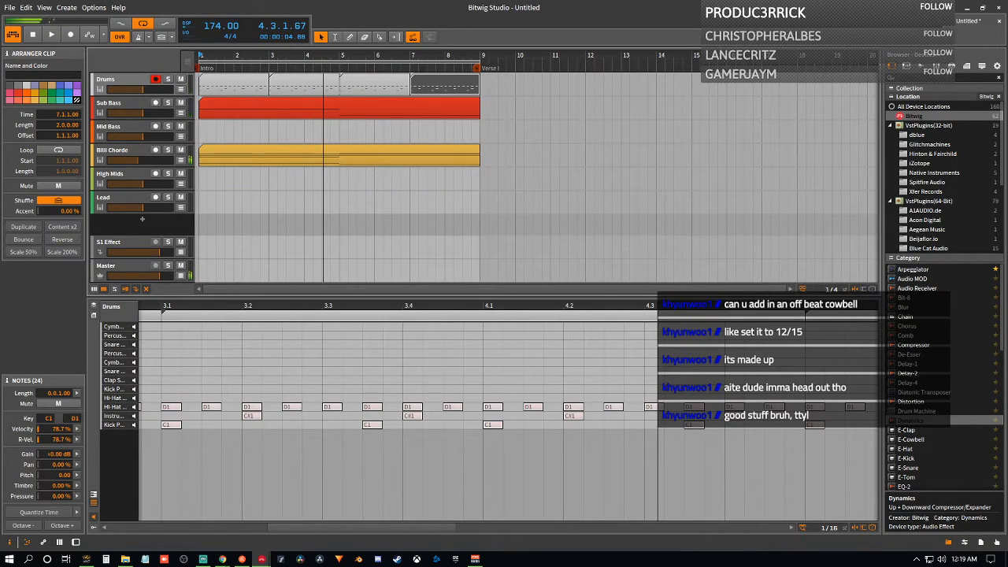
pyautogui.hotkey('alt', 'Tab')
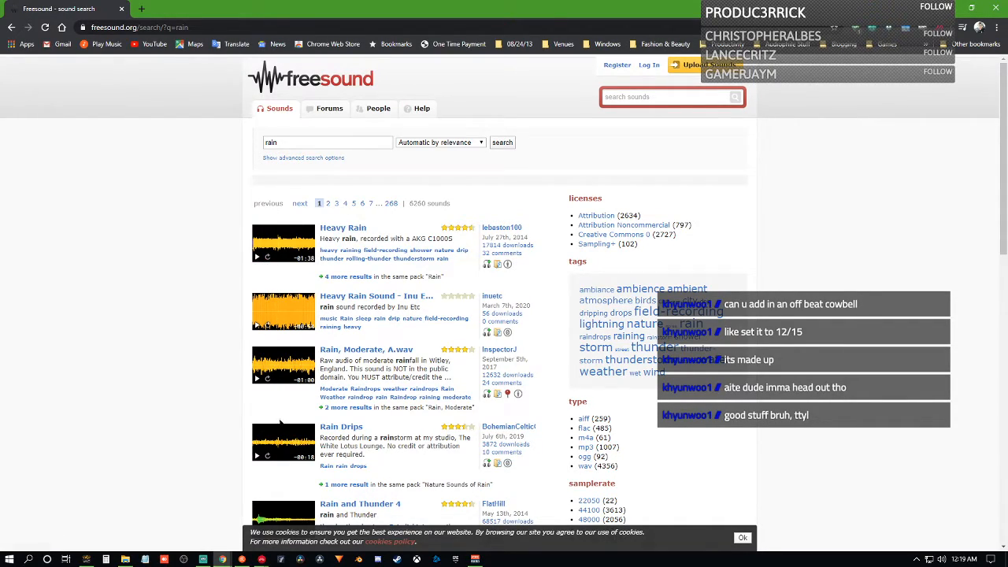
pyautogui.scroll(-2, 280, 423)
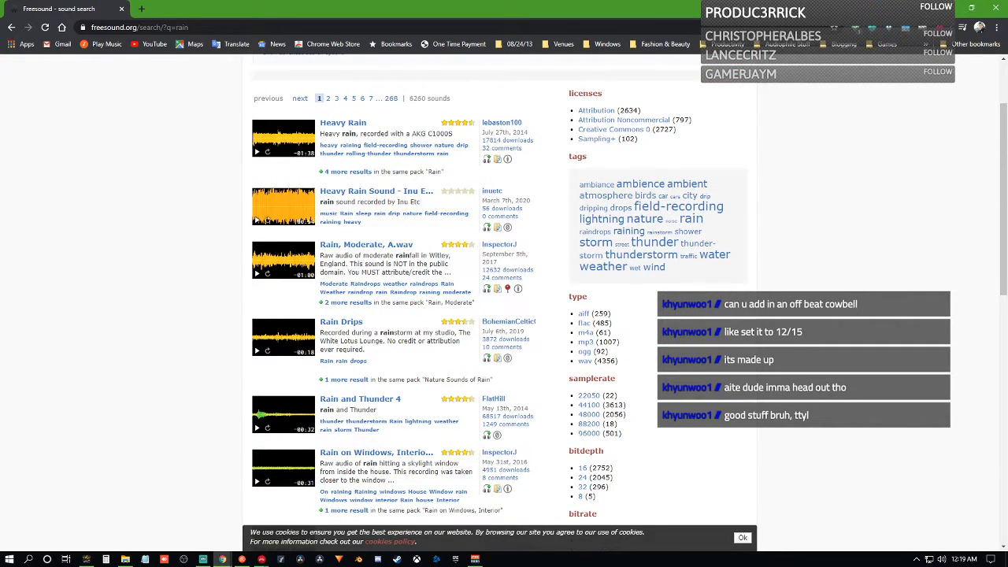
pyautogui.click(257, 352)
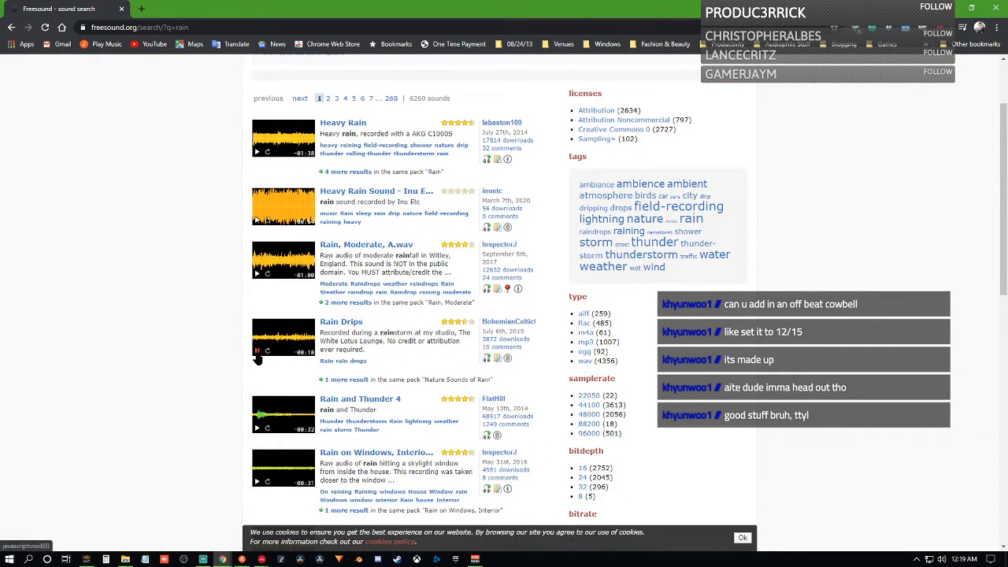
pyautogui.click(257, 354)
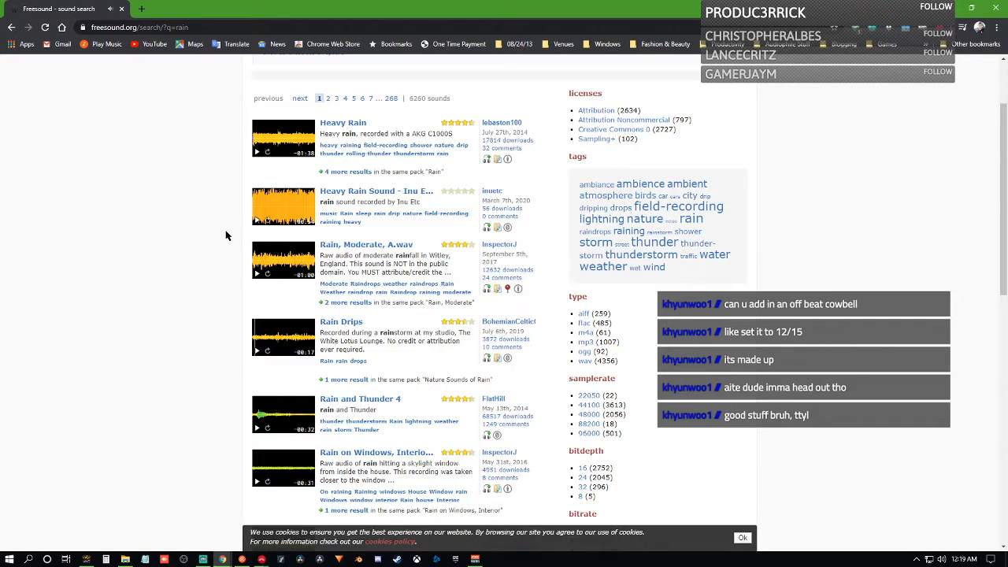
pyautogui.scroll(-4, 238, 381)
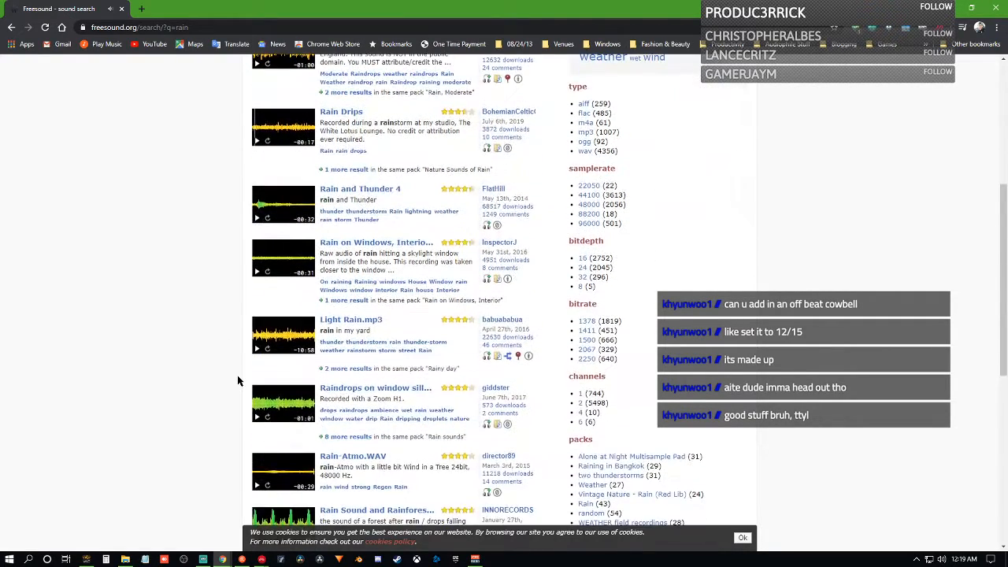
pyautogui.click(256, 351)
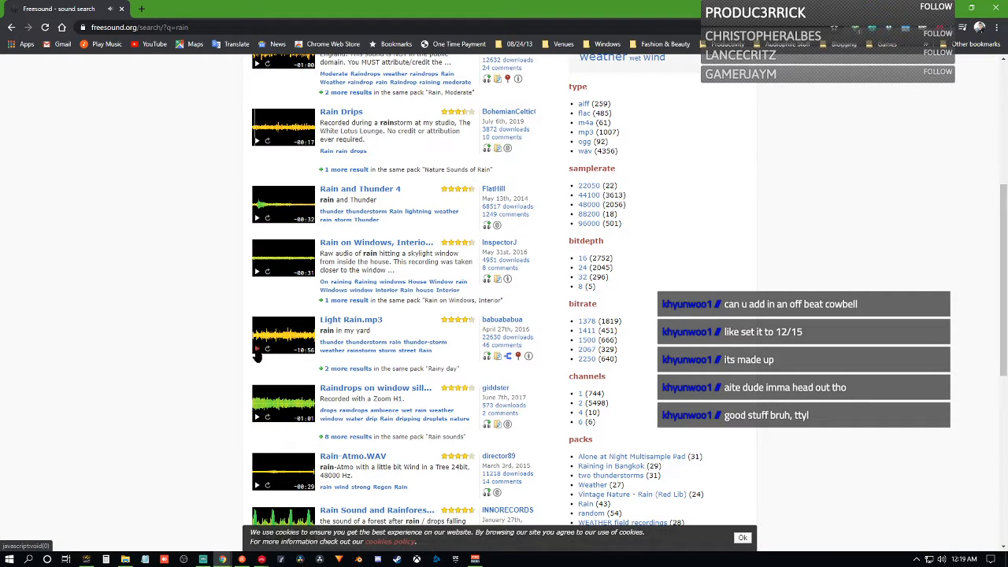
pyautogui.scroll(3, 255, 356)
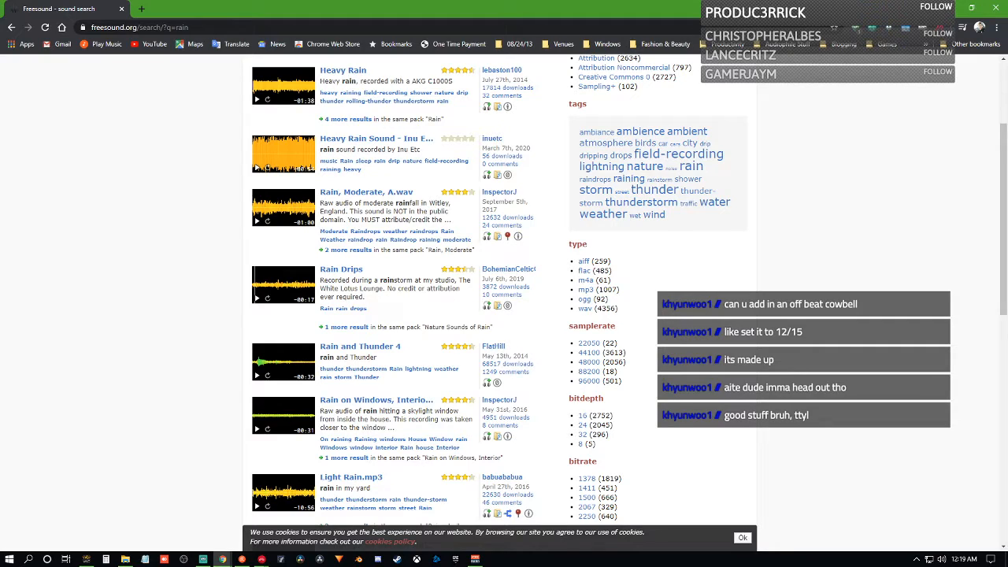
pyautogui.scroll(-5, 299, 378)
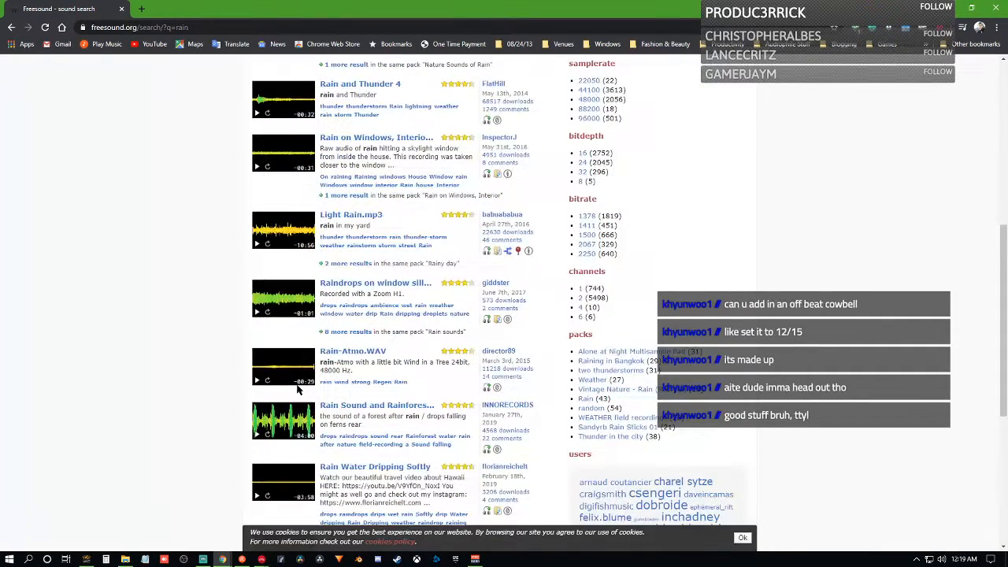
pyautogui.click(257, 383)
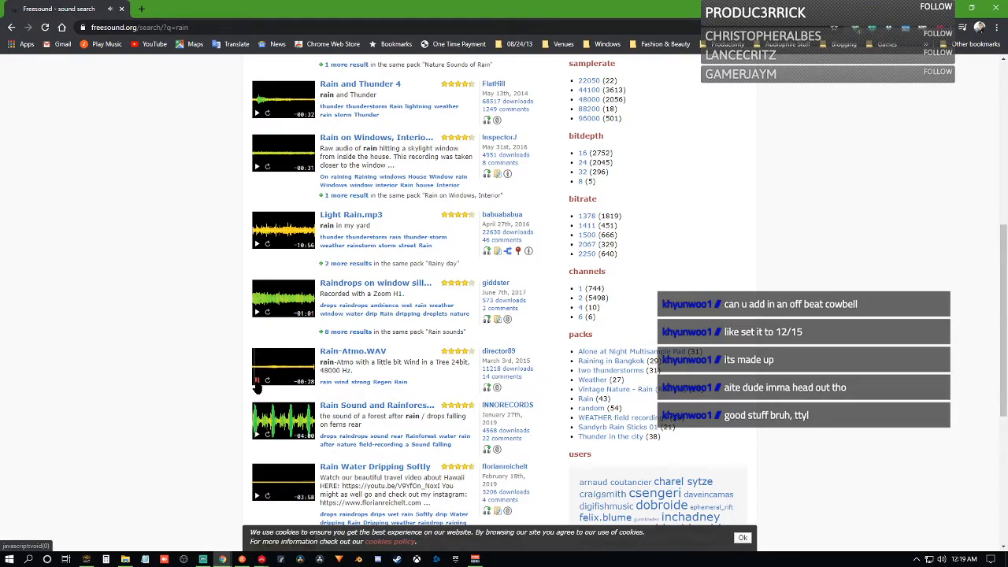
pyautogui.scroll(8, 293, 394)
pyautogui.scroll(-7, 296, 401)
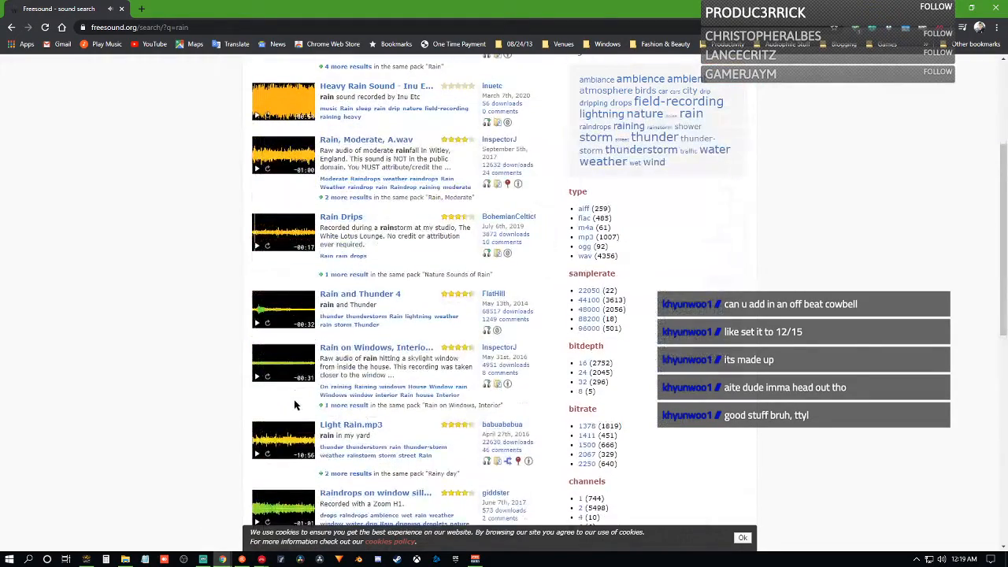
pyautogui.scroll(7, 300, 404)
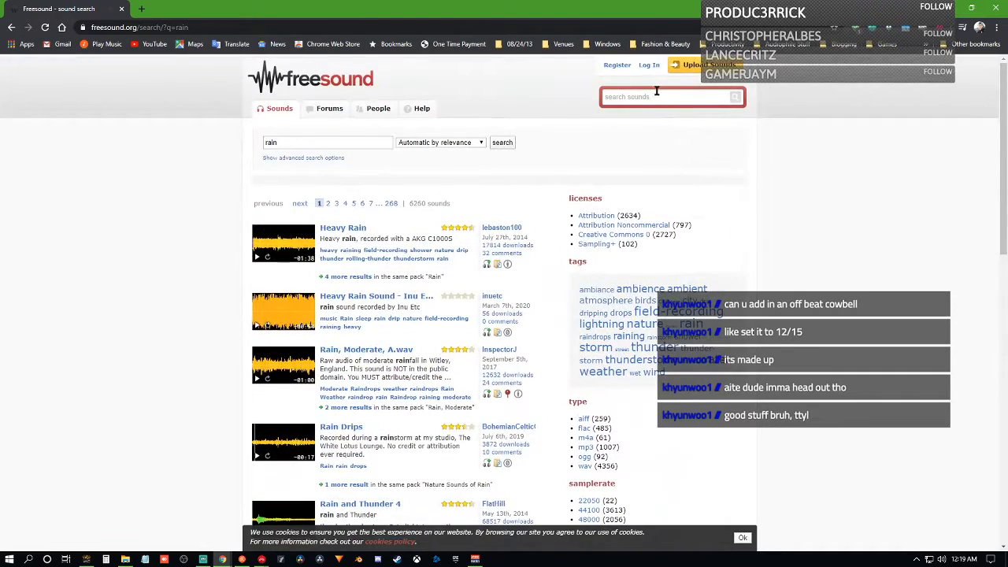
# - Search Freesound for birds and preview Birds Singing 03.wav and the Spring Birds Raw recording
pyautogui.doubleClick(335, 146)
pyautogui.write('bl')
pyautogui.write('rds')
pyautogui.press('Return')
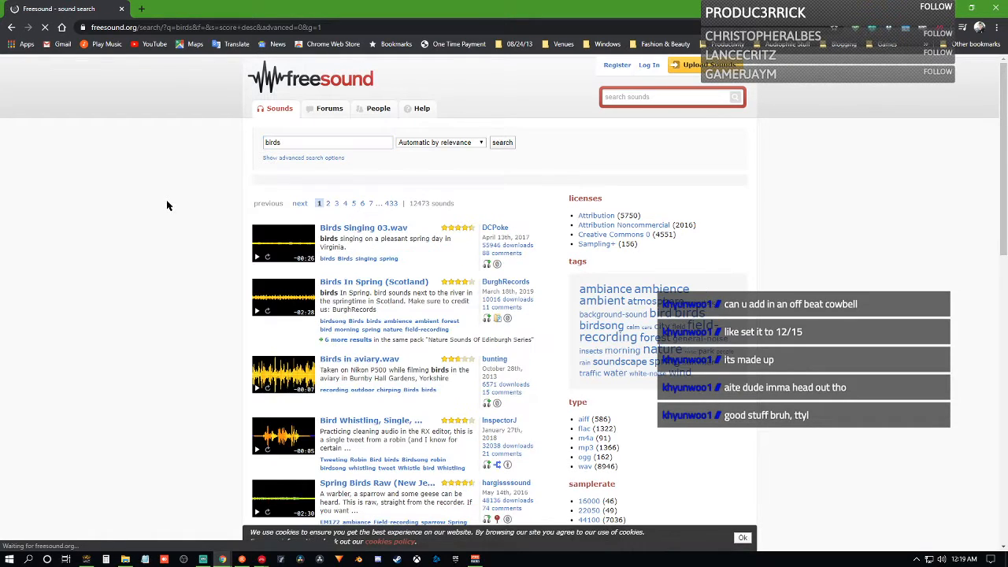
pyautogui.click(256, 259)
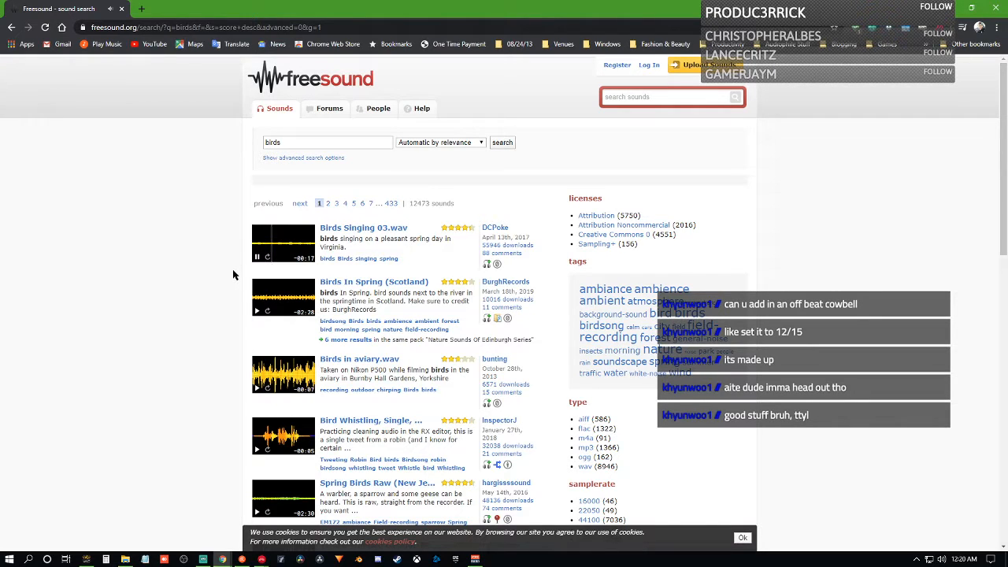
pyautogui.scroll(-3, 249, 323)
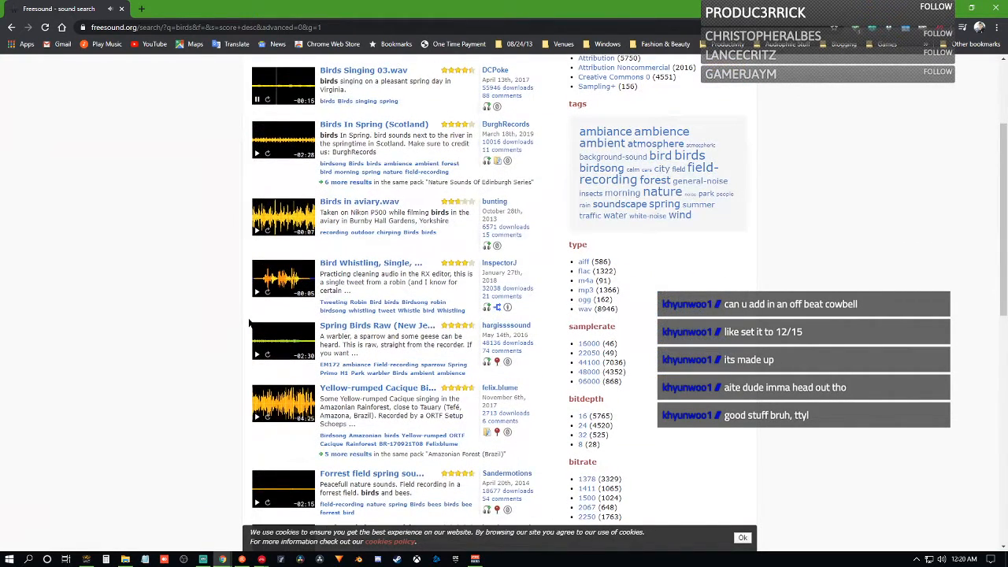
pyautogui.scroll(2, 249, 315)
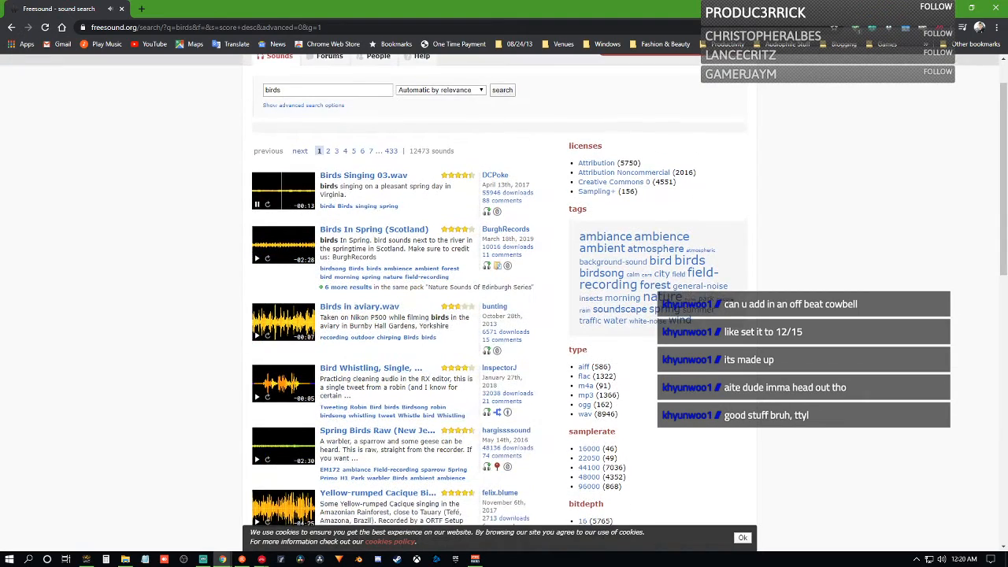
pyautogui.scroll(-2, 196, 370)
pyautogui.click(257, 356)
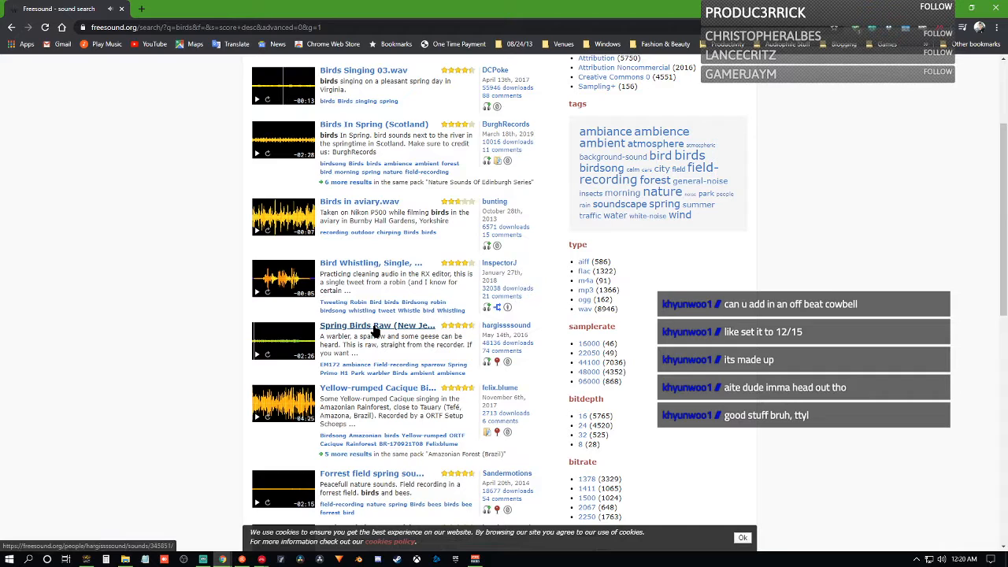
# - Save the Spring Birds Raw WAV file into the Atmosphere folder inside the Freesound samples folder
pyautogui.hotkey('alt', 'Tab')
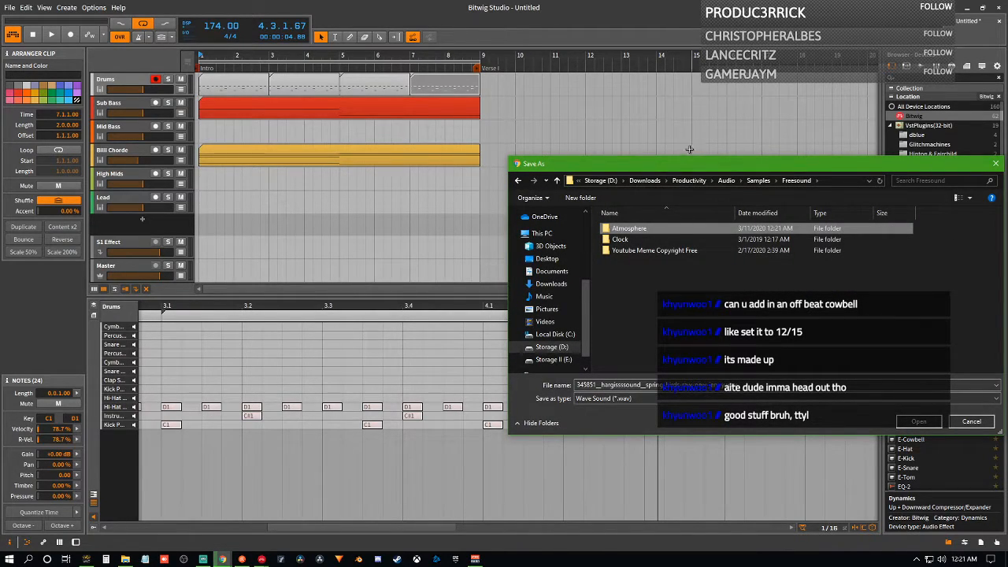
pyautogui.moveTo(675, 164); pyautogui.dragTo(551, 130)
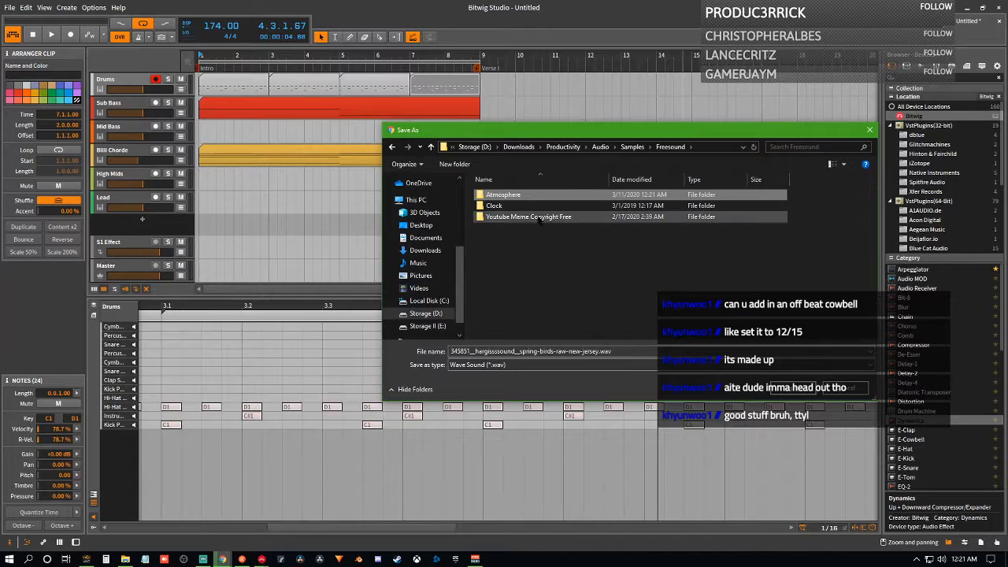
pyautogui.doubleClick(529, 198)
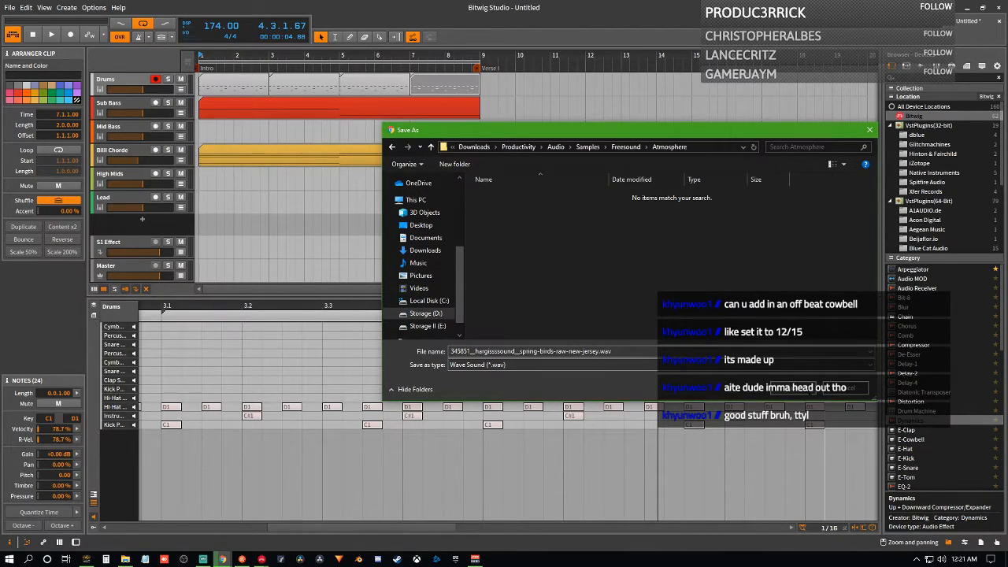
pyautogui.click(780, 388)
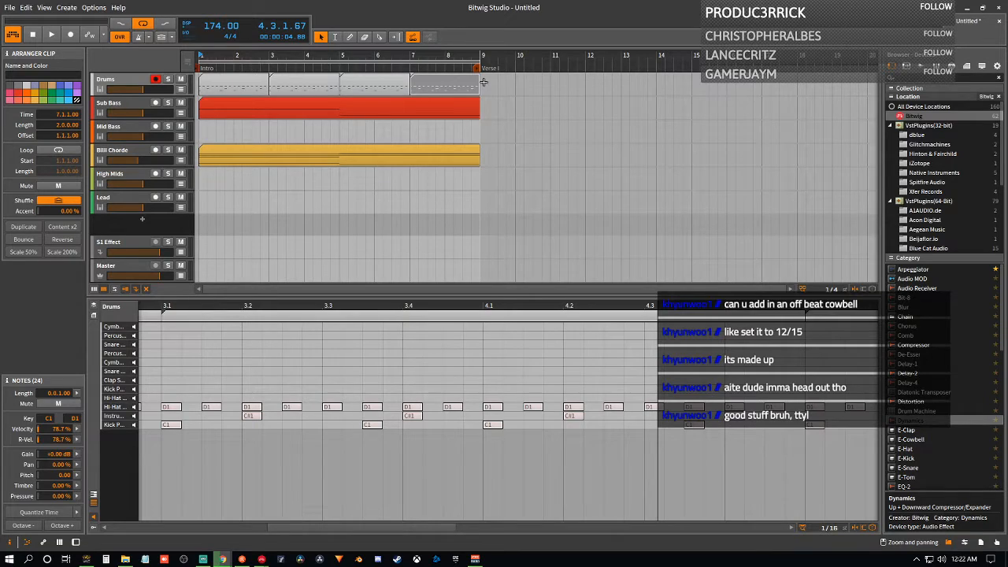
# - Move all four drum clips from bar 1 to bar 9 at Verse I, and play the intro without drums
pyautogui.moveTo(483, 83); pyautogui.dragTo(209, 92)
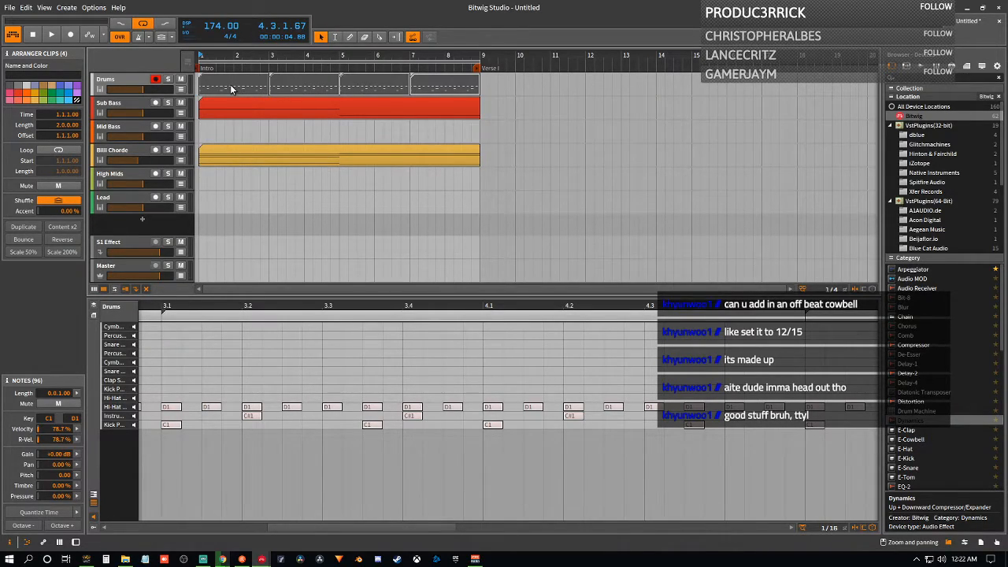
pyautogui.moveTo(214, 85); pyautogui.dragTo(493, 80)
pyautogui.press('space')
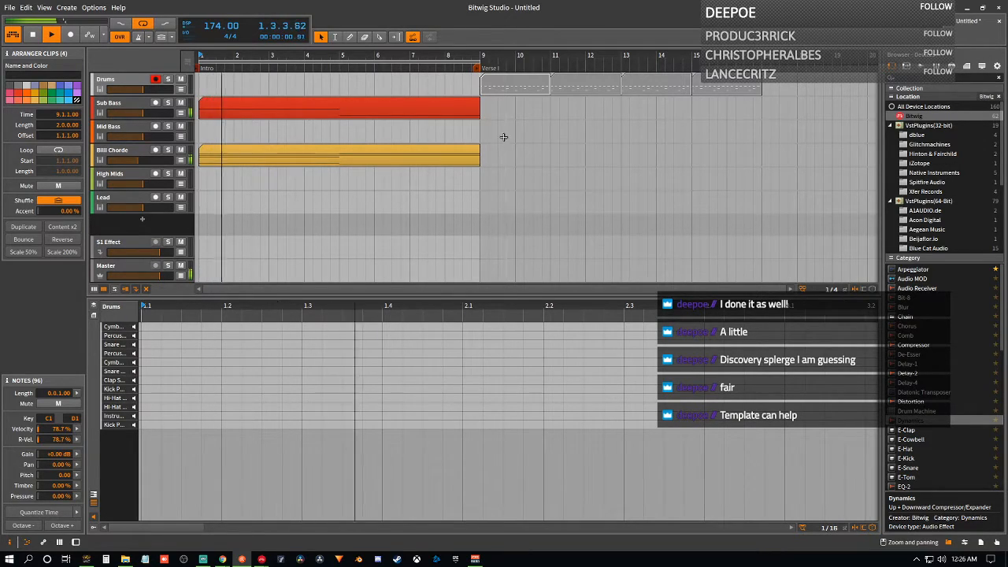
pyautogui.moveTo(290, 292); pyautogui.dragTo(290, 457)
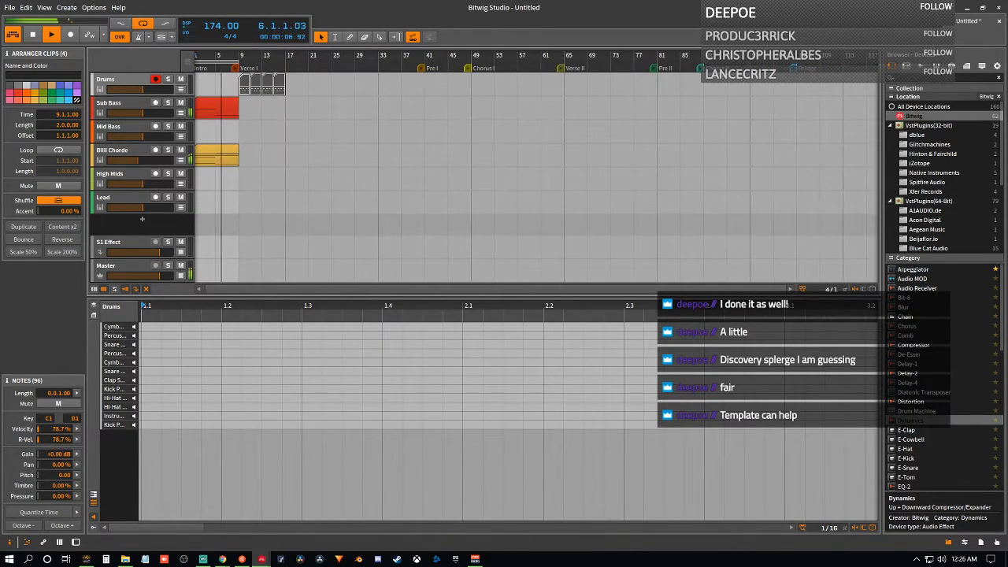
pyautogui.moveTo(482, 290); pyautogui.dragTo(475, 290)
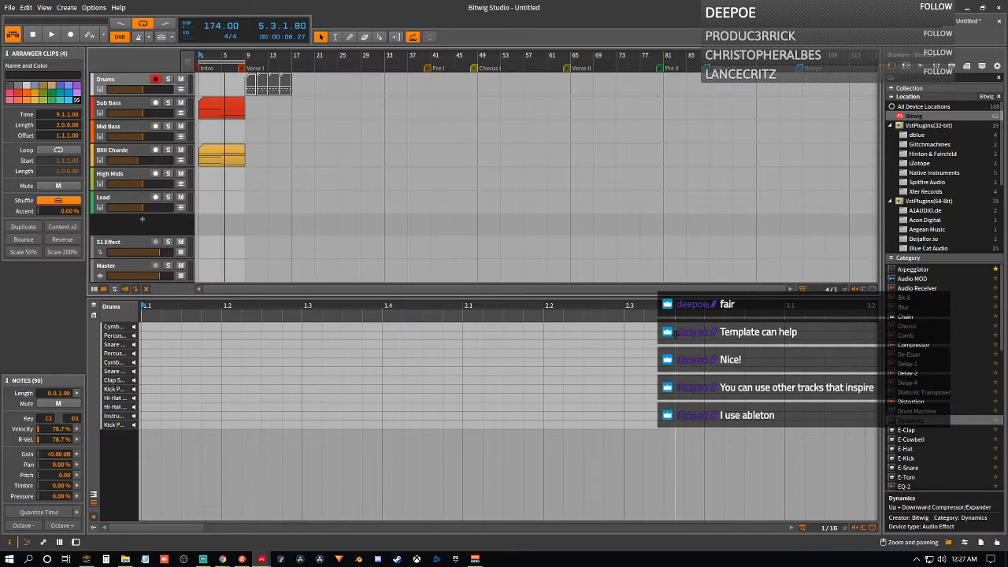
# - Show the mixer below the arranger, and look at the second-display window with the clip launcher before putting it back
pyautogui.click(59, 542)
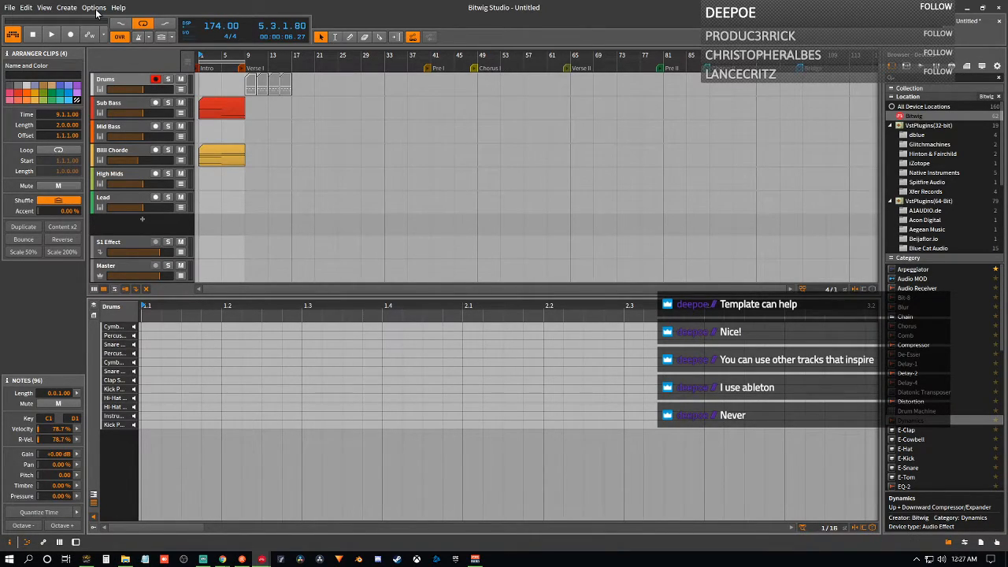
pyautogui.click(60, 542)
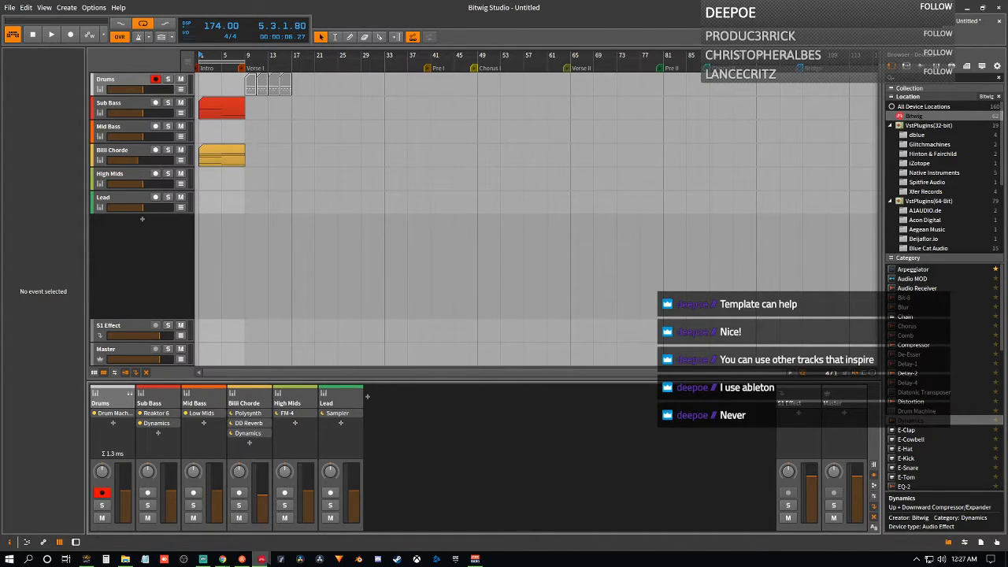
pyautogui.moveTo(261, 559)
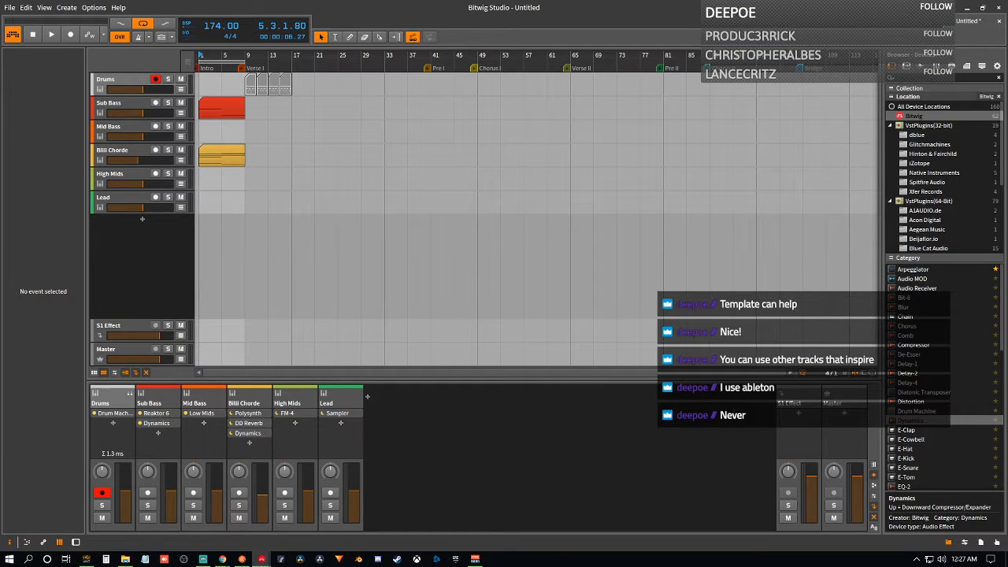
pyautogui.moveTo(1007, 118); pyautogui.dragTo(556, 4)
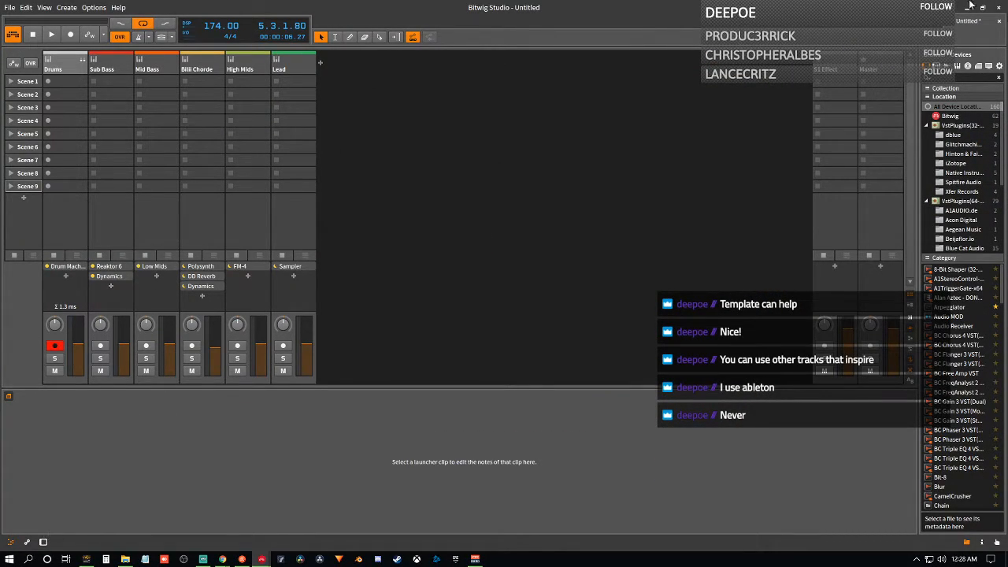
pyautogui.moveTo(551, 6); pyautogui.dragTo(1006, 88)
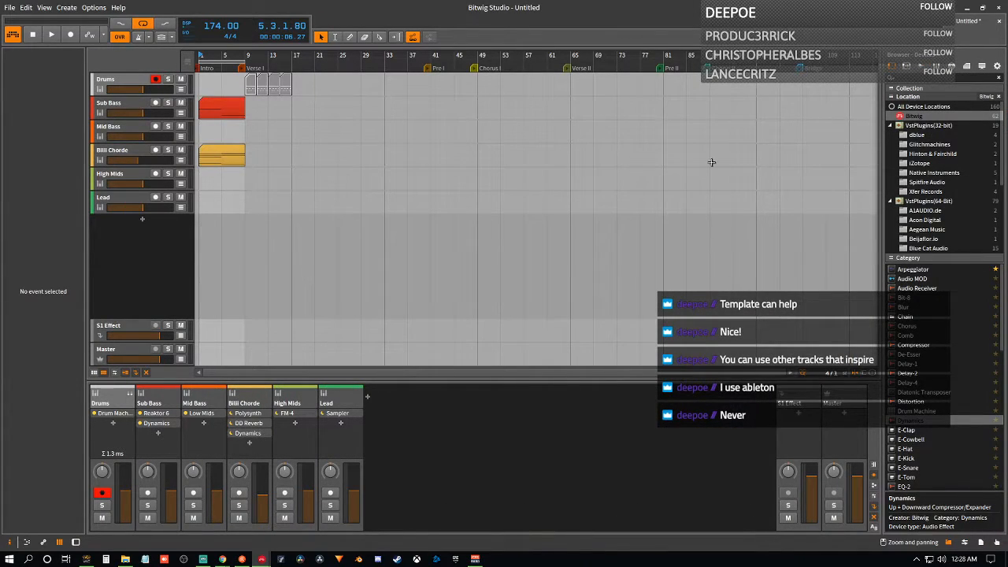
# - Change the display profile in the preferences to Single Display (Large)
pyautogui.click(94, 8)
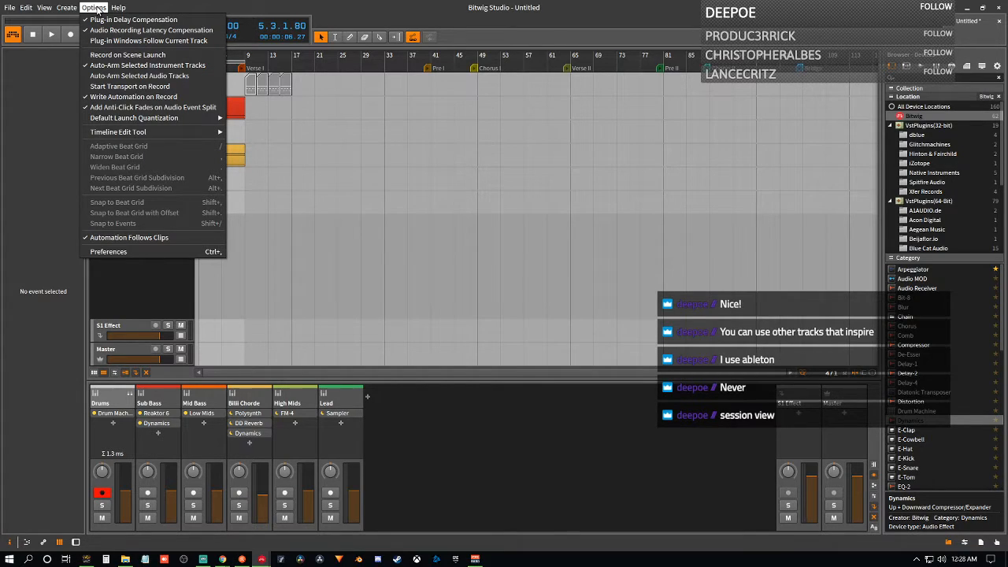
pyautogui.moveTo(66, 8)
pyautogui.click(163, 252)
pyautogui.click(423, 150)
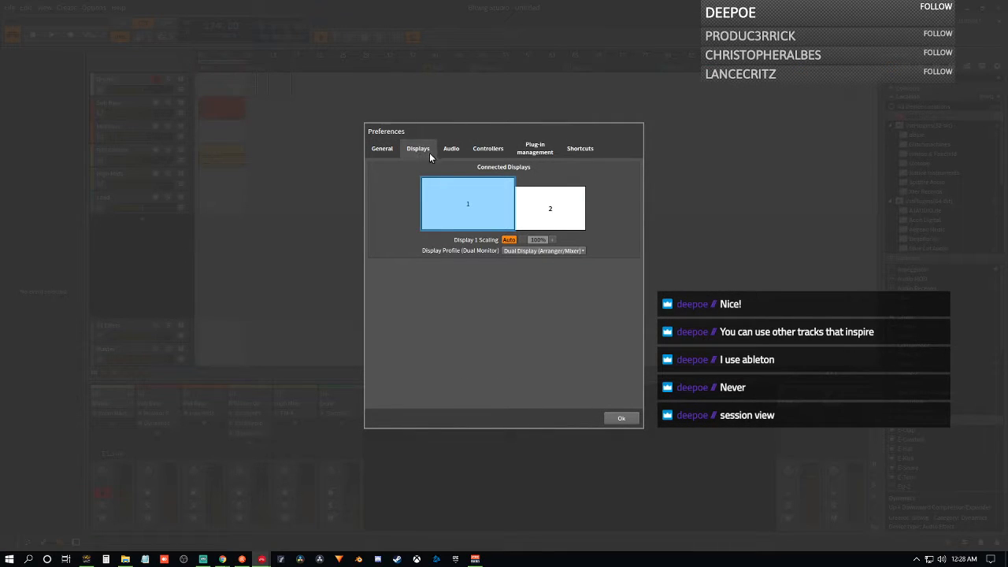
pyautogui.click(582, 251)
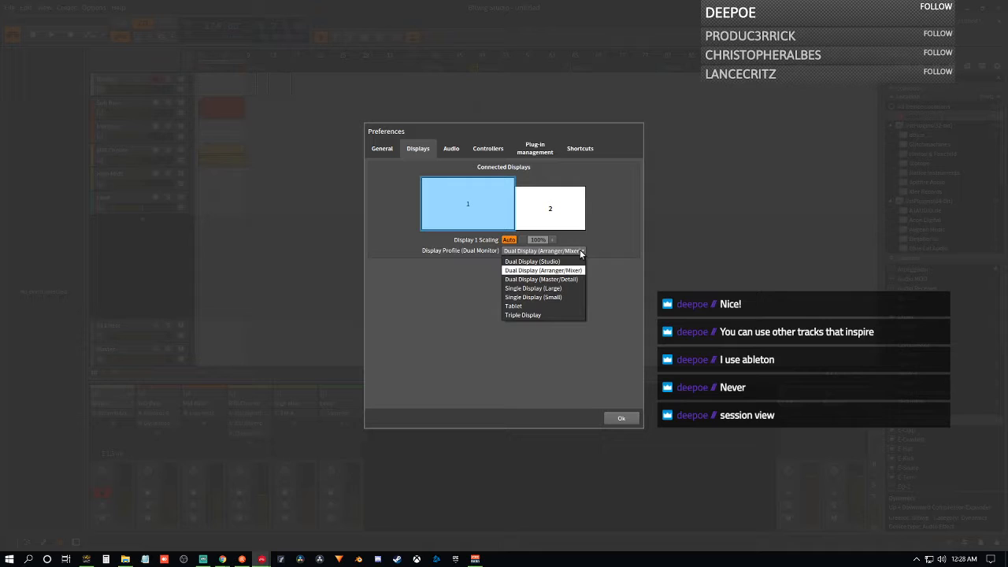
pyautogui.click(570, 290)
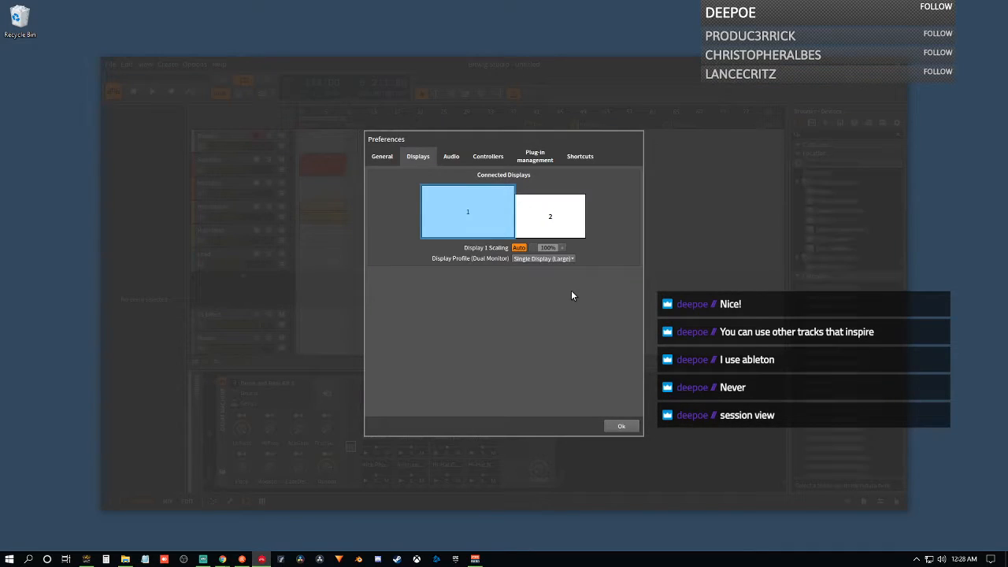
pyautogui.click(623, 425)
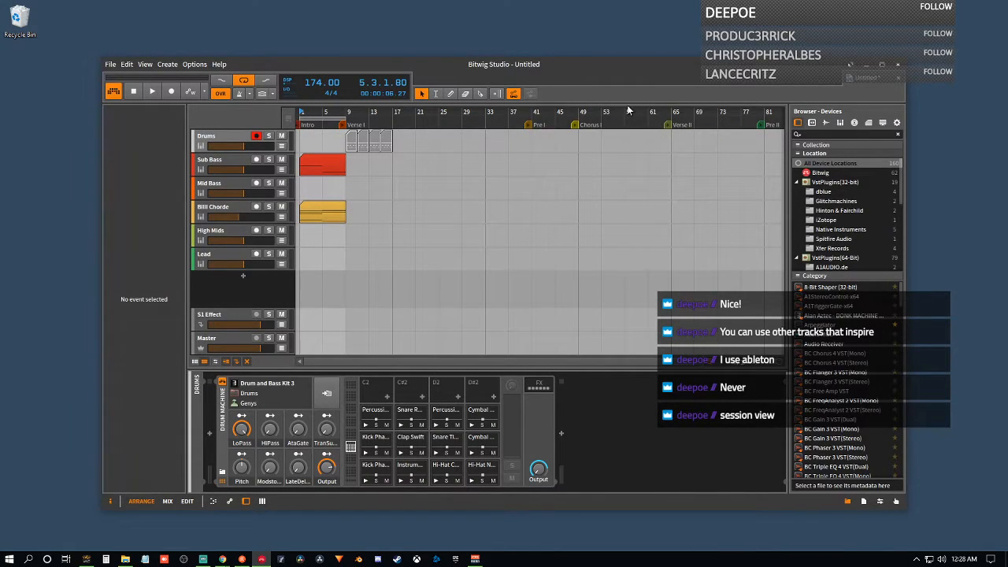
# - Maximize the project window, and look through the mix and edit layouts before returning to the arrange layout
pyautogui.doubleClick(579, 70)
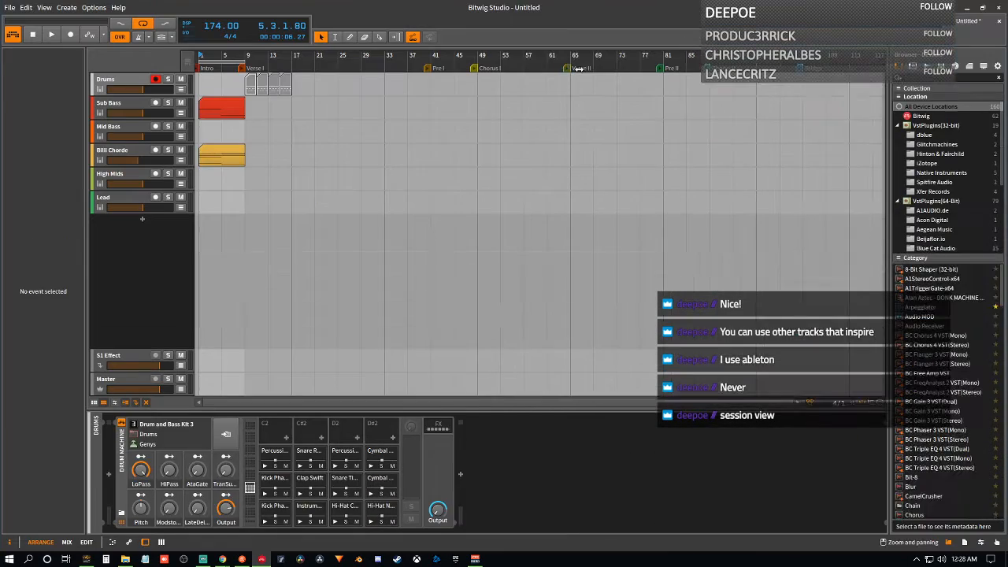
pyautogui.click(67, 542)
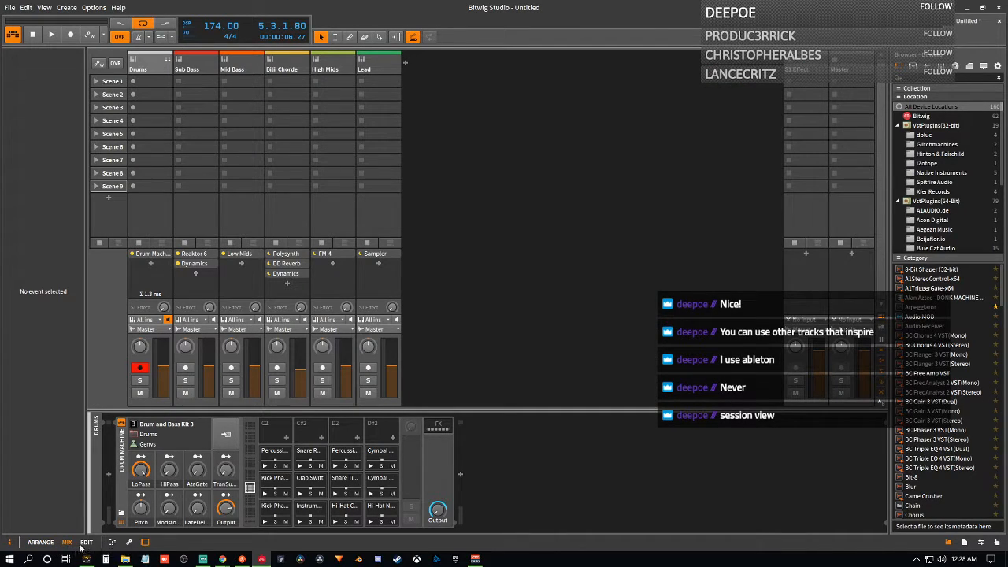
pyautogui.click(87, 541)
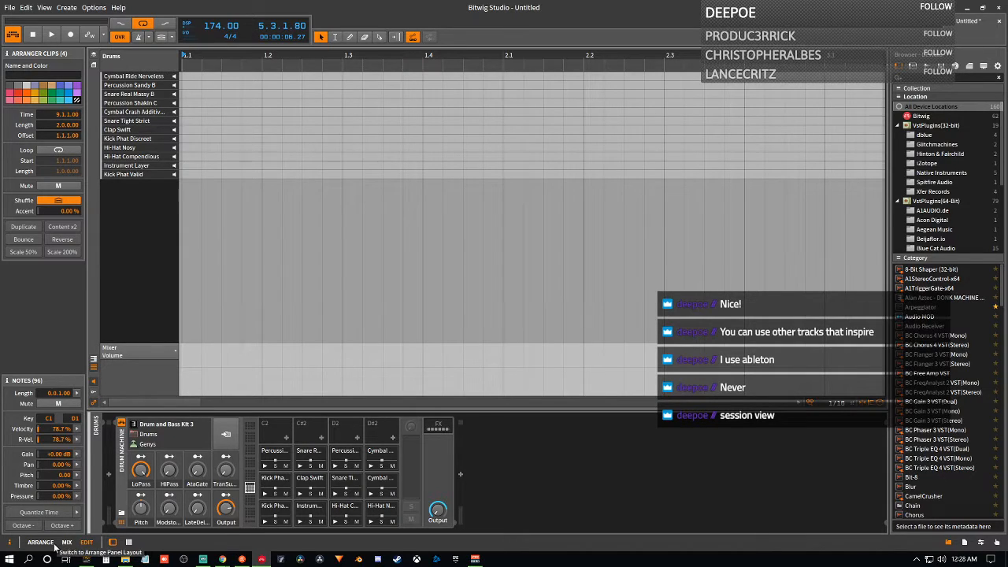
pyautogui.click(67, 542)
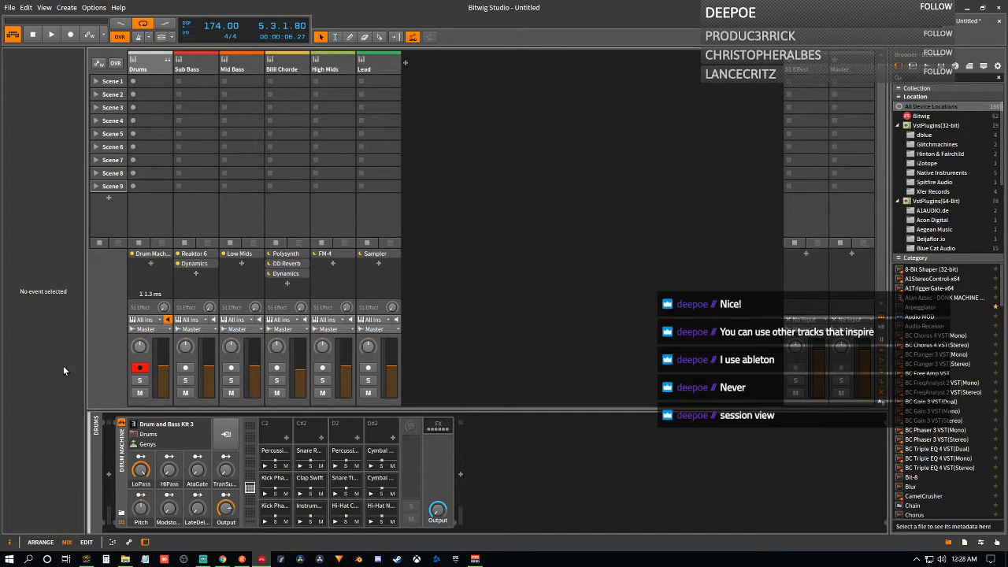
pyautogui.click(46, 542)
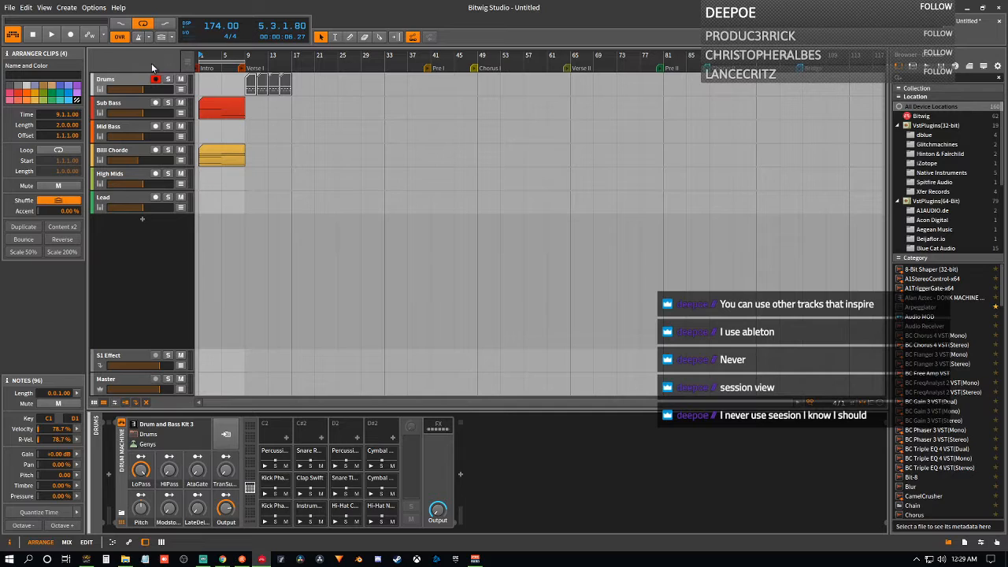
# - Select the Sub Bass track and widen the track header area beside the arranger timeline
pyautogui.click(123, 106)
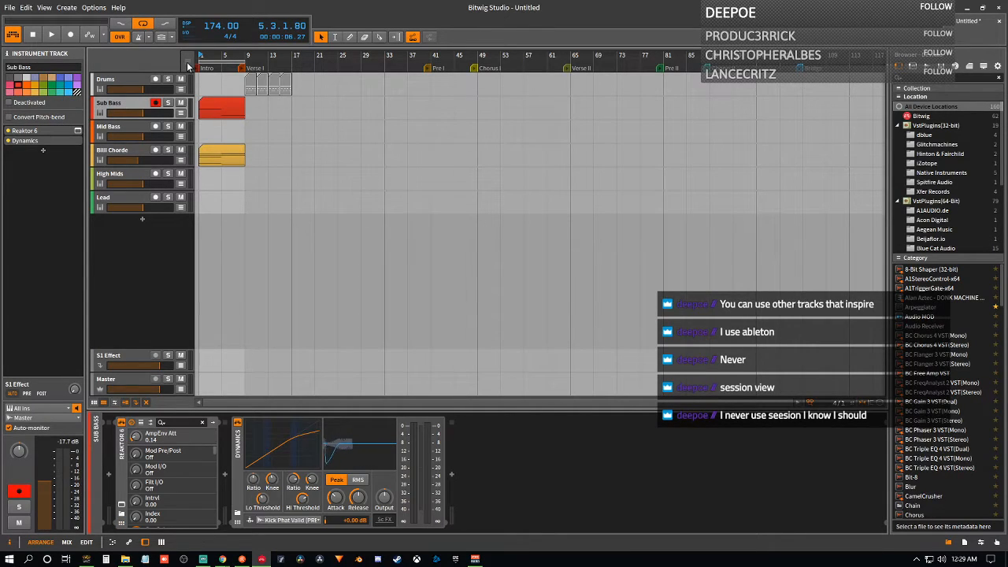
pyautogui.moveTo(192, 65); pyautogui.dragTo(259, 64)
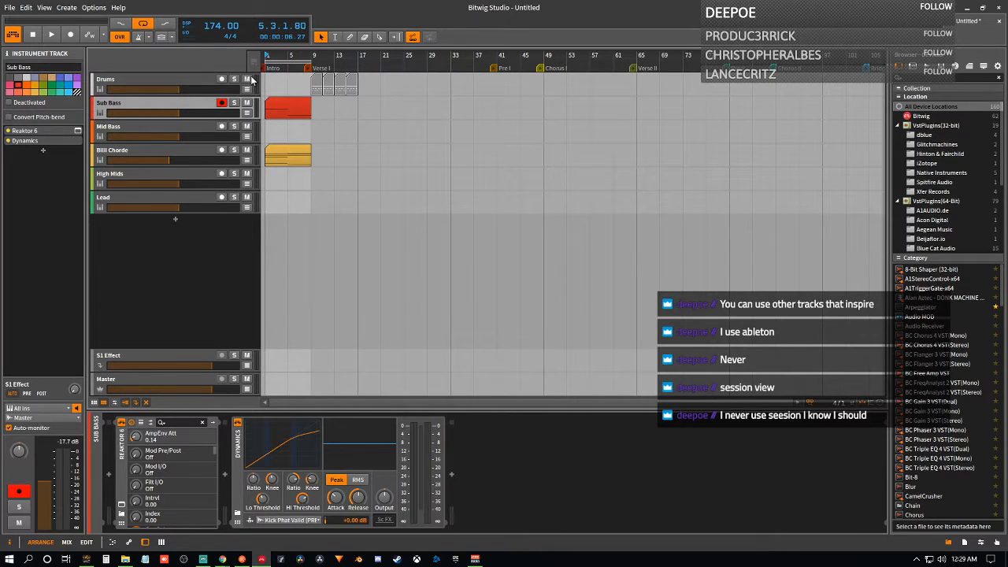
pyautogui.moveTo(259, 66); pyautogui.dragTo(221, 66)
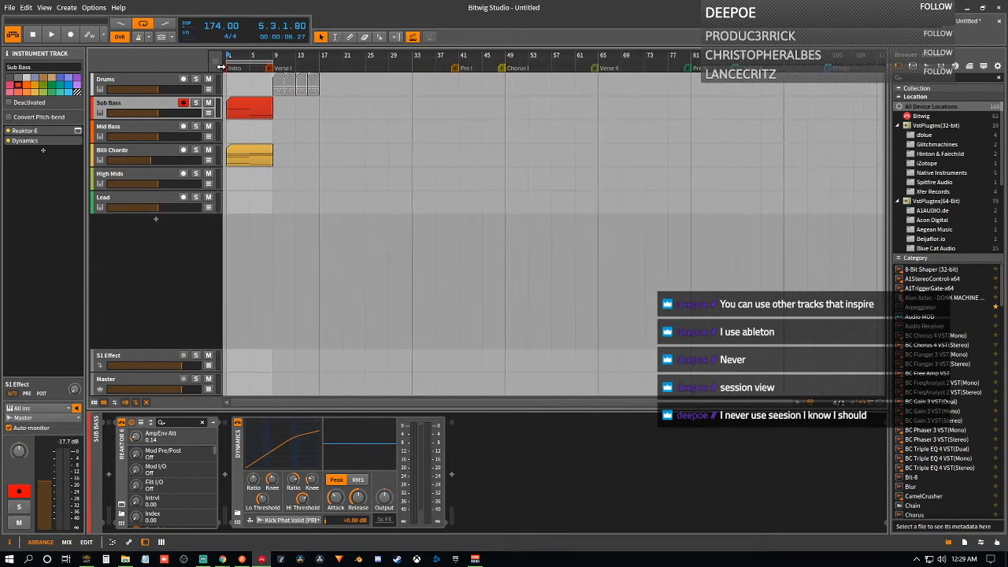
pyautogui.rightClick(198, 66)
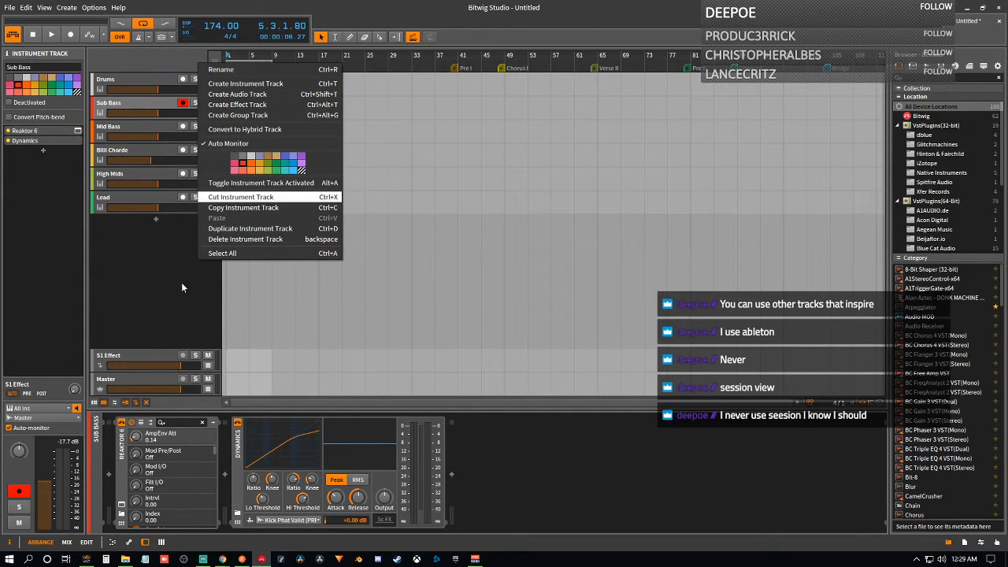
pyautogui.click(183, 314)
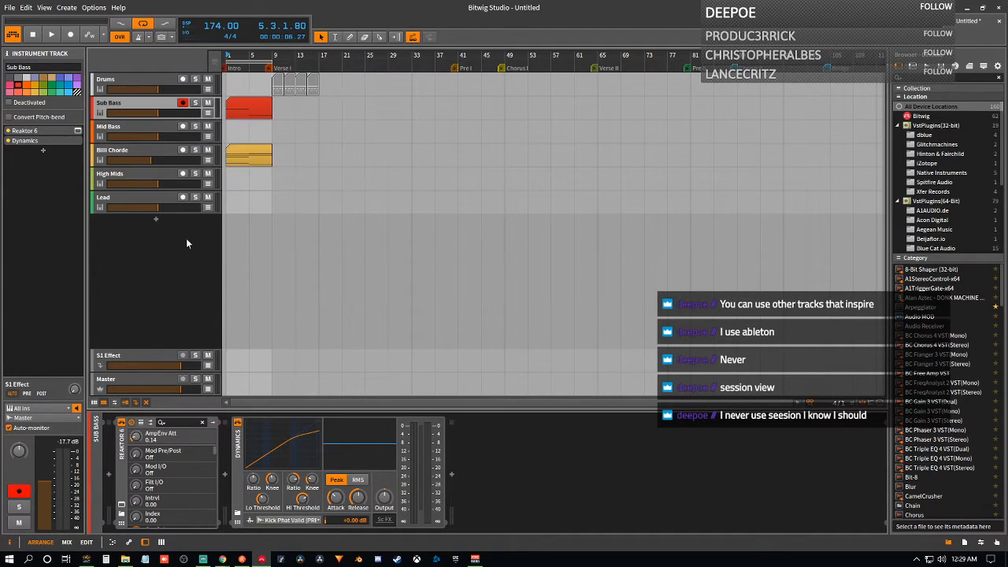
# - Look at the clip launcher scenes alongside the arranger timeline, and hide the launcher again
pyautogui.click(94, 403)
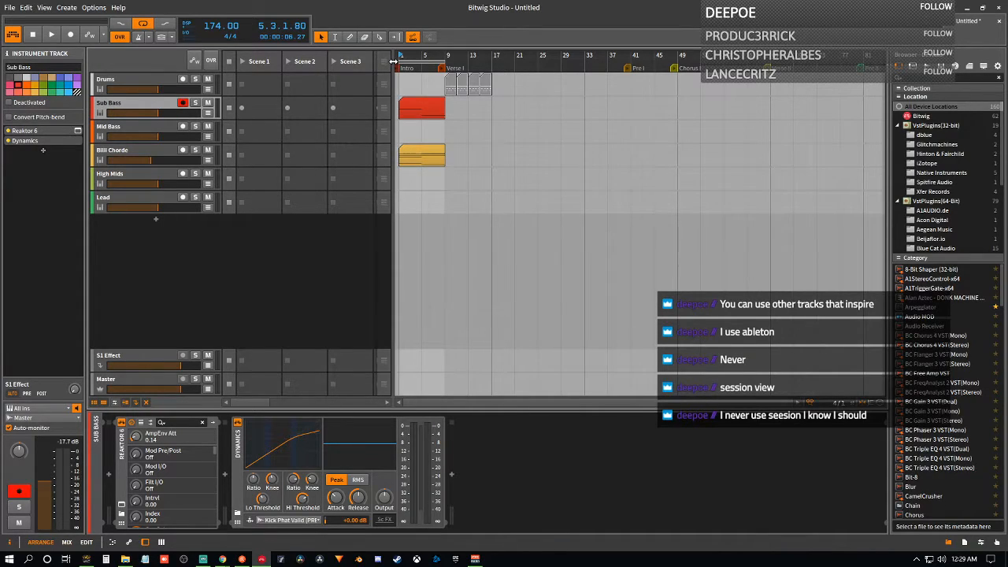
pyautogui.moveTo(391, 61); pyautogui.dragTo(404, 61)
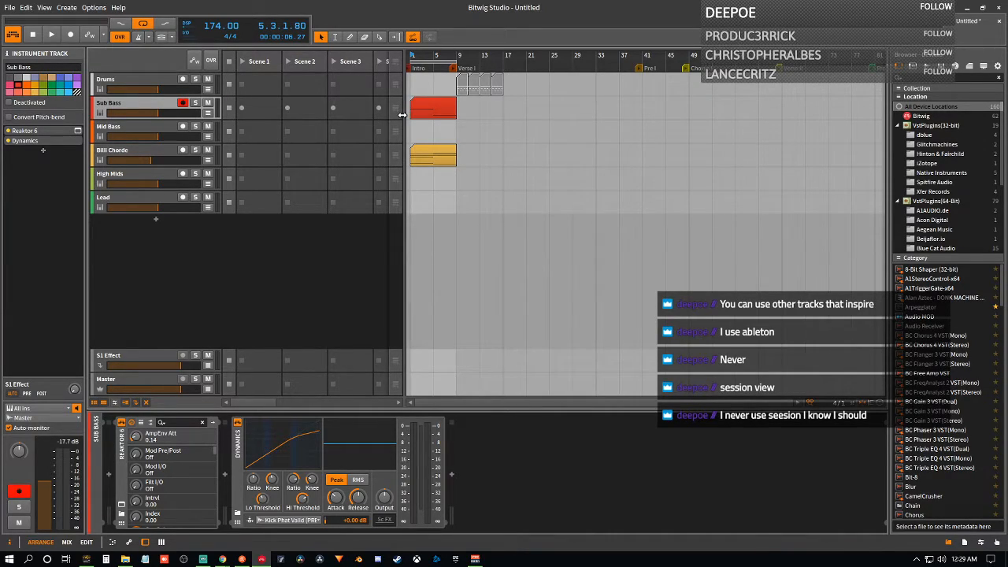
pyautogui.moveTo(250, 405)
pyautogui.mouseDown()
pyautogui.moveTo(350, 408)
pyautogui.moveTo(241, 406)
pyautogui.mouseUp()
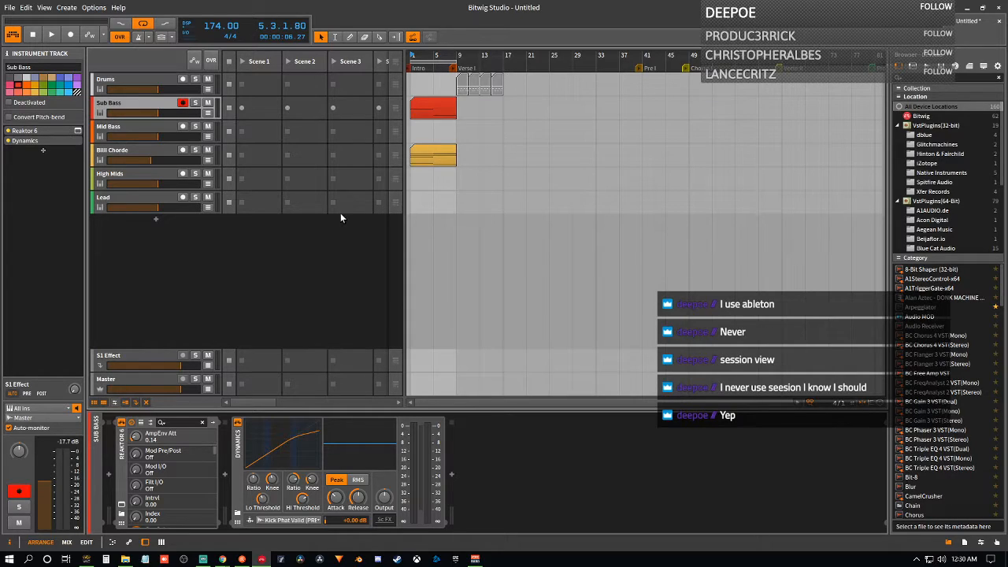
pyautogui.click(98, 405)
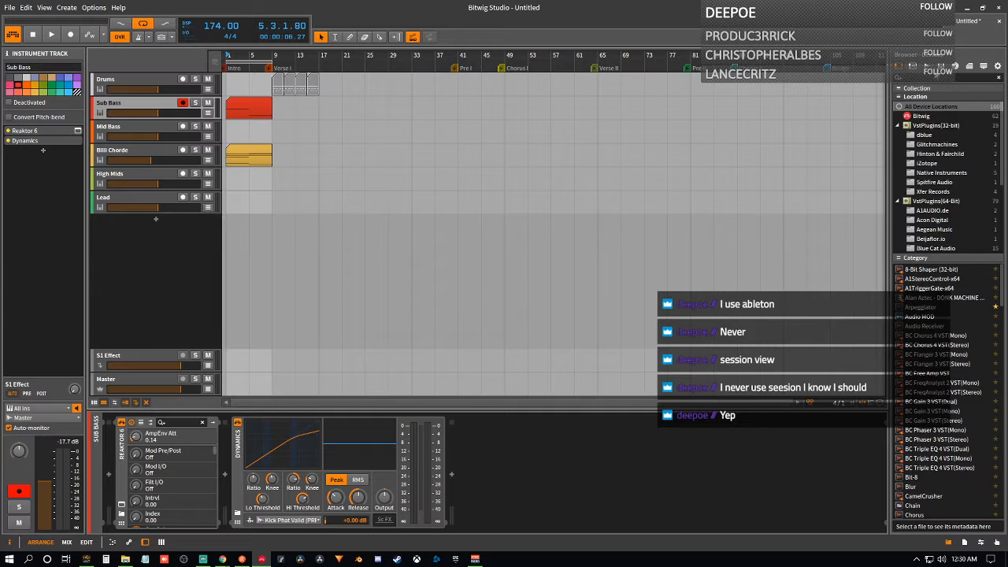
# - Switch the browser to its file view and expand the Downloads folder on the Storage (D:) drive
pyautogui.click(983, 67)
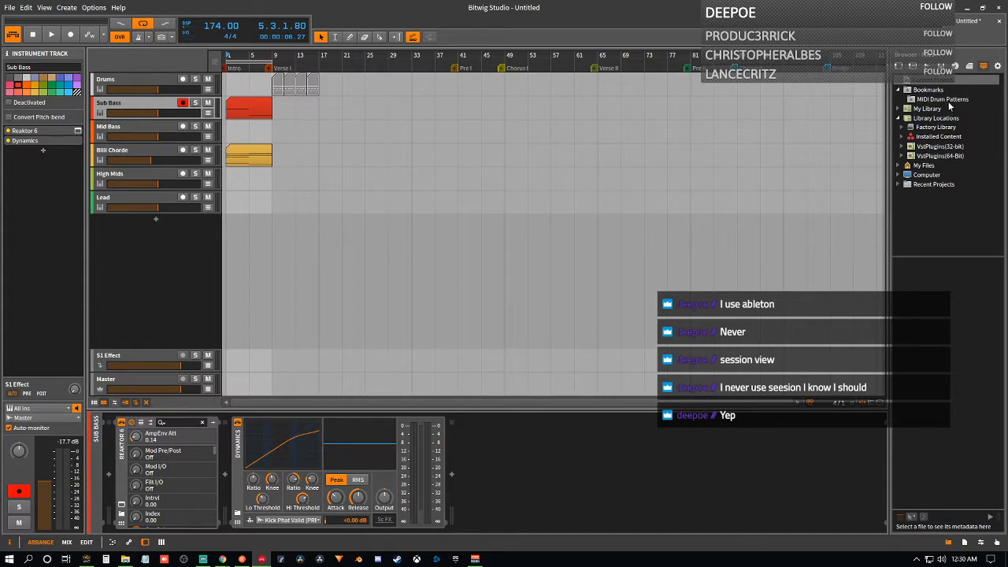
pyautogui.click(929, 90)
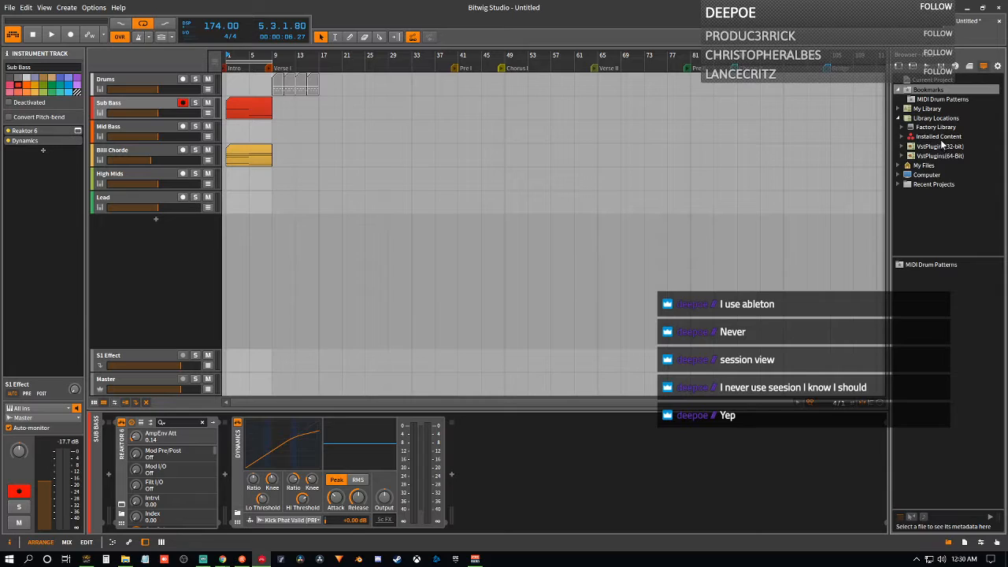
pyautogui.click(932, 108)
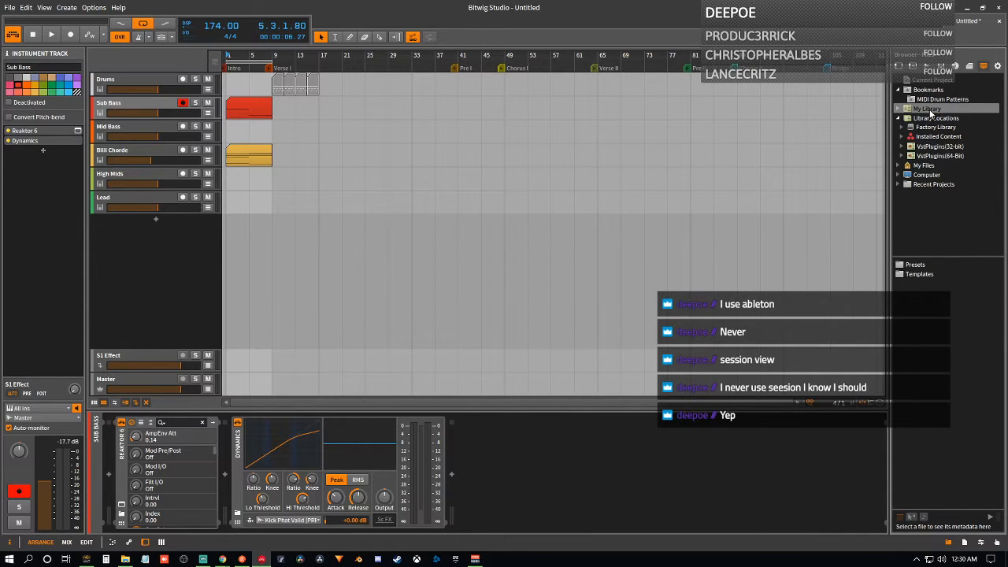
pyautogui.click(898, 177)
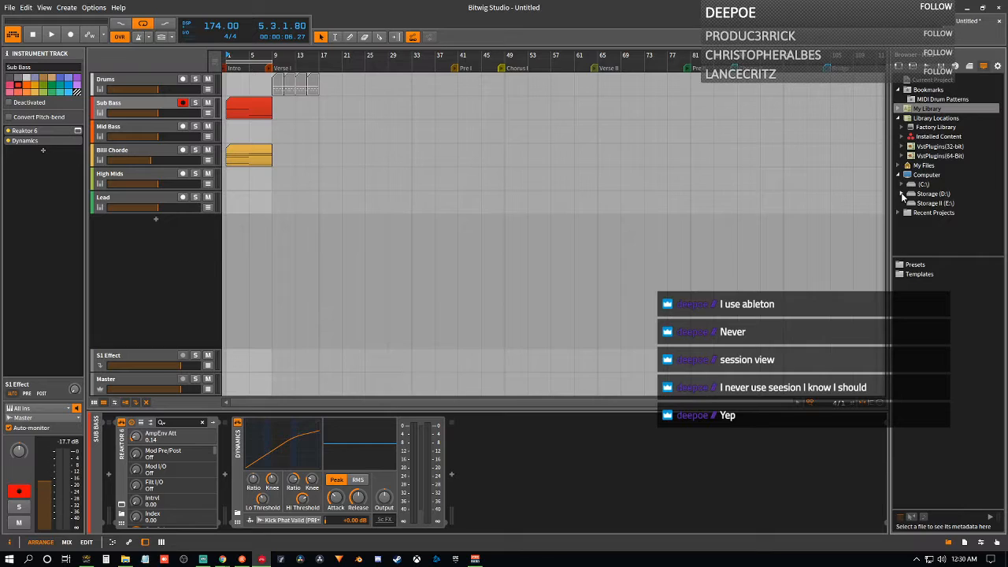
pyautogui.click(901, 194)
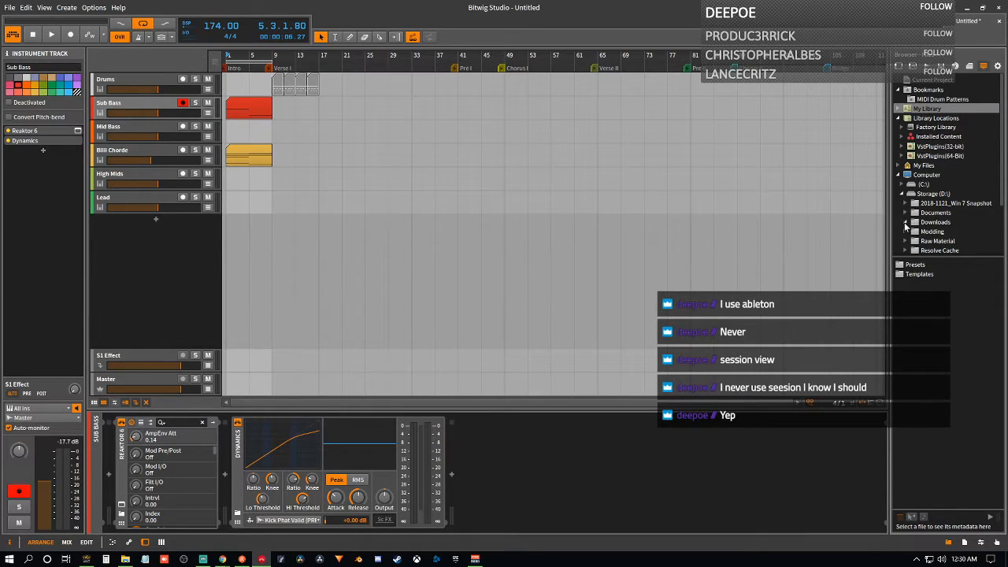
pyautogui.click(905, 223)
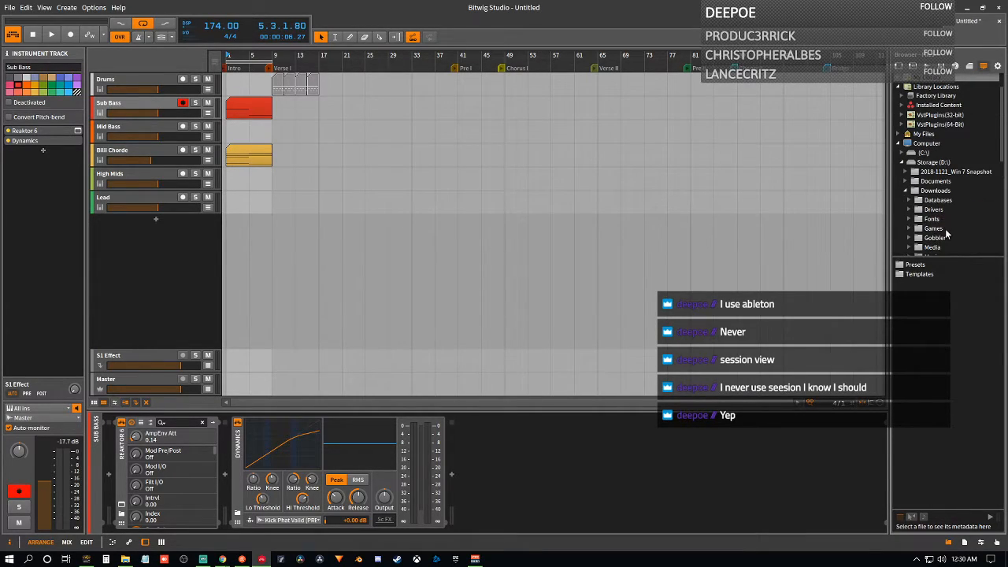
# - Bookmark the Samples folder found under Productivity and Audio in the Downloads folder
pyautogui.scroll(-3, 947, 234)
pyautogui.click(907, 213)
pyautogui.scroll(-4, 945, 234)
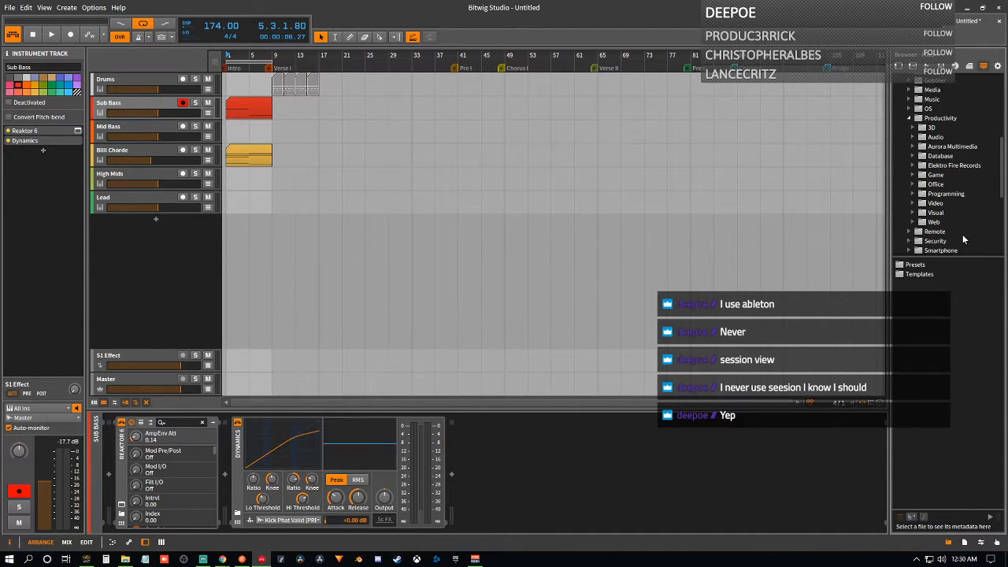
pyautogui.click(915, 137)
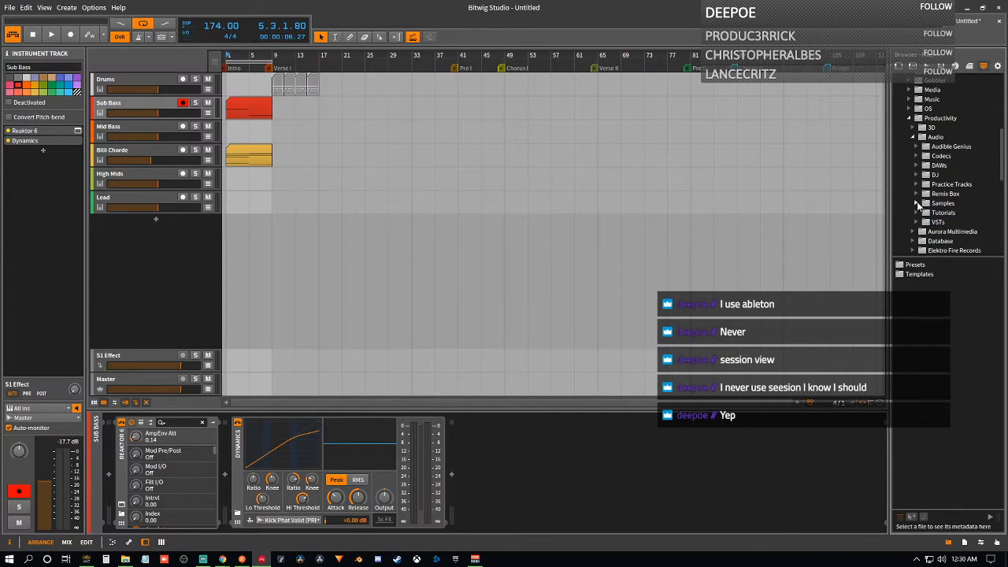
pyautogui.rightClick(930, 204)
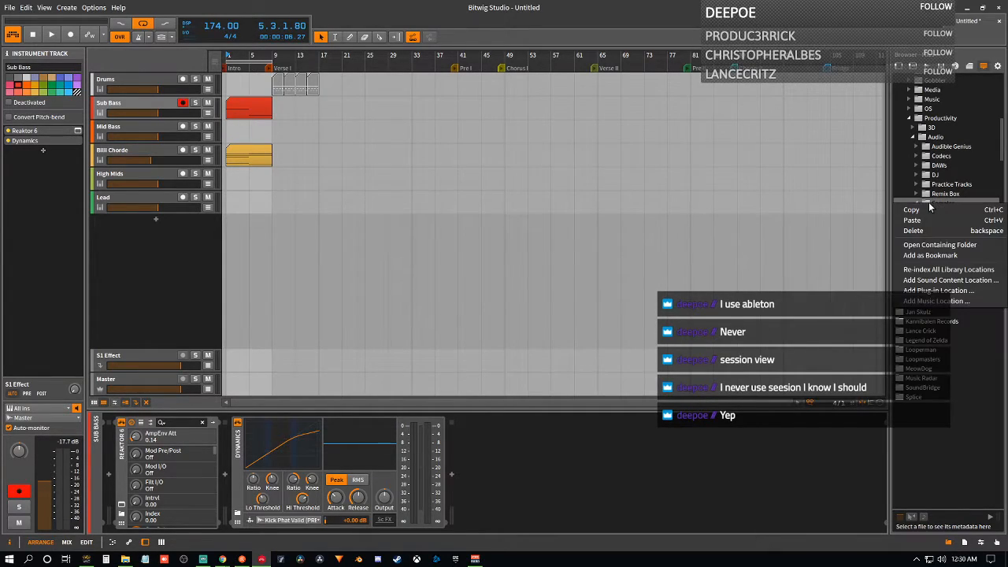
pyautogui.click(932, 257)
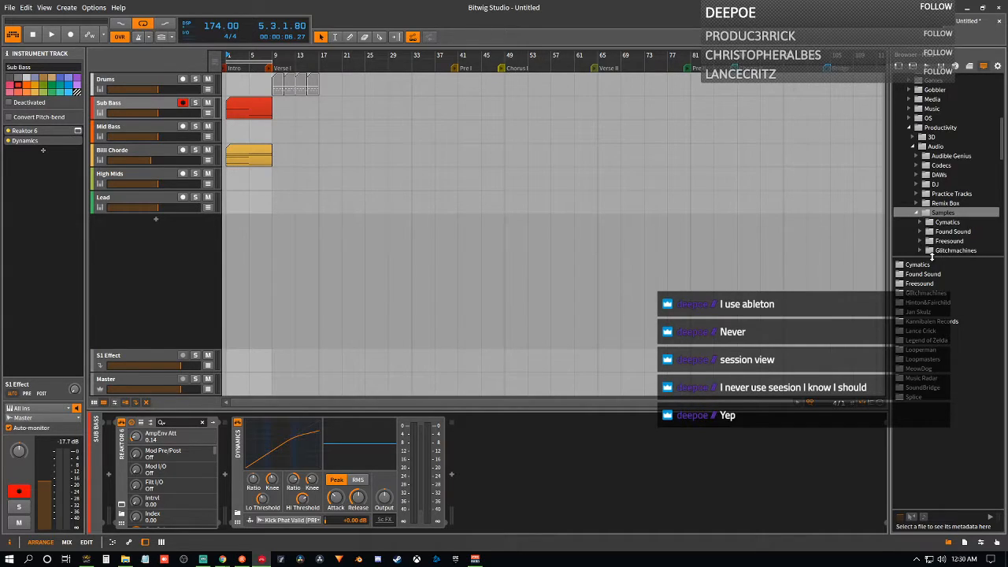
# - From the Samples bookmark, open Freesound's Atmosphere folder and place the spring birds recording on a new audio track at bar 1
pyautogui.moveTo(1001, 140); pyautogui.dragTo(1001, 93)
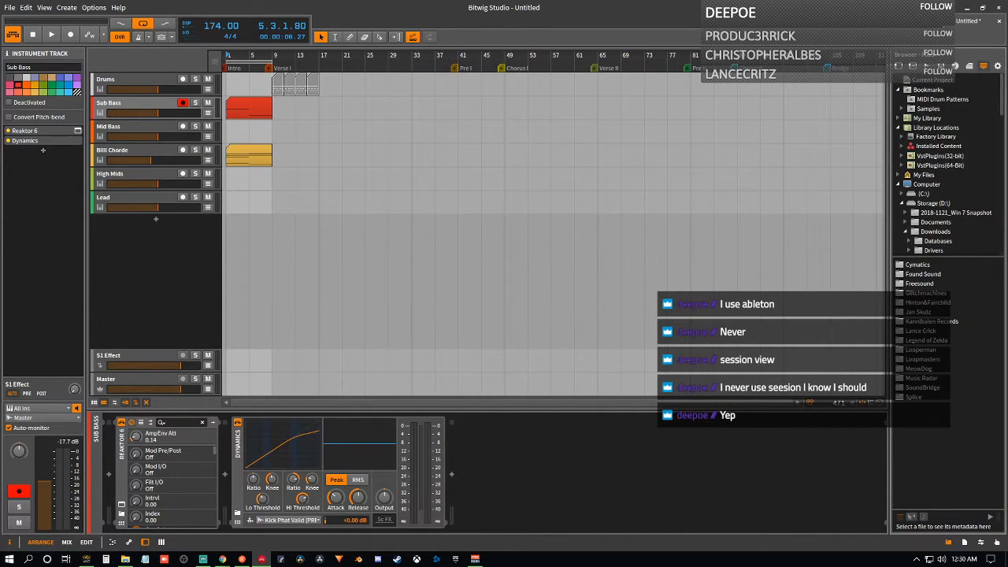
pyautogui.click(922, 111)
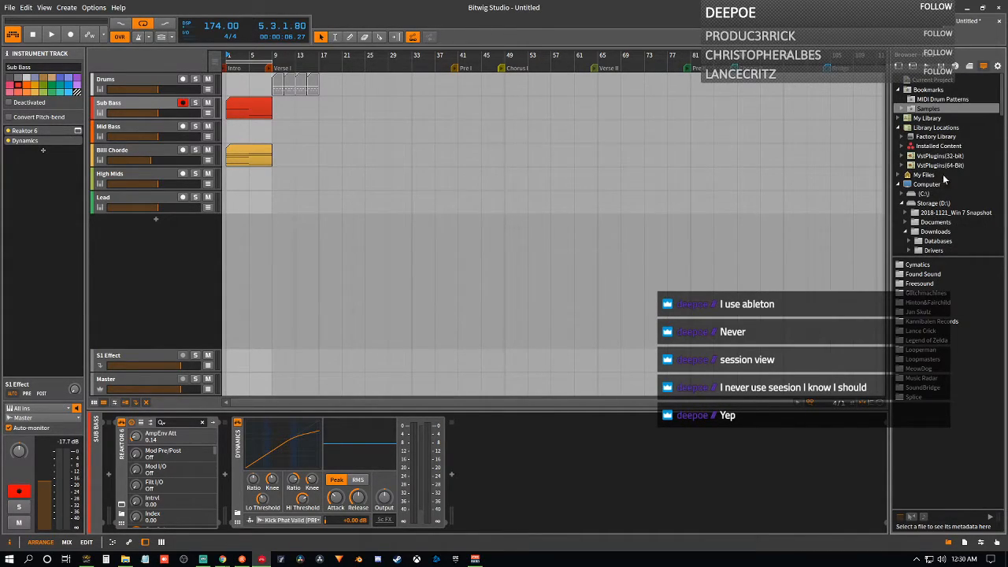
pyautogui.doubleClick(915, 283)
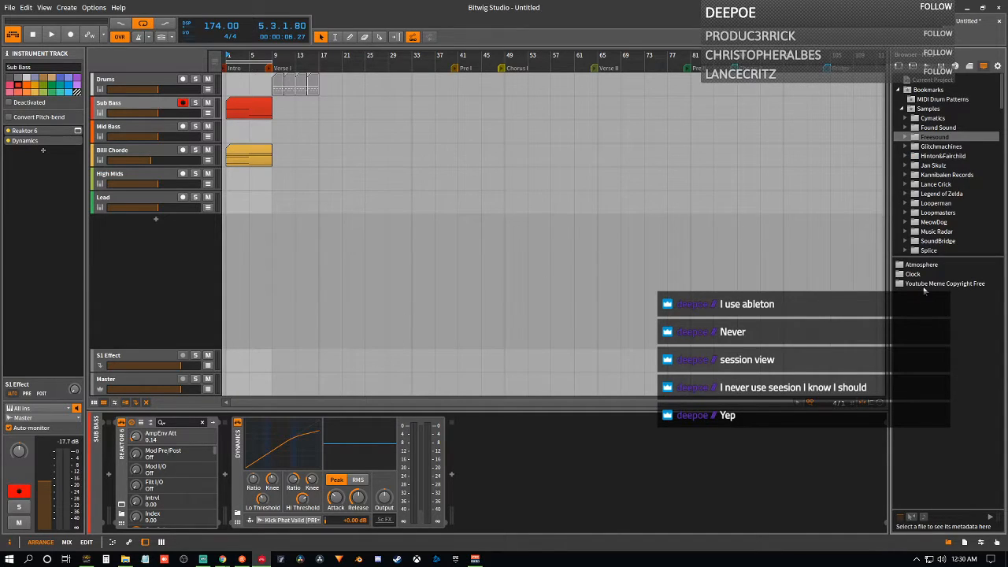
pyautogui.doubleClick(933, 266)
pyautogui.click(944, 266)
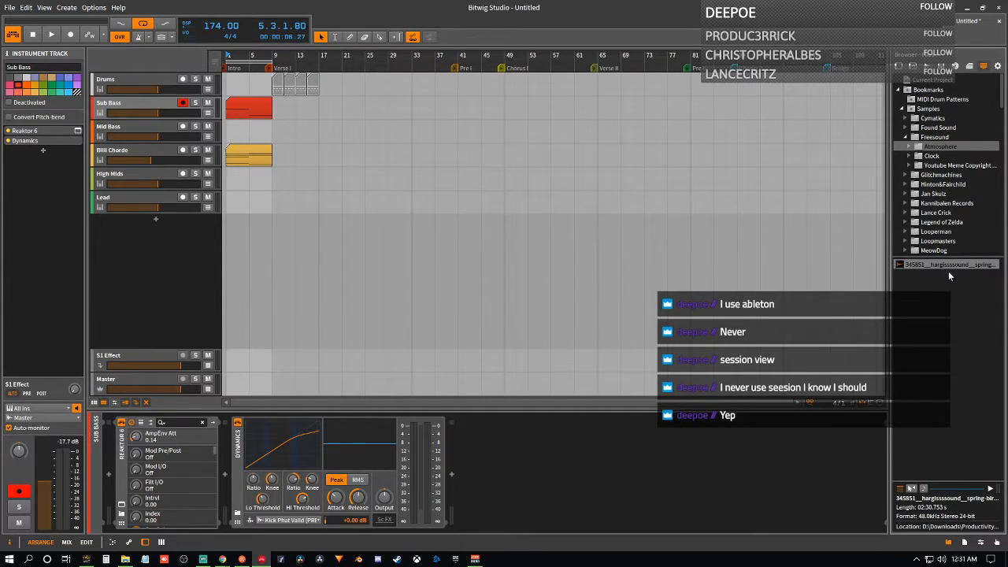
pyautogui.moveTo(938, 266); pyautogui.dragTo(230, 225)
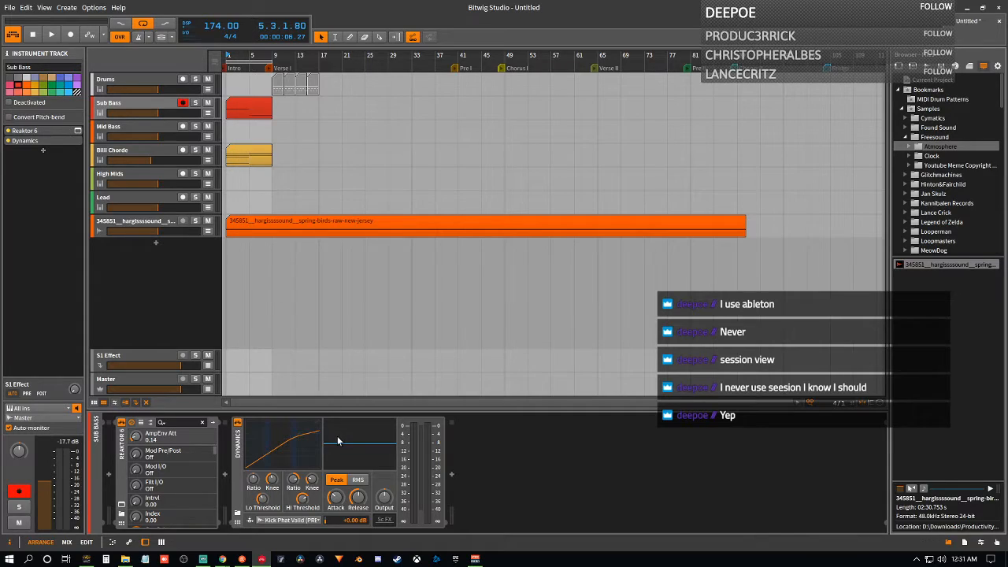
# - Solo the new bird ambience track and play it from the intro
pyautogui.click(142, 223)
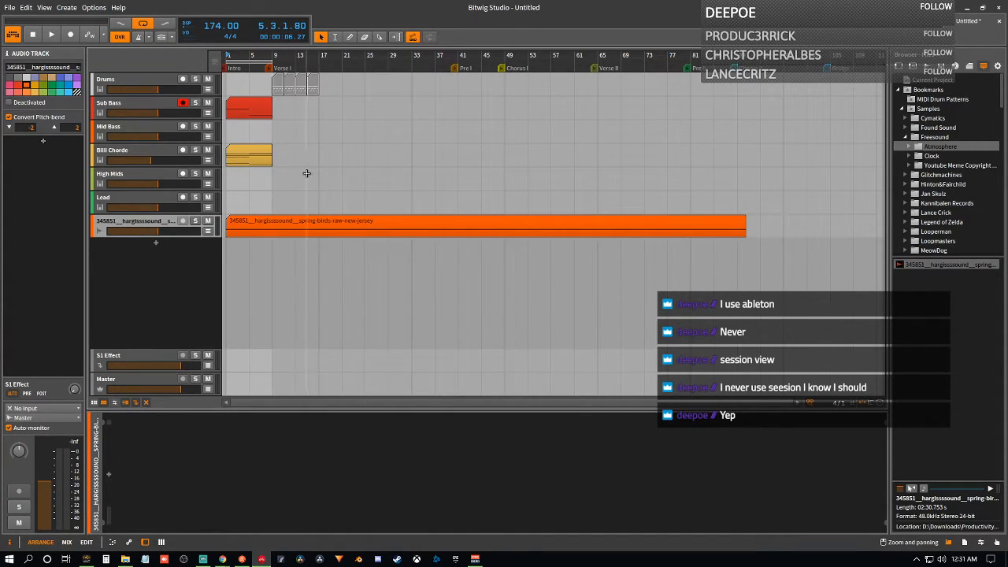
pyautogui.click(196, 224)
pyautogui.press('space')
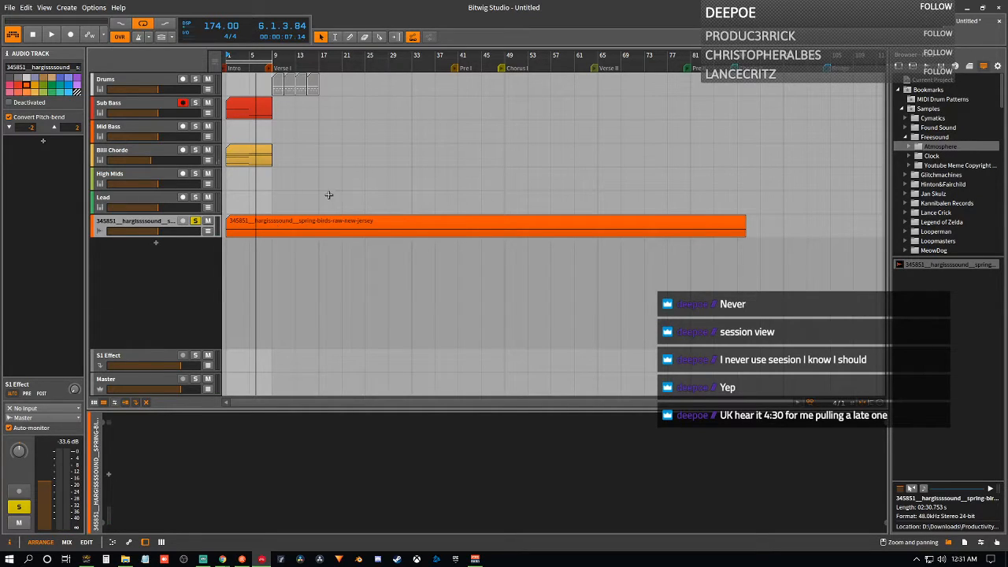
# - Shorten the bird ambience clip to 8 bars so it ends at Verse I, and play it
pyautogui.moveTo(744, 219); pyautogui.dragTo(272, 250)
pyautogui.press('space')
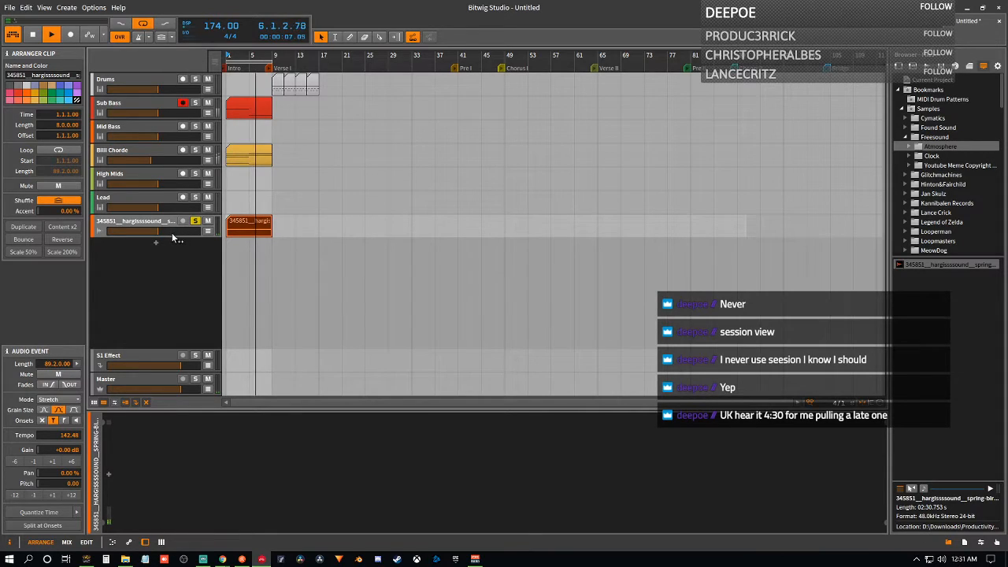
pyautogui.press('space')
# - Open the bird ambience clip in the detail editor and display its gain envelope
pyautogui.click(249, 226)
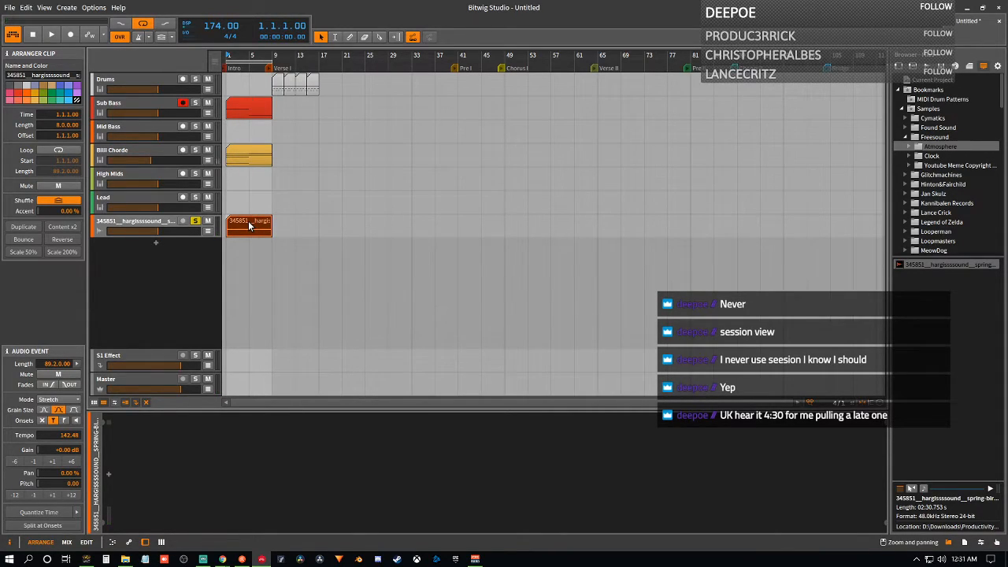
pyautogui.doubleClick(249, 226)
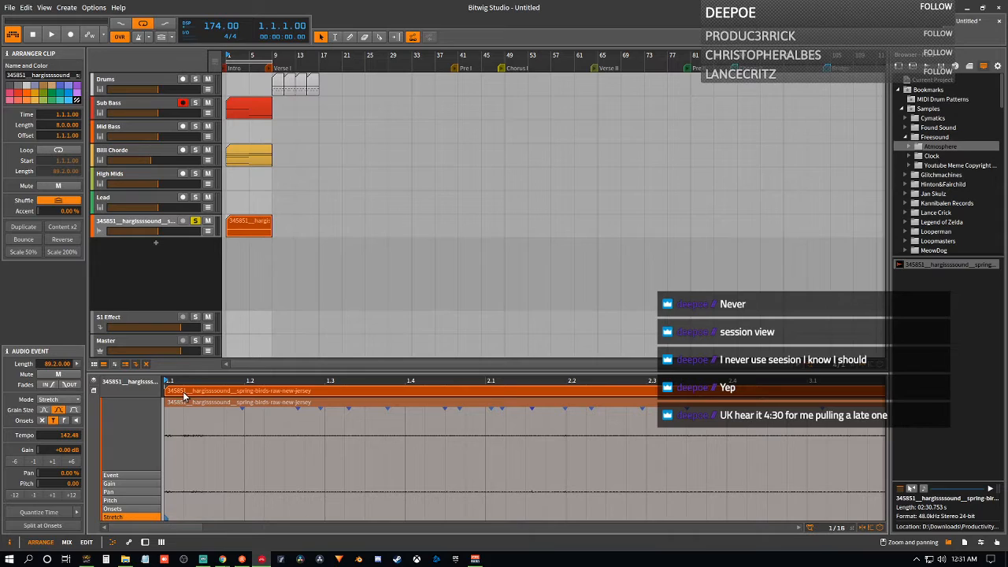
pyautogui.click(111, 482)
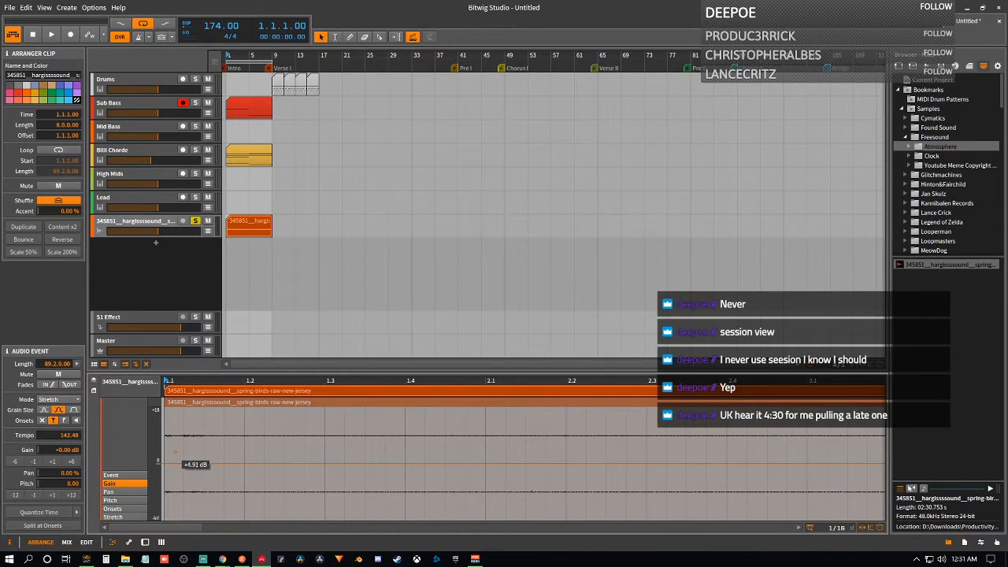
pyautogui.moveTo(241, 468); pyautogui.dragTo(242, 435)
pyautogui.click(174, 462)
pyautogui.hotkey('ctrl', 'z')
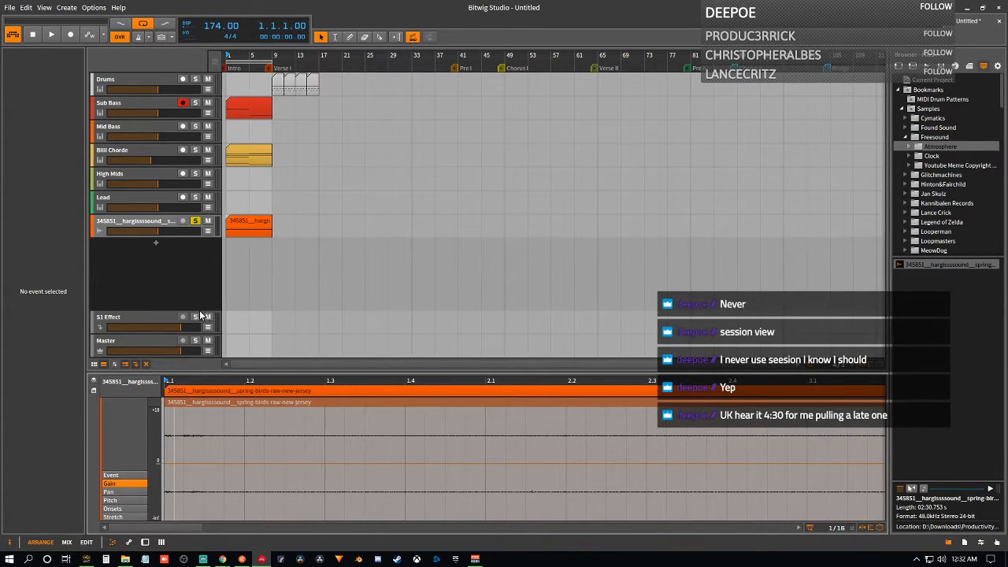
# - Set the bird ambience clip's overall gain to +6.23 dB and play it
pyautogui.click(243, 227)
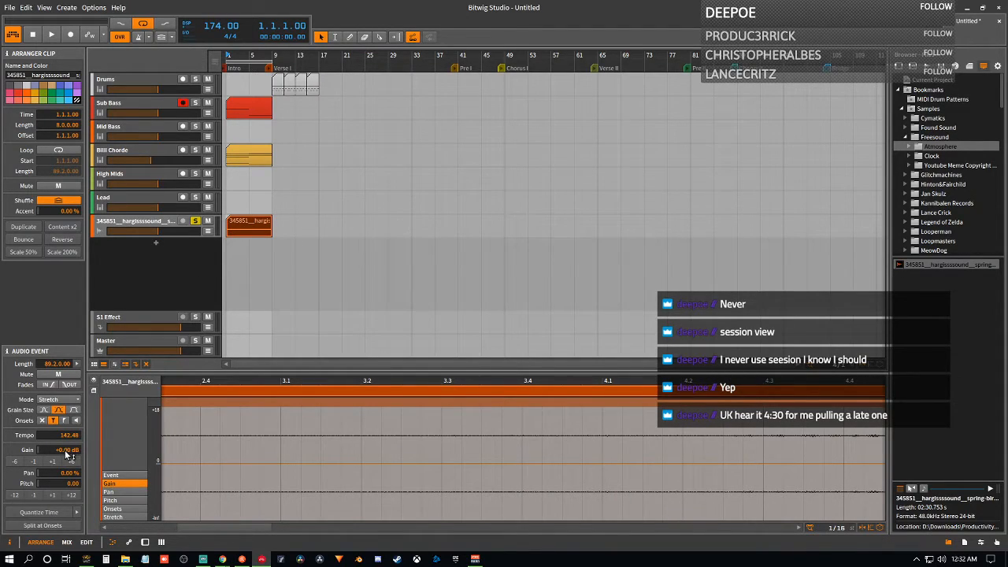
pyautogui.moveTo(63, 454); pyautogui.dragTo(63, 428)
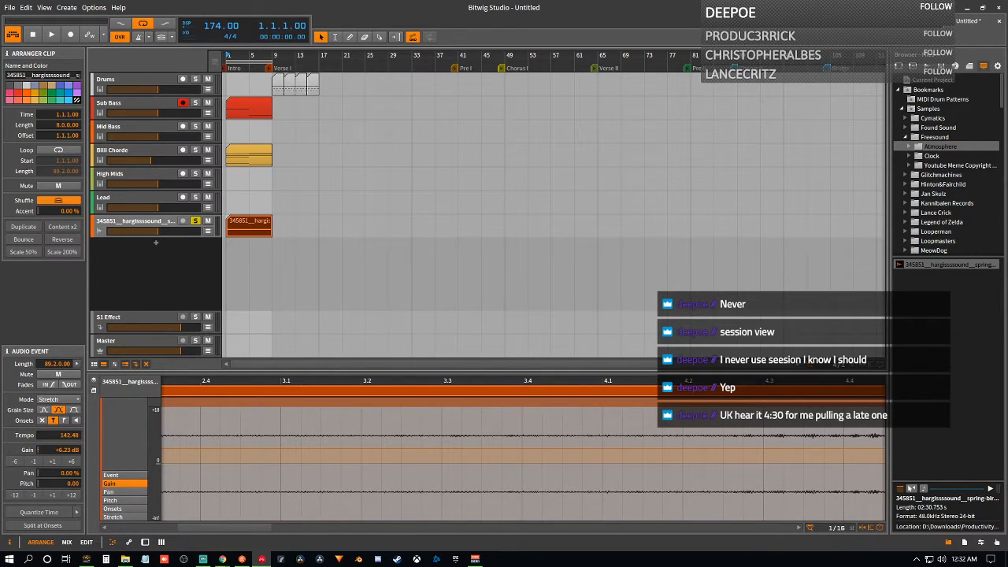
pyautogui.press('space')
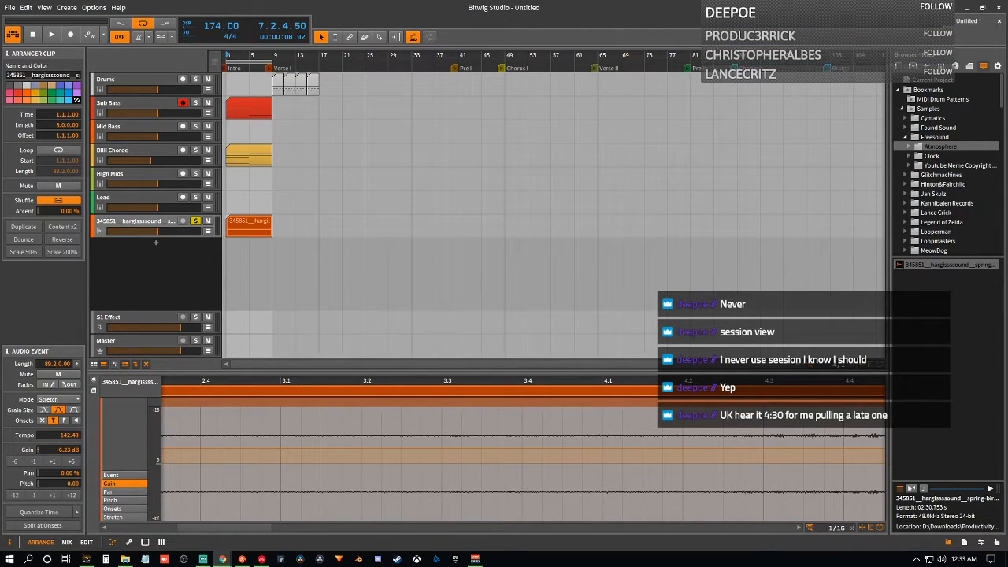
# - Switch to Chrome and search Freesound for "river"
pyautogui.moveTo(1007, 189); pyautogui.dragTo(501, 0)
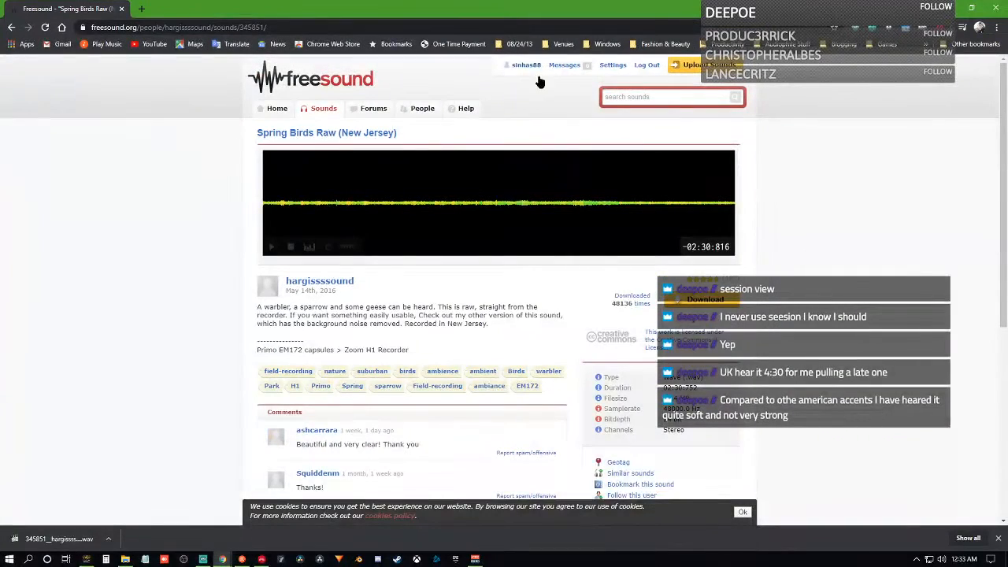
pyautogui.click(669, 97)
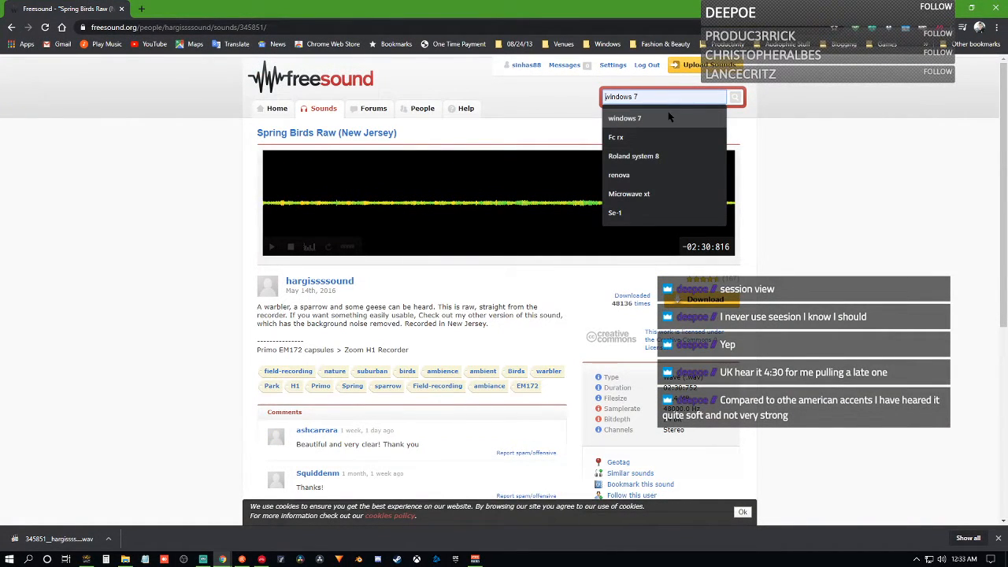
pyautogui.write('s')
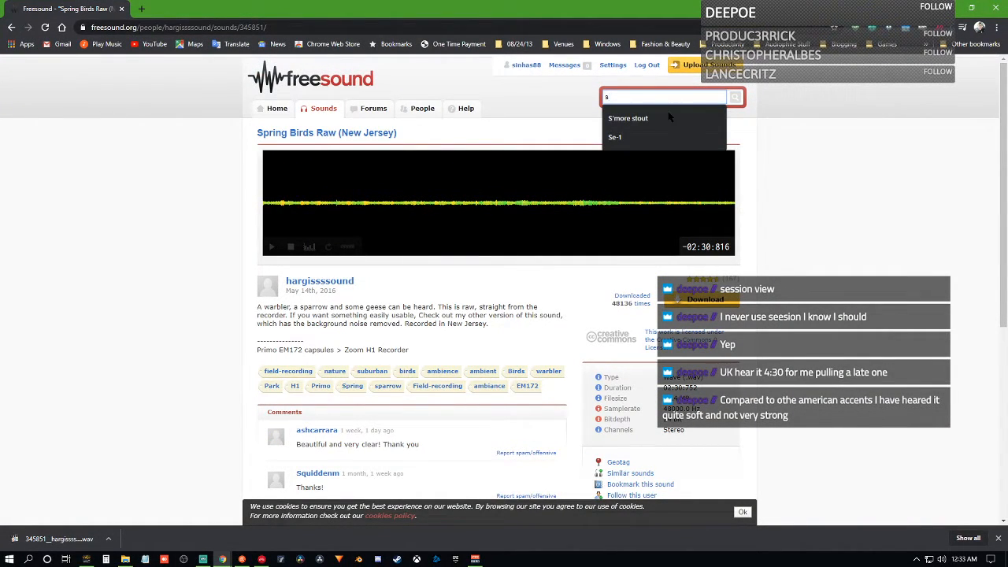
pyautogui.press('BackSpace')
pyautogui.write('rainiver')
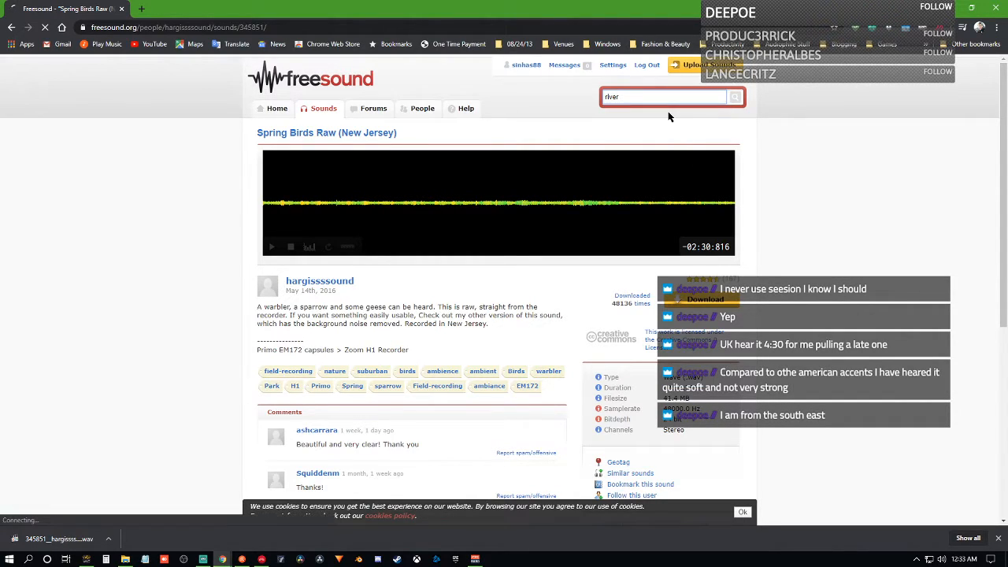
pyautogui.press('Return')
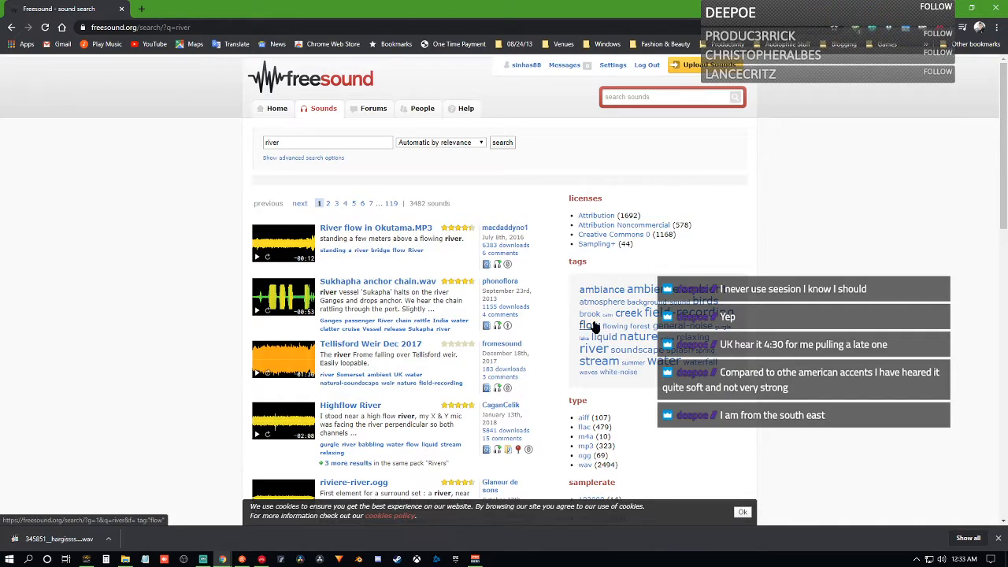
# - Preview the Highflow River recording in the Freesound search results
pyautogui.click(256, 434)
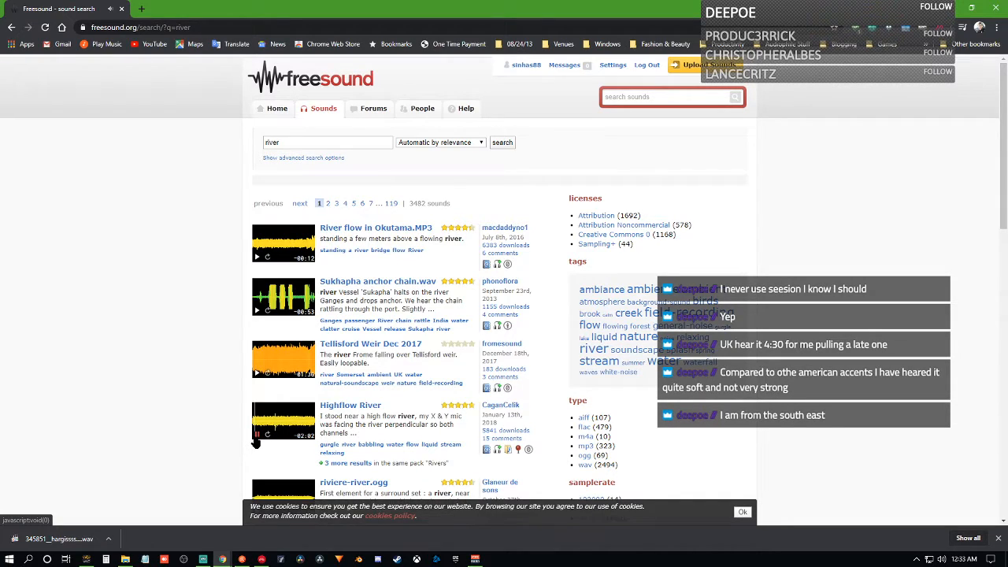
pyautogui.click(256, 435)
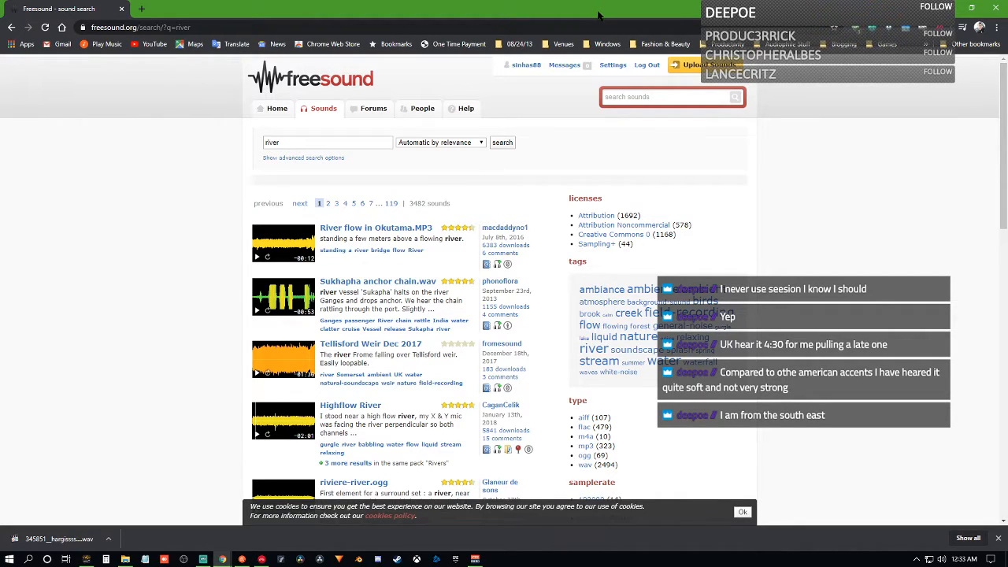
pyautogui.moveTo(605, 14); pyautogui.dragTo(434, 0)
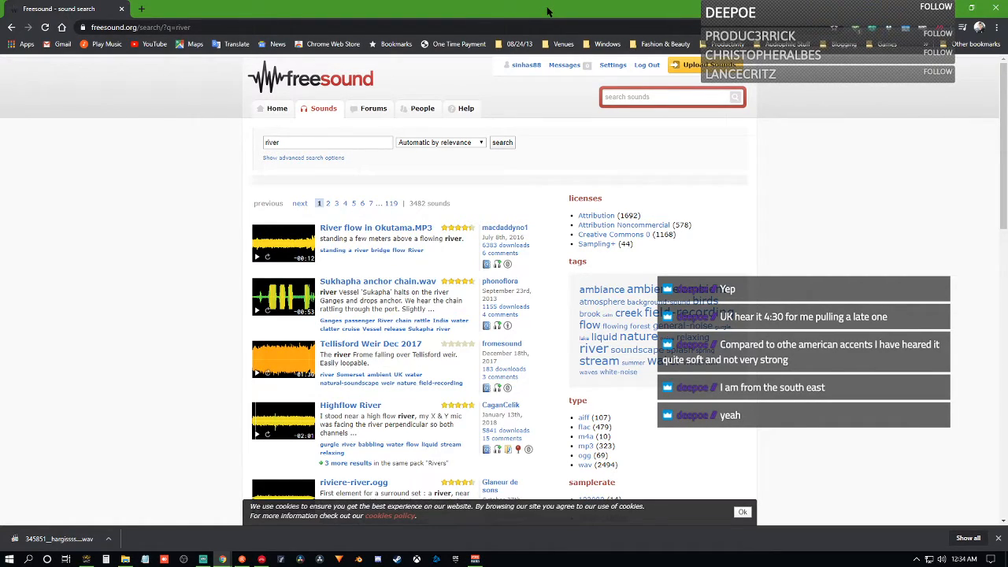
pyautogui.click(257, 434)
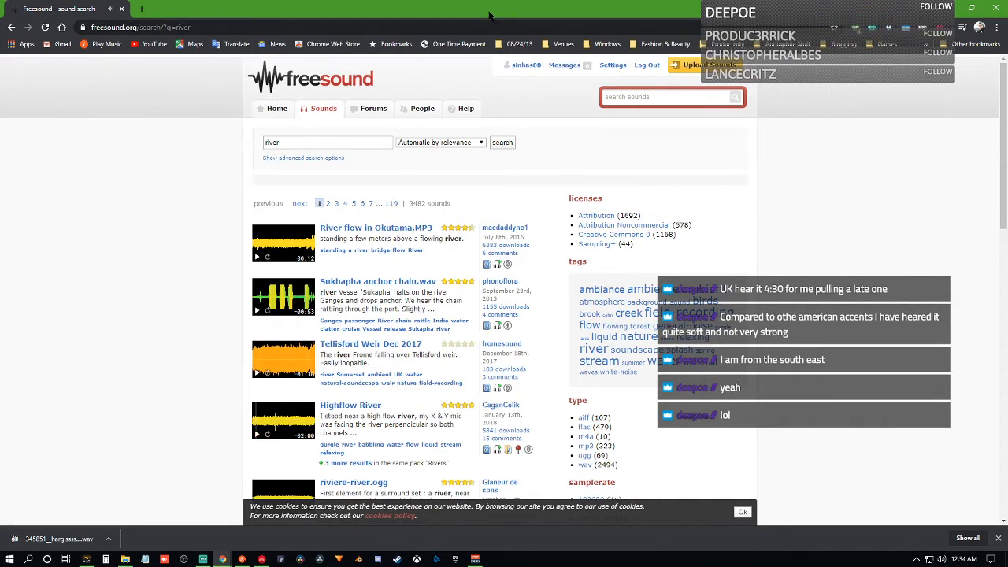
# - Play the intro in Bitwig Studio and save the Highflow River FLAC download to Freesound's Atmosphere folder
pyautogui.moveTo(492, 16); pyautogui.dragTo(1007, 173)
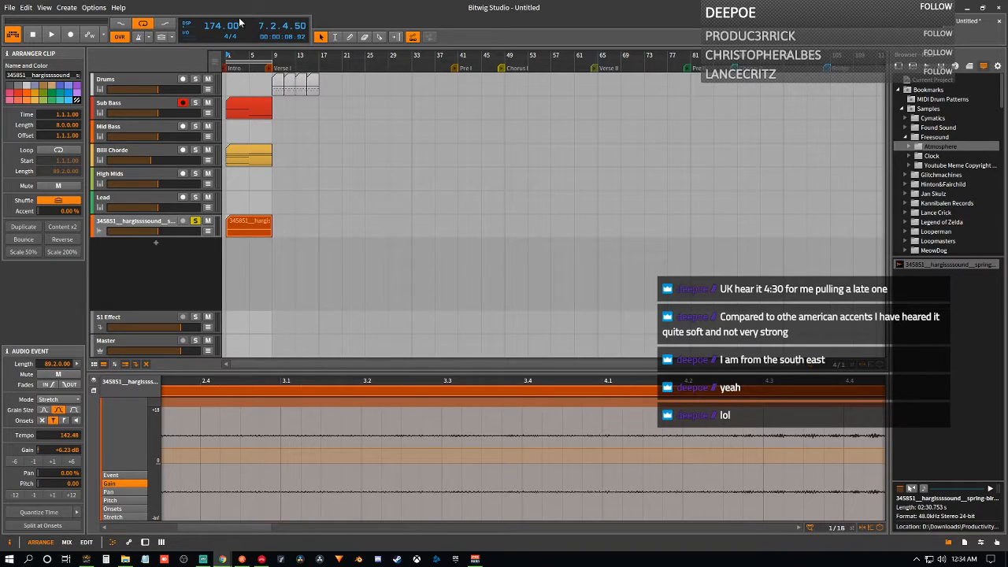
pyautogui.click(55, 41)
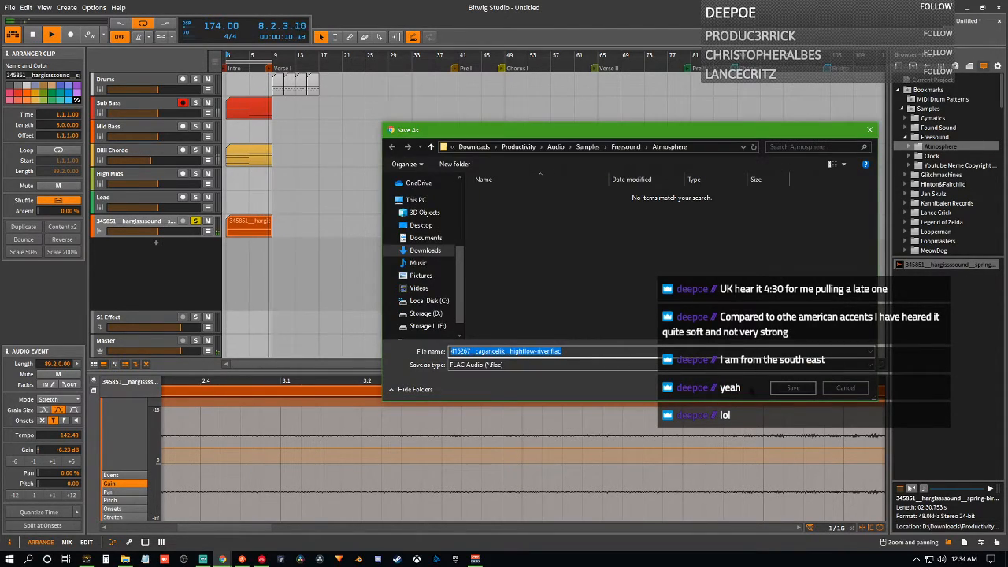
pyautogui.click(794, 389)
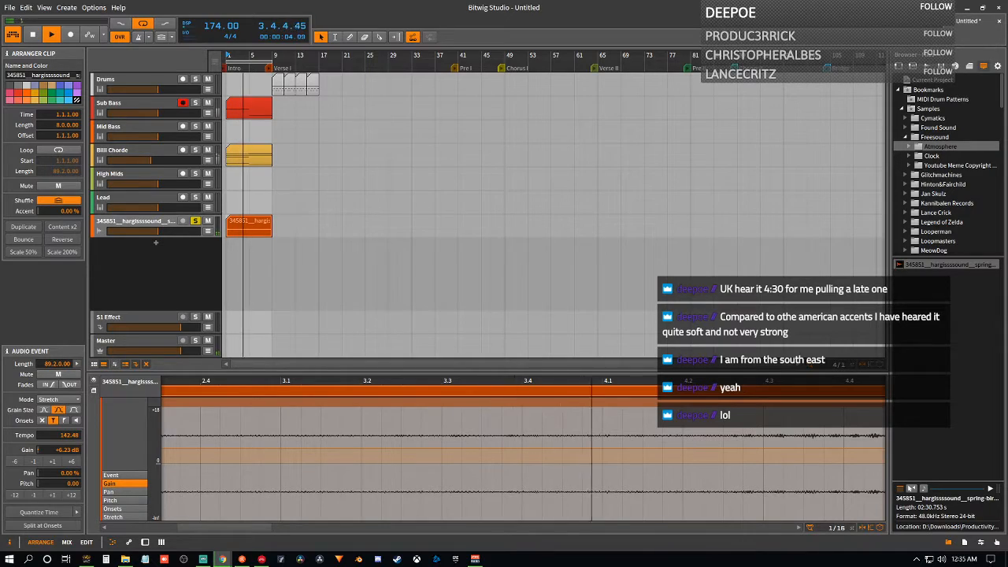
# - Check the samplerate of the Highflow River recording on its Freesound page
pyautogui.moveTo(1006, 176); pyautogui.dragTo(787, 2)
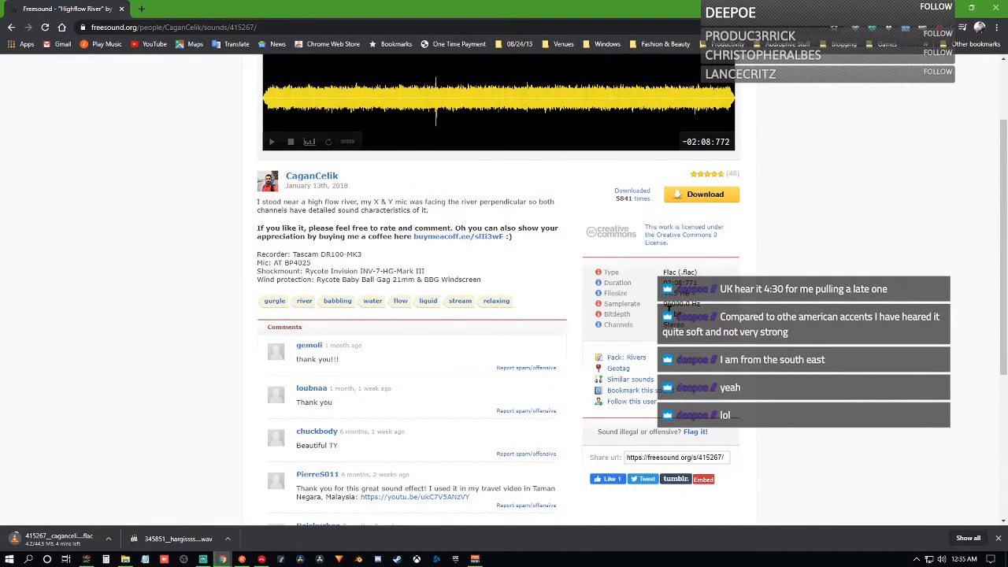
pyautogui.moveTo(663, 305); pyautogui.dragTo(700, 307)
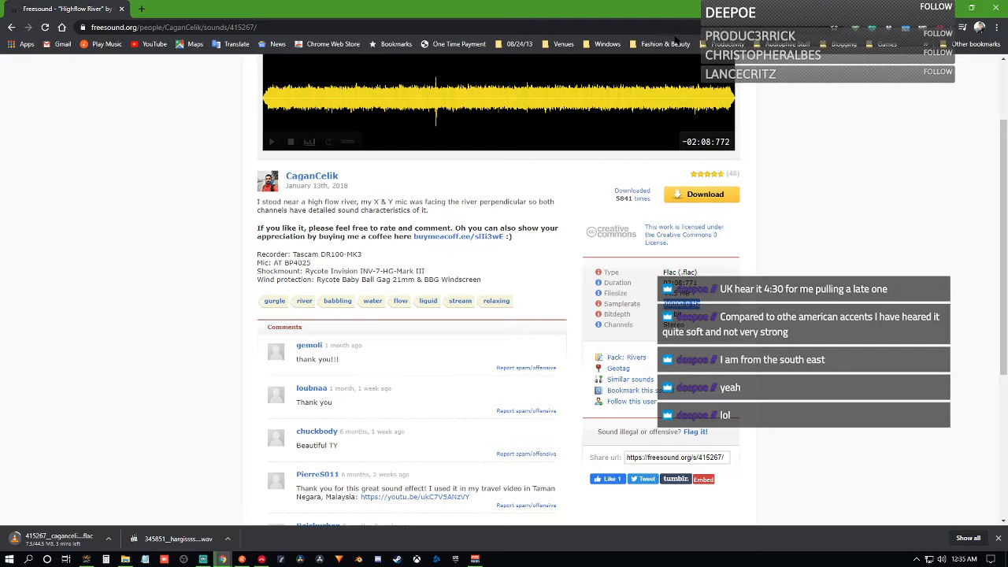
# - Switch back to Bitwig Studio, solo the chords track alongside the bird ambience and lower the chords' volume
pyautogui.moveTo(664, 11); pyautogui.dragTo(1006, 146)
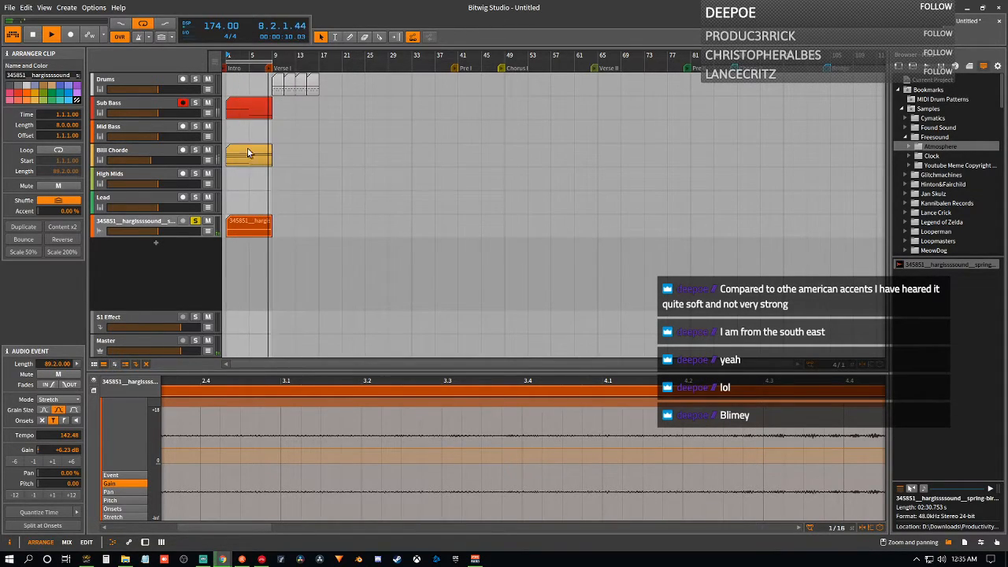
pyautogui.click(196, 150)
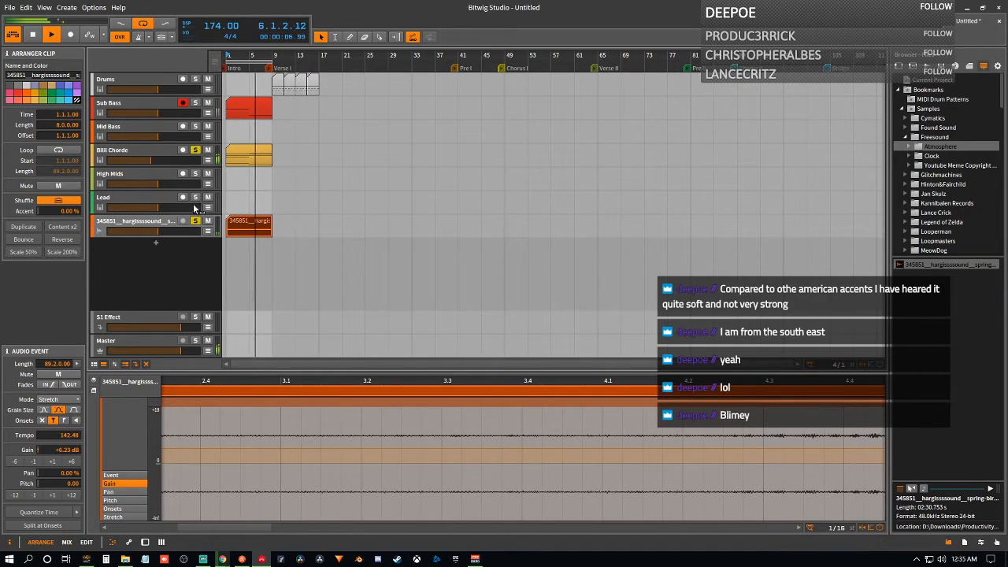
pyautogui.moveTo(157, 160); pyautogui.dragTo(143, 160)
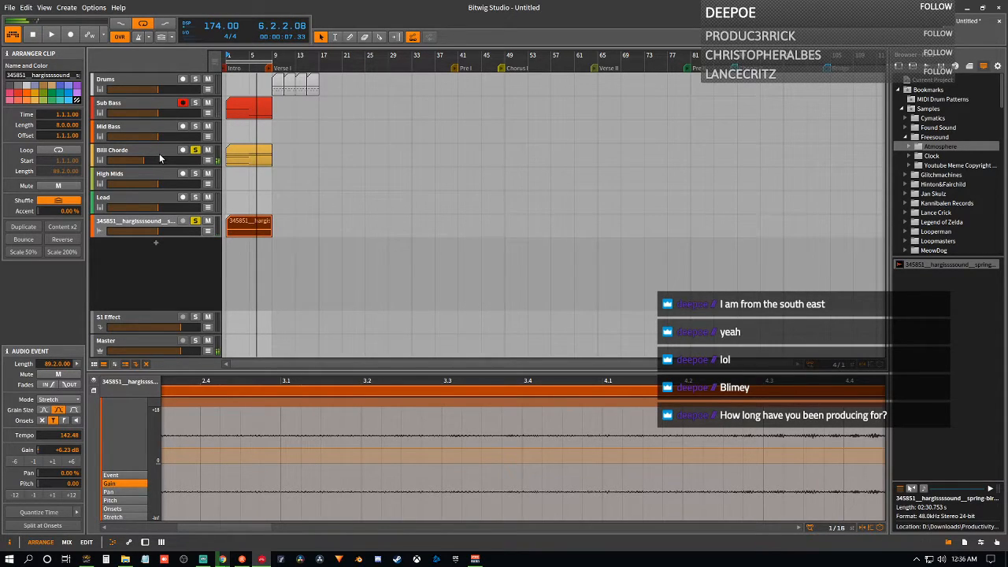
# - Automate the chords track's volume to rise from -34.6 dB at bar 1 up to Verse I, and play the intro
pyautogui.click(208, 161)
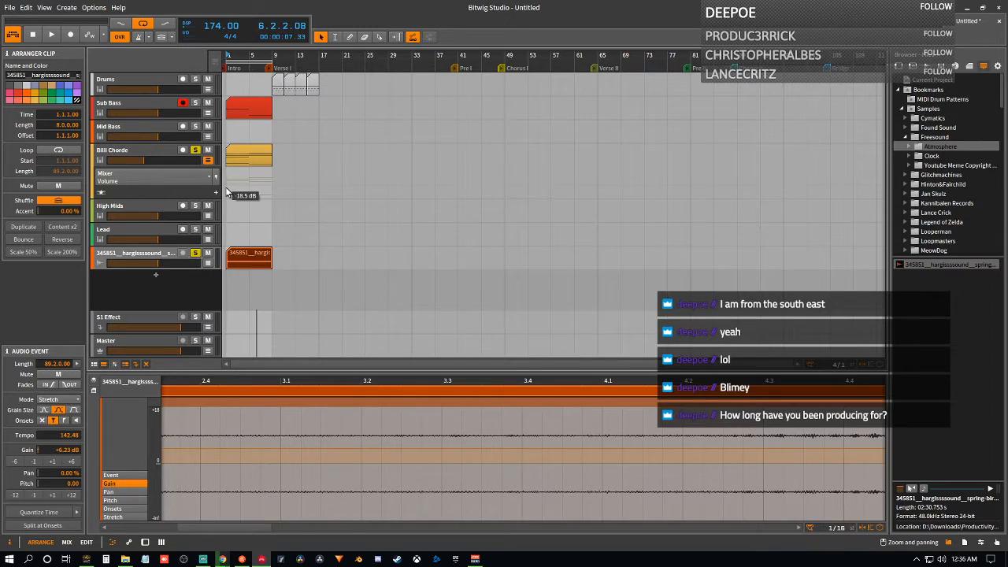
pyautogui.doubleClick(228, 190)
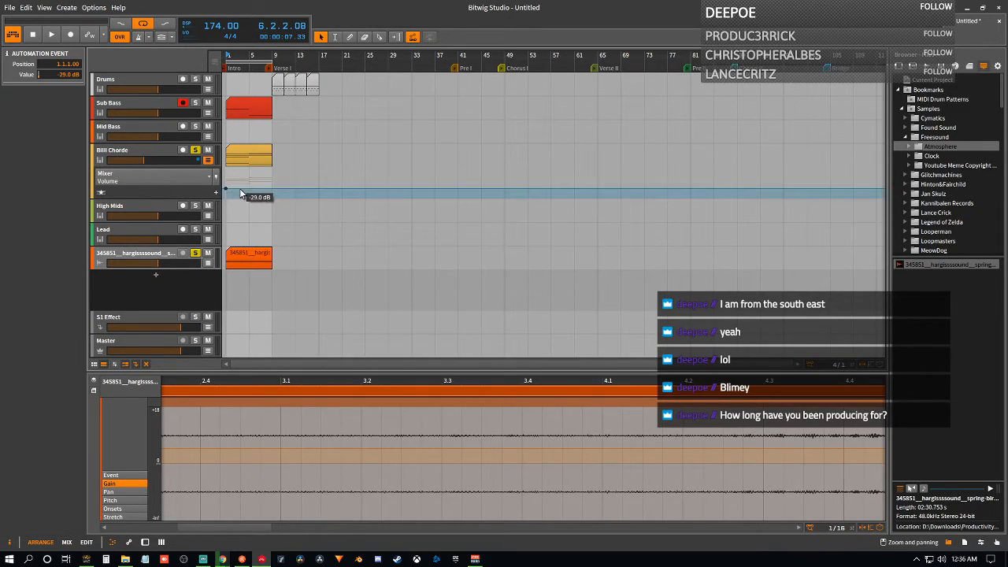
pyautogui.moveTo(272, 189); pyautogui.dragTo(227, 198)
pyautogui.press('space')
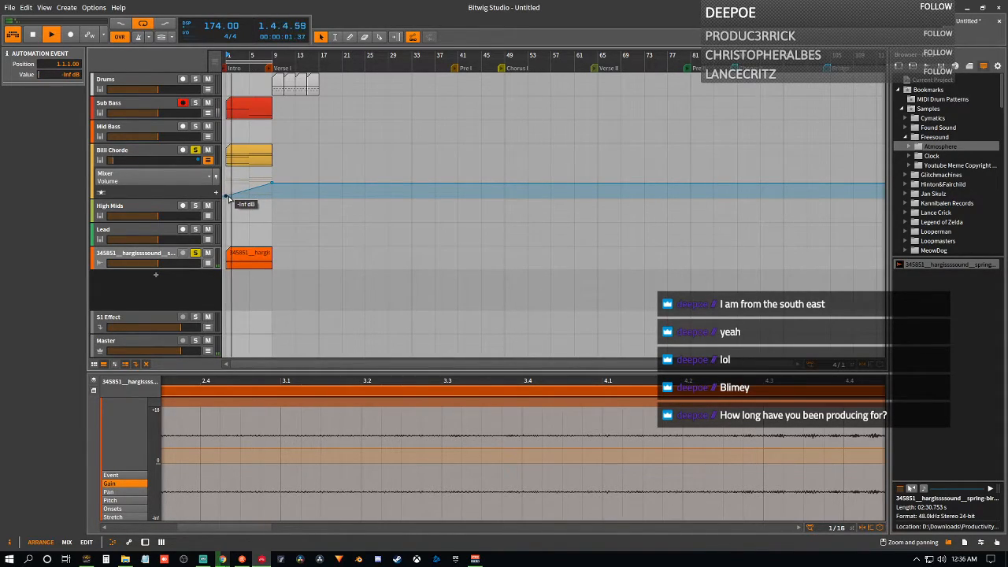
pyautogui.press('space')
pyautogui.moveTo(229, 198); pyautogui.dragTo(229, 192)
pyautogui.press('space')
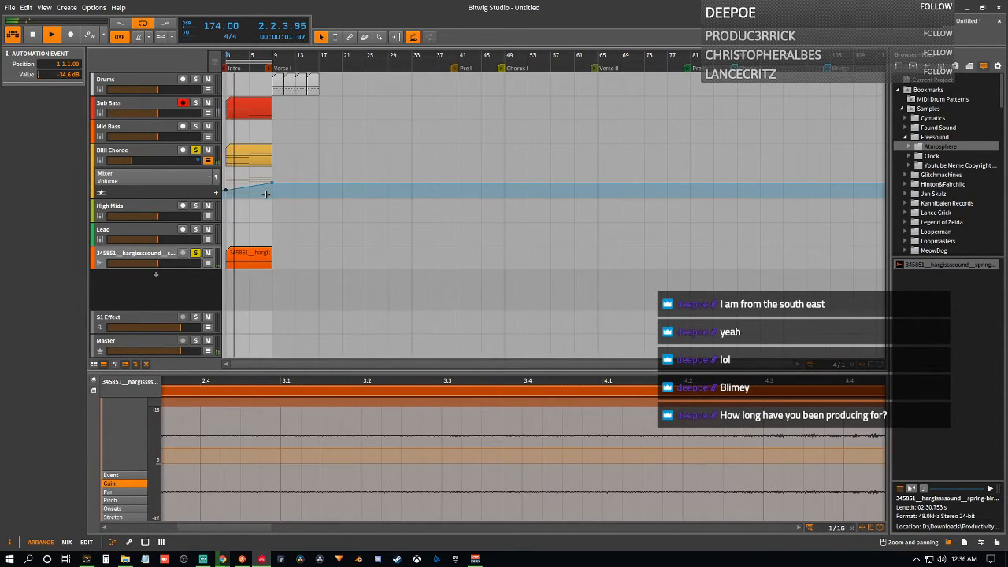
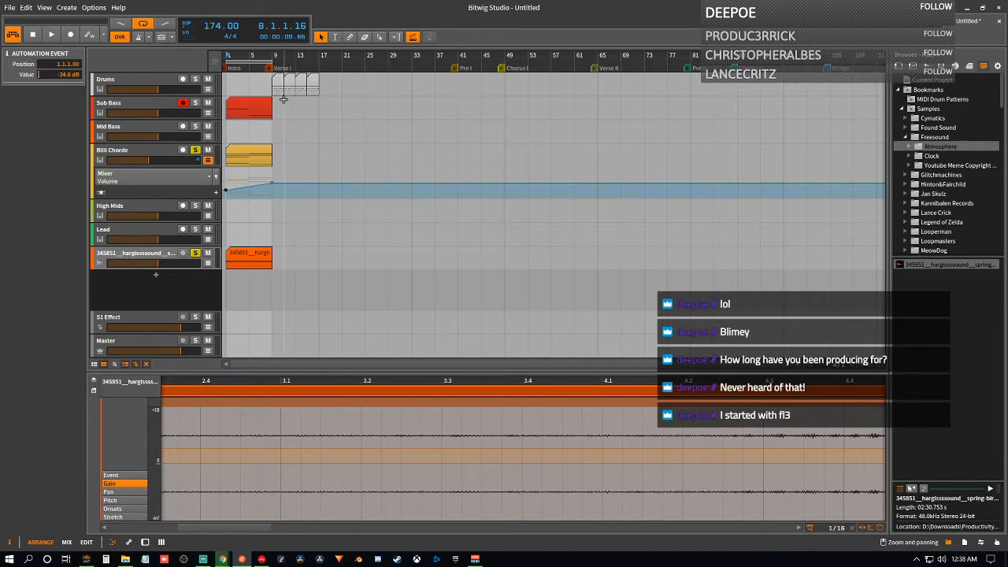
# - Duplicate the Intro clip on the Chorde track to bar 9 and move the Verse I cue marker to bar 17
pyautogui.click(49, 38)
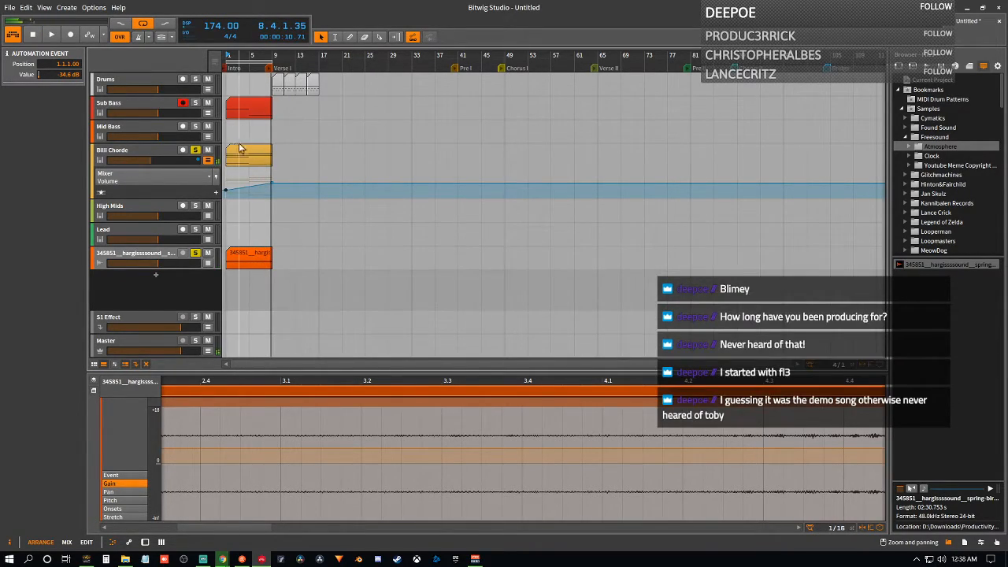
pyautogui.click(246, 159)
pyautogui.hotkey('ctrl', 'd')
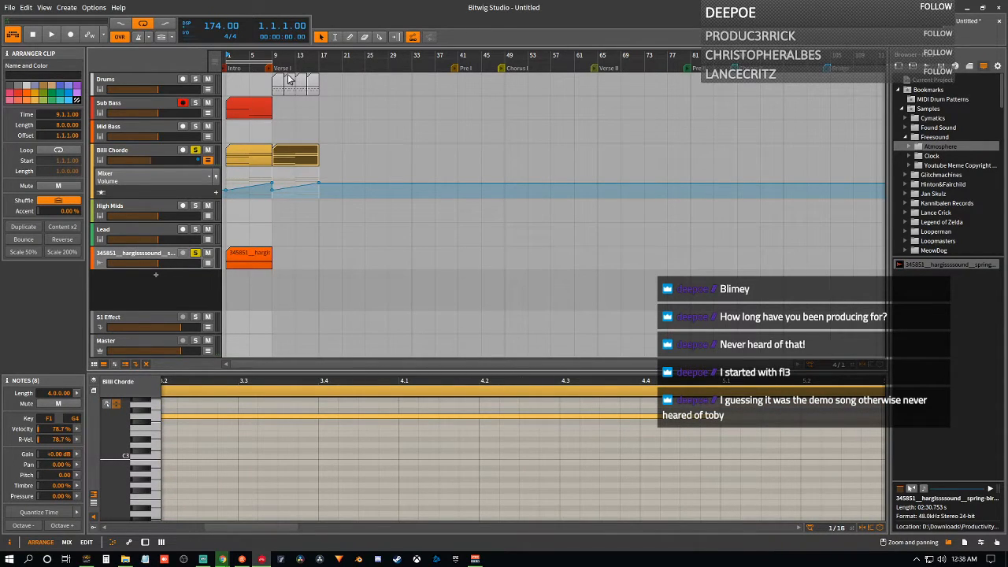
pyautogui.moveTo(271, 68); pyautogui.dragTo(316, 69)
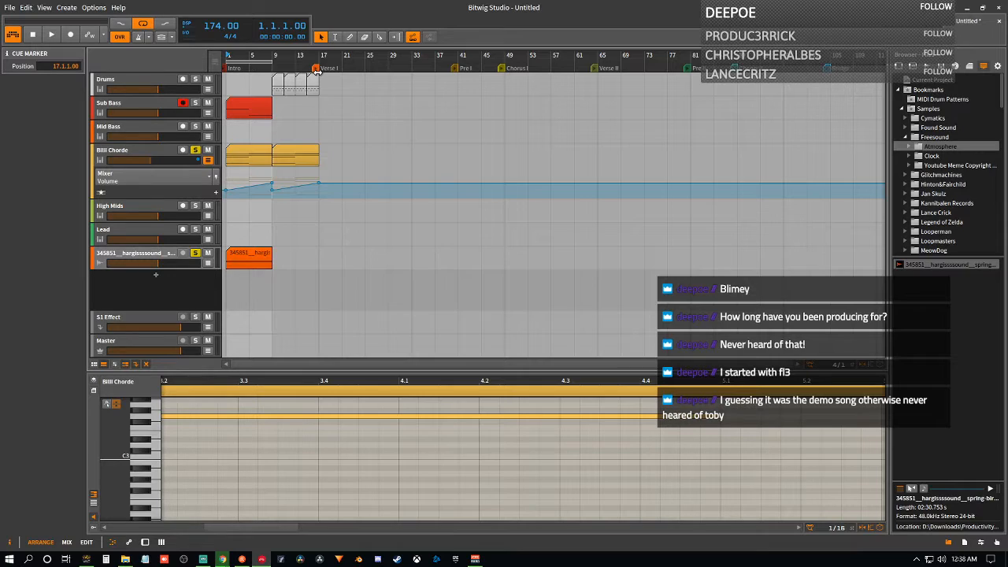
# - Delete the Chorde track's duplicated volume automation points, the lower one at bar 9 and the one at bar 17, and audition briefly
pyautogui.click(270, 190)
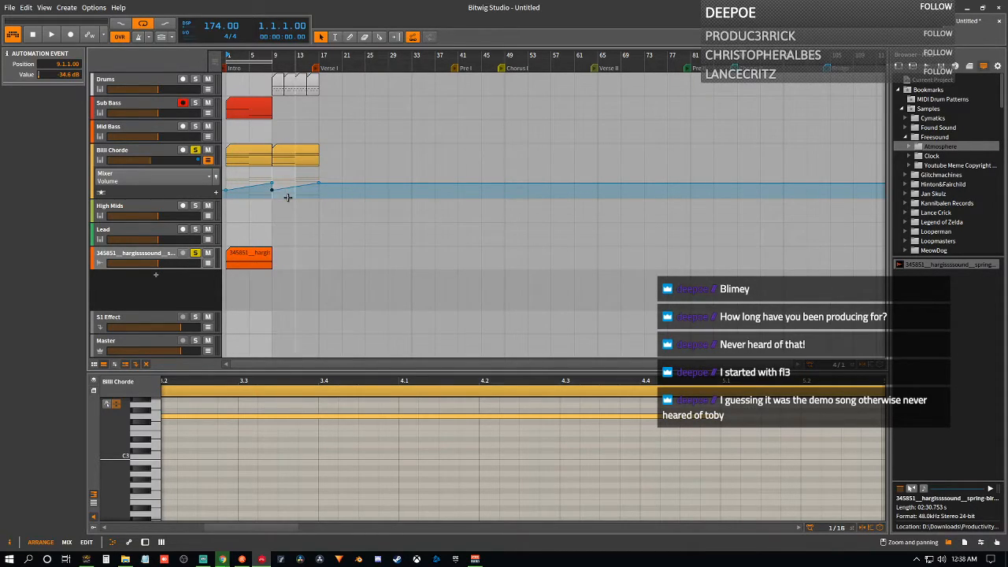
pyautogui.press('Delete')
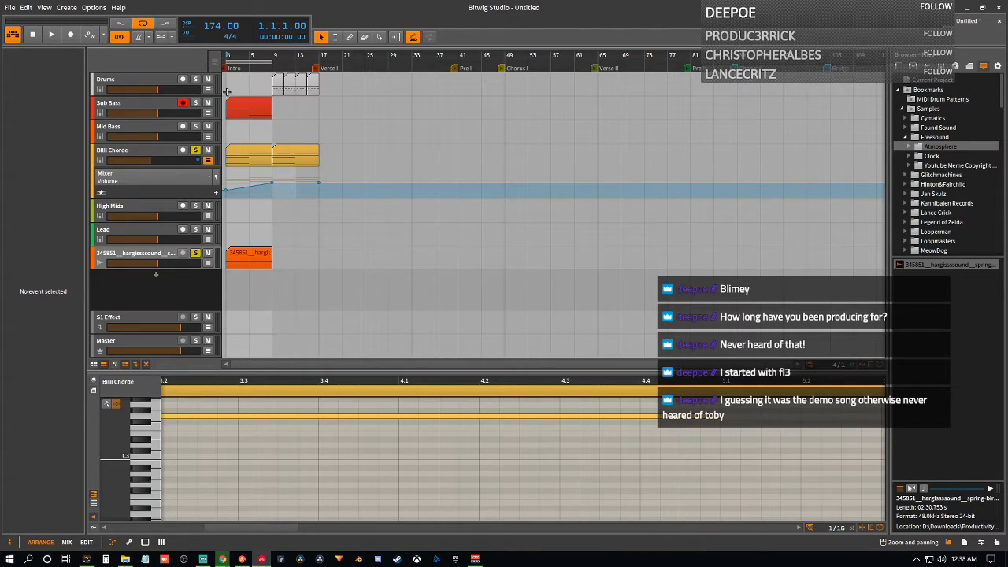
pyautogui.click(318, 183)
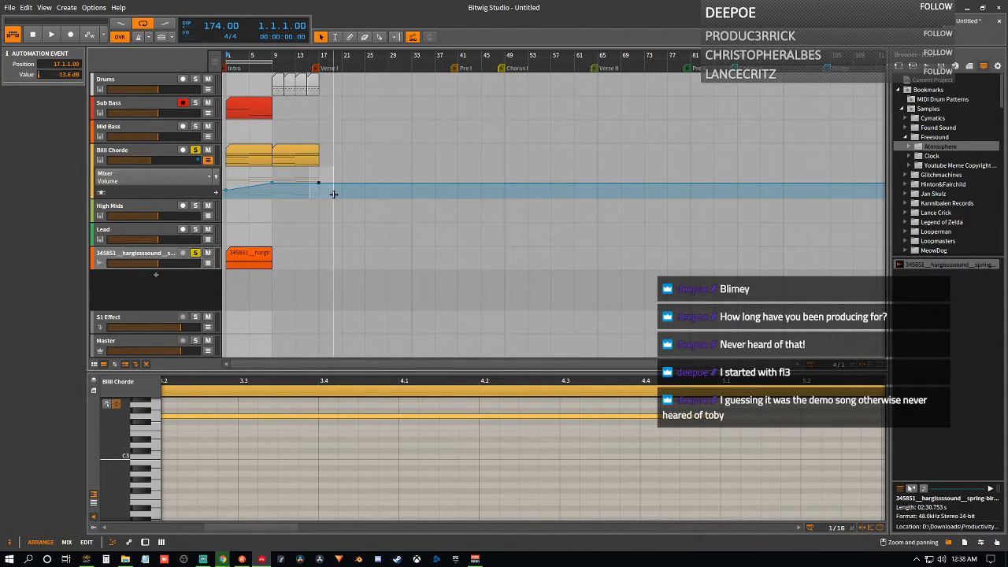
pyautogui.press('Delete')
pyautogui.press('space')
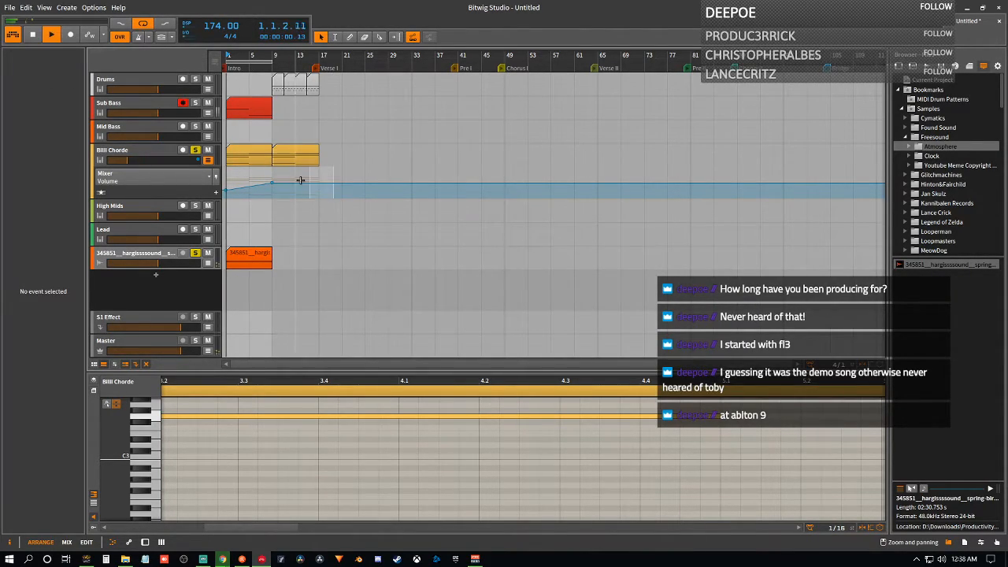
pyautogui.press('space')
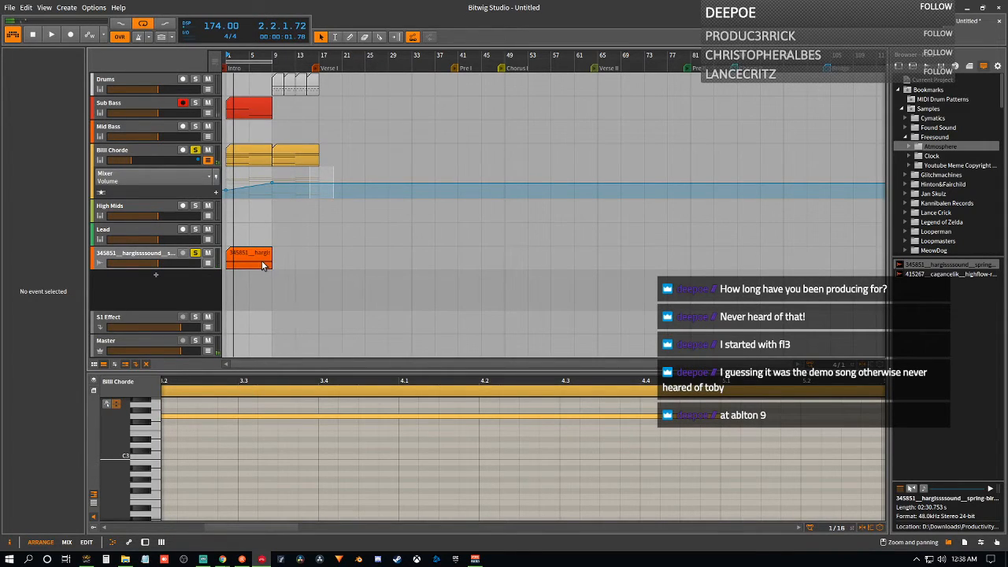
# - Duplicate the spring ambience audio clip so a second copy starts at bar 9
pyautogui.click(261, 264)
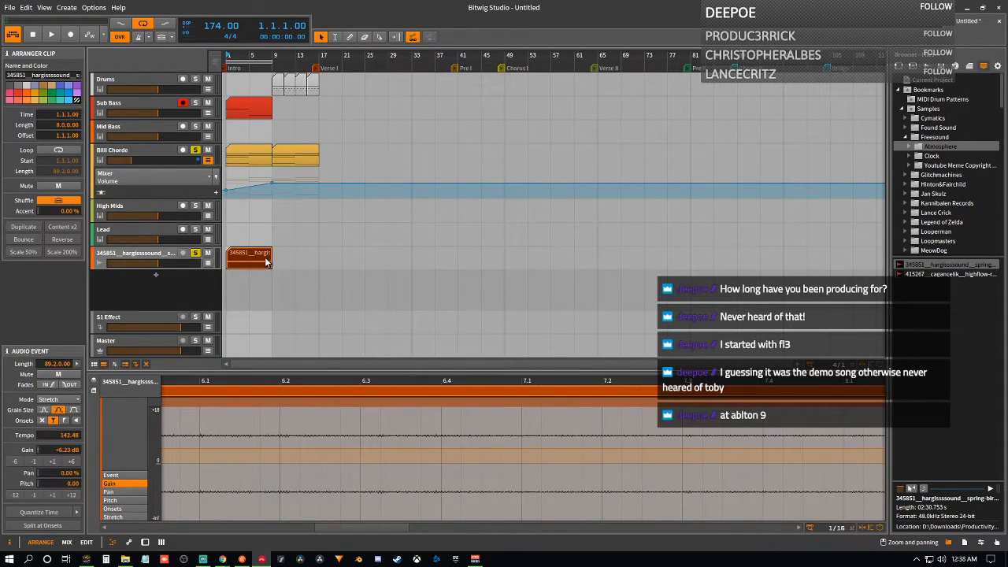
pyautogui.hotkey('ctrl', 'd')
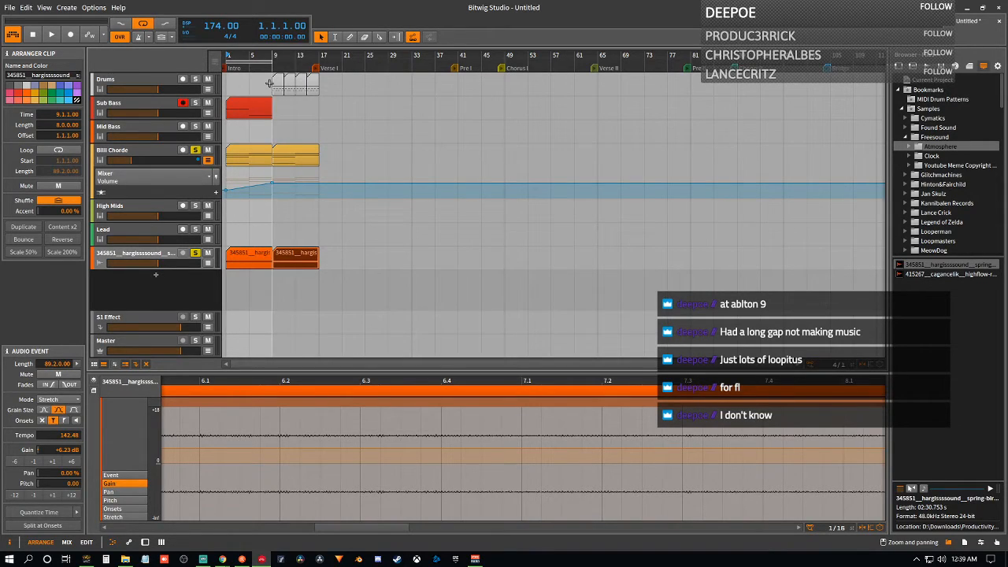
pyautogui.moveTo(269, 77); pyautogui.dragTo(312, 88)
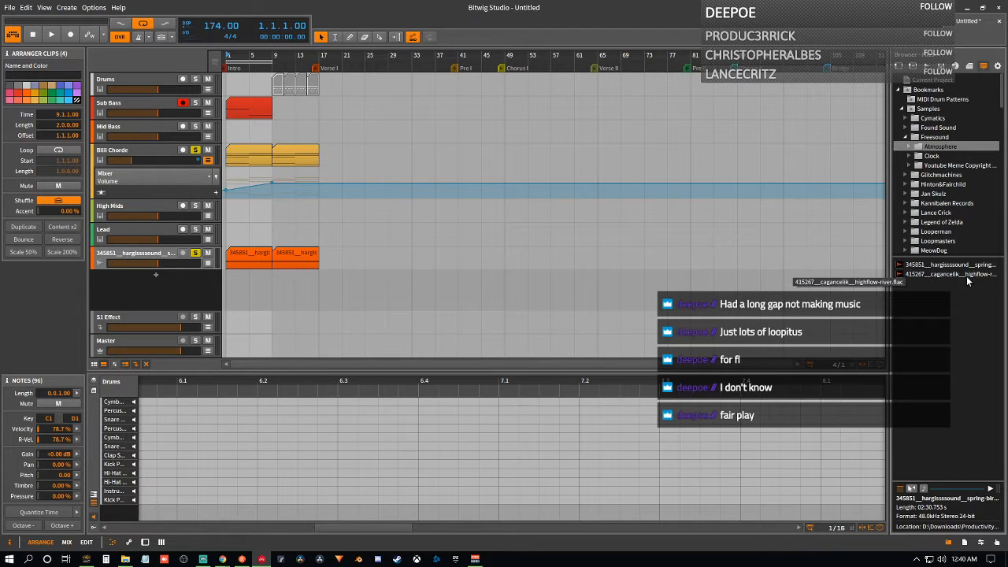
# - Add the highflow-river sample on a new track at bar 1 and shorten its clip to 16 bars
pyautogui.moveTo(958, 275); pyautogui.dragTo(233, 273)
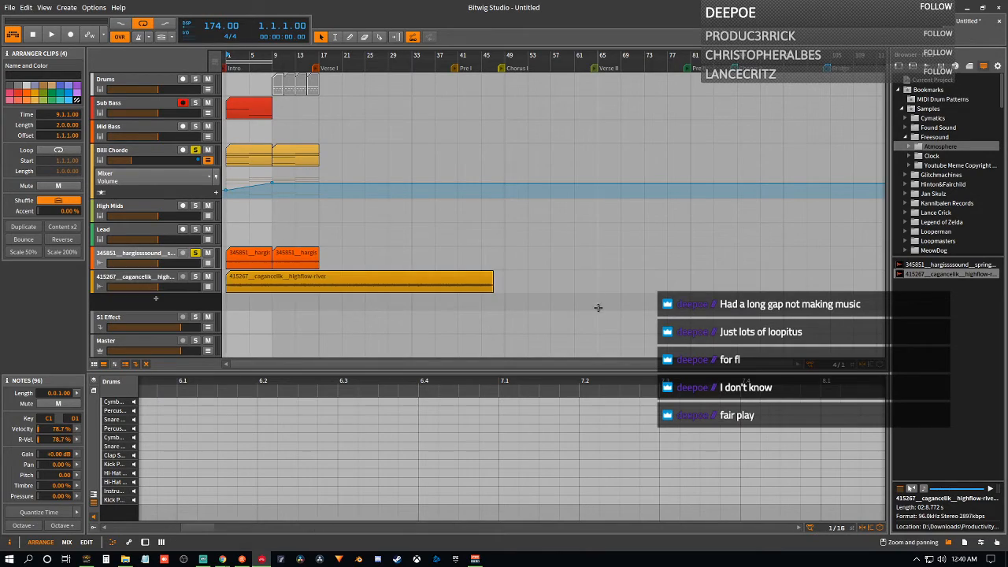
pyautogui.moveTo(498, 276); pyautogui.dragTo(318, 285)
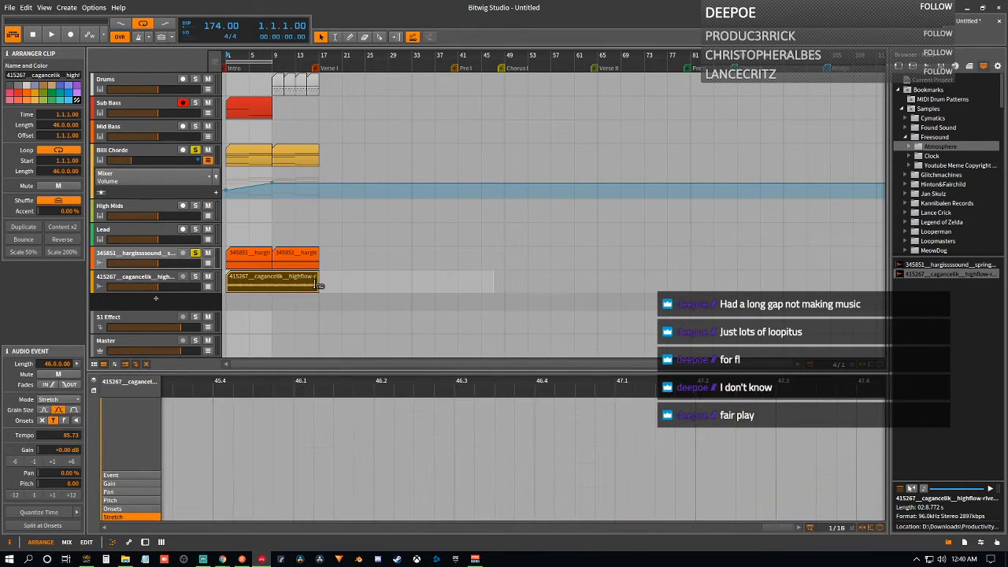
# - Lower the highflow-river track's volume and solo the track while auditioning it with the other soloed tracks
pyautogui.moveTo(162, 287); pyautogui.dragTo(128, 286)
pyautogui.press('space')
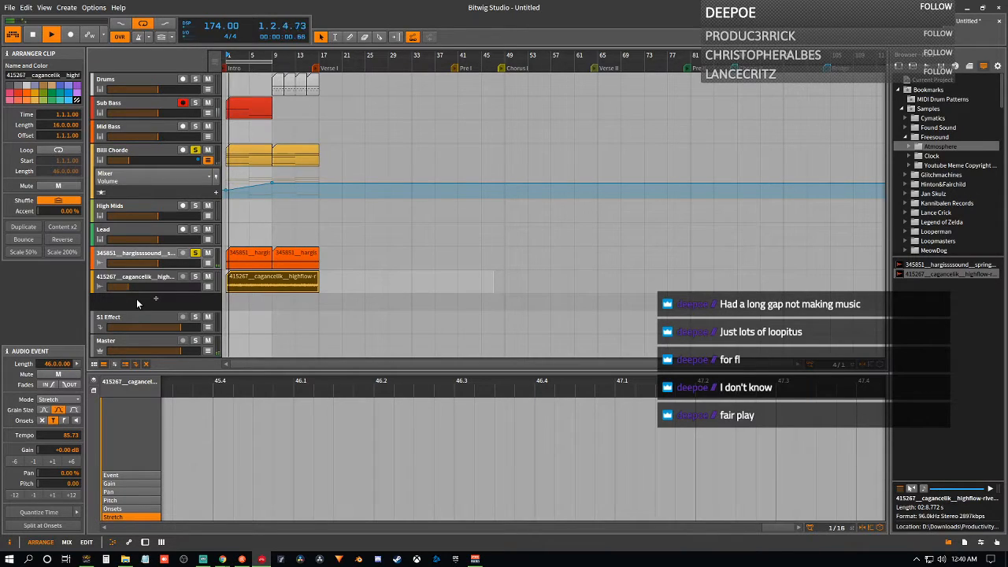
pyautogui.press('s')
pyautogui.press('space')
pyautogui.moveTo(130, 286); pyautogui.dragTo(133, 287)
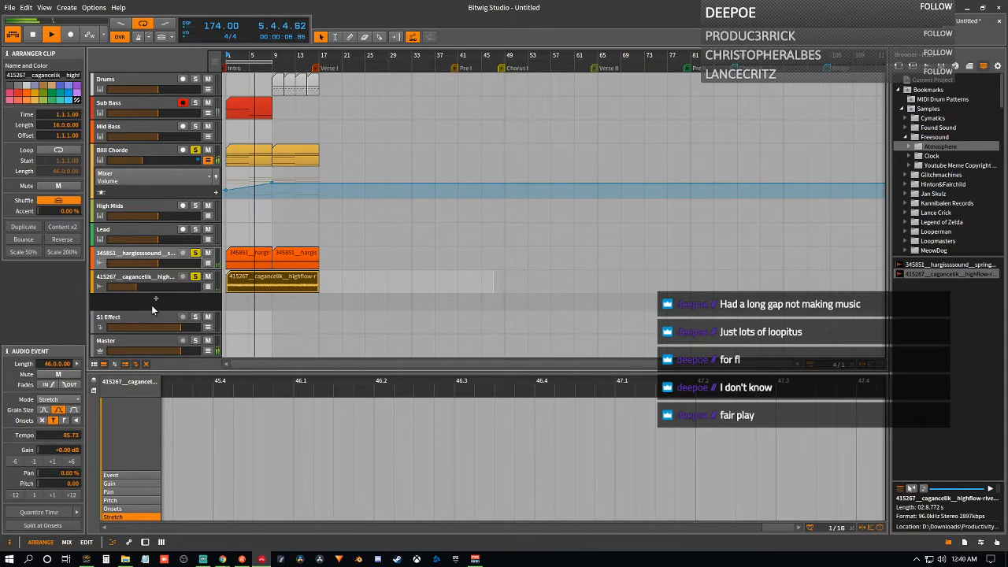
pyautogui.press('space')
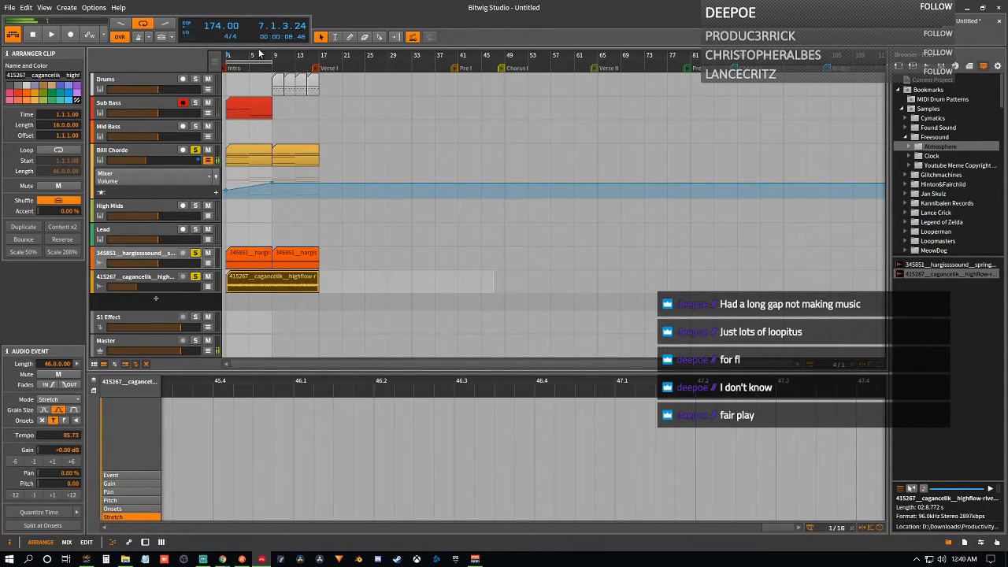
# - Extend the loop region to 16 bars from bar 1 and audition it
pyautogui.click(324, 141)
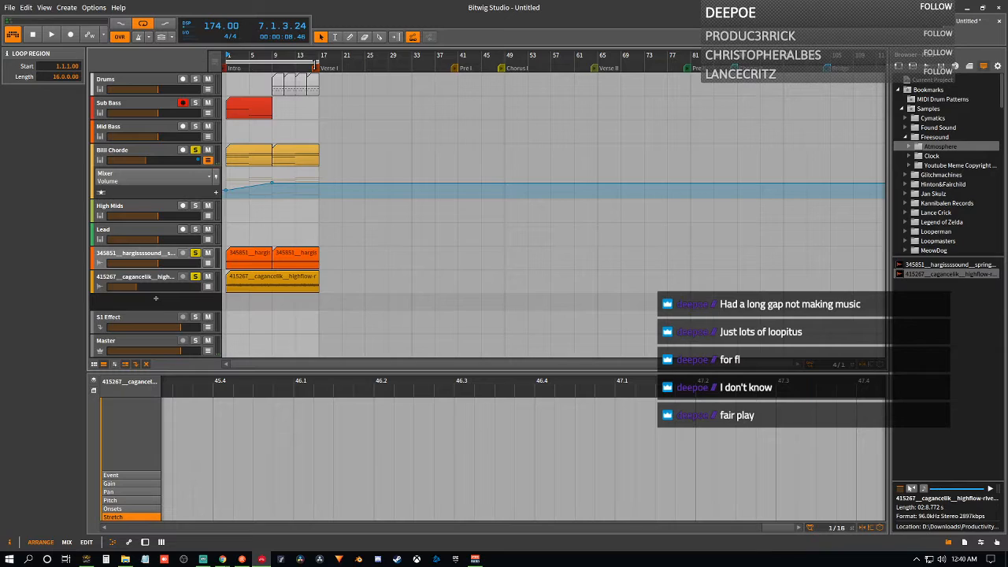
pyautogui.press('space')
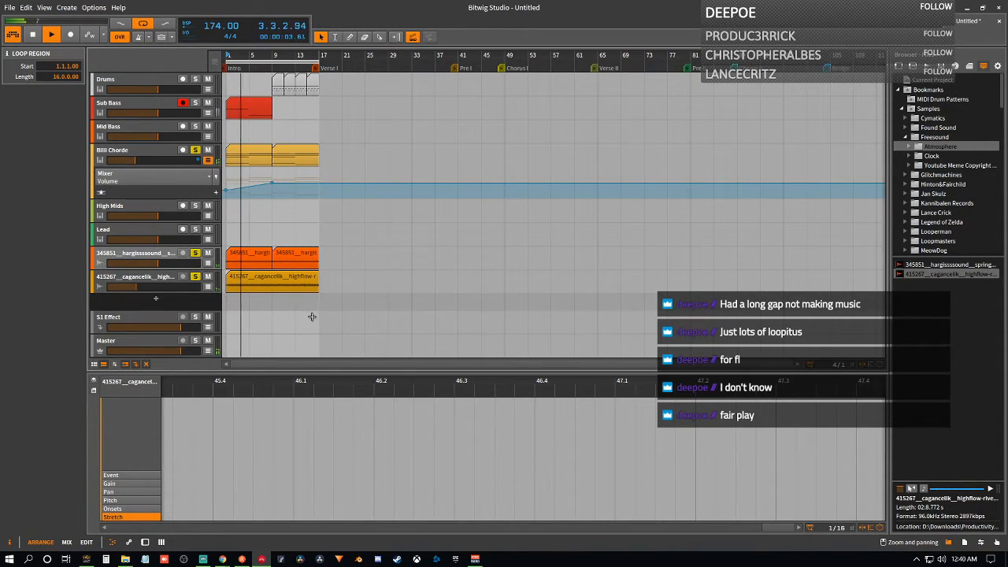
pyautogui.click(245, 286)
pyautogui.press('space')
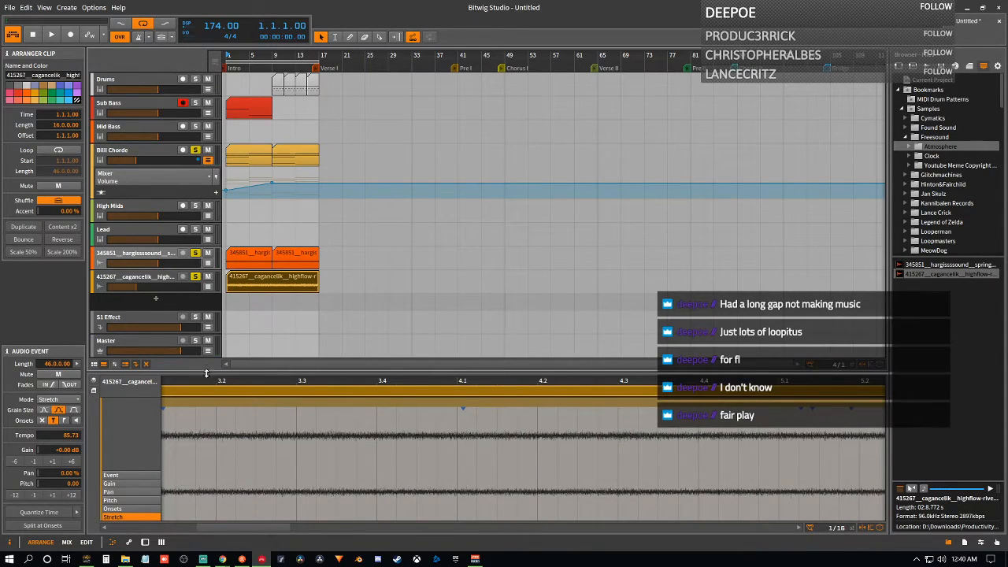
# - Automate a volume fade-in on the highflow-river track from -51.5 dB at bar 1 to -24.5 dB at bar 5, and audition it
pyautogui.click(206, 288)
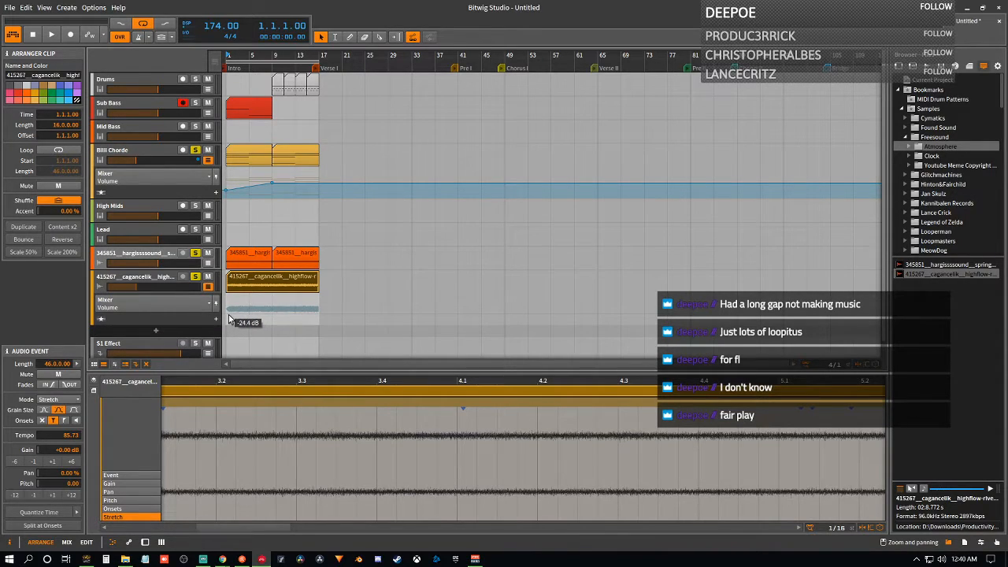
pyautogui.click(226, 324)
pyautogui.moveTo(226, 324); pyautogui.dragTo(248, 314)
pyautogui.press('space')
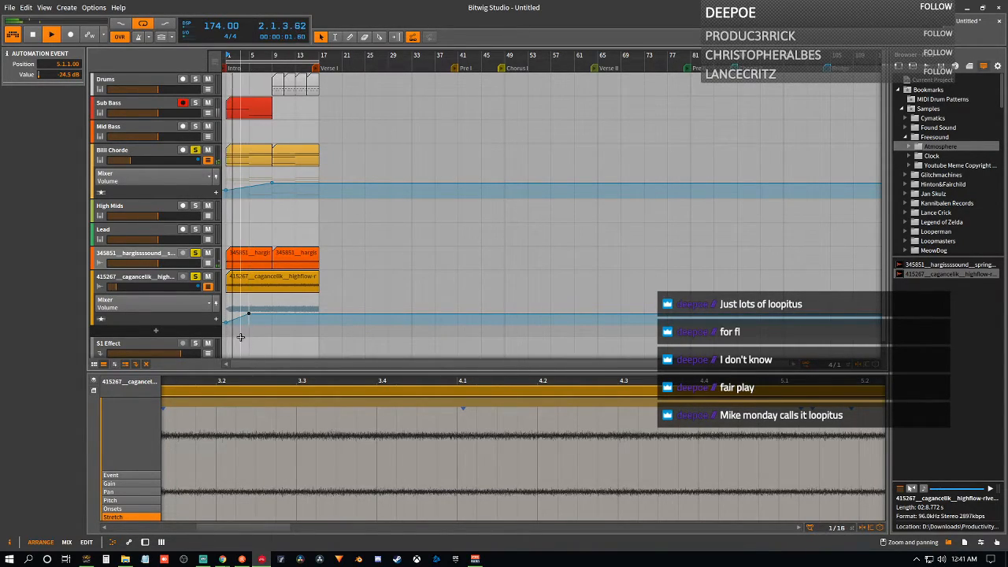
pyautogui.press('space')
pyautogui.click(226, 319)
pyautogui.press('space')
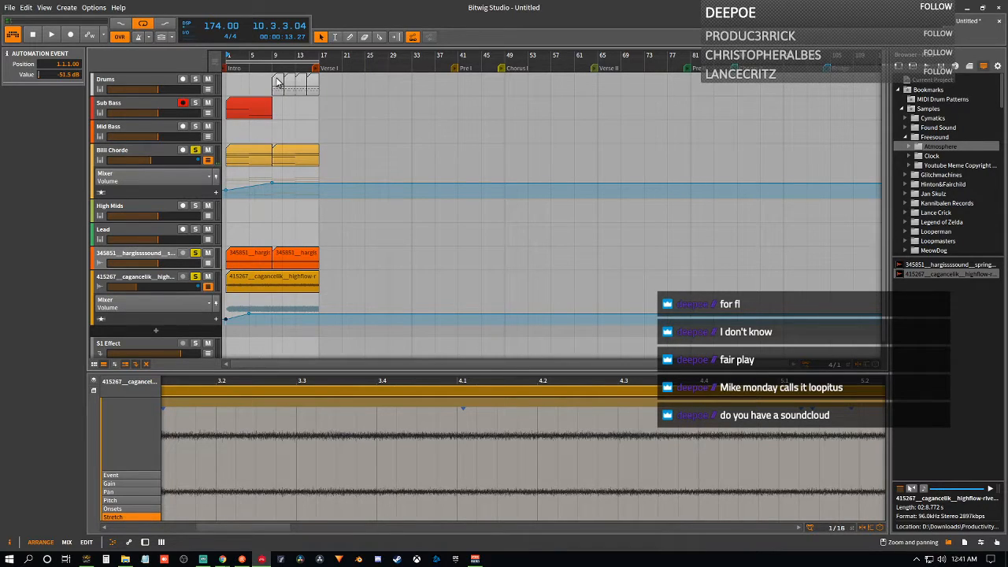
# - Move the four drum clips to start at bar 17, under the Verse I marker
pyautogui.moveTo(270, 72); pyautogui.dragTo(329, 86)
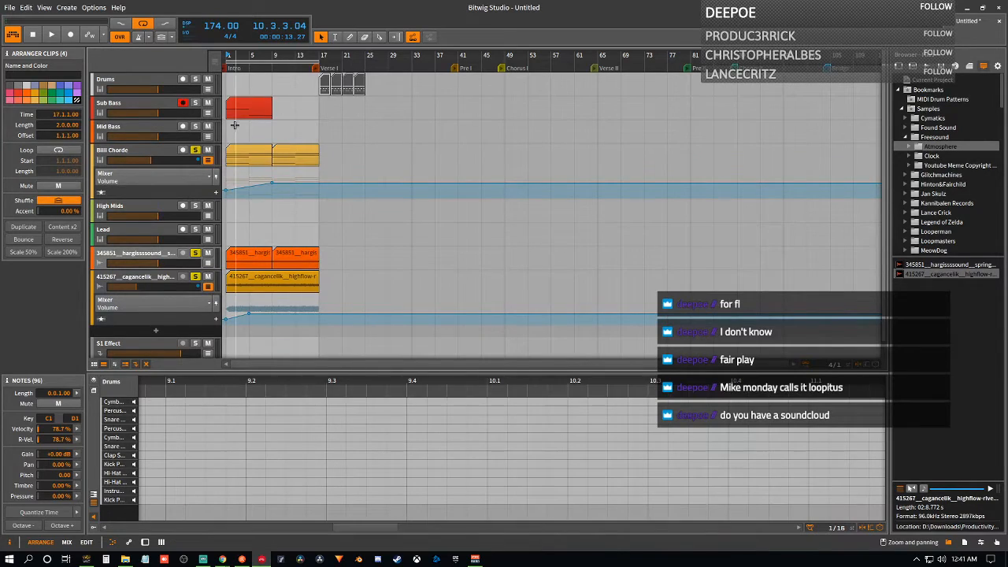
pyautogui.press('space')
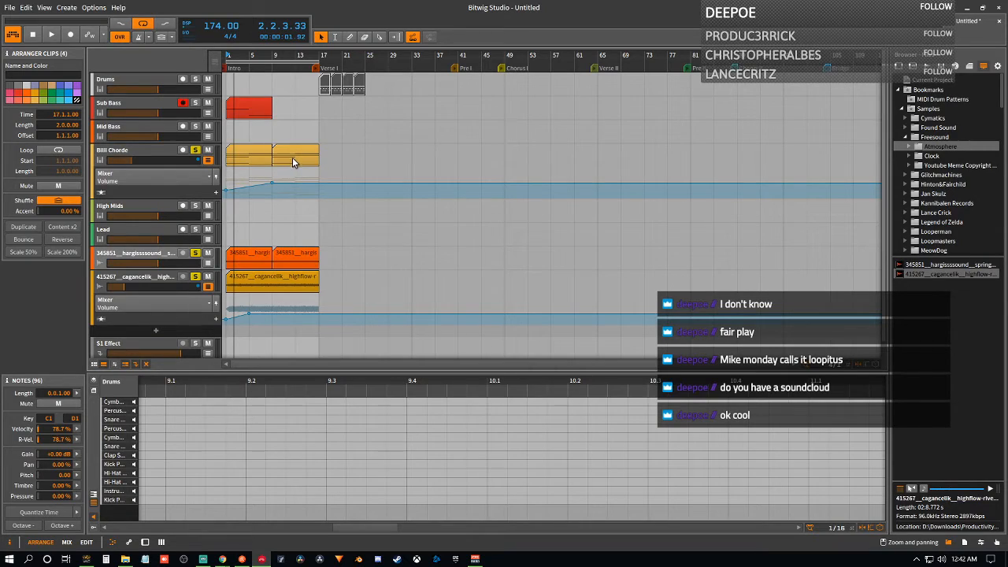
# - Raise the highflow-river track's first volume automation point at bar 1 to -38.1 dB, auditioning the fade-in between adjustments
pyautogui.press('space')
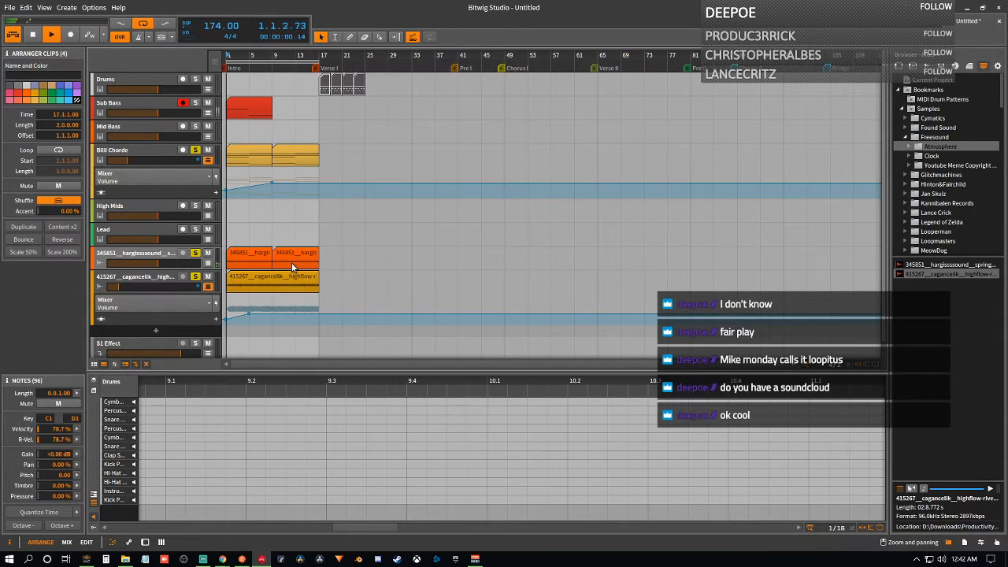
pyautogui.press('space')
pyautogui.click(226, 317)
pyautogui.press('space')
pyautogui.press('space')
pyautogui.moveTo(226, 318); pyautogui.dragTo(226, 318)
pyautogui.press('space')
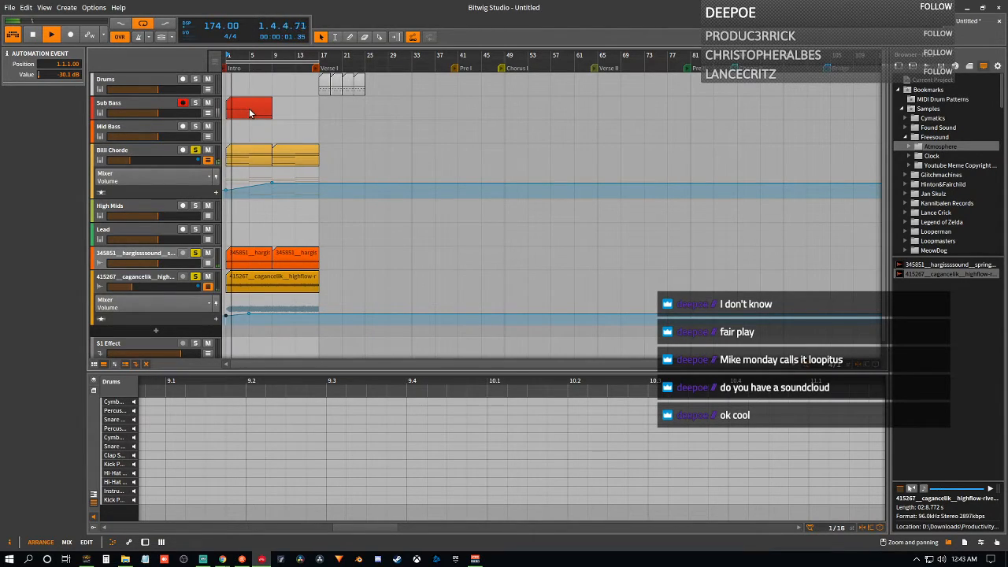
# - Stop playback and move the Sub Bass clip from the Intro to bar 17
pyautogui.press('space')
pyautogui.moveTo(248, 111); pyautogui.dragTo(341, 110)
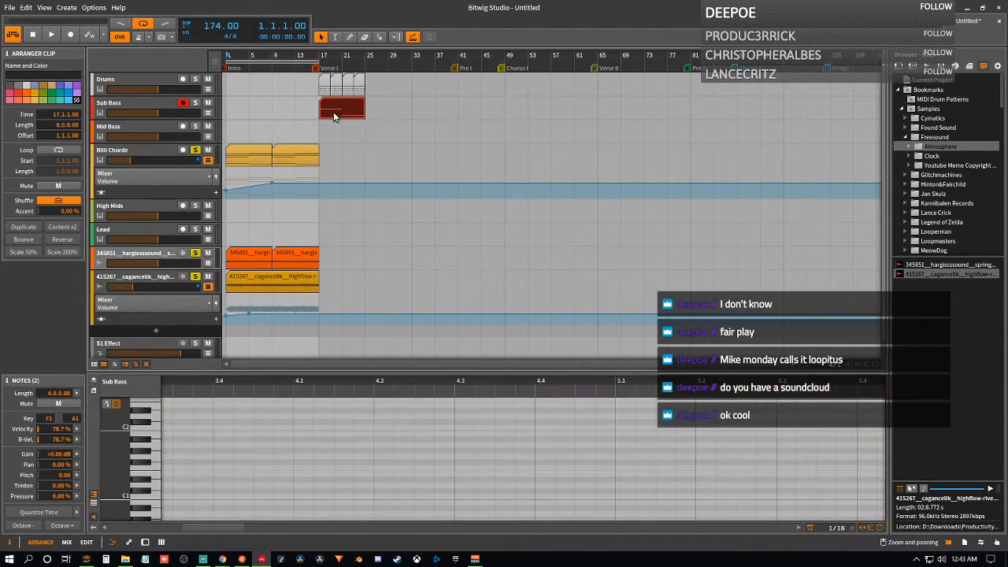
# - Duplicate the last Chorde clip to bars 17 and 25, and the Sub Bass clip to bar 25
pyautogui.click(286, 163)
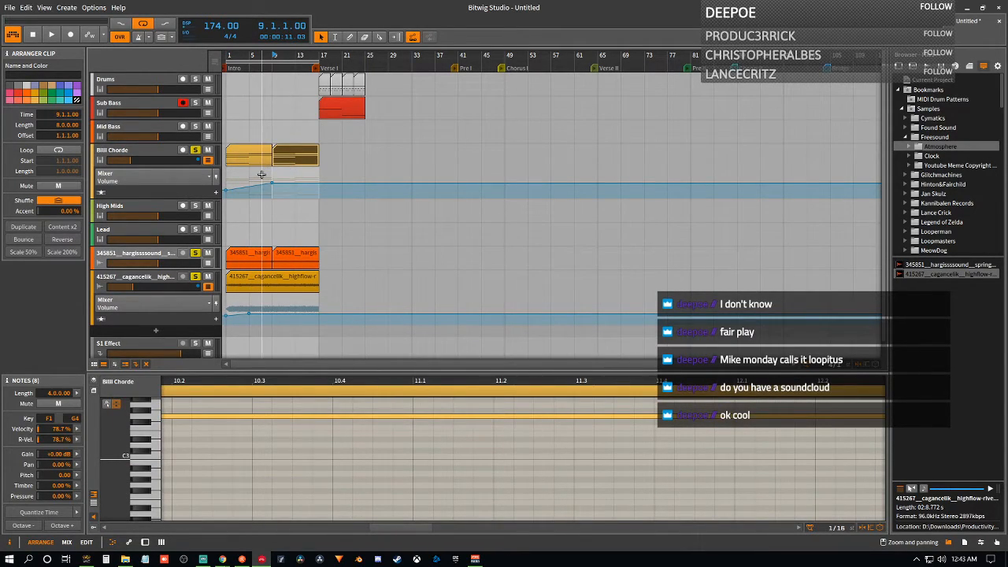
pyautogui.hotkey('ctrl', 'd')
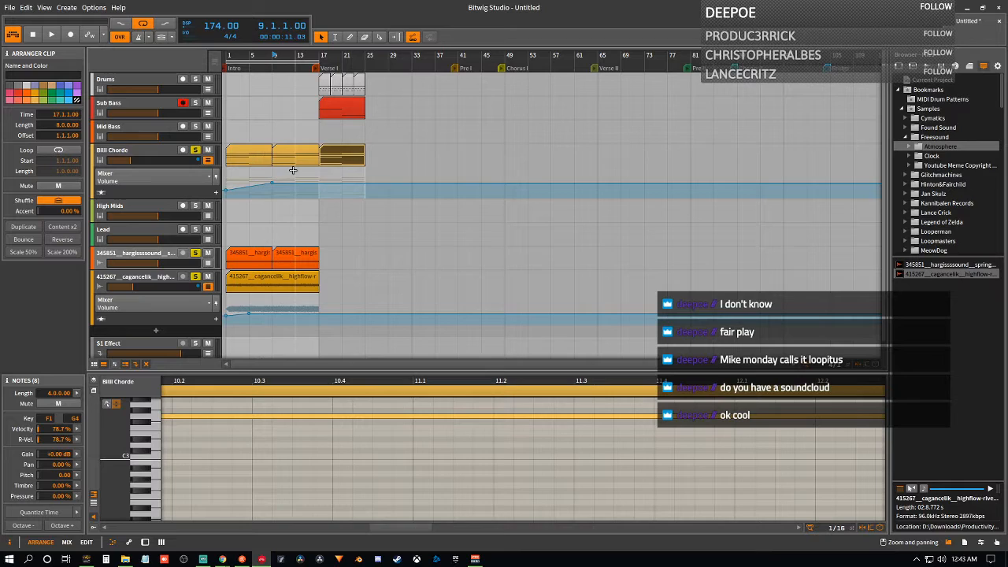
pyautogui.hotkey('ctrl', 'd')
pyautogui.click(343, 111)
pyautogui.hotkey('ctrl', 'd')
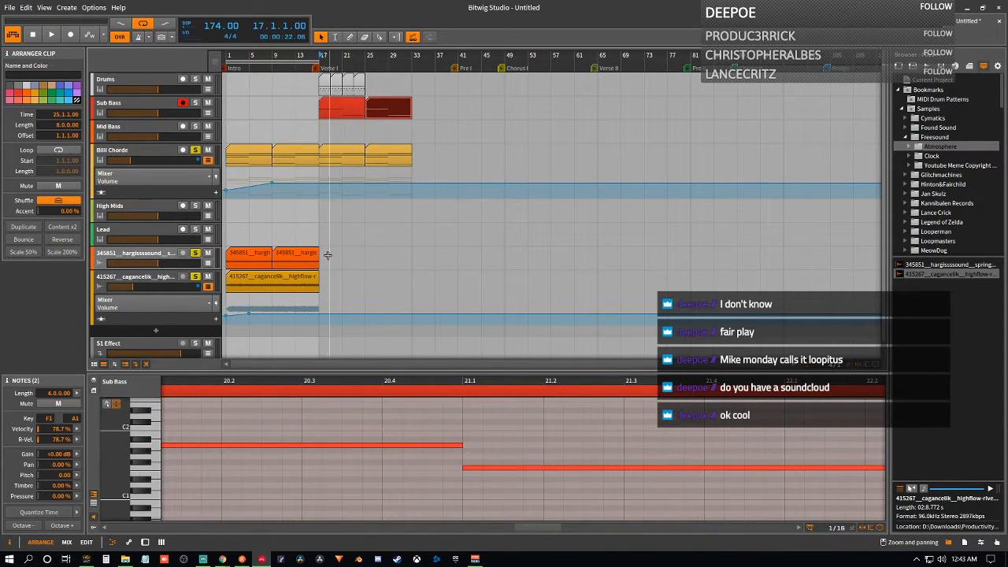
# - Duplicate the spring ambience and highflow-river clips of the Intro together so the copies start at bar 17
pyautogui.click(319, 290)
pyautogui.moveTo(318, 292); pyautogui.dragTo(252, 253)
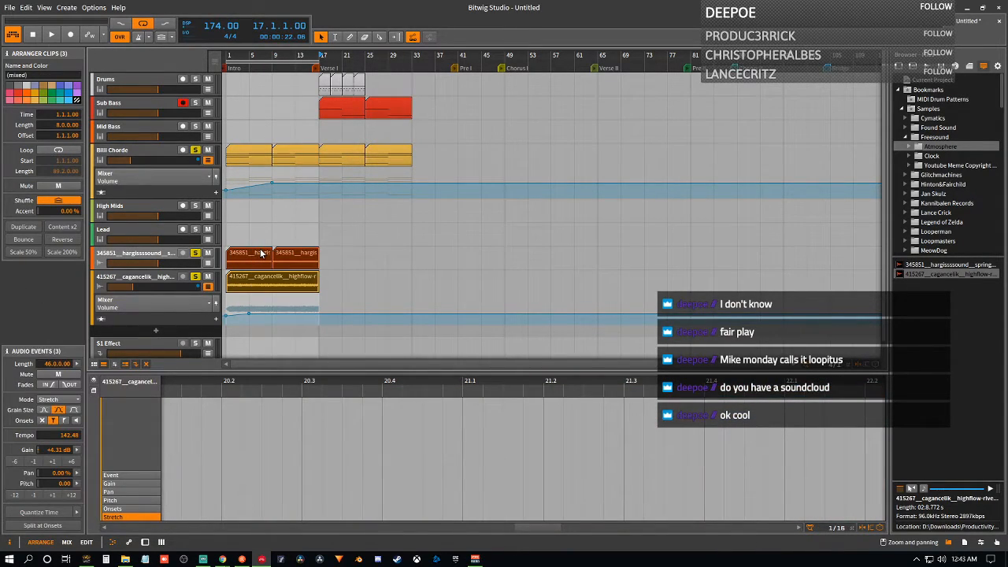
pyautogui.hotkey('ctrl', 'd')
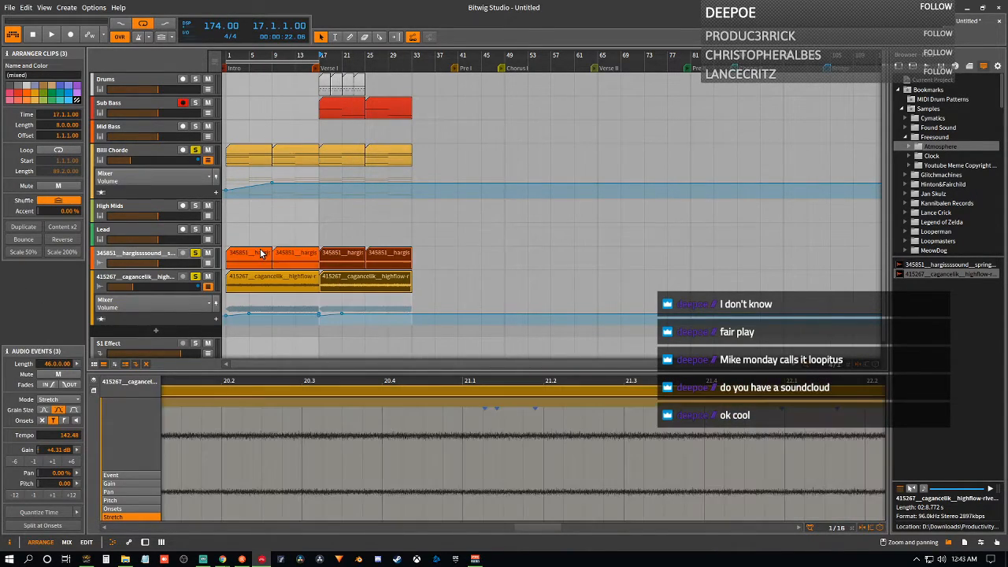
# - Extend the loop region to bar 33 and move the four drum clips to start at bar 33
pyautogui.click(322, 58)
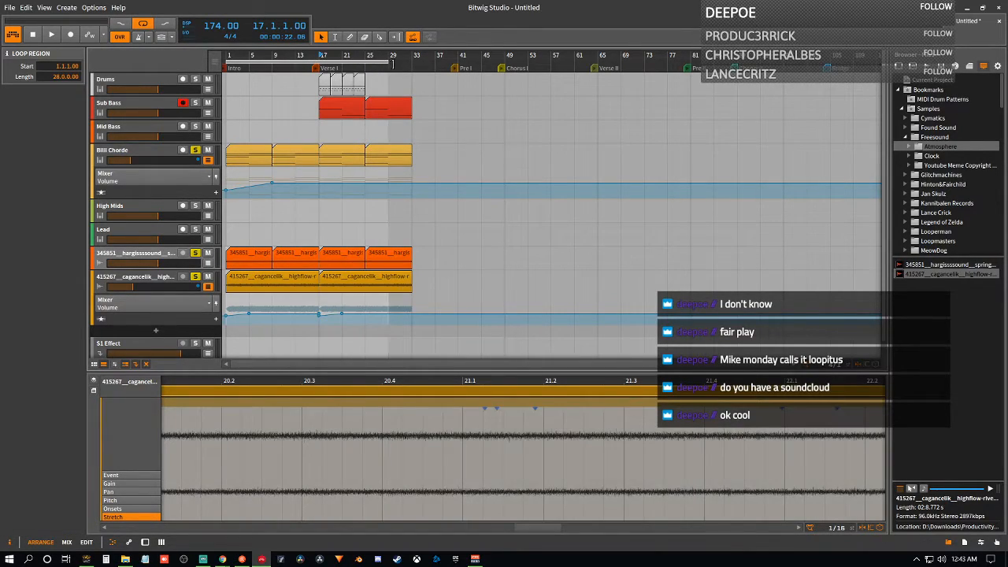
pyautogui.moveTo(314, 77); pyautogui.dragTo(417, 93)
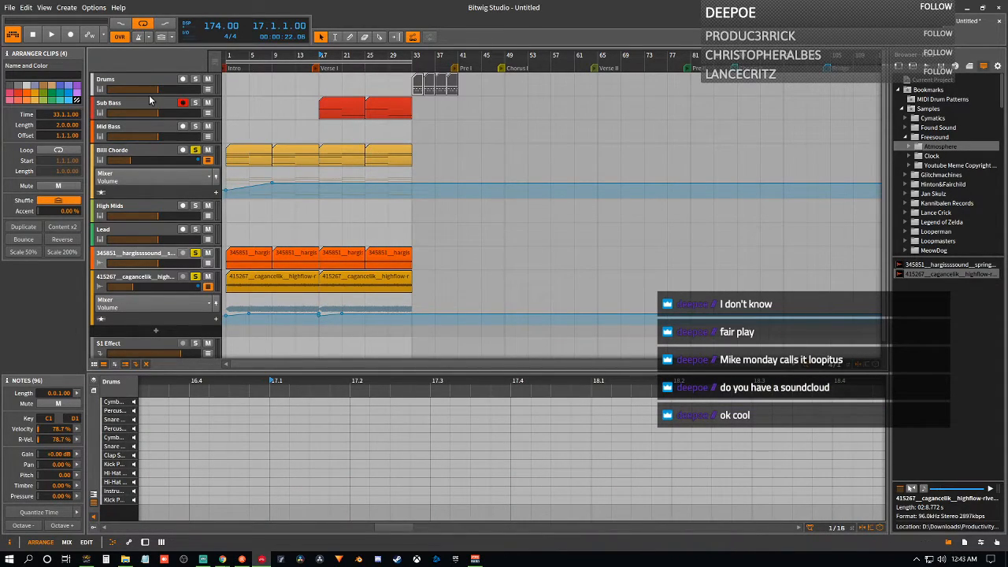
# - Move the Verse I cue marker to bar 33 and delete the highflow-river volume automation points at bars 17 to 21
pyautogui.moveTo(315, 68); pyautogui.dragTo(403, 69)
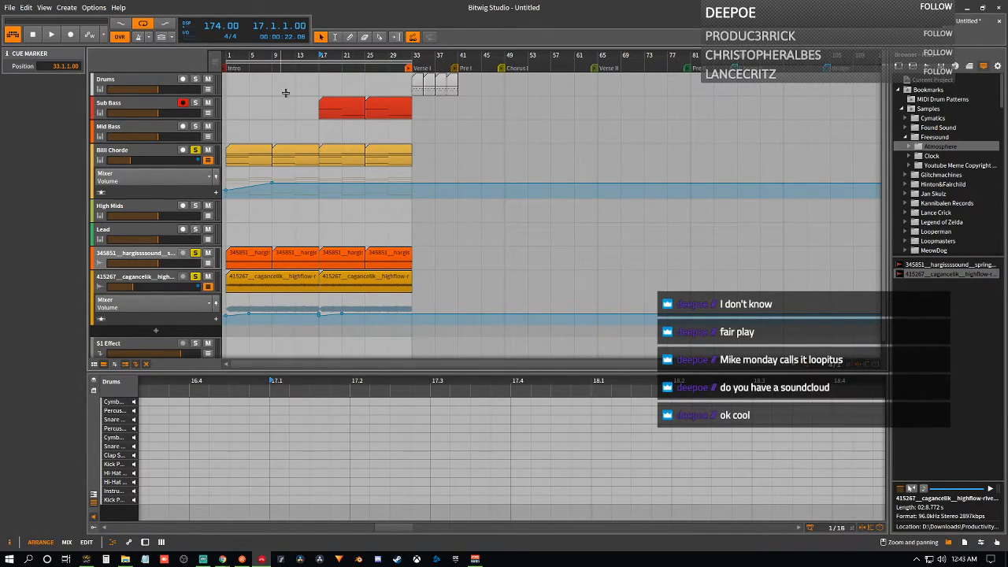
pyautogui.moveTo(314, 307); pyautogui.dragTo(348, 325)
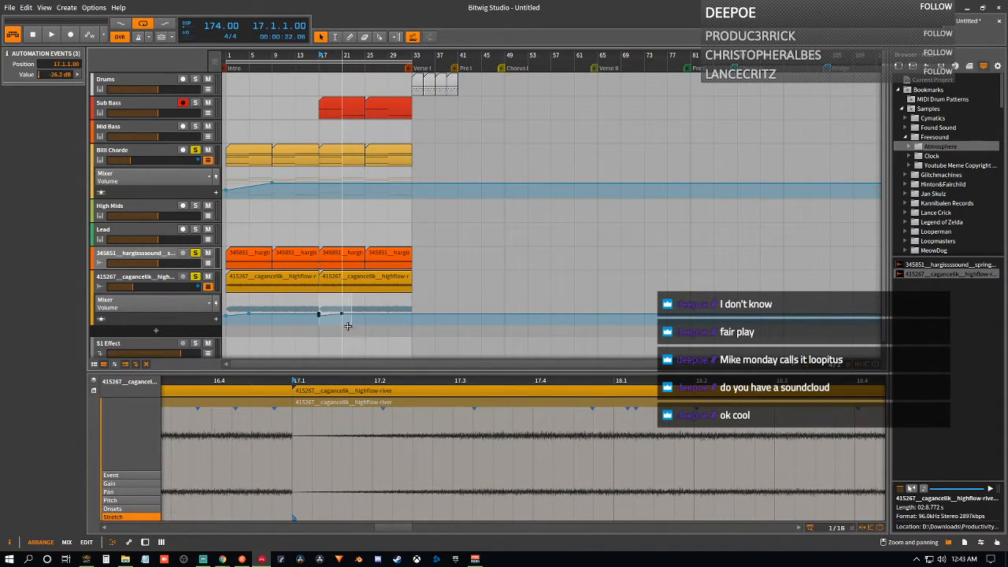
pyautogui.click(340, 319)
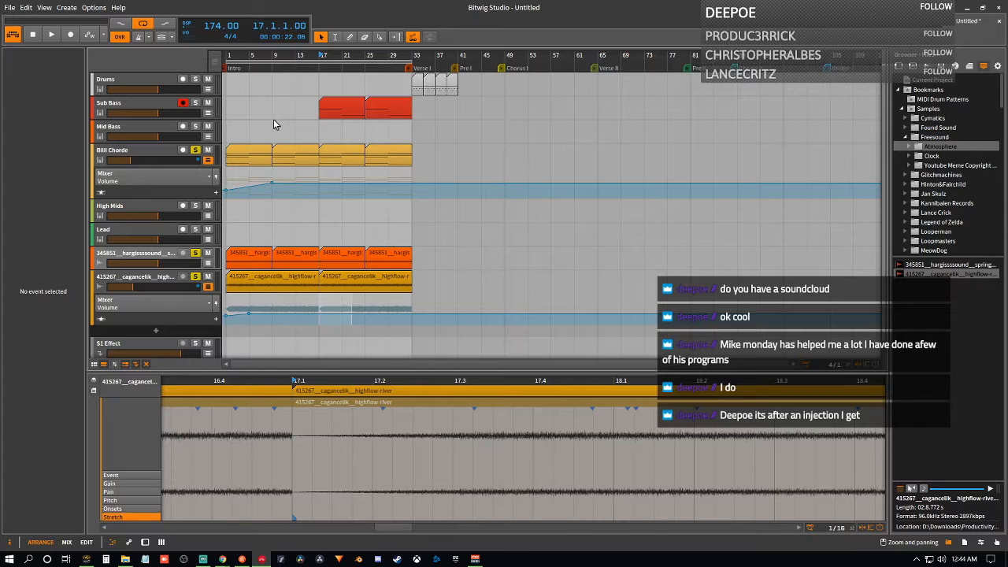
# - Play from the start, raise the highflow-river volume point at bar 5 to -21.3 dB and solo the Sub Bass track
pyautogui.click(32, 36)
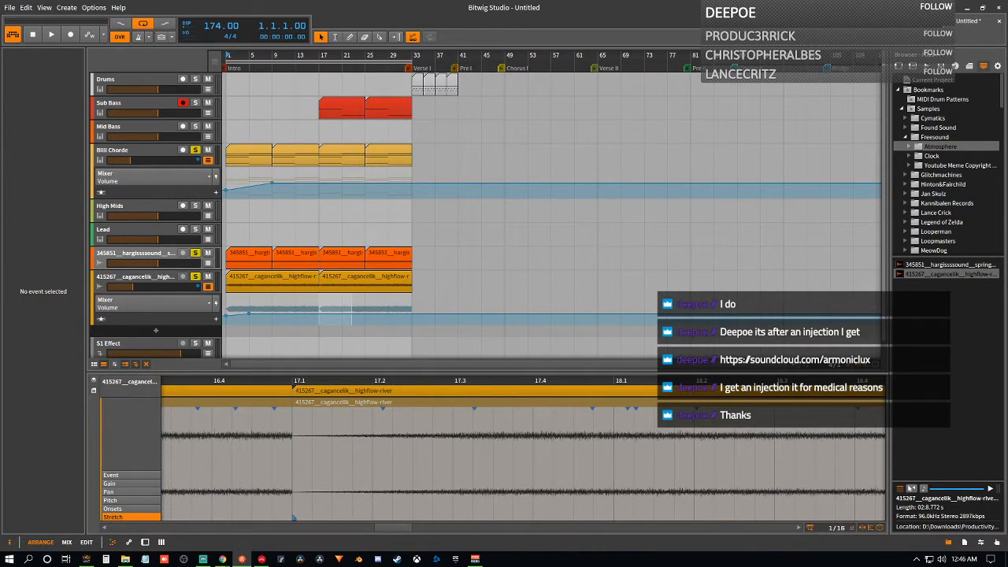
pyautogui.press('space')
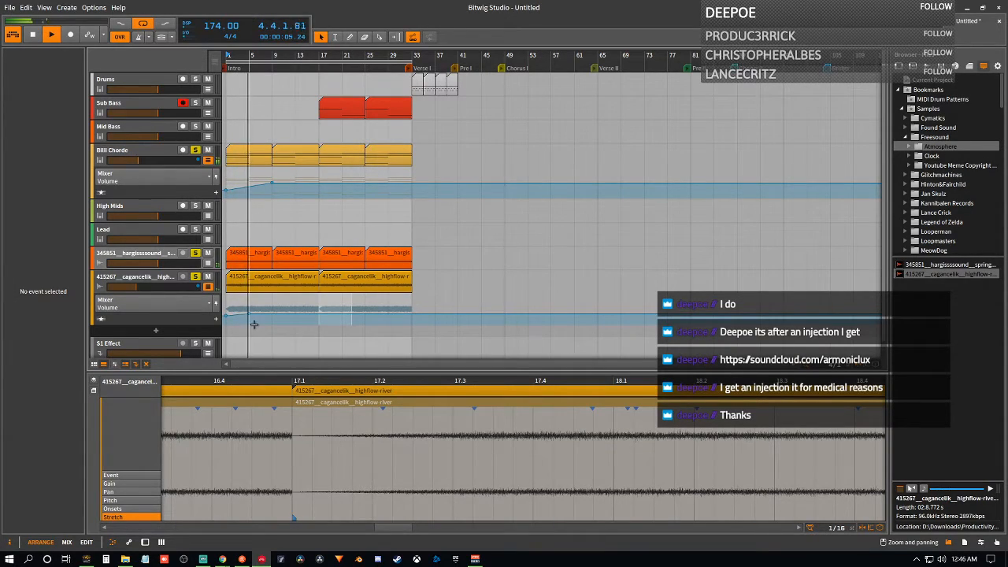
pyautogui.moveTo(248, 316)
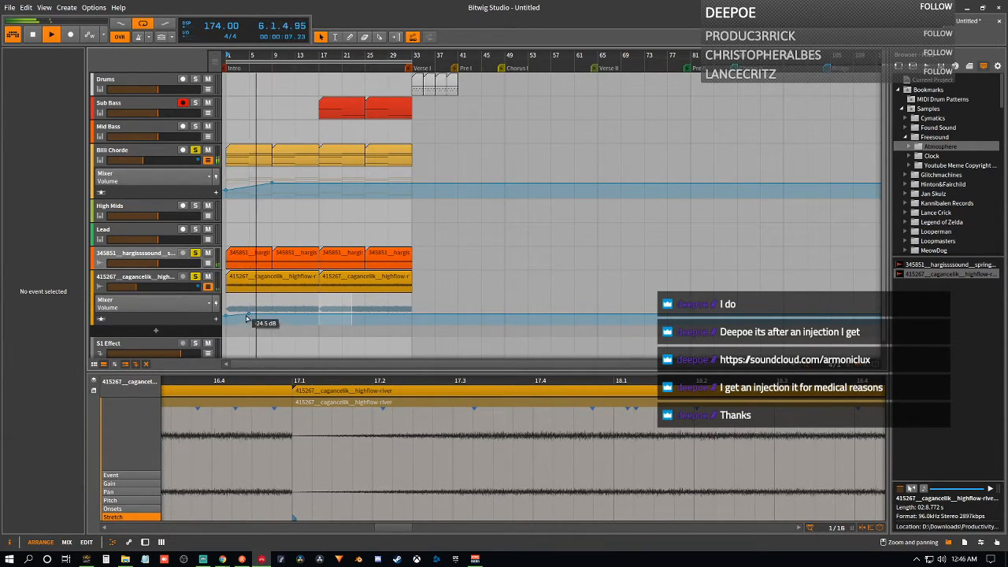
pyautogui.click(250, 315)
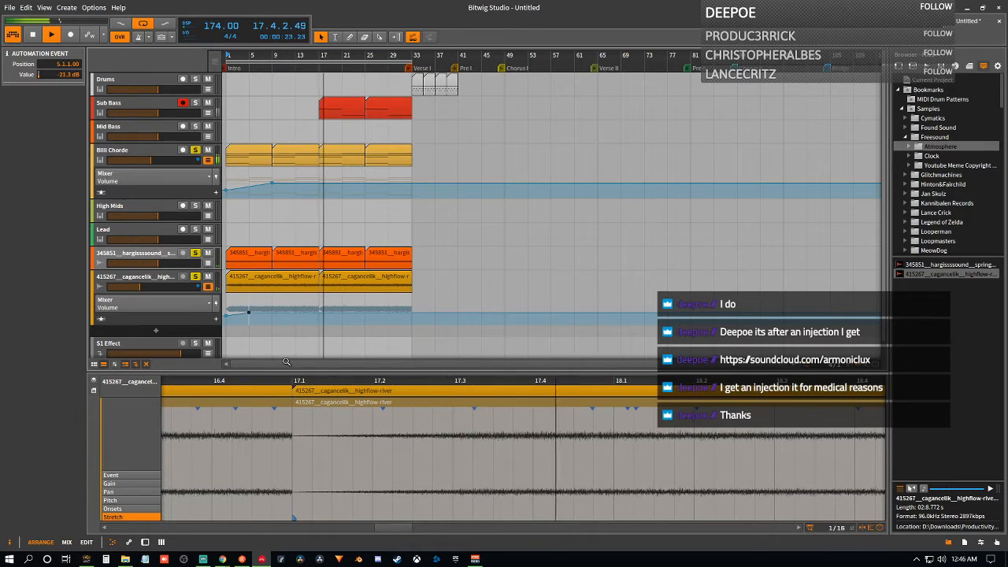
pyautogui.click(195, 105)
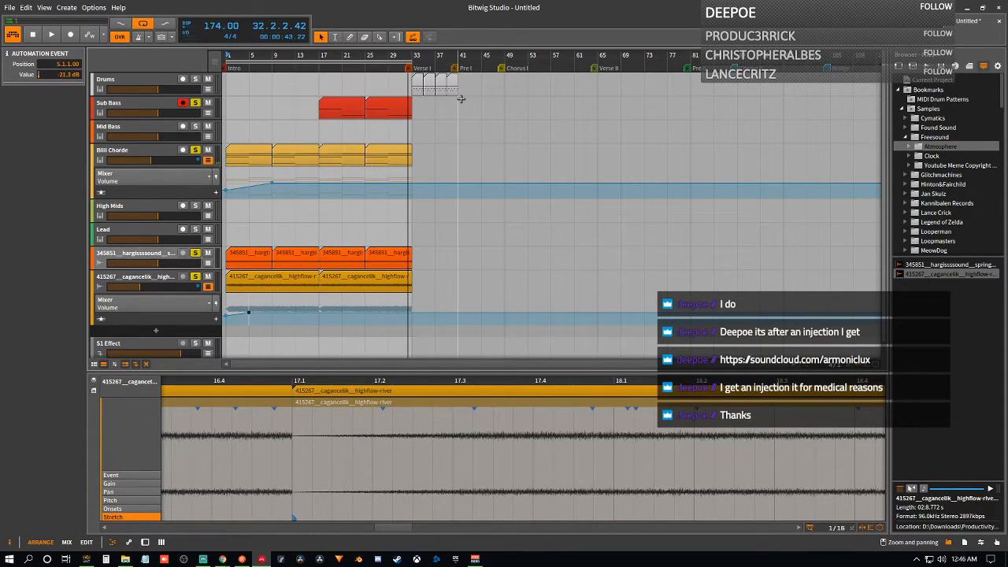
# - Clear the track solos, then move the four drum clips to bar 17 and duplicate them to bar 25
pyautogui.moveTo(459, 98); pyautogui.dragTo(412, 75)
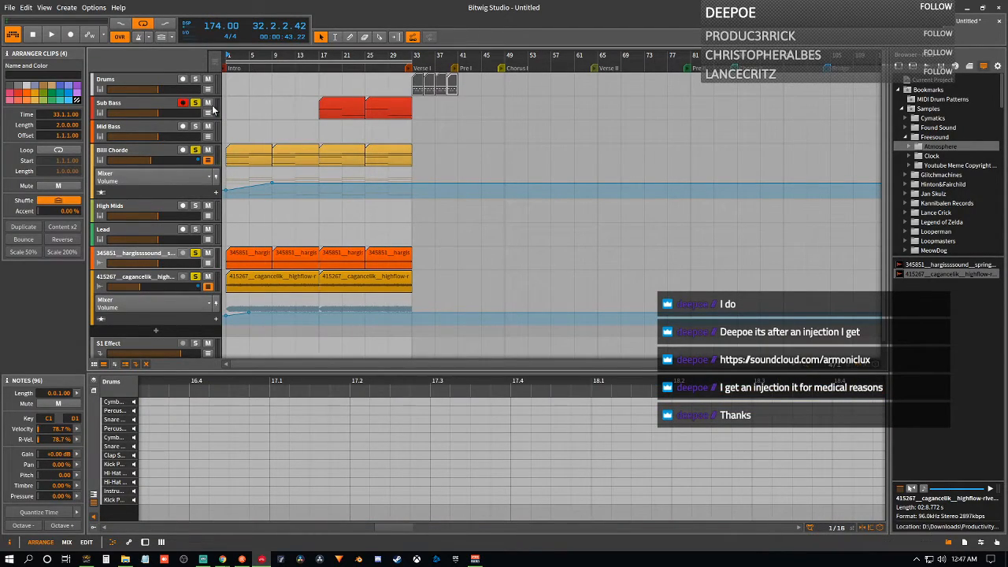
pyautogui.click(196, 254)
pyautogui.moveTo(462, 98); pyautogui.dragTo(324, 85)
pyautogui.click(418, 84)
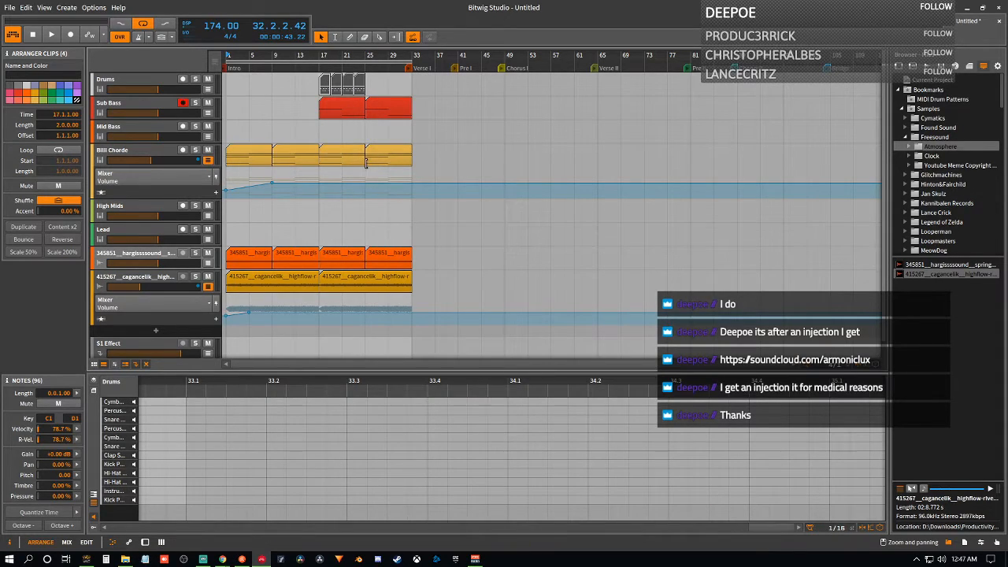
pyautogui.hotkey('ctrl', 'd')
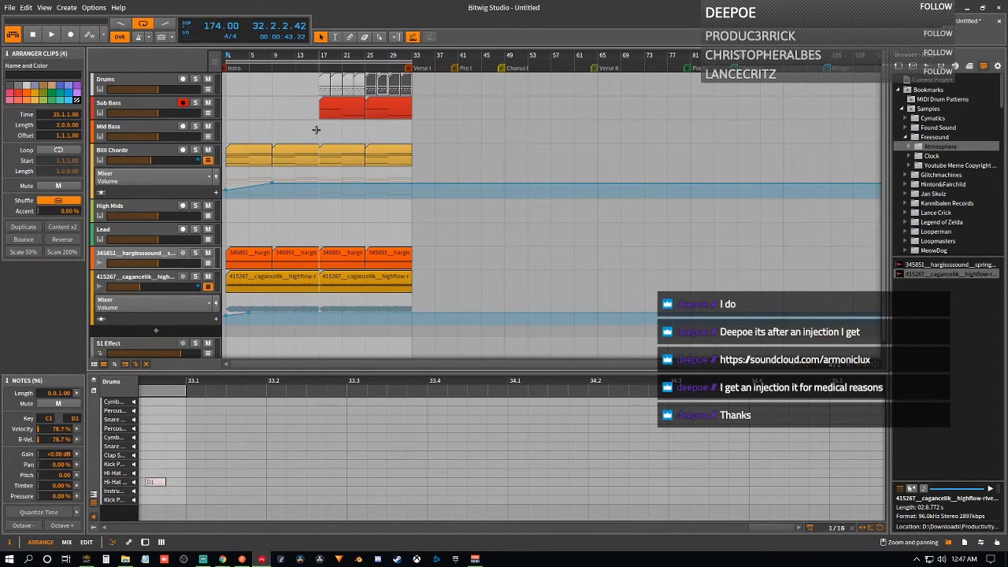
# - Play the section from bar 17 to hear the drums with the sub bass and chords, and stop playback
pyautogui.press('space')
pyautogui.press('space')
pyautogui.click(320, 60)
pyautogui.press('space')
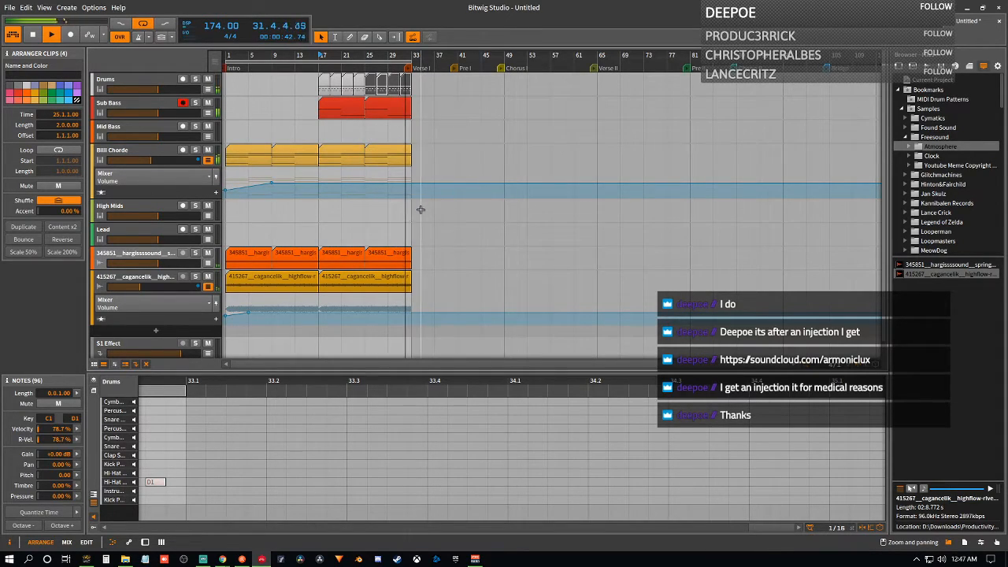
pyautogui.press('space')
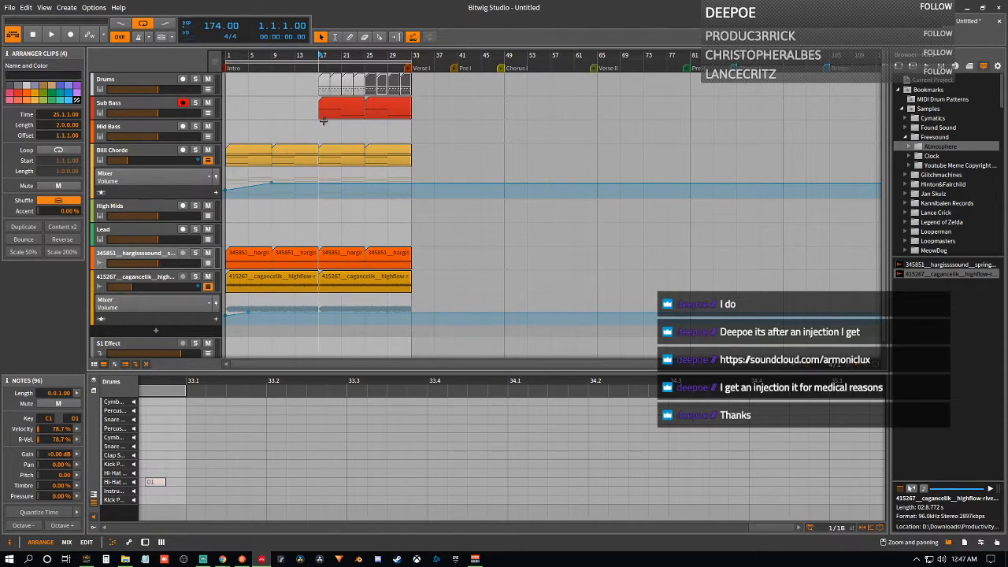
# - Move all eight drum clips together so they start at bar 33 under the Verse I marker
pyautogui.moveTo(425, 96); pyautogui.dragTo(320, 72)
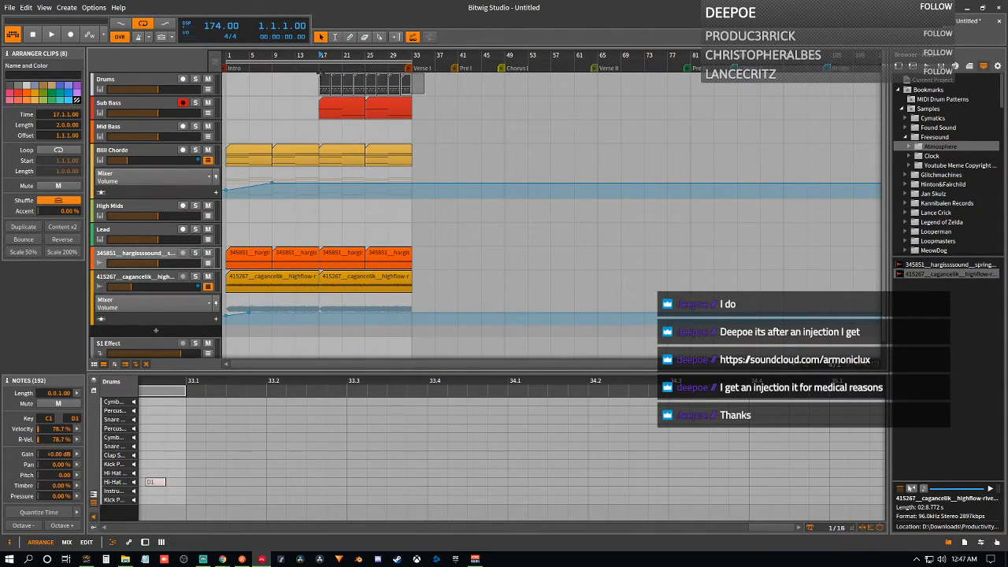
pyautogui.click(426, 98)
pyautogui.moveTo(315, 69); pyautogui.dragTo(414, 90)
pyautogui.moveTo(331, 88); pyautogui.dragTo(428, 121)
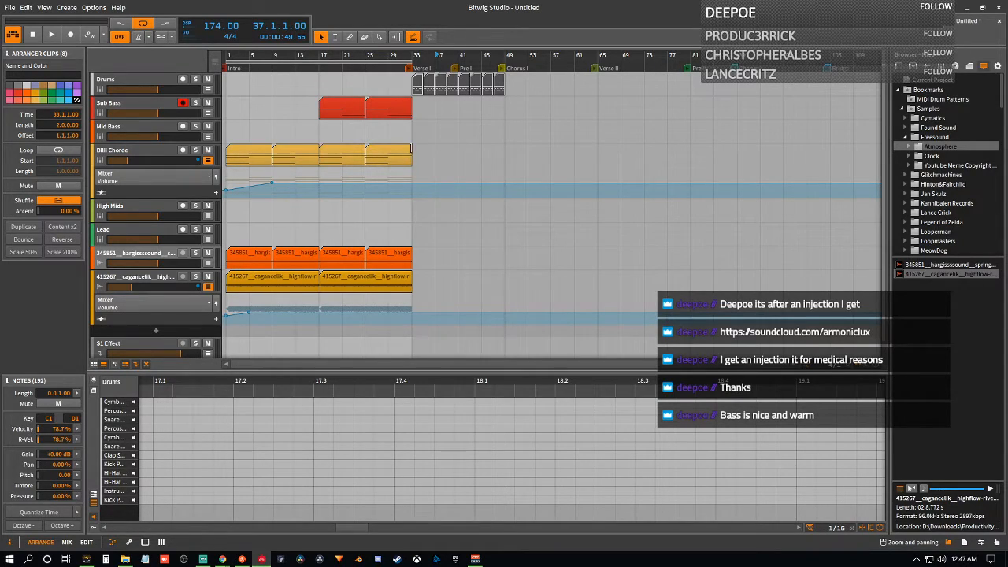
# - Show the Sub Bass track's device chain and open its Reaktor 6 plugin window
pyautogui.click(131, 100)
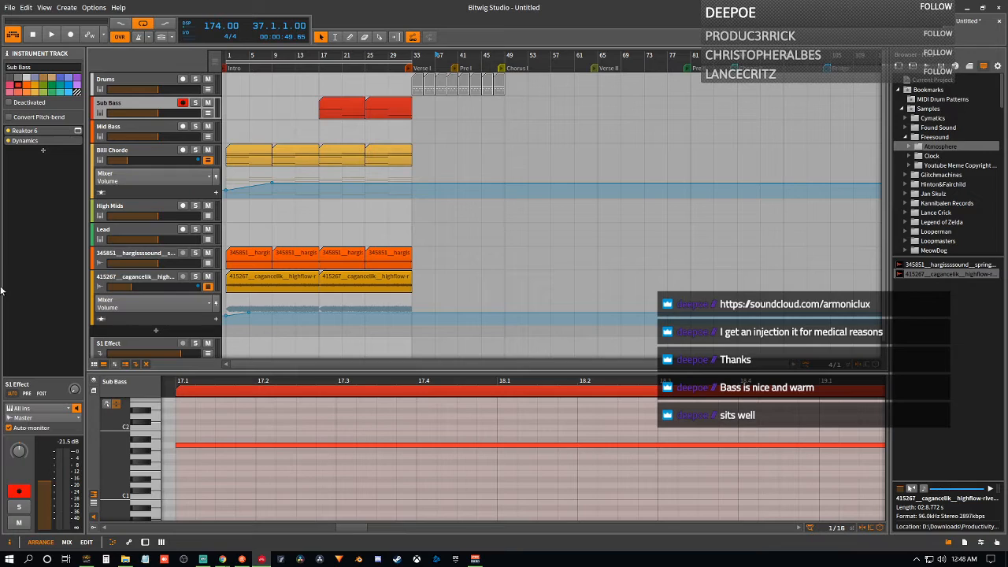
pyautogui.click(145, 541)
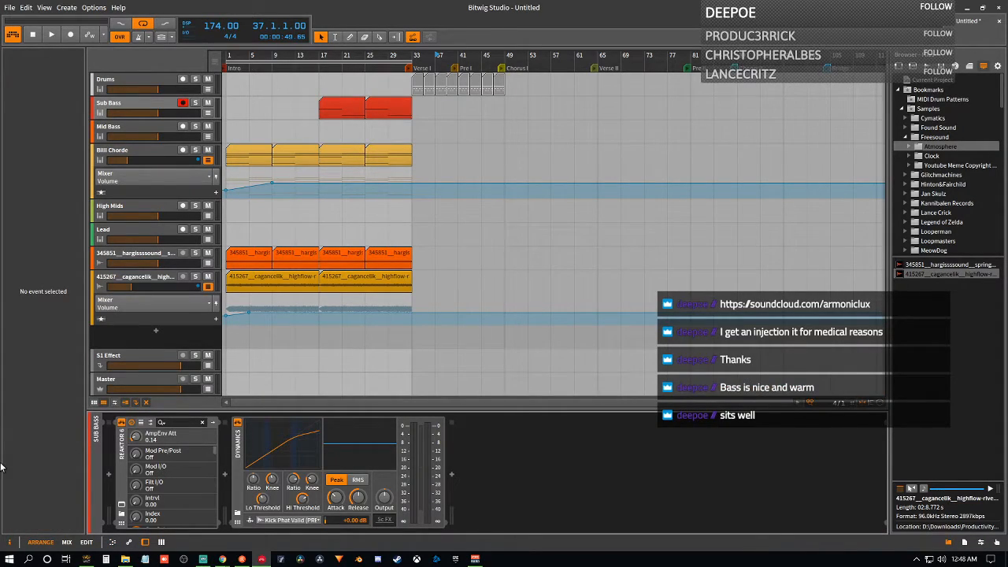
pyautogui.click(120, 507)
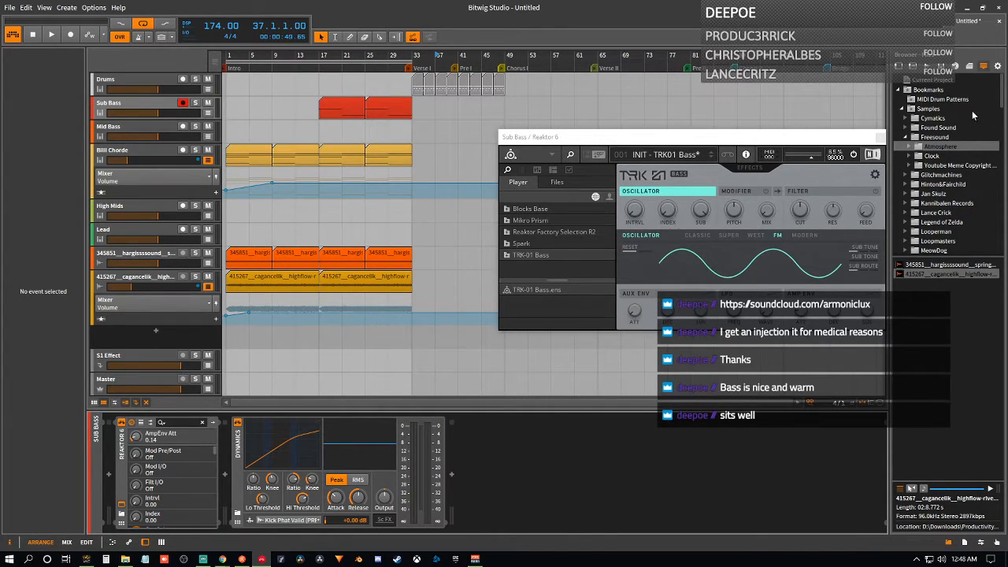
# - Filter the device browser to the 64-bit Native Instruments plugins
pyautogui.click(902, 67)
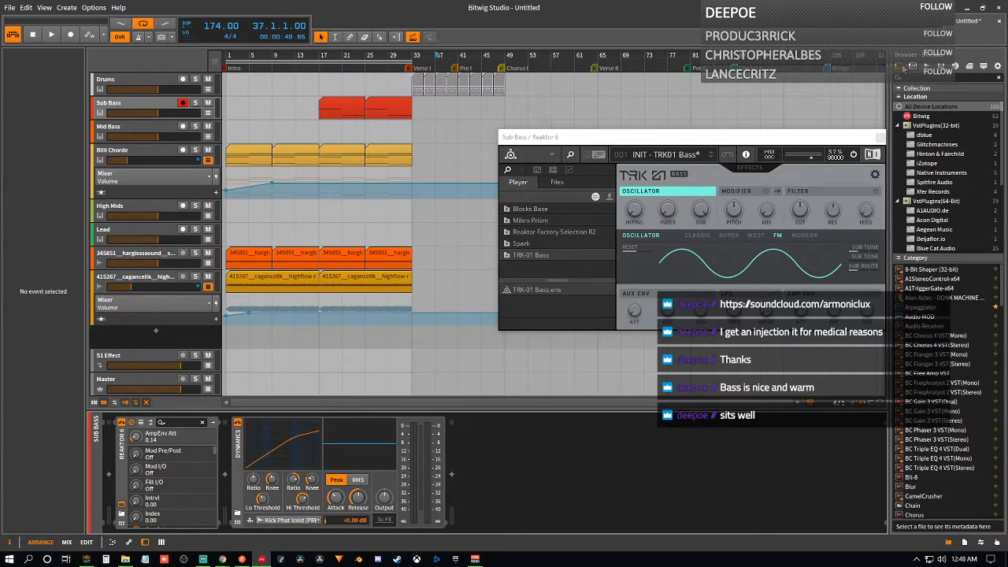
pyautogui.scroll(-5, 960, 197)
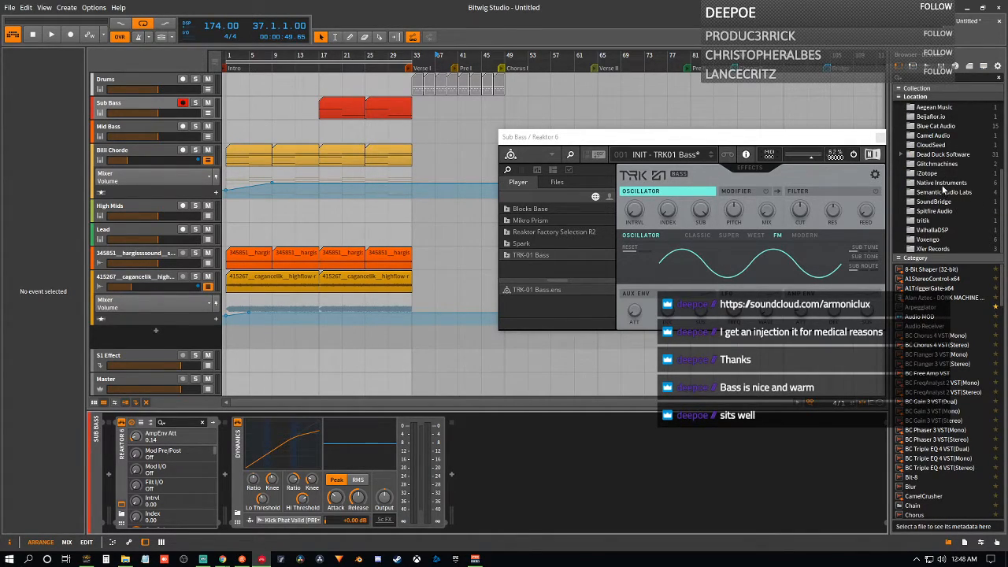
pyautogui.click(942, 184)
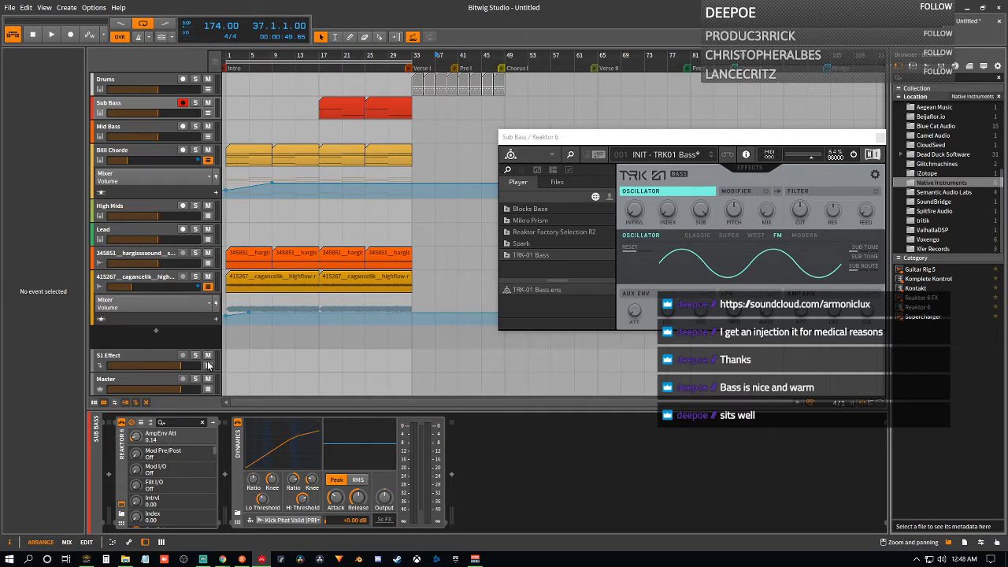
# - Inspect the High Mids and Mid Bass devices, opening and closing the Mid Bass track's Low Mids Kontakt instrument
pyautogui.click(118, 205)
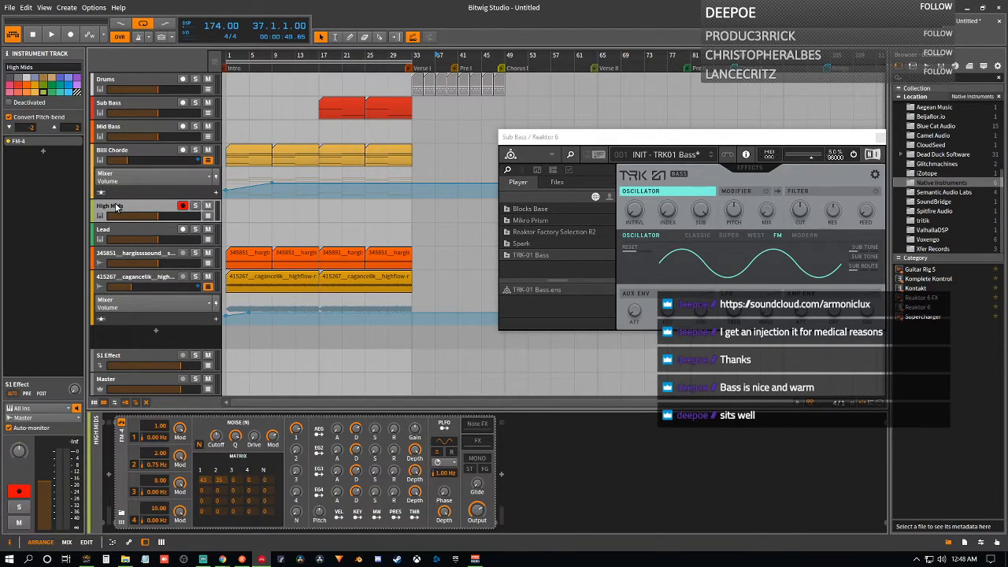
pyautogui.click(127, 131)
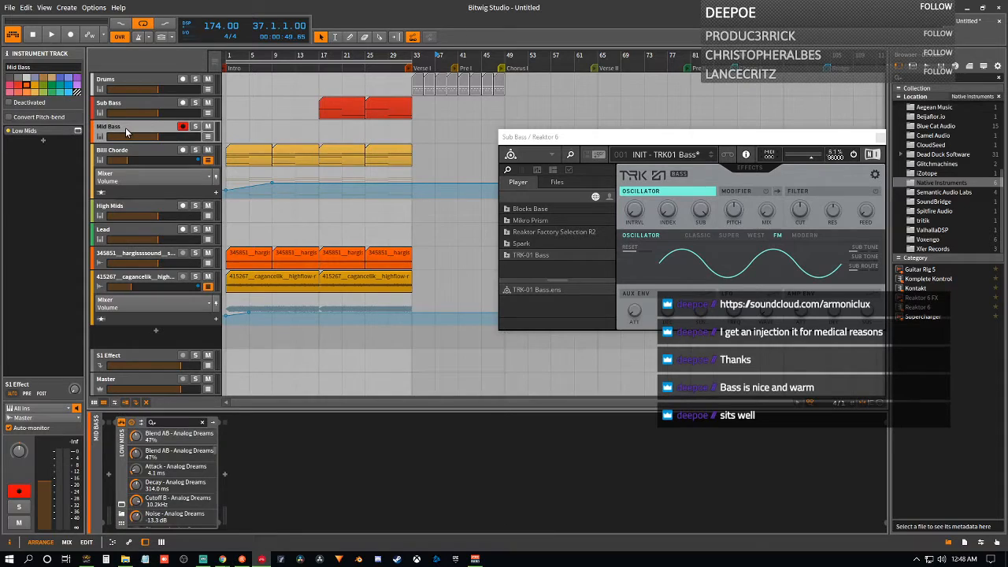
pyautogui.click(122, 505)
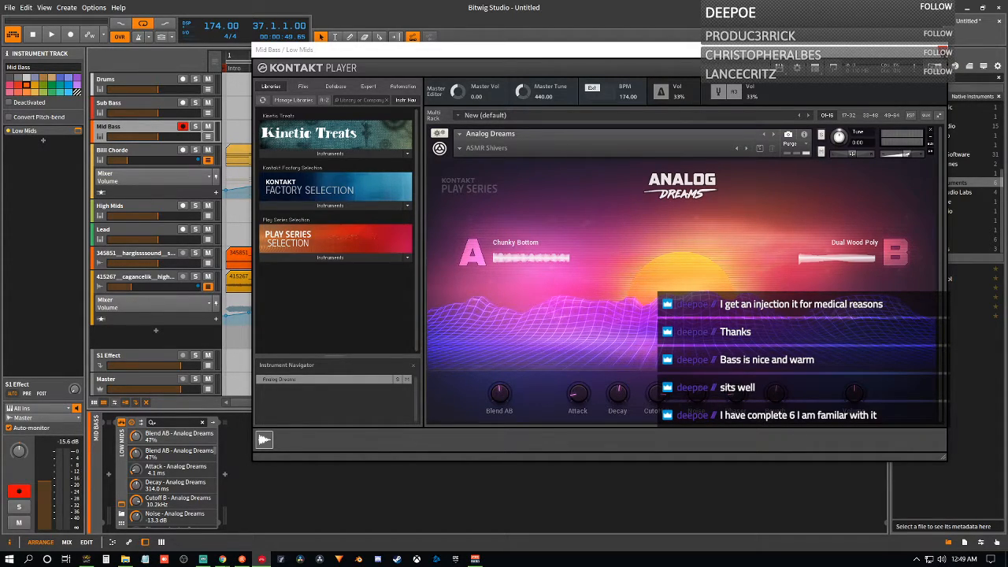
pyautogui.click(934, 50)
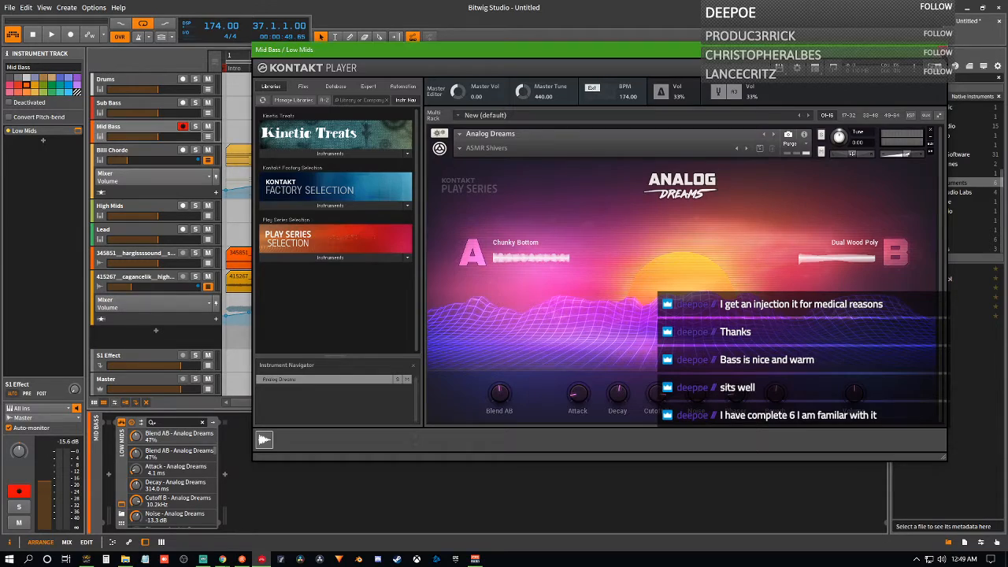
pyautogui.click(935, 50)
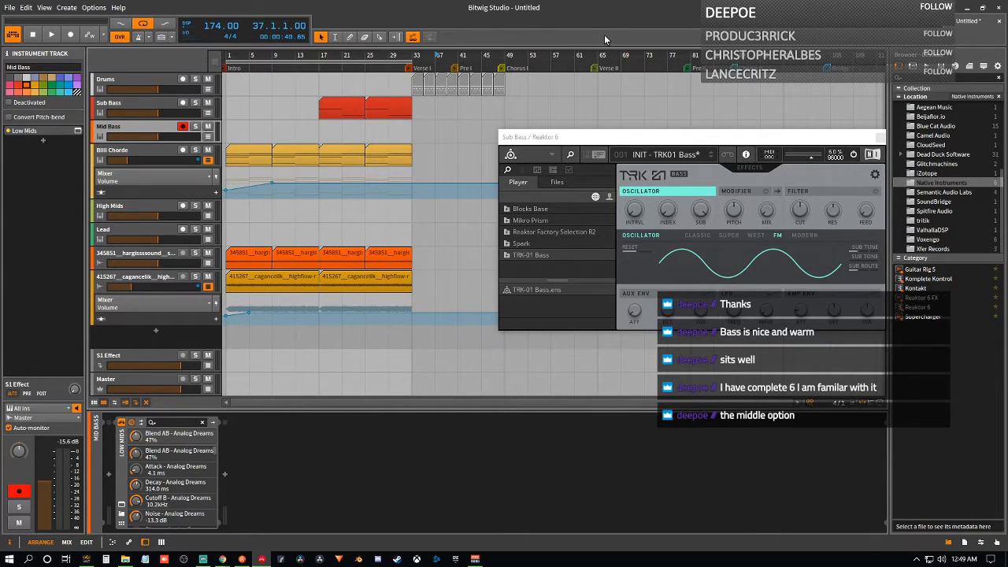
# - Review the Sub Bass and Chorde device chains and select the Chorde track's DD Reverb
pyautogui.click(158, 107)
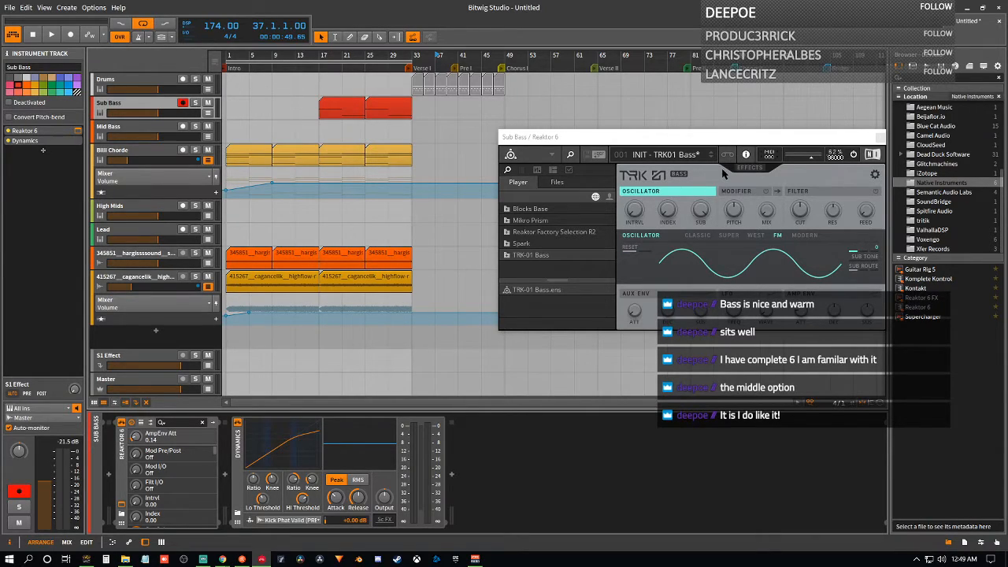
pyautogui.click(130, 155)
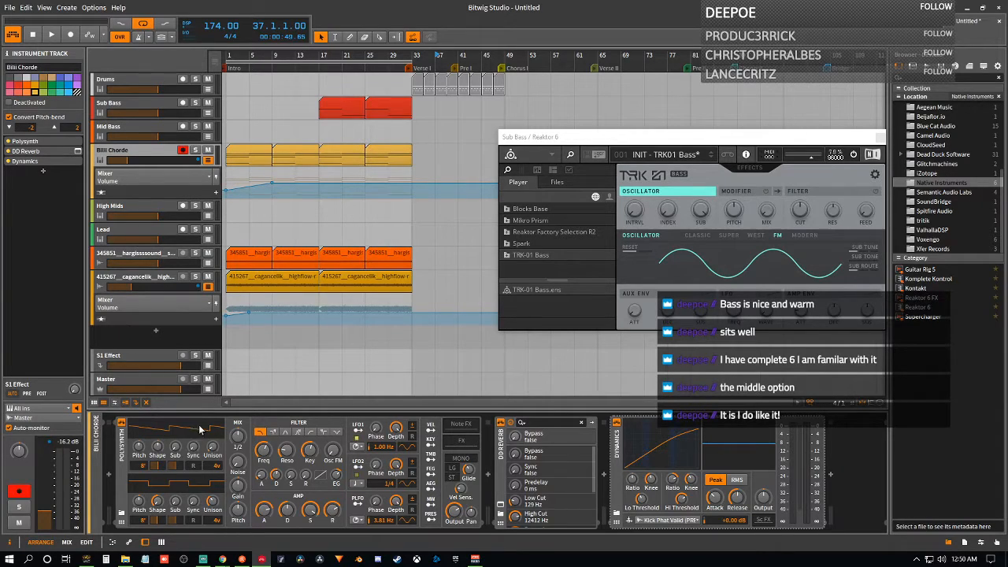
pyautogui.click(504, 465)
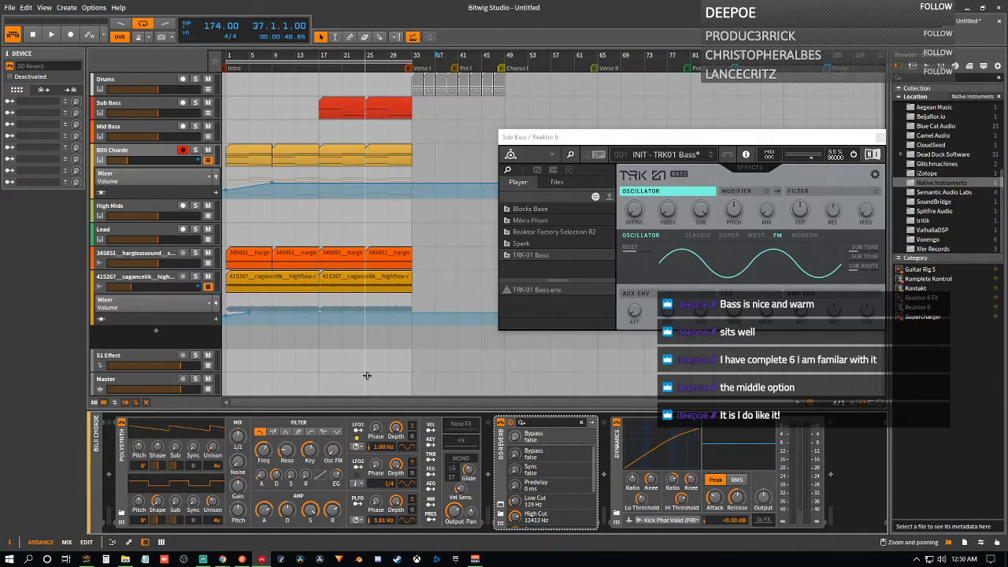
# - Audition the arrangement from bar 37, the Intro start and bar 17, and restart playback from bar 1
pyautogui.press('space')
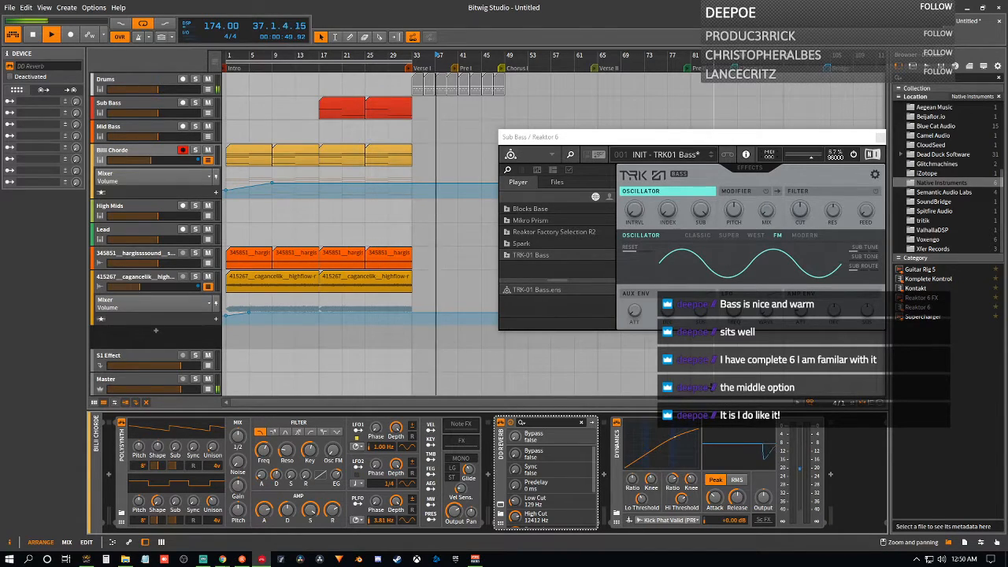
pyautogui.click(33, 37)
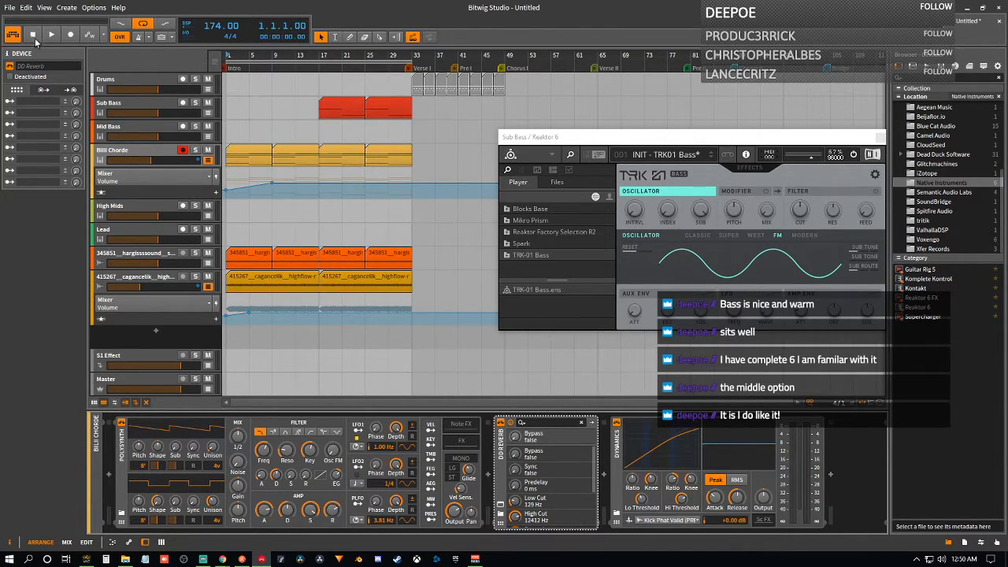
pyautogui.press('space')
pyautogui.press('space')
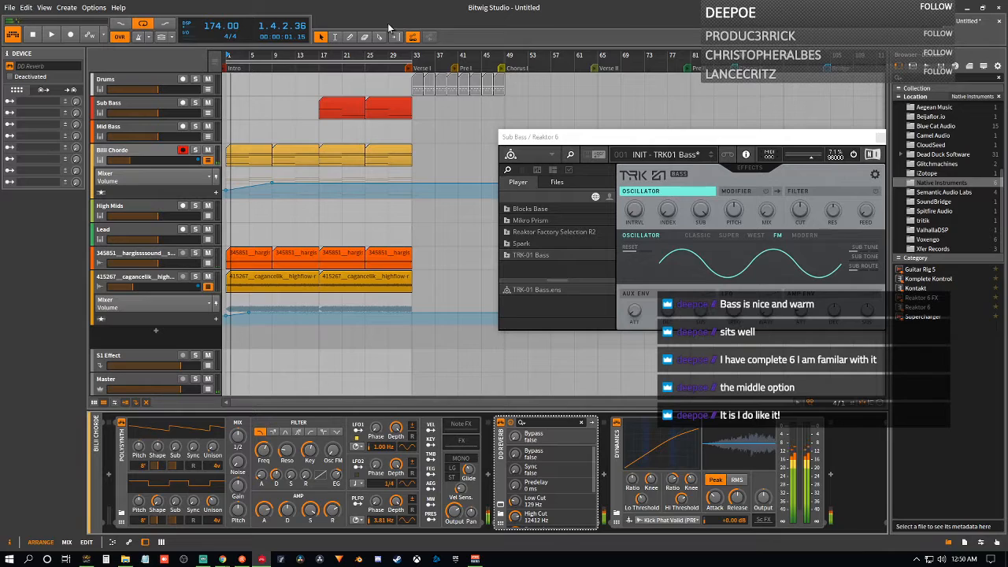
pyautogui.click(321, 55)
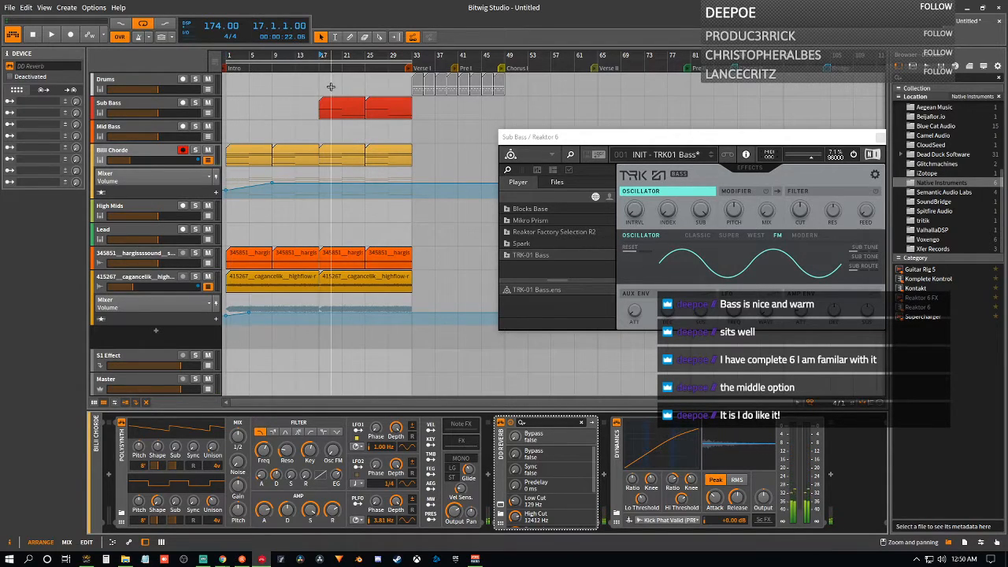
pyautogui.press('space')
pyautogui.press('space')
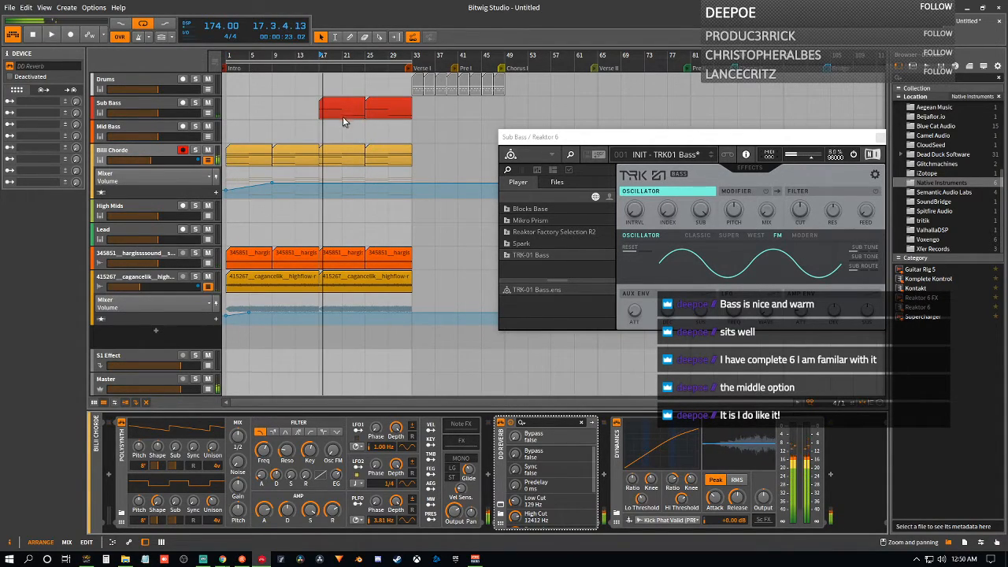
pyautogui.click(227, 58)
pyautogui.press('space')
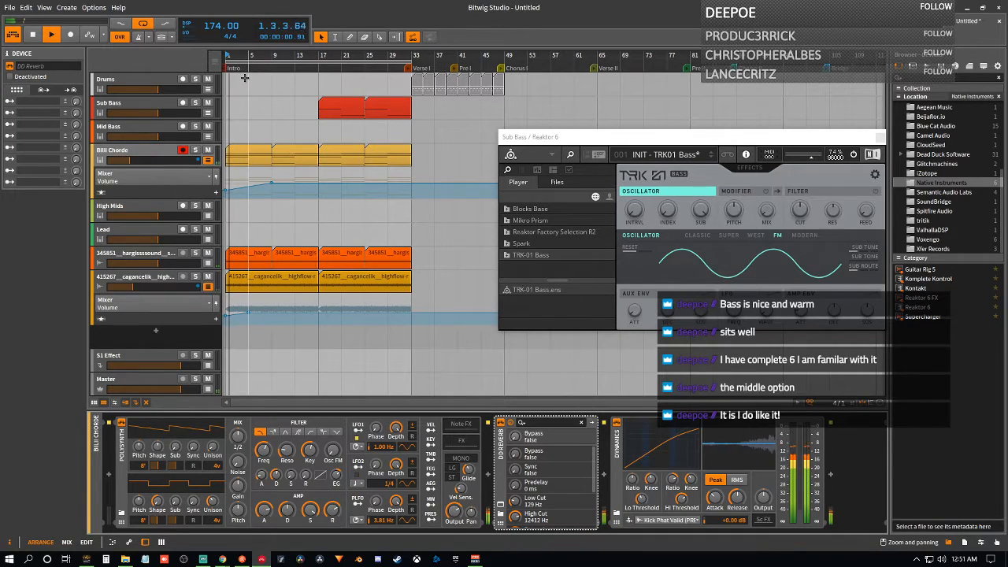
# - Try a copy of the bar 17 Sub Bass clip at bar 9 and audition the intro with it
pyautogui.click(330, 112)
pyautogui.moveTo(332, 111); pyautogui.dragTo(285, 111)
pyautogui.press('space')
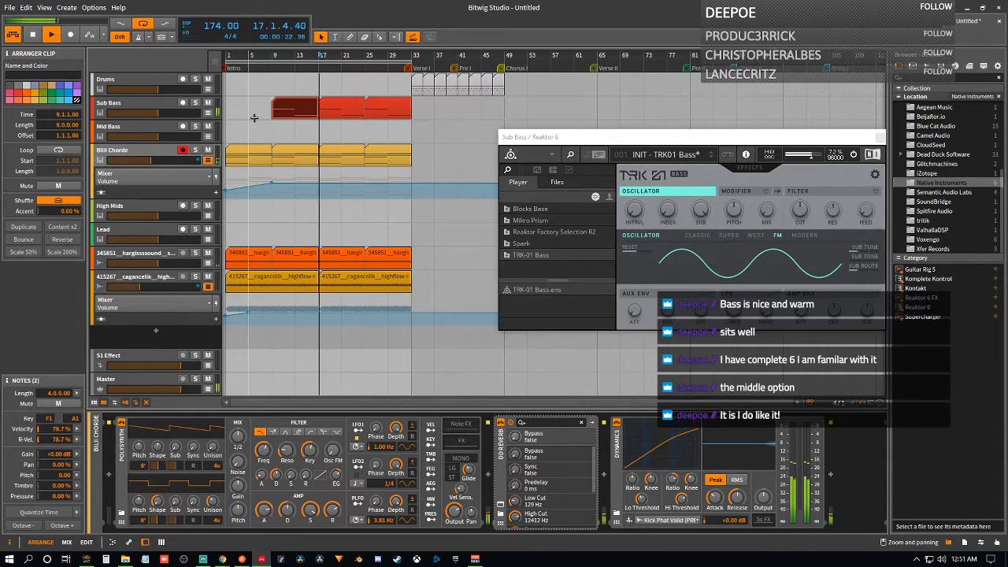
pyautogui.click(226, 55)
pyautogui.press('space')
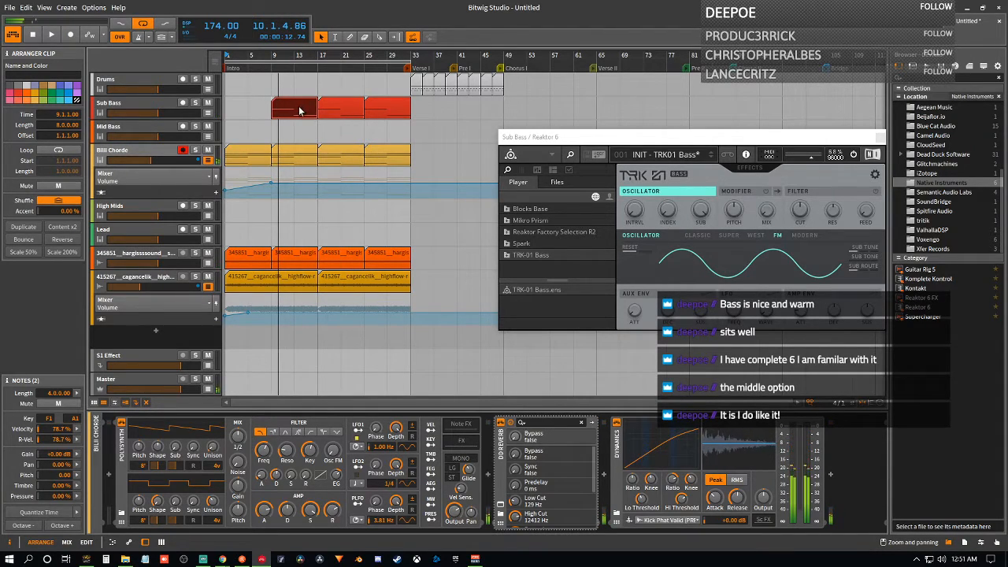
pyautogui.click(248, 121)
pyautogui.press('space')
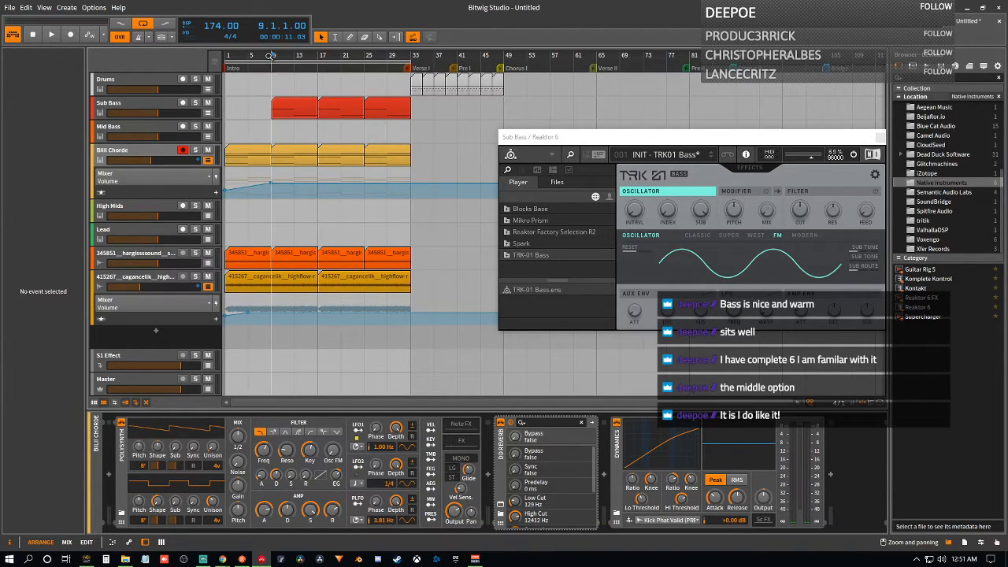
# - Audition the intro from bar 1 and delete the Sub Bass clip at bar 9
pyautogui.click(231, 55)
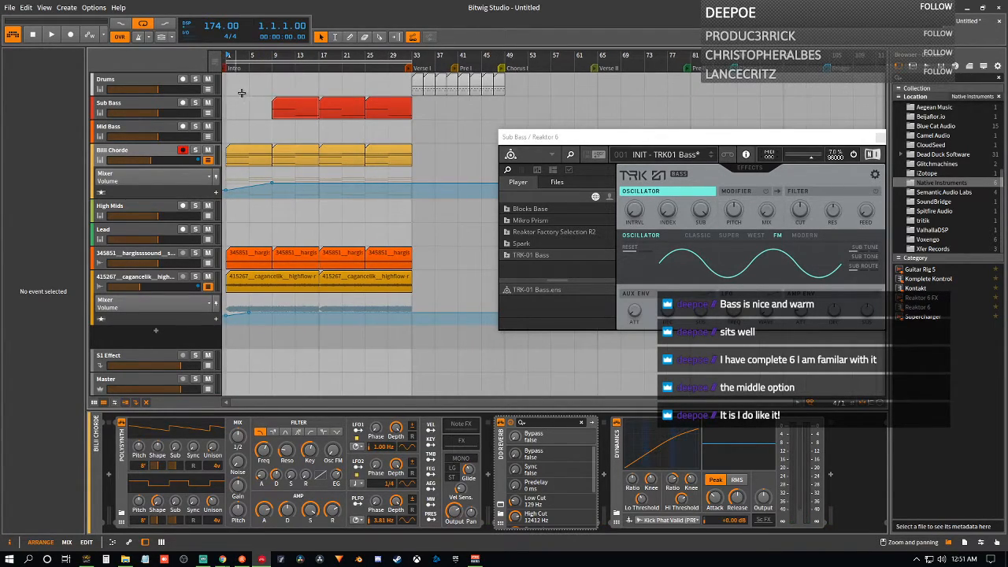
pyautogui.press('space')
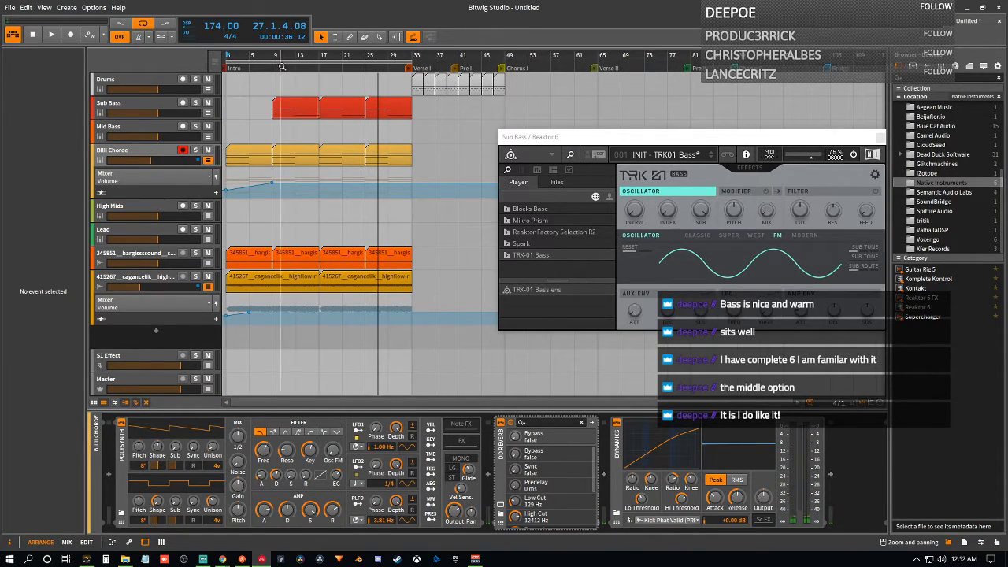
pyautogui.click(232, 54)
pyautogui.press('space')
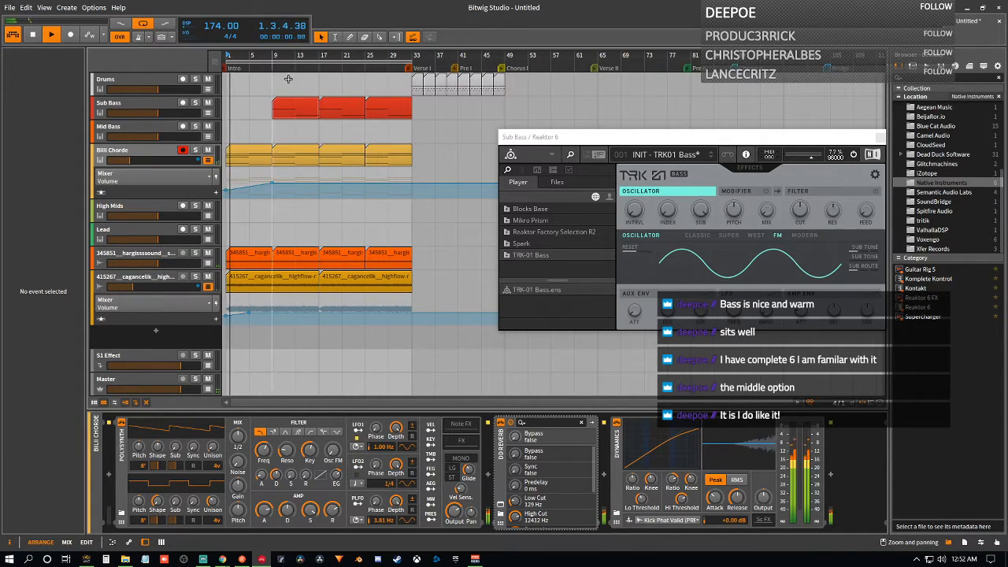
pyautogui.click(301, 112)
pyautogui.press('Delete')
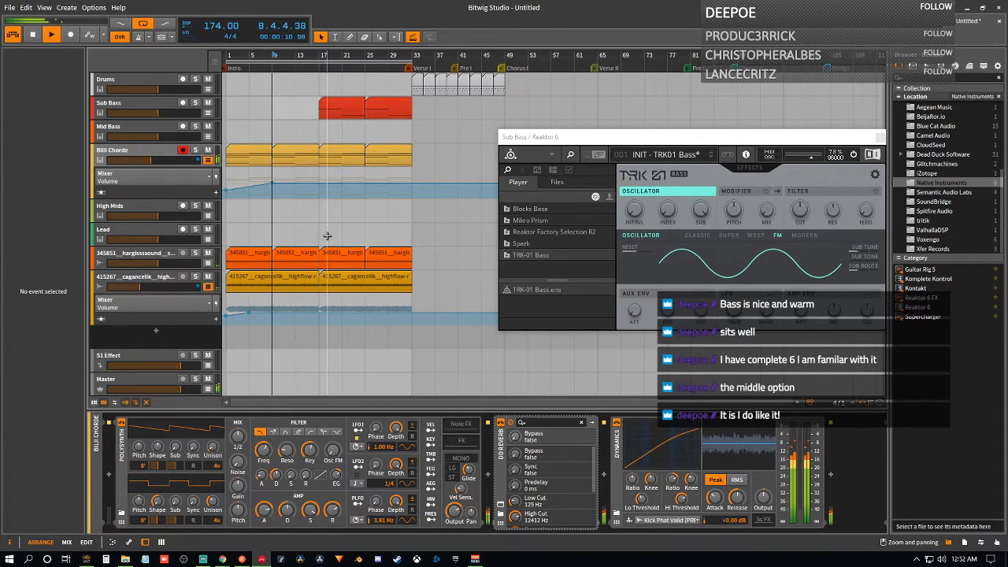
# - Lower the Chorde track's volume automation point at bar 9 to -17.2 dB
pyautogui.click(272, 186)
pyautogui.moveTo(272, 185); pyautogui.dragTo(272, 188)
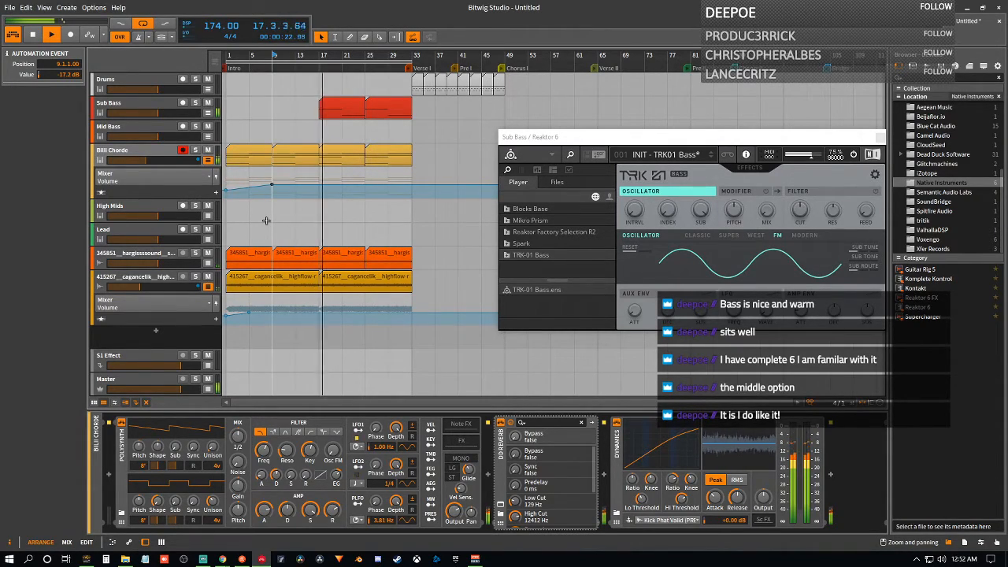
pyautogui.press('space')
# - Delete the second highflow-river clip at bar 17 and extend the first one to a length of 32 bars
pyautogui.click(336, 280)
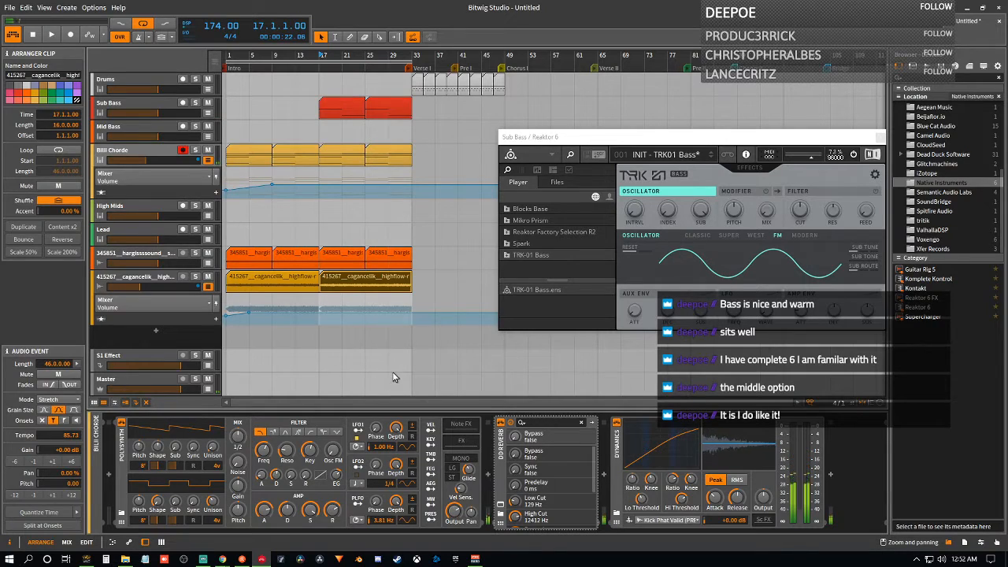
pyautogui.press('Delete')
pyautogui.moveTo(318, 285); pyautogui.dragTo(406, 288)
pyautogui.press('space')
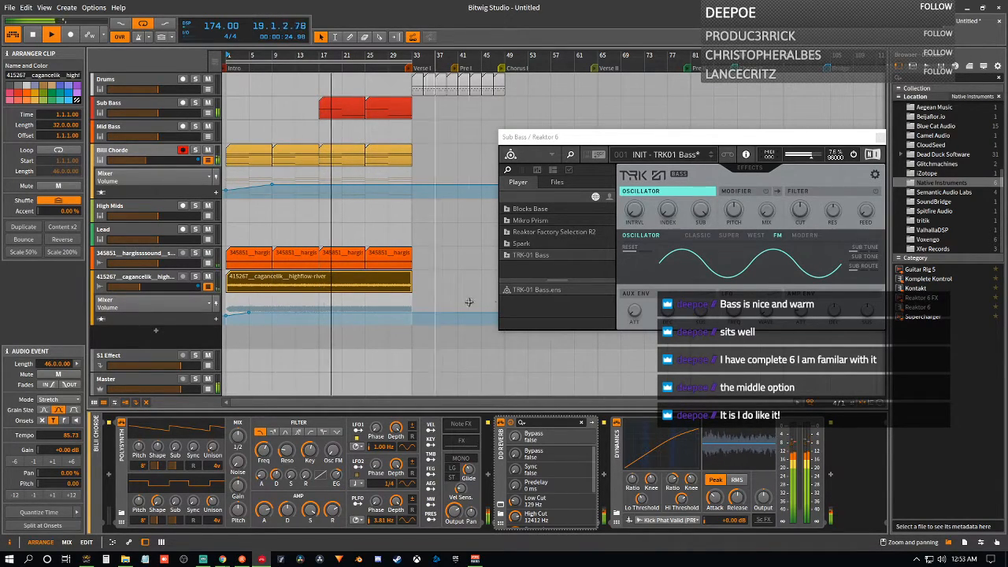
# - Audition the sub bass entrance from bar 17 and from a few bars before it
pyautogui.click(805, 292)
pyautogui.press('space')
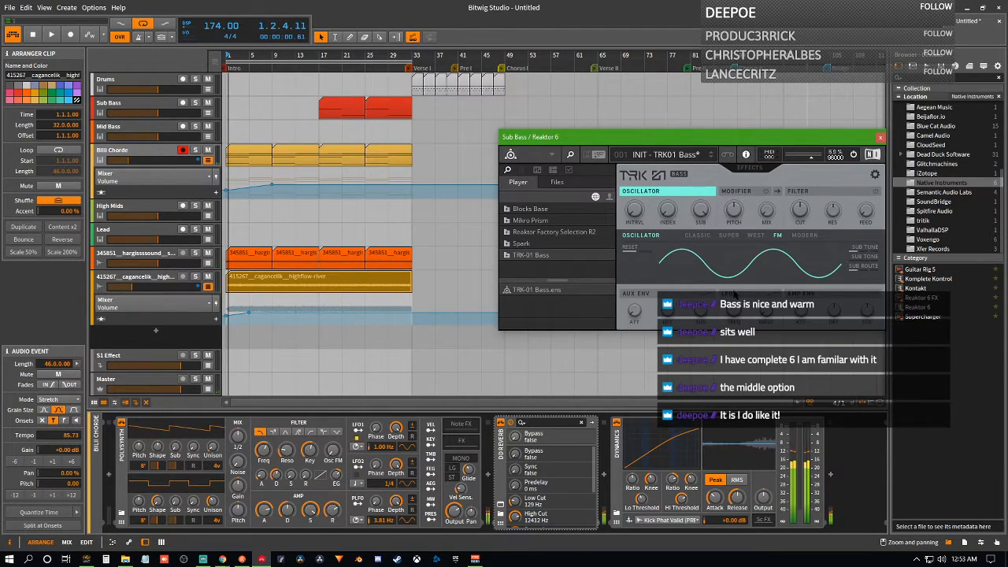
pyautogui.click(321, 56)
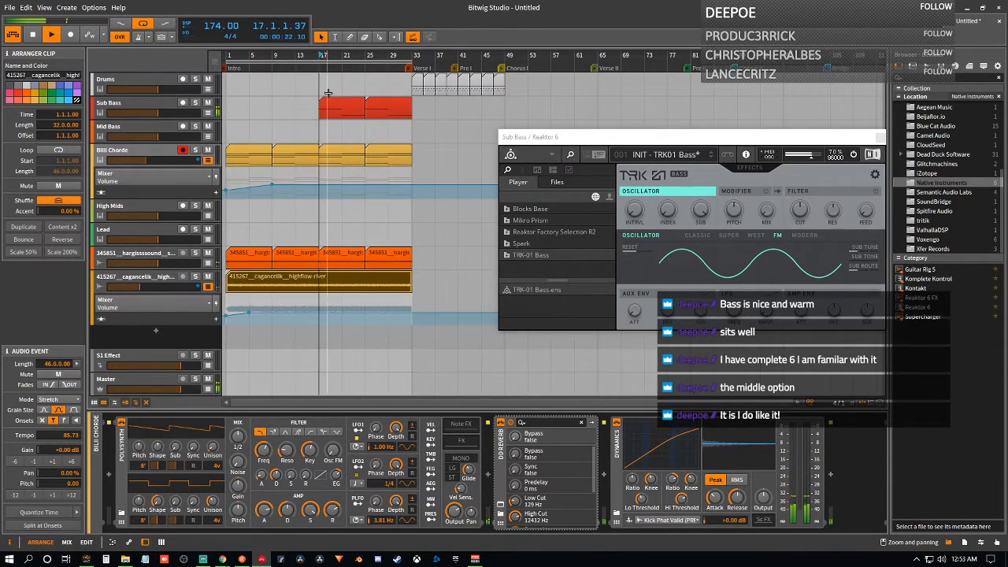
pyautogui.click(303, 56)
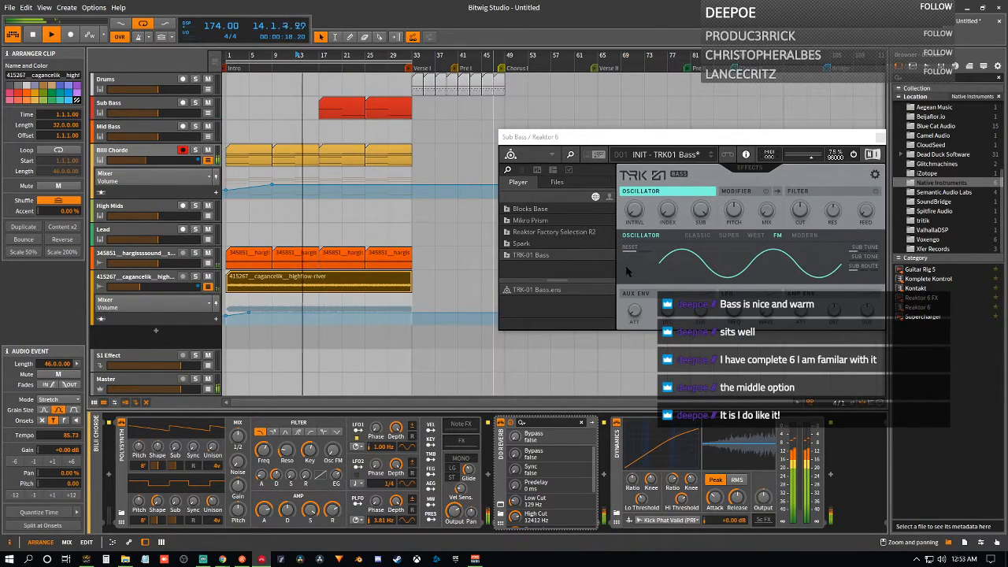
# - Set the amp envelope attack of the Sub Bass track's Reaktor 6 to 0.69 and play back the result from bar 1
pyautogui.click(802, 319)
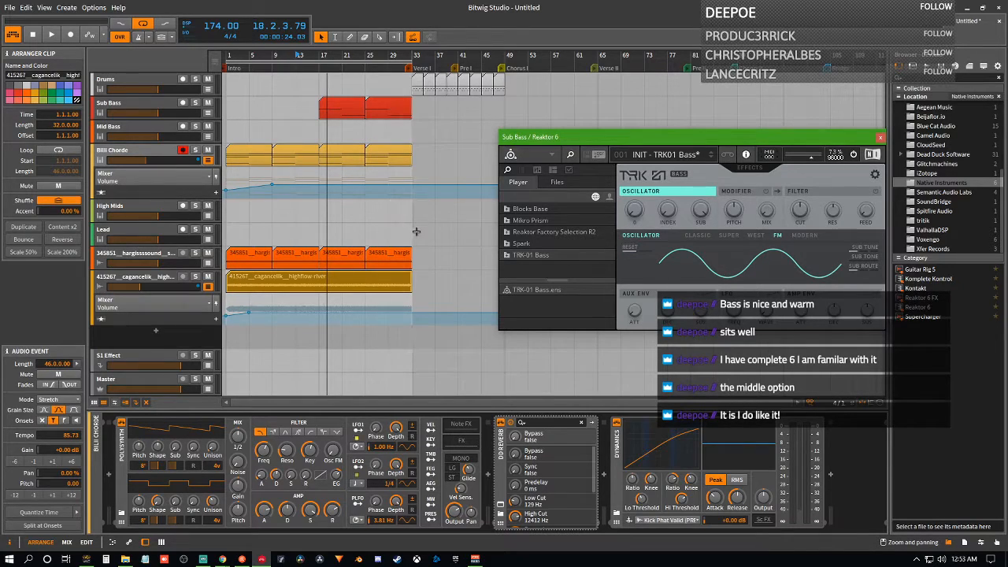
pyautogui.click(160, 108)
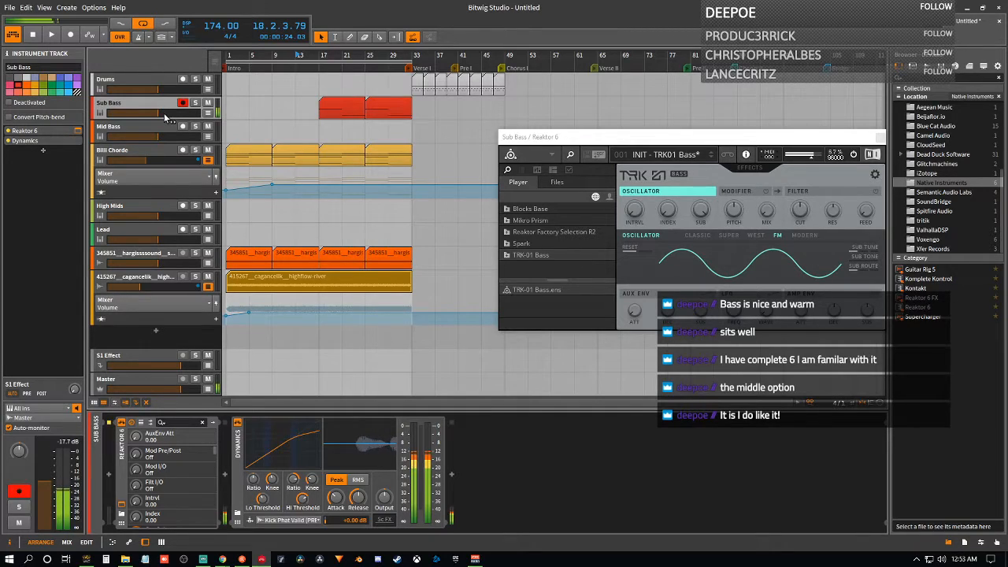
pyautogui.moveTo(803, 312); pyautogui.dragTo(804, 284)
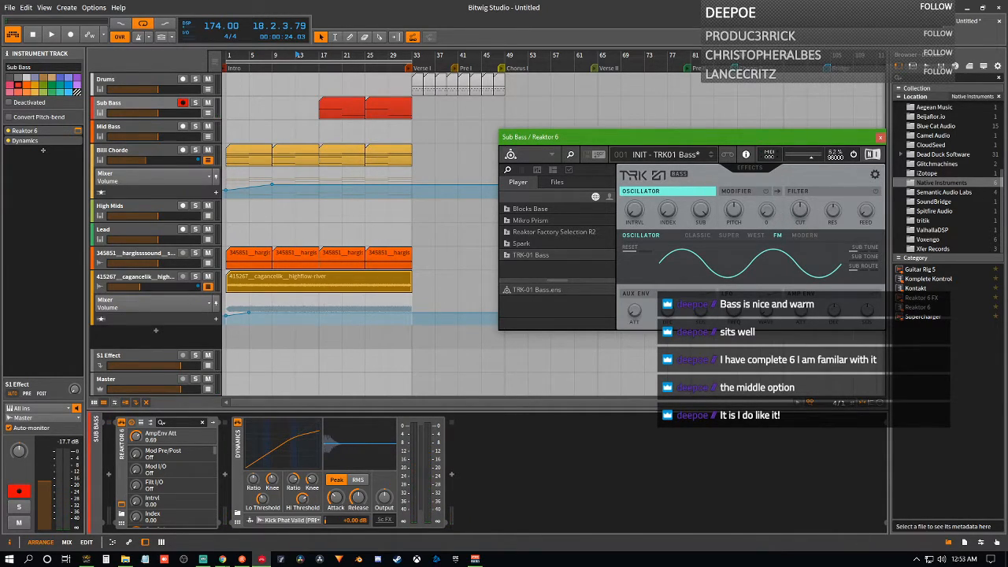
pyautogui.press('space')
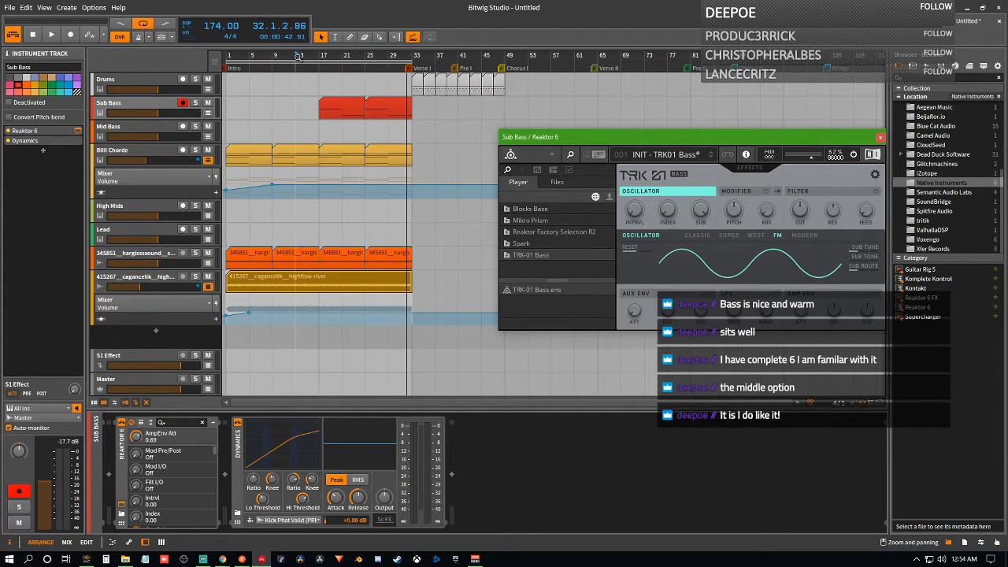
pyautogui.click(223, 63)
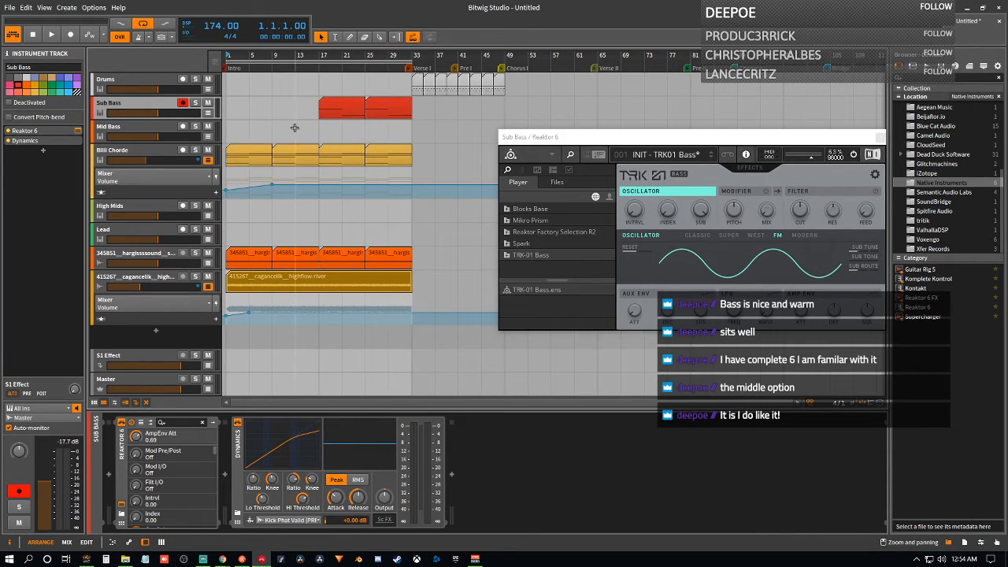
pyautogui.press('space')
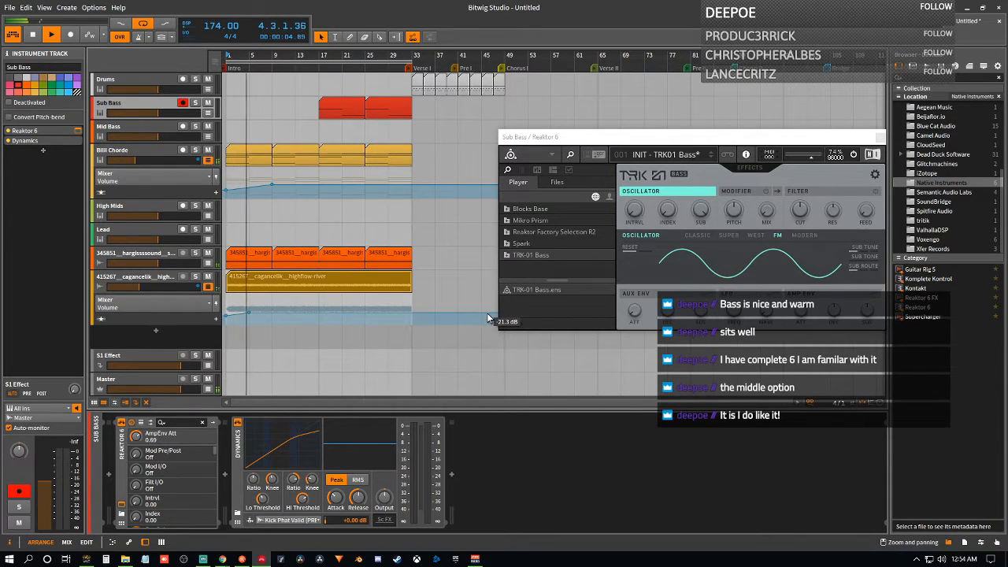
# - Move the Verse I cue marker to bar 17 and audition the arrangement from bar 1
pyautogui.moveTo(415, 68); pyautogui.dragTo(315, 73)
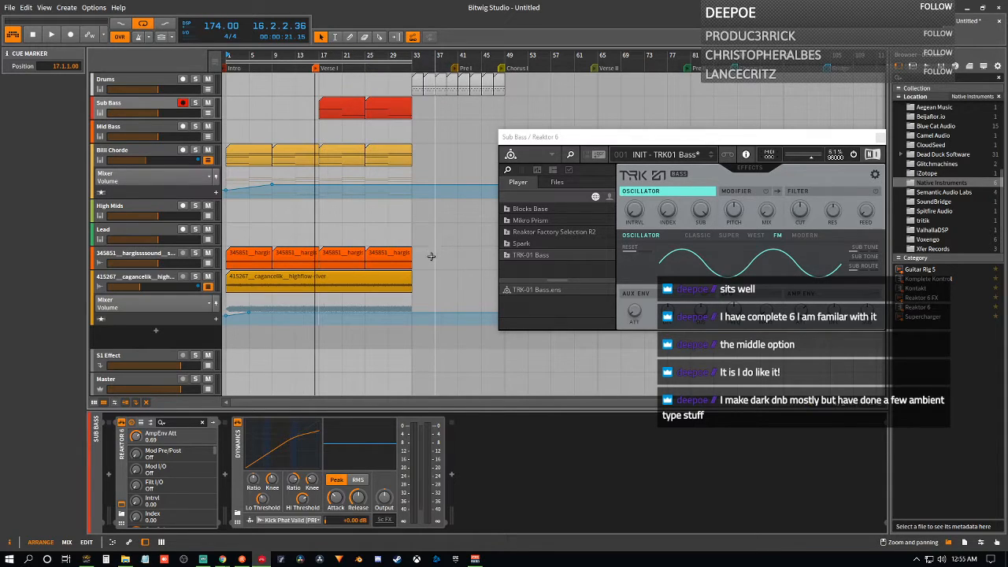
pyautogui.press('space')
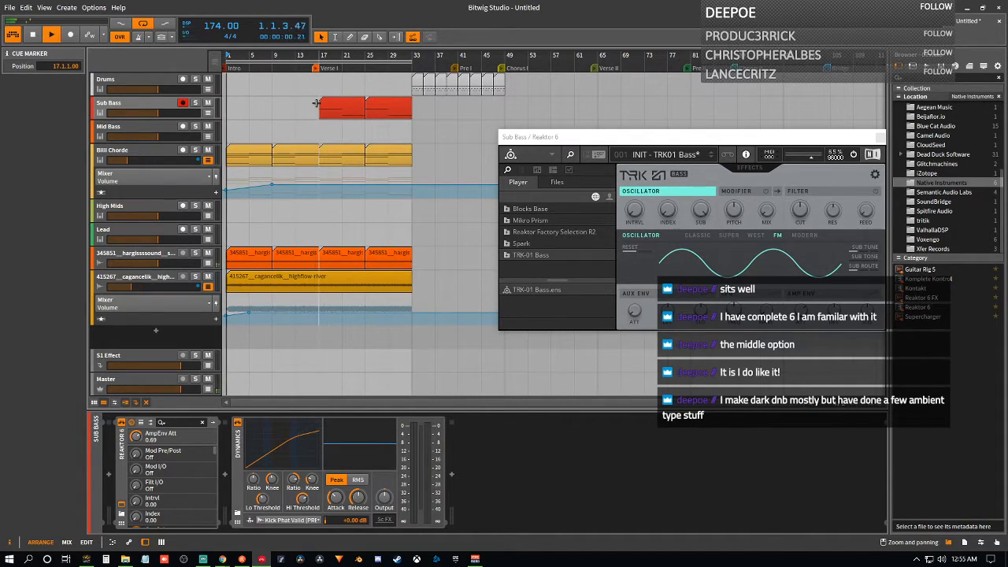
pyautogui.moveTo(332, 130); pyautogui.dragTo(330, 156)
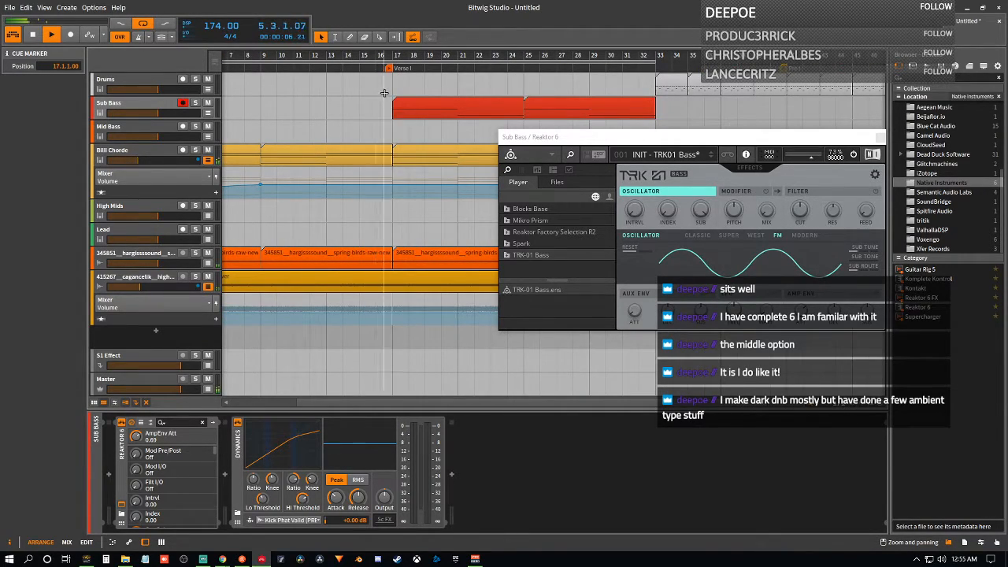
pyautogui.moveTo(384, 111); pyautogui.dragTo(394, 118)
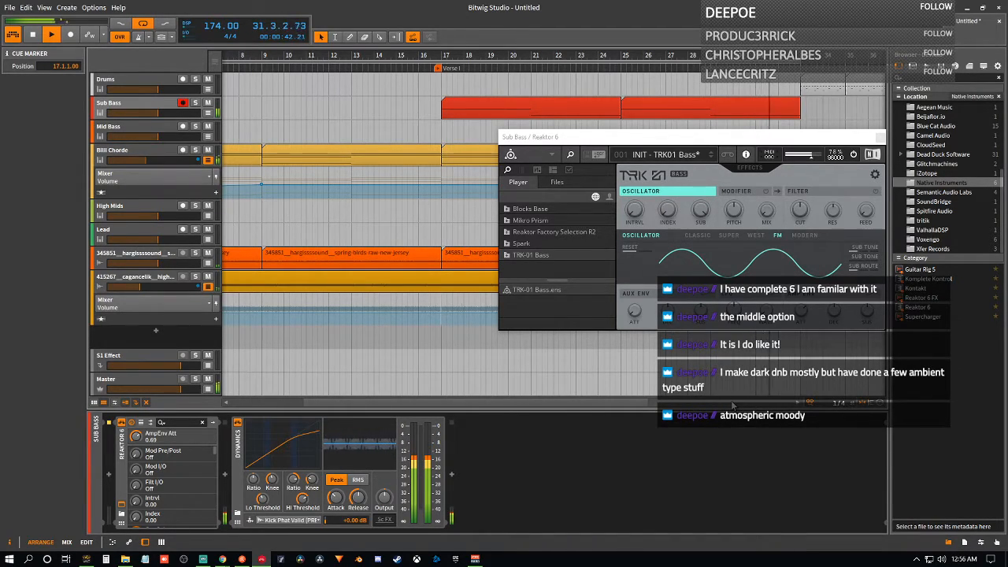
pyautogui.press('space')
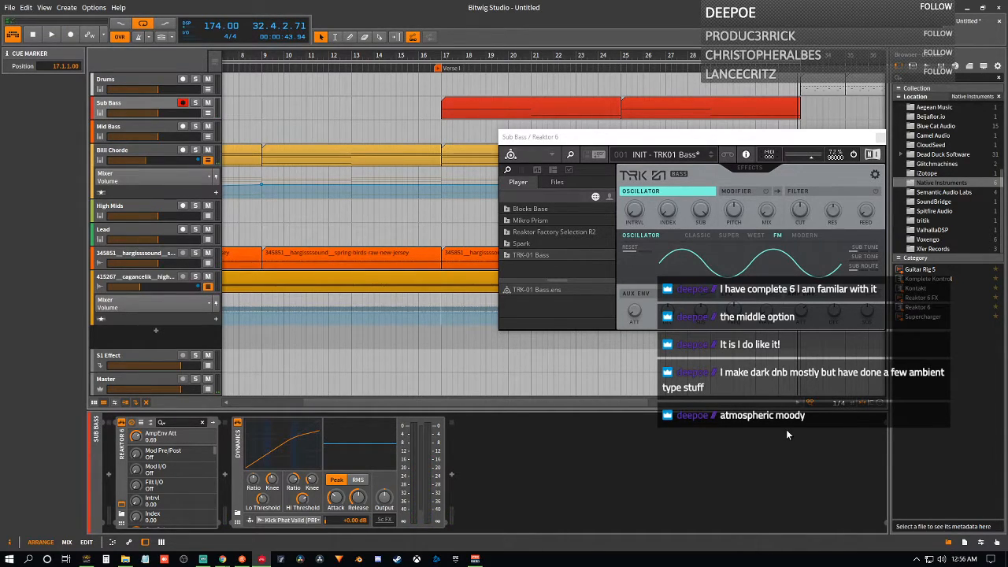
# - Try shortening the last Chorde and Sub Bass clips to 7 bars and audition them from bar 25
pyautogui.moveTo(714, 147); pyautogui.dragTo(1007, 236)
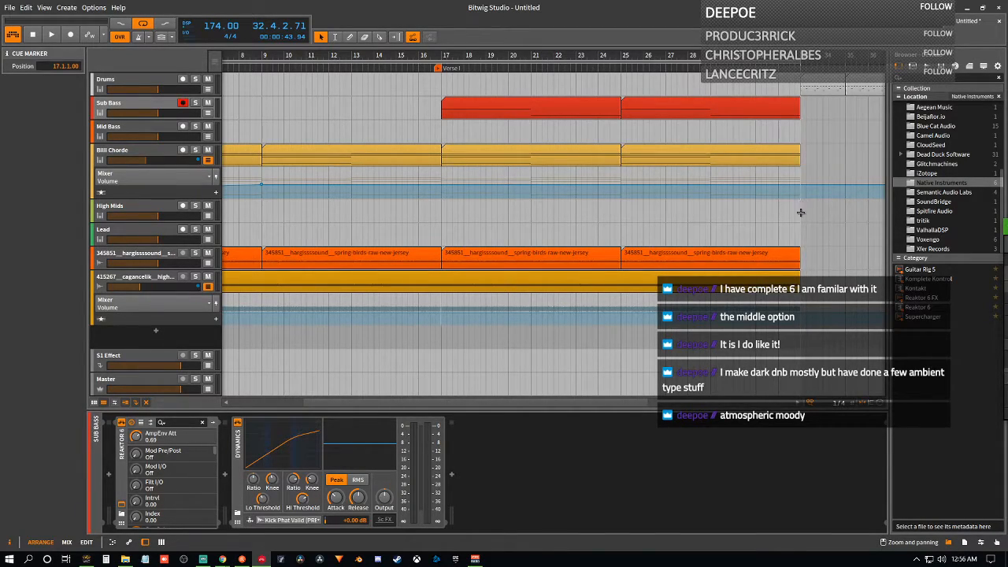
pyautogui.moveTo(798, 153); pyautogui.dragTo(783, 103)
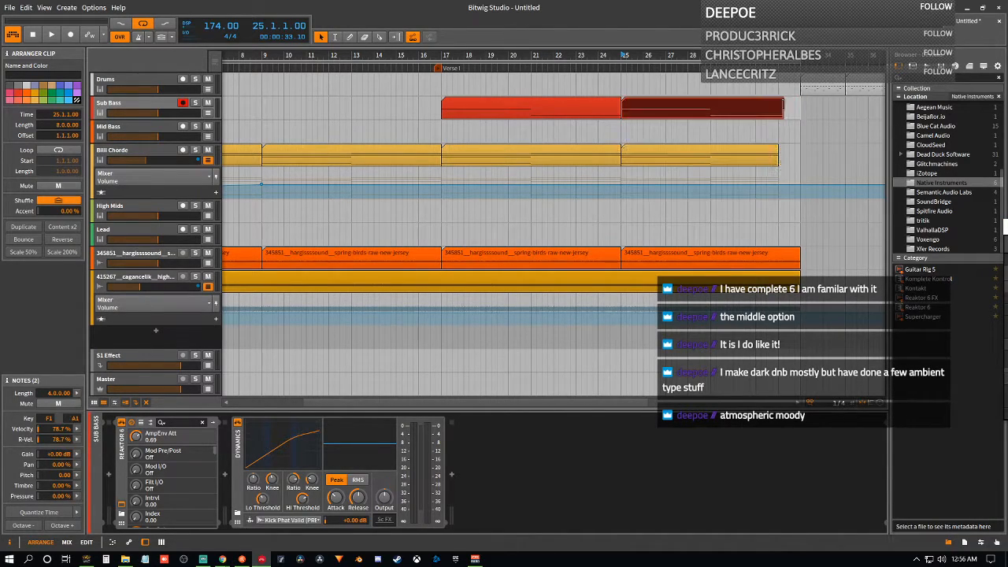
pyautogui.press('space')
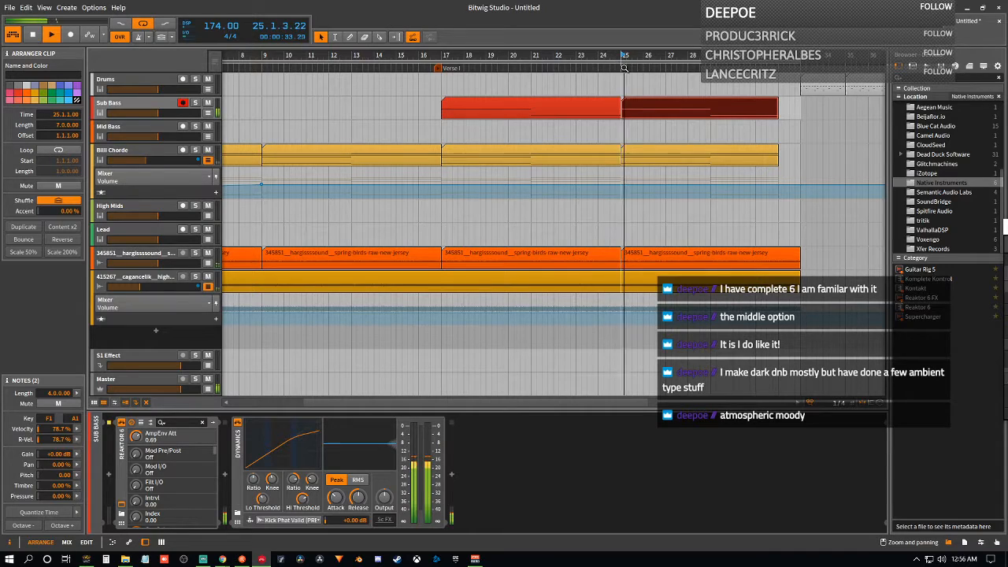
# - Bring the Sub Bass track's Reaktor 6 window back into view and close it
pyautogui.moveTo(1007, 228); pyautogui.dragTo(659, 194)
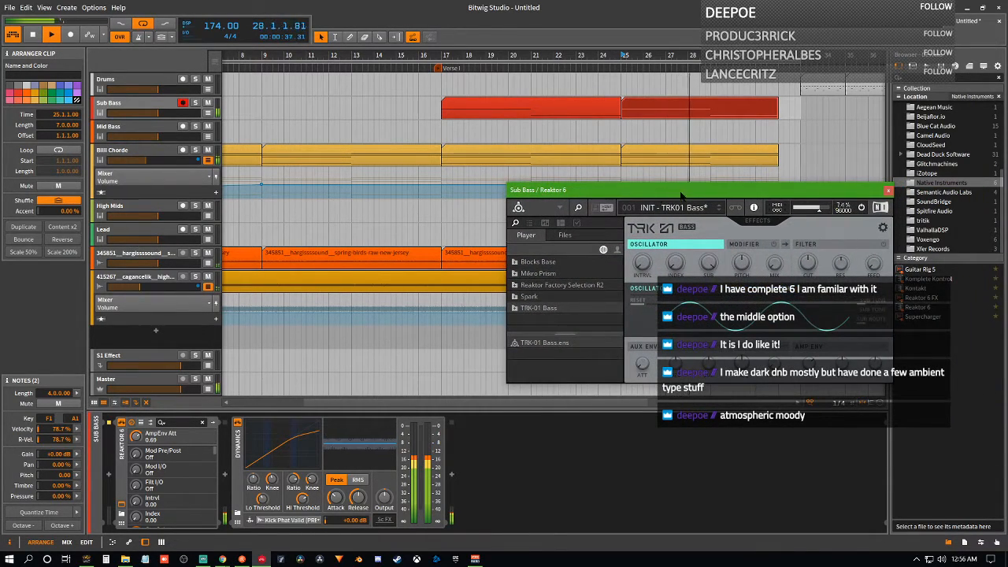
pyautogui.click(888, 190)
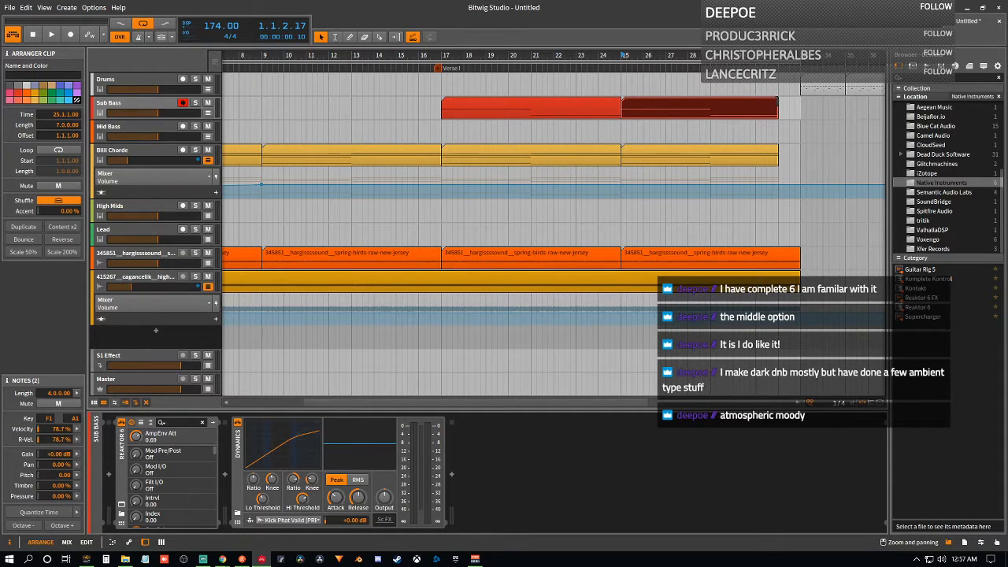
# - Try the last Sub Bass and Chorde clips at 6 bars, audition them, and restore both to 8 bars
pyautogui.moveTo(778, 117); pyautogui.dragTo(758, 118)
pyautogui.moveTo(777, 146); pyautogui.dragTo(755, 155)
pyautogui.press('space')
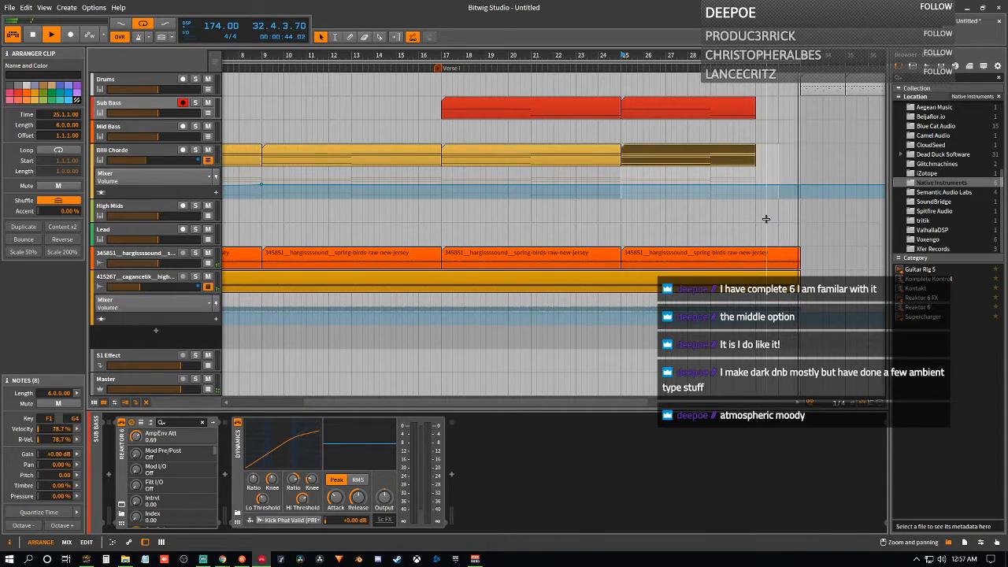
pyautogui.press('space')
pyautogui.moveTo(755, 96); pyautogui.dragTo(810, 97)
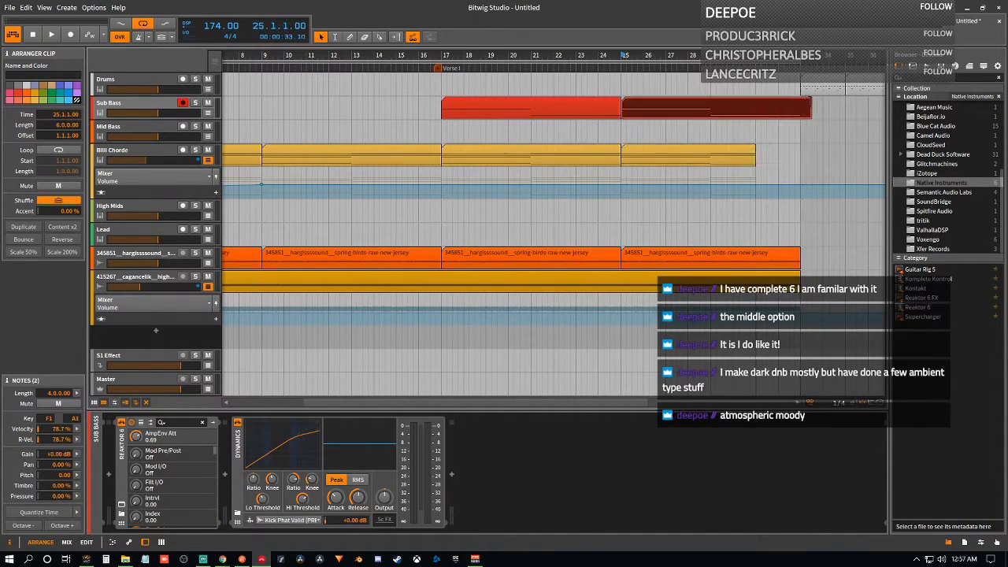
pyautogui.moveTo(754, 150); pyautogui.dragTo(800, 148)
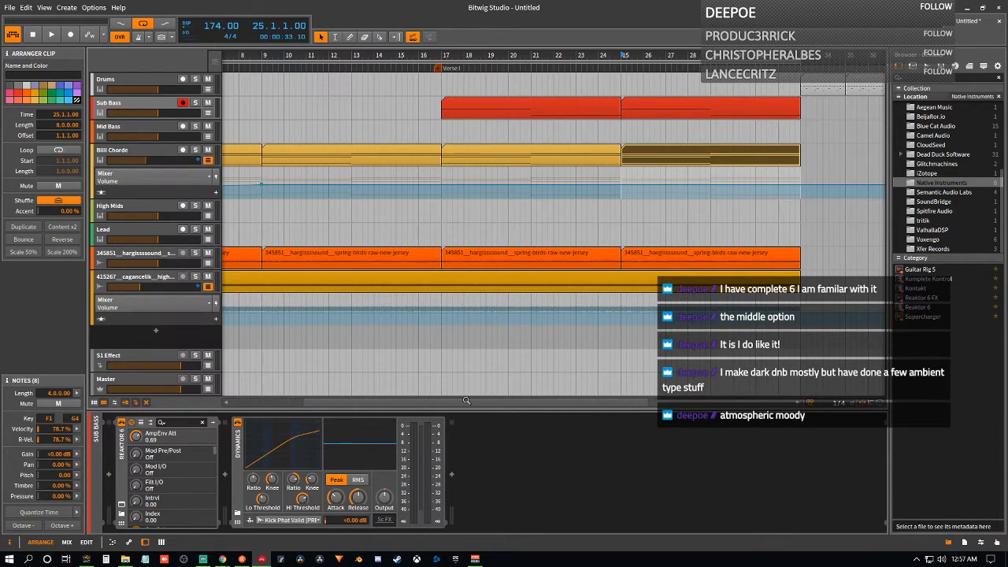
# - Duplicate the bar 25 spring-birds clip to bar 33 and shorten the copy to about one and a half bars
pyautogui.moveTo(469, 402); pyautogui.dragTo(539, 400)
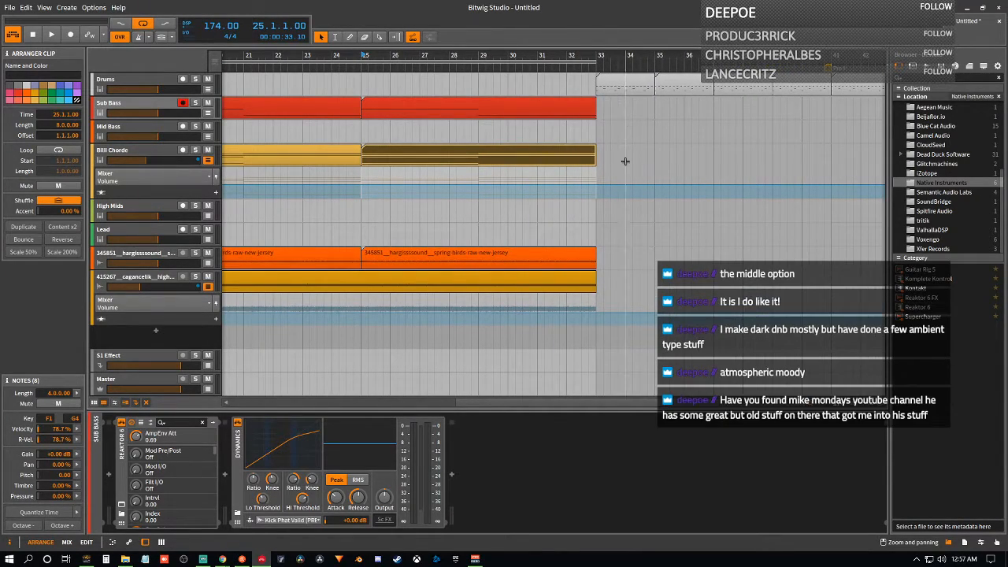
pyautogui.click(564, 254)
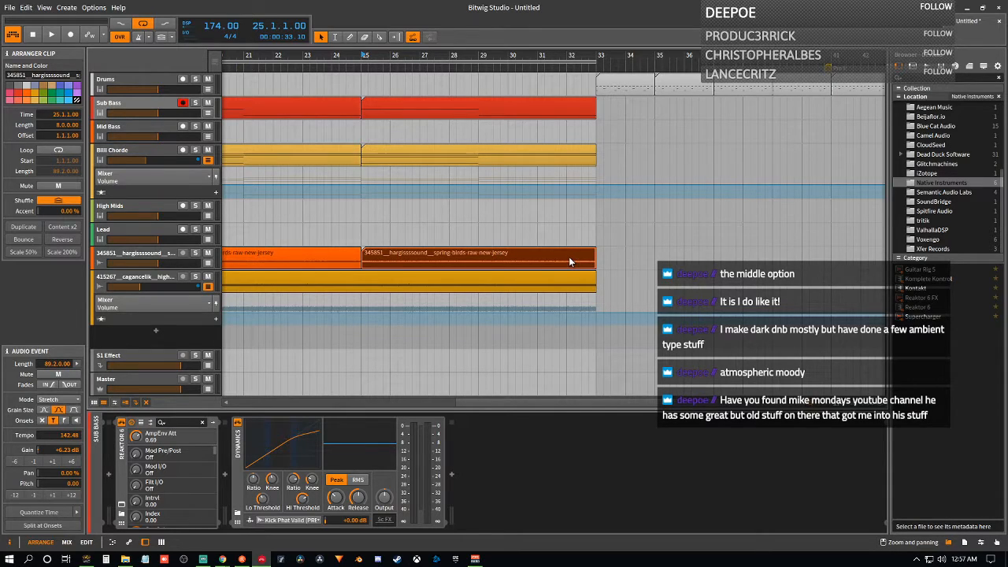
pyautogui.hotkey('ctrl', 'd')
pyautogui.moveTo(828, 259); pyautogui.dragTo(639, 280)
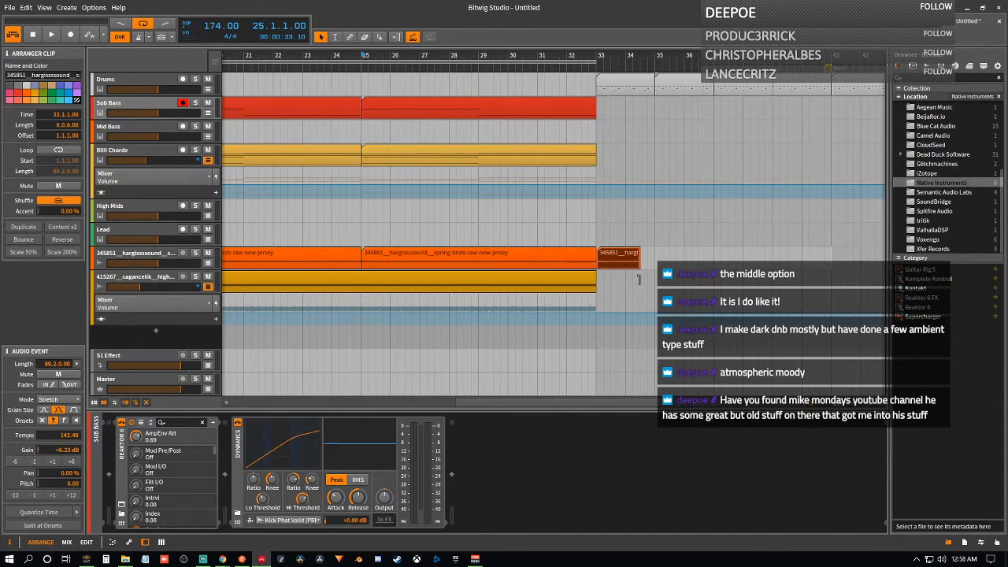
# - Duplicate the highflow-river clip to bar 33 and trim the river and spring-birds copies to end at bar 34
pyautogui.click(578, 287)
pyautogui.hotkey('ctrl', 'd')
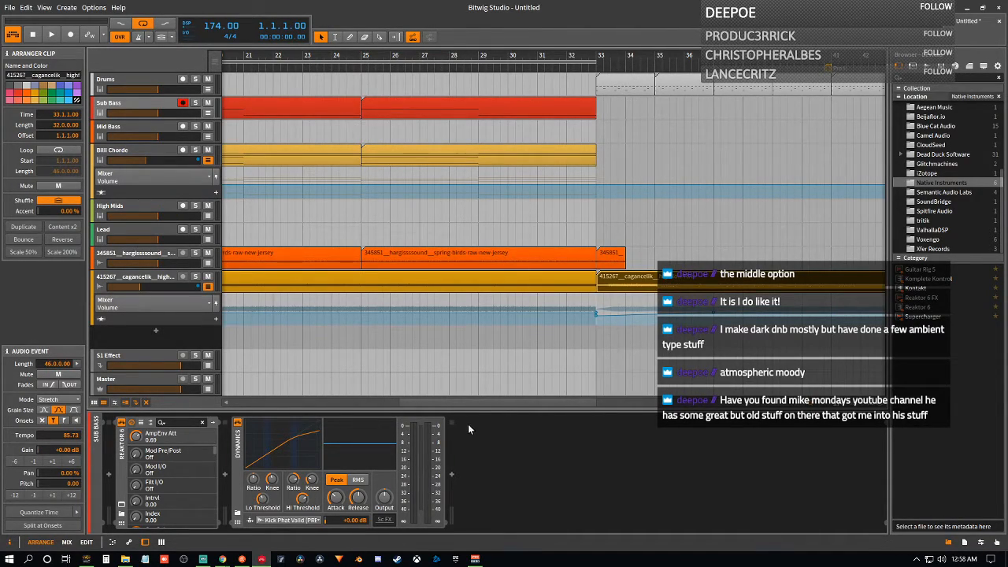
pyautogui.moveTo(508, 406); pyautogui.dragTo(574, 404)
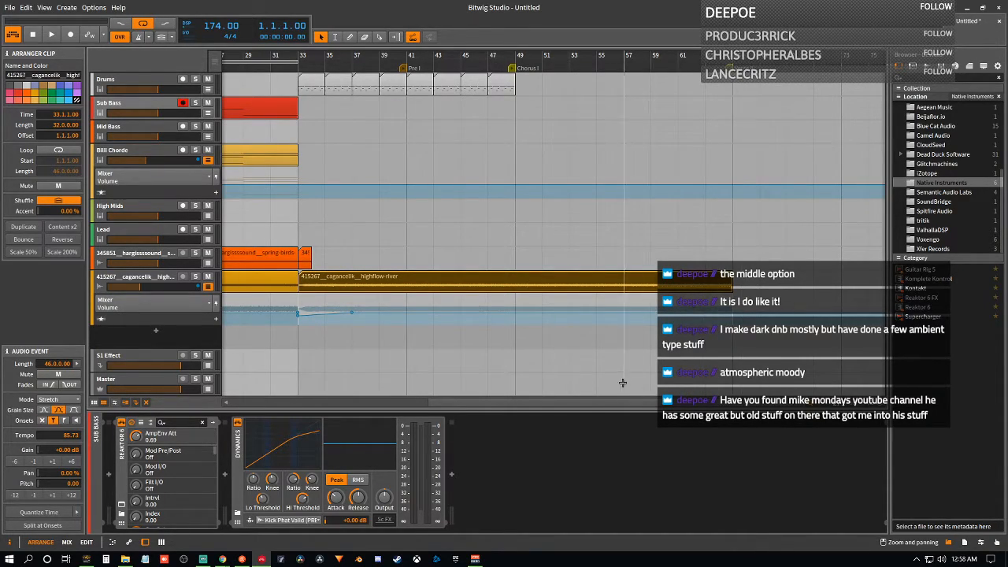
pyautogui.moveTo(445, 404); pyautogui.dragTo(438, 427)
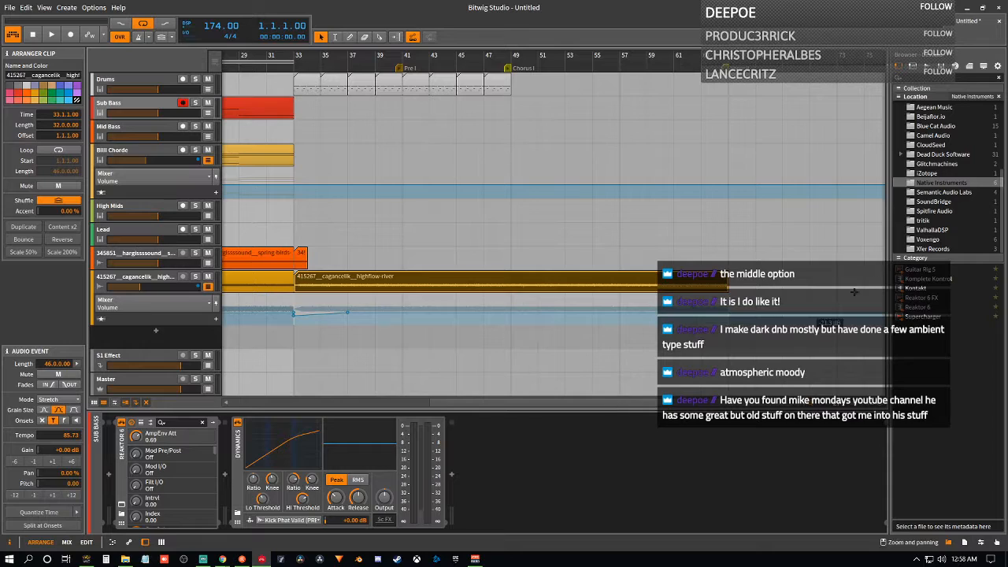
pyautogui.moveTo(729, 309); pyautogui.dragTo(311, 309)
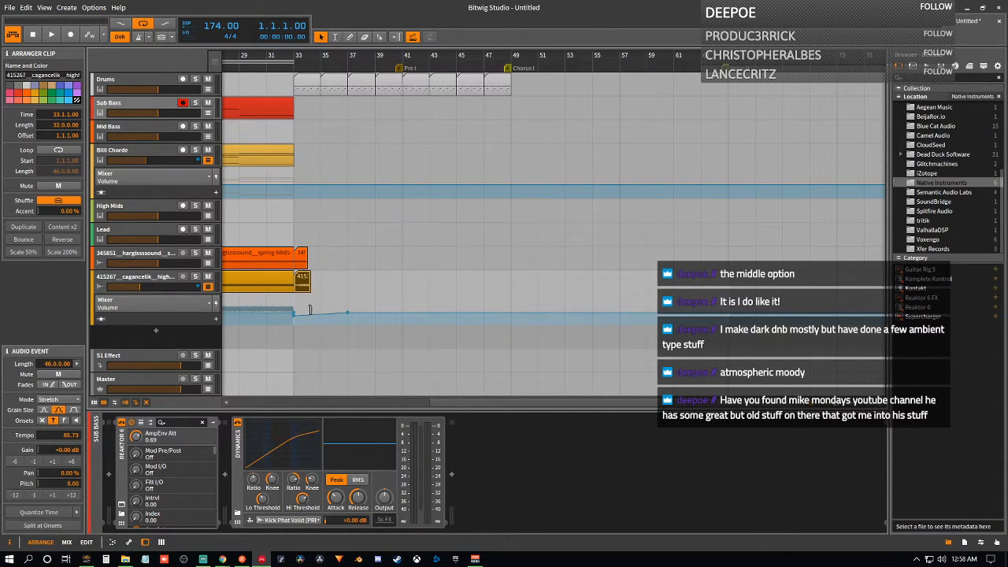
pyautogui.moveTo(307, 308); pyautogui.dragTo(372, 378)
pyautogui.moveTo(588, 403); pyautogui.dragTo(478, 335)
pyautogui.moveTo(433, 311); pyautogui.dragTo(425, 311)
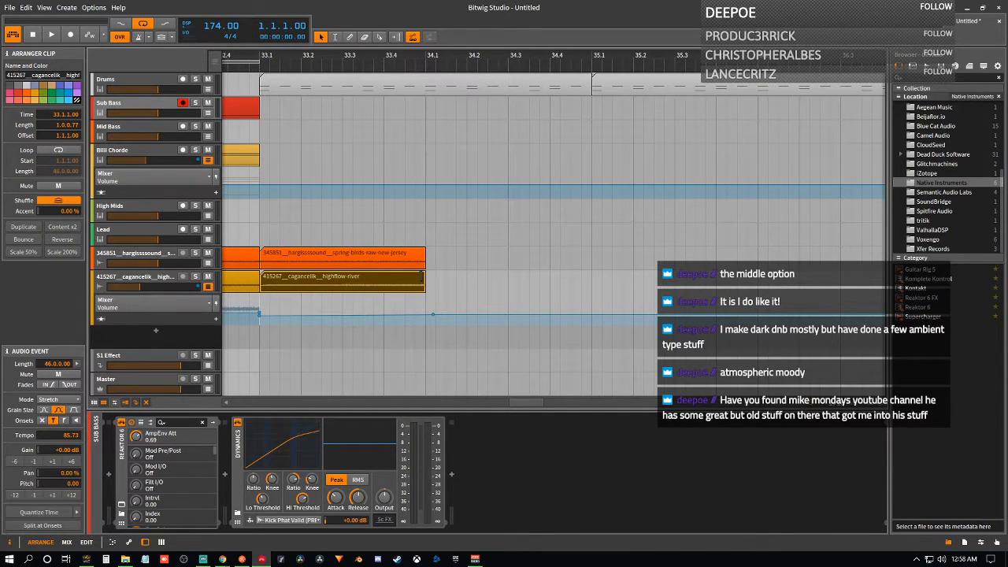
# - Delete the copied volume automation points on the highflow-river track from bar 33 onward
pyautogui.moveTo(472, 352); pyautogui.dragTo(429, 314)
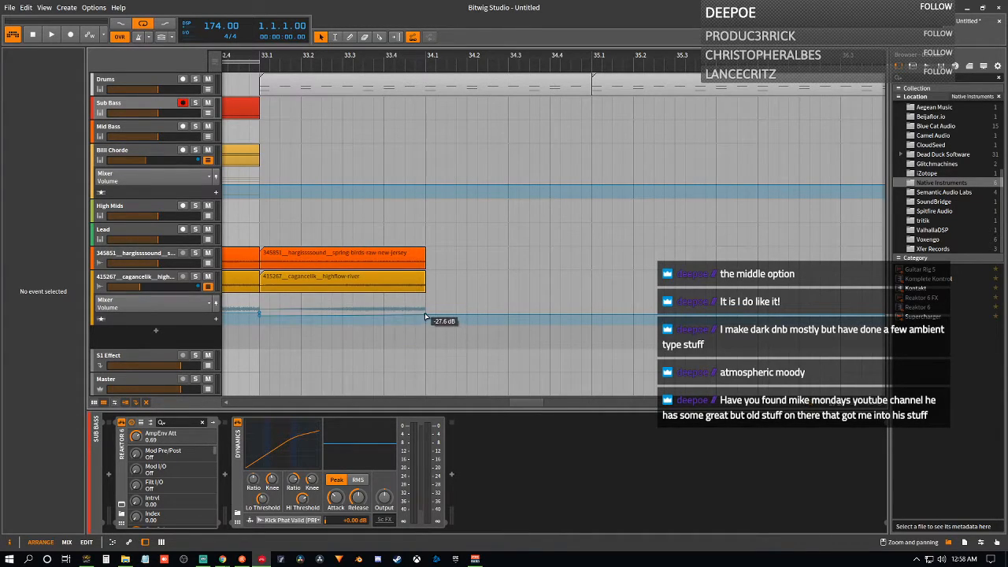
pyautogui.click(403, 365)
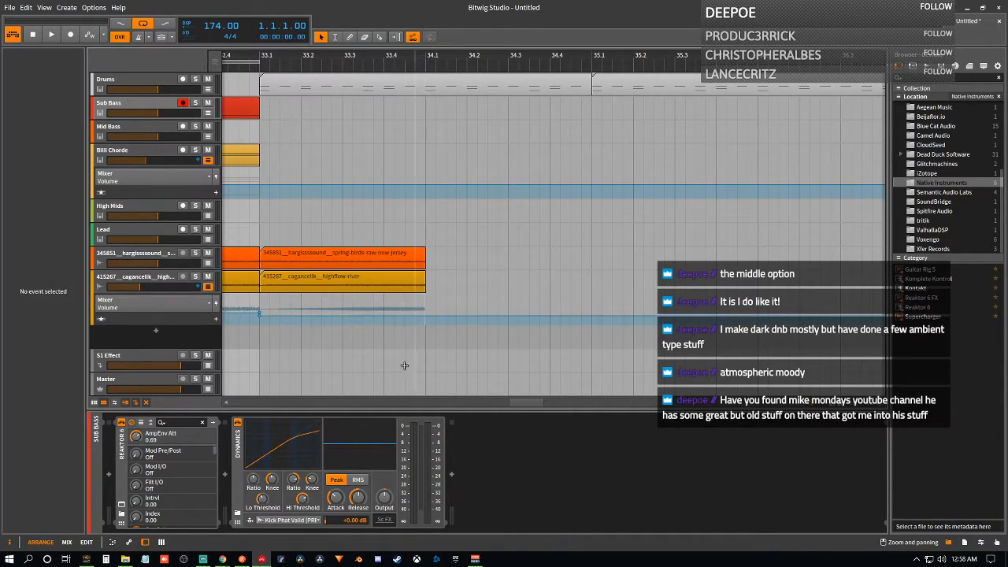
pyautogui.click(260, 317)
pyautogui.press('Delete')
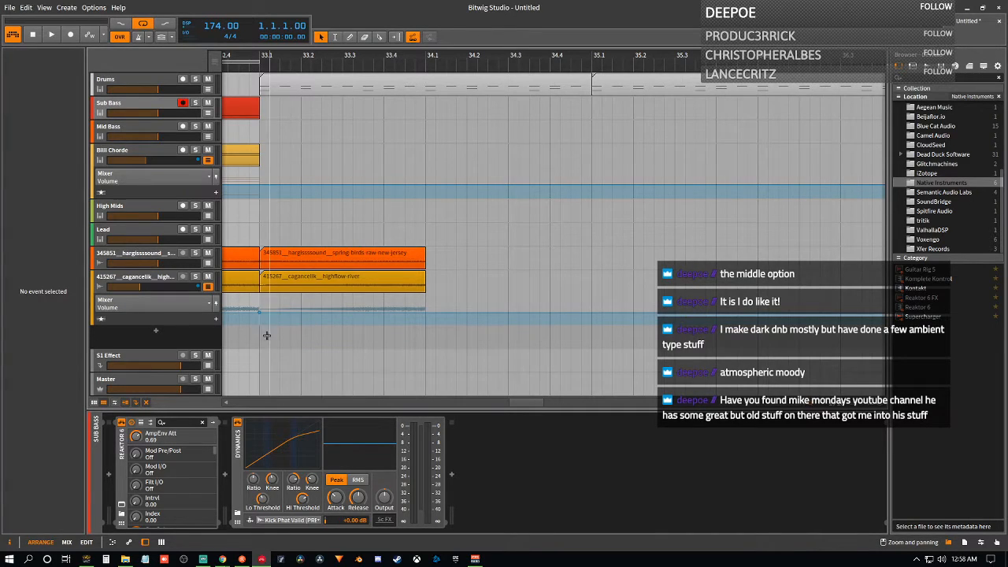
pyautogui.moveTo(536, 407); pyautogui.dragTo(508, 526)
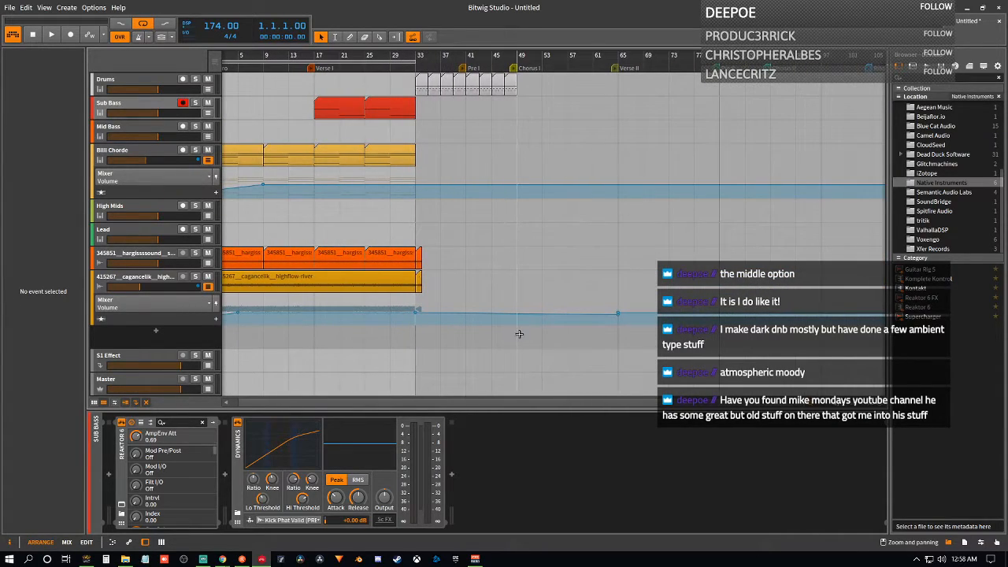
pyautogui.moveTo(633, 353); pyautogui.dragTo(623, 326)
pyautogui.press('Delete')
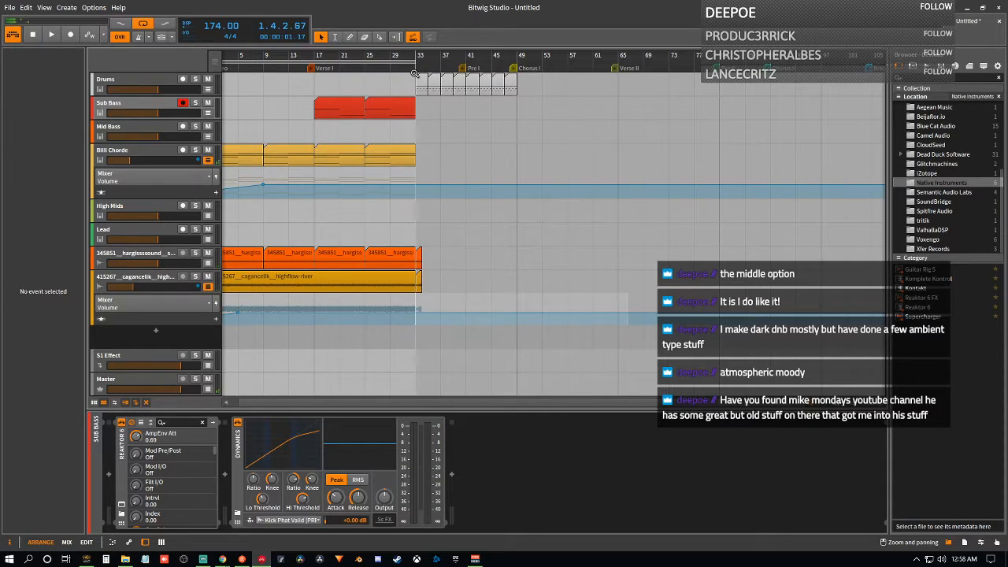
# - Move all eight Drums clips together so that they start at bar 34
pyautogui.moveTo(414, 77); pyautogui.dragTo(512, 92)
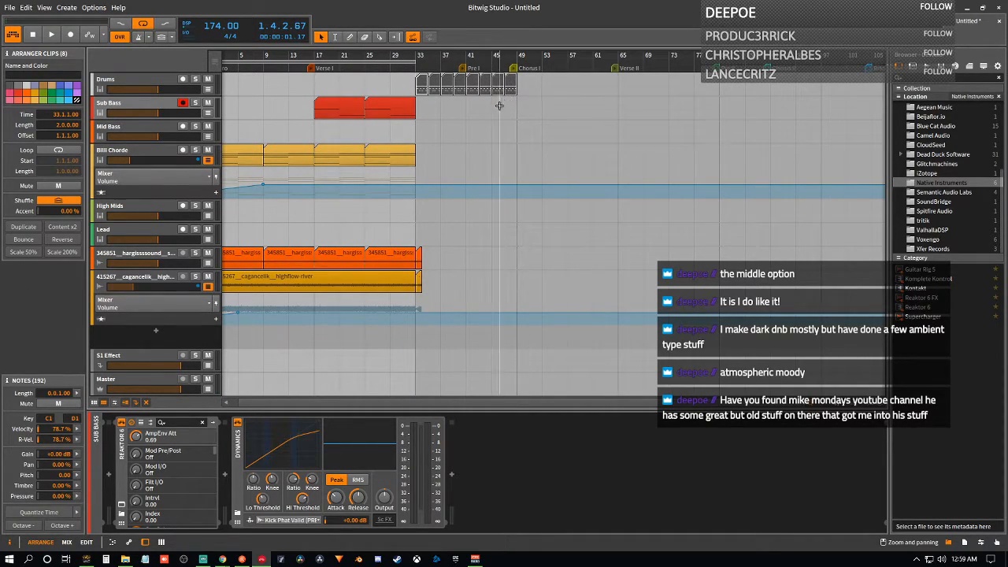
pyautogui.scroll(5, 496, 107)
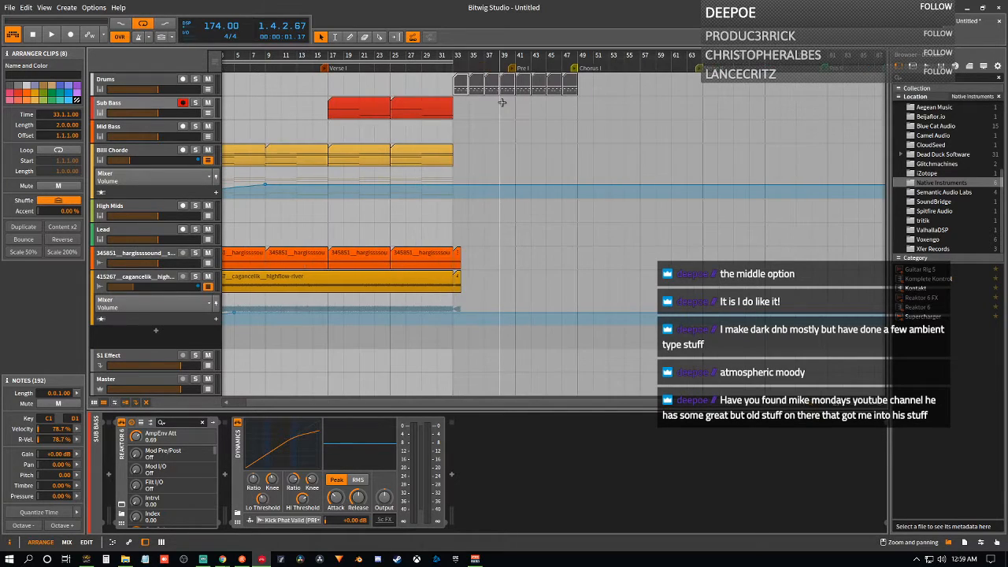
pyautogui.scroll(3, 578, 121)
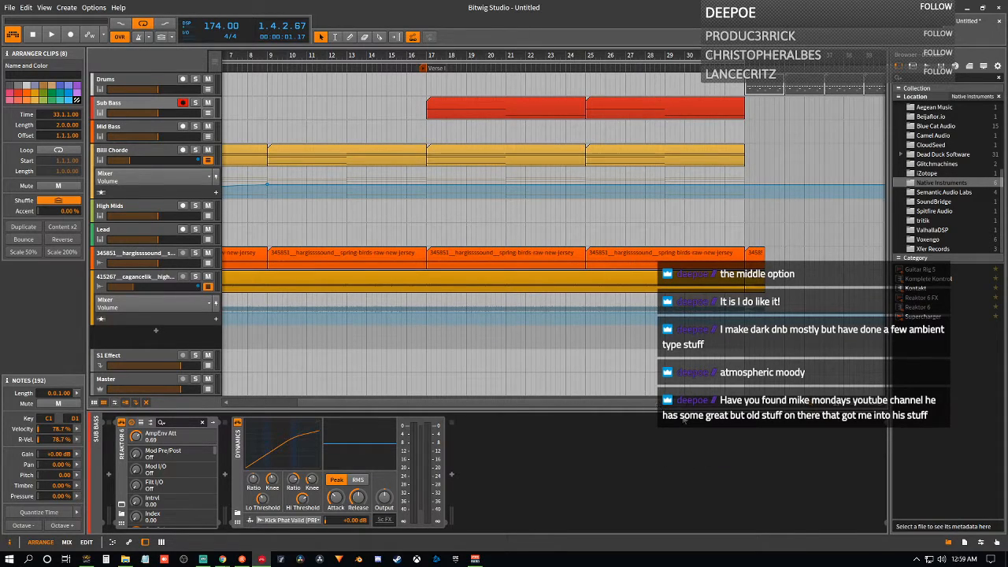
pyautogui.moveTo(665, 406); pyautogui.dragTo(824, 413)
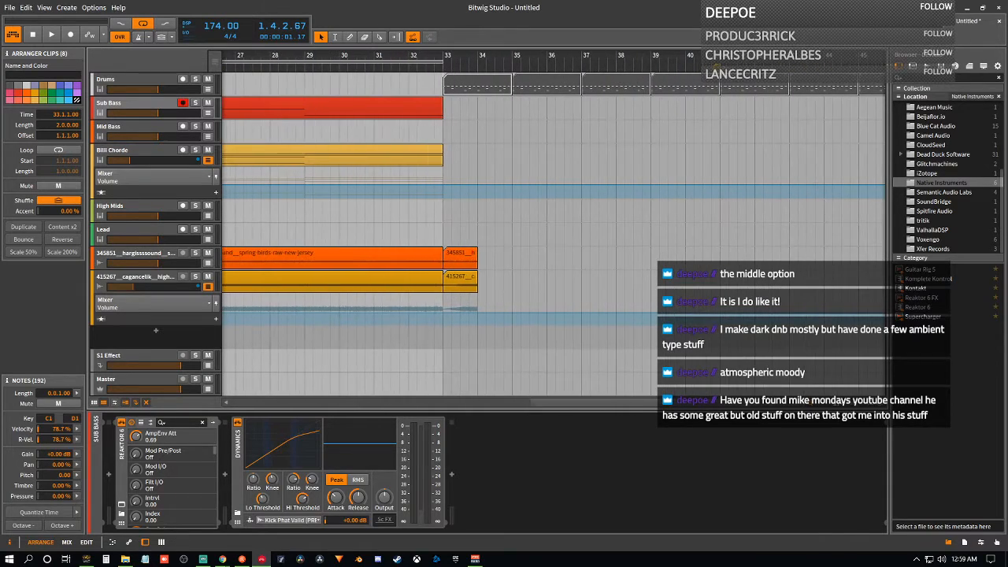
pyautogui.moveTo(540, 150); pyautogui.dragTo(389, 85)
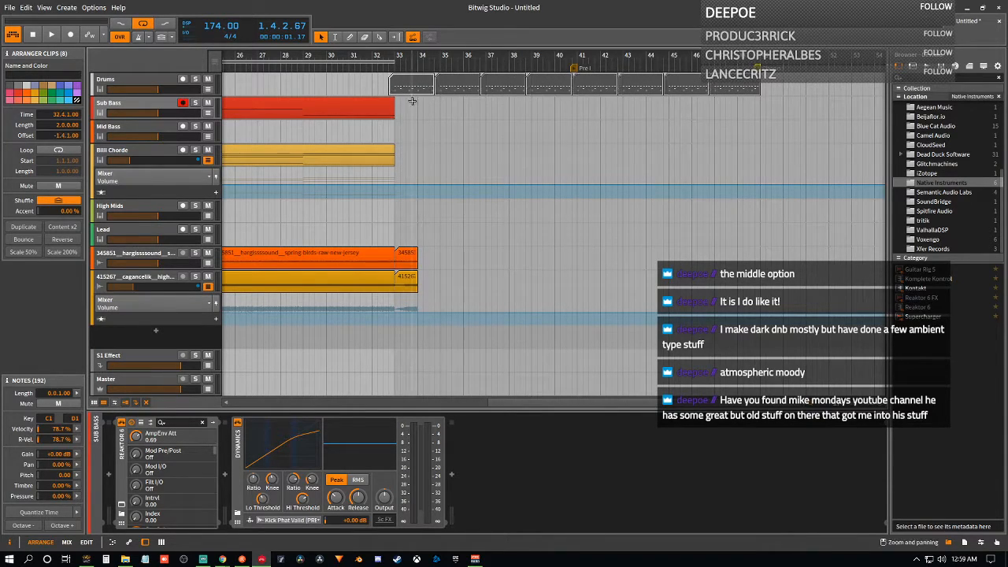
pyautogui.hotkey('ctrl', 'z')
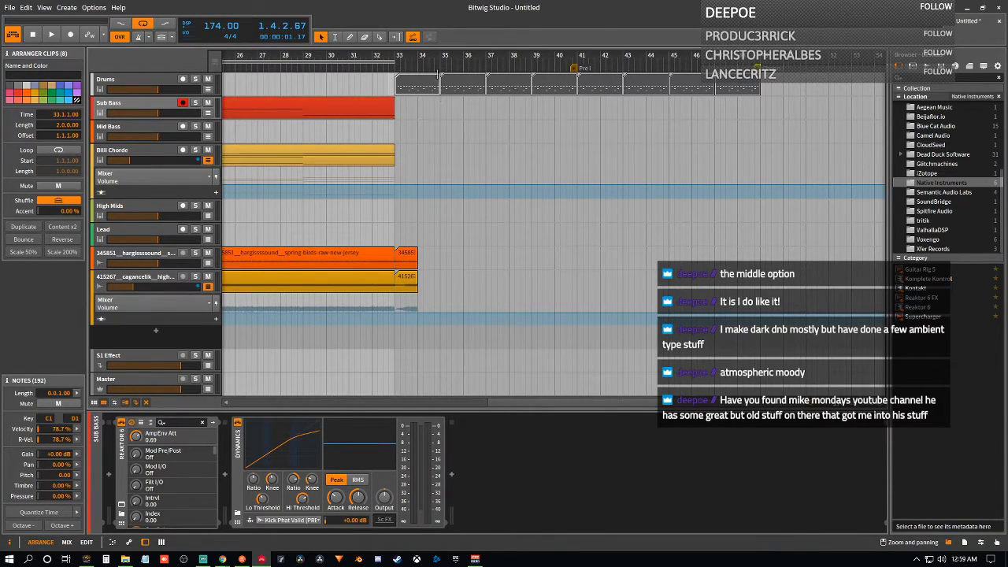
pyautogui.moveTo(408, 87); pyautogui.dragTo(431, 87)
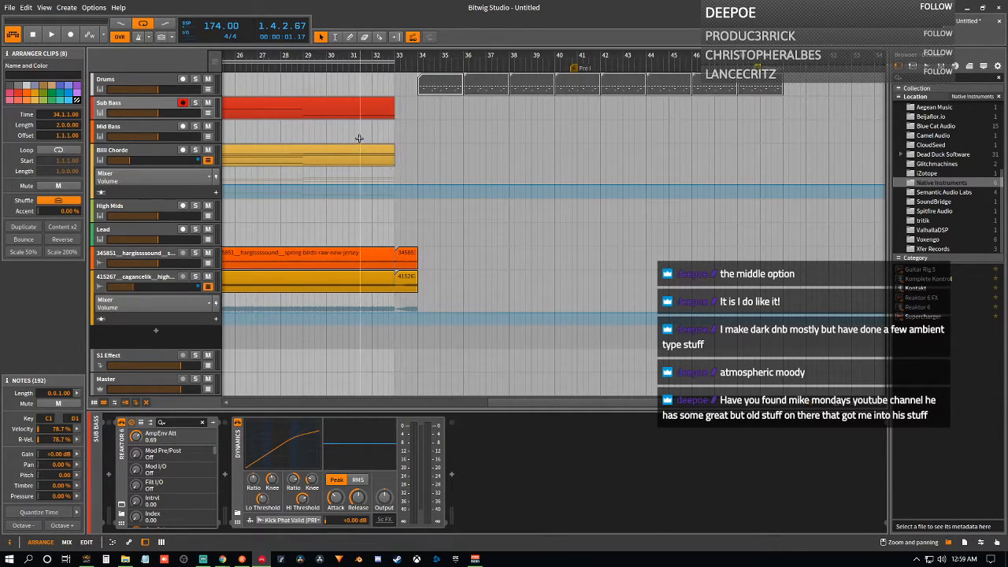
# - Duplicate the two Sub Bass clips from bar 17 and move the copies to start at bar 34
pyautogui.scroll(-4, 441, 207)
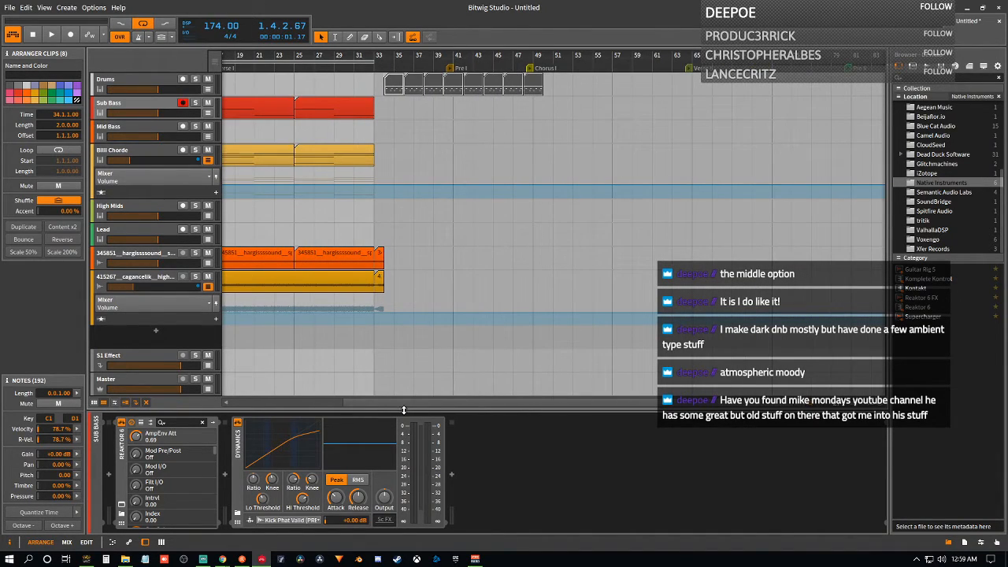
pyautogui.moveTo(405, 405); pyautogui.dragTo(378, 406)
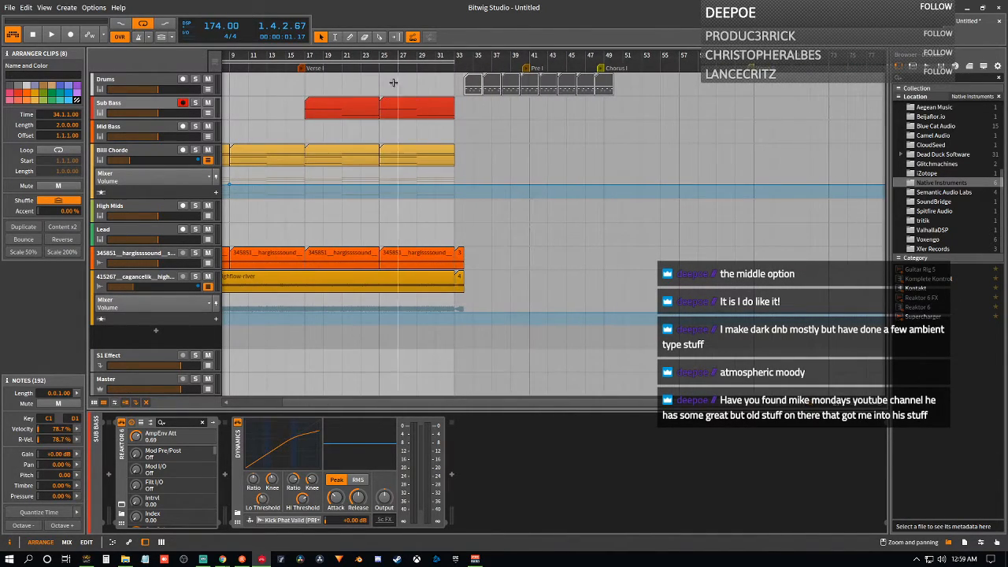
pyautogui.click(348, 109)
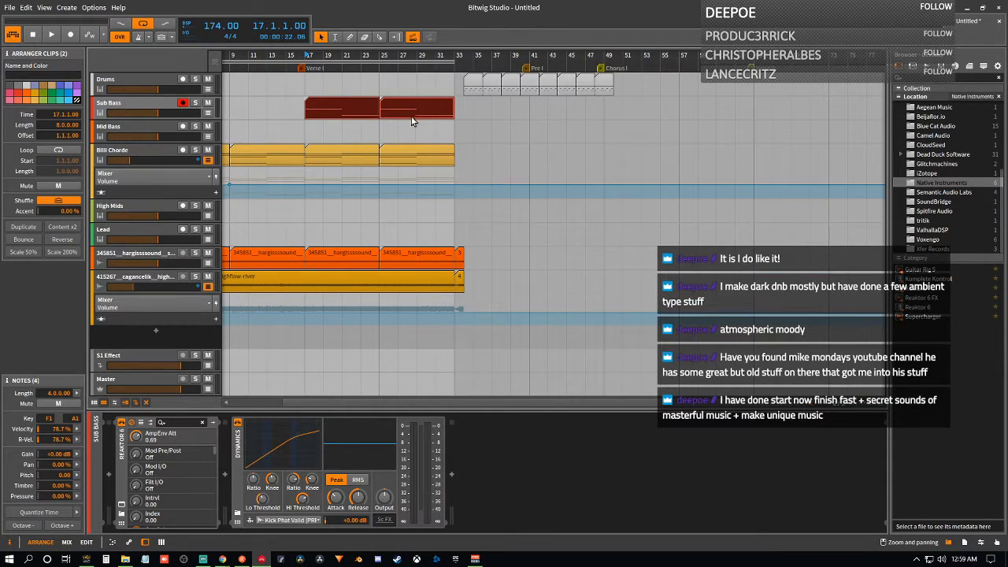
pyautogui.hotkey('ctrl', 'd')
pyautogui.moveTo(473, 115)
pyautogui.mouseDown()
pyautogui.moveTo(494, 113)
pyautogui.moveTo(481, 109)
pyautogui.mouseUp()
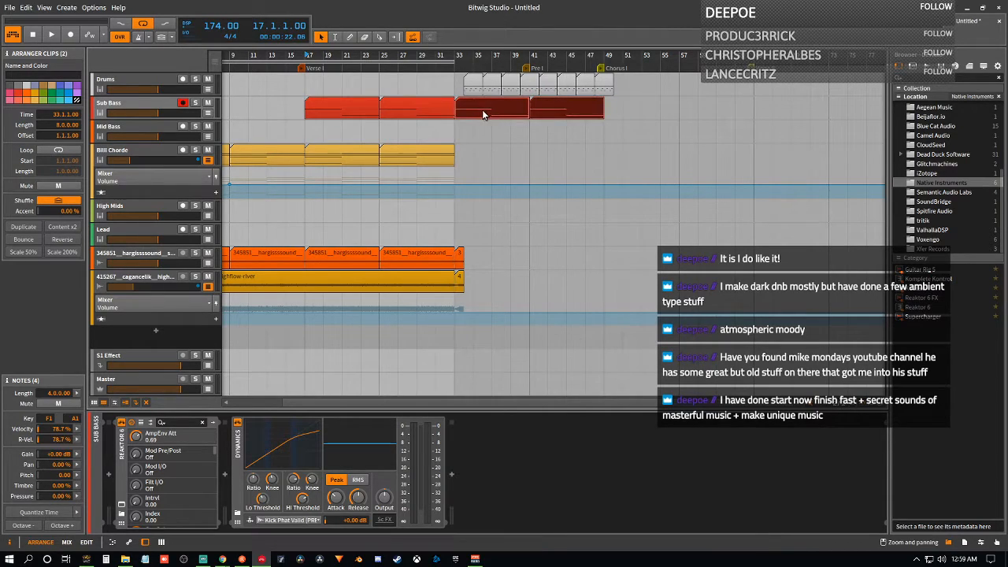
pyautogui.scroll(2, 493, 110)
pyautogui.scroll(2, 592, 117)
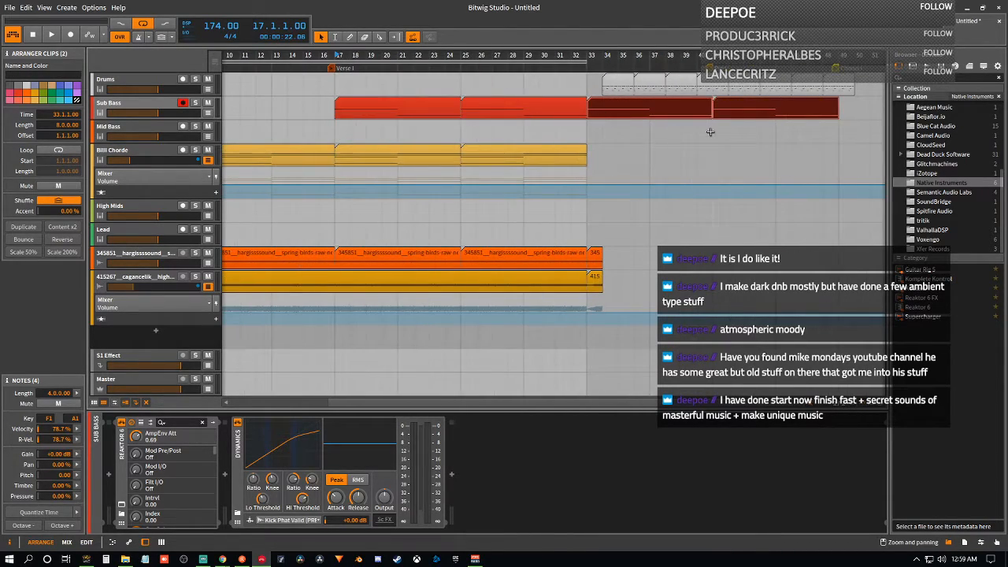
pyautogui.moveTo(650, 114); pyautogui.dragTo(668, 112)
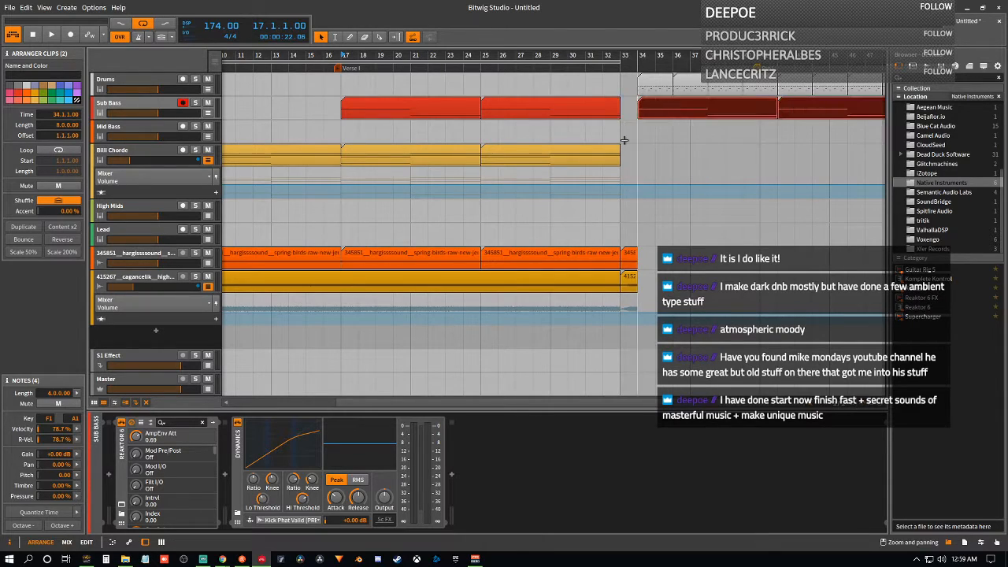
# - Duplicate the two Chorde clips from bar 17 and move the copies to start at bar 34
pyautogui.click(376, 155)
pyautogui.keyDown('shift'); pyautogui.click(530, 158); pyautogui.keyUp('shift')
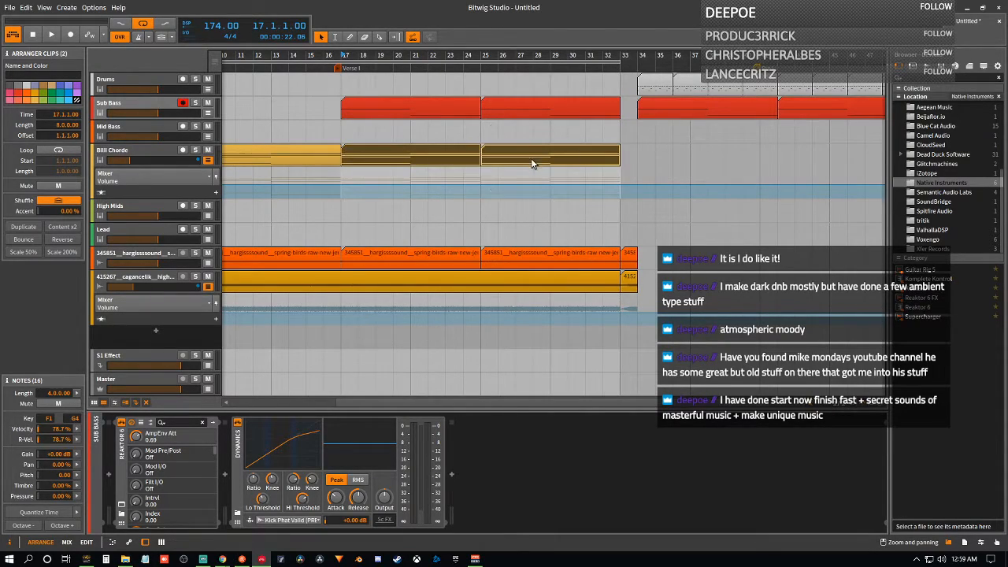
pyautogui.hotkey('ctrl', 'd')
pyautogui.moveTo(643, 155); pyautogui.dragTo(663, 153)
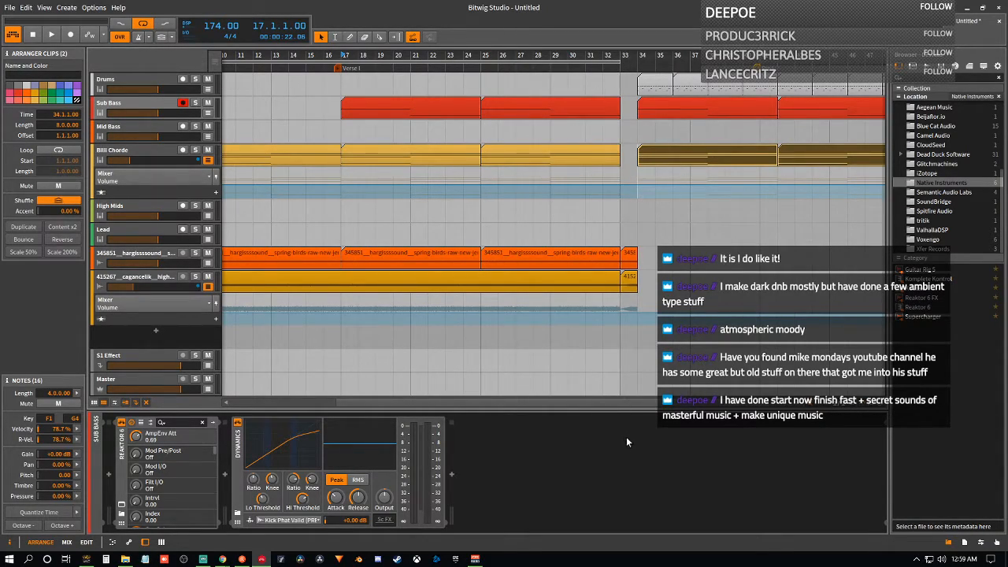
# - During playback, delete the one-bar ambience clips at bar 33 and extend the preceding spring-birds and highflow-river clips to bar 34
pyautogui.moveTo(644, 404); pyautogui.dragTo(668, 398)
pyautogui.press('space')
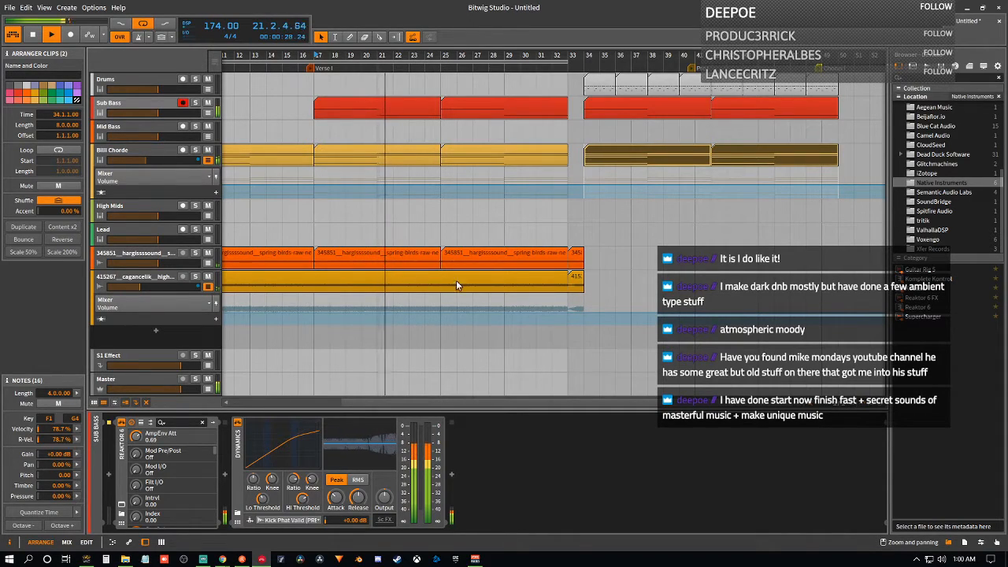
pyautogui.click(575, 285)
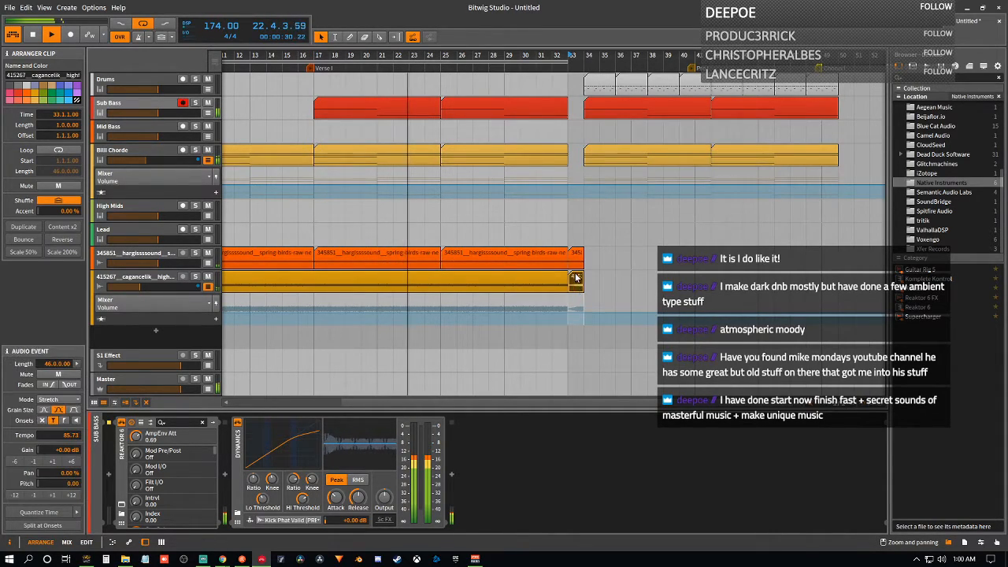
pyautogui.press('Delete')
pyautogui.click(577, 257)
pyautogui.press('Delete')
pyautogui.moveTo(566, 253); pyautogui.dragTo(578, 279)
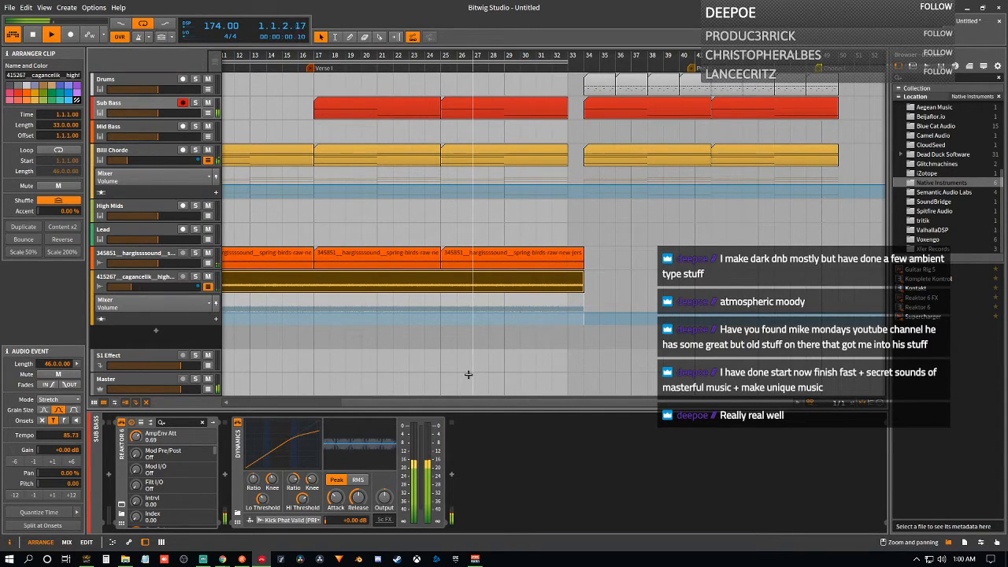
pyautogui.press('space')
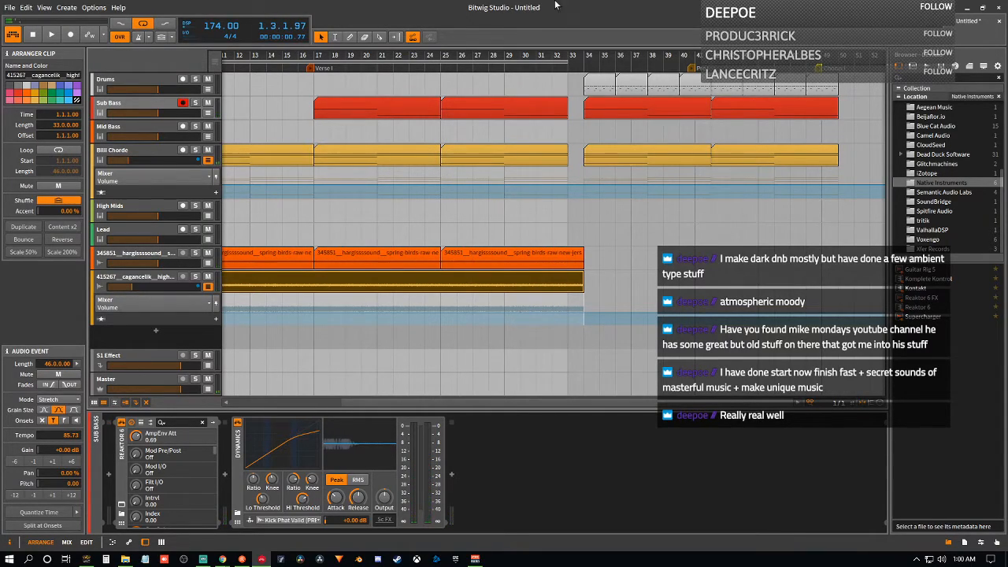
# - Turn off the arranger loop and audition the track from bar 17 into the drum entry
pyautogui.click(143, 28)
pyautogui.click(315, 56)
pyautogui.press('space')
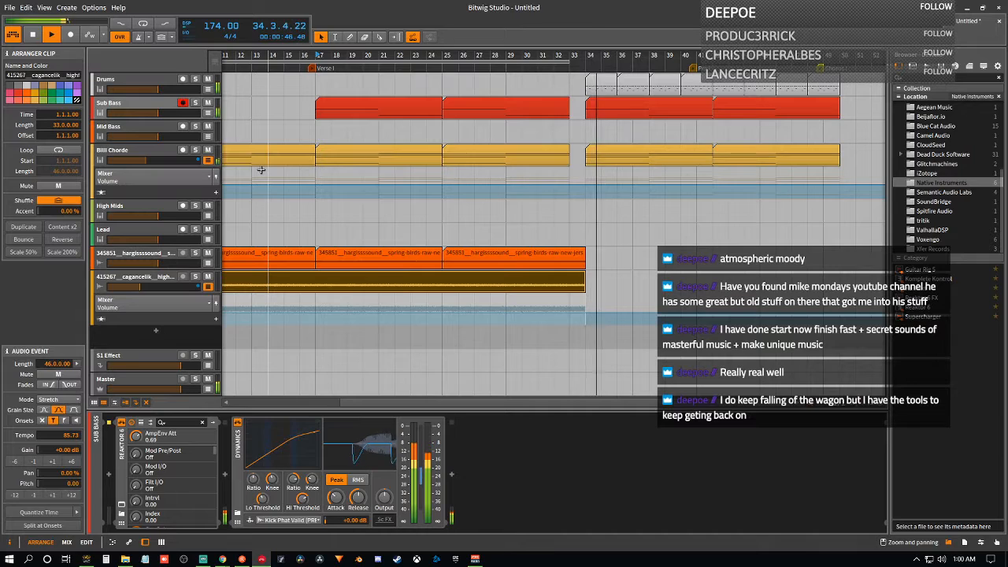
pyautogui.scroll(-3, 266, 118)
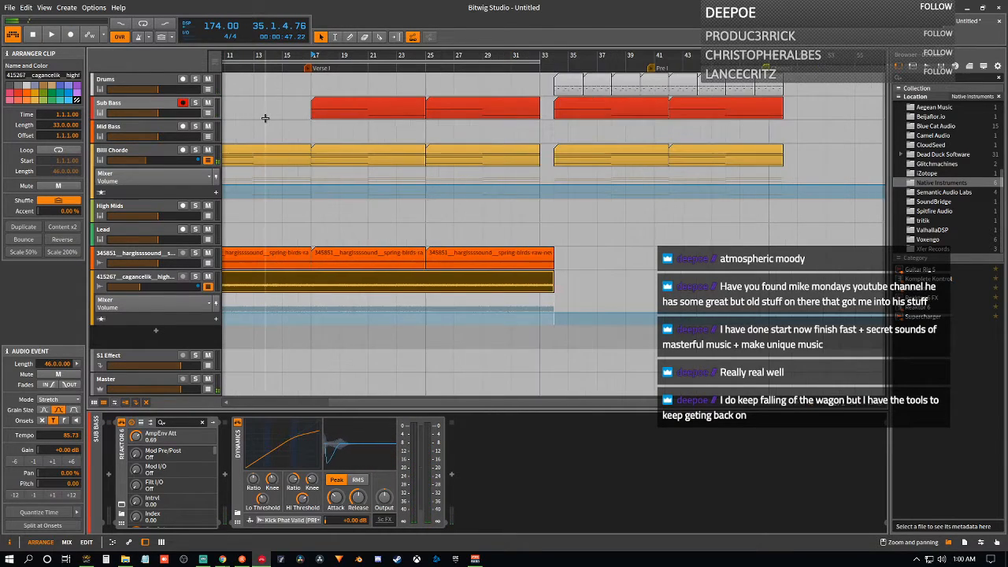
# - Audition the drum entry in short passes starting around bar 34
pyautogui.moveTo(389, 406); pyautogui.dragTo(300, 406)
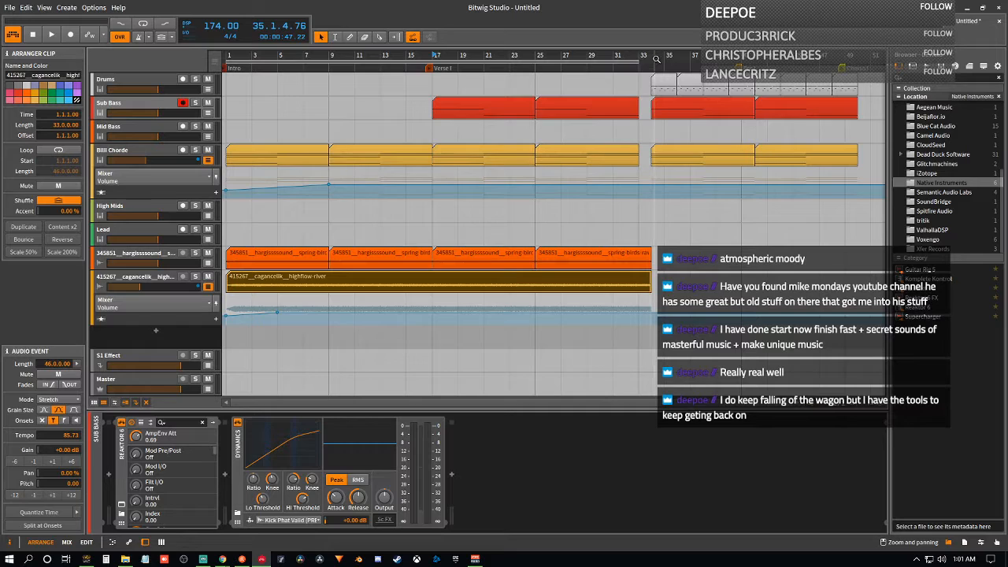
pyautogui.press('space')
pyautogui.press('space')
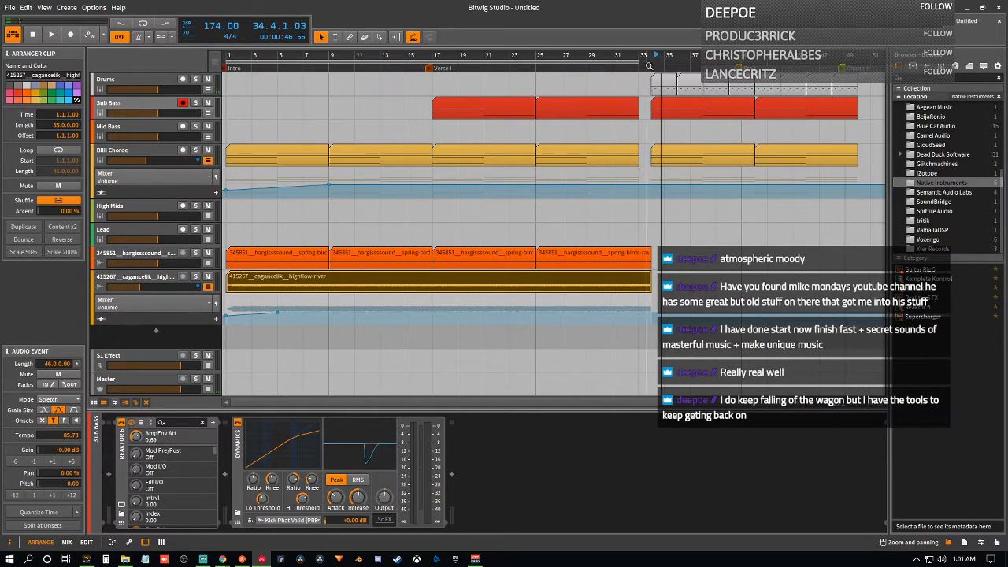
pyautogui.press('space')
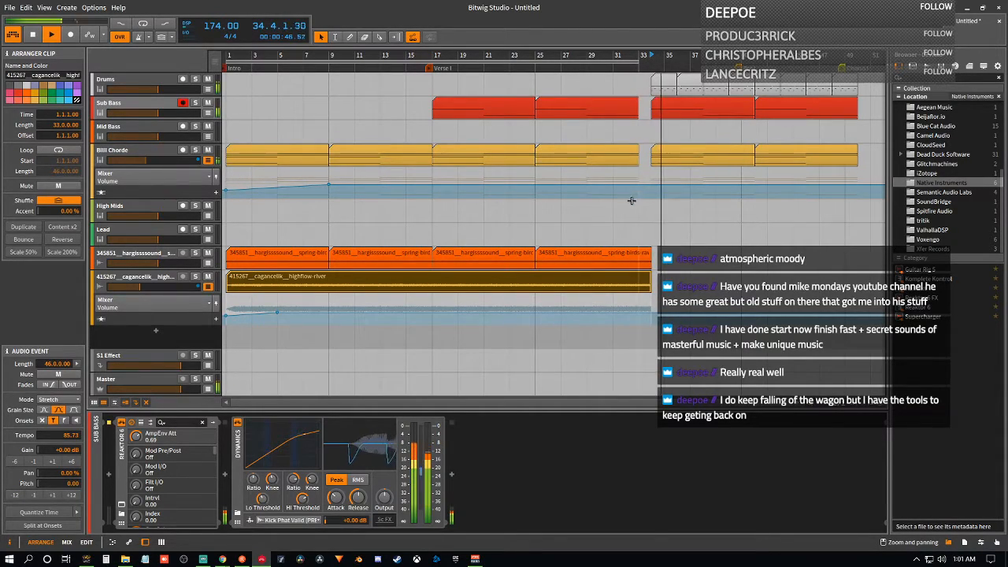
pyautogui.press('space')
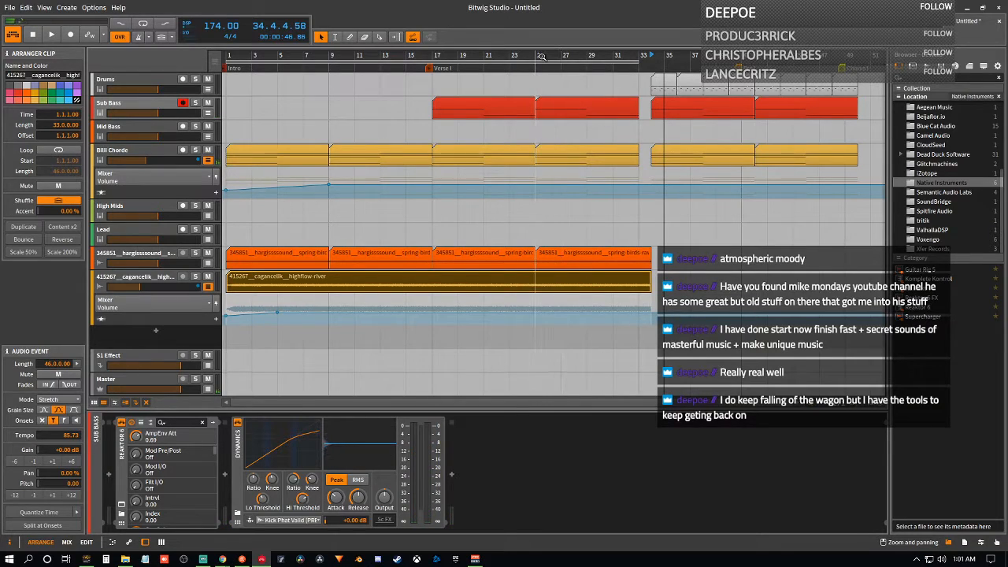
# - Audition the track from bar 25, and extend the last spring-birds clip and the highflow-river clip to bar 37
pyautogui.click(538, 57)
pyautogui.press('space')
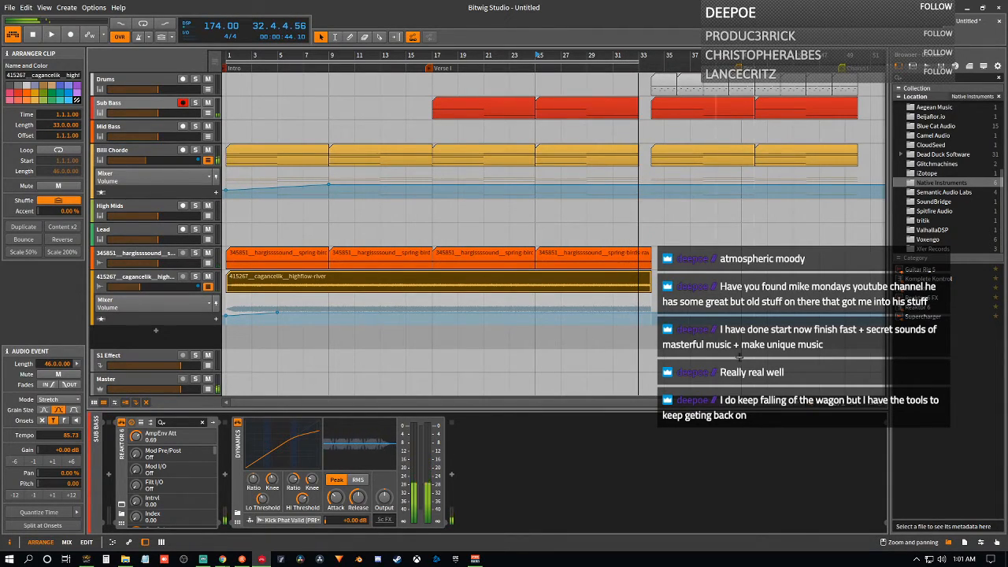
pyautogui.moveTo(712, 318); pyautogui.dragTo(674, 370)
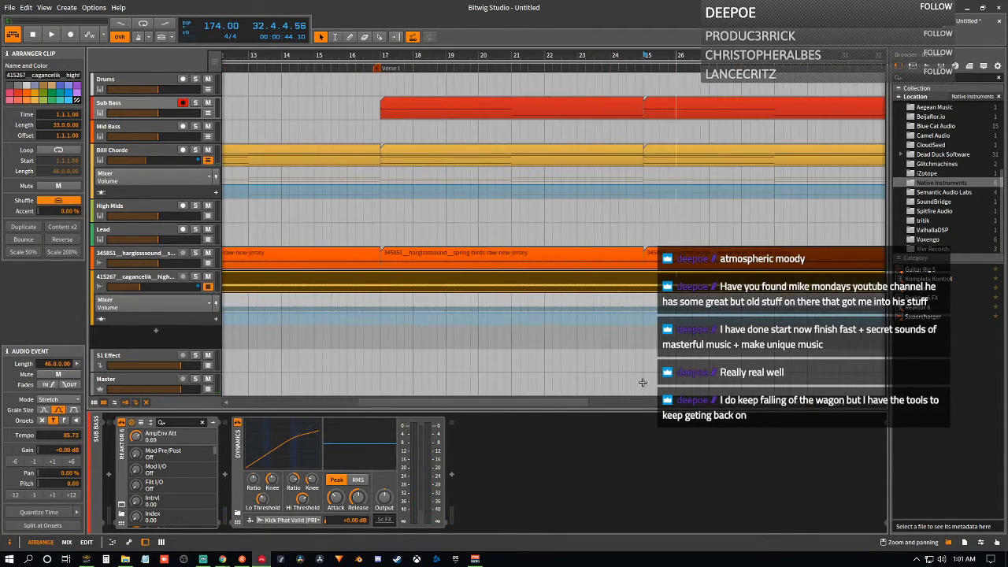
pyautogui.moveTo(448, 404); pyautogui.dragTo(599, 400)
pyautogui.moveTo(790, 56); pyautogui.dragTo(790, 63)
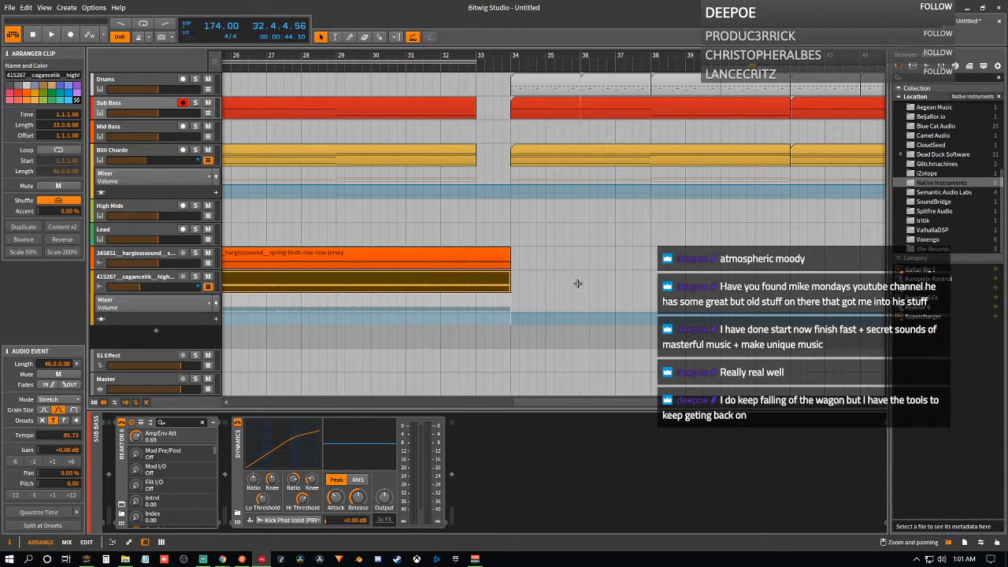
pyautogui.moveTo(509, 251); pyautogui.dragTo(578, 253)
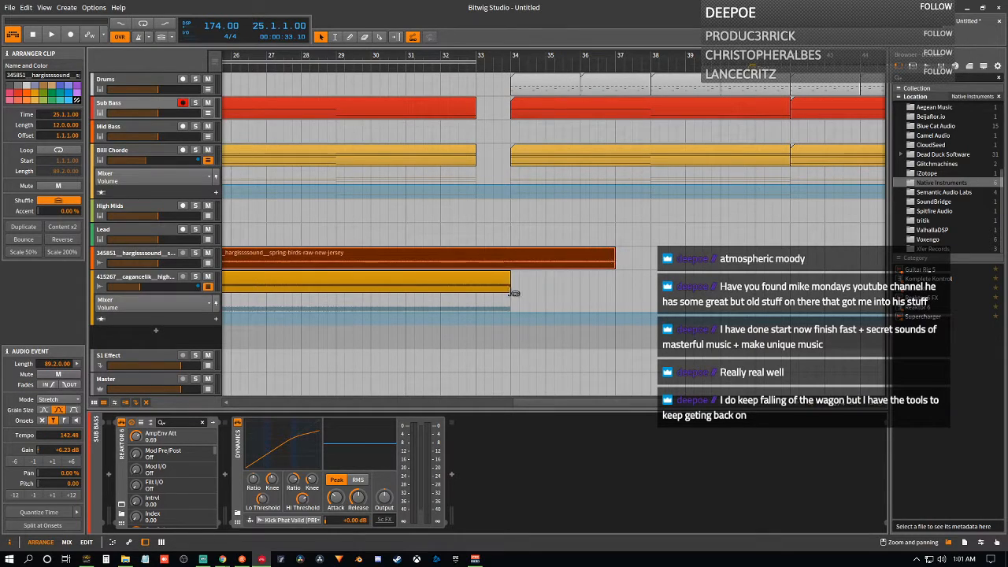
pyautogui.moveTo(510, 275); pyautogui.dragTo(609, 271)
# - Move all drum, sub bass and chord clips of the second section from bar 34 to start at bar 37
pyautogui.scroll(-2, 629, 187)
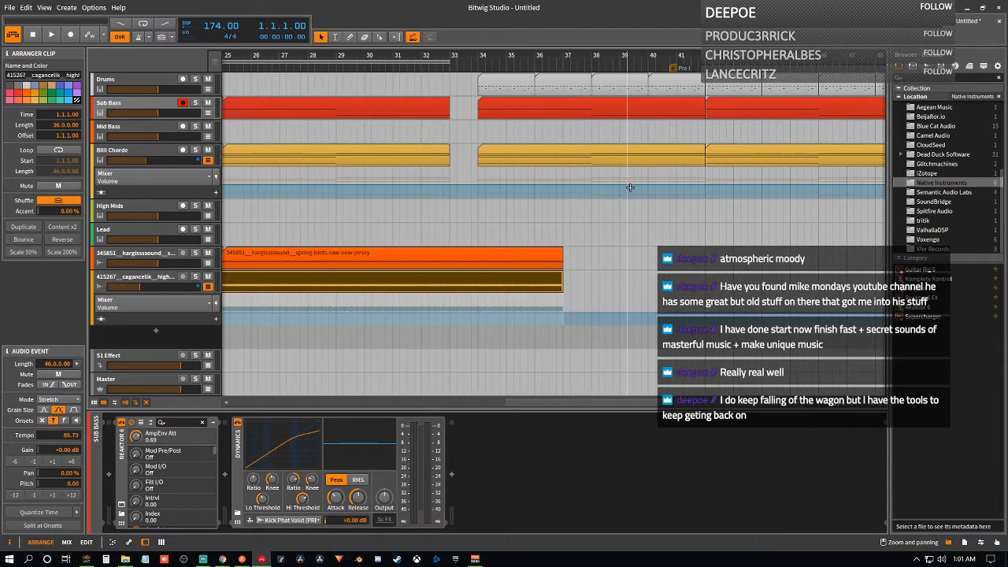
pyautogui.scroll(-2, 629, 188)
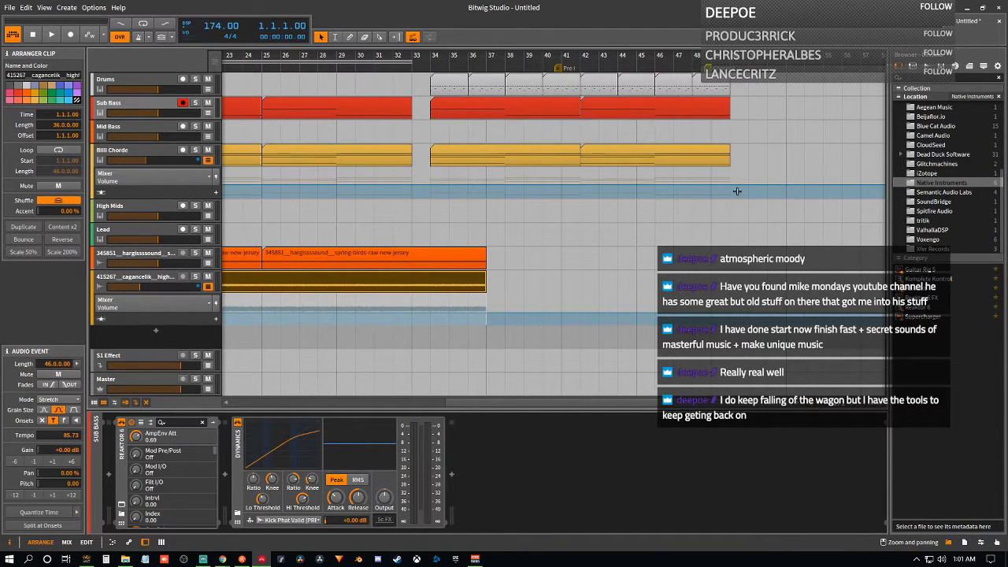
pyautogui.moveTo(727, 177)
pyautogui.mouseDown()
pyautogui.moveTo(619, 126)
pyautogui.moveTo(425, 75)
pyautogui.moveTo(603, 149)
pyautogui.moveTo(731, 159)
pyautogui.mouseUp()
pyautogui.moveTo(446, 84); pyautogui.dragTo(502, 87)
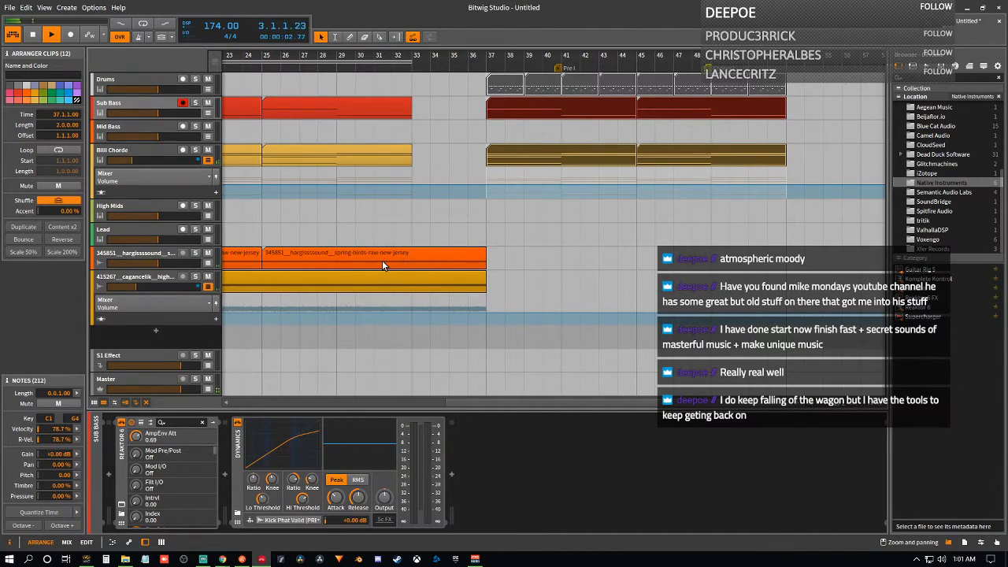
# - Move the Pre I cue marker to bar 37 and audition the track into the drum entry
pyautogui.scroll(-5, 384, 265)
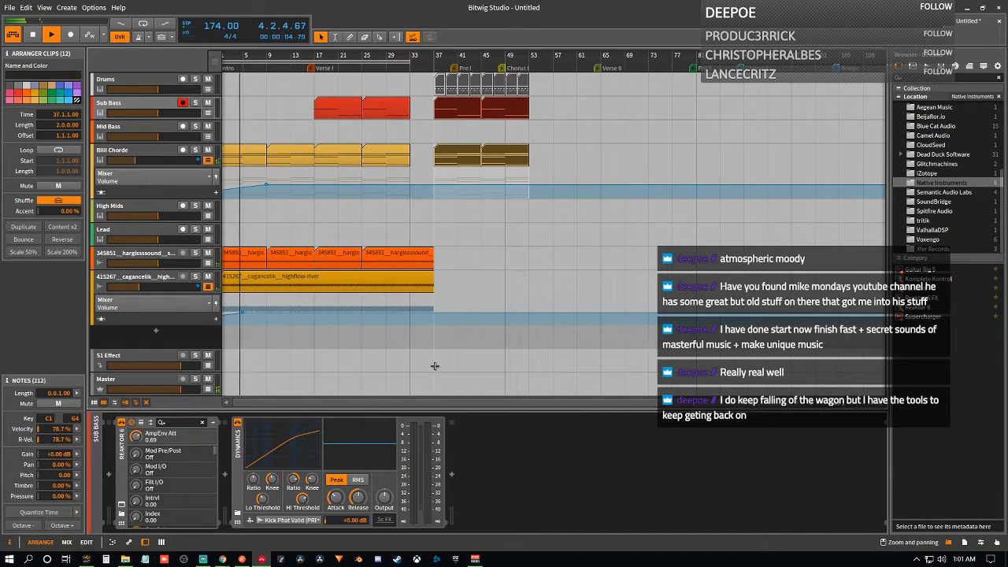
pyautogui.moveTo(372, 402); pyautogui.dragTo(359, 402)
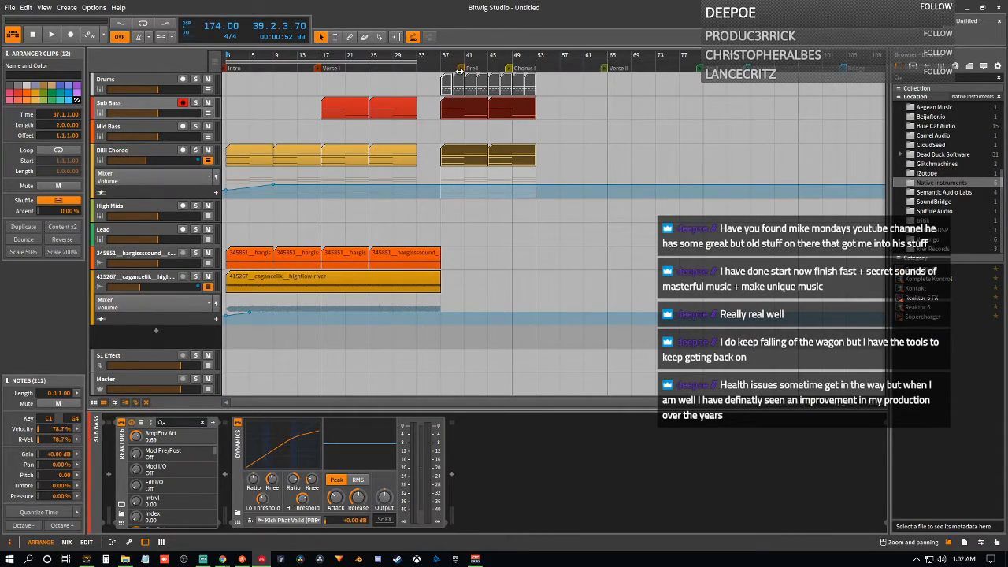
pyautogui.moveTo(459, 70); pyautogui.dragTo(434, 71)
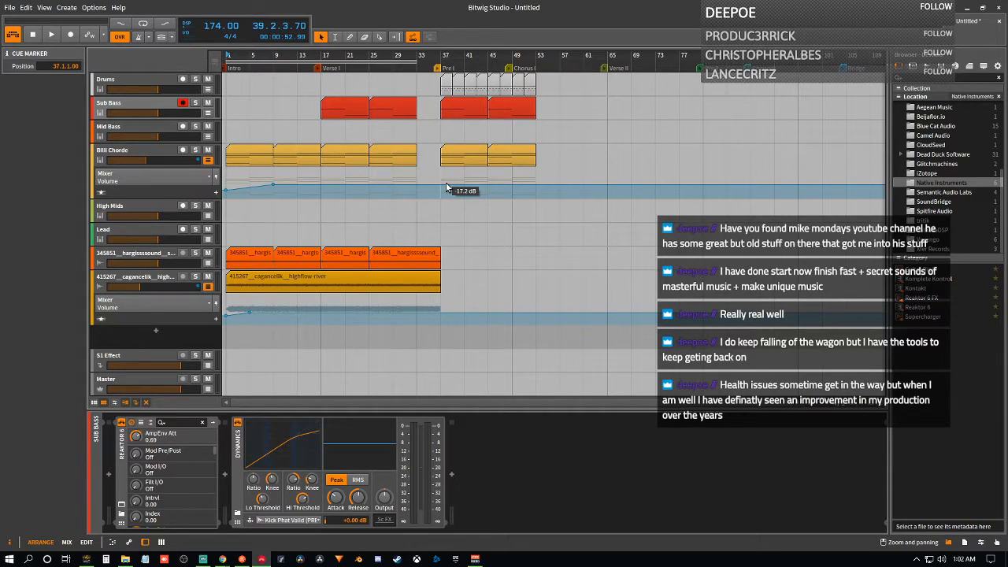
pyautogui.press('space')
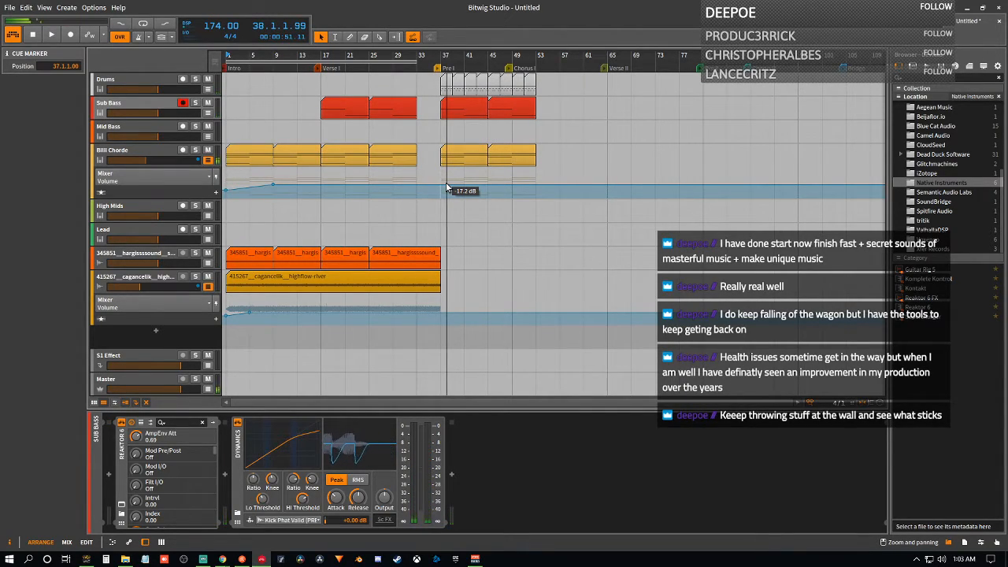
# - Extend the last spring-birds clip and the highflow-river clip to bar 53 and audition from bar 33
pyautogui.click(425, 260)
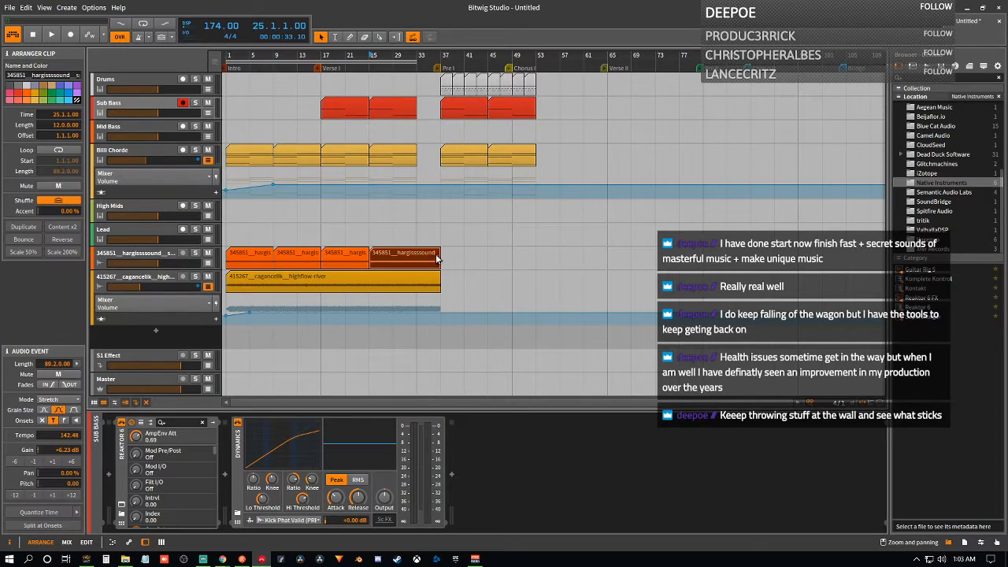
pyautogui.moveTo(439, 253); pyautogui.dragTo(549, 254)
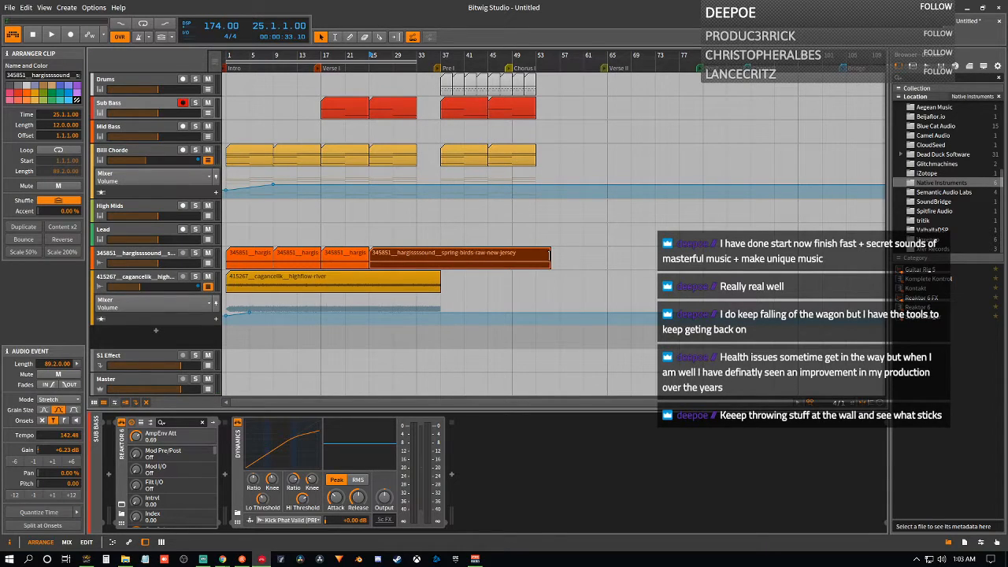
pyautogui.click(435, 289)
pyautogui.moveTo(441, 277); pyautogui.dragTo(528, 277)
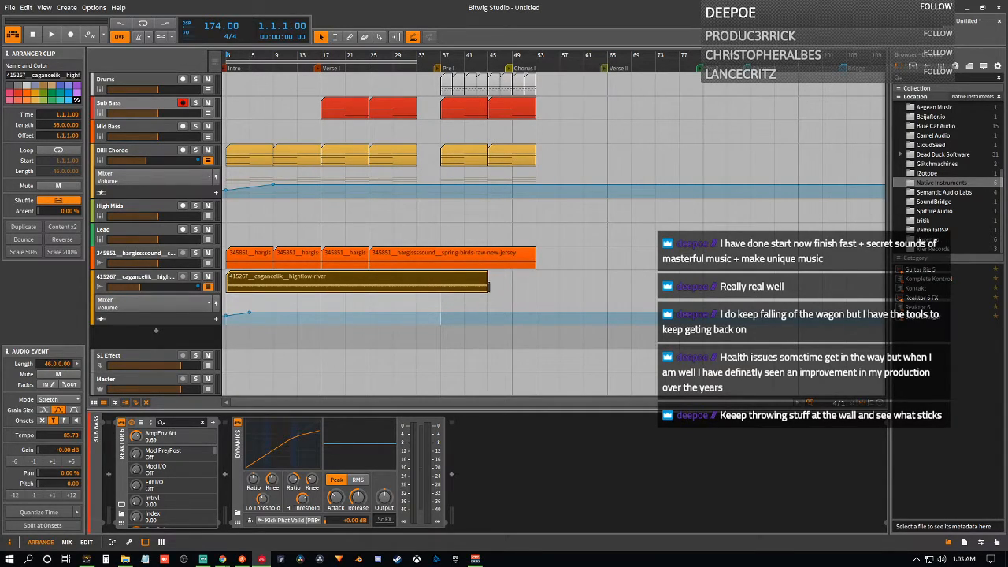
pyautogui.moveTo(489, 286); pyautogui.dragTo(533, 289)
pyautogui.press('space')
pyautogui.click(420, 59)
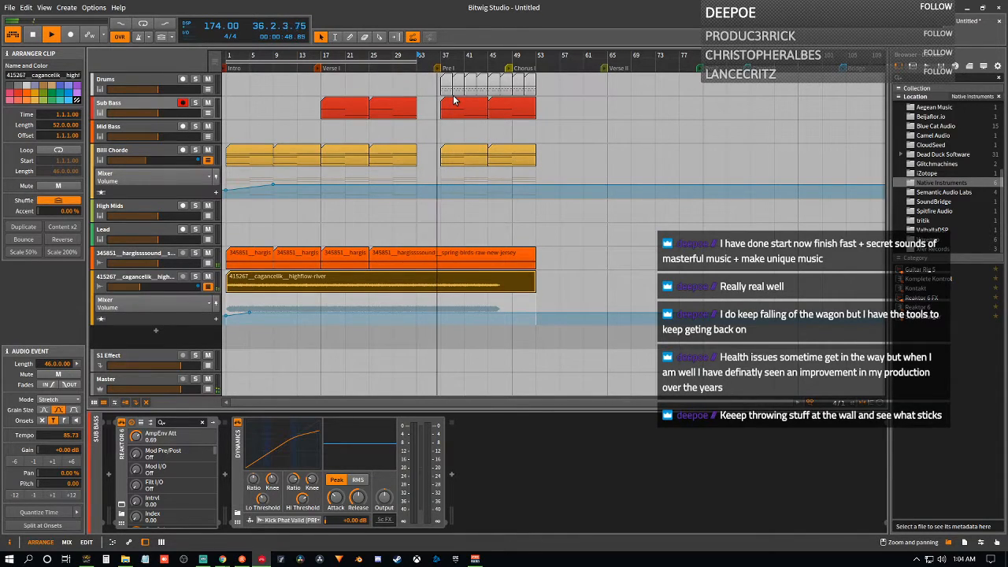
pyautogui.press('space')
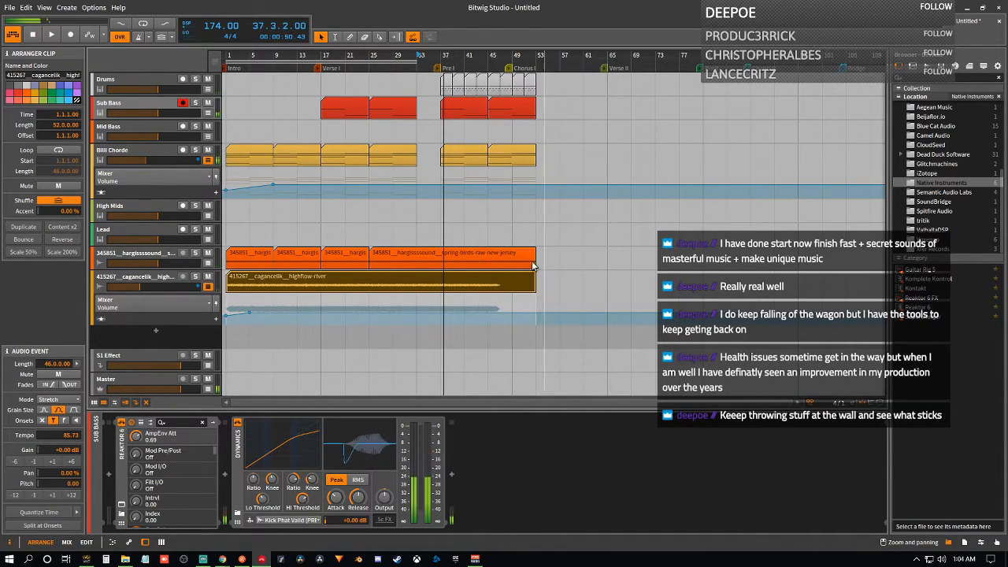
# - Shorten the highflow-river clip and the last spring-birds clip to end at bar 37, and briefly audition from bar 25
pyautogui.moveTo(534, 282); pyautogui.dragTo(440, 282)
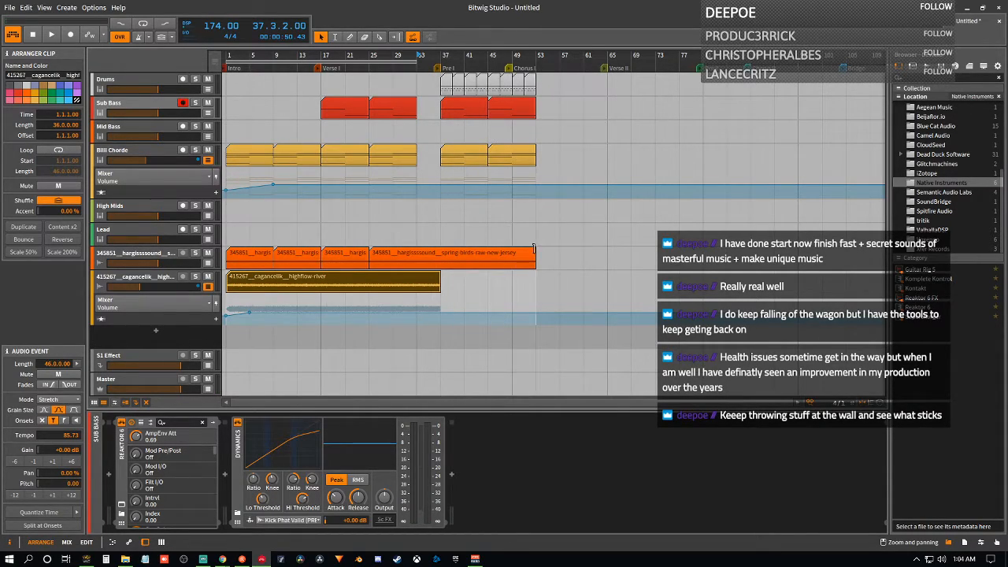
pyautogui.moveTo(533, 250); pyautogui.dragTo(437, 257)
pyautogui.press('space')
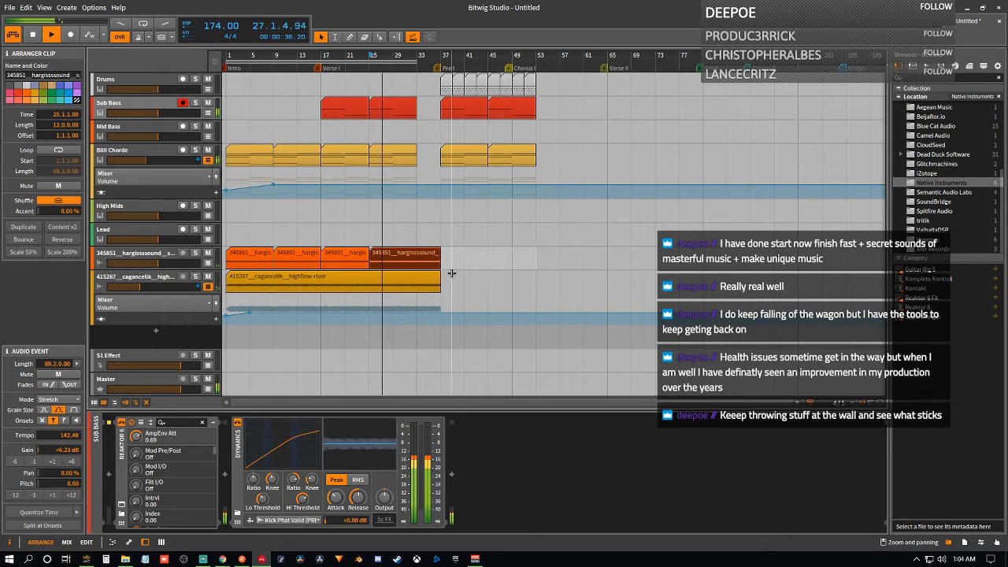
pyautogui.press('space')
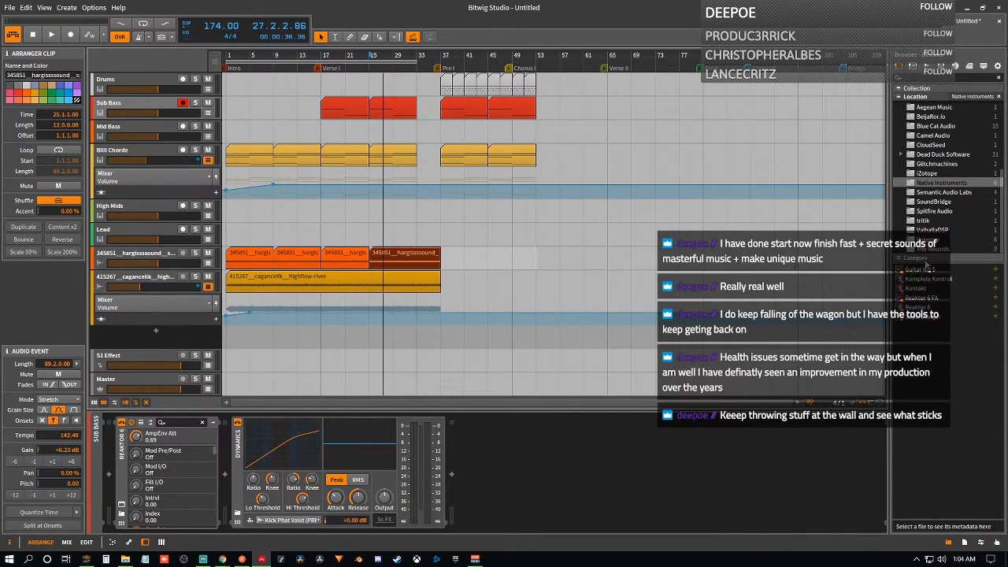
# - Open the Mid Bass track's Kontakt instrument and list the instruments in the Play Series Selection library
pyautogui.click(134, 209)
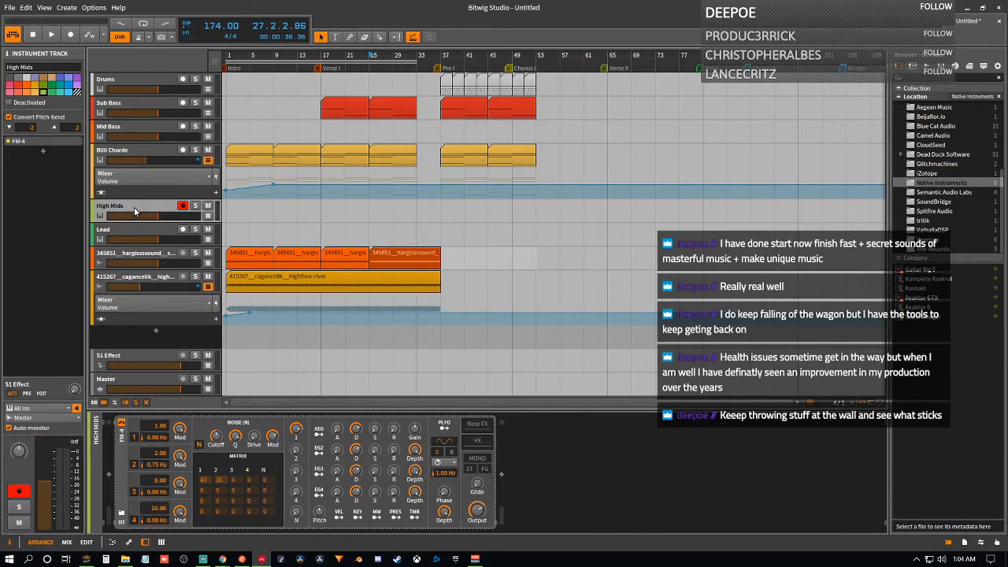
pyautogui.click(136, 130)
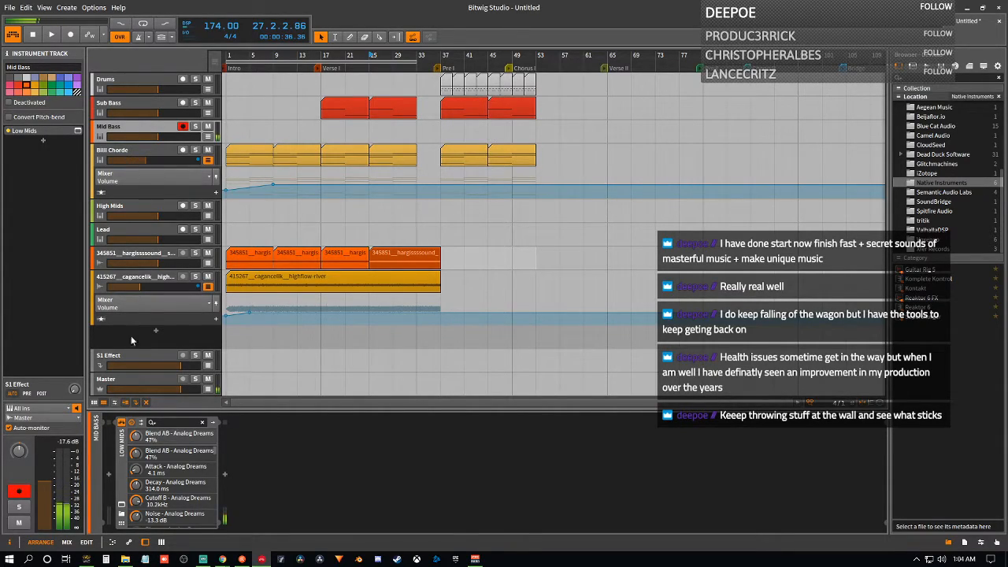
pyautogui.click(122, 505)
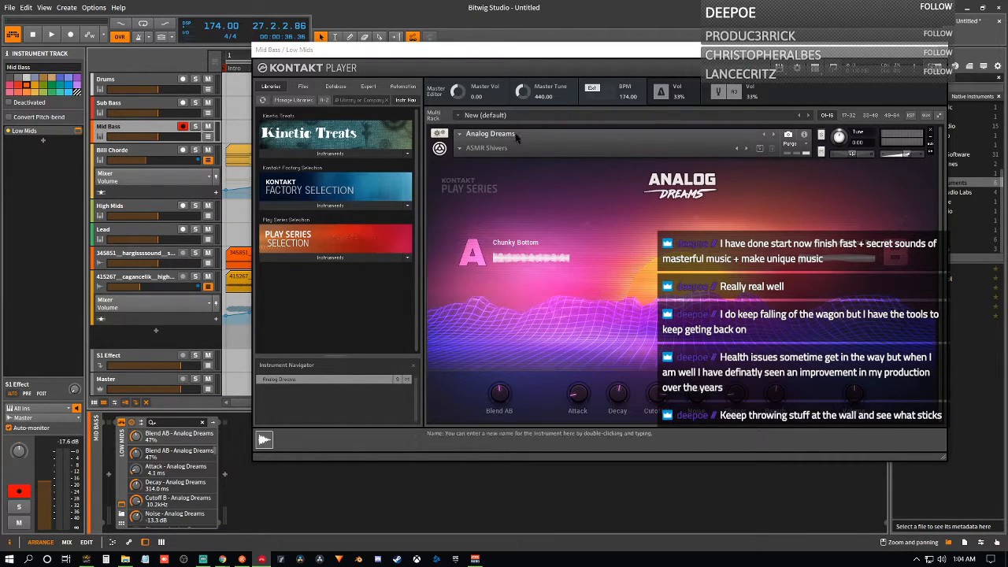
pyautogui.click(466, 136)
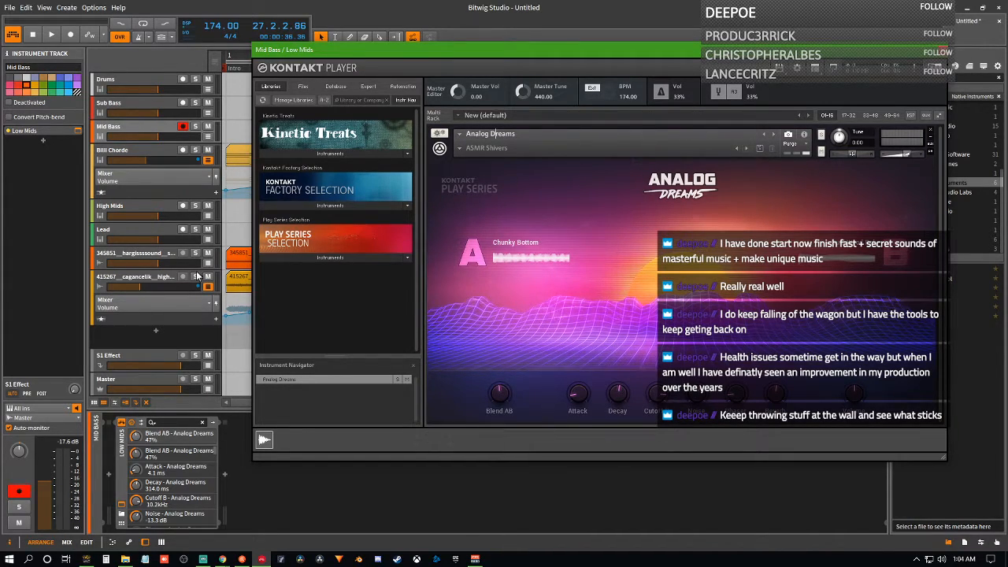
pyautogui.click(407, 259)
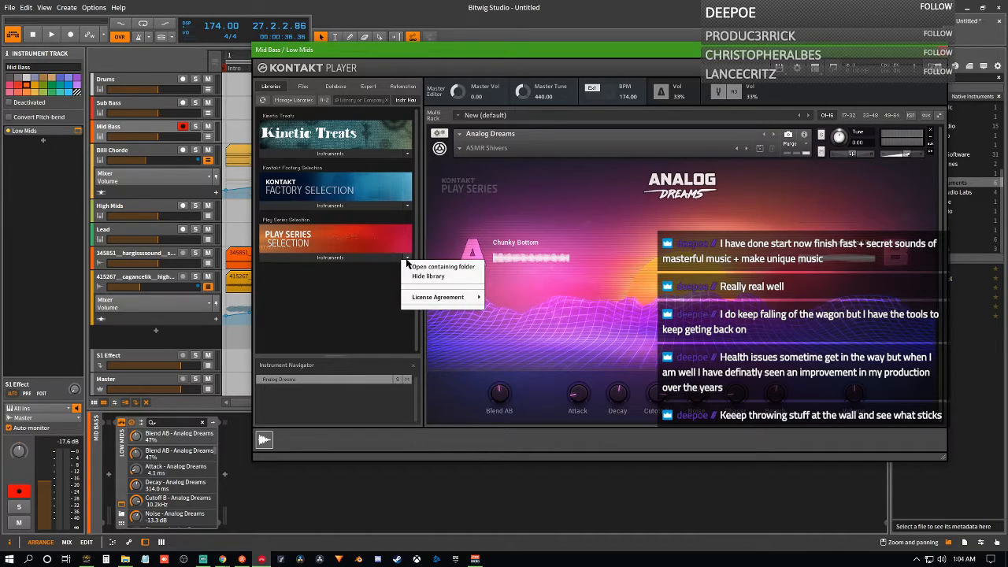
pyautogui.click(330, 258)
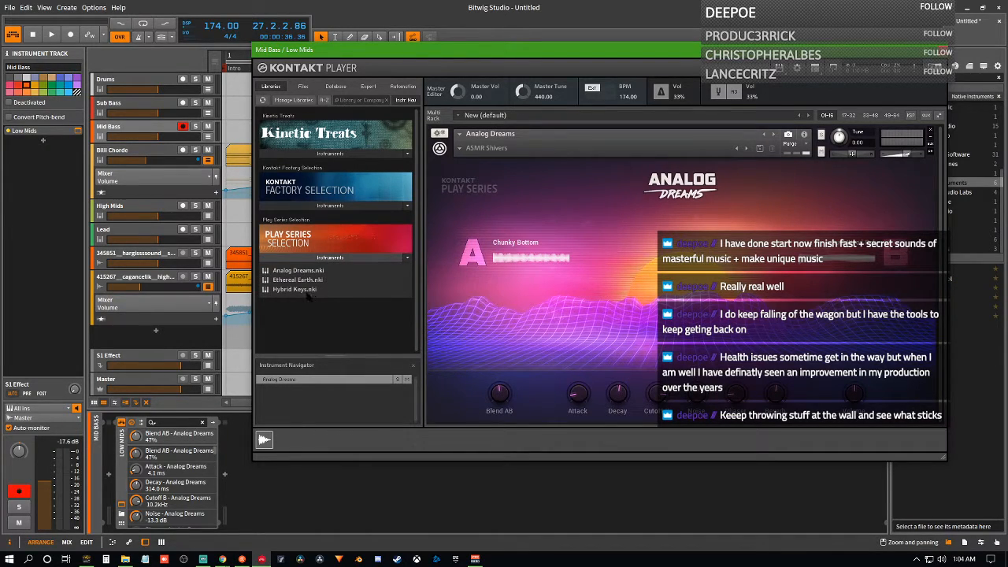
# - Replace Analog Dreams with the Hybrid Keys instrument in the Mid Bass track's Kontakt rack
pyautogui.doubleClick(303, 290)
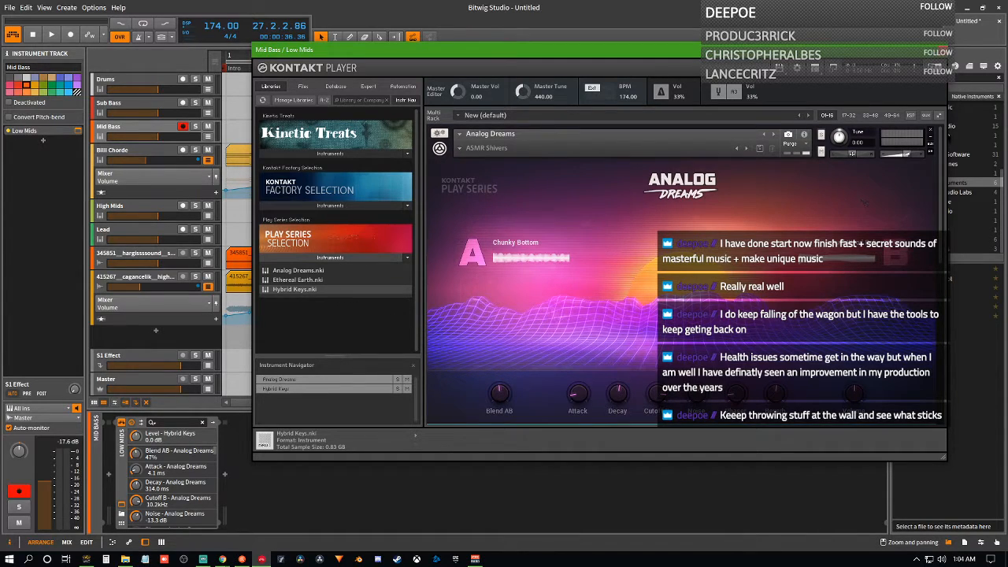
pyautogui.click(930, 131)
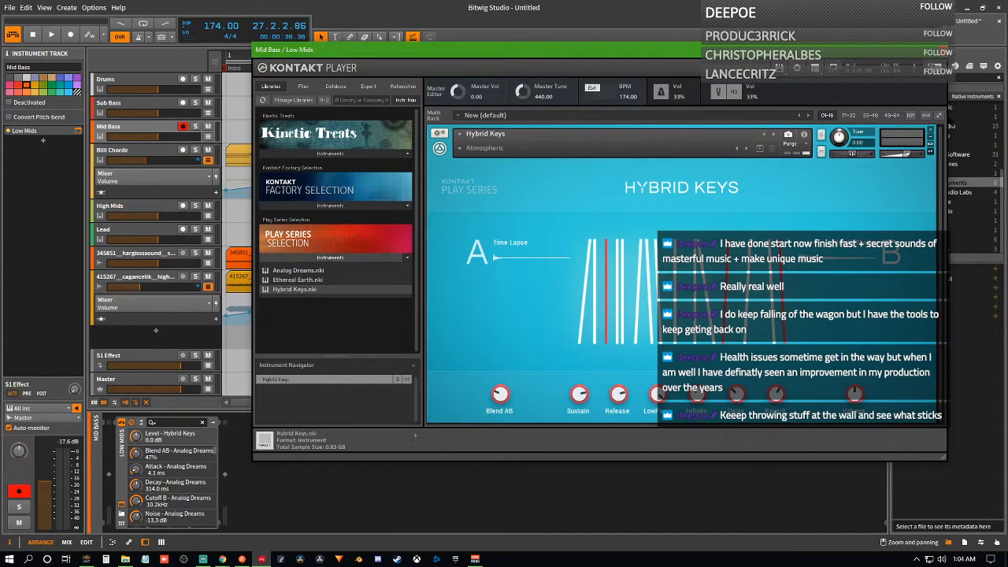
pyautogui.click(930, 131)
pyautogui.doubleClick(311, 291)
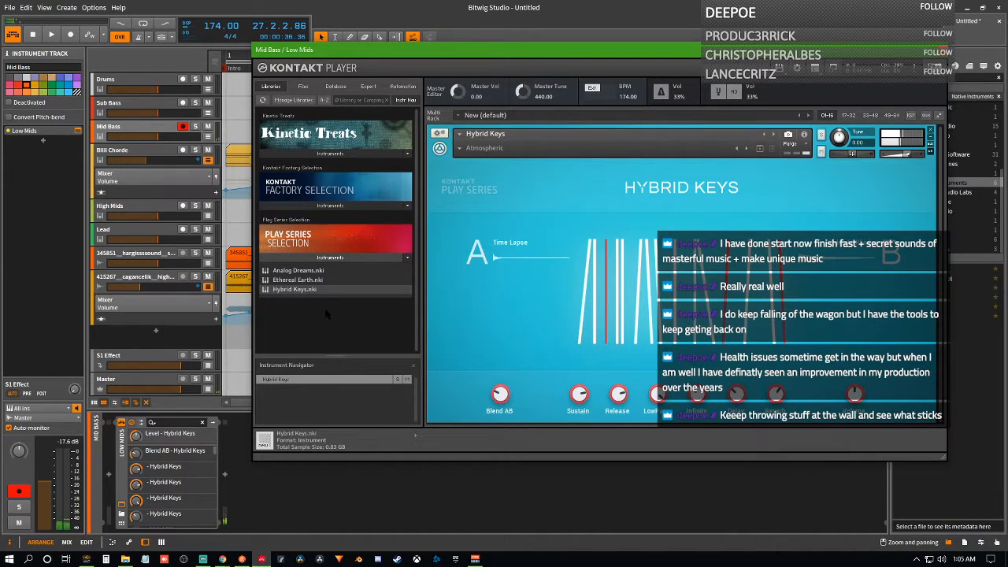
# - Audition the arrangement from bar 25 with Hybrid Keys loaded, and close the Kontakt window
pyautogui.click(51, 35)
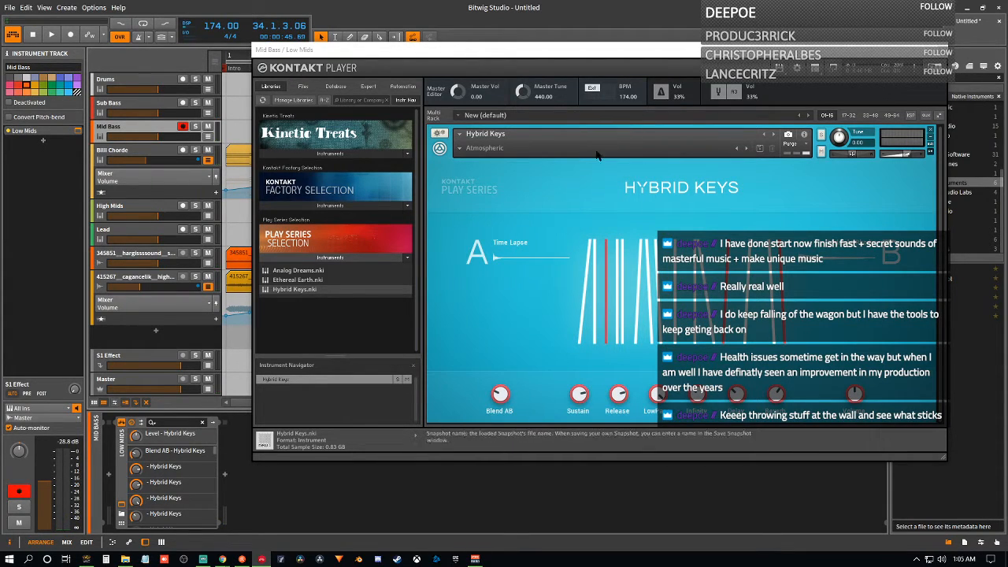
pyautogui.moveTo(605, 52); pyautogui.dragTo(563, 74)
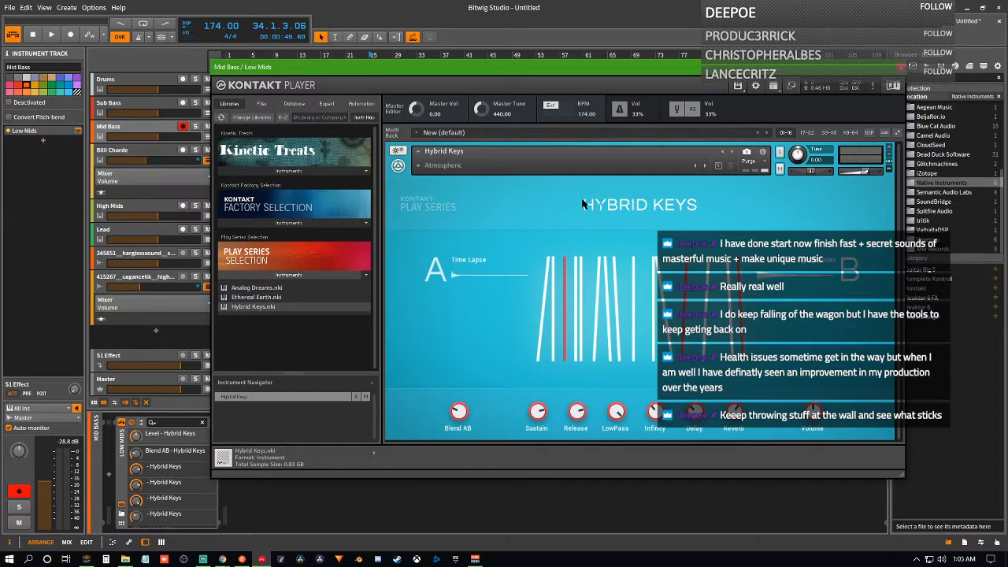
pyautogui.moveTo(791, 69)
pyautogui.mouseDown()
pyautogui.moveTo(1007, 130)
pyautogui.moveTo(819, 94)
pyautogui.moveTo(789, 69)
pyautogui.mouseUp()
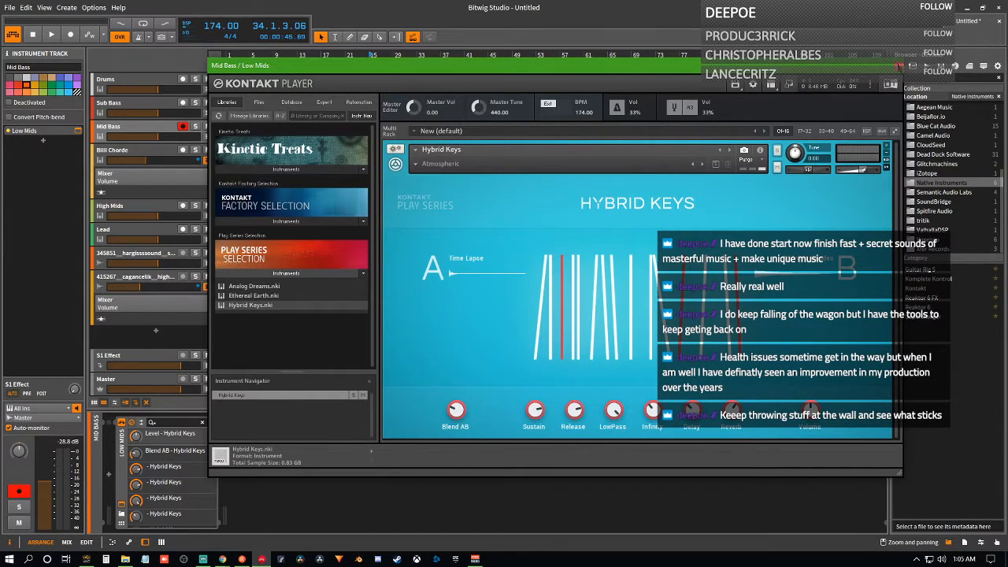
pyautogui.click(898, 67)
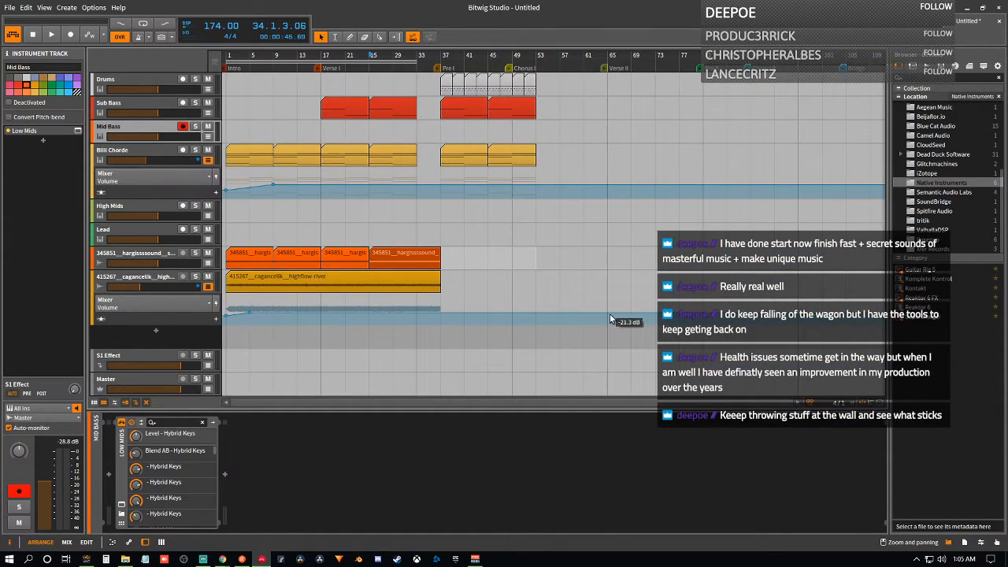
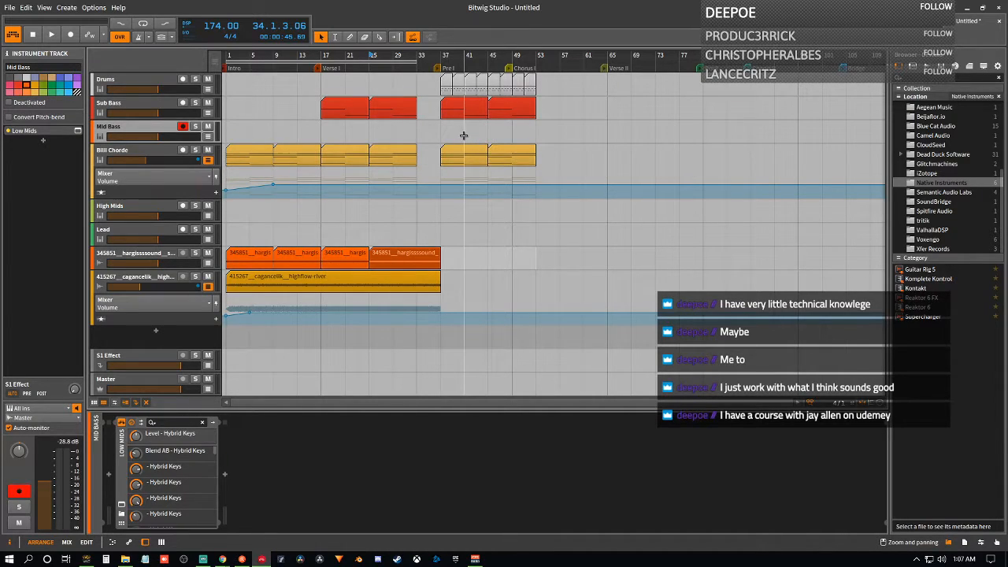
# - Create a four-bar clip on the Mid Bass track starting at bar 17 and open it in the note editor
pyautogui.doubleClick(333, 130)
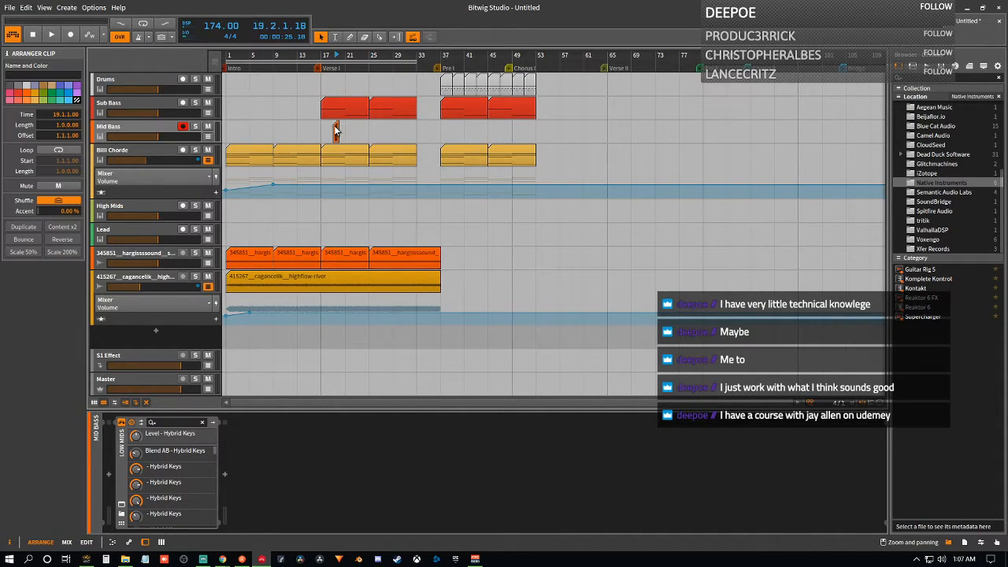
pyautogui.moveTo(335, 138)
pyautogui.mouseDown()
pyautogui.moveTo(322, 128)
pyautogui.moveTo(345, 126)
pyautogui.mouseUp()
pyautogui.doubleClick(332, 132)
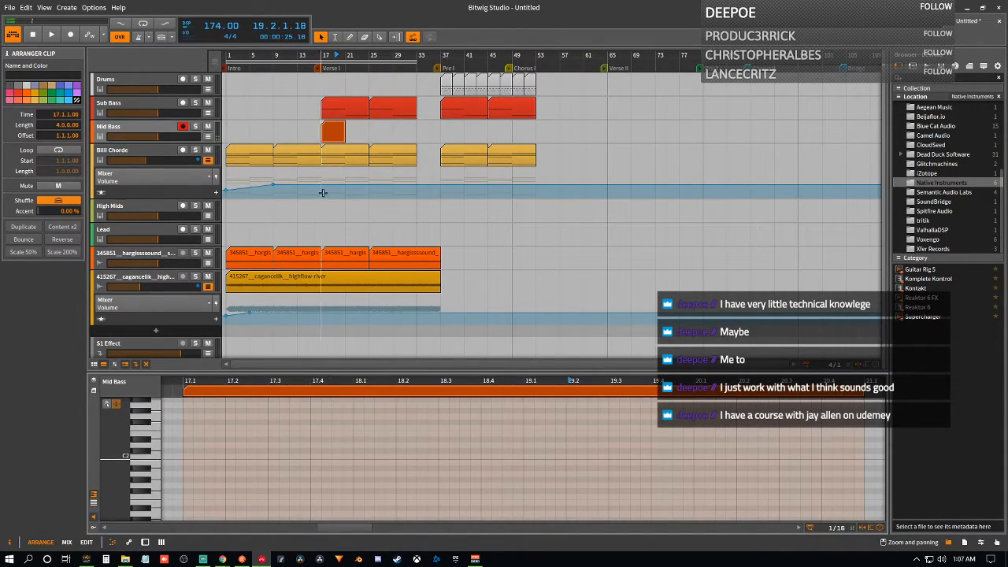
# - Enter the eighth notes C5, B4, G4 and A4 back to back from the start of the Mid Bass clip
pyautogui.scroll(3, 187, 460)
pyautogui.scroll(2, 186, 460)
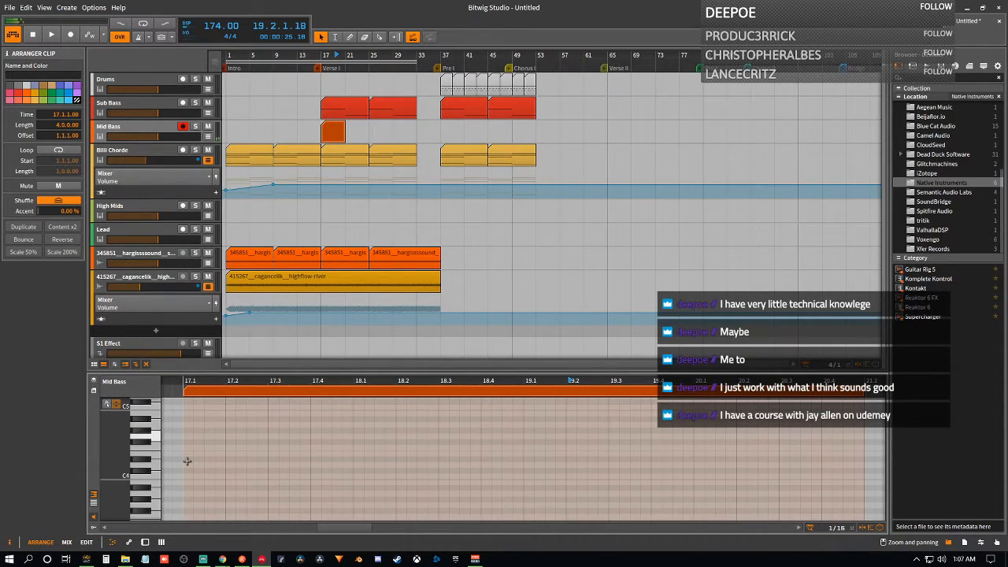
pyautogui.doubleClick(186, 406)
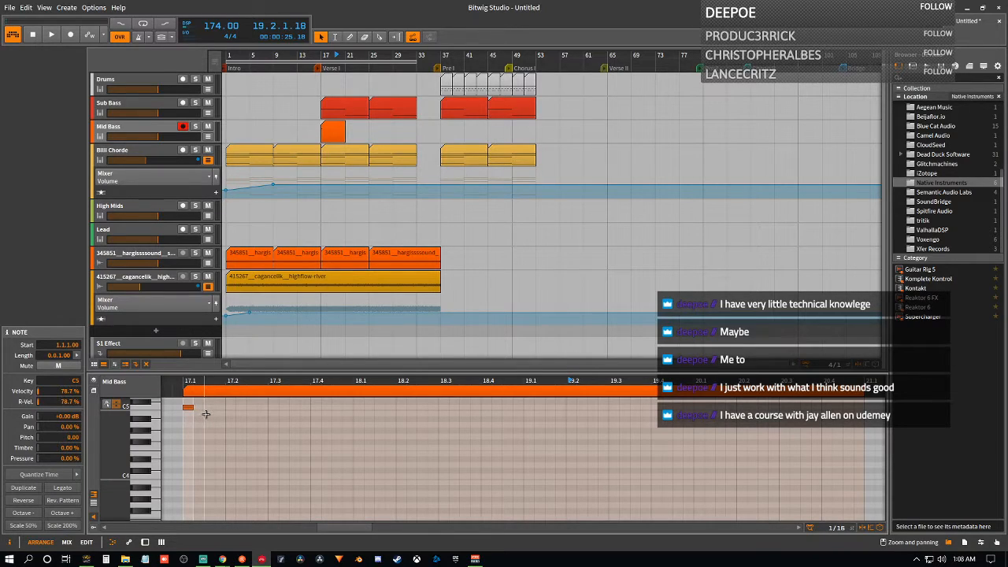
pyautogui.moveTo(194, 407); pyautogui.dragTo(204, 407)
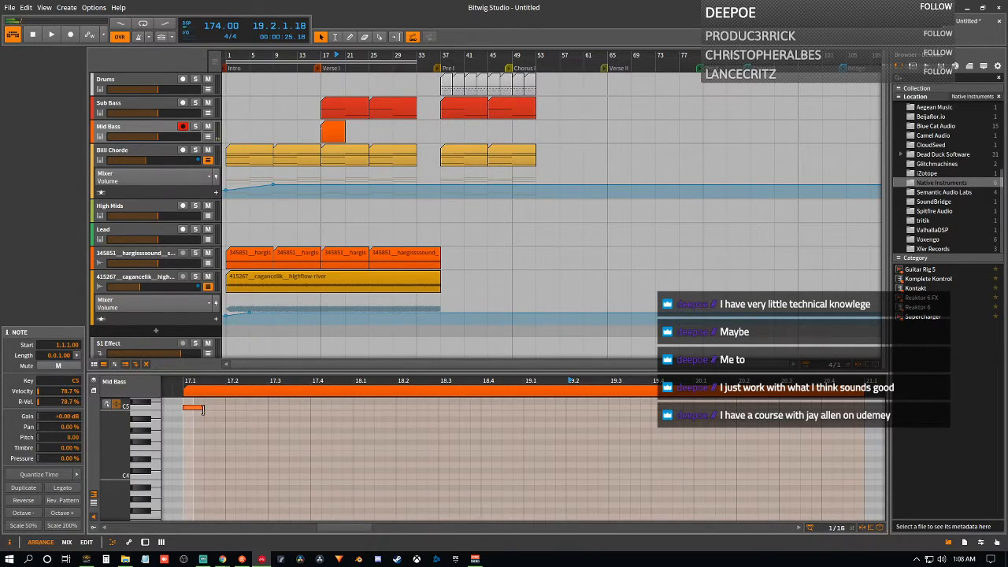
pyautogui.doubleClick(206, 413)
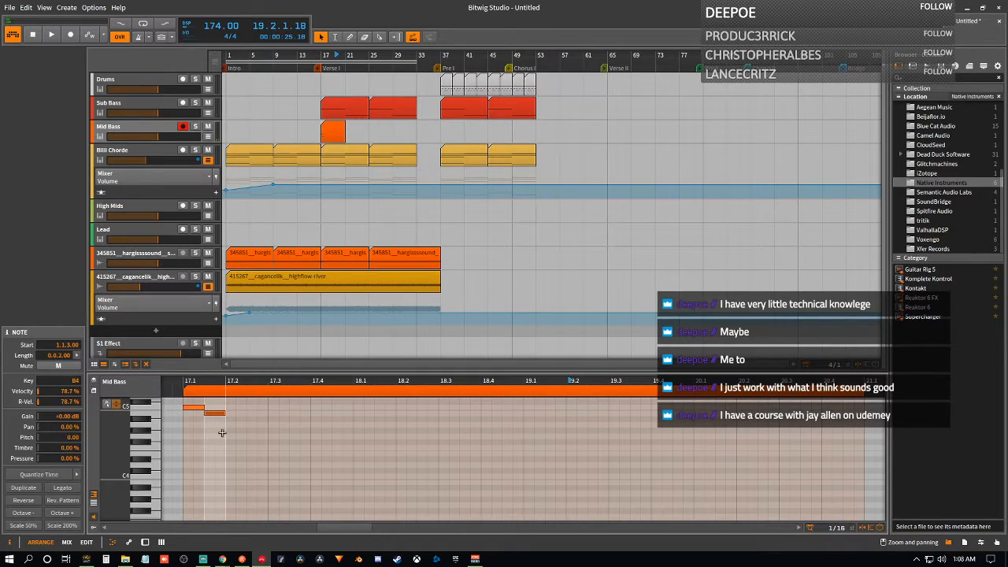
pyautogui.doubleClick(230, 426)
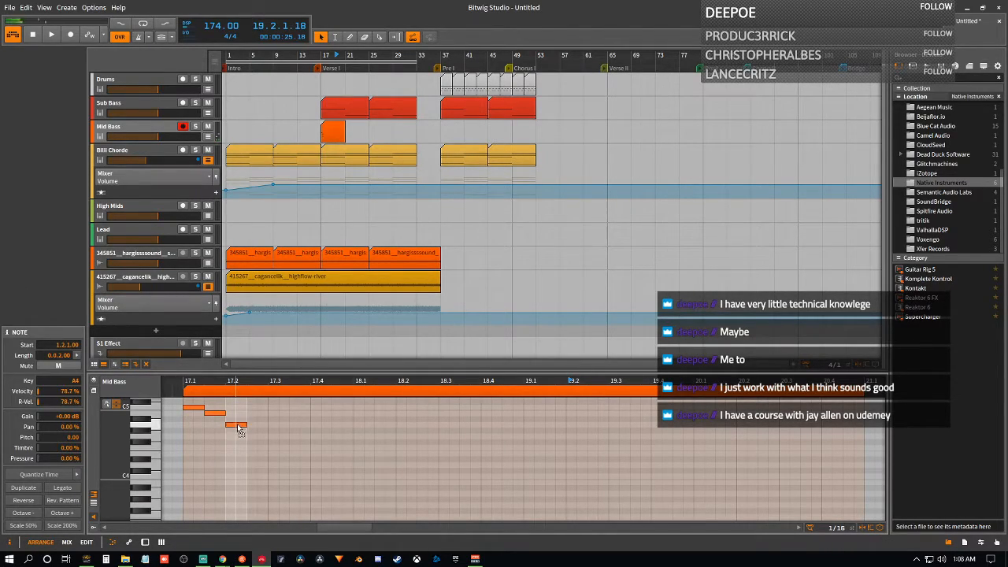
pyautogui.doubleClick(238, 437)
pyautogui.moveTo(238, 438); pyautogui.dragTo(238, 438)
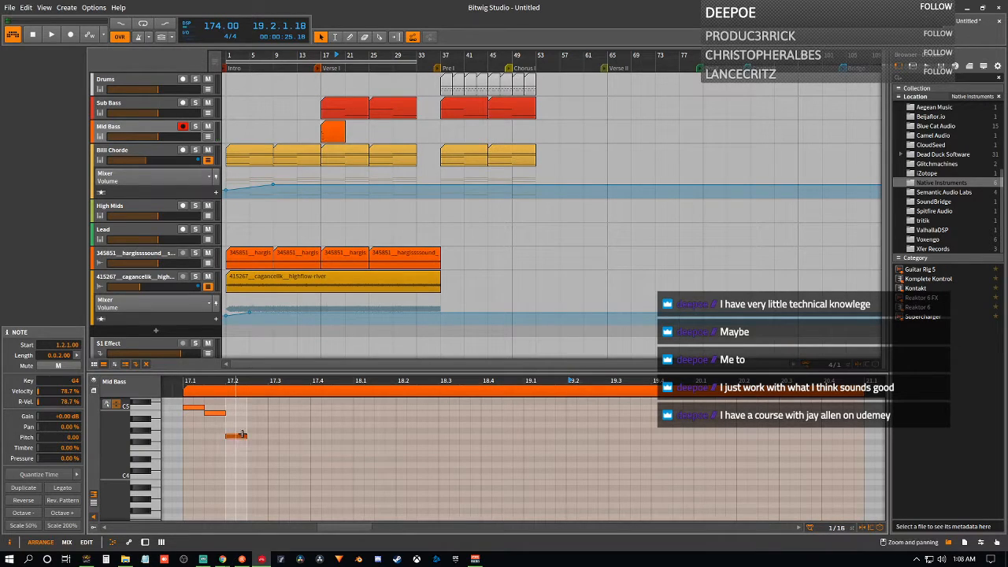
pyautogui.doubleClick(256, 426)
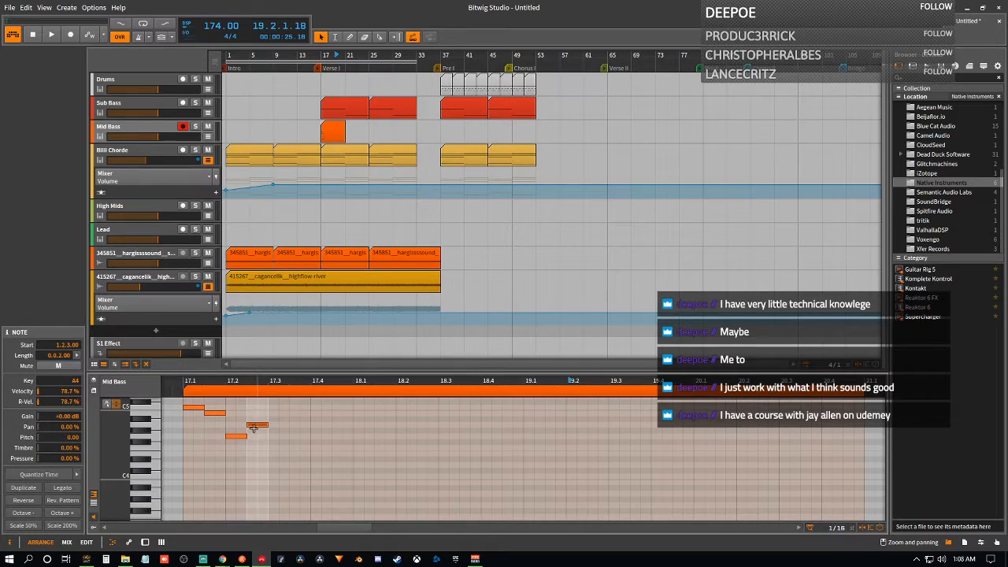
# - Audition the new four-note phrase by playing the arrangement from bar 17
pyautogui.click(323, 56)
pyautogui.press('space')
pyautogui.press('space')
pyautogui.press('space')
pyautogui.press('space')
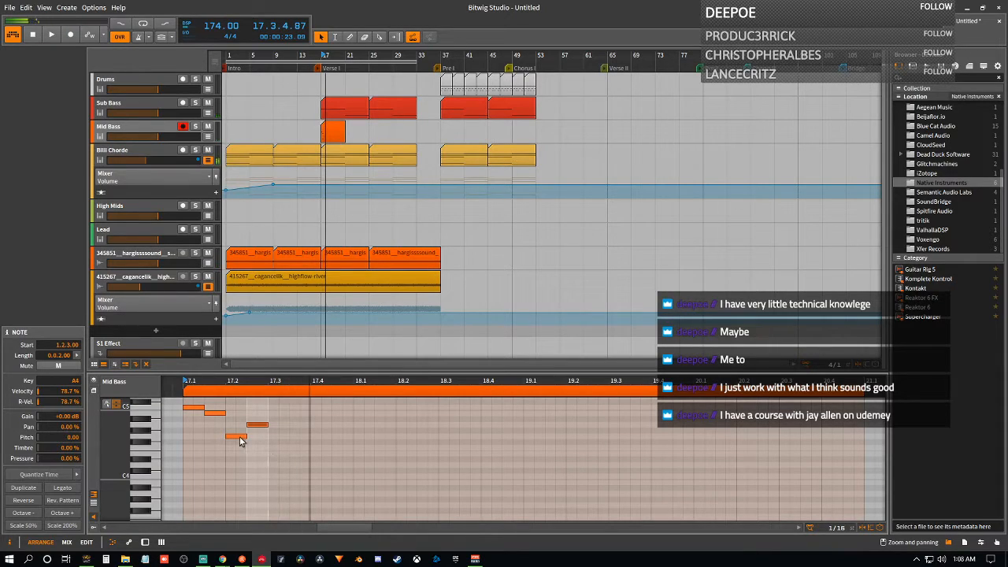
pyautogui.press('space')
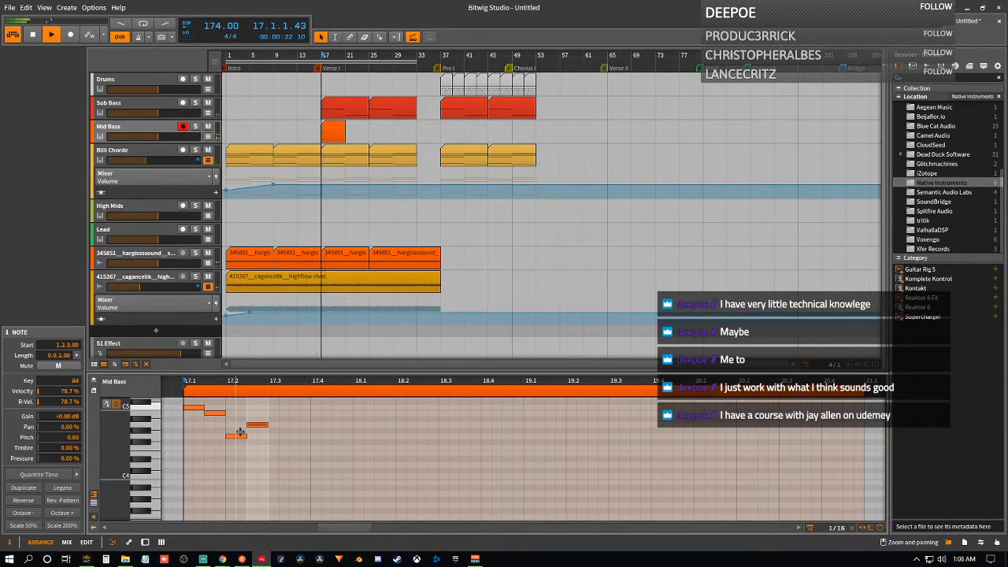
pyautogui.press('space')
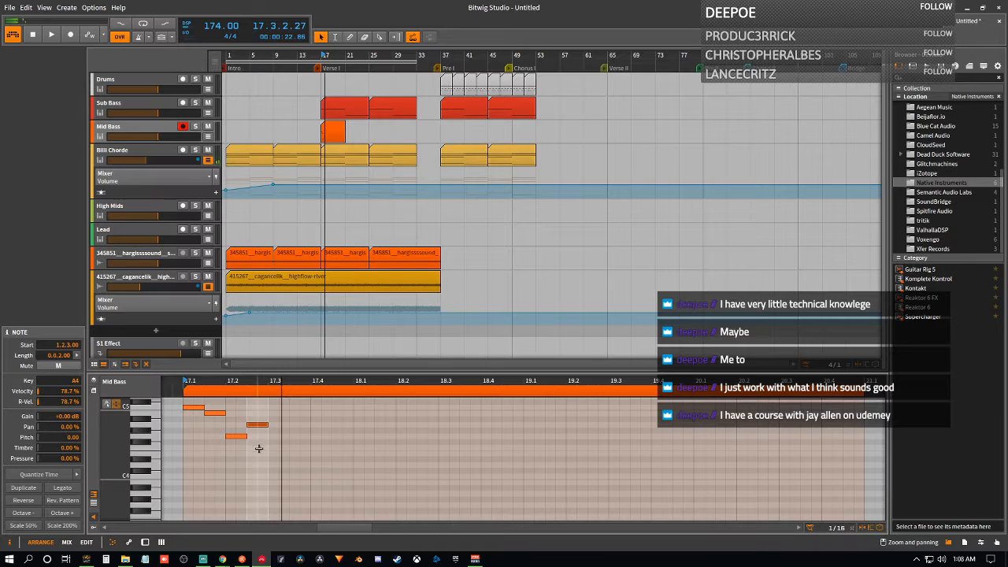
# - Stretch the C5, B4, G4 and A4 notes to one beat each, spread end to end across bar 17, and audition them
pyautogui.moveTo(257, 448); pyautogui.dragTo(225, 407)
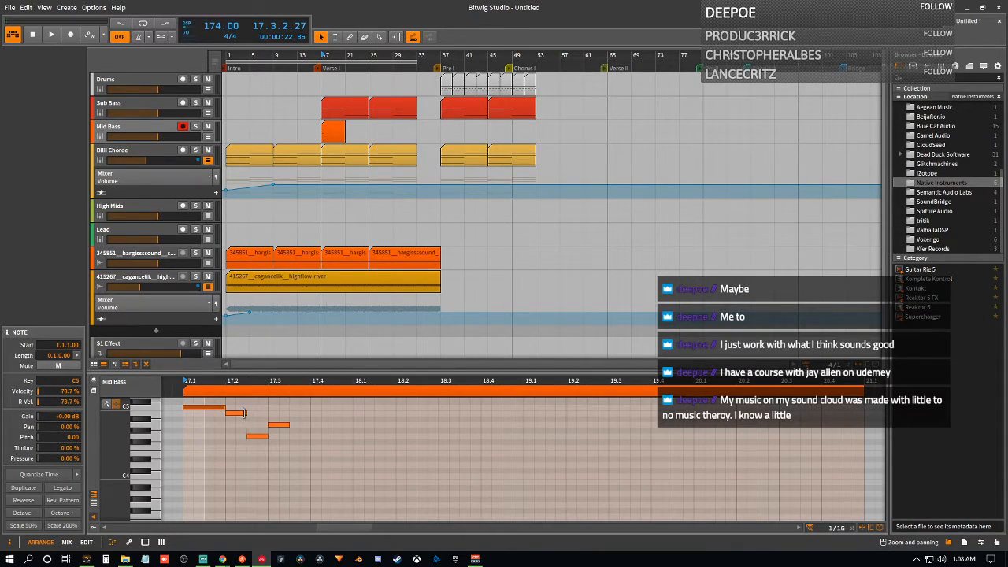
pyautogui.moveTo(245, 413); pyautogui.dragTo(266, 412)
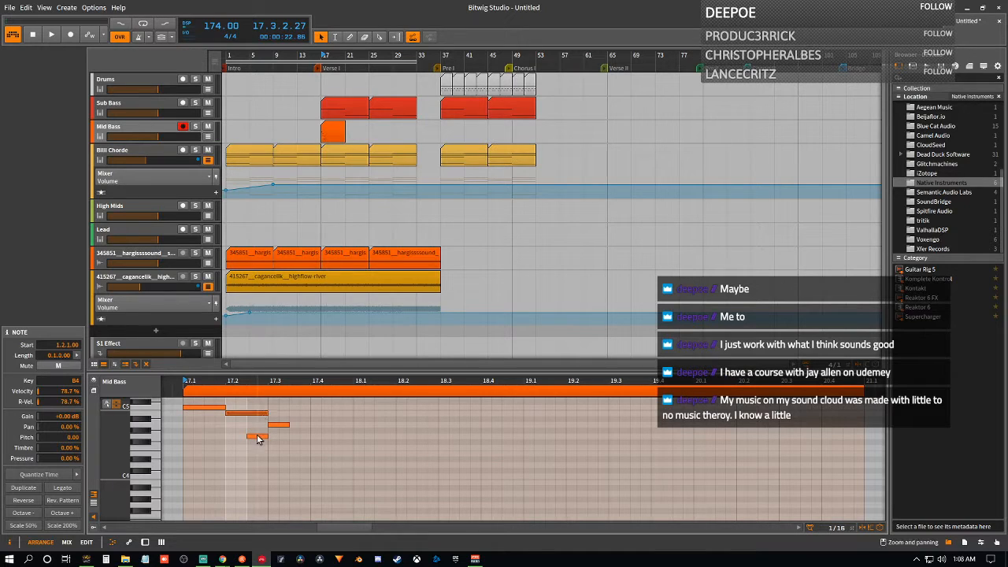
pyautogui.moveTo(241, 425); pyautogui.dragTo(347, 423)
pyautogui.click(289, 437)
pyautogui.press('space')
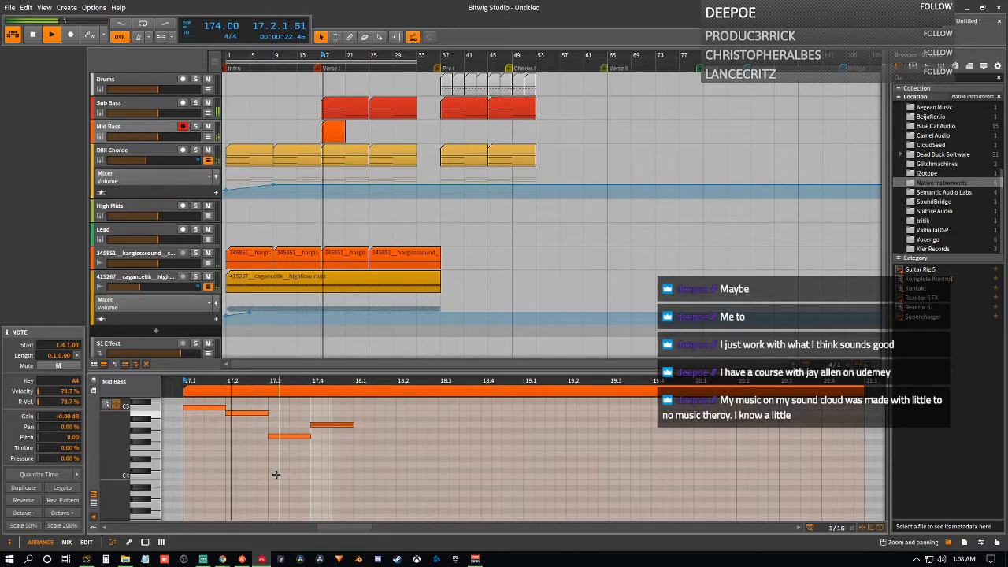
pyautogui.press('space')
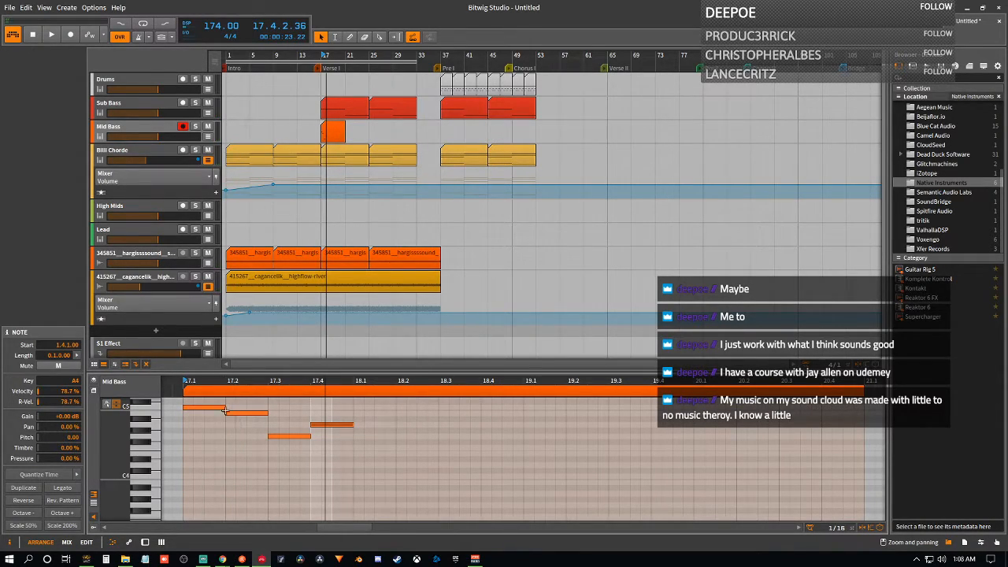
# - Start the B4 a sixteenth earlier, end the G4 and start the A4 a sixteenth later, and audition the syncopated phrase
pyautogui.moveTo(223, 407)
pyautogui.mouseDown()
pyautogui.moveTo(213, 408)
pyautogui.moveTo(224, 414)
pyautogui.moveTo(220, 425)
pyautogui.mouseUp()
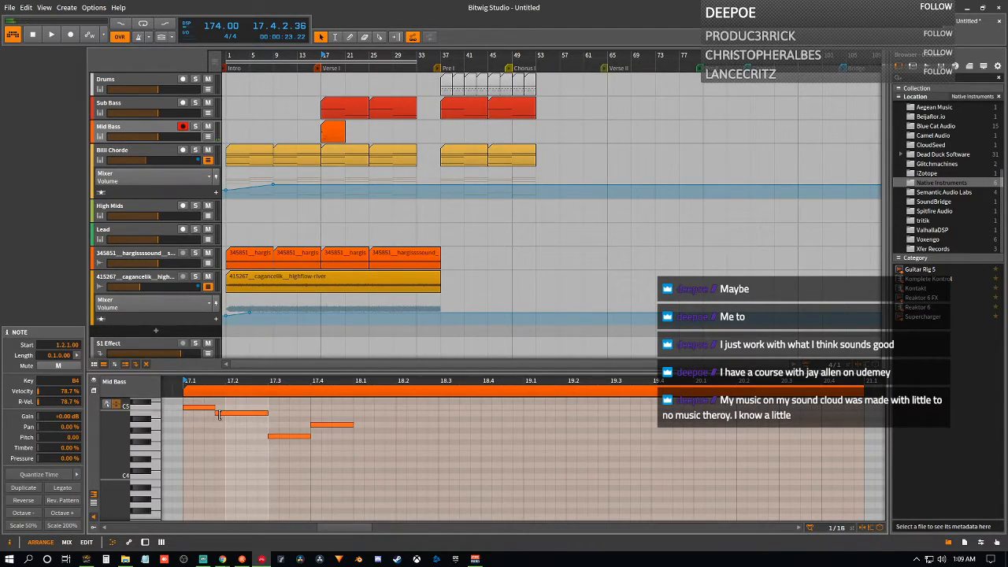
pyautogui.press('space')
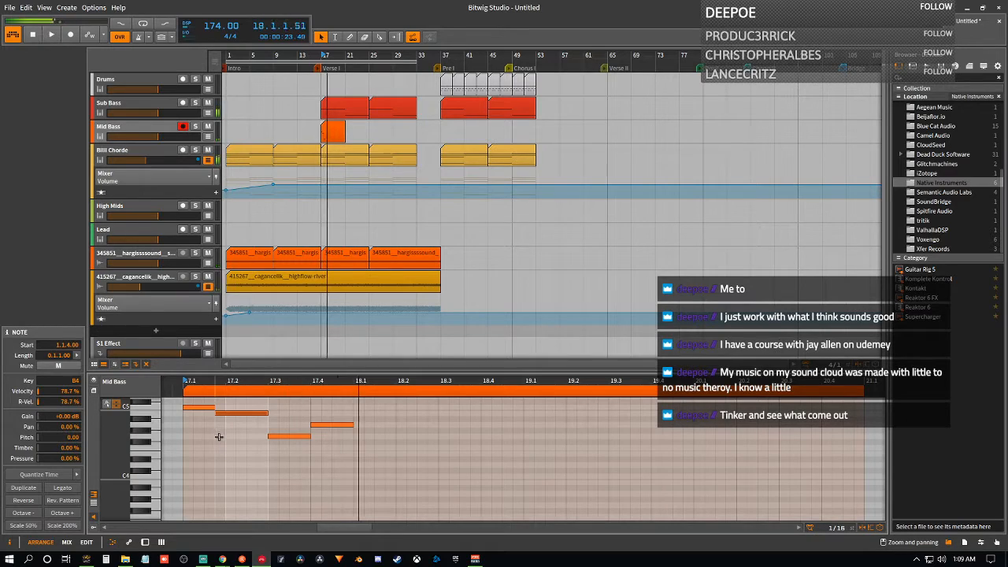
pyautogui.moveTo(311, 424)
pyautogui.mouseDown()
pyautogui.moveTo(322, 425)
pyautogui.moveTo(308, 437)
pyautogui.moveTo(319, 438)
pyautogui.mouseUp()
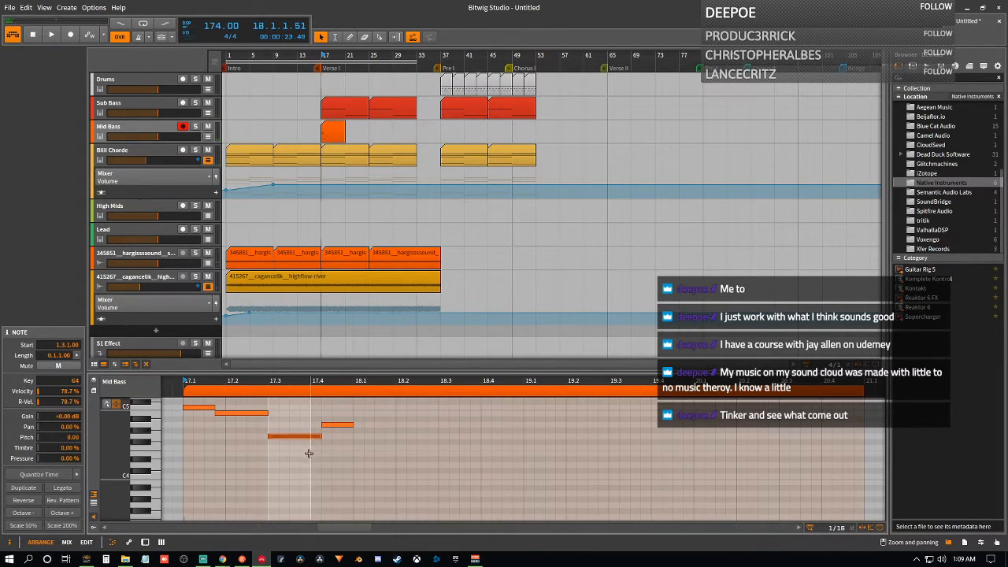
pyautogui.press('space')
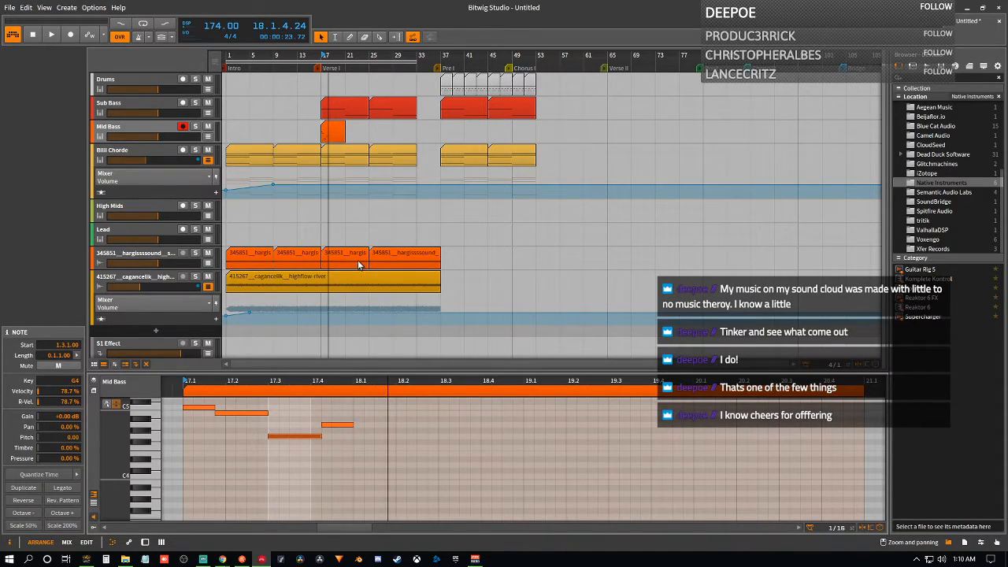
pyautogui.press('space')
pyautogui.press('space')
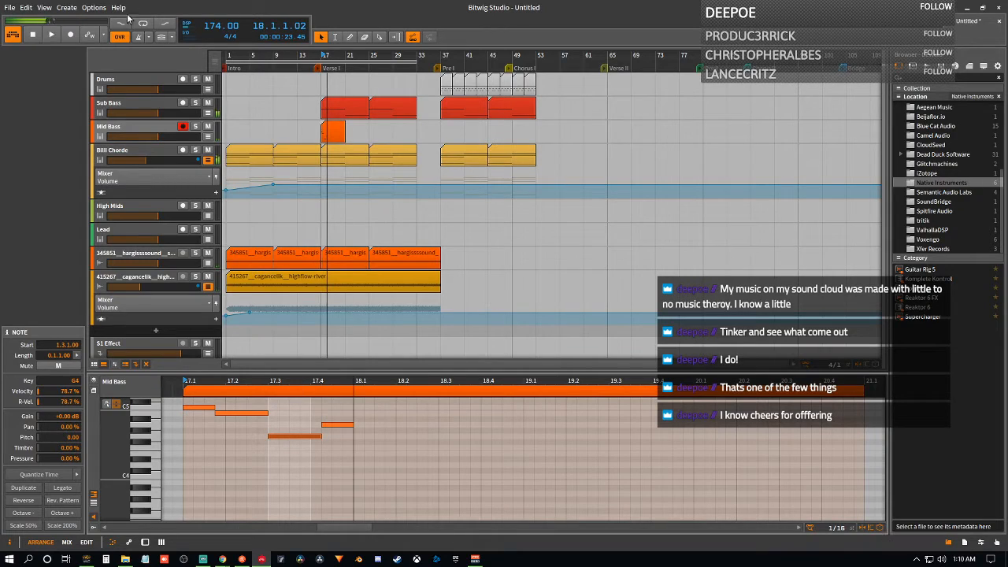
# - Play the arrangement from bar 1 and move the Mid Bass clip to bar 21
pyautogui.click(228, 59)
pyautogui.press('space')
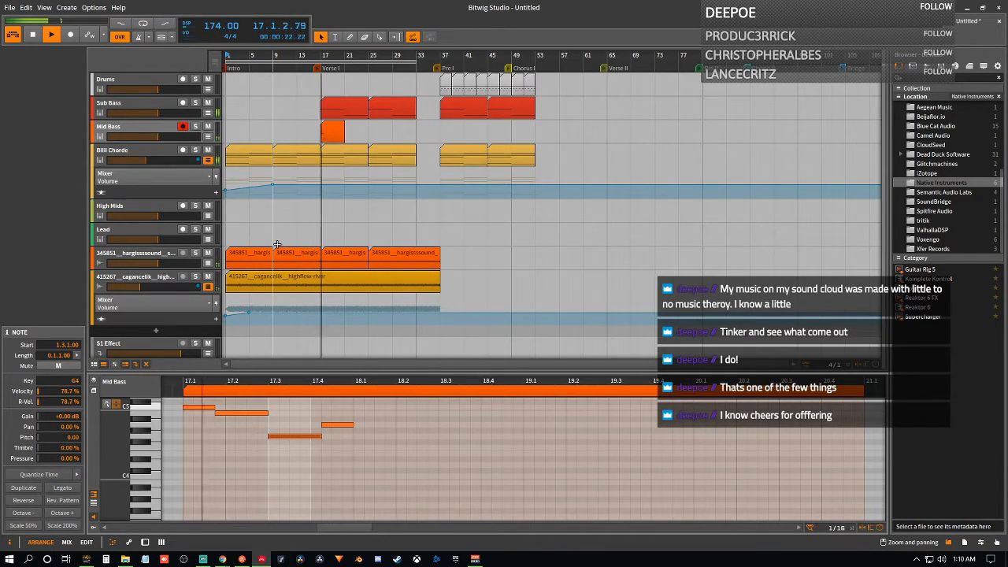
pyautogui.moveTo(332, 138); pyautogui.dragTo(356, 136)
pyautogui.press('space')
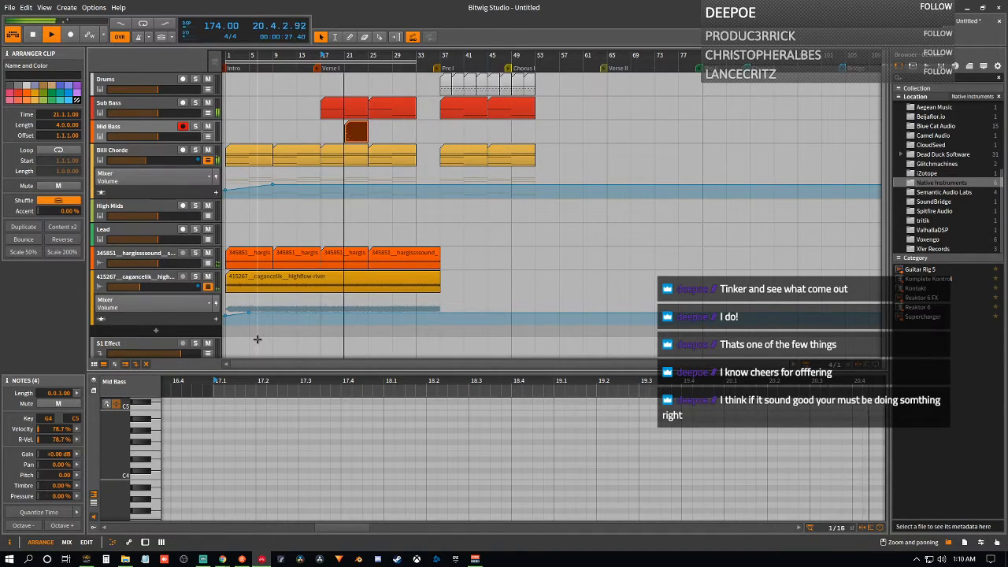
# - Shorten the Mid Bass clip to one bar, move it to bar 22, and audition it from bar 17
pyautogui.click(358, 128)
pyautogui.scroll(-3, 289, 451)
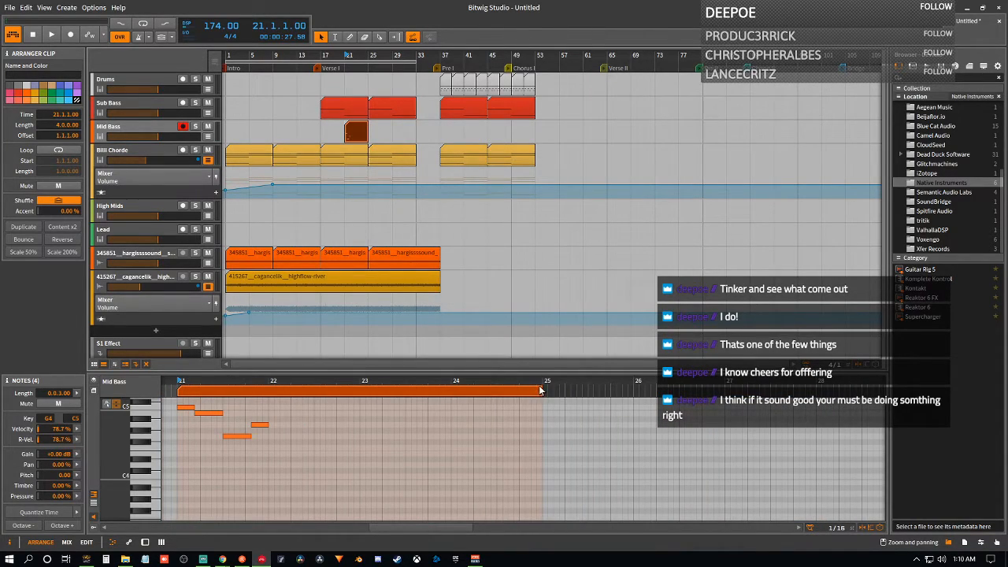
pyautogui.moveTo(540, 391); pyautogui.dragTo(315, 391)
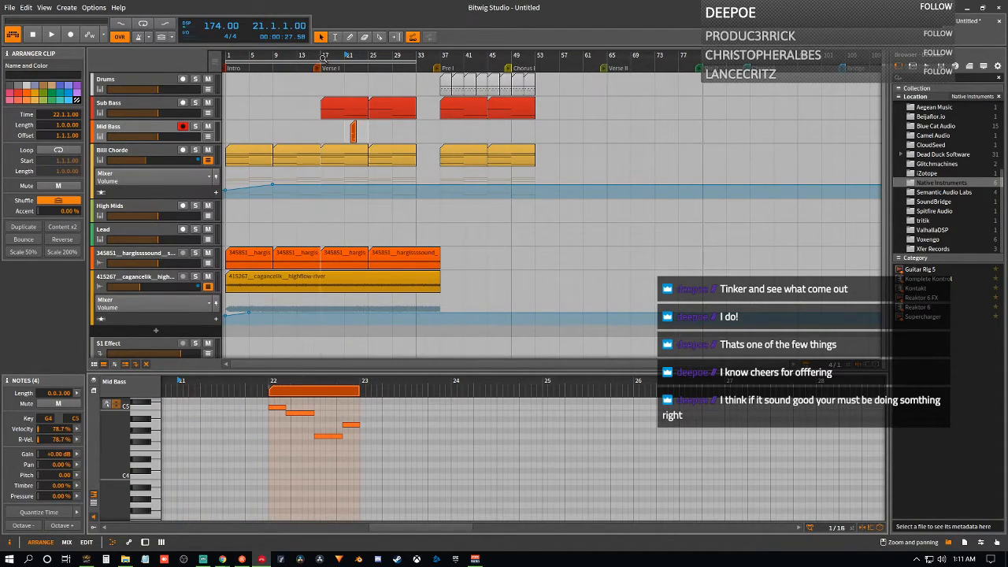
pyautogui.press('space')
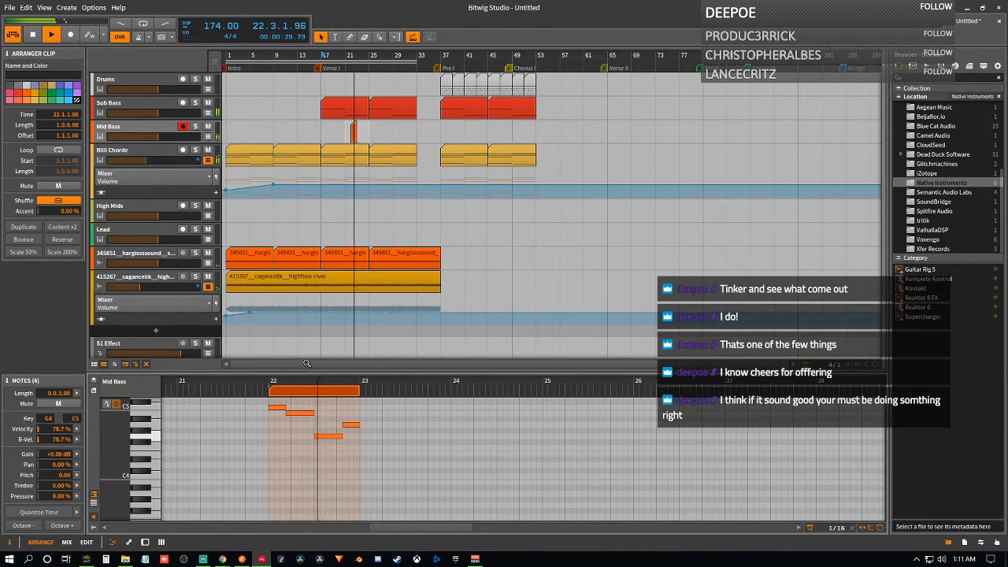
pyautogui.press('space')
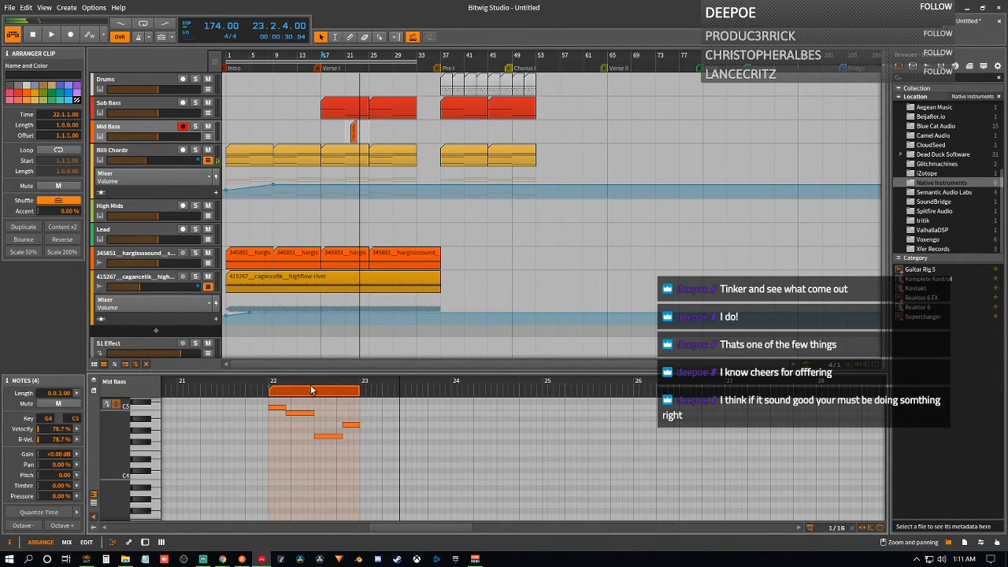
# - Move the one-bar Mid Bass clip to beat 21.3 and audition it with the chords and sub bass
pyautogui.moveTo(307, 390); pyautogui.dragTo(263, 394)
pyautogui.press('space')
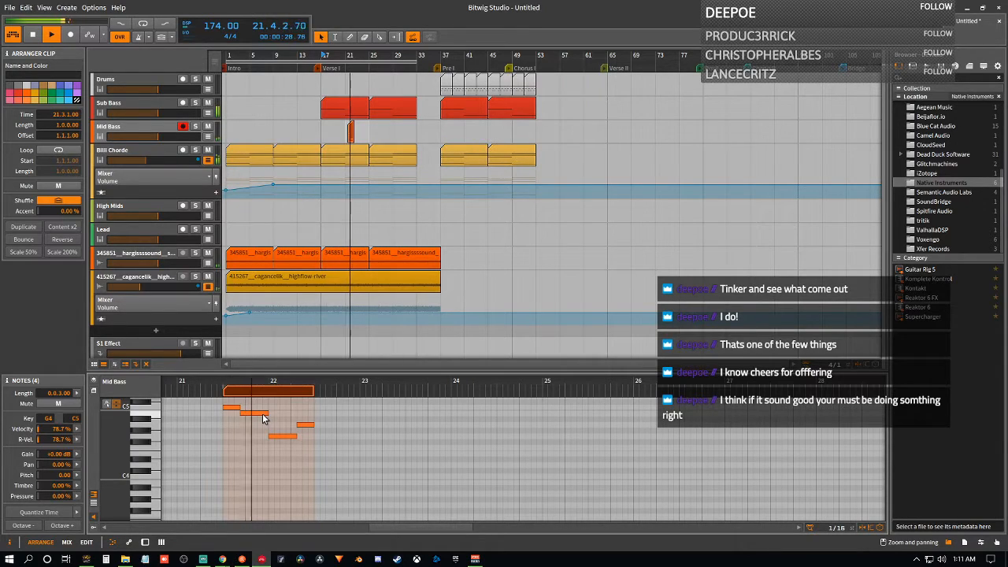
pyautogui.press('space')
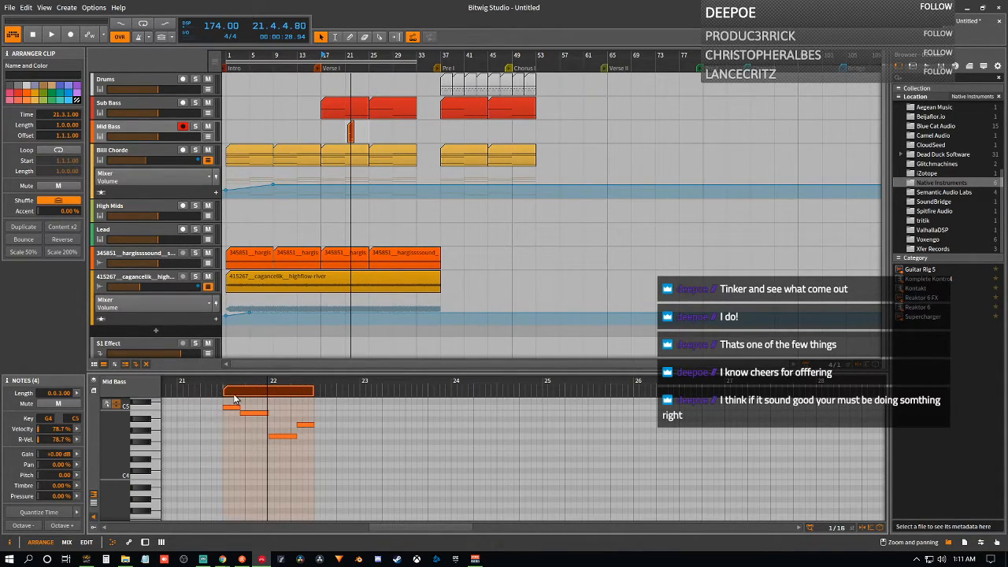
pyautogui.click(221, 436)
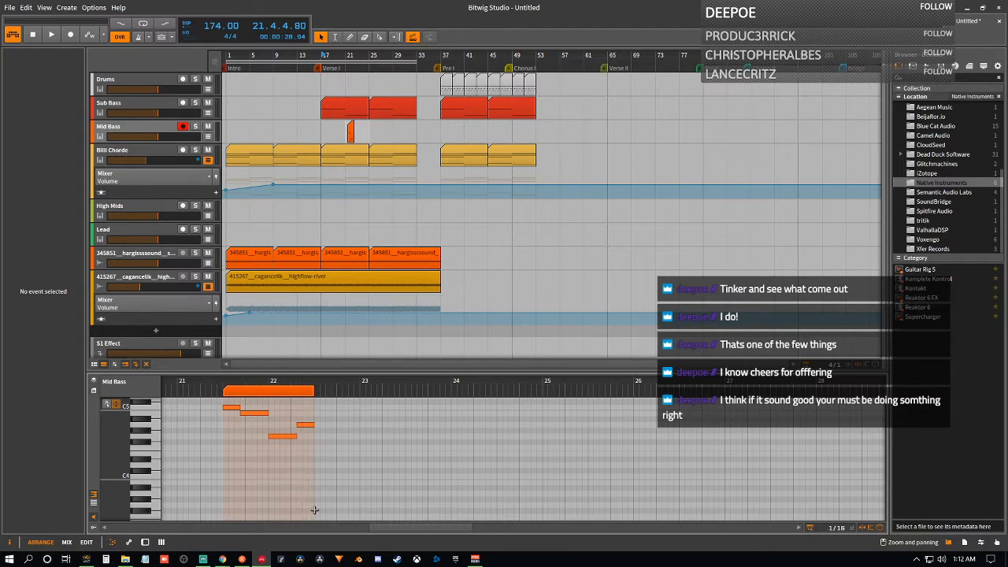
pyautogui.press('space')
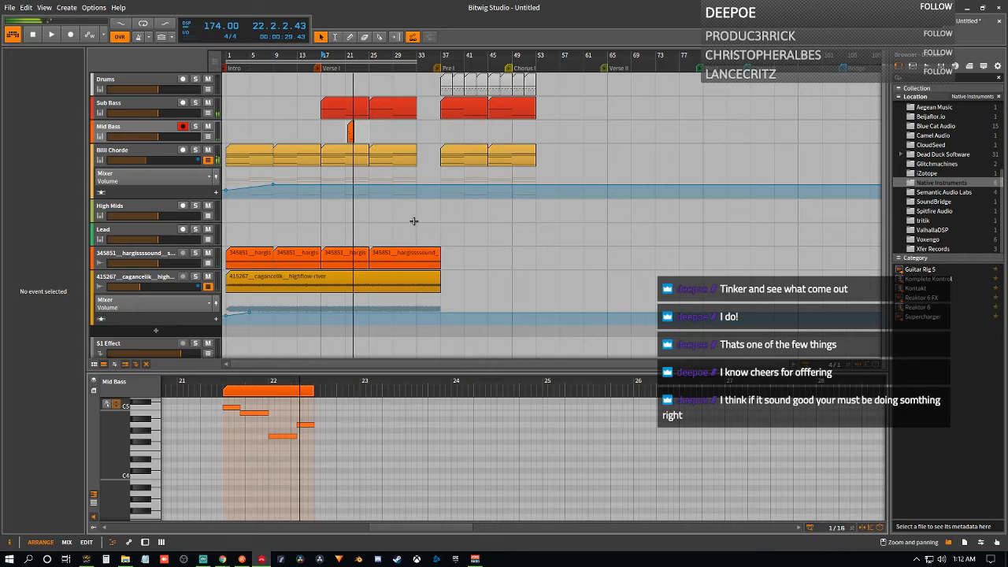
# - Move the one-bar Mid Bass clip to beat 21.4 and audition its timing from bar 17
pyautogui.moveTo(266, 392); pyautogui.dragTo(292, 403)
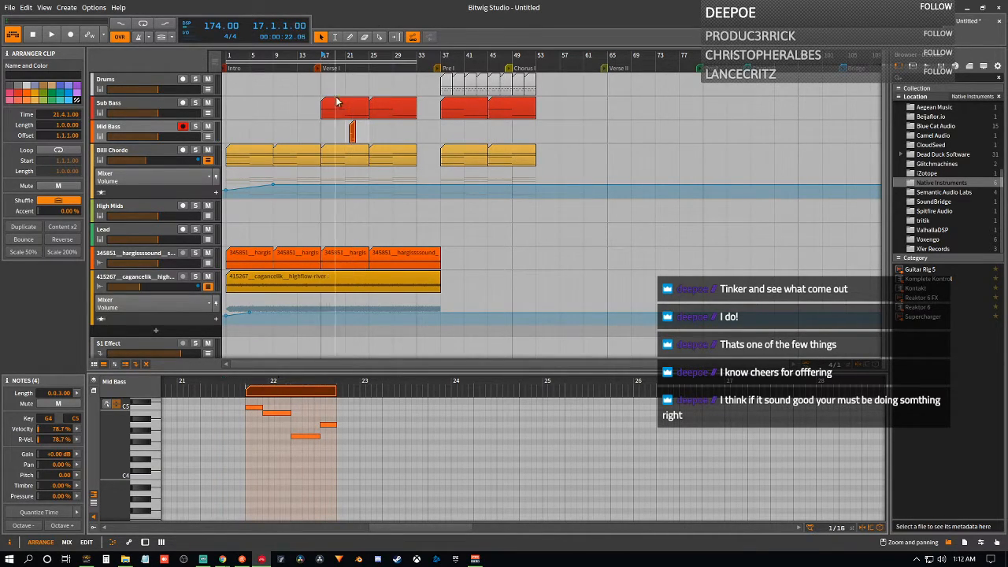
pyautogui.press('space')
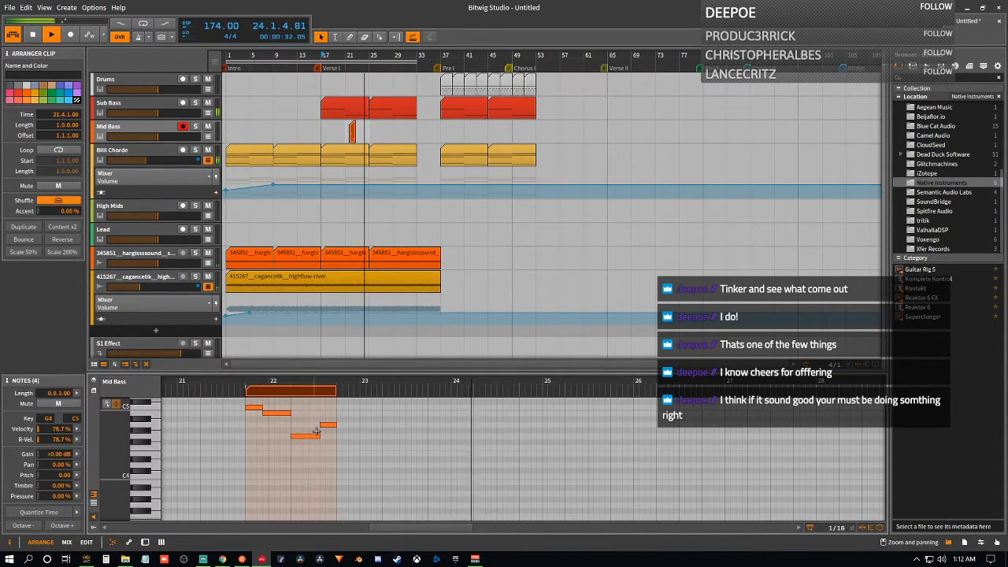
pyautogui.press('space')
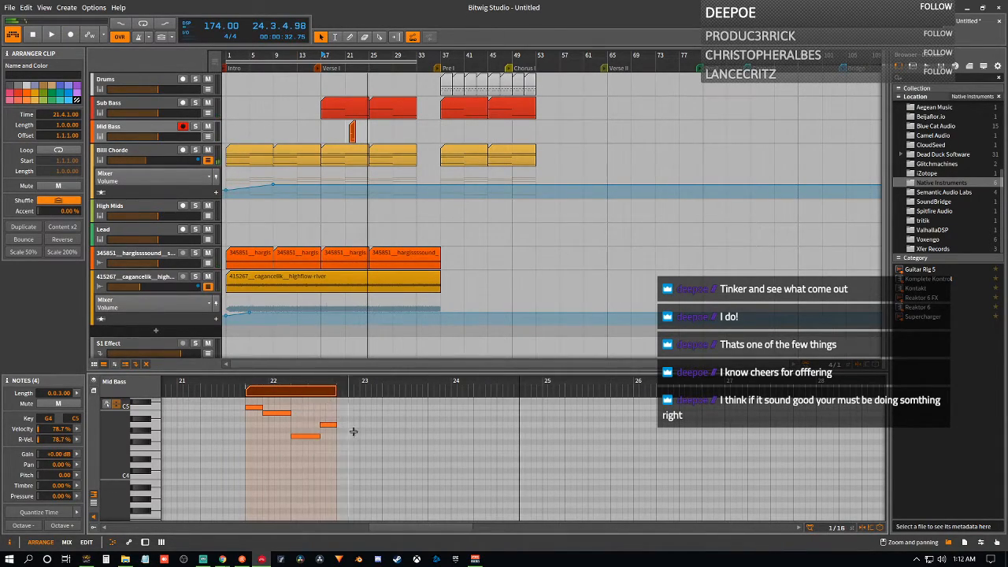
pyautogui.click(323, 57)
pyautogui.press('space')
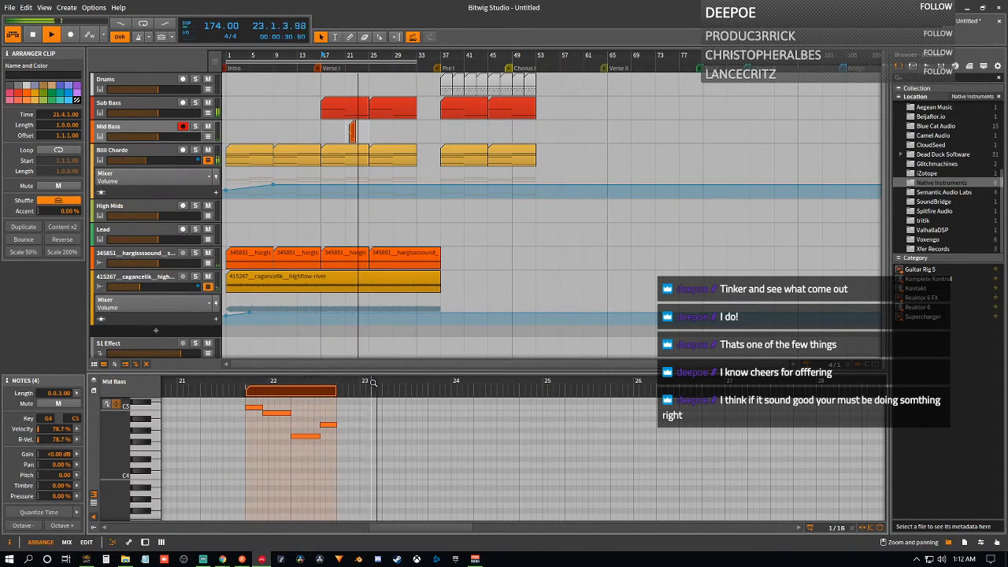
pyautogui.press('space')
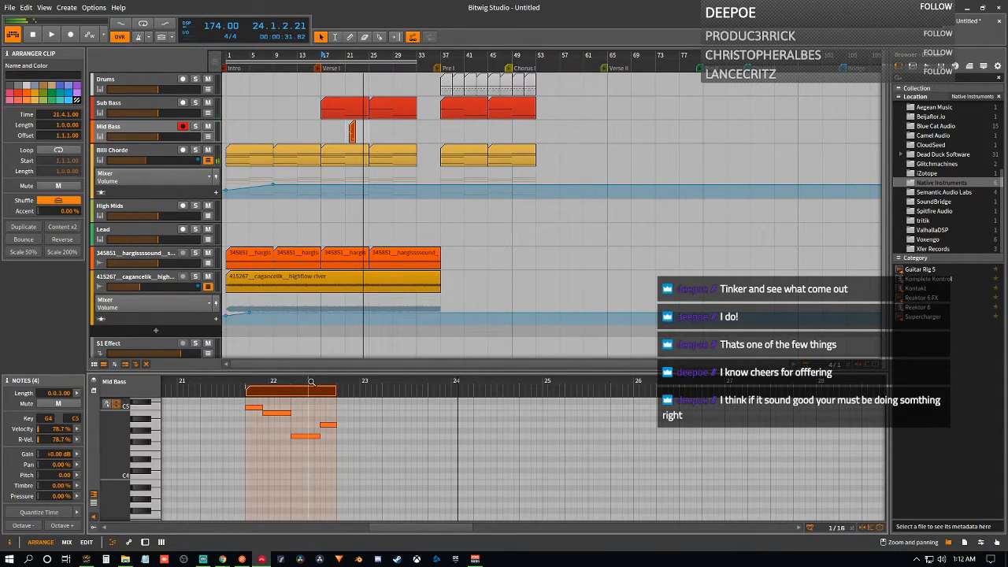
# - Move the one-bar Mid Bass clip to the start of bar 22
pyautogui.moveTo(277, 406); pyautogui.dragTo(327, 440)
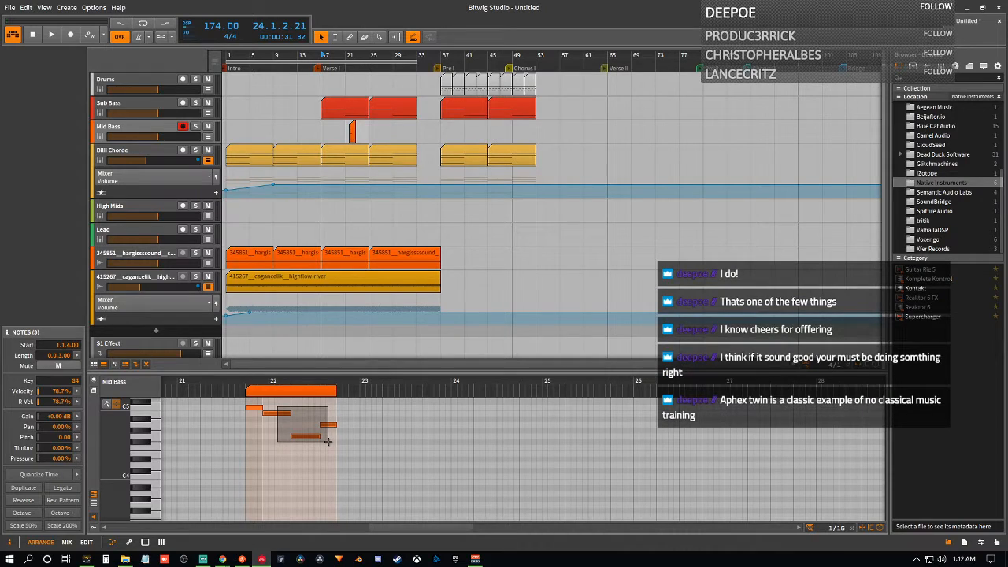
pyautogui.moveTo(327, 440); pyautogui.dragTo(326, 442)
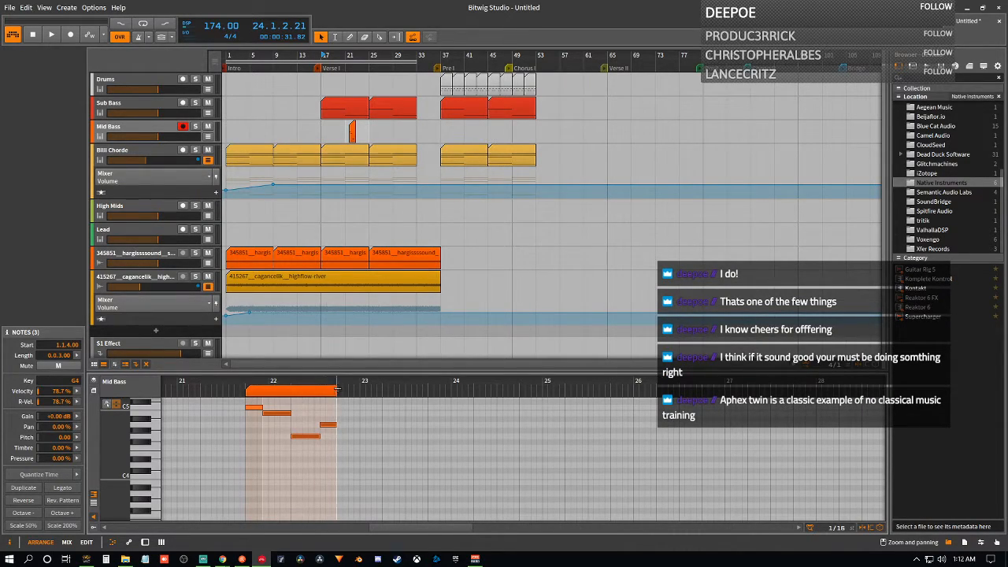
pyautogui.click(368, 450)
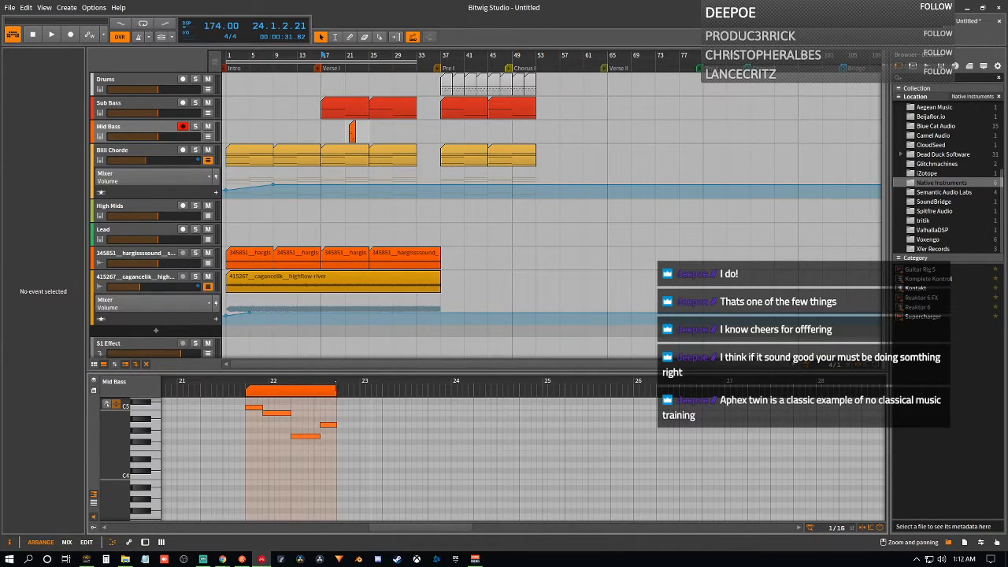
pyautogui.moveTo(298, 391); pyautogui.dragTo(324, 391)
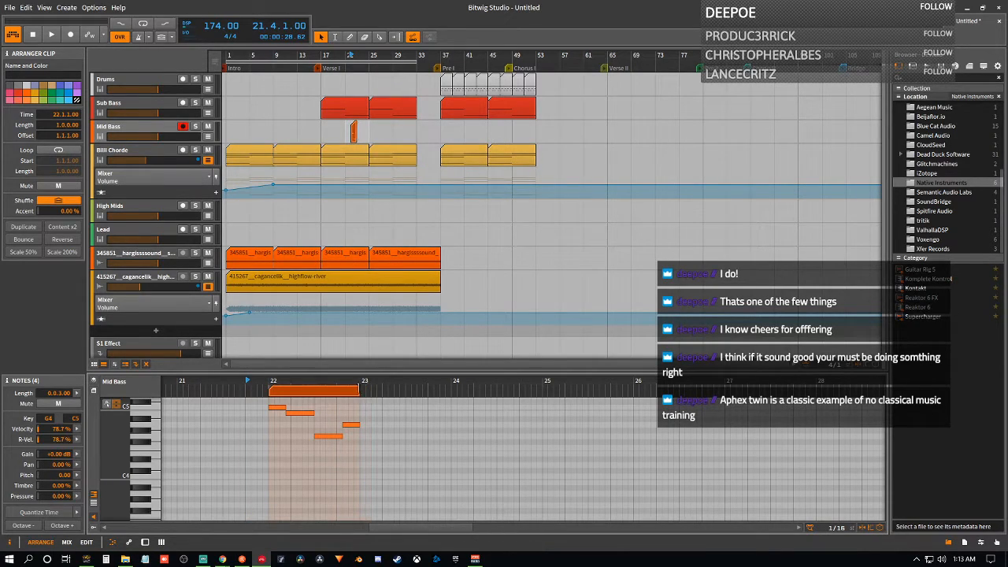
# - Scale the Mid Bass clip to twice its length and audition it with the full mix from bar 17
pyautogui.click(58, 253)
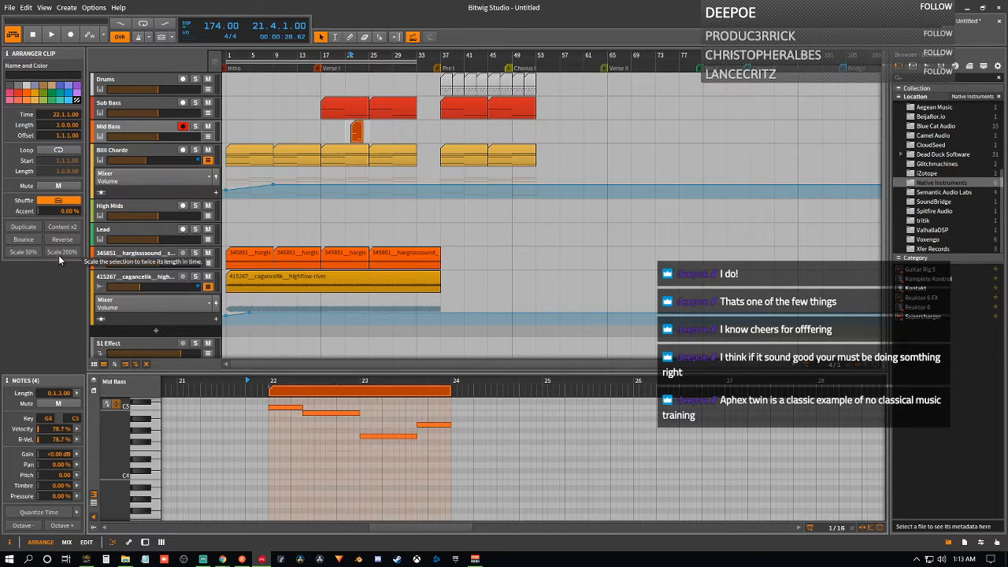
pyautogui.press('space')
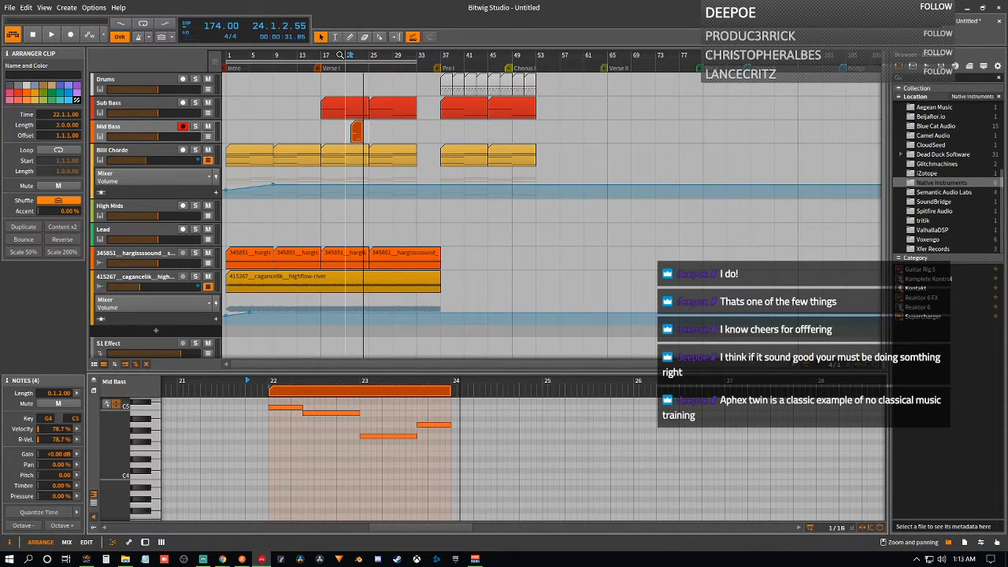
pyautogui.click(326, 56)
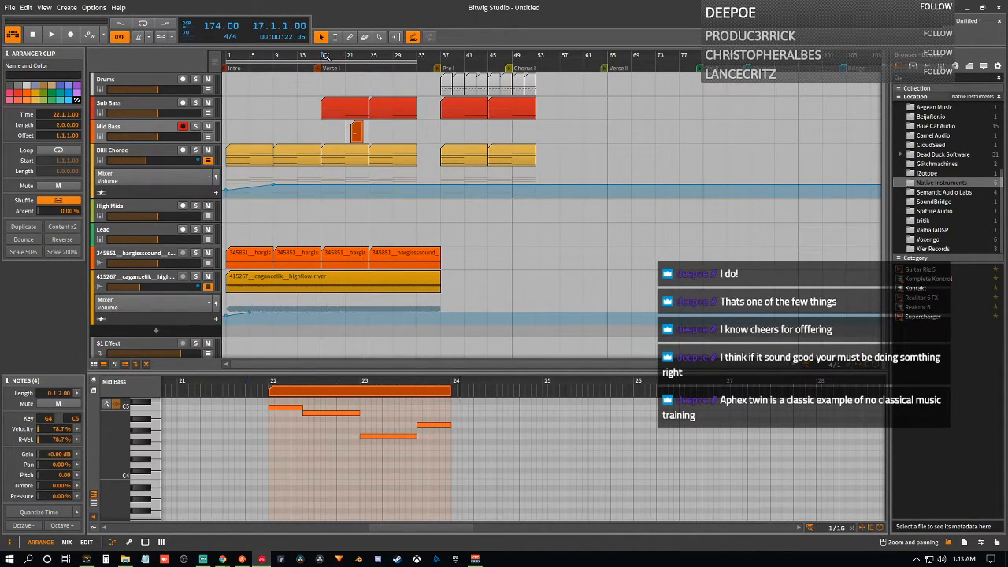
pyautogui.press('space')
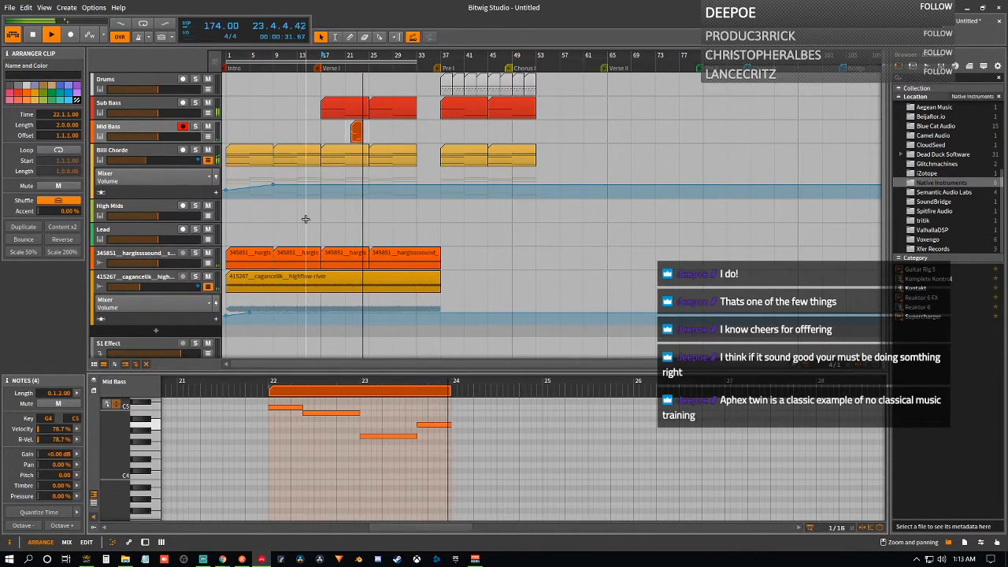
pyautogui.press('space')
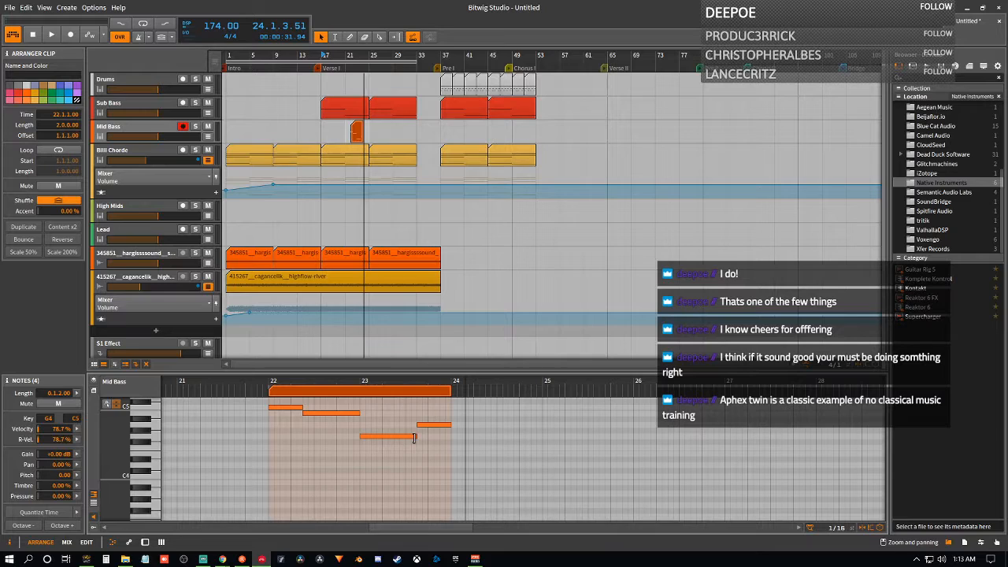
pyautogui.press('space')
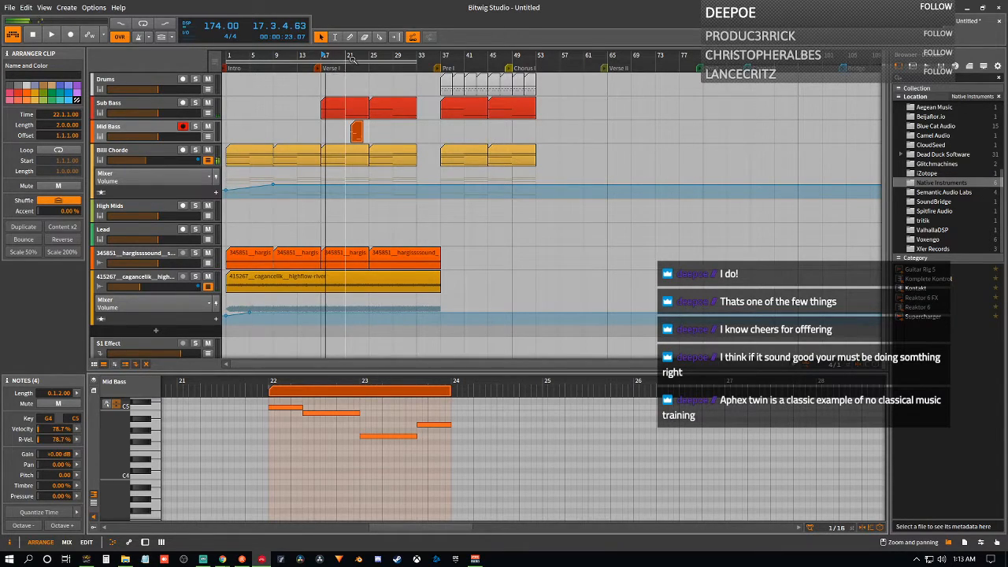
# - Solo the Mid Bass track and play its two-bar phrase from bar 22
pyautogui.click(196, 126)
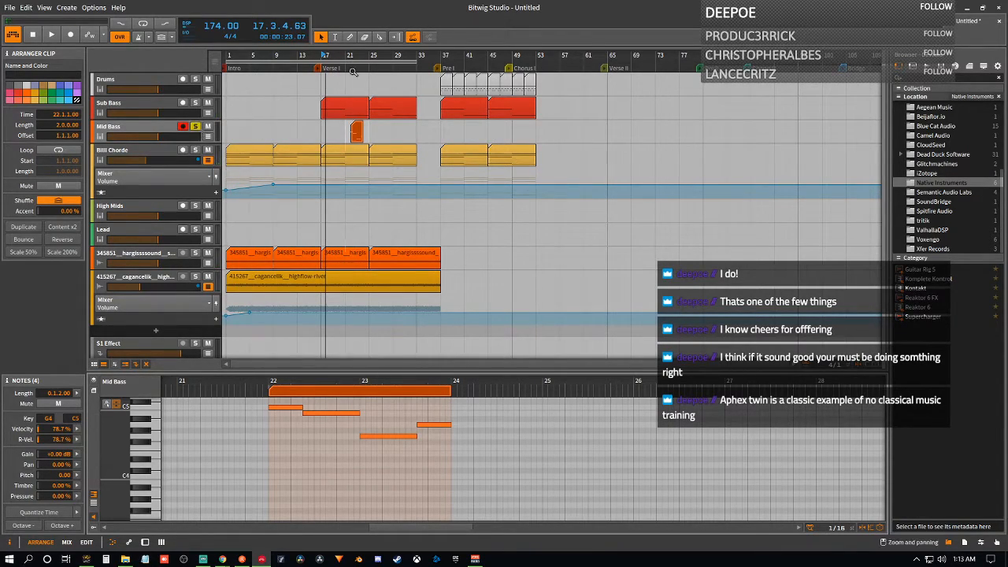
pyautogui.click(351, 54)
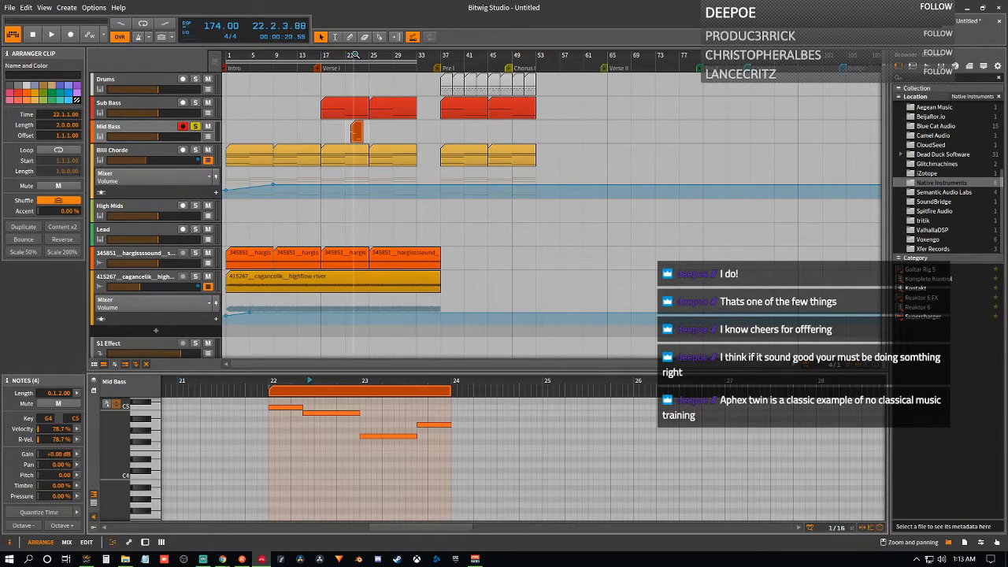
pyautogui.click(351, 55)
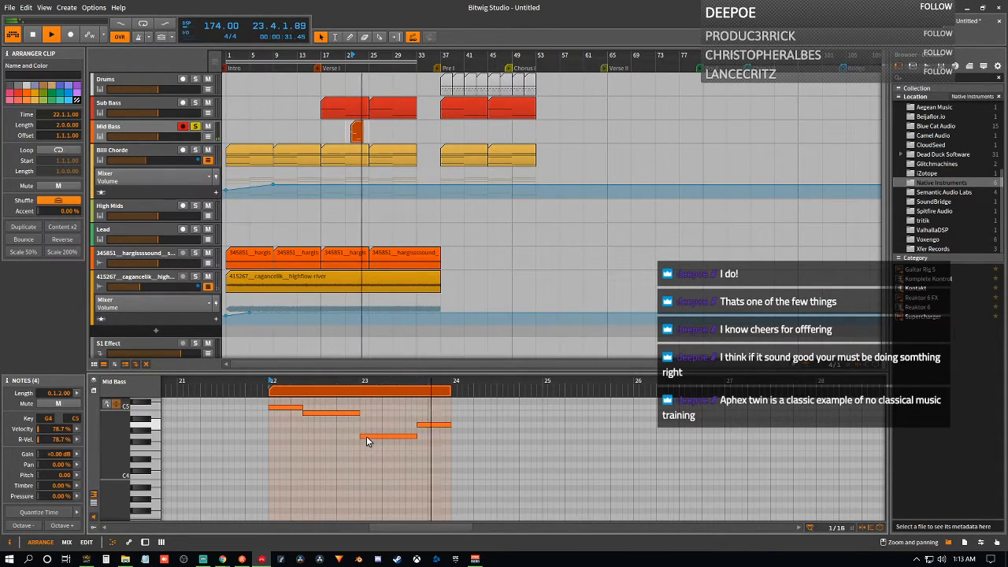
pyautogui.press('space')
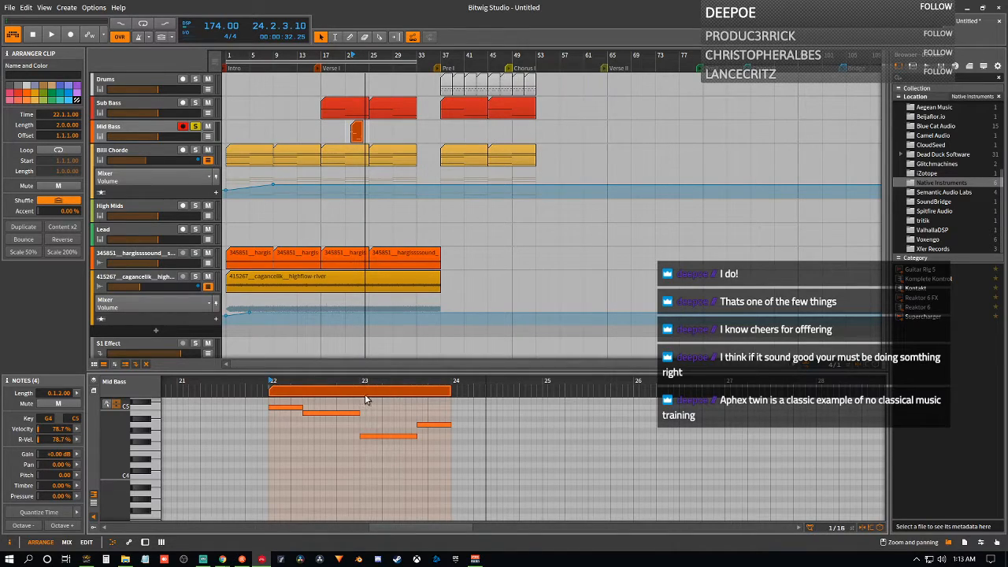
# - Scale the Mid Bass clip to half its length and audition it soloed from bar 22
pyautogui.click(34, 255)
pyautogui.press('space')
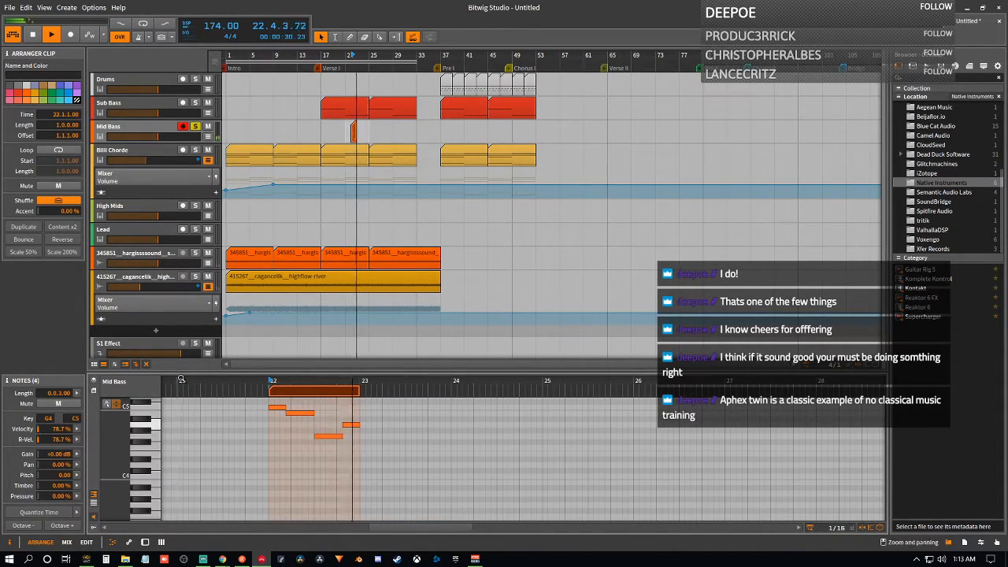
pyautogui.press('space')
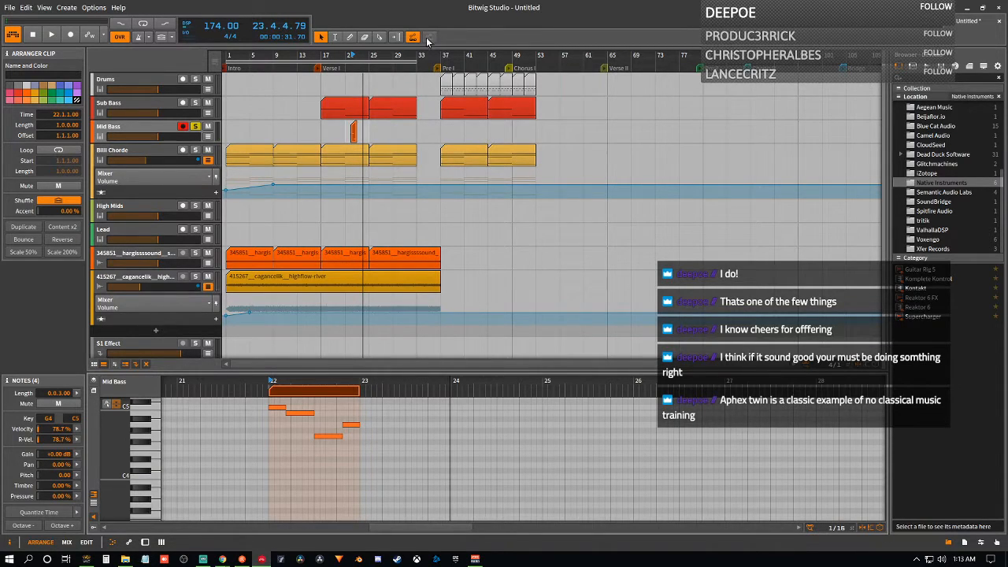
# - Play from bar 17 and unsolo the Mid Bass track to hear the one-bar phrase with the other tracks
pyautogui.click(325, 54)
pyautogui.press('space')
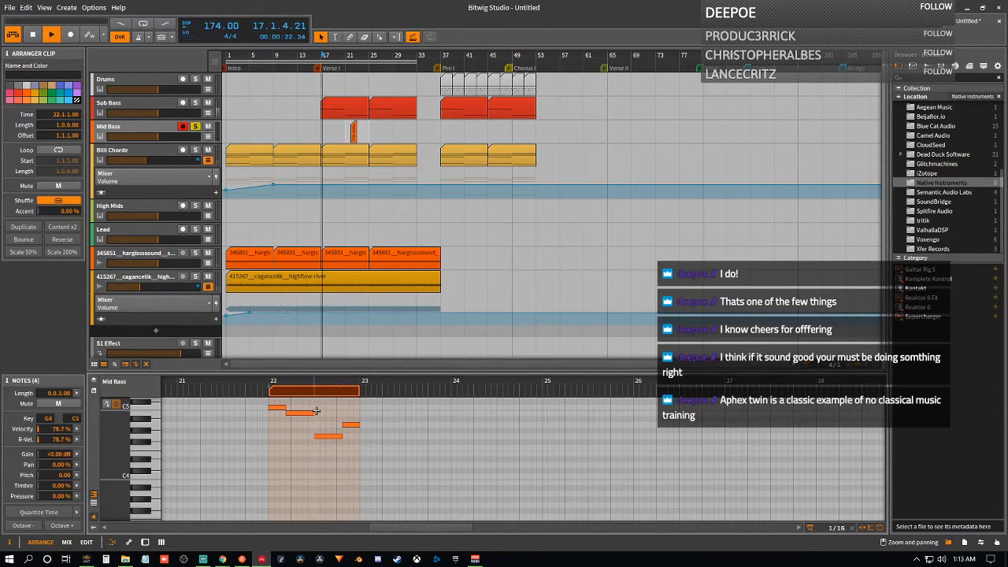
pyautogui.click(196, 127)
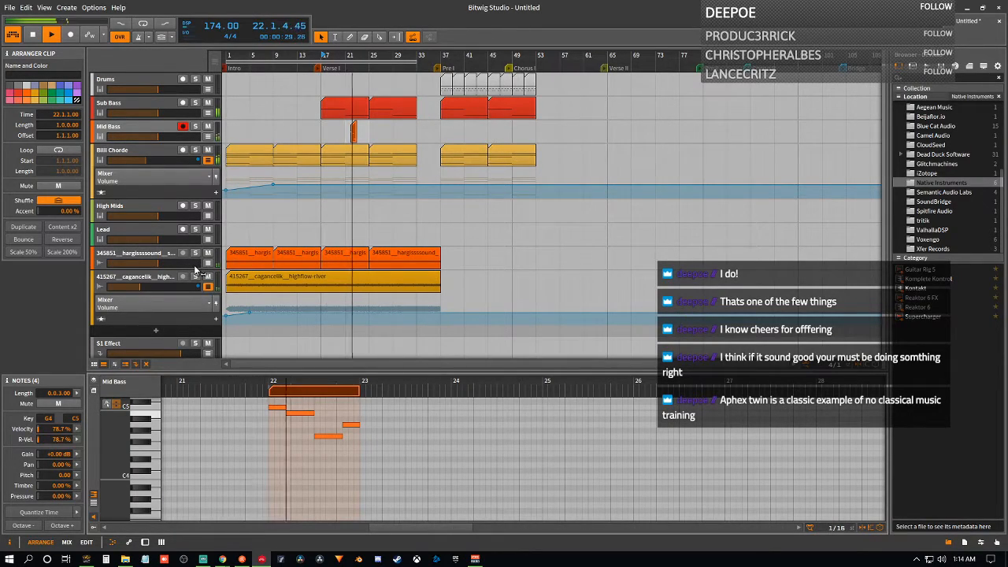
# - Move the one-bar Mid Bass clip to beat 22.3 and audition it with the full mix from bar 17
pyautogui.moveTo(299, 394); pyautogui.dragTo(343, 391)
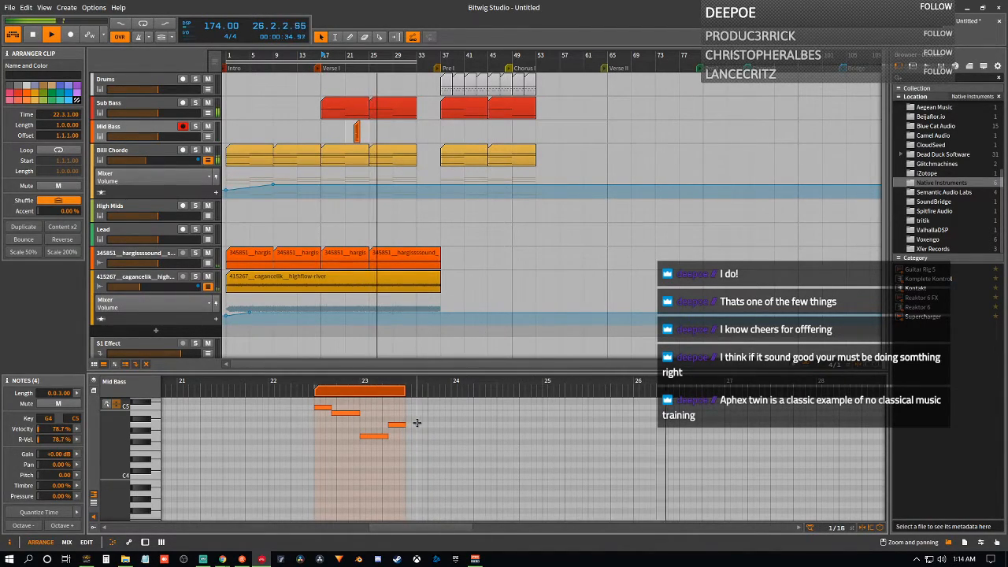
pyautogui.press('space')
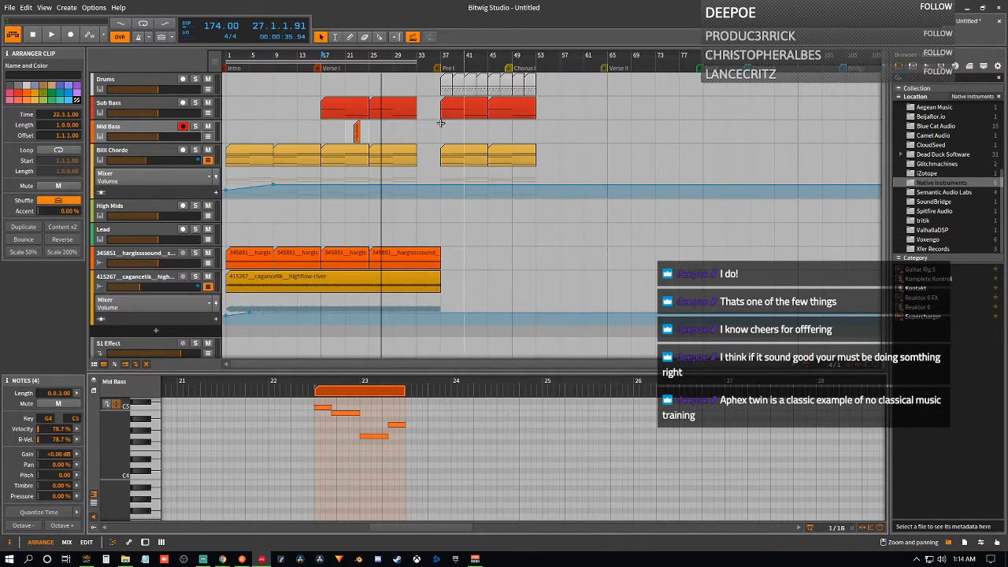
pyautogui.press('space')
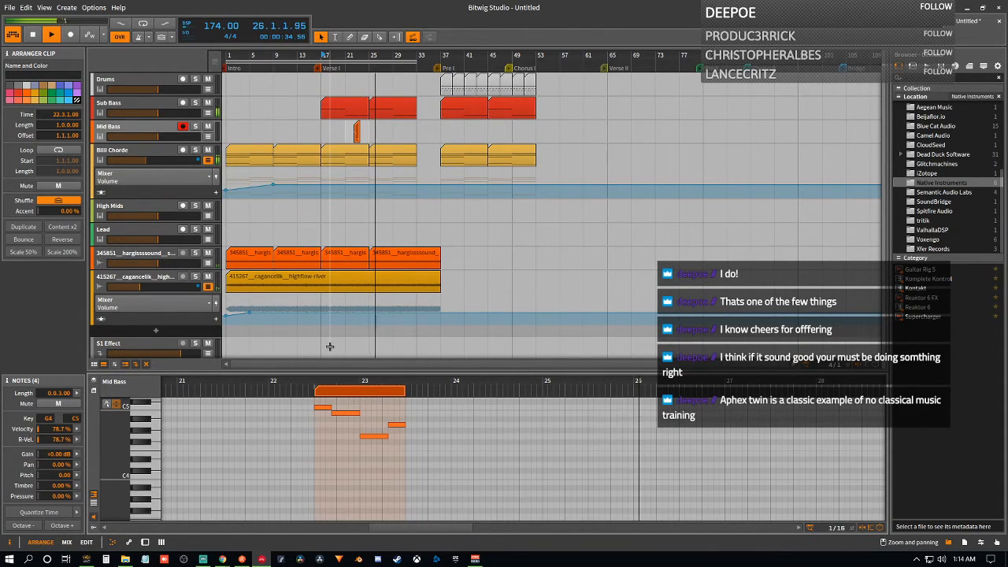
pyautogui.press('space')
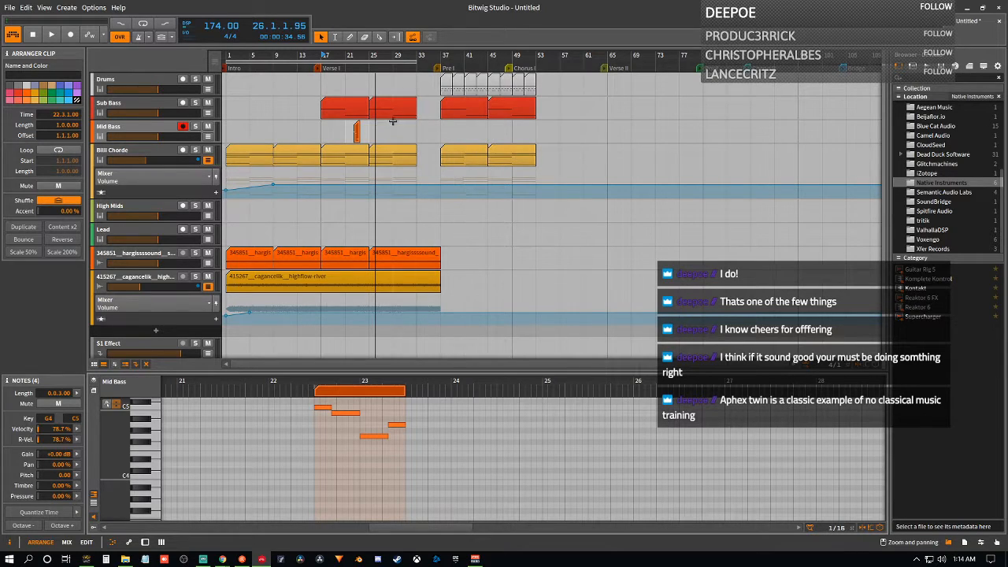
# - Create a one-bar Mid Bass clip at bar 26, starting with an E4 note of length 0.1.2
pyautogui.doubleClick(634, 405)
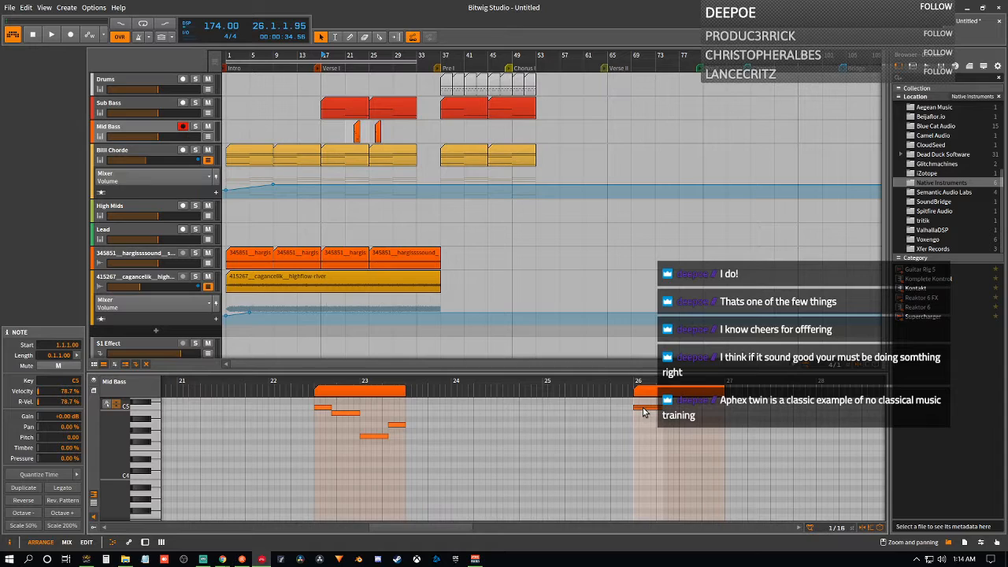
pyautogui.moveTo(642, 408); pyautogui.dragTo(651, 438)
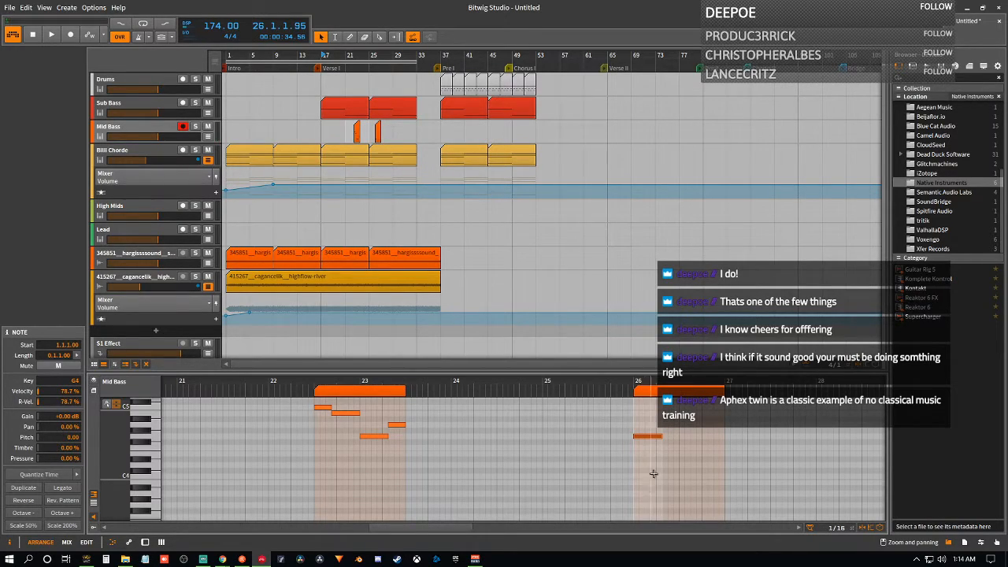
pyautogui.click(660, 437)
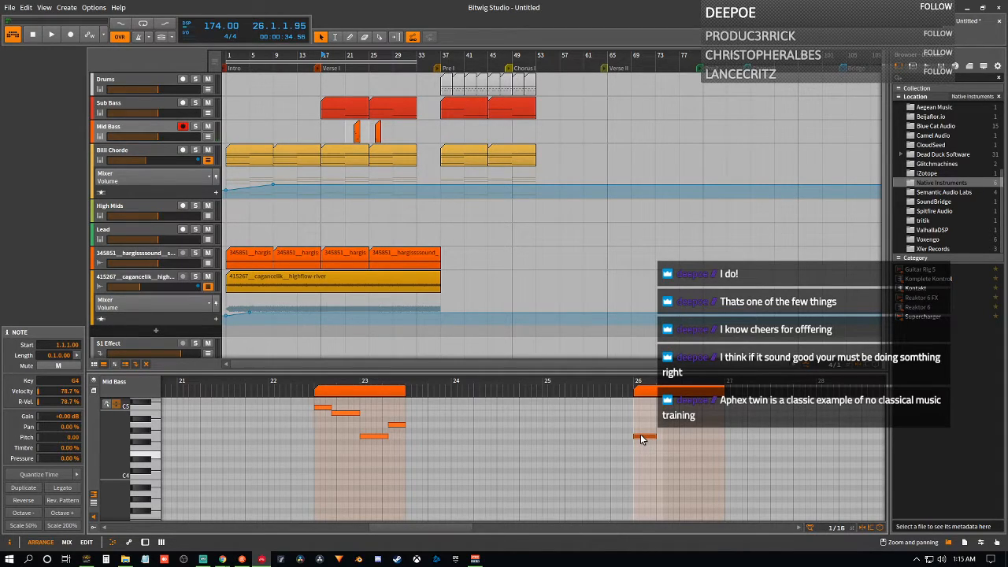
pyautogui.moveTo(641, 438); pyautogui.dragTo(640, 455)
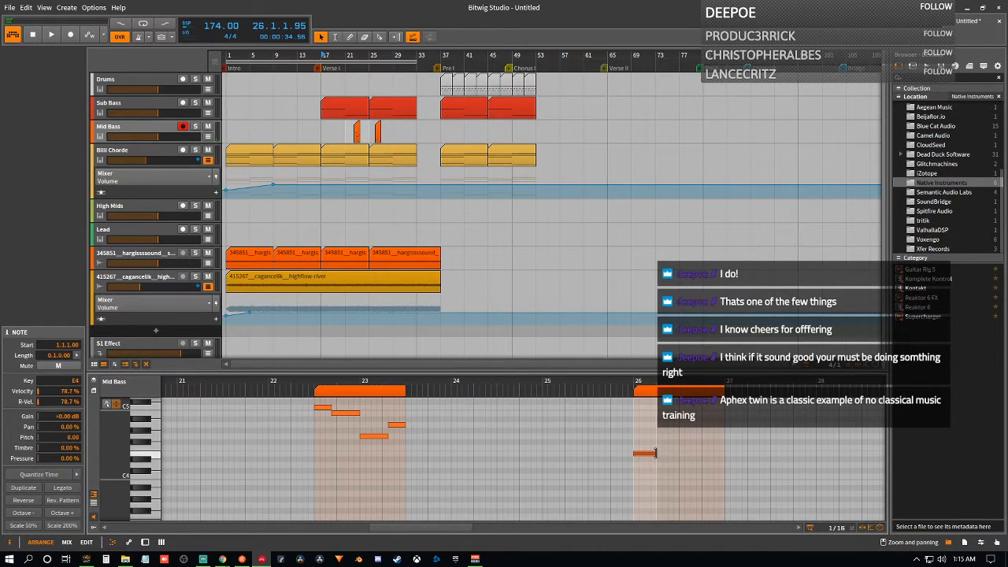
pyautogui.moveTo(654, 453)
pyautogui.mouseDown()
pyautogui.moveTo(683, 457)
pyautogui.moveTo(669, 453)
pyautogui.mouseUp()
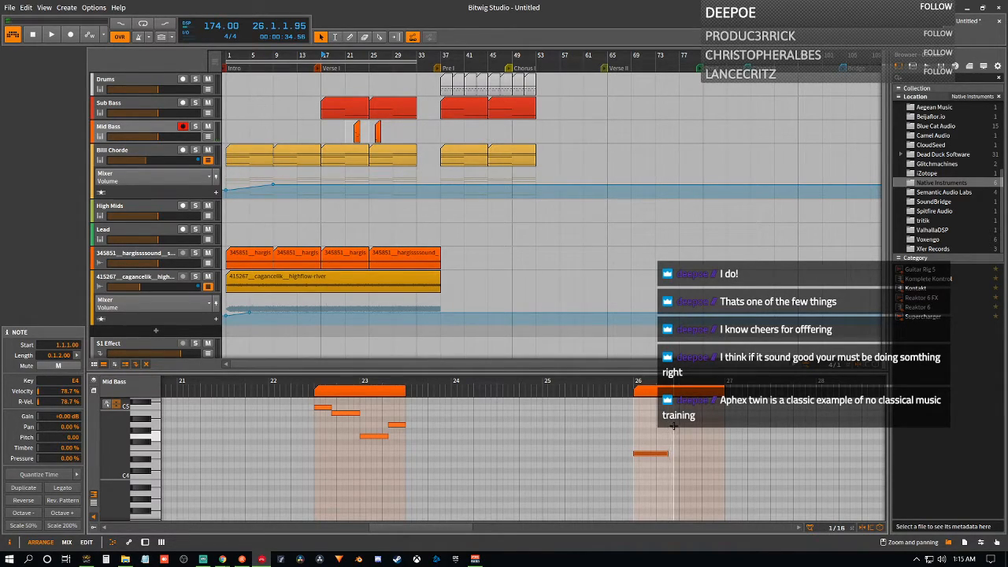
# - Add a G4 note at 1.2.3 with length 0.1.2 and an A4 note at 1.4.1 with length 0.1.0 to the bar 26 clip
pyautogui.doubleClick(670, 425)
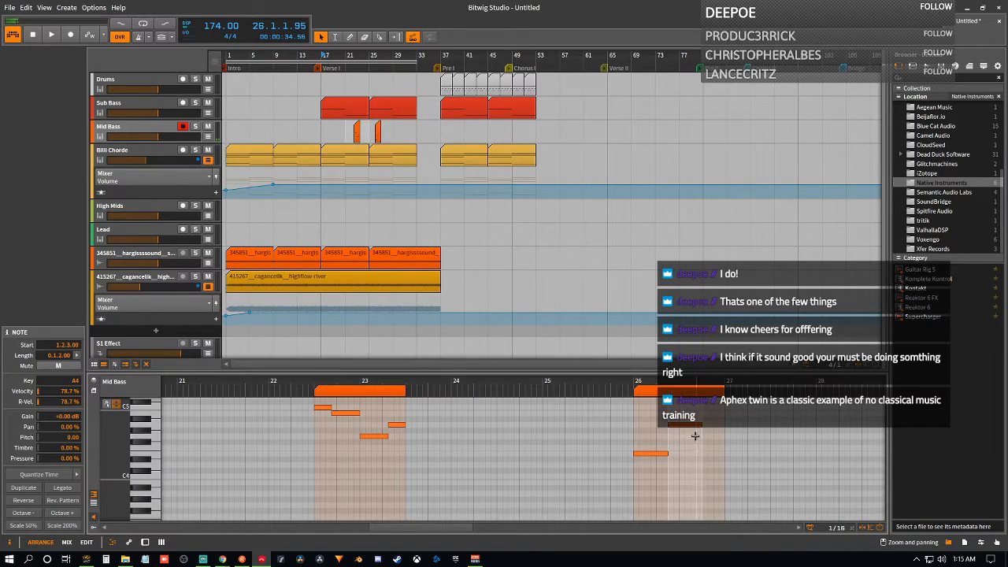
pyautogui.moveTo(682, 425); pyautogui.dragTo(700, 437)
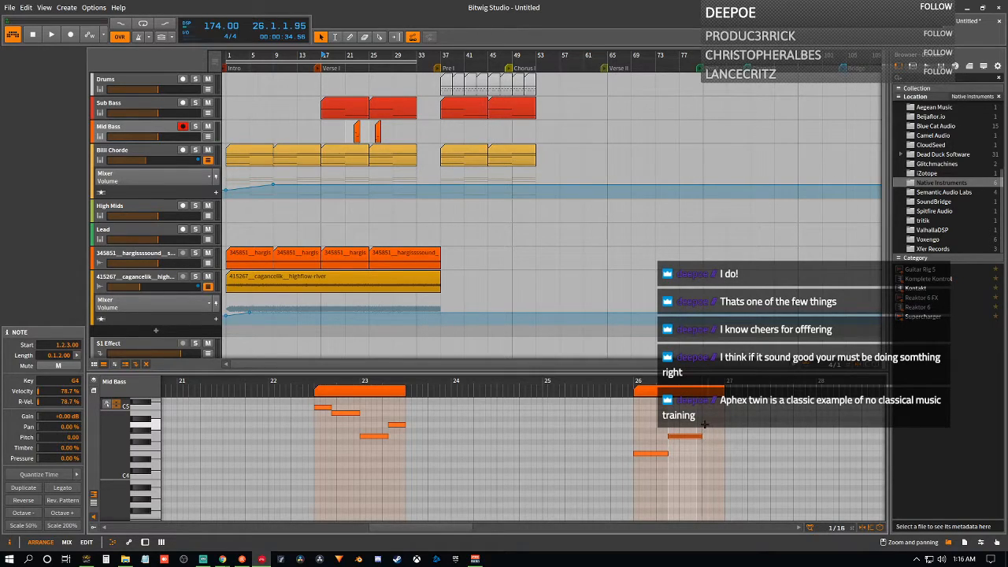
pyautogui.doubleClick(709, 426)
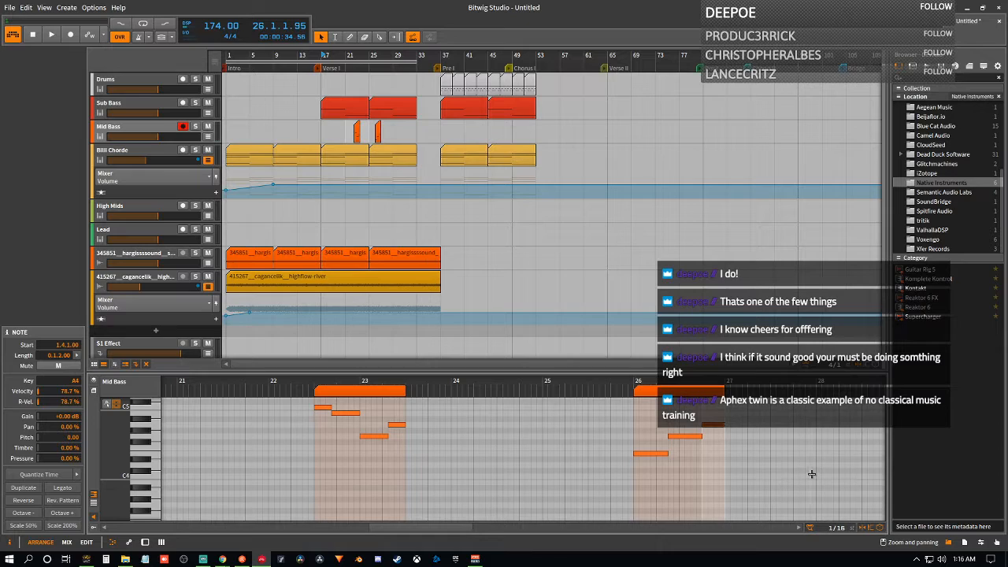
pyautogui.moveTo(724, 425); pyautogui.dragTo(712, 425)
# - Audition both Mid Bass phrases with the full mix from bar 17, and the second phrase again from bar 25
pyautogui.press('space')
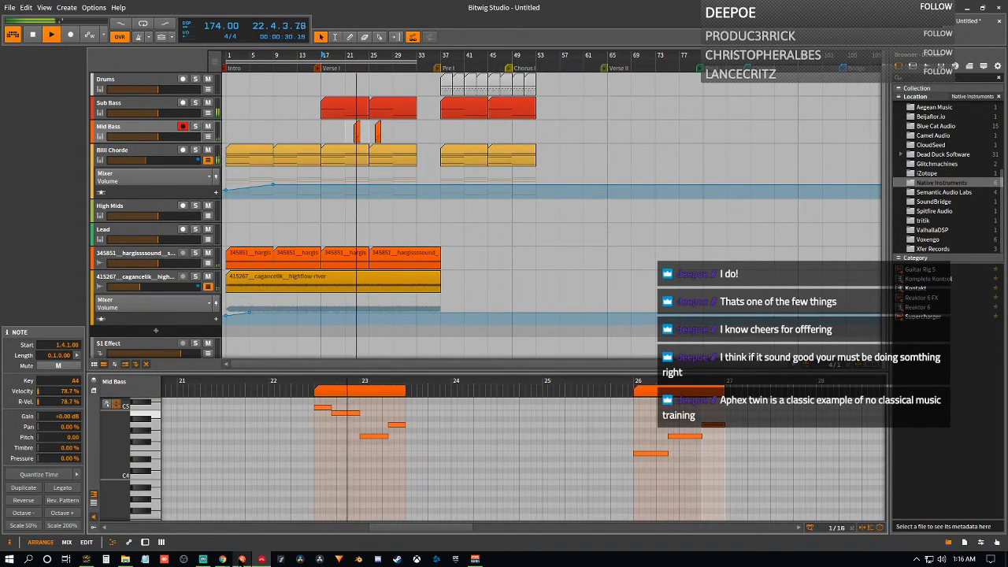
pyautogui.moveTo(242, 558)
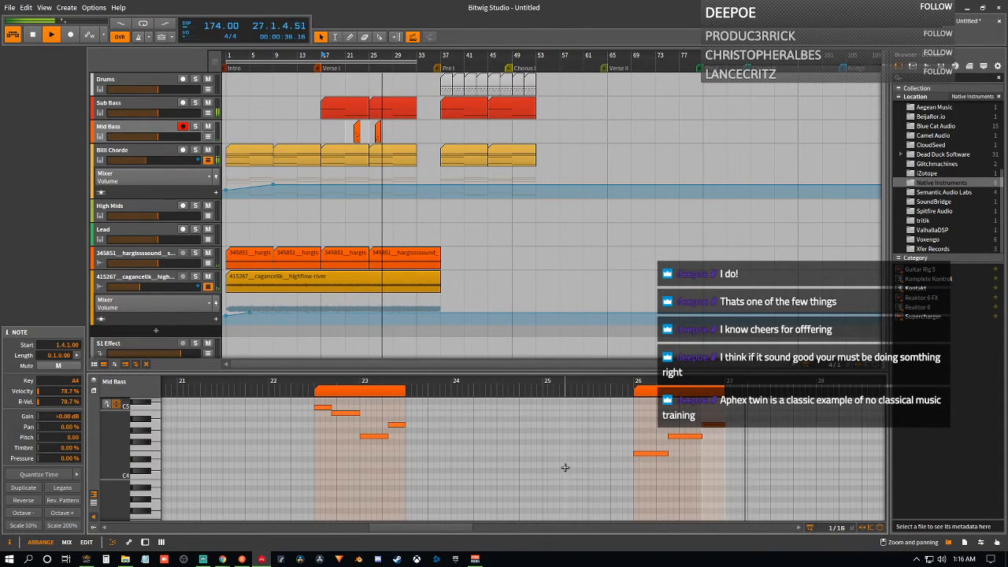
pyautogui.press('space')
pyautogui.press('space')
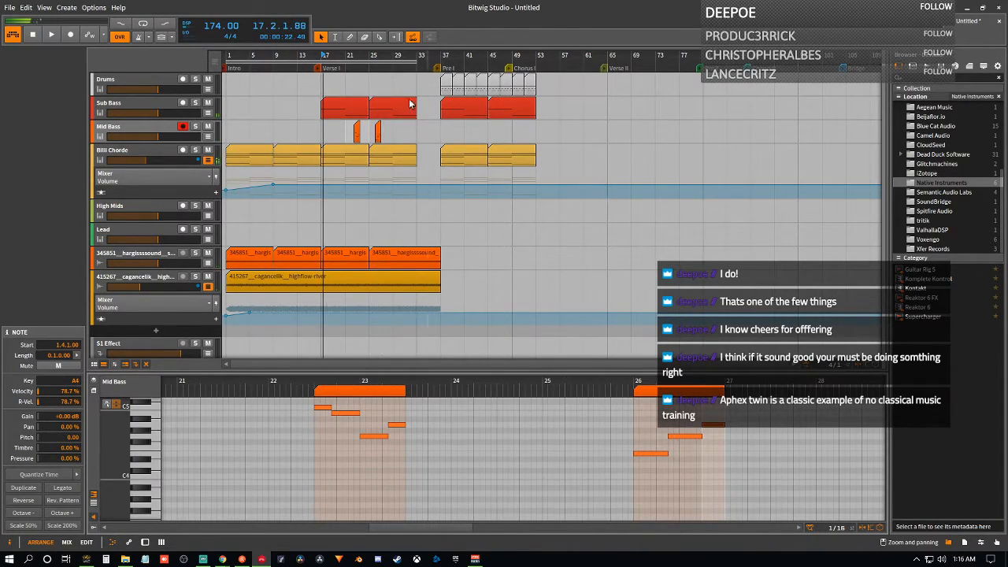
pyautogui.click(368, 60)
pyautogui.press('space')
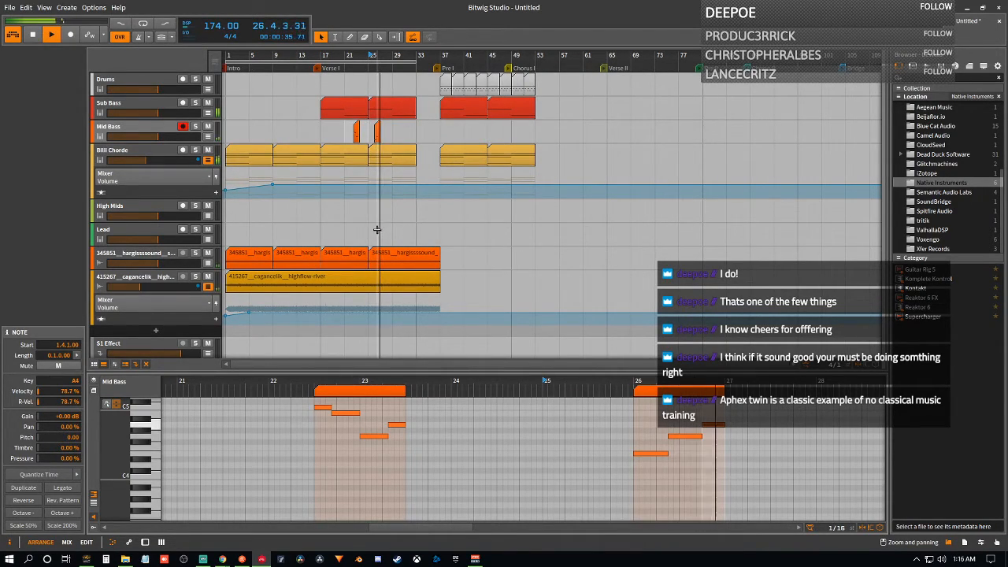
pyautogui.press('space')
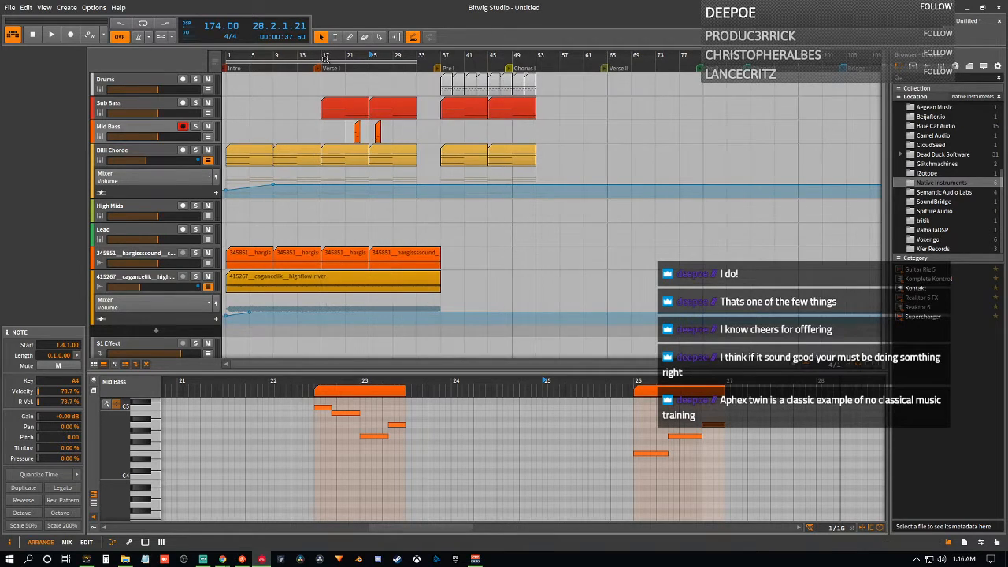
# - Audition both Mid Bass phrases with the full mix from bar 17
pyautogui.click(324, 59)
pyautogui.press('space')
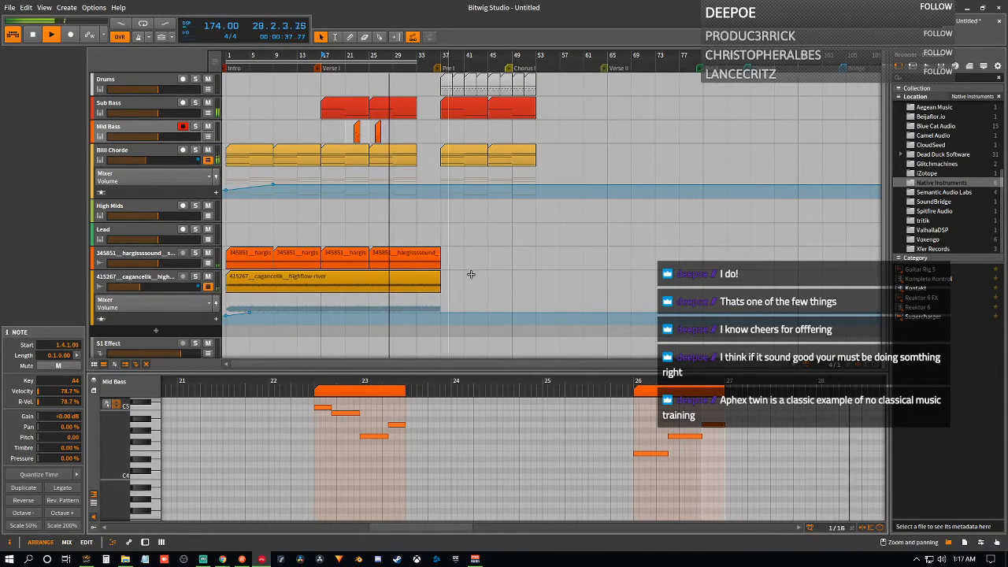
pyautogui.press('space')
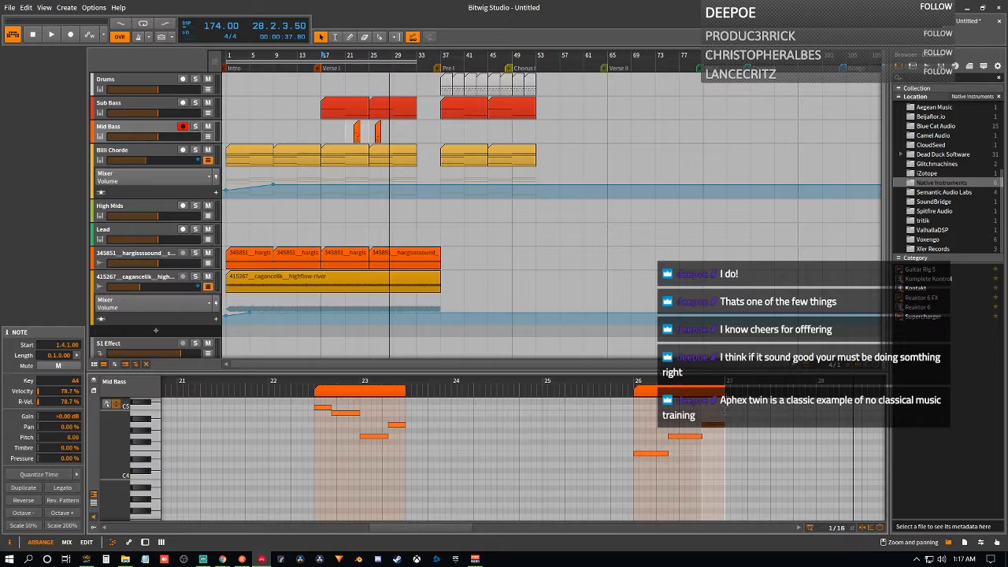
# - Extend the bar 26 Mid Bass clip to 1.3.0, adding a C5 note at 2.1.2 with length 0.1.0 and lengthening the A4 note to 0.1.1
pyautogui.moveTo(724, 390); pyautogui.dragTo(770, 391)
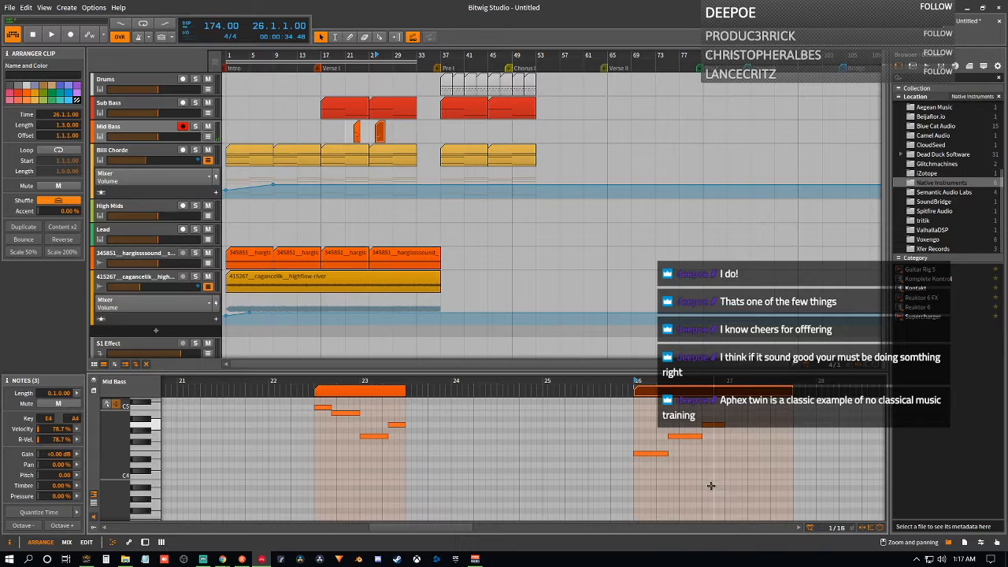
pyautogui.doubleClick(732, 407)
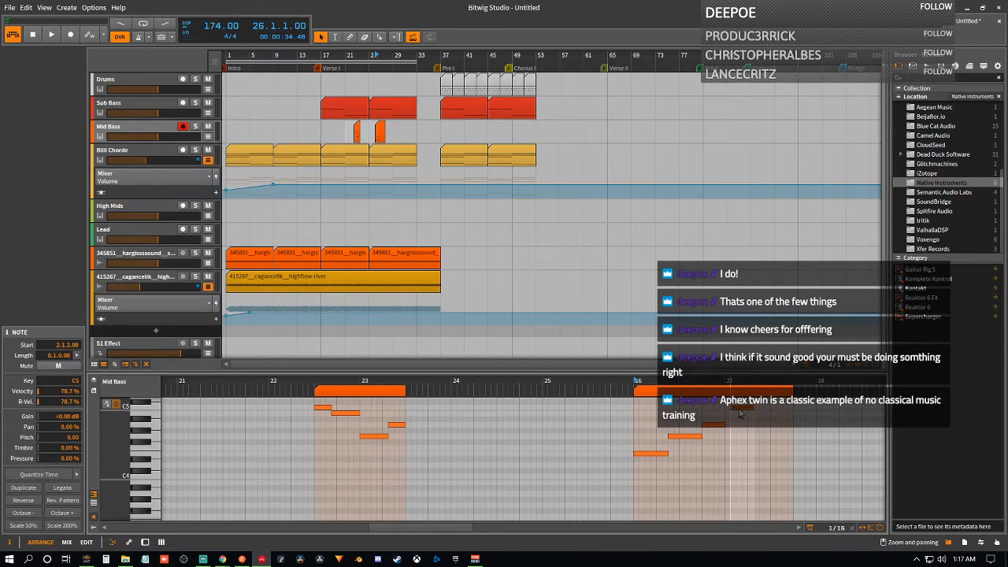
pyautogui.scroll(3, 740, 417)
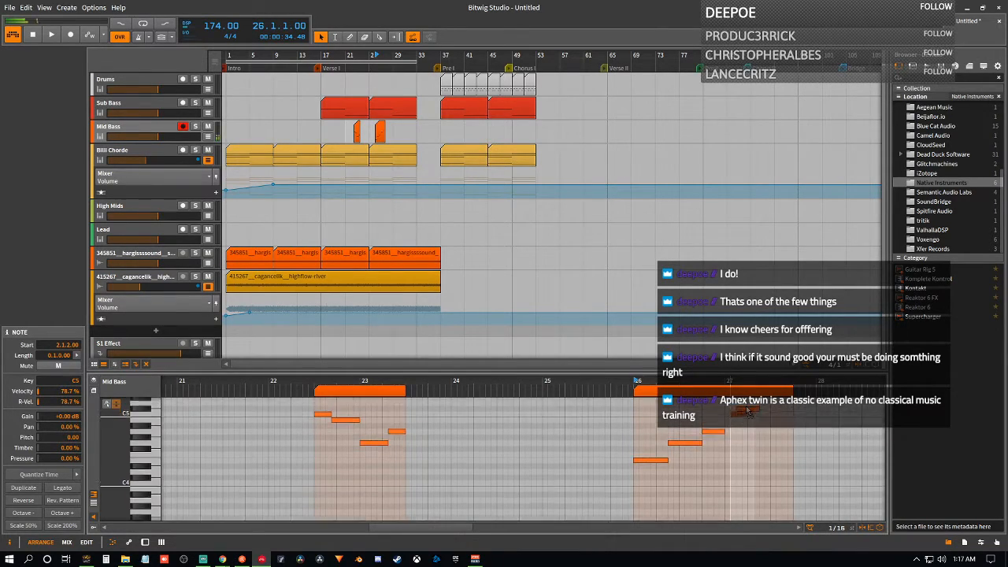
pyautogui.moveTo(746, 451); pyautogui.dragTo(727, 462)
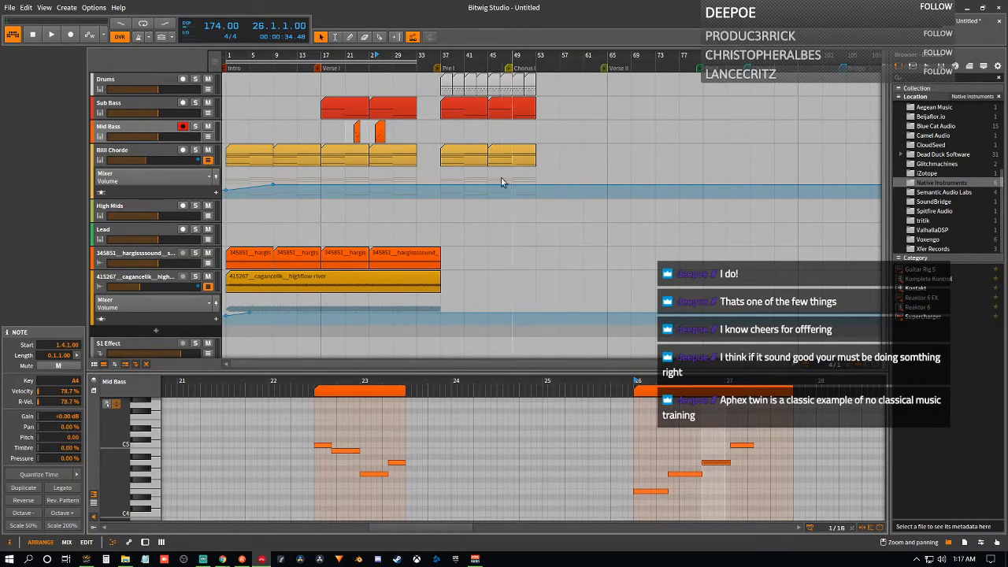
# - Audition the extended Mid Bass phrase from bar 26, and both phrases with the full mix from bar 17
pyautogui.press('space')
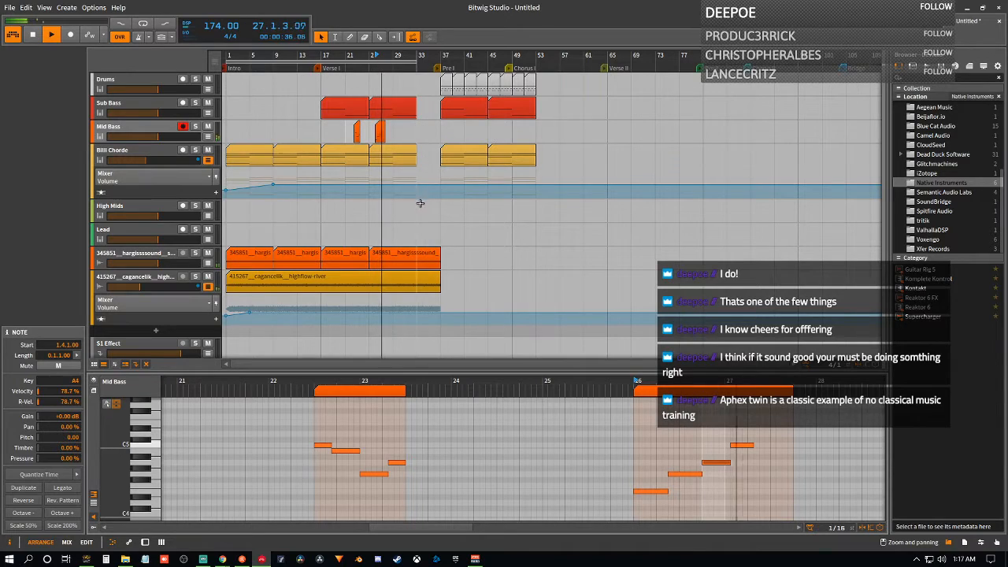
pyautogui.press('space')
pyautogui.click(324, 58)
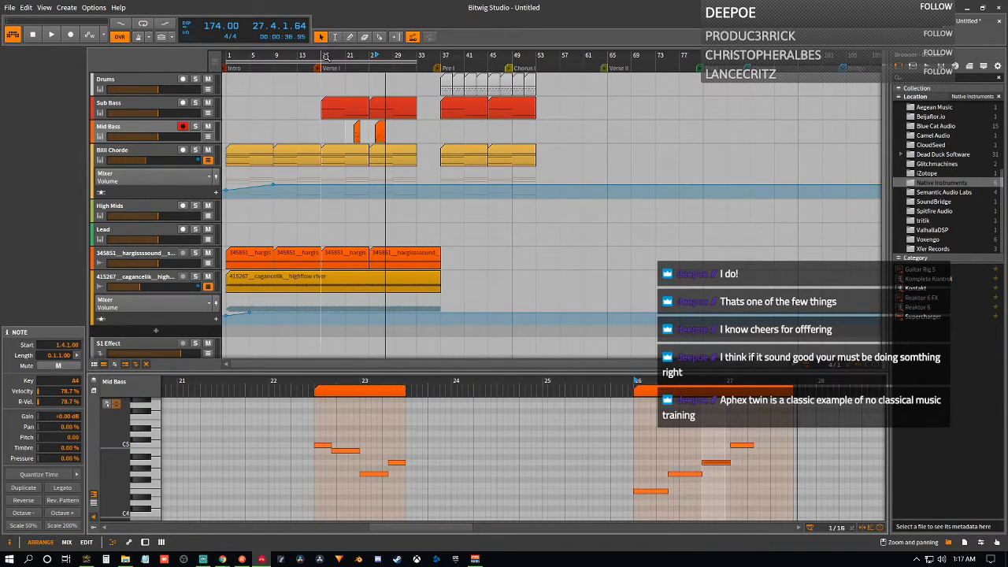
pyautogui.press('space')
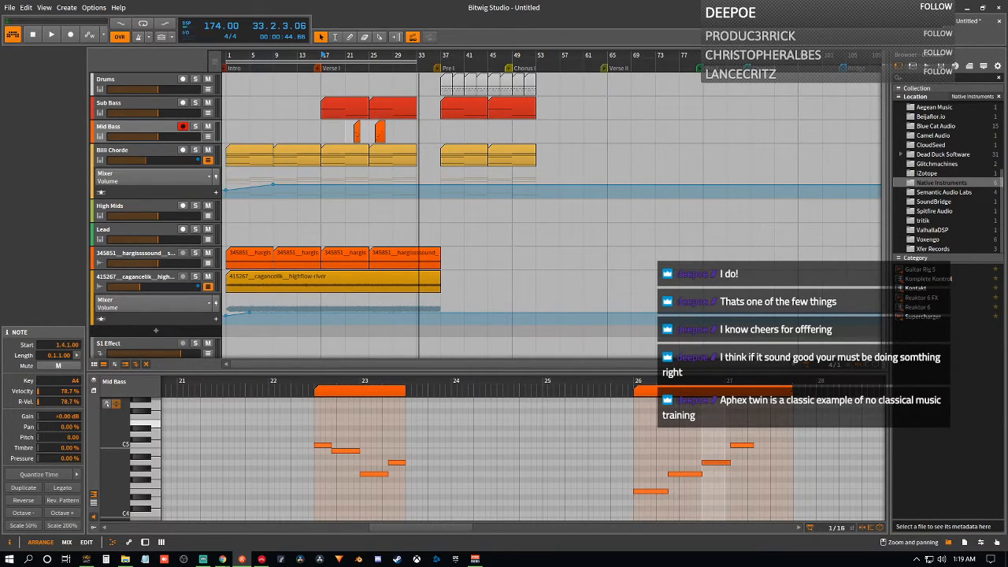
# - Trim the bar 26 clip to length 1.1.1 and create a one-bar Mid Bass clip at 28.3.1 starting with an E5 note of length 0.1.1
pyautogui.click(636, 381)
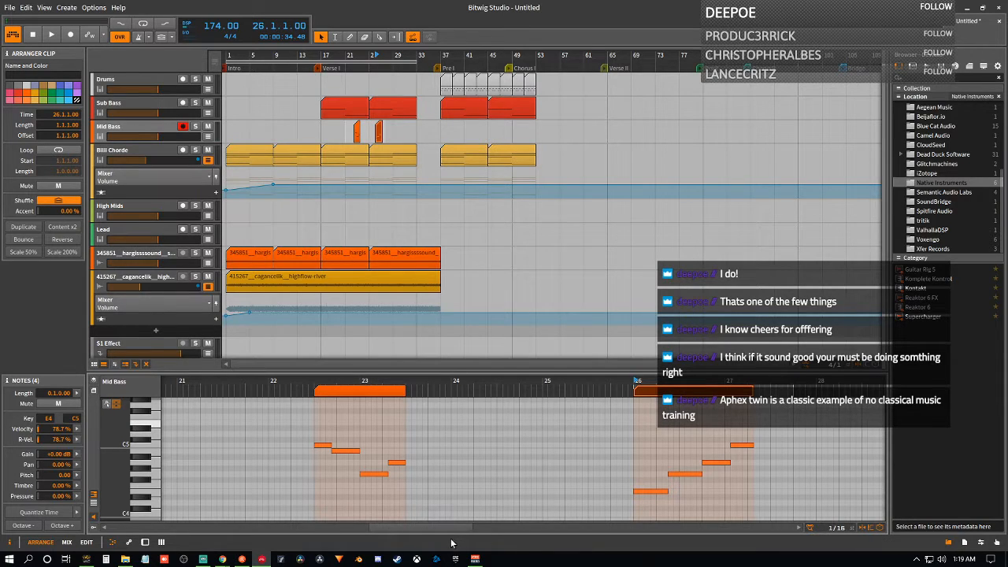
pyautogui.moveTo(454, 529); pyautogui.dragTo(503, 530)
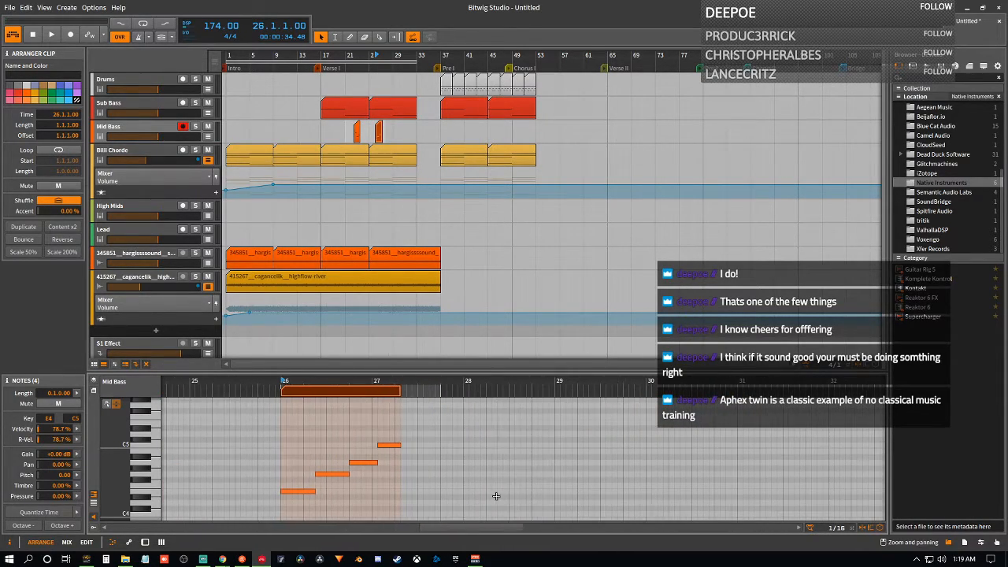
pyautogui.doubleClick(515, 425)
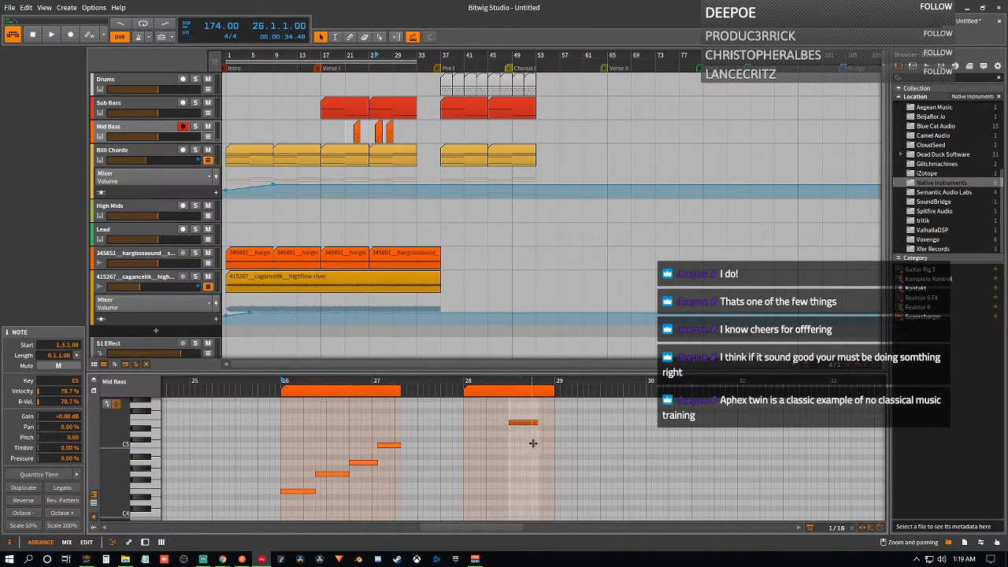
pyautogui.moveTo(496, 398); pyautogui.dragTo(526, 432)
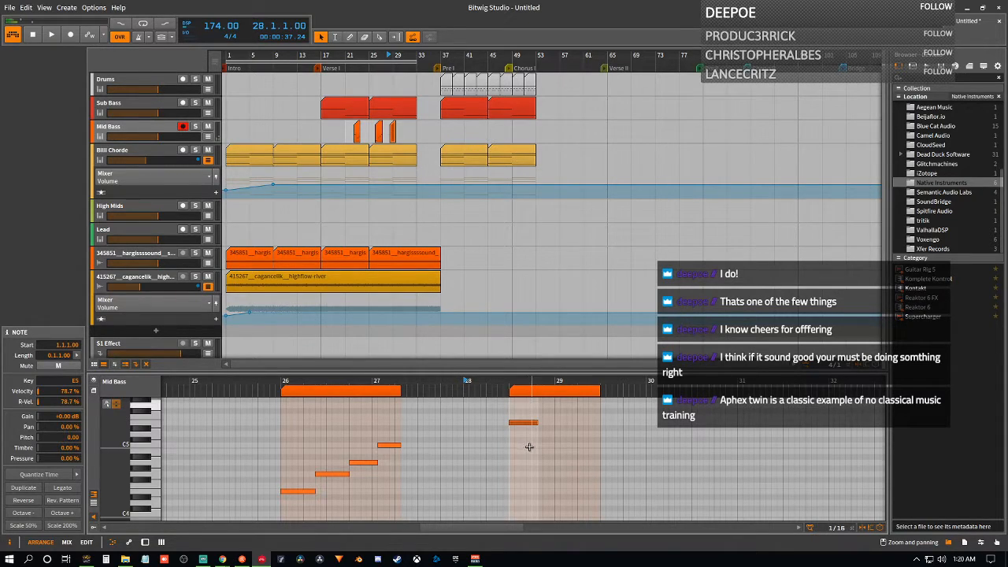
# - Extend the 28.3.1 clip to 1.2.0 and add a G5 note at 1.2.2 and an A5 note at 1.4.1, each with length 0.1.3
pyautogui.click(540, 404)
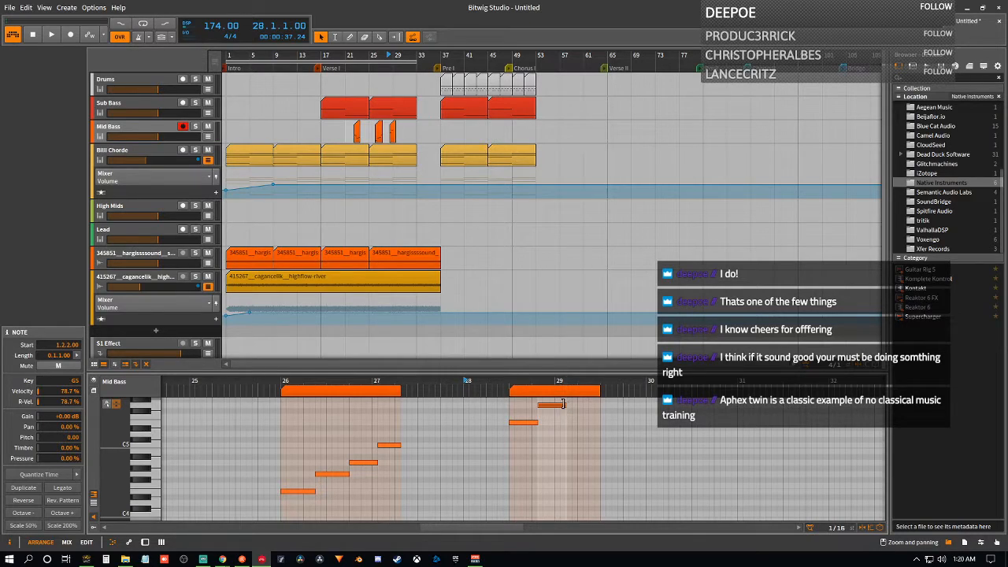
pyautogui.moveTo(568, 404); pyautogui.dragTo(577, 406)
pyautogui.moveTo(600, 392); pyautogui.dragTo(646, 391)
pyautogui.scroll(2, 666, 435)
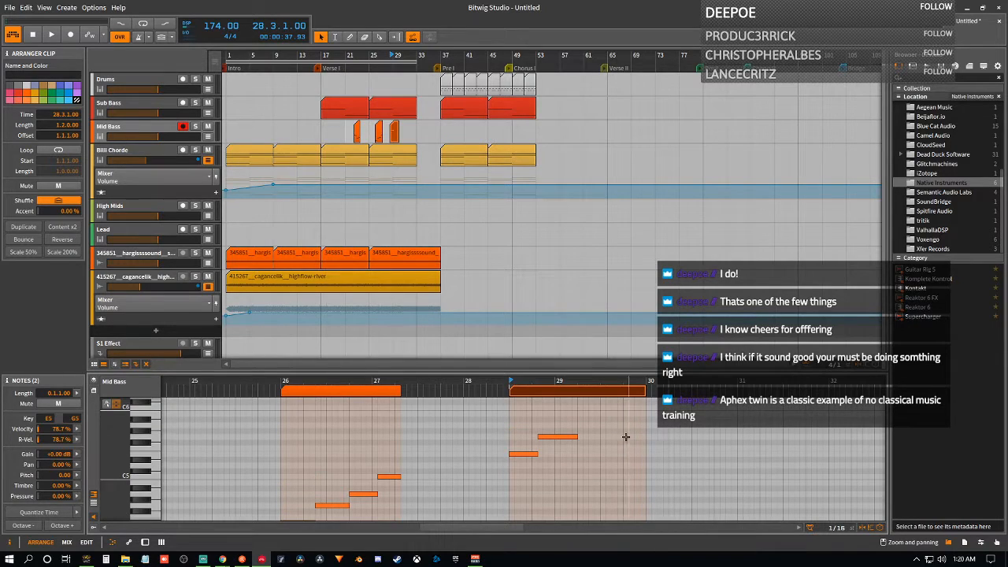
pyautogui.doubleClick(580, 425)
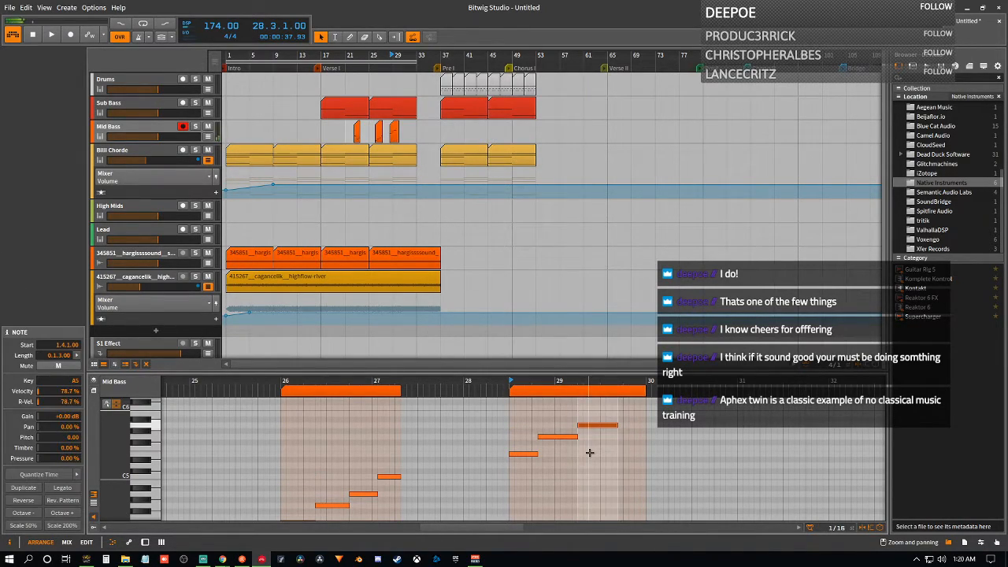
# - Shorten the clip to 1.1.0 and retime its notes: E5 length 0.1.0, G5 at 1.2.1 length 0.1.2, A5 at 1.3.3 length 0.2.2
pyautogui.moveTo(646, 390); pyautogui.dragTo(622, 389)
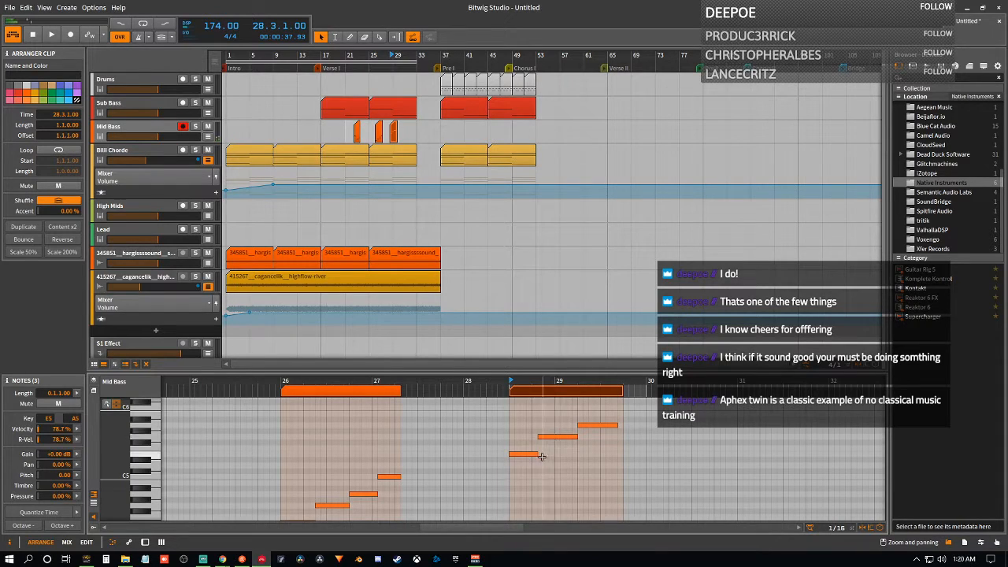
pyautogui.moveTo(538, 454); pyautogui.dragTo(532, 455)
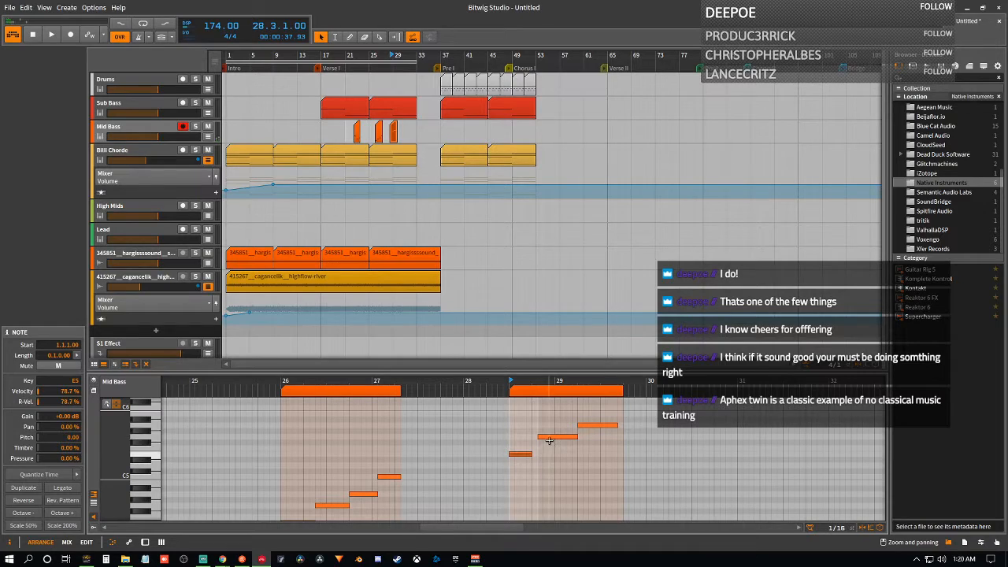
pyautogui.moveTo(556, 440); pyautogui.dragTo(551, 441)
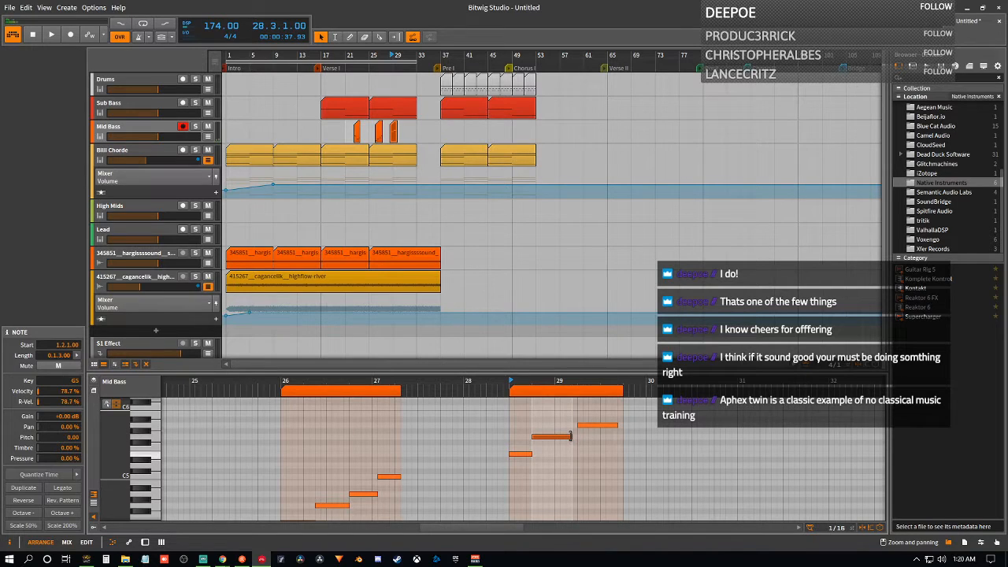
pyautogui.moveTo(564, 438); pyautogui.dragTo(623, 425)
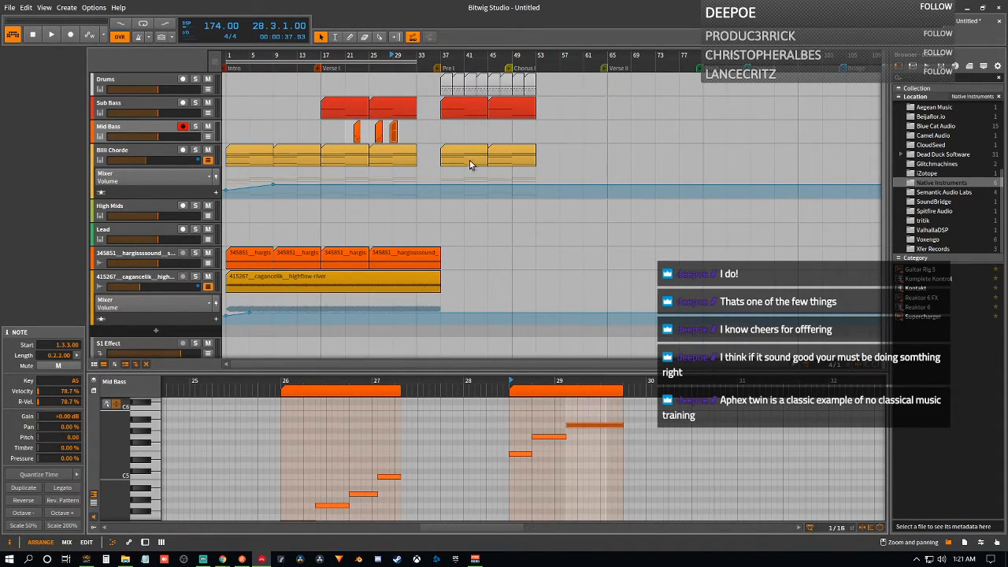
# - Audition the Mid Bass phrases from bar 17, try the closing A5 note at length 0.1.2 and restore it to 0.2.2
pyautogui.click(323, 55)
pyautogui.press('space')
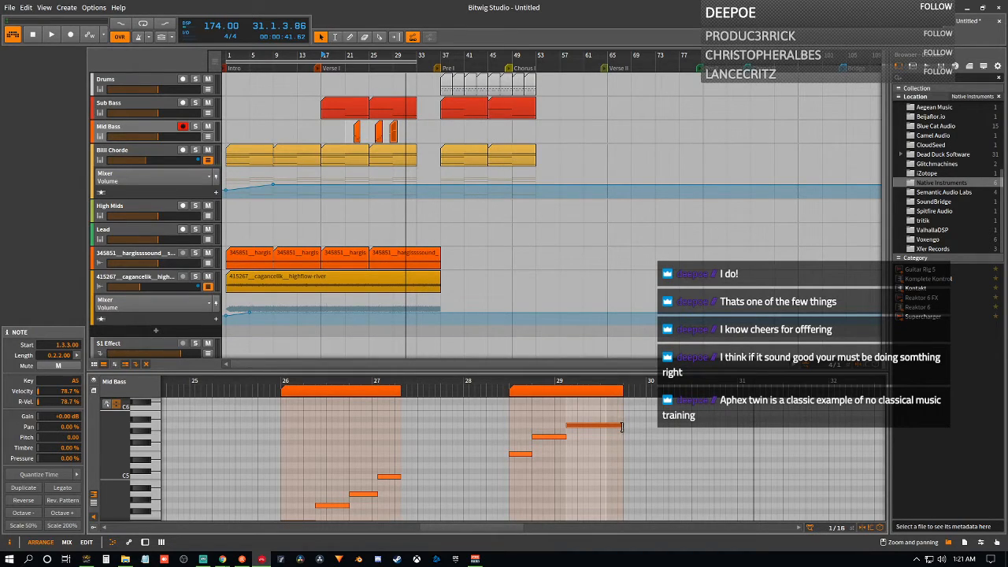
pyautogui.moveTo(621, 426); pyautogui.dragTo(598, 427)
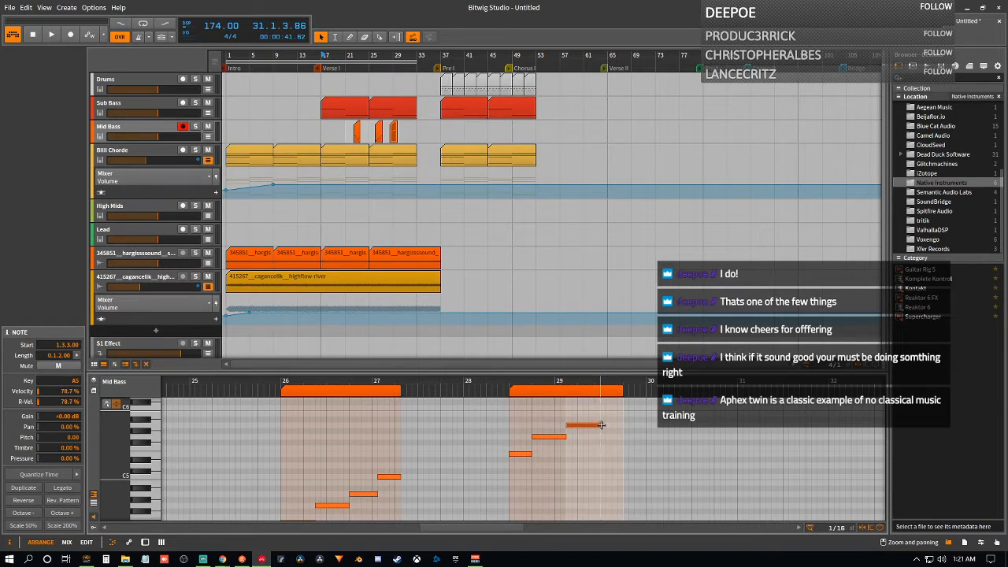
pyautogui.moveTo(600, 425); pyautogui.dragTo(623, 426)
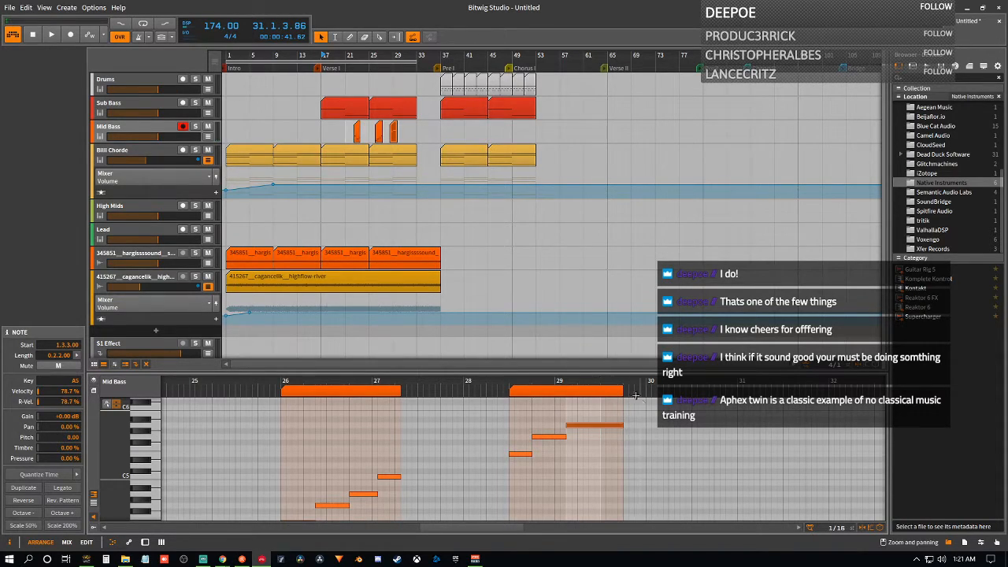
# - Extend the 28.3.1 clip to 2.0.0 and add a C6 note at 2.2.1 and a B5 note at 2.3.3, each with length 0.1.2
pyautogui.moveTo(623, 390); pyautogui.dragTo(692, 389)
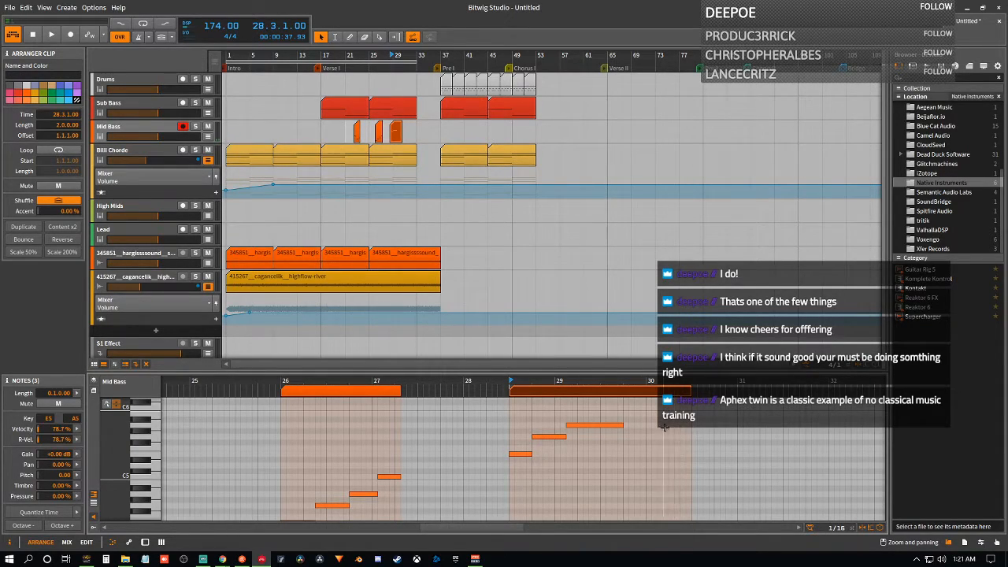
pyautogui.doubleClick(628, 408)
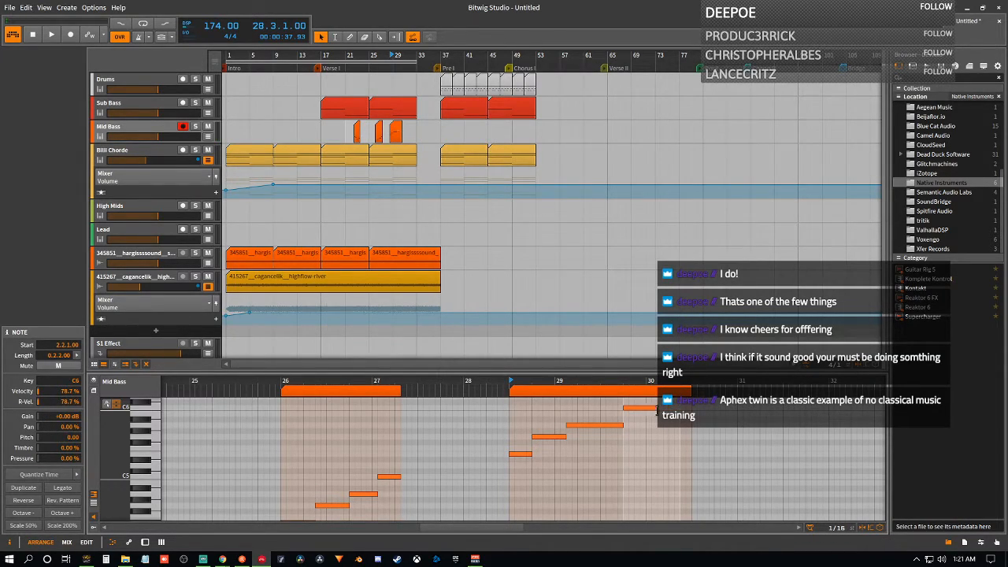
pyautogui.moveTo(657, 410); pyautogui.dragTo(663, 422)
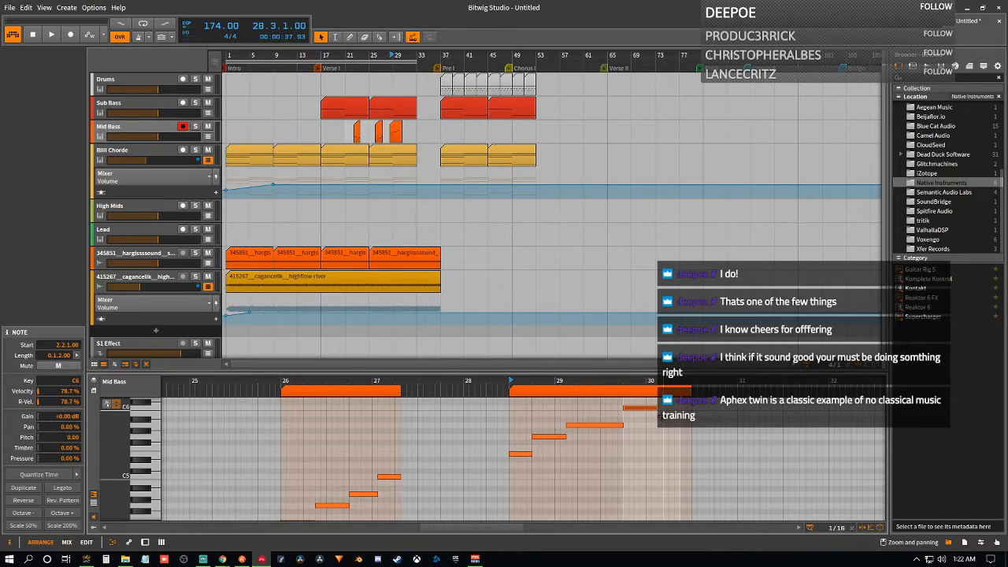
pyautogui.moveTo(658, 414); pyautogui.dragTo(682, 421)
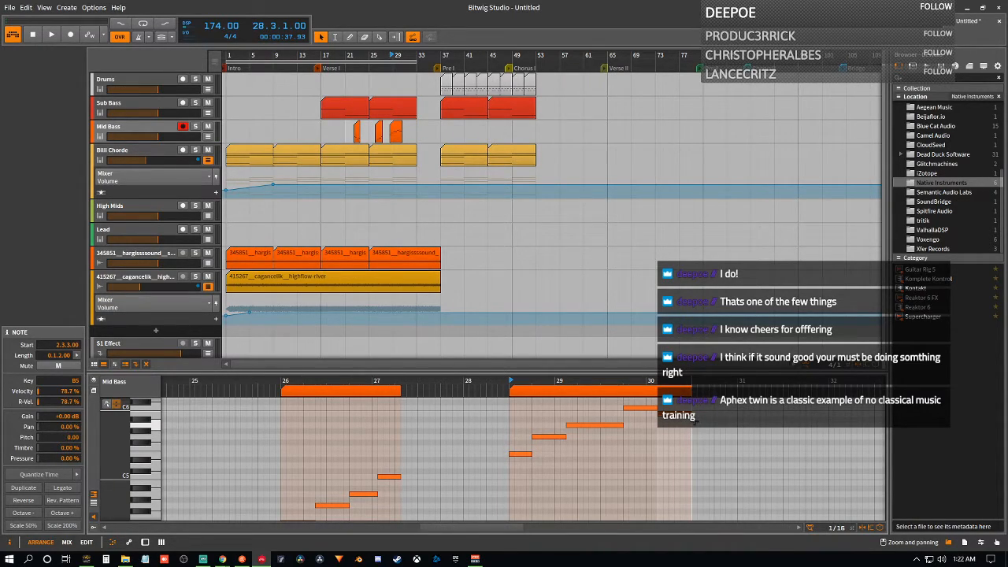
pyautogui.doubleClick(694, 425)
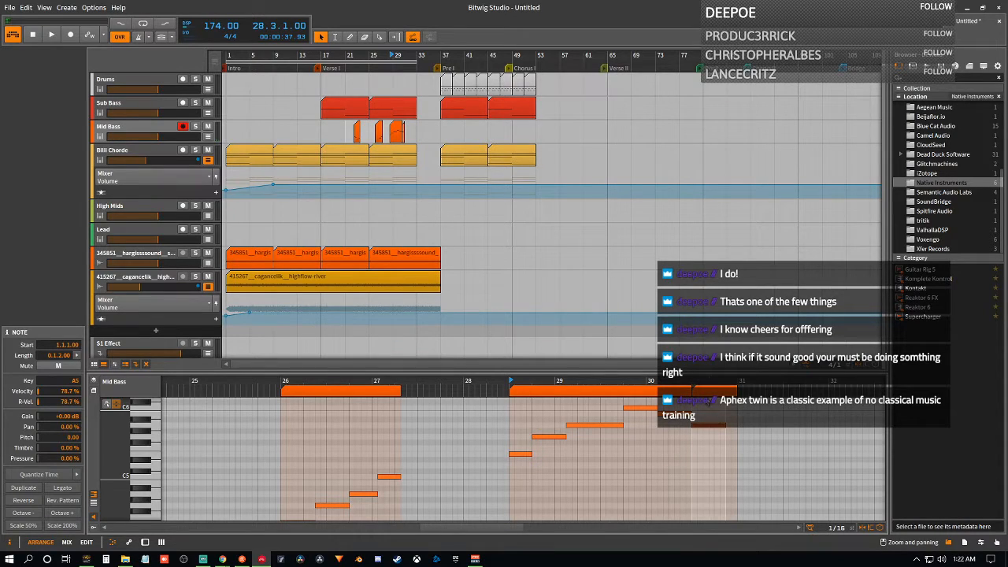
pyautogui.click(703, 393)
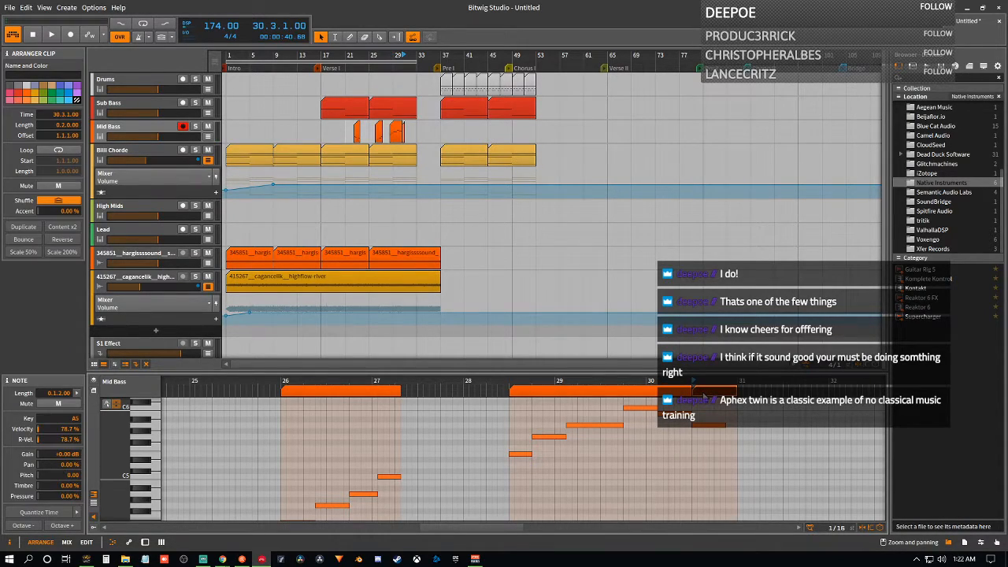
pyautogui.press('Delete')
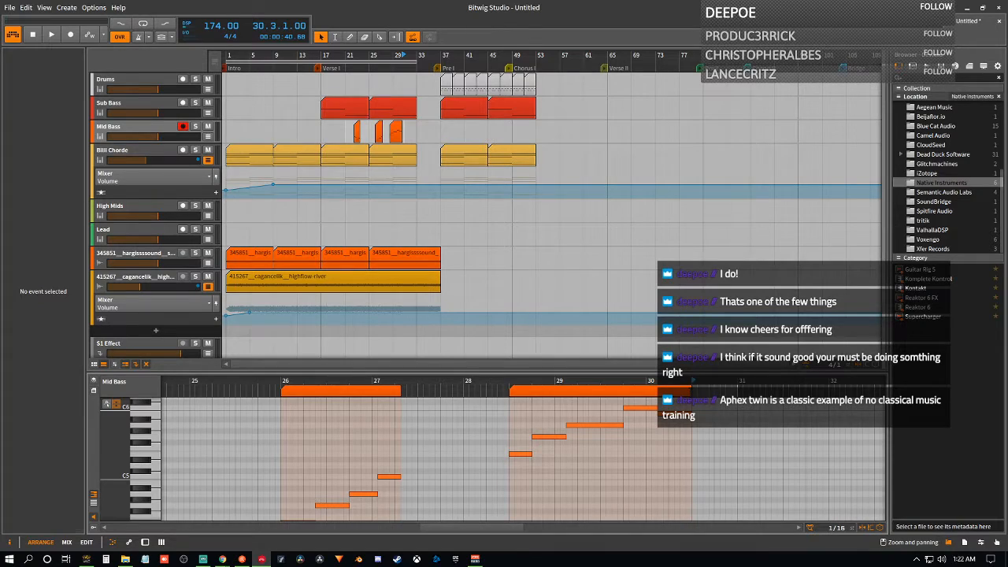
pyautogui.hotkey('ctrl', 'z')
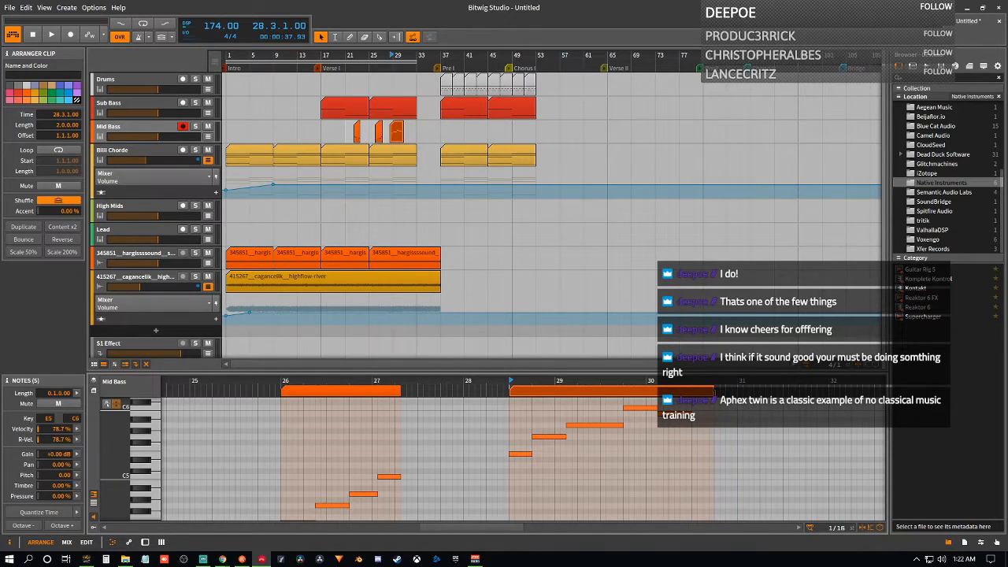
# - Add a closing A5 note at 3.1.1 with length 0.1.2 and end the 28.3.1 clip at length 2.1.2
pyautogui.click(696, 425)
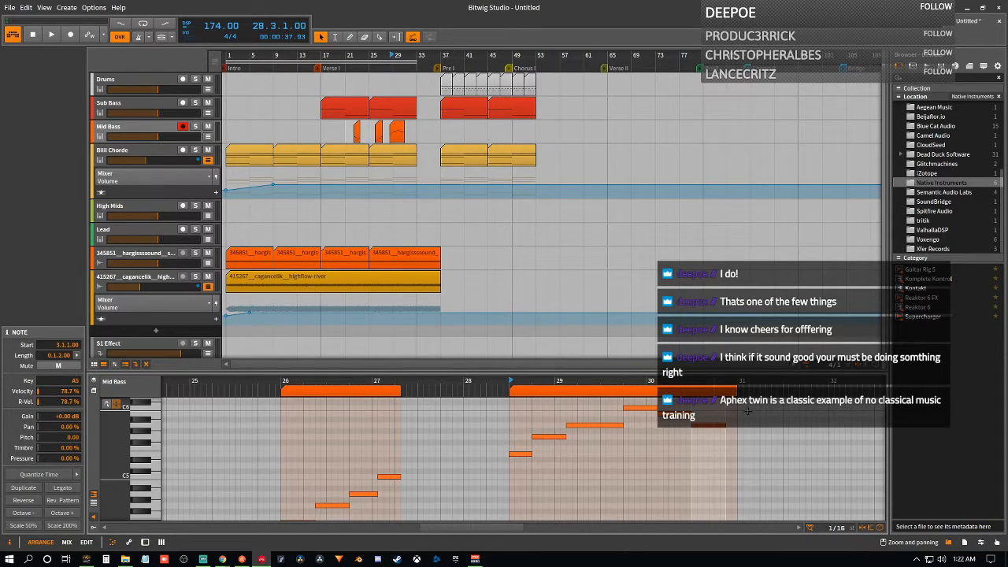
pyautogui.click(702, 391)
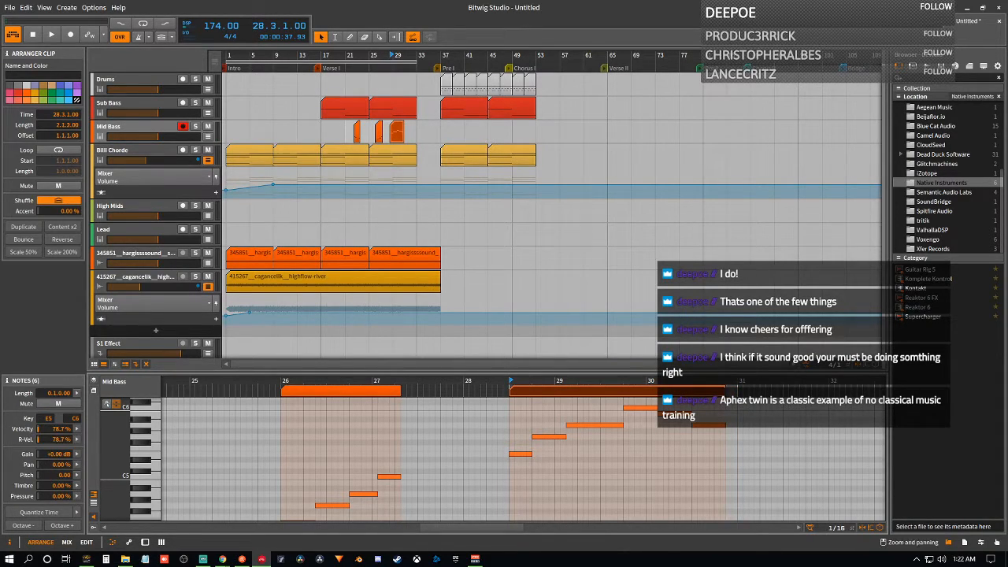
# - Audition the third phrase from 28.3.1, shorten its C6 note to 0.1.0 and move the B5 note to 2.3.1
pyautogui.press('space')
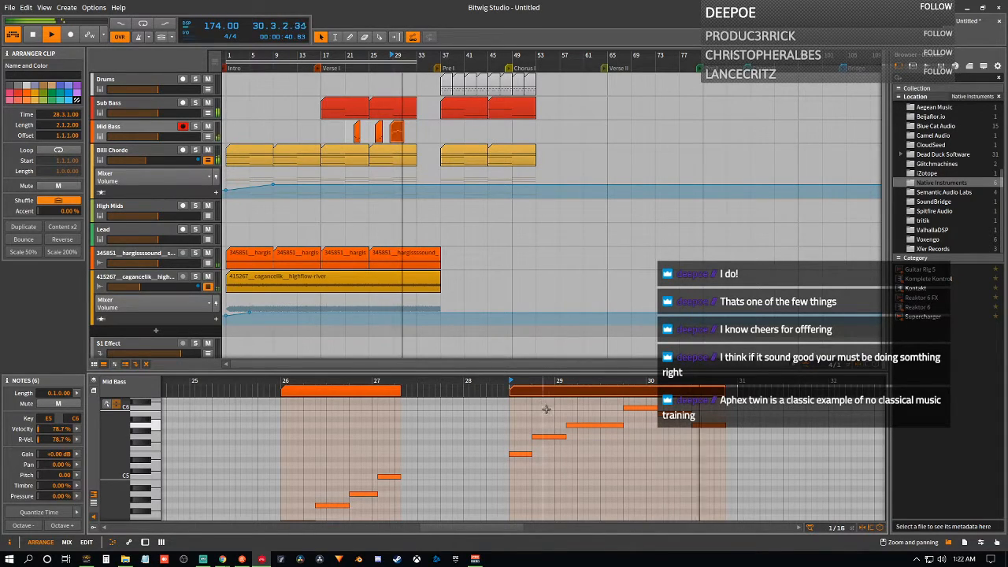
pyautogui.click(652, 407)
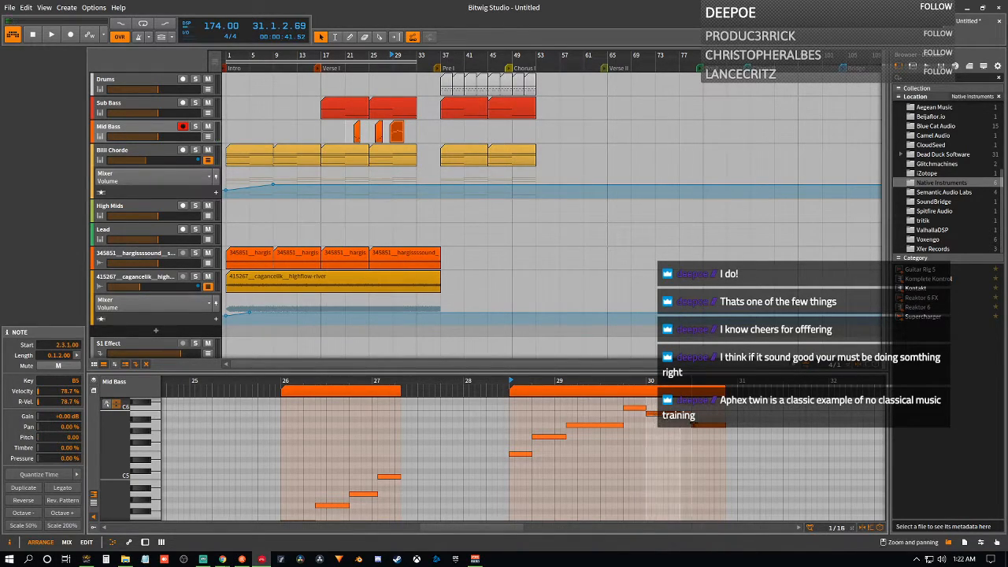
# - Move the closing A5 note to 2.4.3, end the 28.3.1 clip at length 2.1.0 and audition the phrase
pyautogui.moveTo(696, 431); pyautogui.dragTo(689, 430)
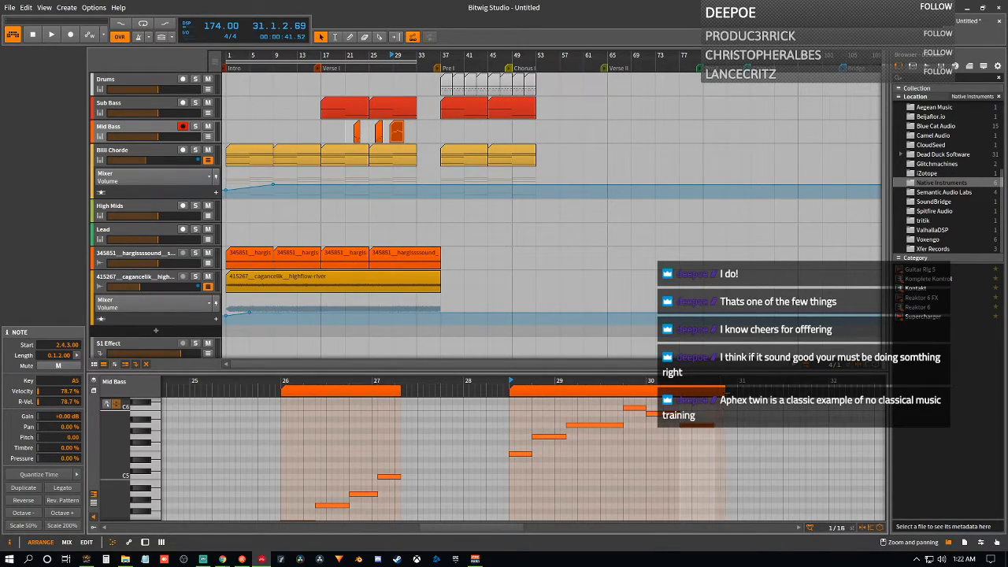
pyautogui.moveTo(724, 391); pyautogui.dragTo(719, 390)
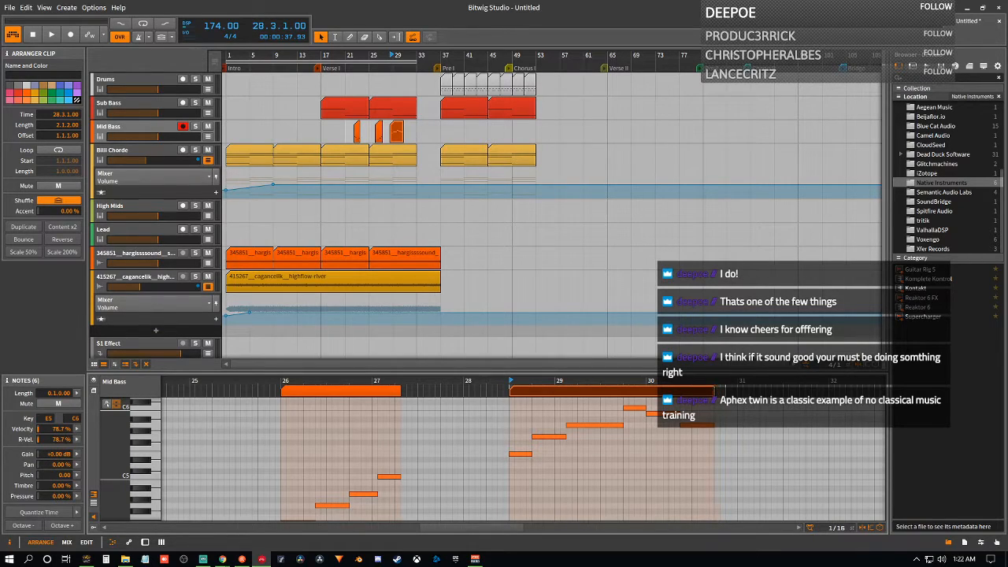
pyautogui.press('space')
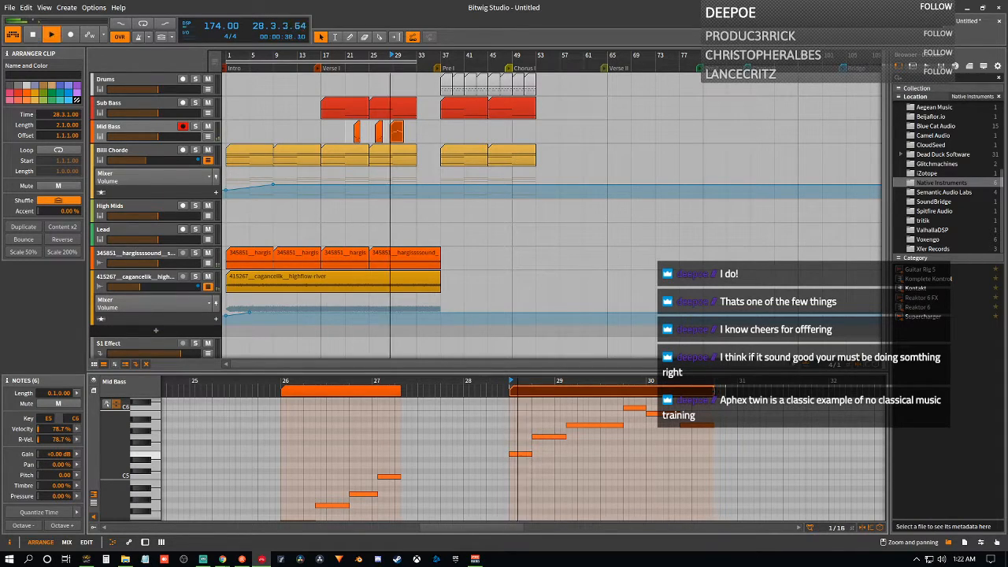
pyautogui.click(695, 429)
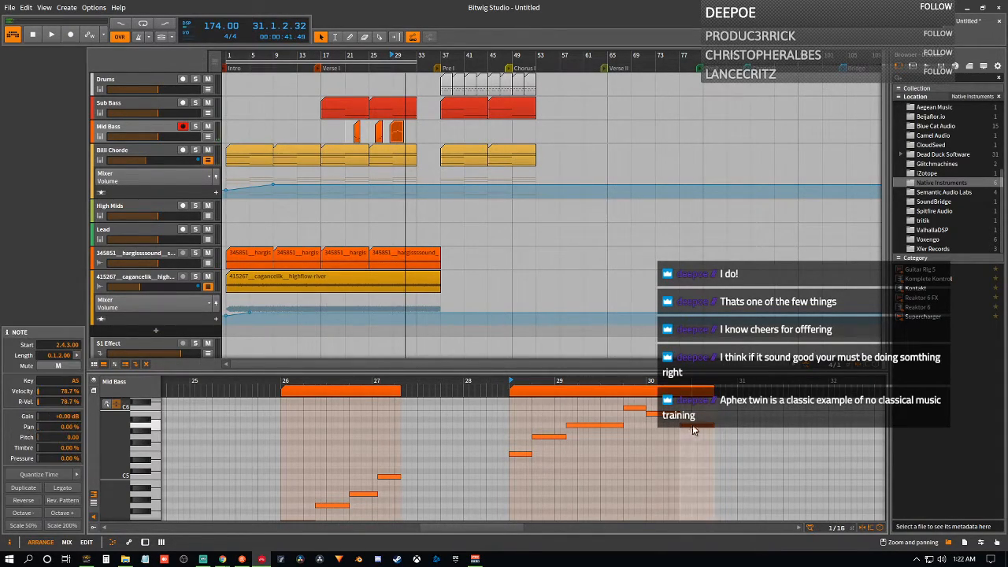
pyautogui.press('space')
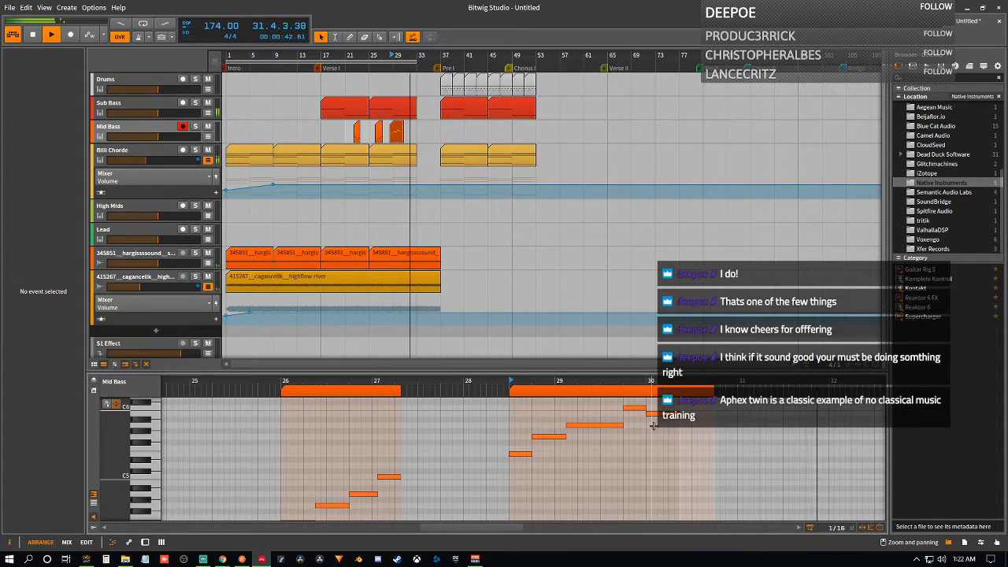
pyautogui.press('space')
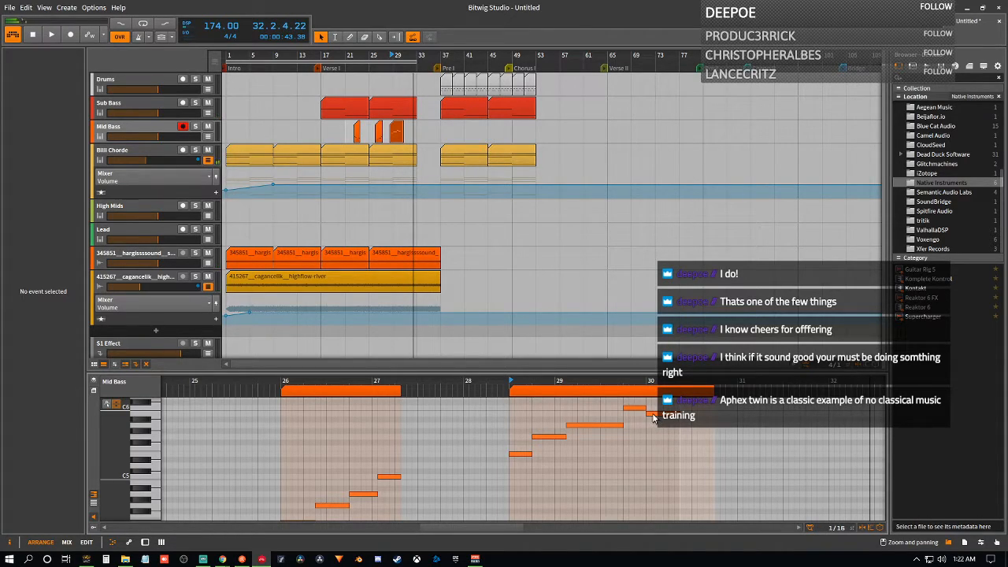
# - Audition the Mid Bass phrases from bar 17, then replay the third phrase from 28.3.1 up to its C6 and B5 notes
pyautogui.click(324, 56)
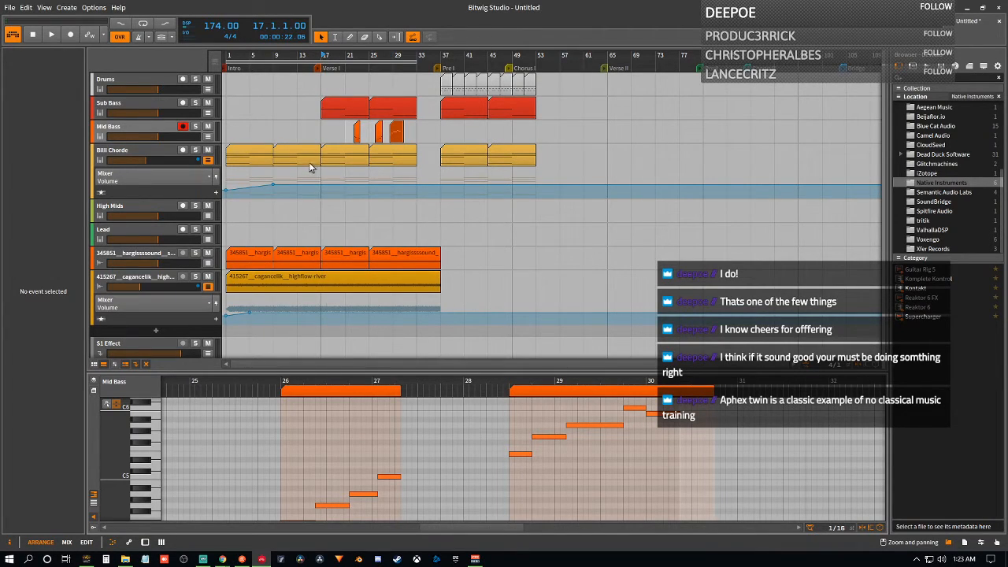
pyautogui.press('space')
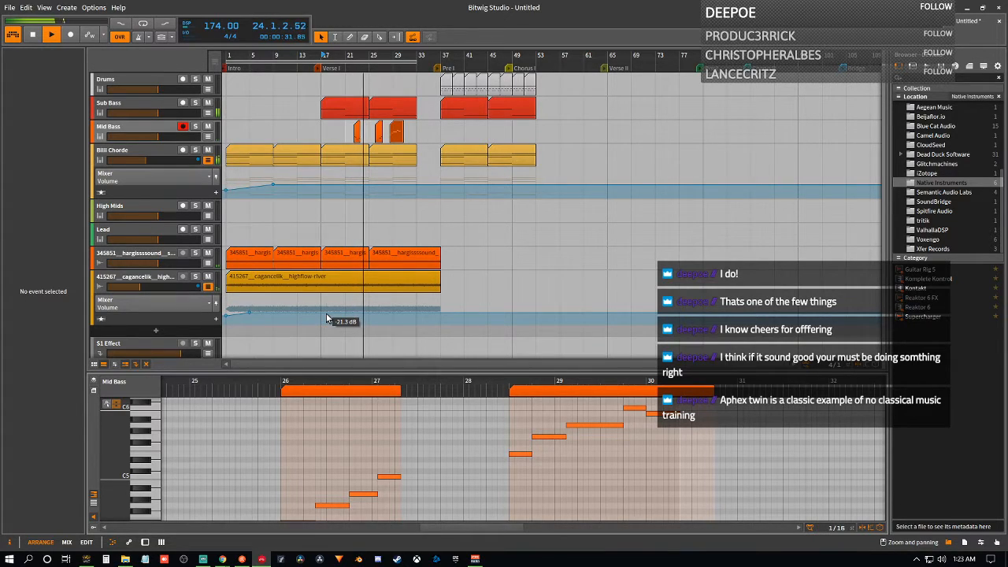
pyautogui.scroll(3, 462, 425)
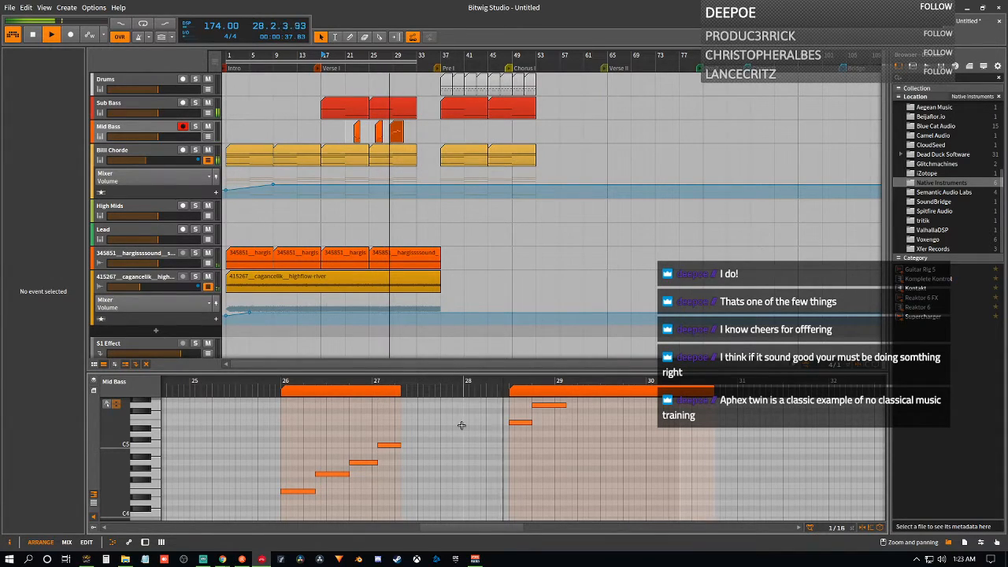
pyautogui.scroll(3, 460, 425)
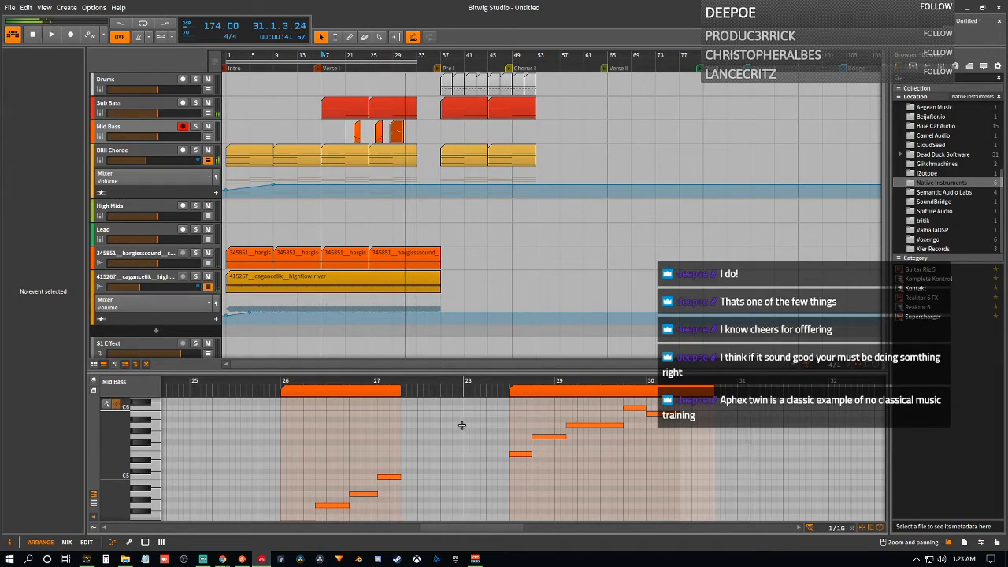
pyautogui.moveTo(632, 403); pyautogui.dragTo(667, 419)
pyautogui.press('space')
pyautogui.press('space')
pyautogui.click(510, 380)
pyautogui.press('space')
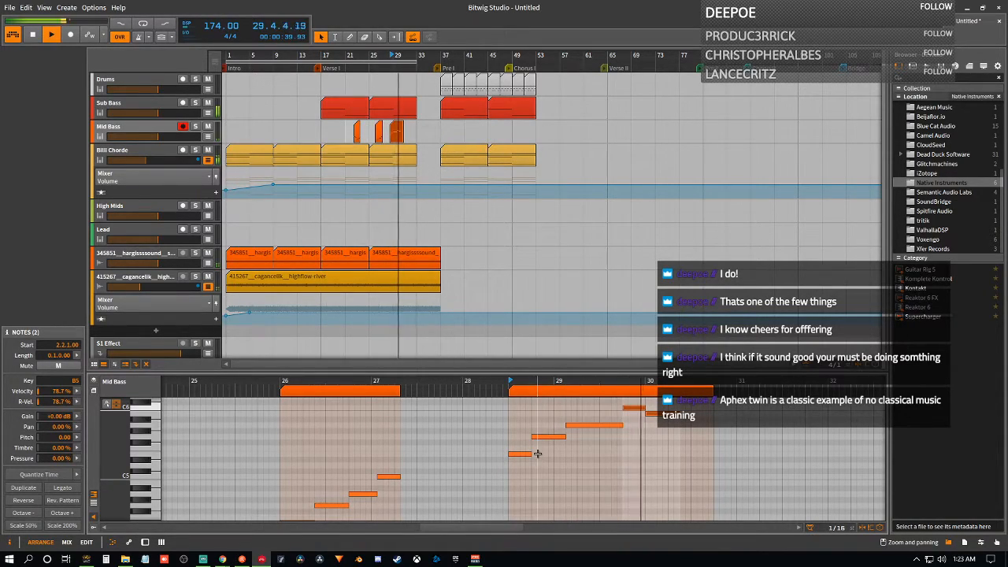
pyautogui.press('space')
pyautogui.click(628, 410)
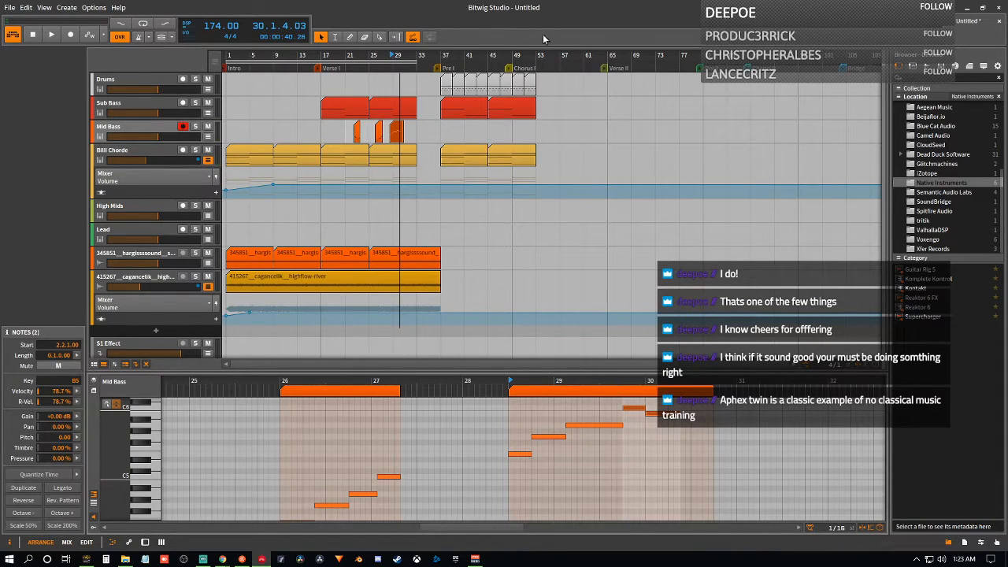
# - Split the third Mid Bass clip at 29.4.1, just before its C6 note, and move the split-off part to 30.4.1
pyautogui.click(379, 38)
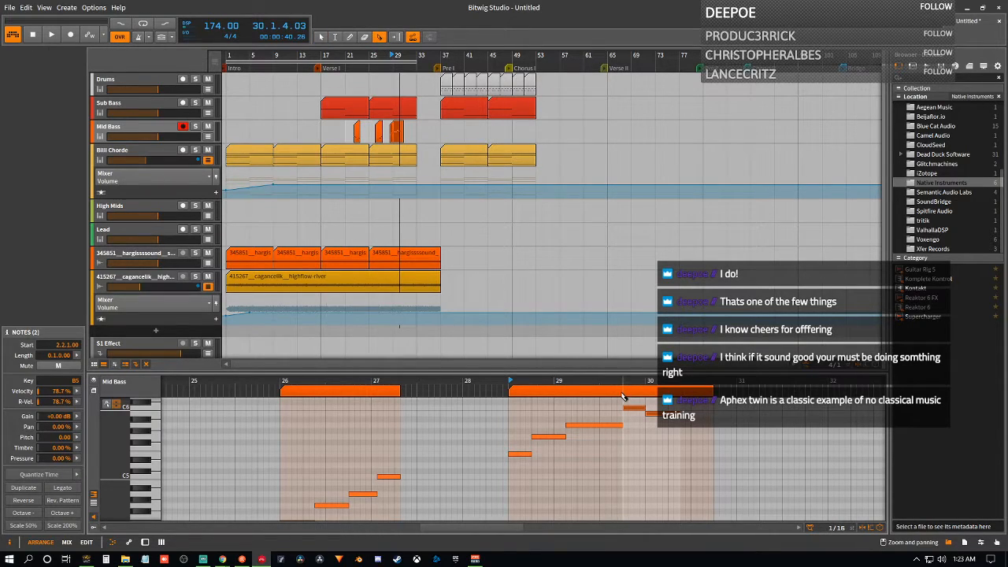
pyautogui.click(622, 396)
pyautogui.click(688, 391)
pyautogui.click(518, 209)
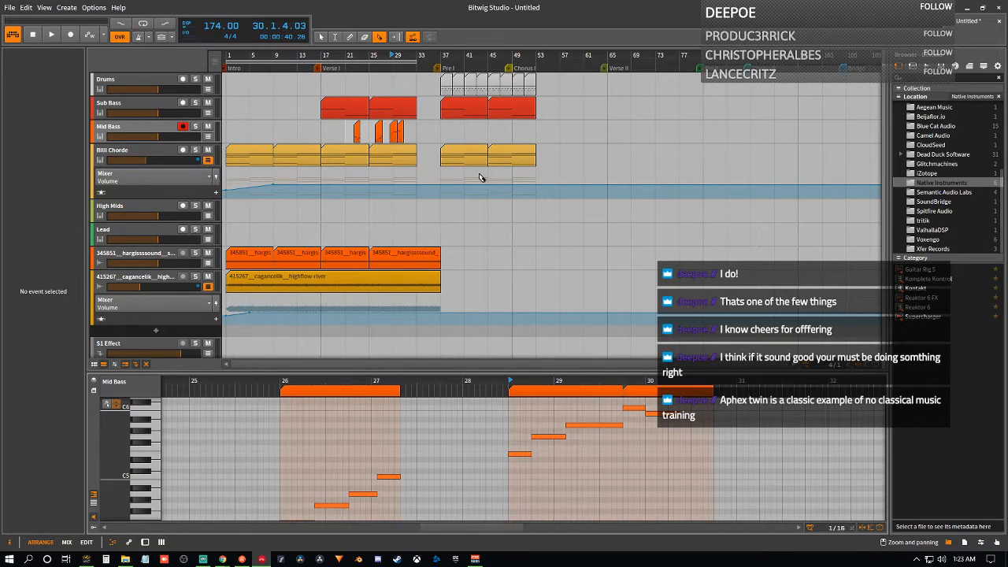
pyautogui.press('1')
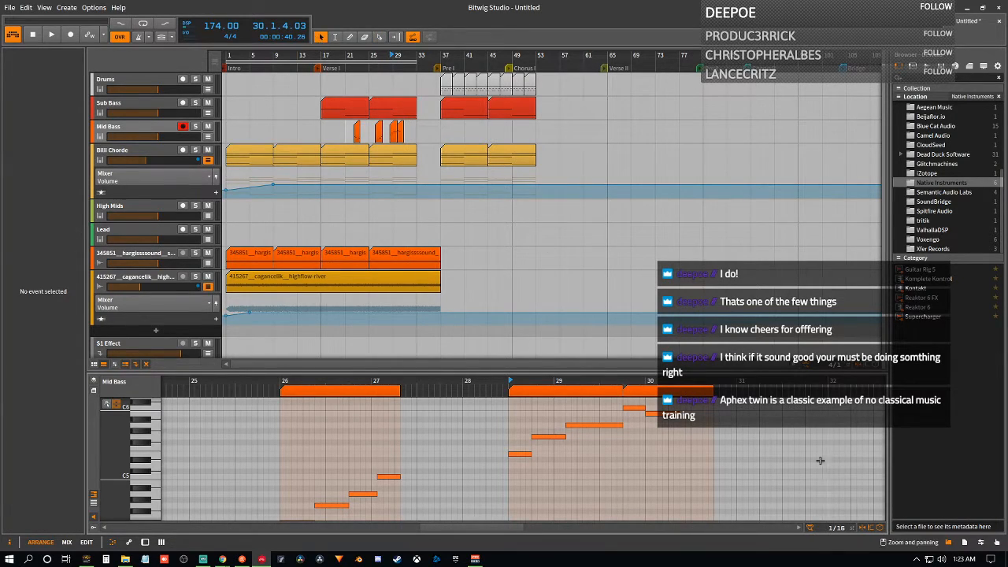
pyautogui.moveTo(669, 393); pyautogui.dragTo(762, 405)
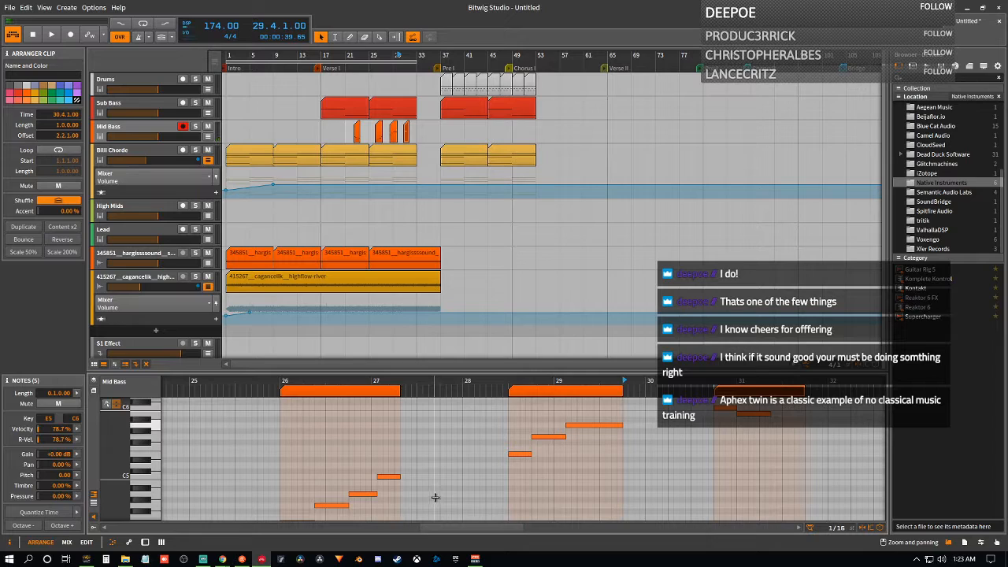
# - Move the closing A5 note of the 30.4.1 clip to 3.1.3 and extend the clip to the note's end
pyautogui.doubleClick(773, 425)
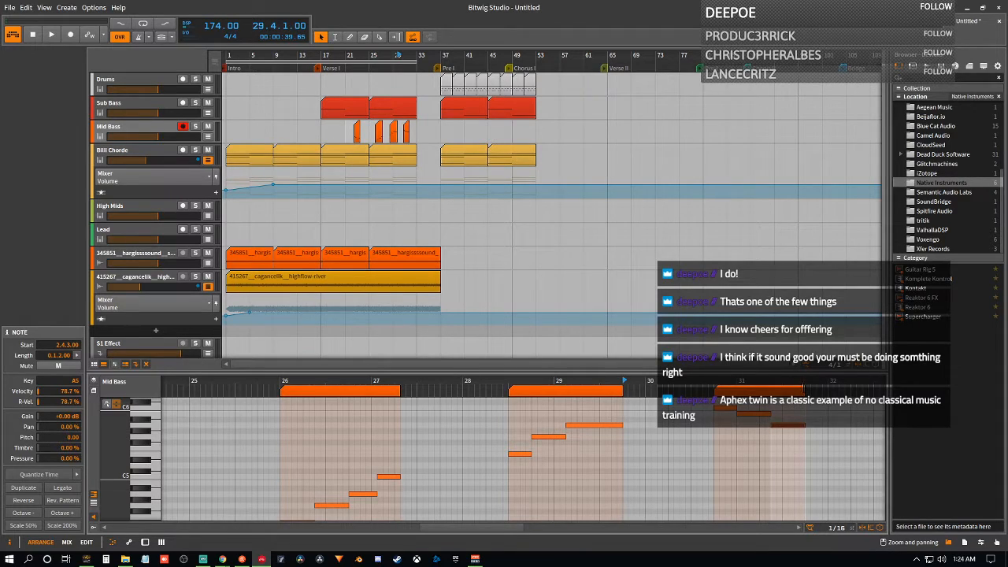
pyautogui.click(804, 389)
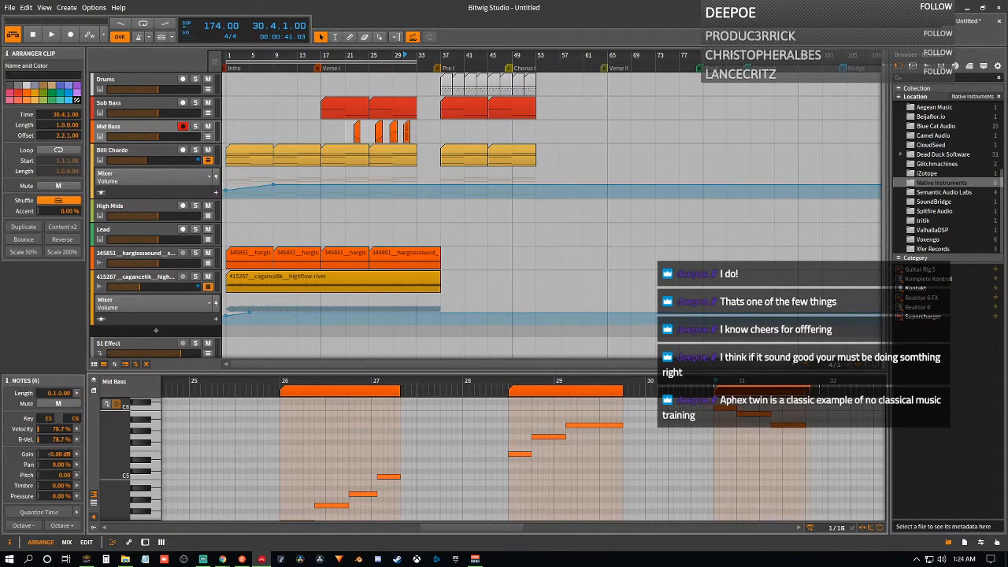
pyautogui.moveTo(787, 429); pyautogui.dragTo(810, 429)
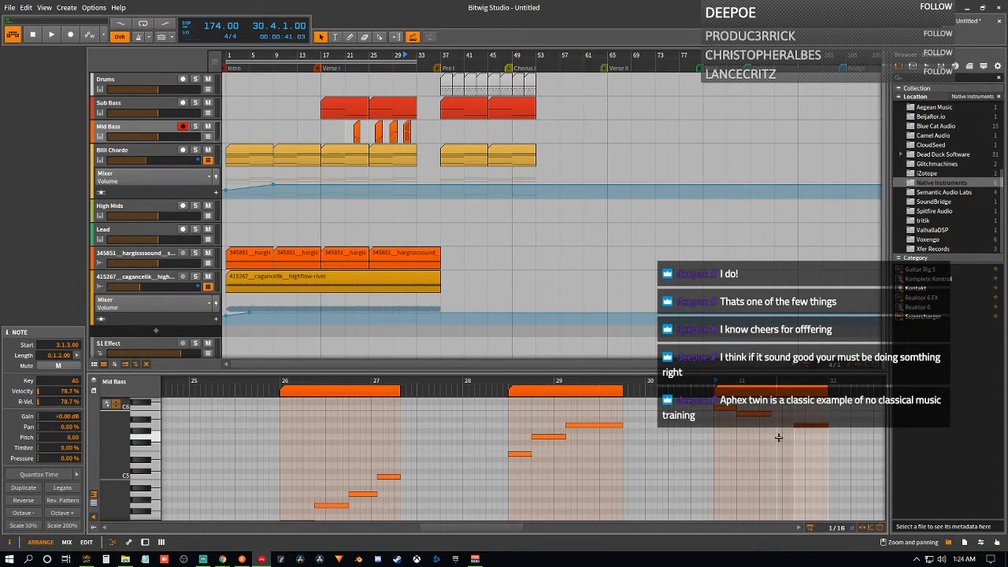
# - Add a G5 note at 2.4.3 with length 0.1.0 before the closing A5 and audition the phrases from bar 17
pyautogui.doubleClick(778, 437)
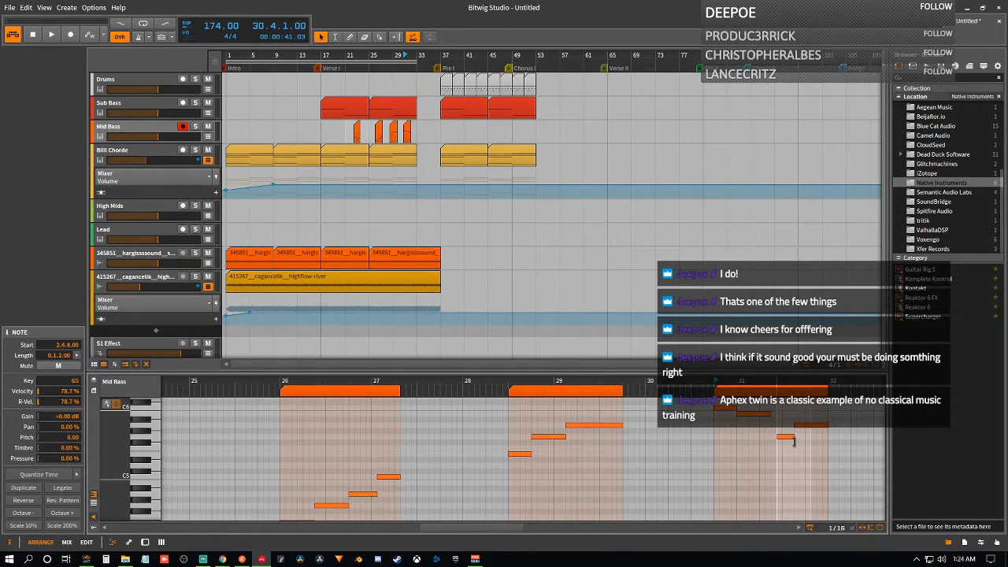
pyautogui.press('space')
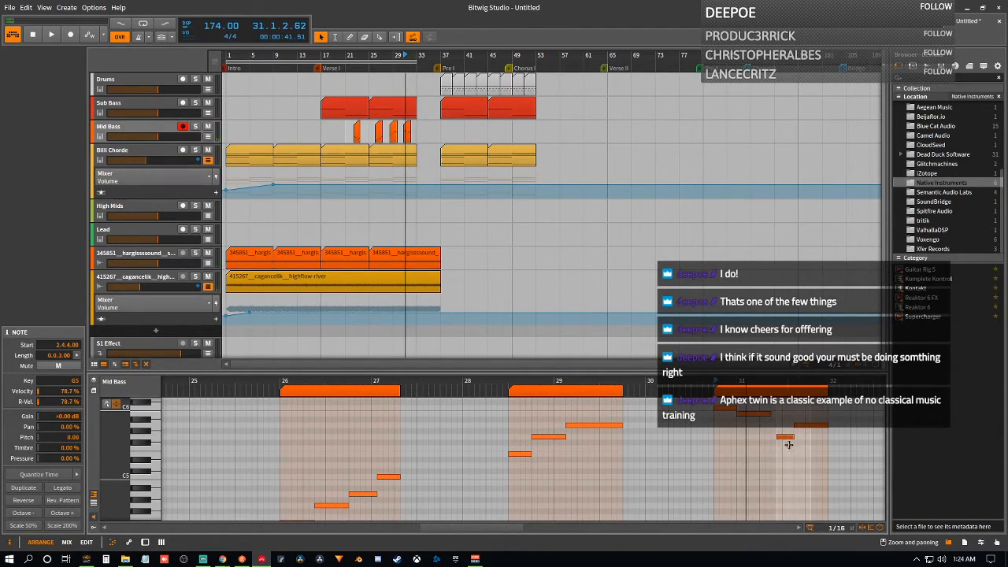
pyautogui.click(783, 439)
pyautogui.moveTo(783, 439); pyautogui.dragTo(776, 438)
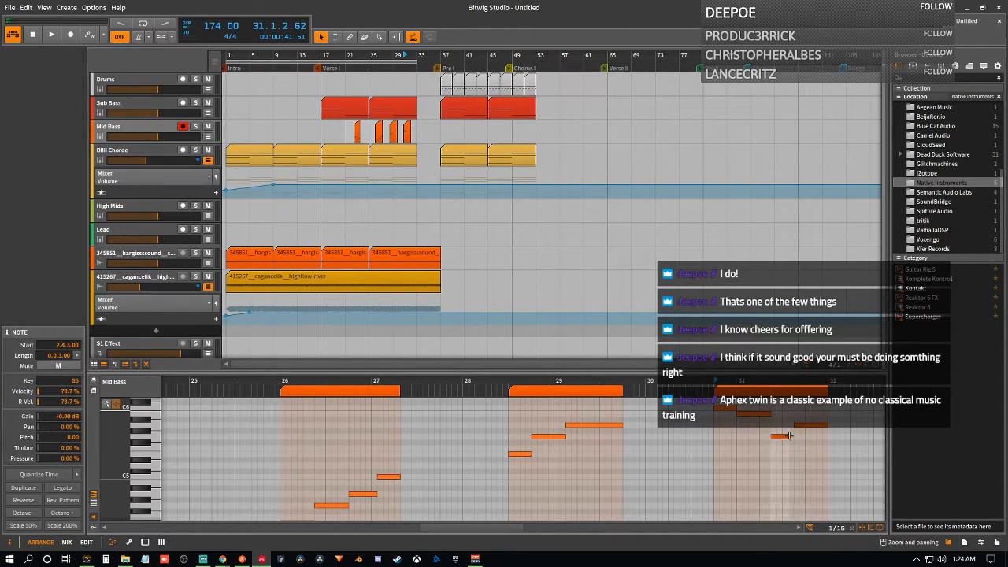
pyautogui.press('space')
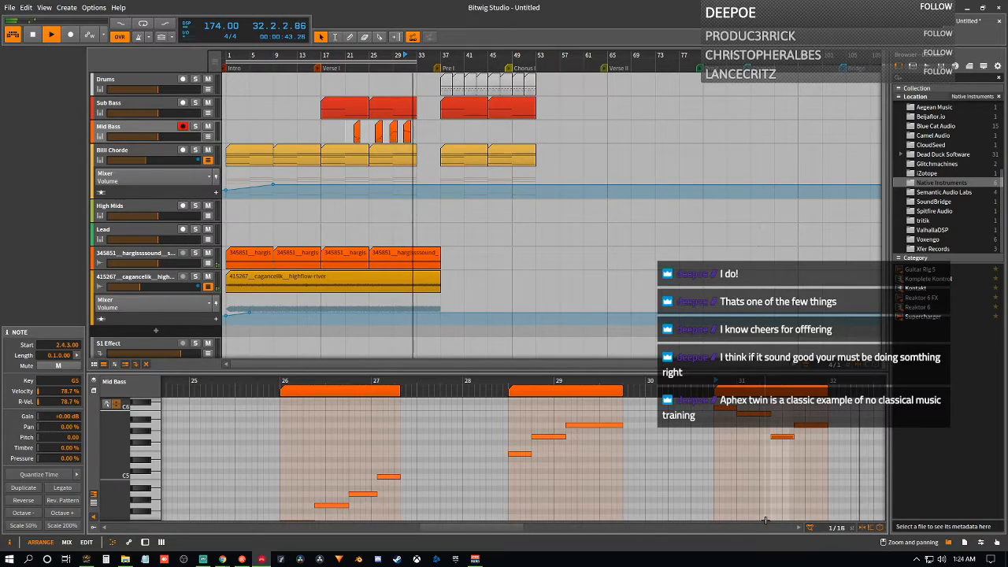
pyautogui.click(326, 52)
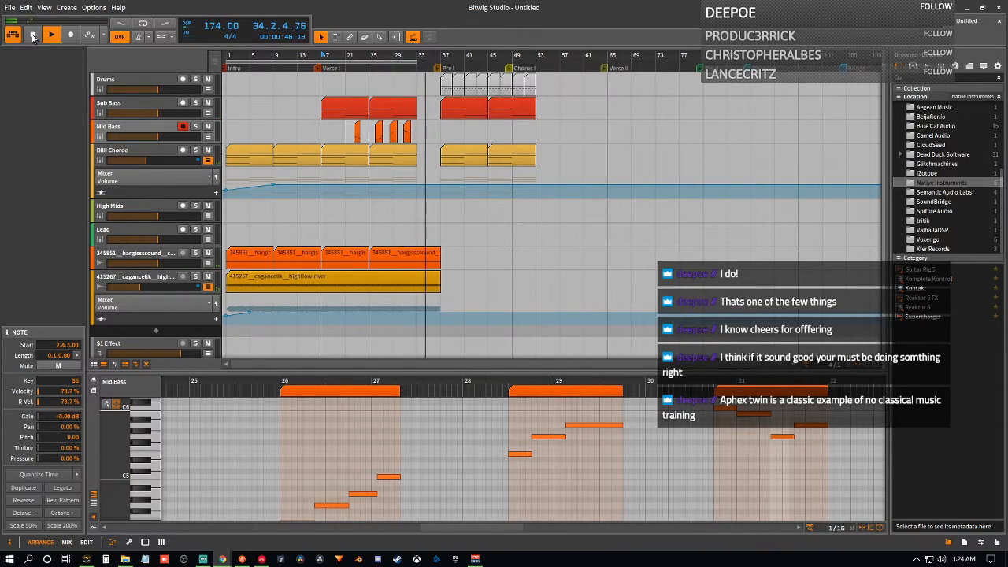
pyautogui.press('space')
# - Start the closing A5 note at 3.2.1 with length 0.1.0, lengthen the G5 note to 0.1.2 and audition the phrases from bar 25
pyautogui.click(804, 427)
pyautogui.moveTo(815, 427); pyautogui.dragTo(815, 426)
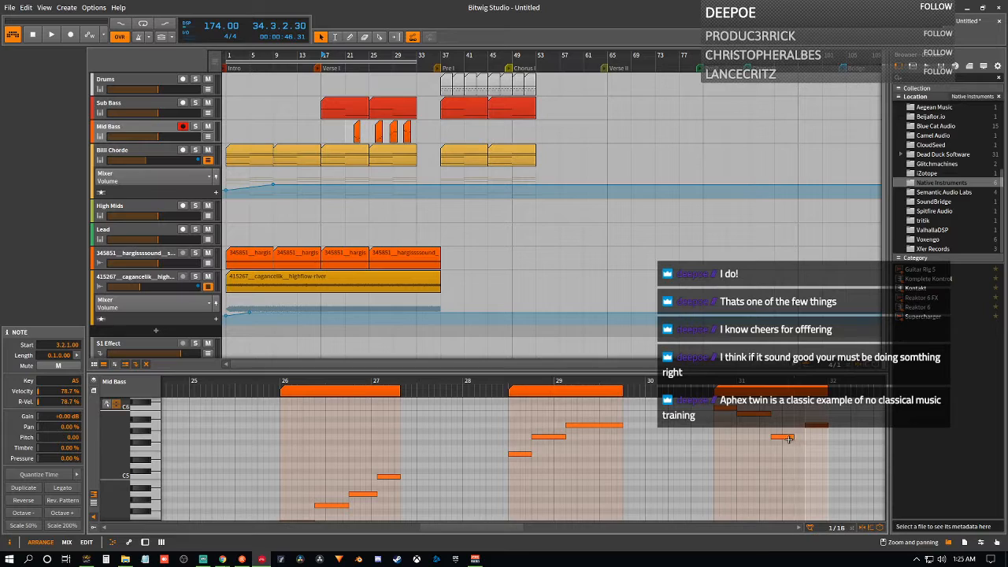
pyautogui.moveTo(791, 436); pyautogui.dragTo(797, 436)
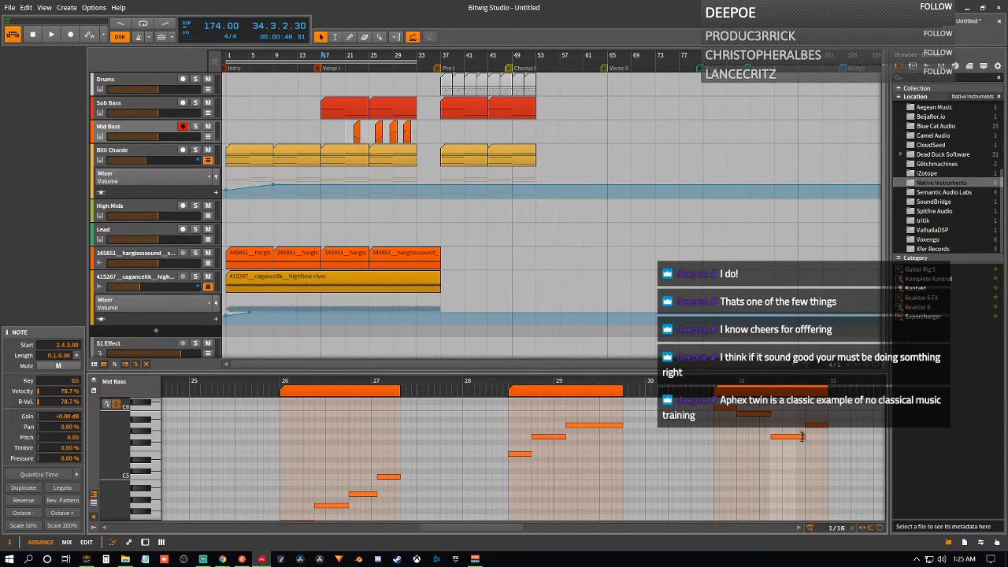
pyautogui.press('space')
pyautogui.press('space')
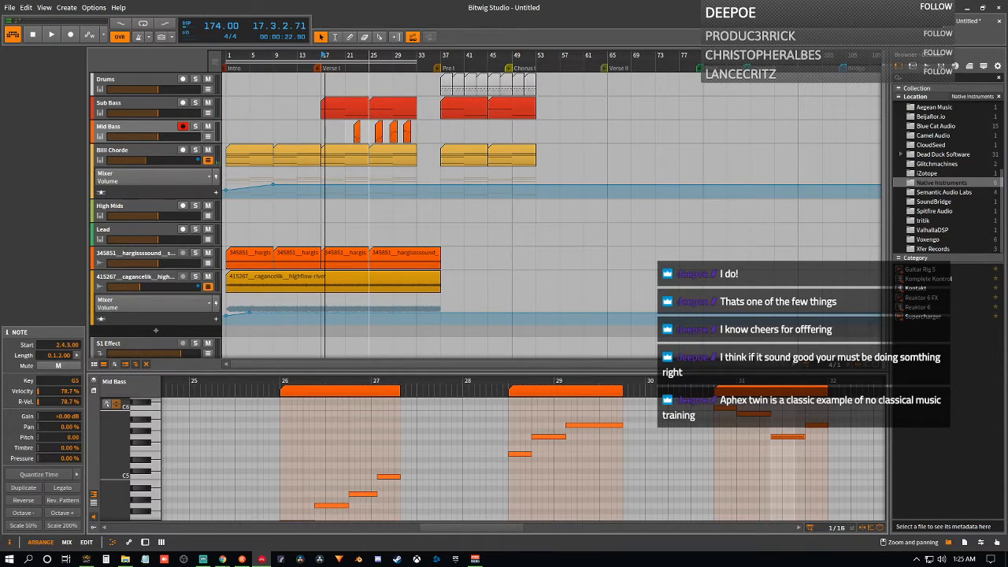
pyautogui.click(370, 55)
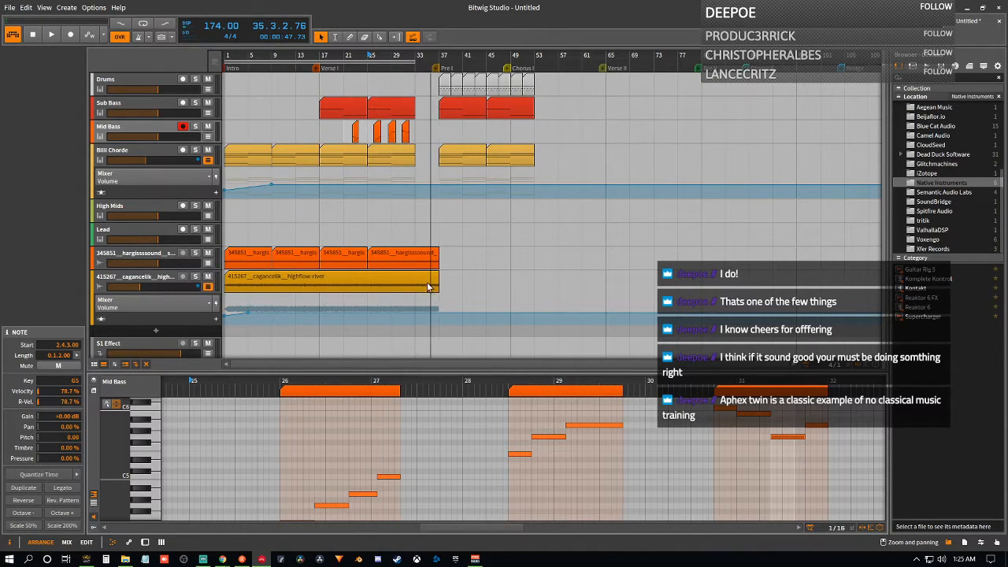
# - Shorten the last spring-birds clip to length 10.0.0 and the highflow-river clip to 34.0.0 so both end at bar 35
pyautogui.scroll(5, 450, 240)
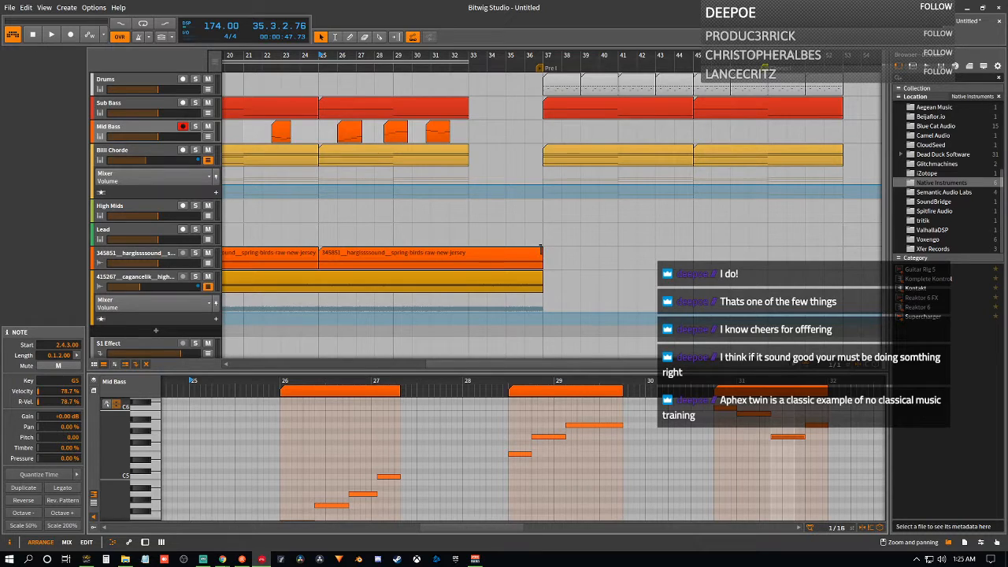
pyautogui.moveTo(542, 250); pyautogui.dragTo(505, 250)
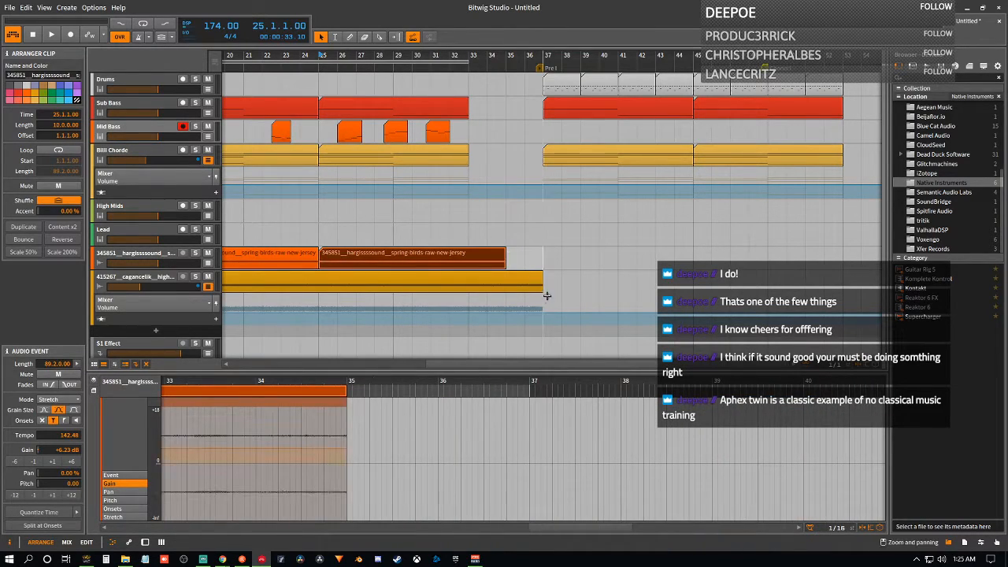
pyautogui.moveTo(542, 281); pyautogui.dragTo(506, 280)
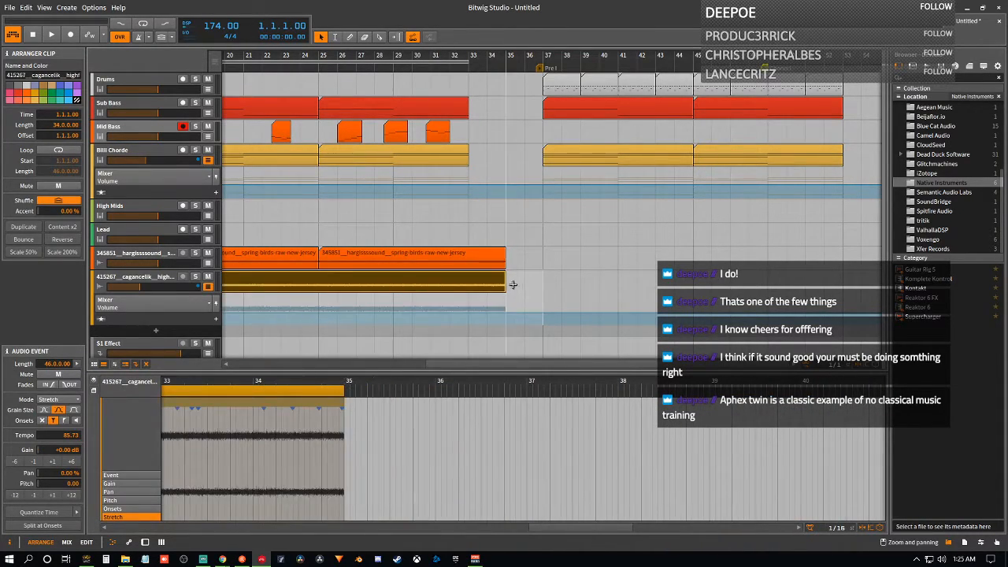
# - Move all Drums, Sub Bass and chord clips from bar 37 to start at 35.1.1 and play the arrangement from bar 17
pyautogui.scroll(-3, 536, 289)
pyautogui.scroll(2, 533, 287)
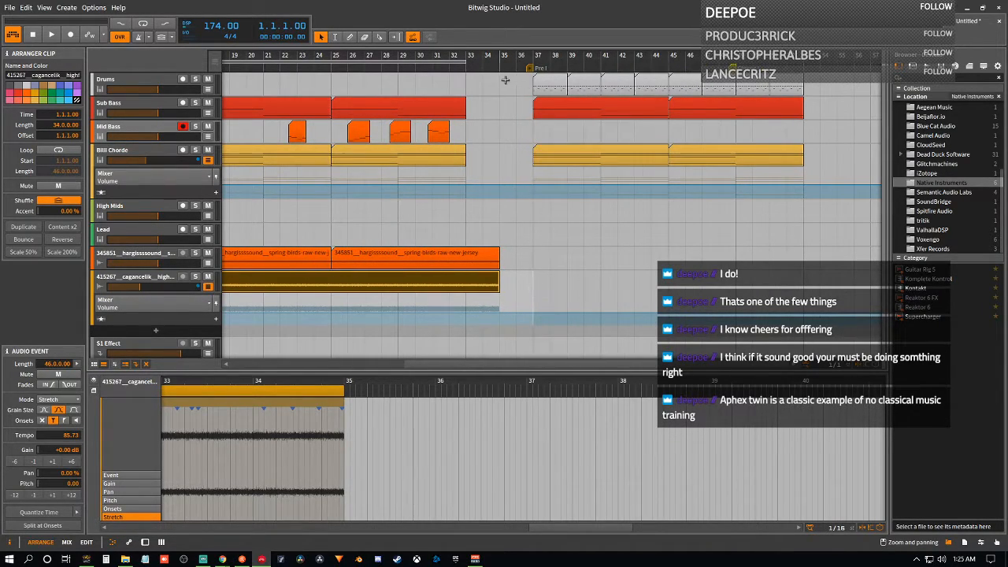
pyautogui.moveTo(817, 234); pyautogui.dragTo(507, 92)
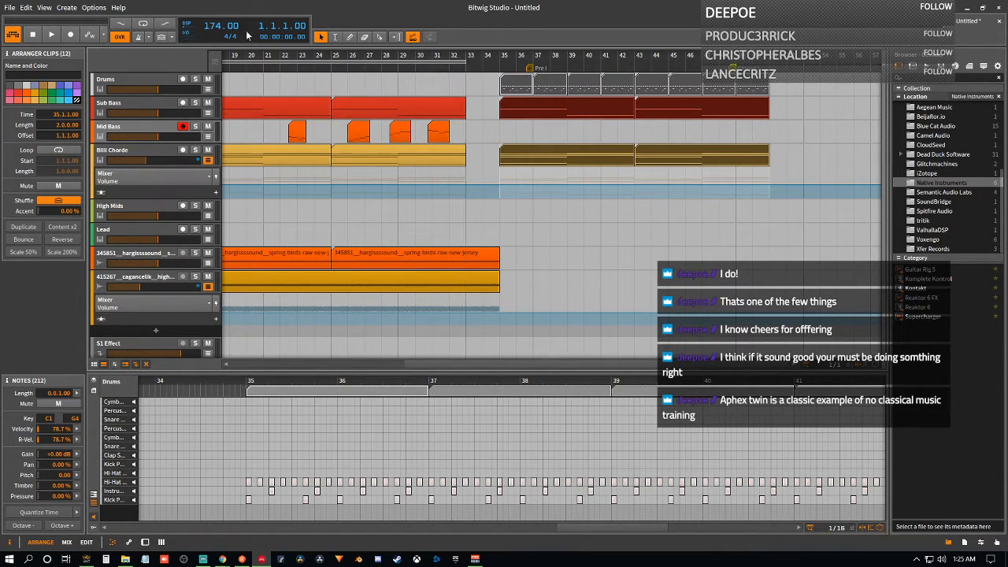
pyautogui.moveTo(423, 93); pyautogui.dragTo(449, 299)
pyautogui.moveTo(409, 364); pyautogui.dragTo(382, 105)
pyautogui.click(270, 54)
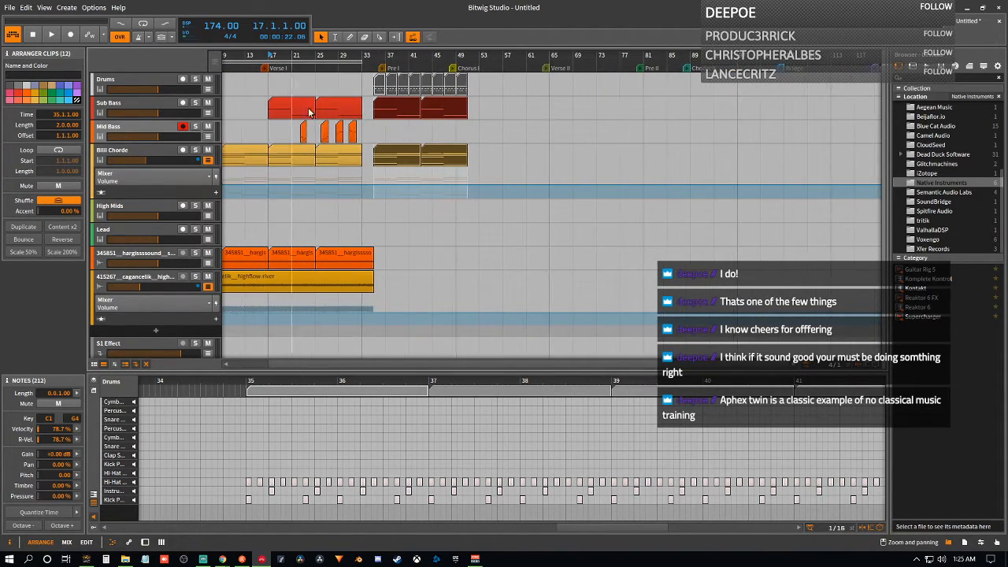
pyautogui.press('space')
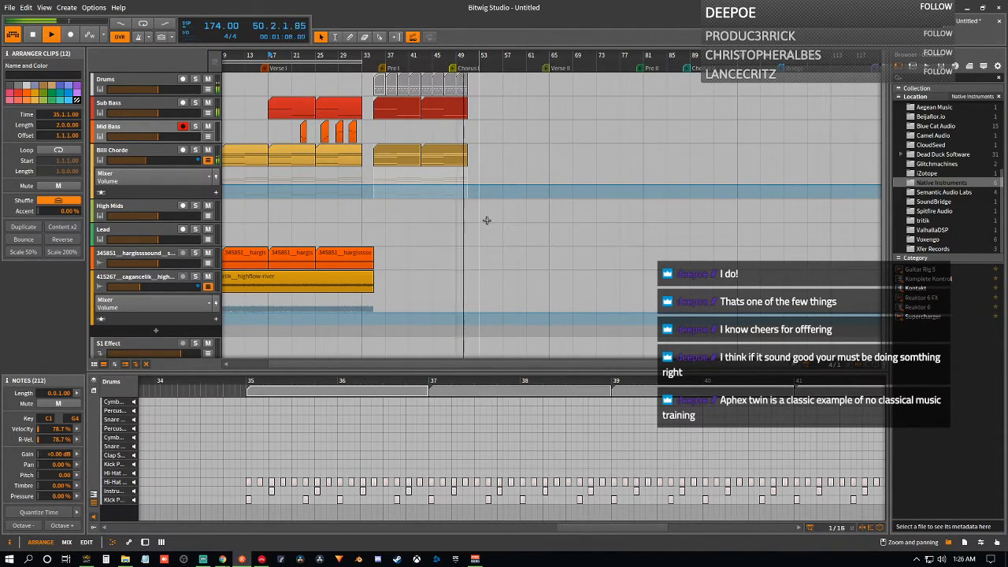
# - Stop playback and move the Pre I cue marker to bar 33 and the Chorus I marker to 35.1.1
pyautogui.scroll(5, 485, 221)
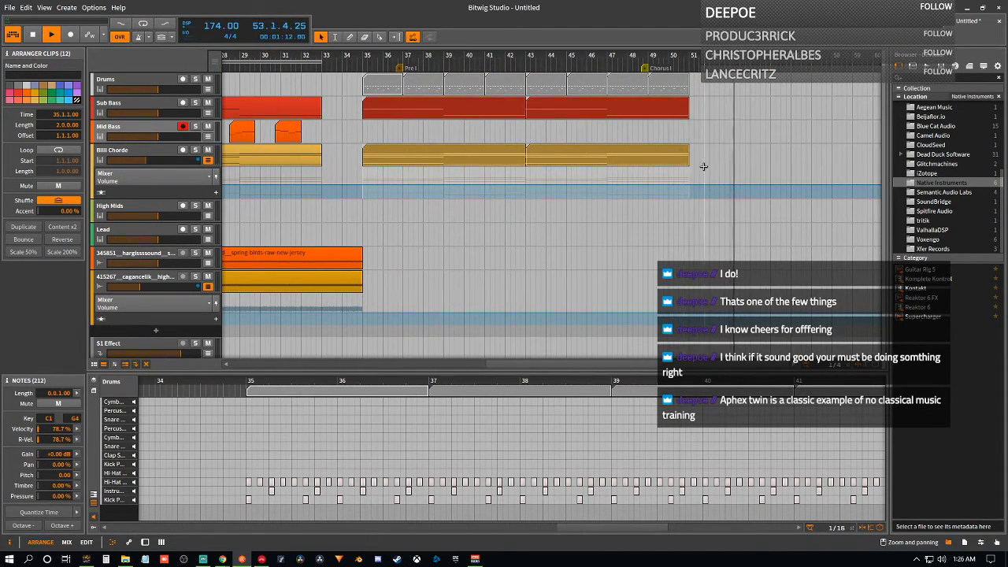
pyautogui.press('space')
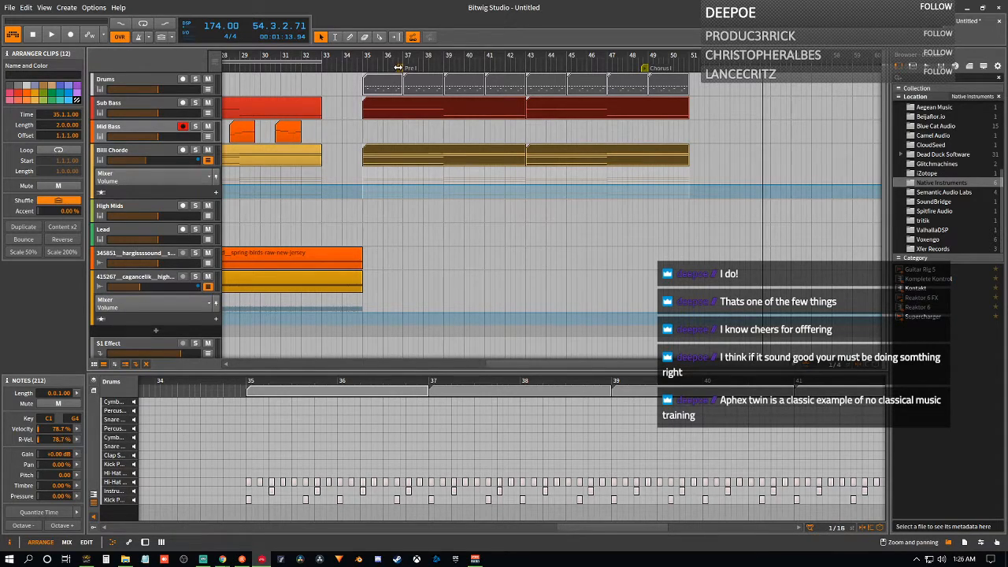
pyautogui.moveTo(399, 68); pyautogui.dragTo(343, 71)
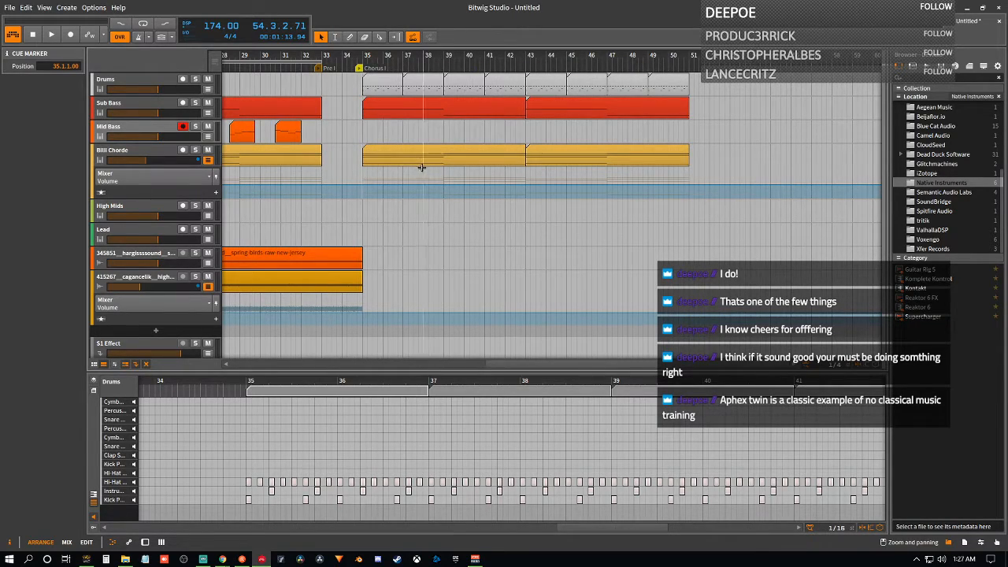
# - Duplicate all Drums, Sub Bass and chord clips between bars 35 and 51 so the copies start at 51.1.1
pyautogui.scroll(-3, 666, 210)
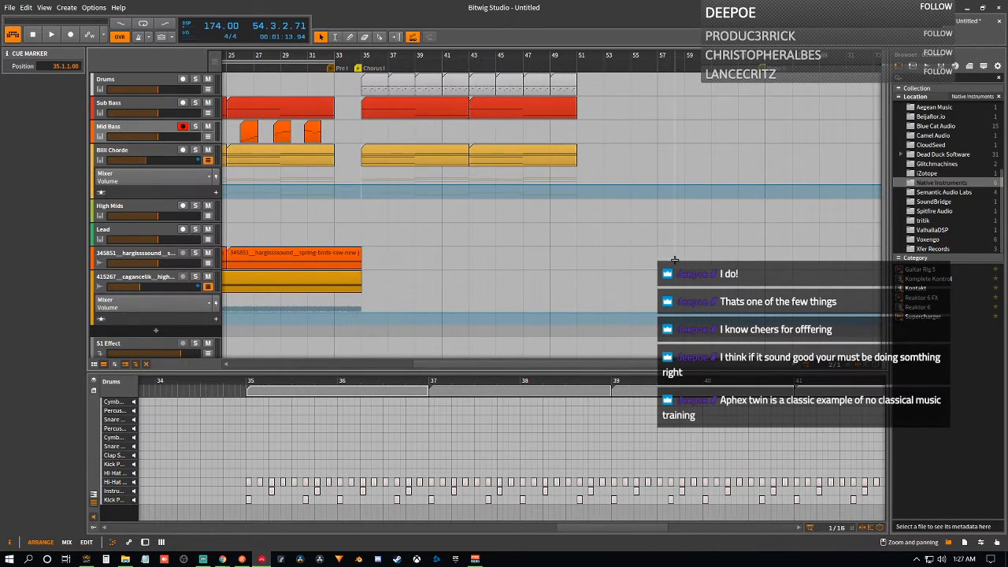
pyautogui.scroll(1, 680, 236)
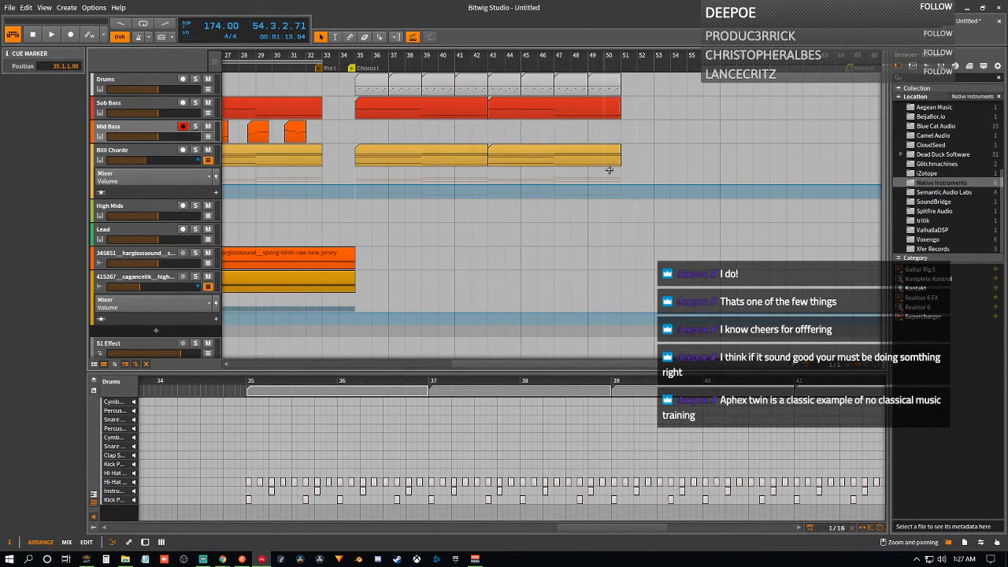
pyautogui.moveTo(622, 174)
pyautogui.mouseDown()
pyautogui.moveTo(492, 83)
pyautogui.moveTo(346, 75)
pyautogui.moveTo(618, 169)
pyautogui.mouseUp()
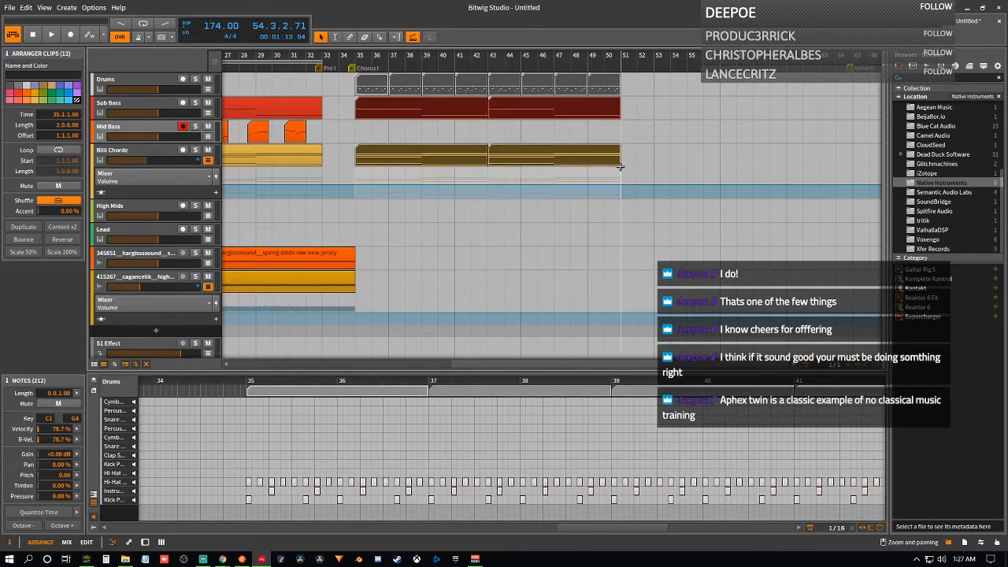
pyautogui.hotkey('ctrl', 'd')
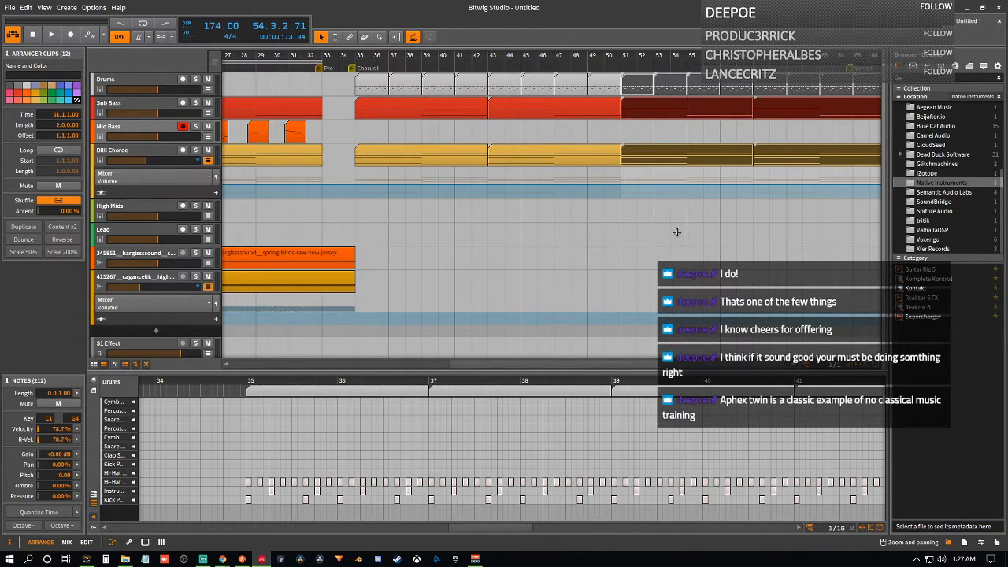
# - Move the Verse II cue marker to 67.1.1, at the end of the duplicated clips
pyautogui.scroll(-2, 580, 367)
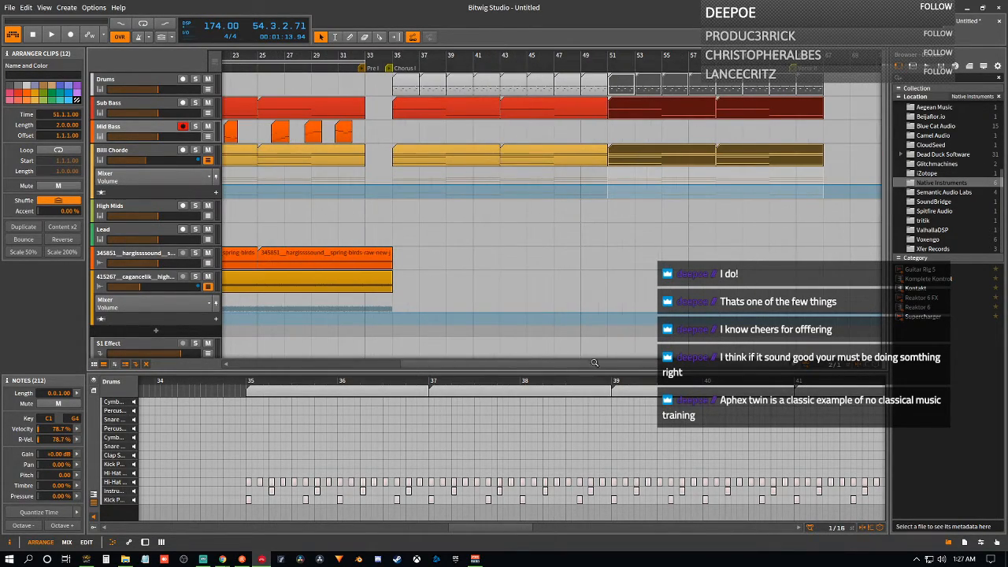
pyautogui.moveTo(607, 366)
pyautogui.mouseDown()
pyautogui.moveTo(432, 350)
pyautogui.moveTo(569, 367)
pyautogui.moveTo(583, 402)
pyautogui.moveTo(622, 378)
pyautogui.mouseUp()
pyautogui.click(450, 79)
pyautogui.click(790, 107)
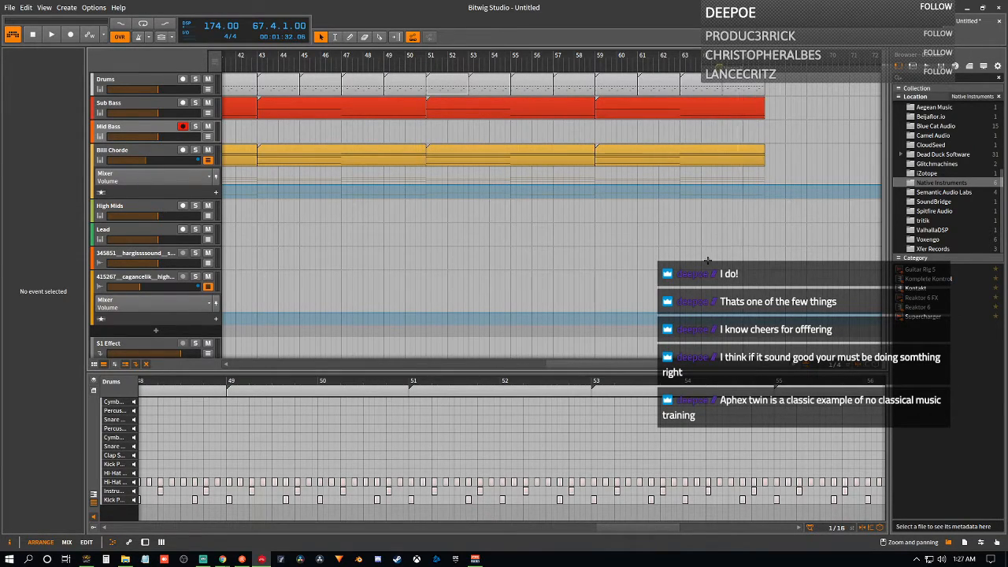
pyautogui.click(722, 65)
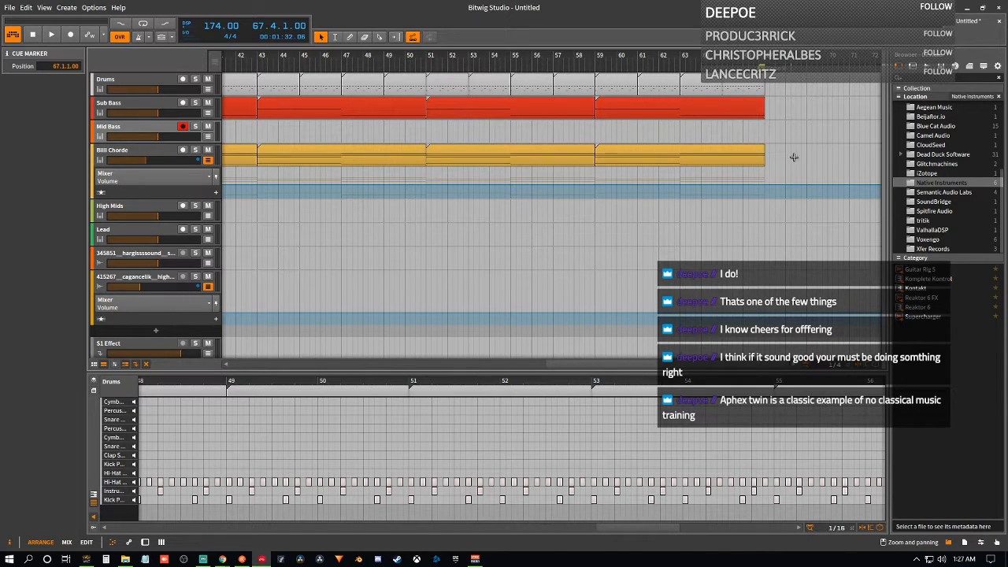
# - Delete the six Drums clips between bars 55 and 67, keeping the clips at bars 51 and 53
pyautogui.click(453, 87)
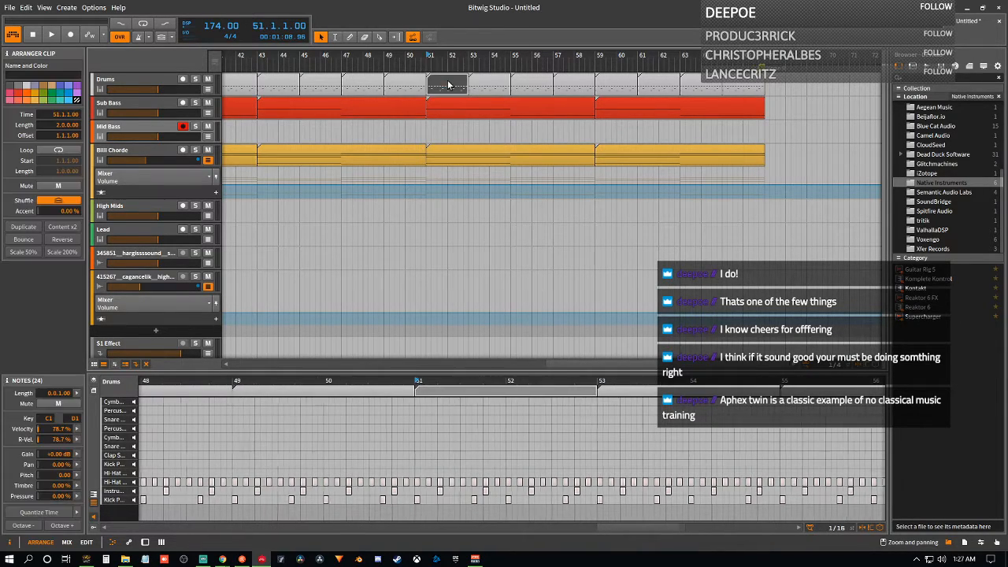
pyautogui.scroll(3, 479, 484)
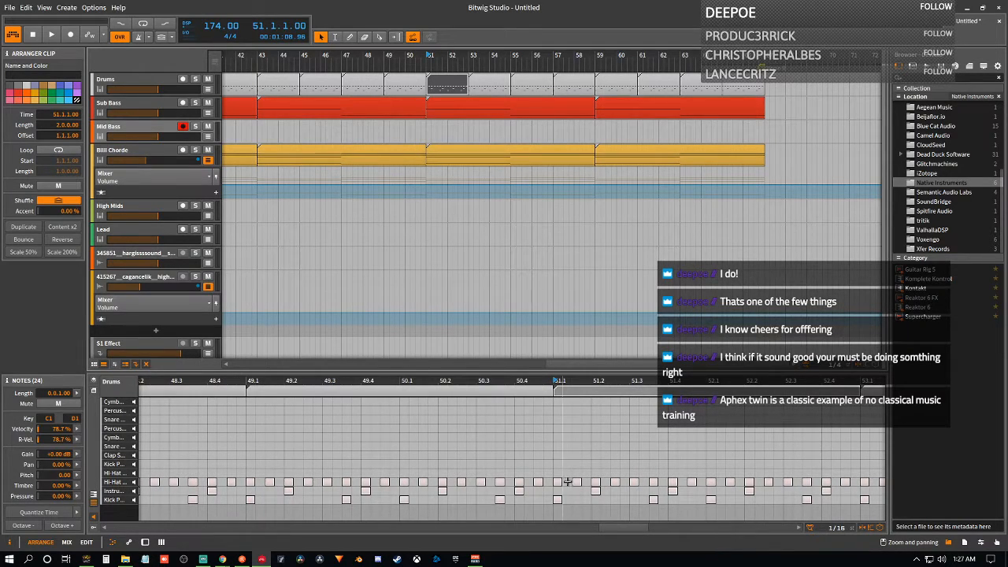
pyautogui.click(579, 481)
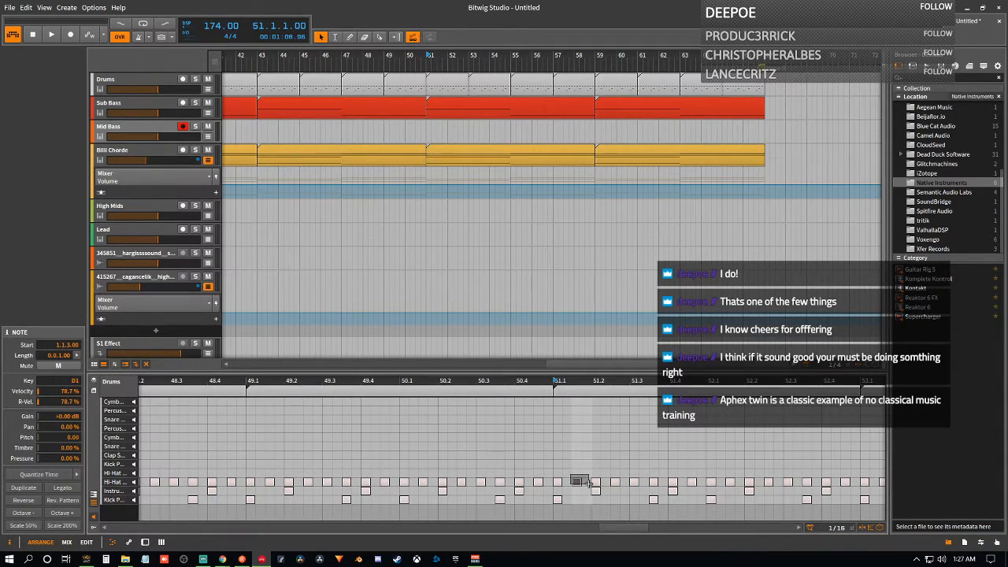
pyautogui.click(488, 87)
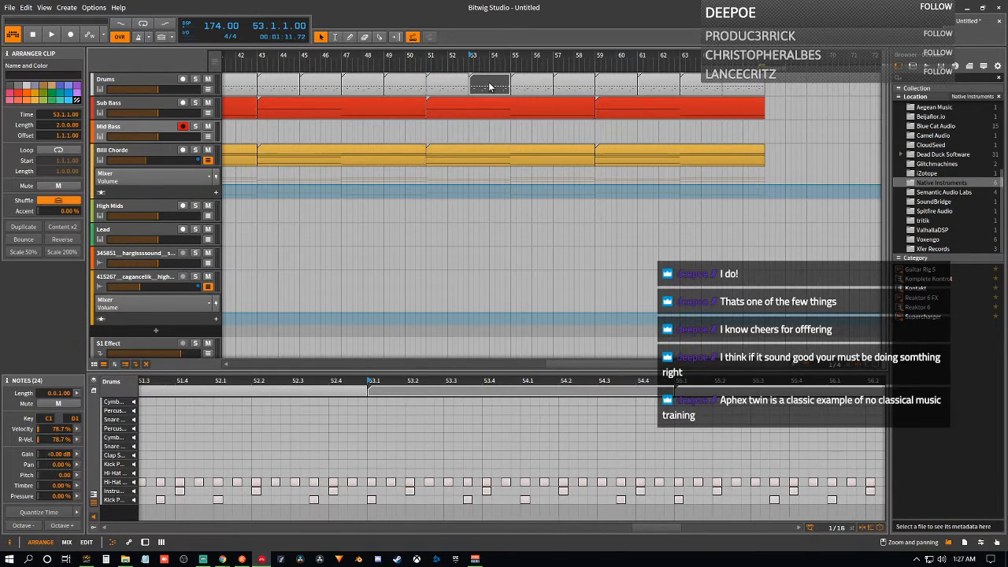
pyautogui.moveTo(774, 90); pyautogui.dragTo(488, 86)
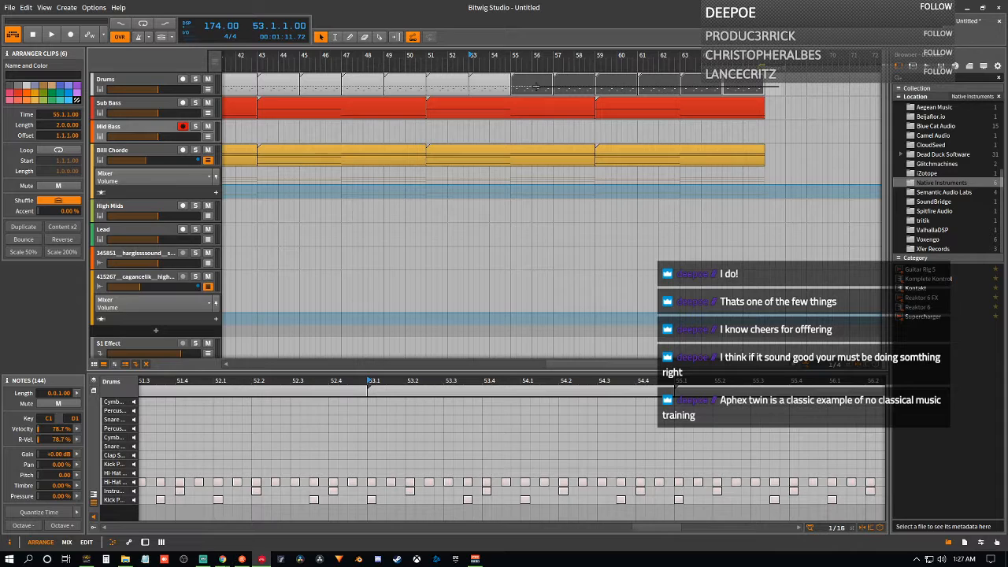
pyautogui.press('Delete')
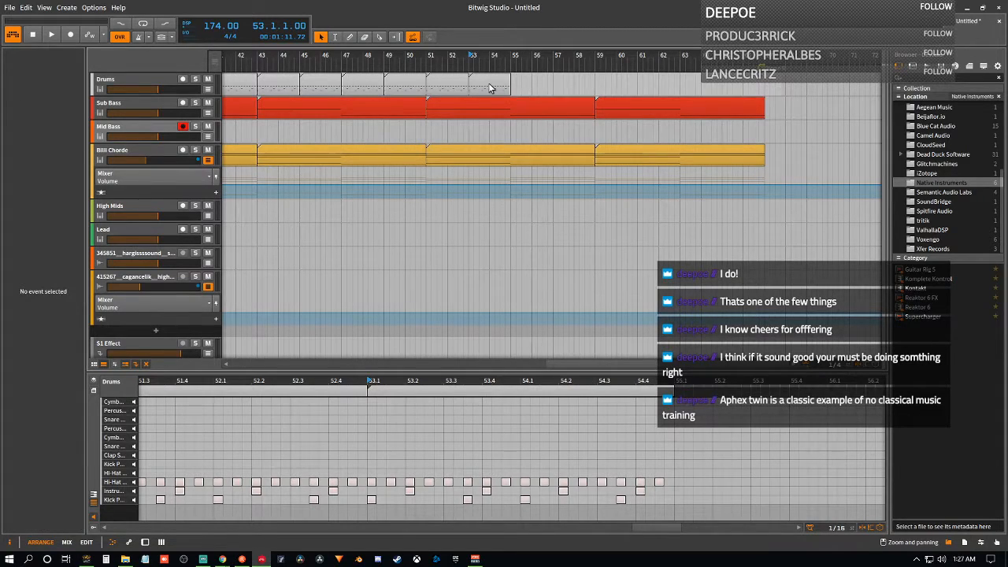
# - In the Drums clip at bar 53, repeat the D1 hi-hat note every sixteenth from beat 1.2 onward with length 0.0.1
pyautogui.click(488, 88)
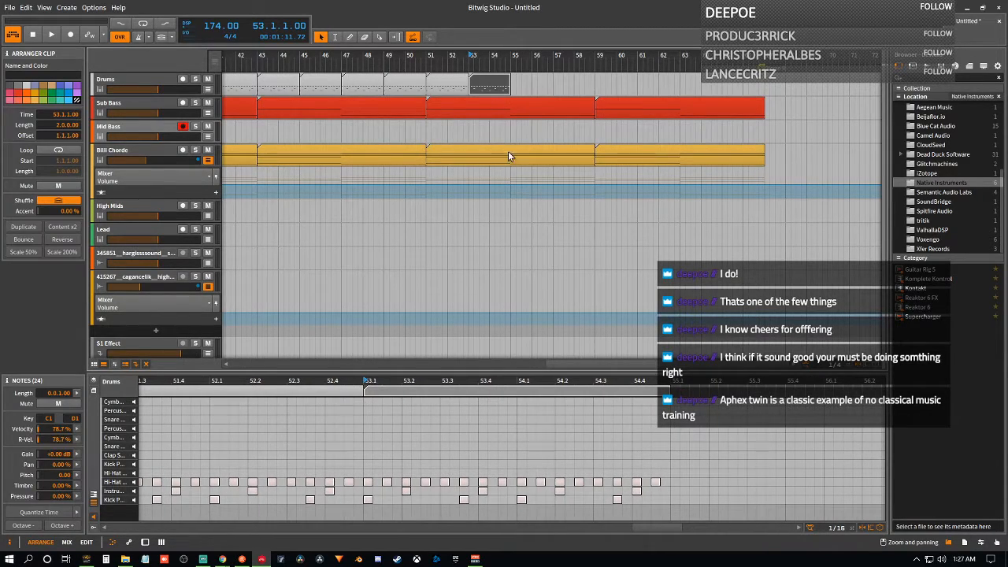
pyautogui.click(412, 482)
pyautogui.moveTo(410, 479); pyautogui.dragTo(426, 485)
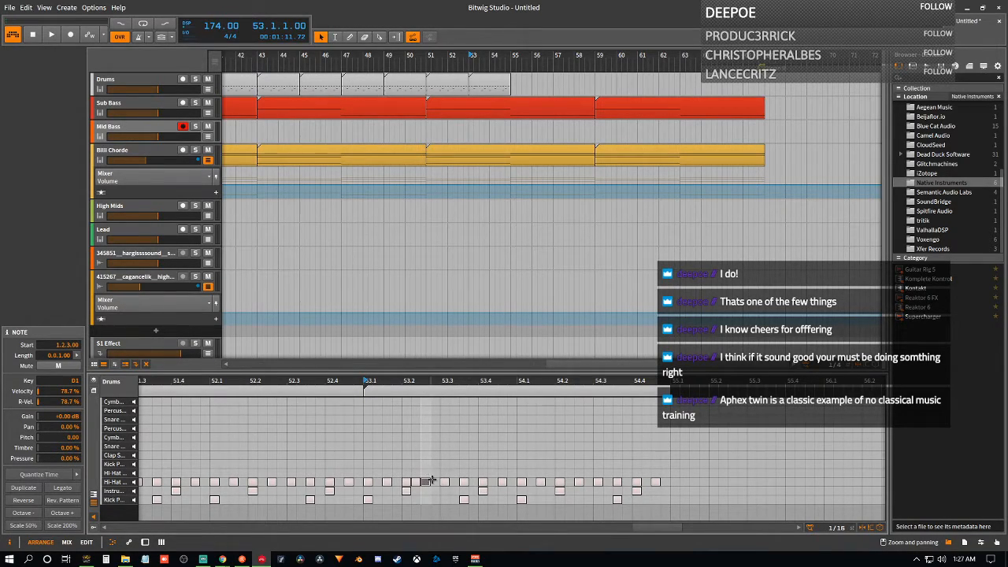
pyautogui.press('Right')
pyautogui.hotkey('ctrl', 'd')
pyautogui.hotkey('ctrl', 'd')
pyautogui.hotkey('ctrl', 'd')
pyautogui.hotkey('ctrl', 'd')
pyautogui.hotkey('ctrl', 'd')
pyautogui.hotkey('ctrl', 'd')
pyautogui.hotkey('ctrl', 'd')
pyautogui.hotkey('ctrl', 'd')
pyautogui.hotkey('ctrl', 'd')
pyautogui.hotkey('ctrl', 'd')
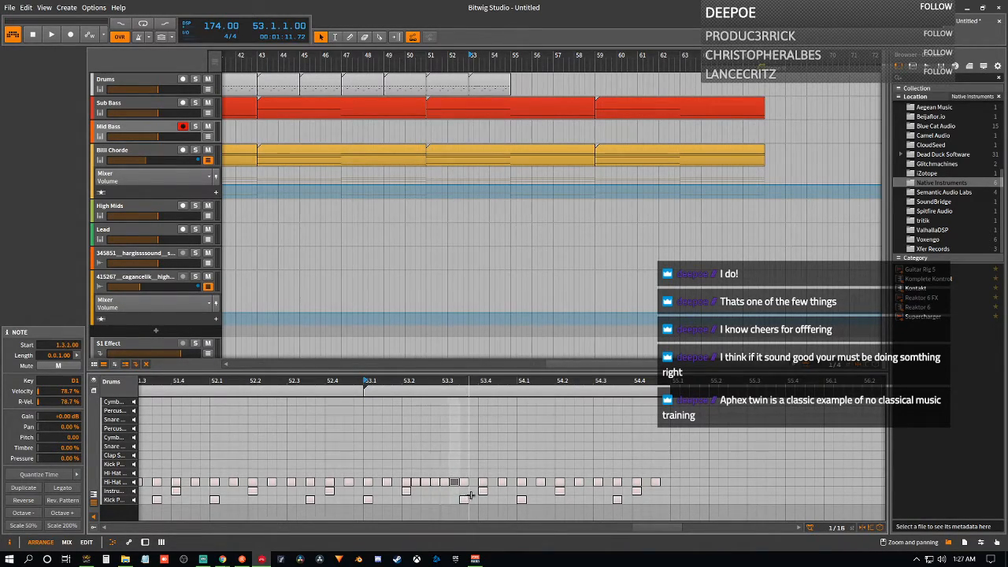
# - Repeat the D1 hi-hat note in sixteenth steps up to position 2.4.3 of the Drums clip at bar 53
pyautogui.hotkey('ctrl', 'd')
pyautogui.hotkey('ctrl', 'd')
pyautogui.hotkey('ctrl', 'd')
pyautogui.hotkey('ctrl', 'd')
pyautogui.hotkey('ctrl', 'd')
pyautogui.hotkey('ctrl', 'd')
pyautogui.hotkey('ctrl', 'd')
pyautogui.hotkey('ctrl', 'd')
pyautogui.hotkey('ctrl', 'd')
pyautogui.hotkey('ctrl', 'd')
pyautogui.hotkey('ctrl', 'd')
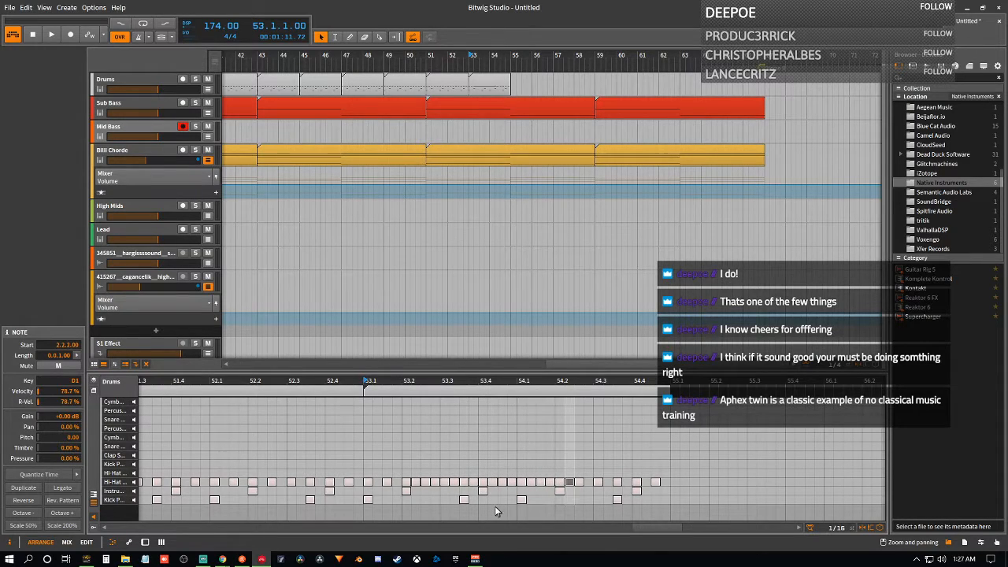
pyautogui.hotkey('ctrl', 'd')
pyautogui.hotkey('ctrl', 'd')
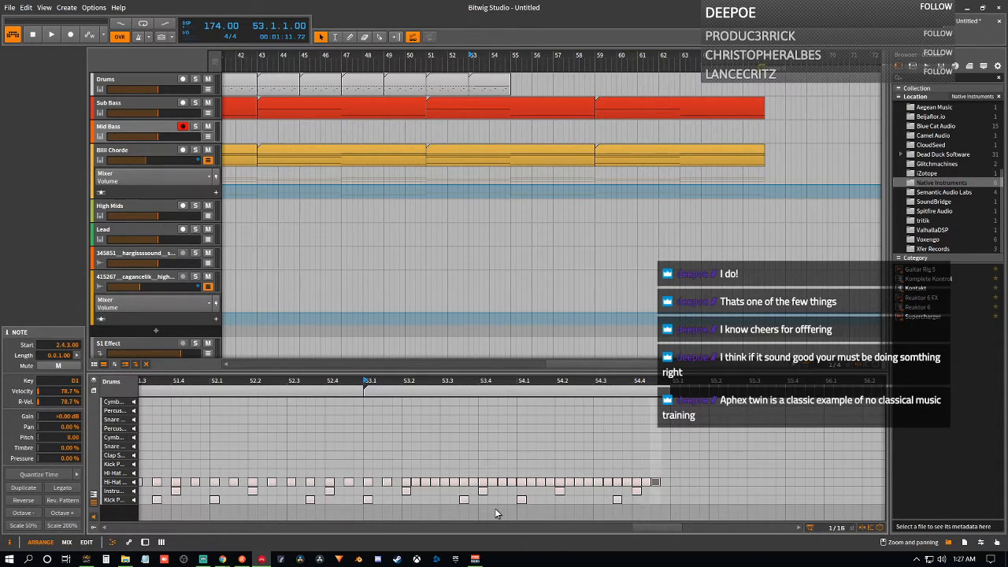
# - Duplicate the two-bar Drums clip at bar 53 repeatedly until the copies reach bar 67
pyautogui.click(492, 82)
pyautogui.hotkey('ctrl', 'd')
pyautogui.hotkey('ctrl', 'd')
pyautogui.hotkey('ctrl', 'd')
pyautogui.hotkey('ctrl', 'd')
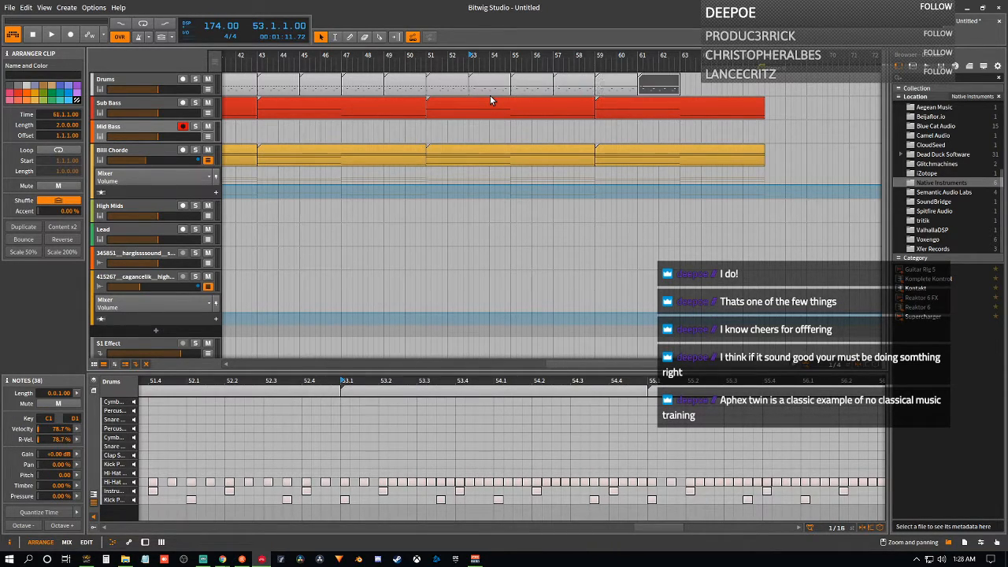
pyautogui.hotkey('ctrl', 'd')
pyautogui.hotkey('ctrl', 'd')
# - Play back from bar 51 and add D1 hi-hat notes at 1.1.2 and 1.1.4 in the Drums clip at bar 53
pyautogui.click(426, 62)
pyautogui.press('space')
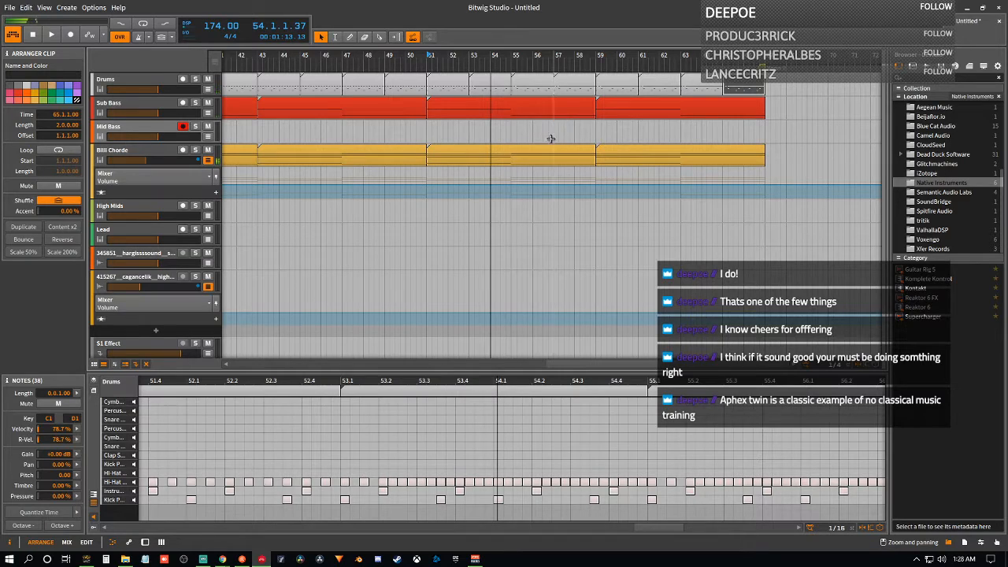
pyautogui.click(494, 85)
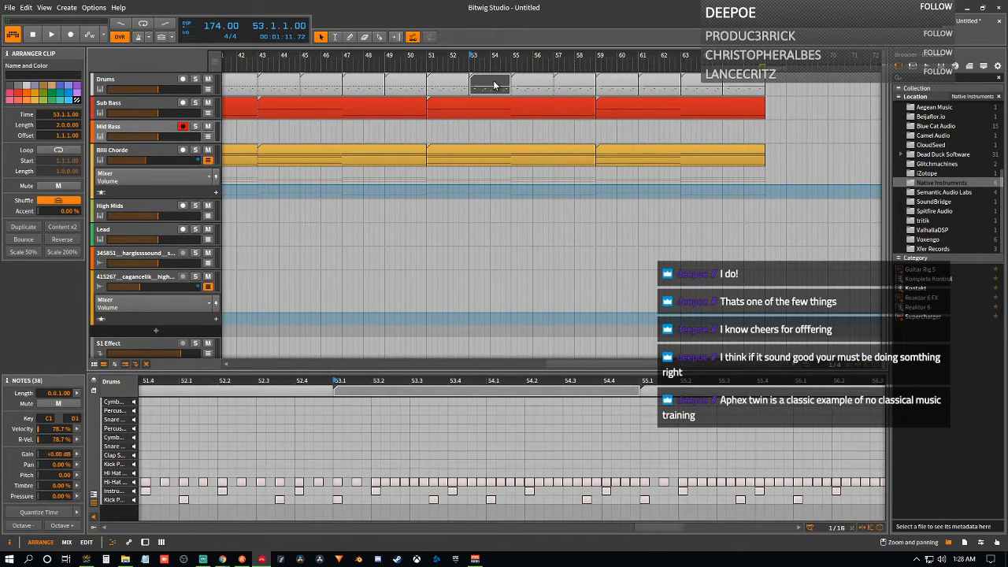
pyautogui.click(345, 482)
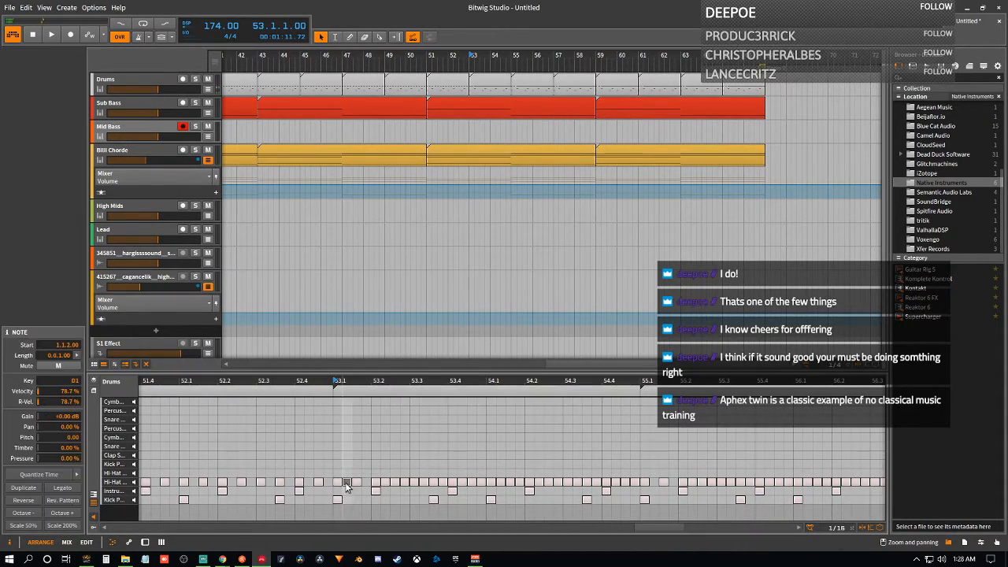
pyautogui.moveTo(363, 482); pyautogui.dragTo(367, 482)
pyautogui.scroll(-3, 386, 514)
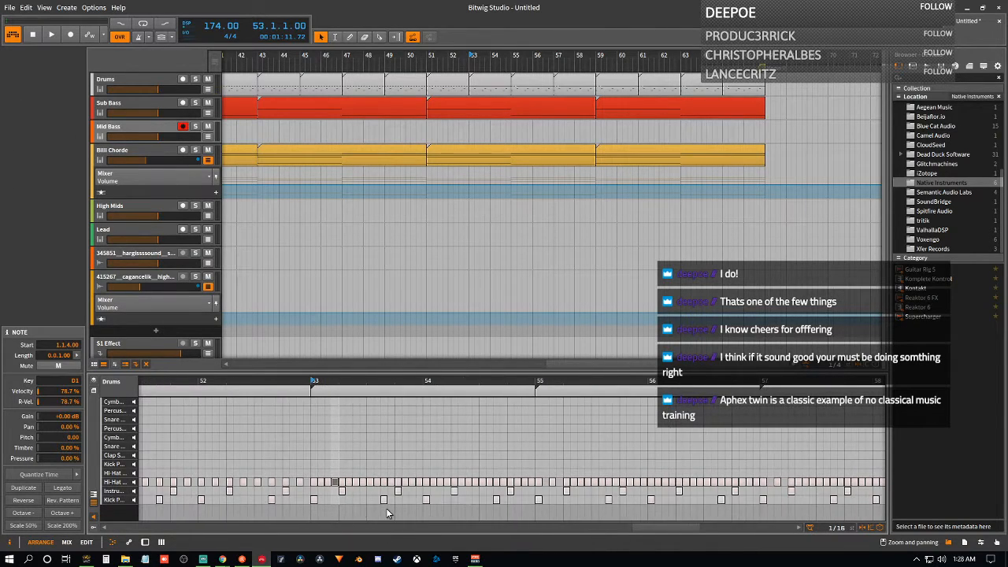
# - Replace the Drums clip at bar 51 with a copy of the clip at bar 53
pyautogui.moveTo(642, 532); pyautogui.dragTo(563, 532)
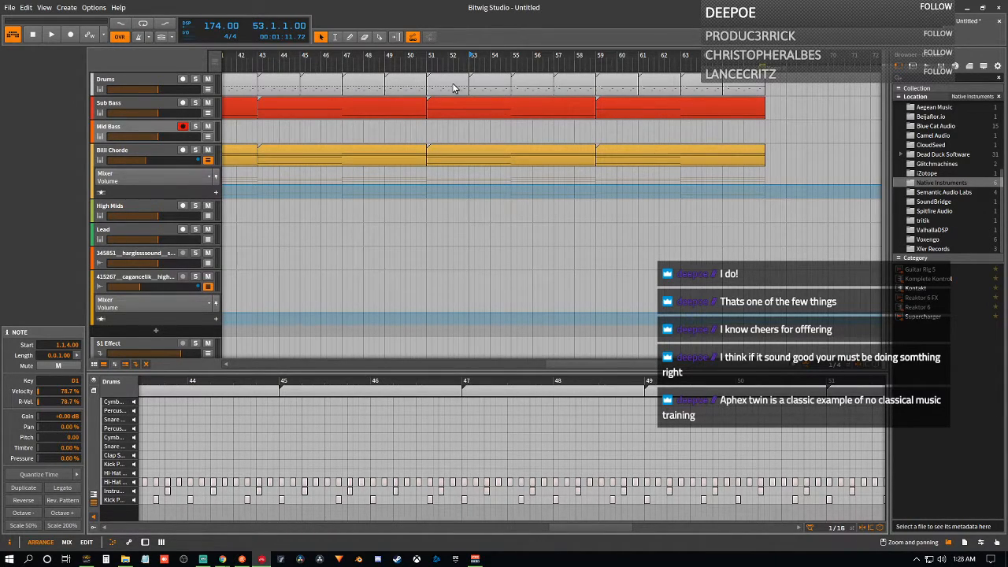
pyautogui.click(453, 88)
pyautogui.click(462, 95)
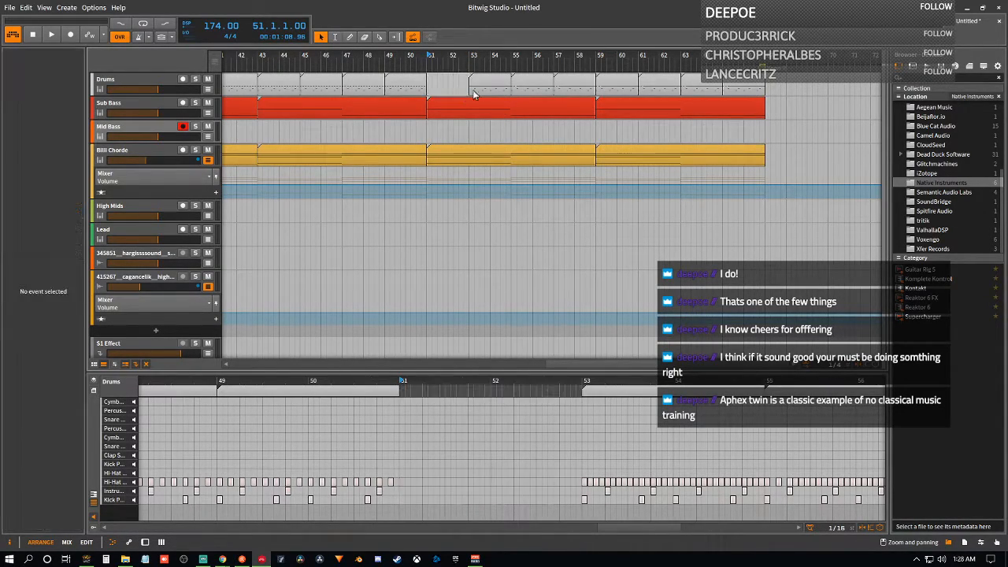
pyautogui.click(481, 93)
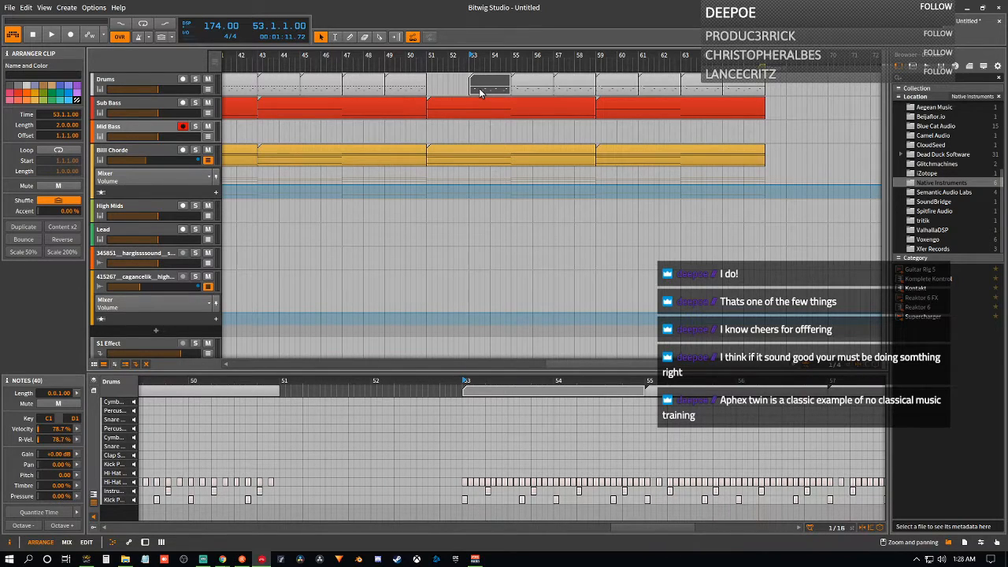
pyautogui.click(441, 93)
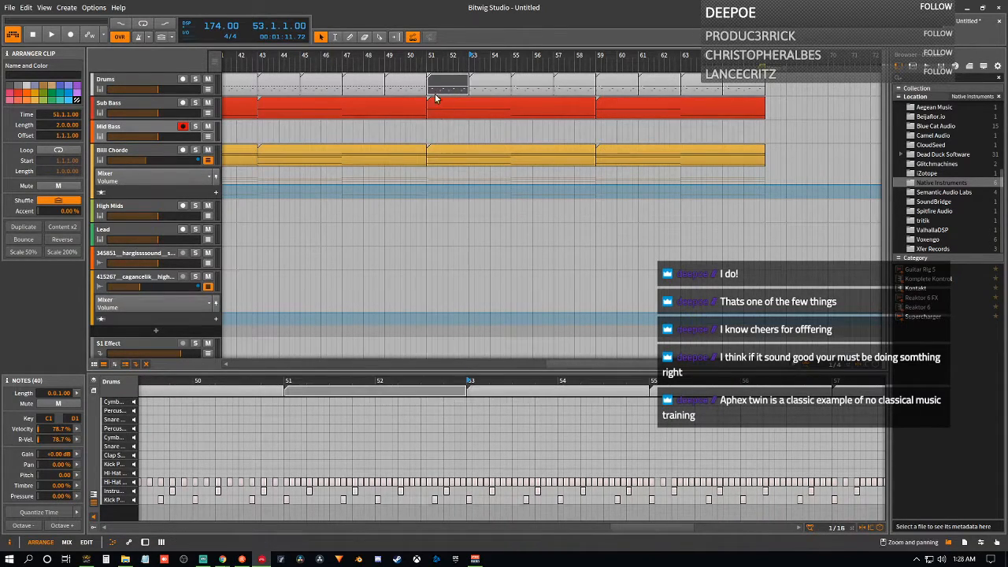
# - Play the arrangement from bar 31 to hear the transition into Chorus I
pyautogui.moveTo(610, 364); pyautogui.dragTo(527, 382)
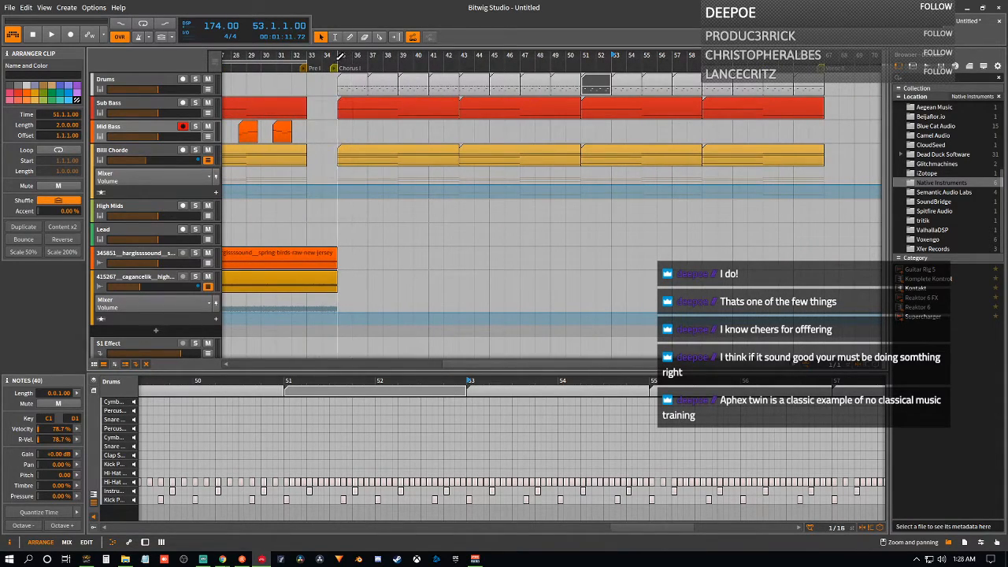
pyautogui.click(277, 55)
pyautogui.press('space')
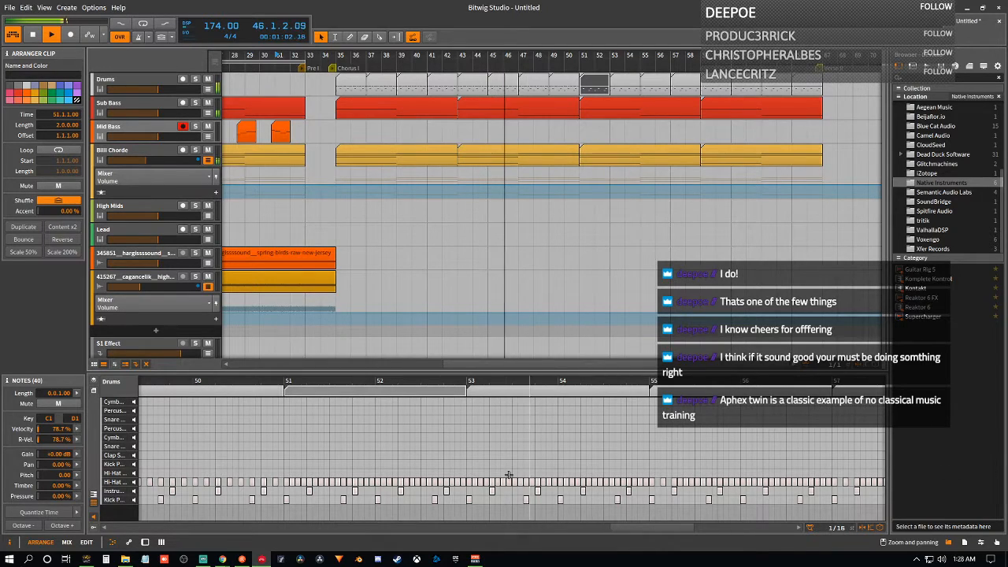
pyautogui.moveTo(641, 528); pyautogui.dragTo(611, 528)
pyautogui.moveTo(630, 459); pyautogui.dragTo(564, 458)
pyautogui.moveTo(551, 236); pyautogui.dragTo(565, 205)
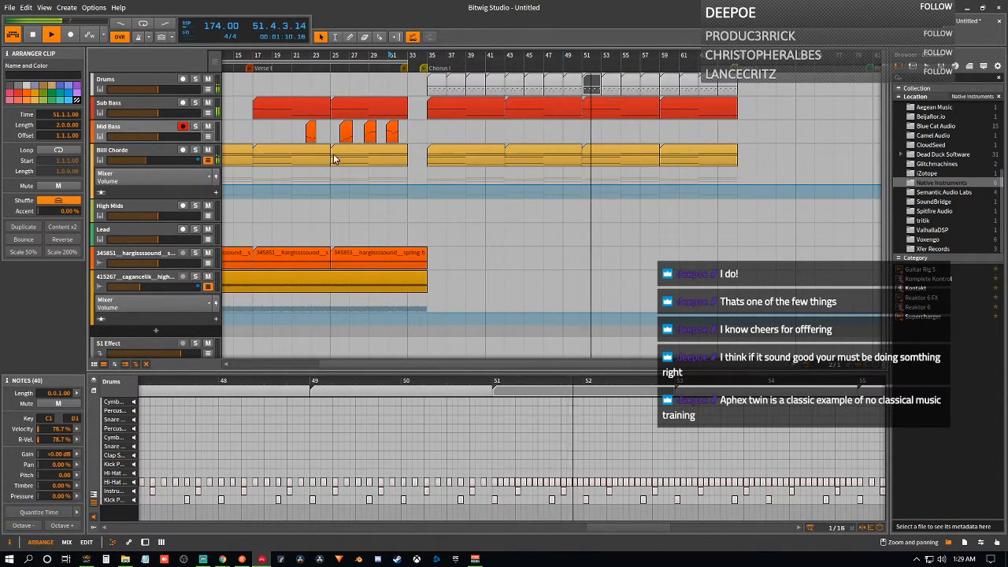
# - Copy the four Mid Bass clips from Verse I into Chorus I and position the group to start at bar 57
pyautogui.moveTo(301, 123); pyautogui.dragTo(395, 144)
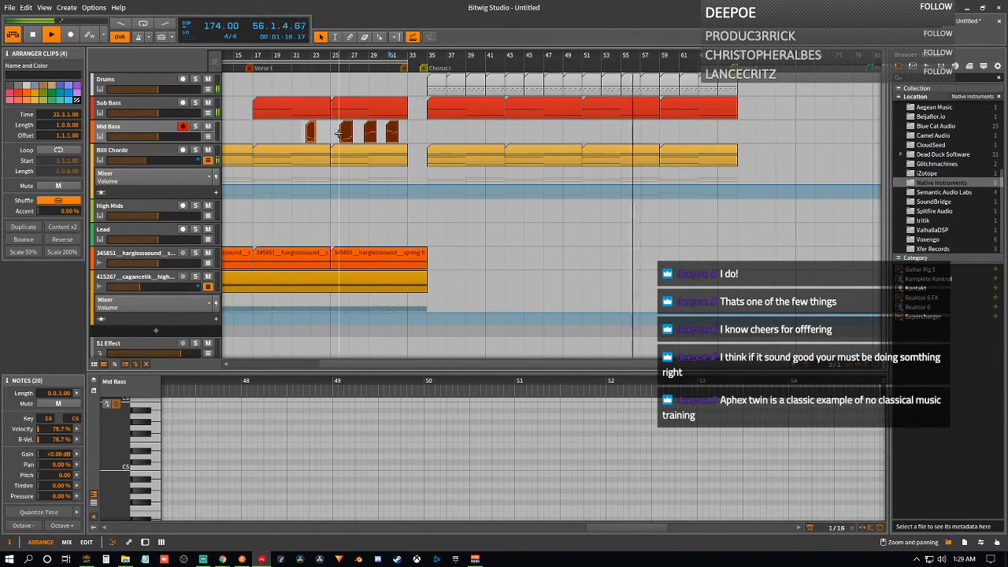
pyautogui.moveTo(310, 136); pyautogui.dragTo(606, 135)
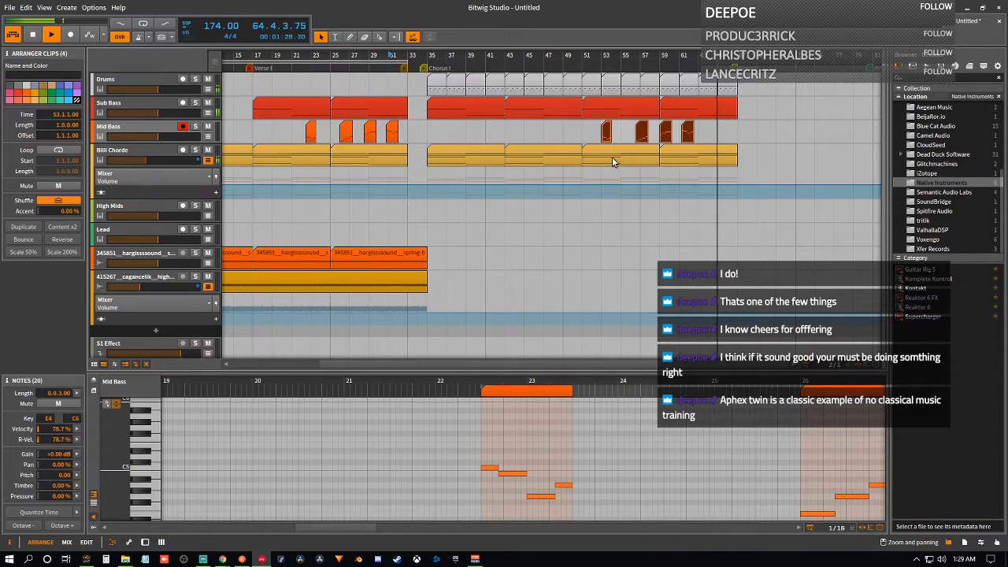
pyautogui.moveTo(605, 130); pyautogui.dragTo(643, 135)
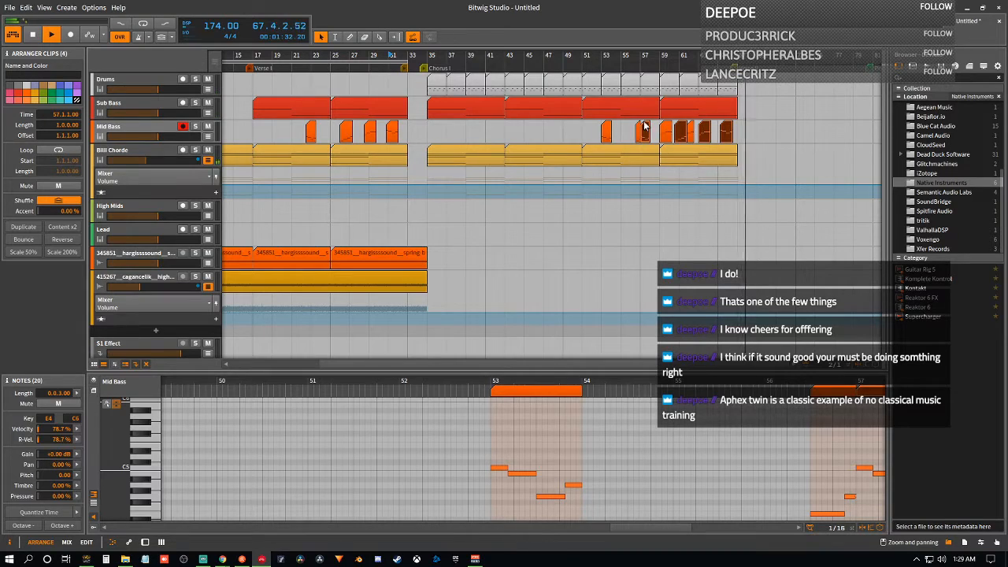
pyautogui.click(626, 132)
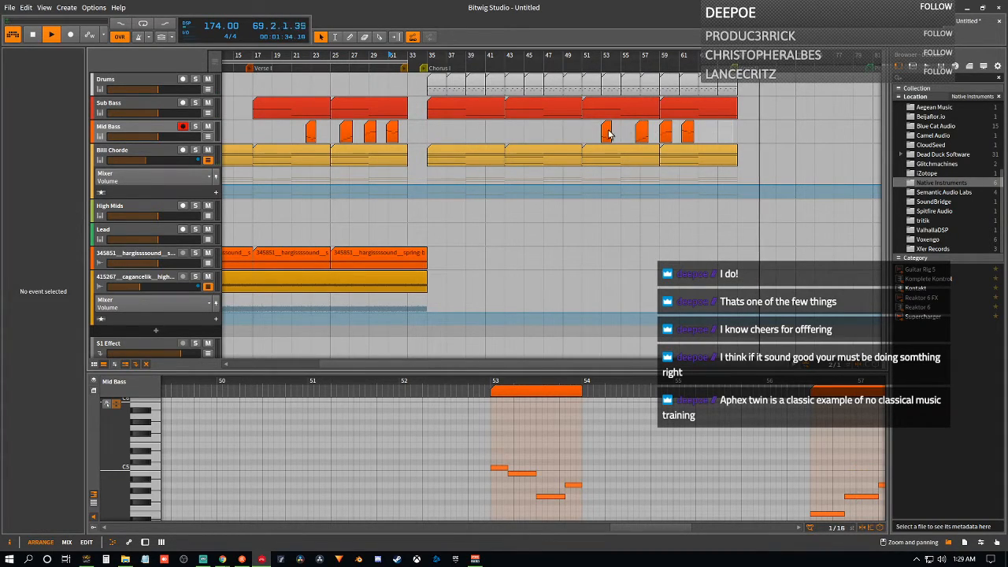
pyautogui.moveTo(595, 126); pyautogui.dragTo(692, 135)
pyautogui.moveTo(611, 134); pyautogui.dragTo(644, 135)
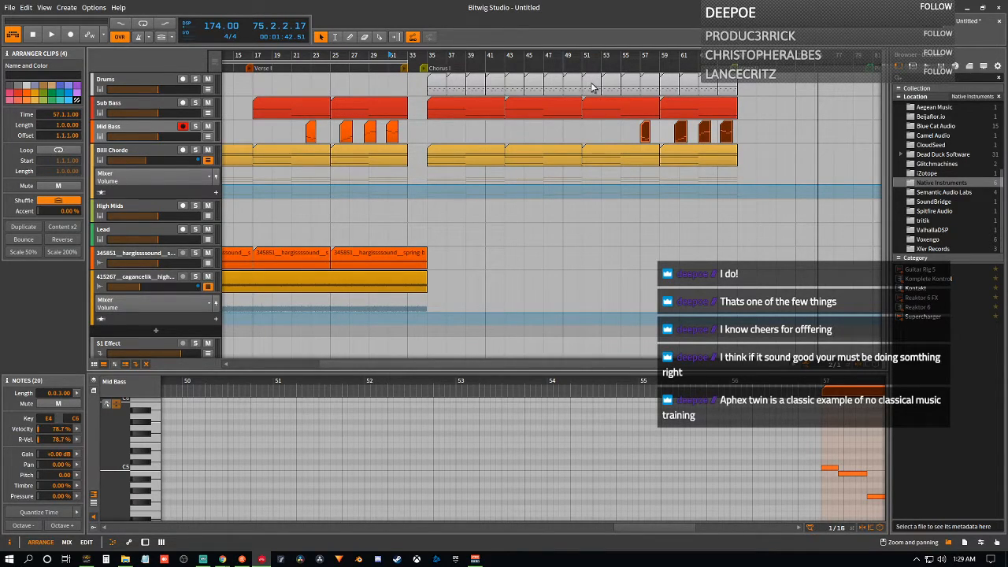
# - Delete all Drums clips from bar 55 to the end of the chorus
pyautogui.click(592, 87)
pyautogui.scroll(-4, 532, 471)
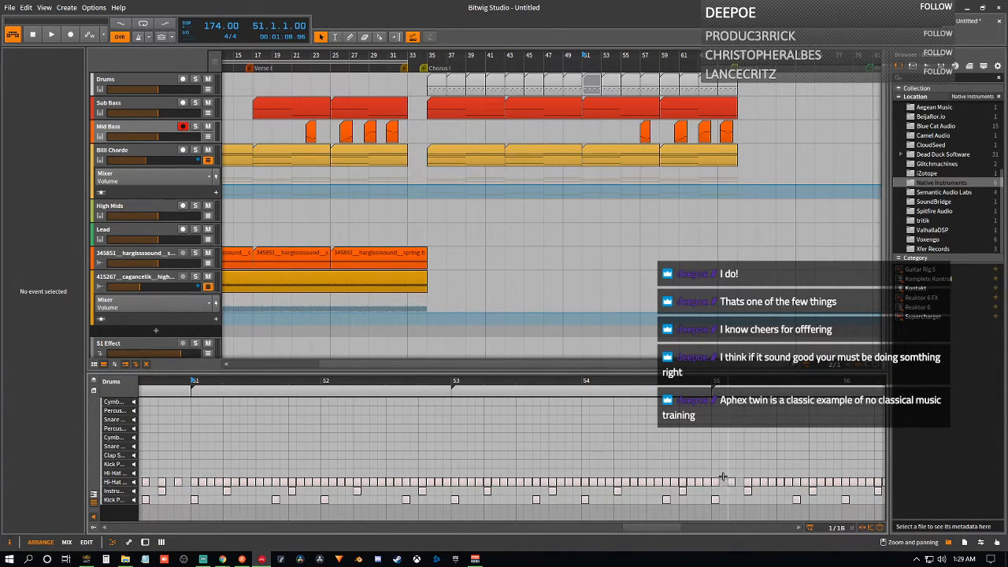
pyautogui.click(745, 394)
pyautogui.press('Delete')
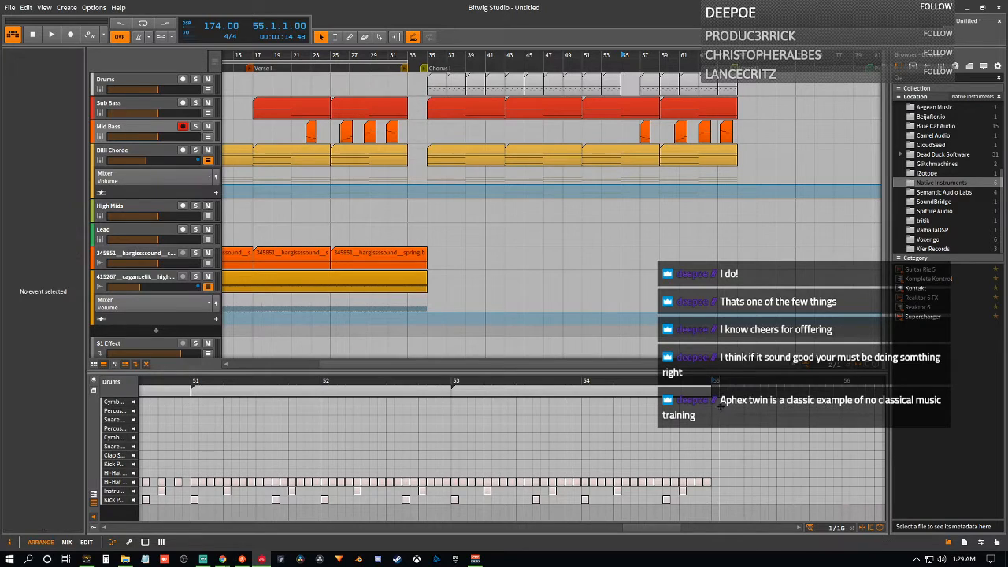
pyautogui.click(646, 88)
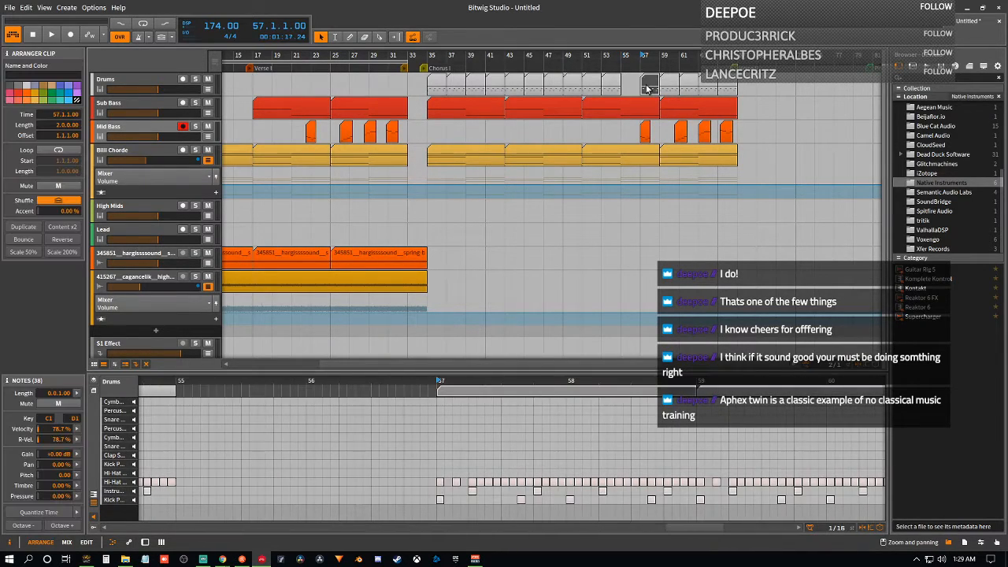
pyautogui.press('Delete')
pyautogui.click(669, 88)
pyautogui.press('Delete')
pyautogui.click(729, 91)
pyautogui.press('Delete')
pyautogui.click(729, 91)
pyautogui.press('Delete')
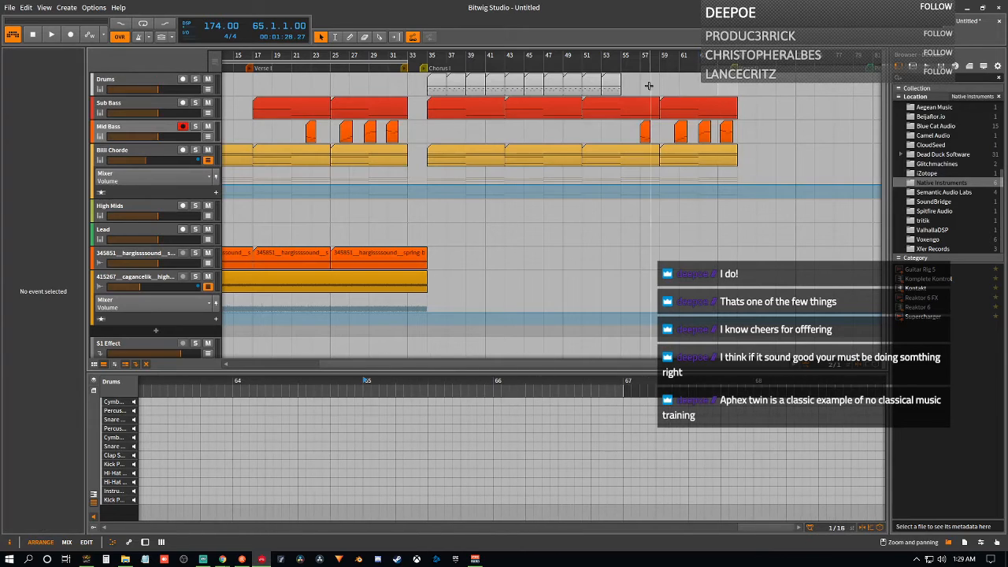
# - Duplicate the completed Drums clip at bar 53 six times to fill the chorus up to bar 67
pyautogui.click(606, 88)
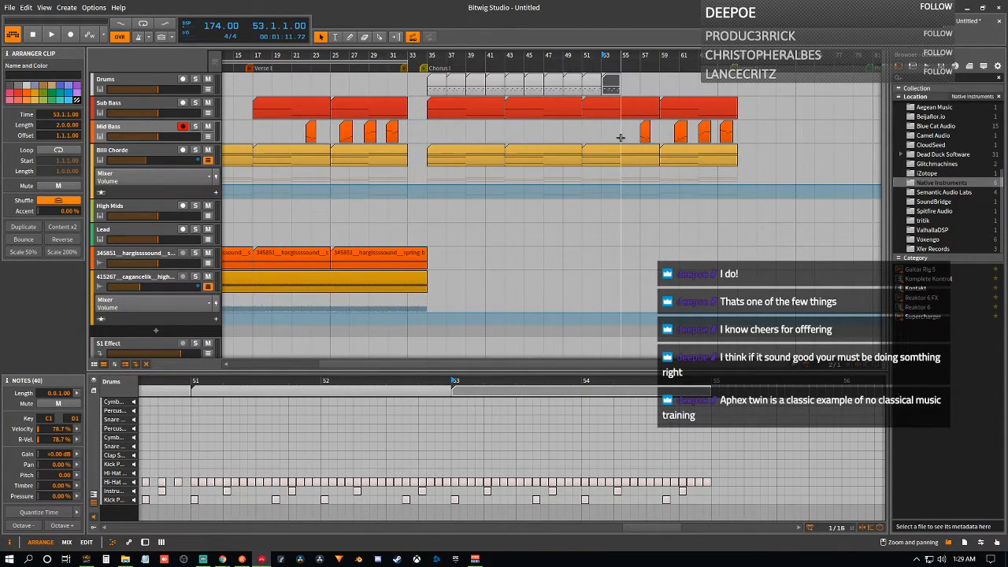
pyautogui.hotkey('ctrl', 'd')
pyautogui.hotkey('ctrl', 'd')
pyautogui.hotkey('ctrl', 'd')
pyautogui.hotkey('ctrl', 'd')
pyautogui.hotkey('ctrl', 'd')
pyautogui.hotkey('ctrl', 'd')
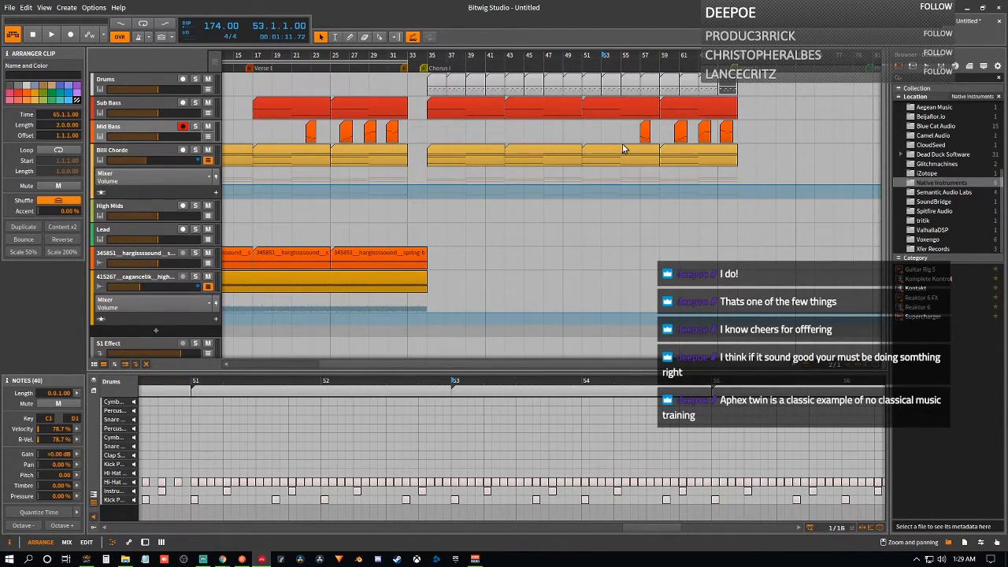
# - Play the chorus from bar 35 and delete the four copied Mid Bass clips starting at bar 57
pyautogui.click(433, 58)
pyautogui.press('space')
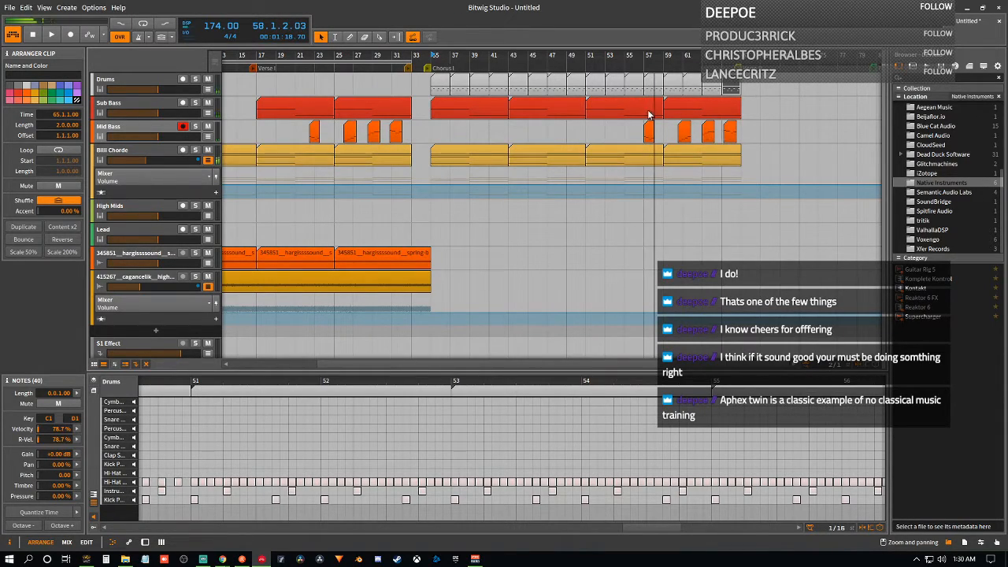
pyautogui.moveTo(619, 126); pyautogui.dragTo(730, 144)
pyautogui.press('Delete')
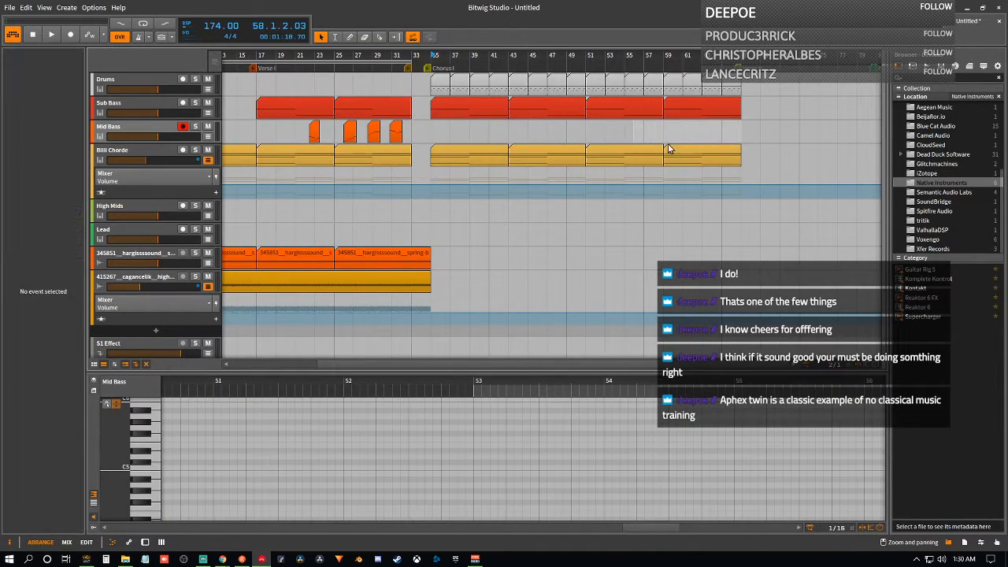
# - Create an empty one-bar Mid Bass clip at bar 51 and play back from bar 47
pyautogui.doubleClick(590, 132)
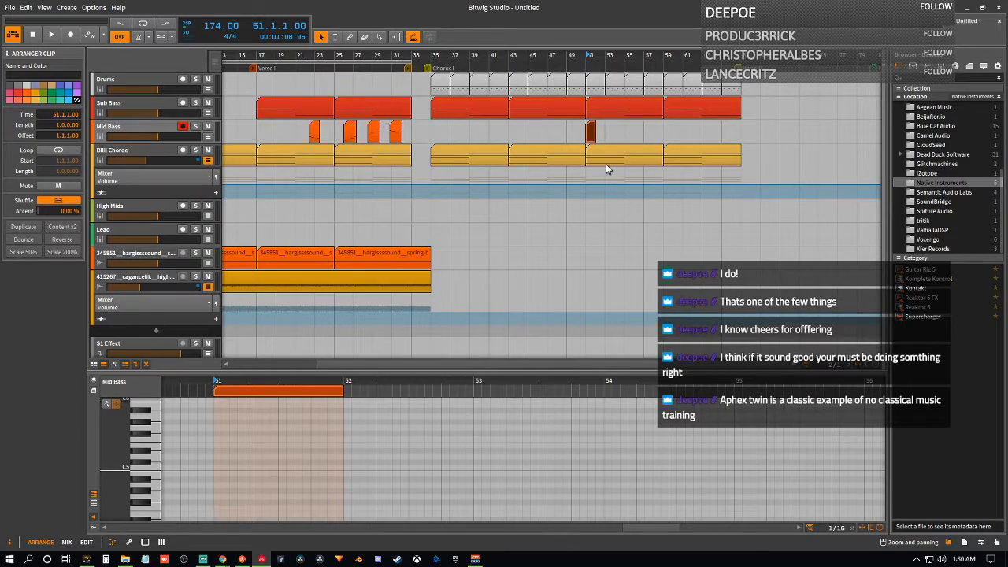
pyautogui.moveTo(567, 59); pyautogui.dragTo(560, 59)
pyautogui.click(544, 56)
pyautogui.press('space')
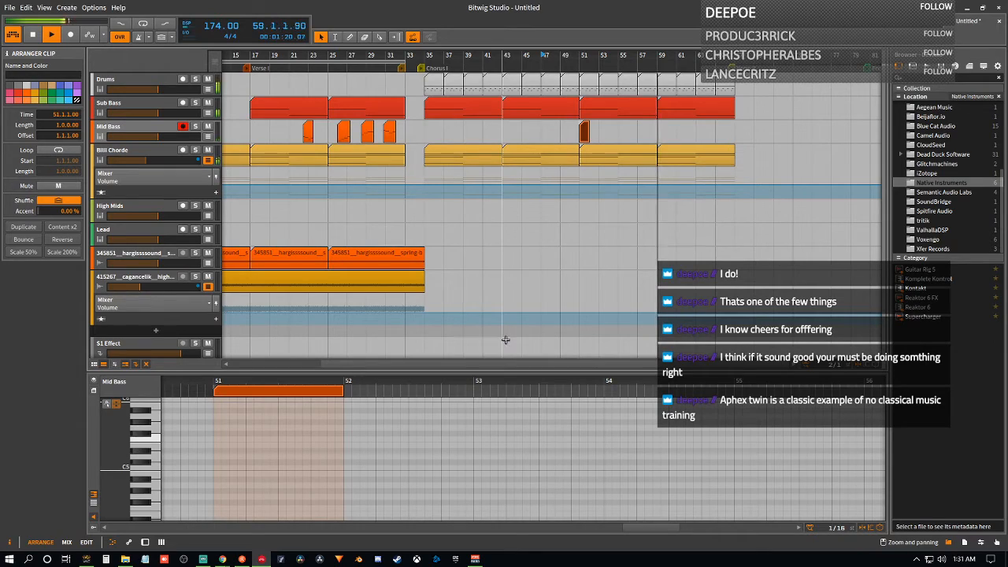
pyautogui.click(33, 35)
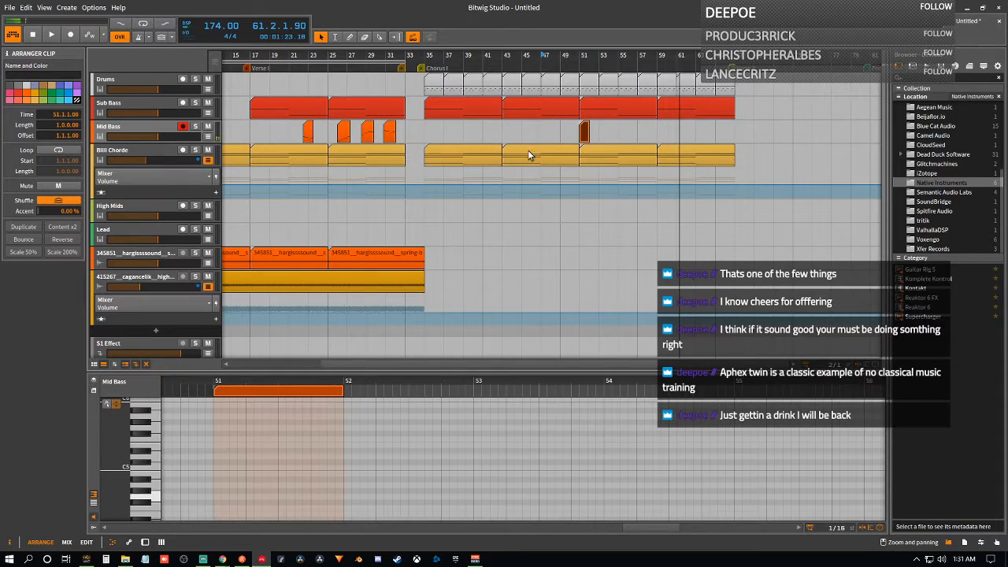
# - Draw a C5 note at the start of the bar 51 Mid Bass clip, audition it and set its length to one beat
pyautogui.doubleClick(586, 135)
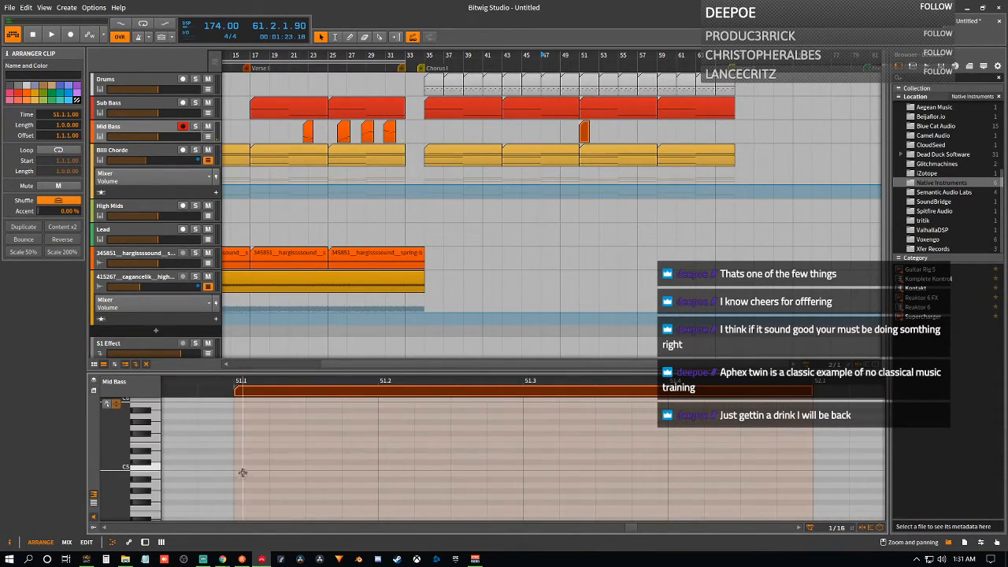
pyautogui.moveTo(237, 470); pyautogui.dragTo(405, 470)
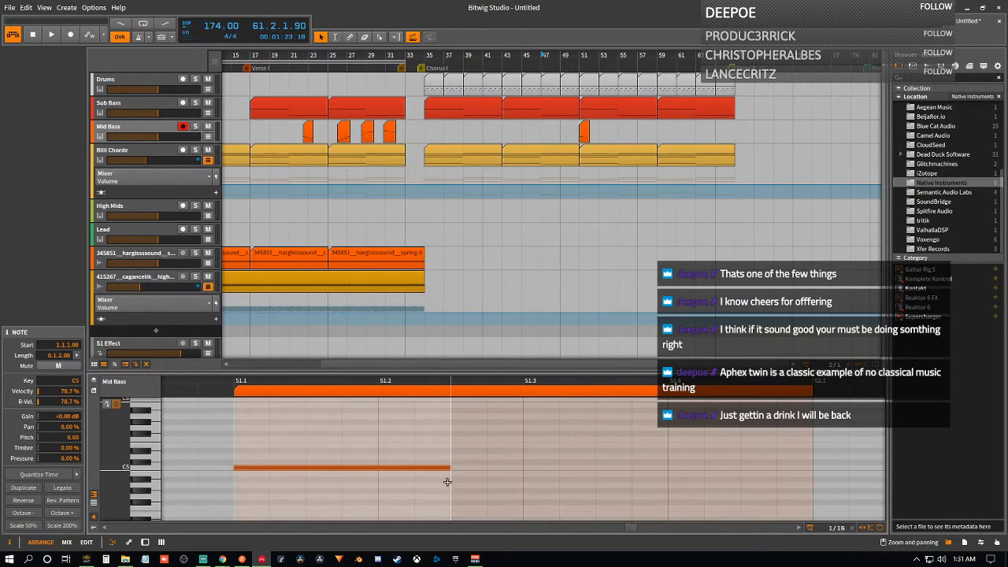
pyautogui.click(581, 55)
pyautogui.press('space')
pyautogui.press('space')
pyautogui.moveTo(442, 471); pyautogui.dragTo(381, 474)
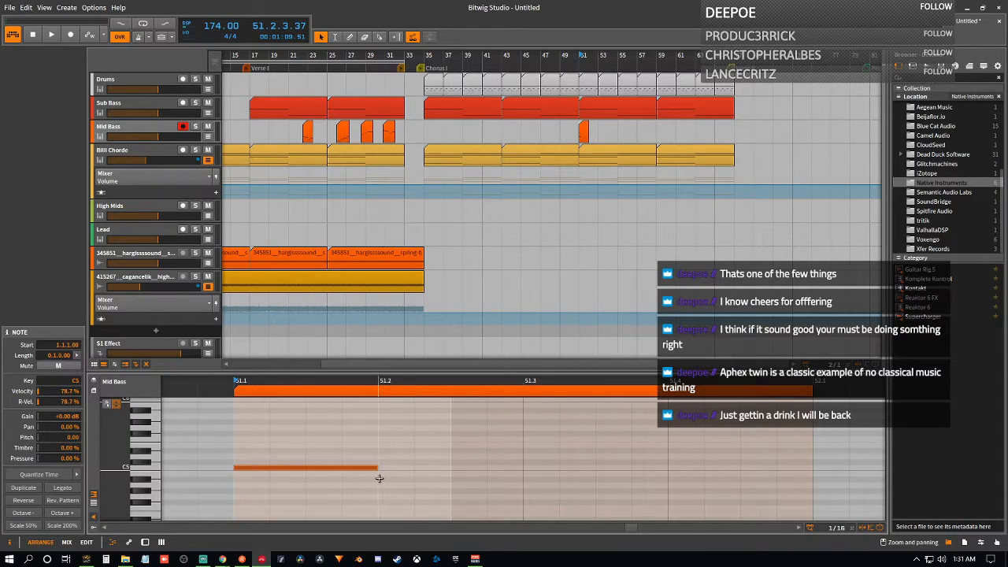
# - Add one-beat notes on B4, G4 and G#4 at beats 2, 3 and 4 of the Mid Bass clip
pyautogui.doubleClick(381, 473)
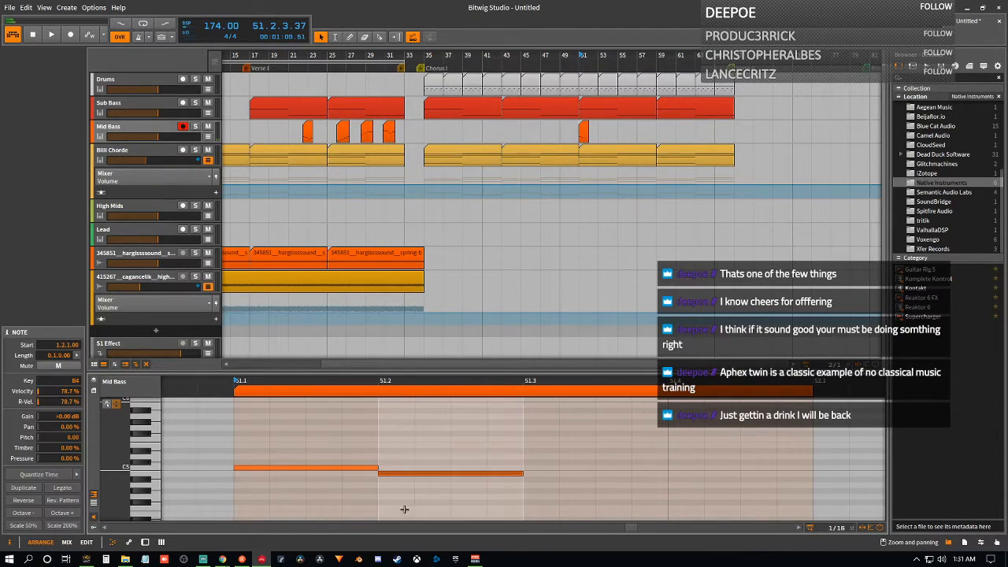
pyautogui.doubleClick(526, 496)
pyautogui.doubleClick(672, 489)
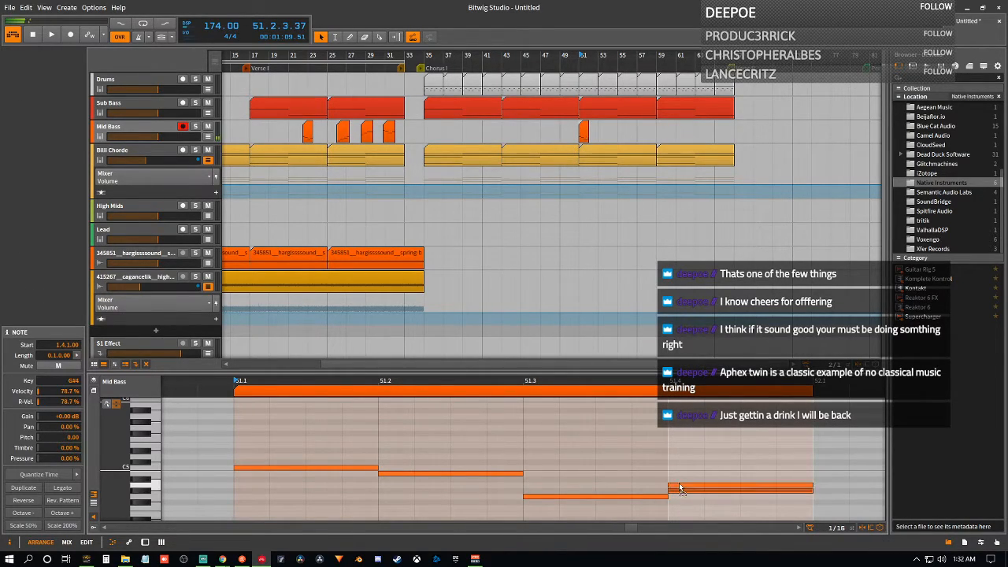
# - Raise the beat 4 note in the Mid Bass clip to A4 and audition the clip
pyautogui.moveTo(680, 491); pyautogui.dragTo(680, 485)
pyautogui.press('space')
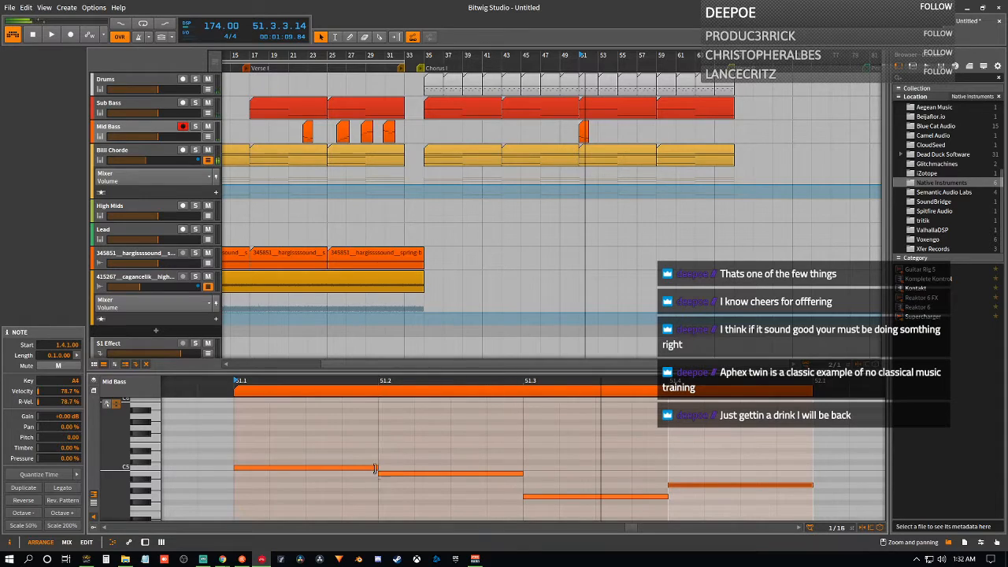
# - Shorten C5 to three sixteenths, start B4 right after it, extend G4 to five sixteenths with A4 following directly, and play the clip
pyautogui.moveTo(376, 467); pyautogui.dragTo(342, 468)
pyautogui.moveTo(416, 474); pyautogui.dragTo(382, 477)
pyautogui.moveTo(486, 473); pyautogui.dragTo(518, 474)
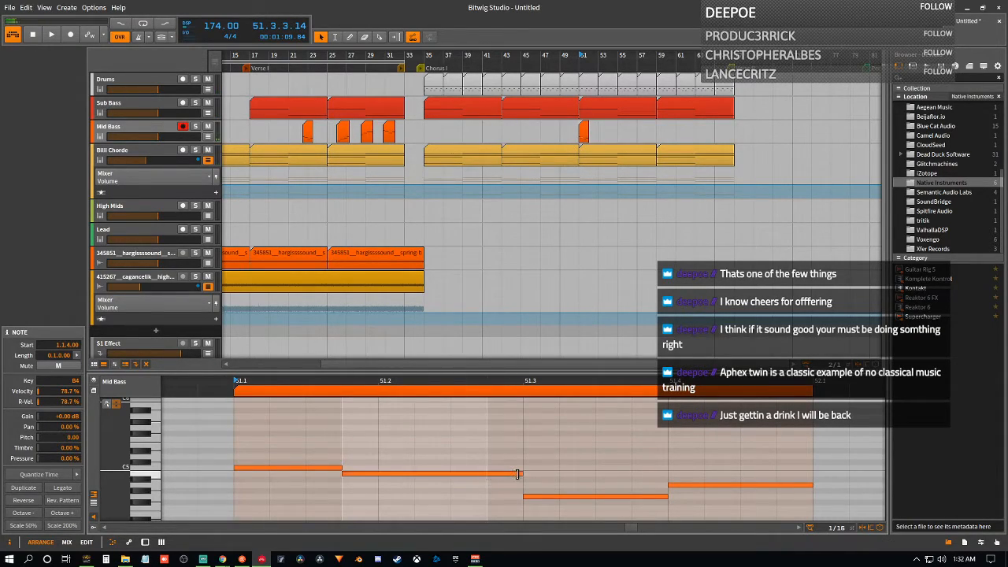
pyautogui.click(590, 503)
pyautogui.moveTo(669, 484); pyautogui.dragTo(704, 496)
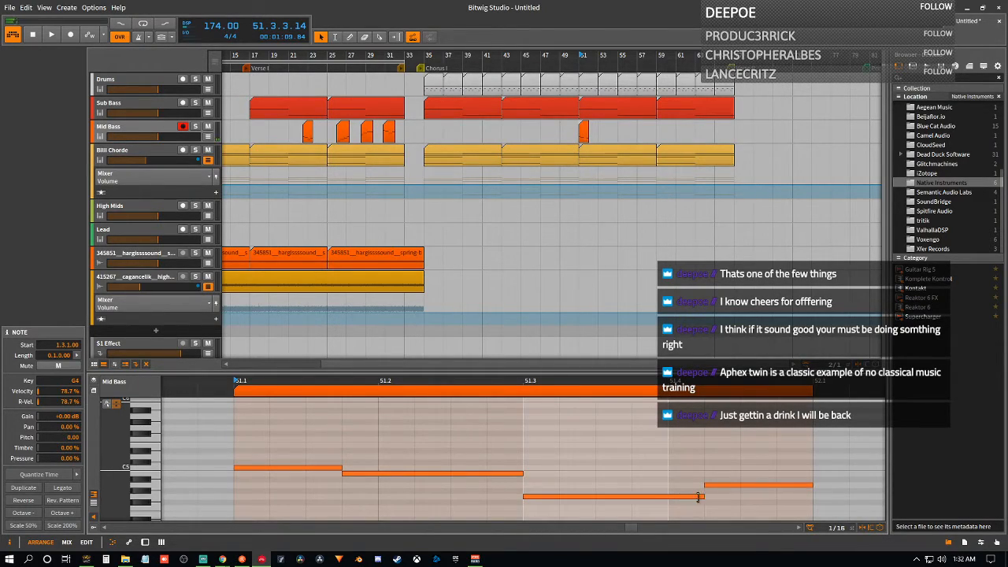
pyautogui.press('space')
pyautogui.press('space')
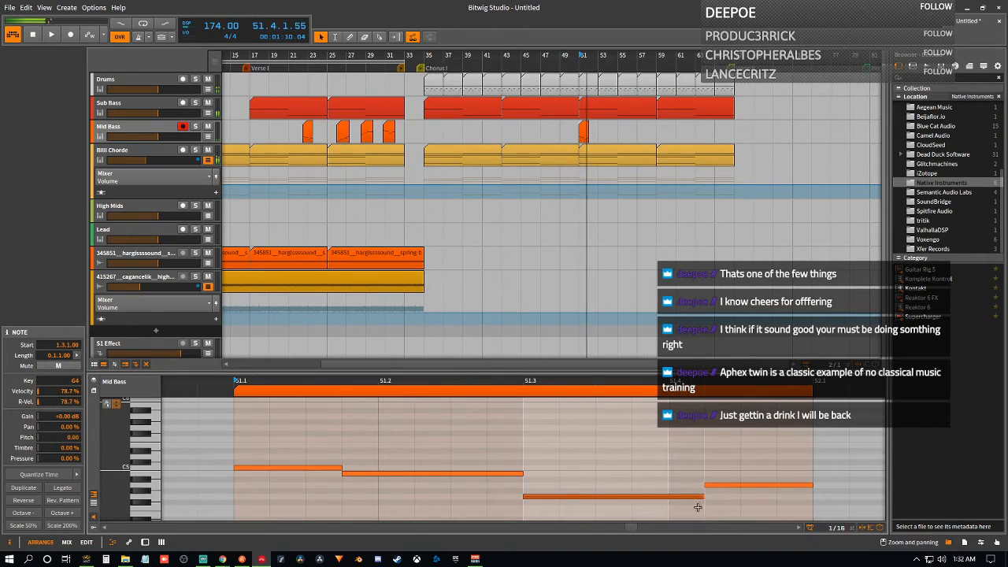
# - Trim B4 to one beat, start G4 at 1.2.4 and A4 at 1.4.1, and play the clip
pyautogui.moveTo(521, 472); pyautogui.dragTo(487, 472)
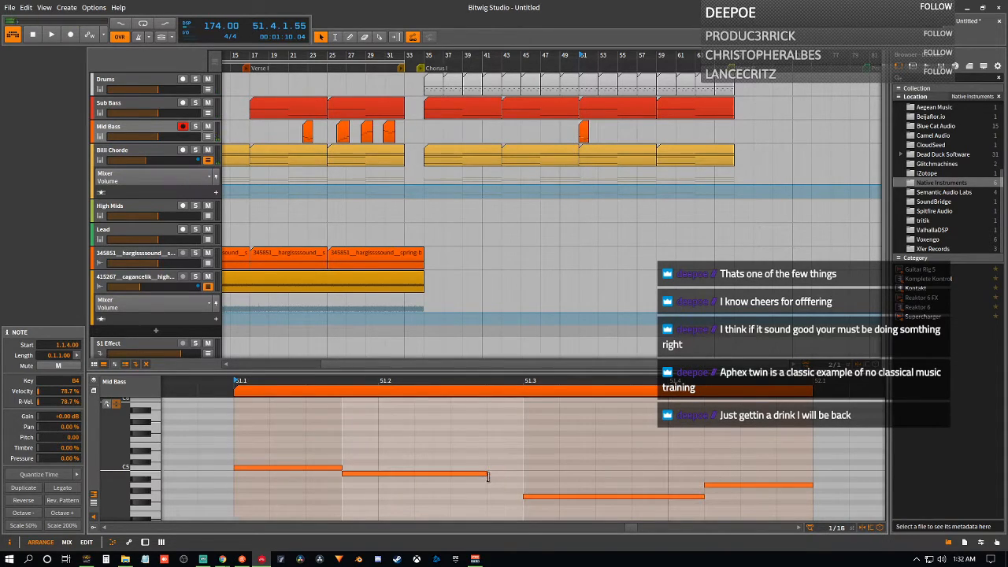
pyautogui.moveTo(529, 501); pyautogui.dragTo(493, 501)
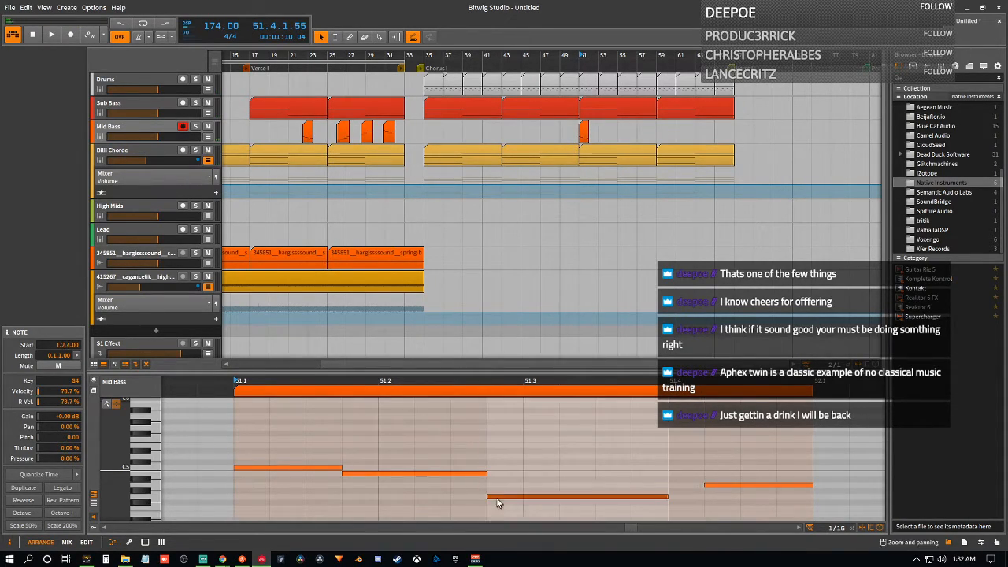
pyautogui.moveTo(706, 485); pyautogui.dragTo(667, 484)
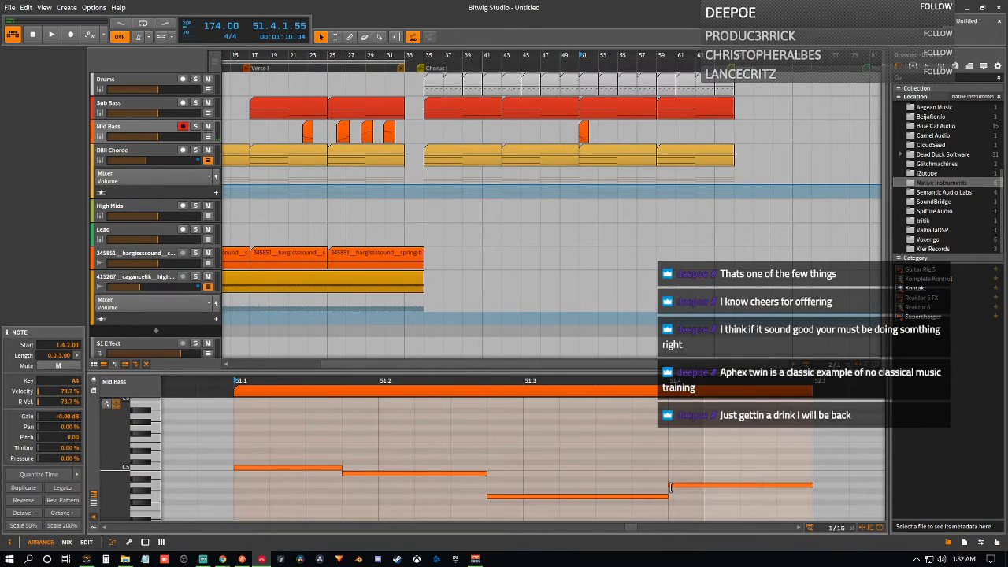
pyautogui.press('space')
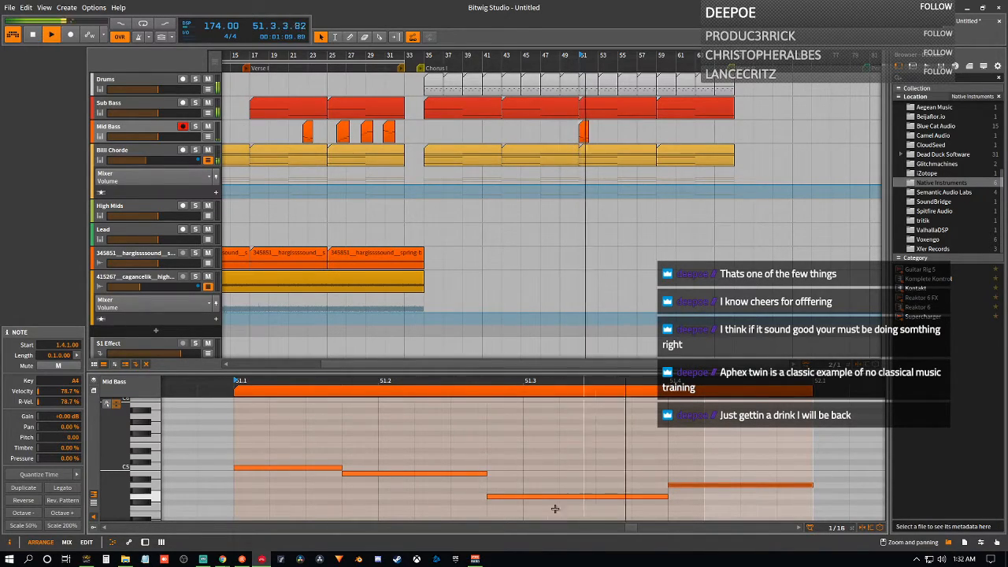
# - Start the G4 note at beat 3 again and move the B4 note to beat 2 of the clip
pyautogui.moveTo(488, 497); pyautogui.dragTo(523, 498)
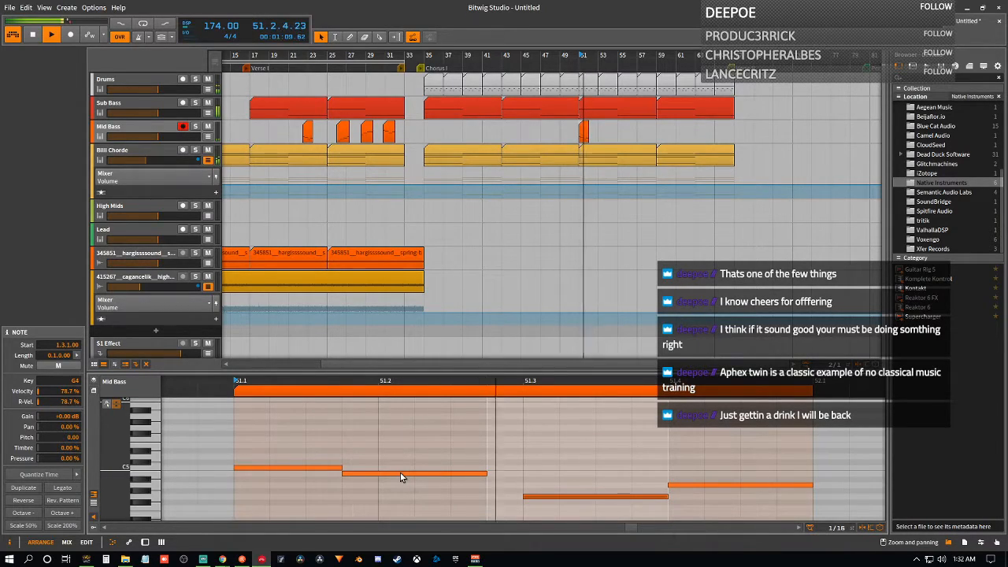
pyautogui.moveTo(349, 476); pyautogui.dragTo(390, 477)
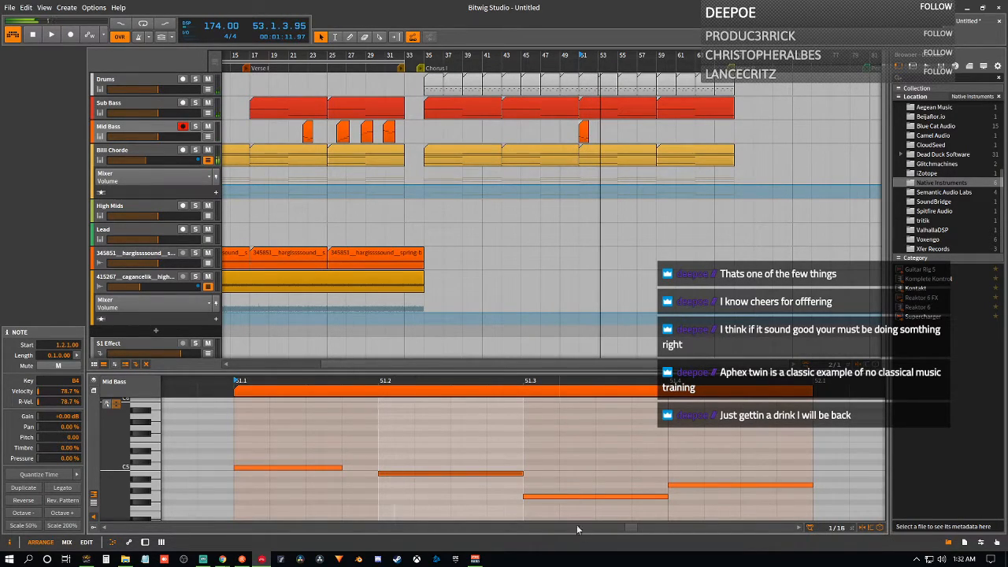
pyautogui.click(549, 497)
pyautogui.moveTo(549, 498); pyautogui.dragTo(546, 496)
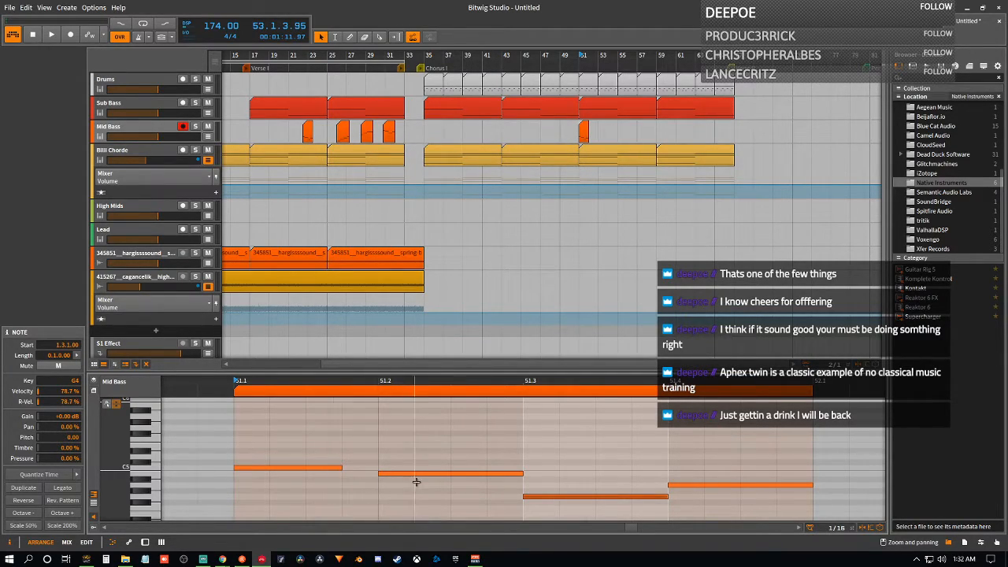
# - Move B4 to 1.1.4, G4 to 1.2.4 and A4 to 1.3.4, extending A4 to the end of the bar
pyautogui.moveTo(390, 474); pyautogui.dragTo(347, 473)
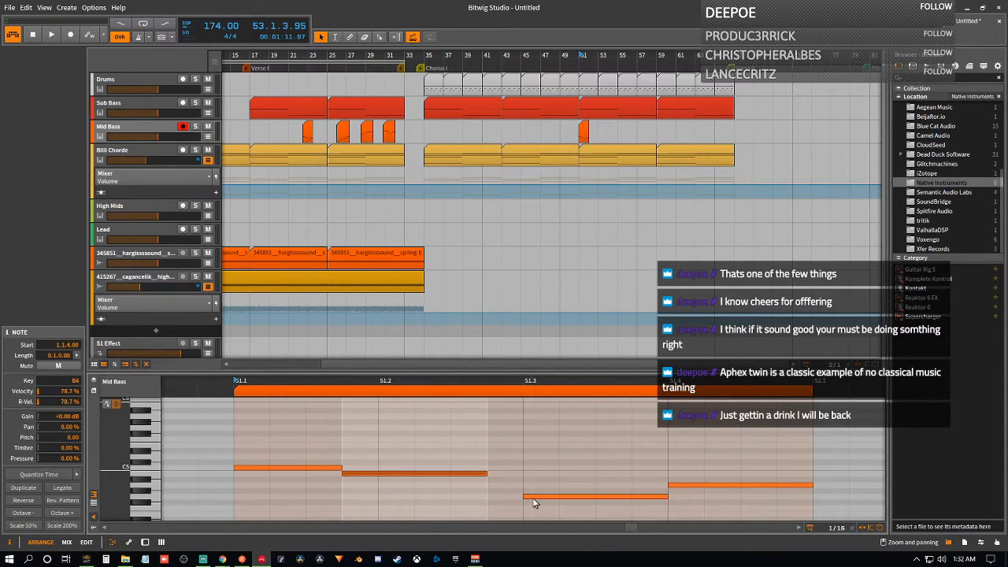
pyautogui.moveTo(532, 502); pyautogui.dragTo(496, 501)
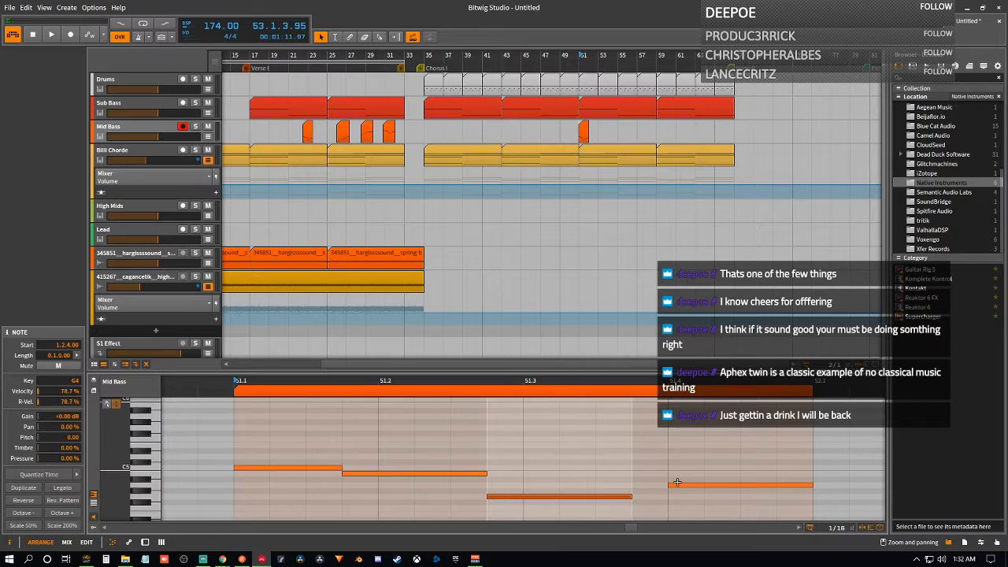
pyautogui.moveTo(676, 487); pyautogui.dragTo(640, 487)
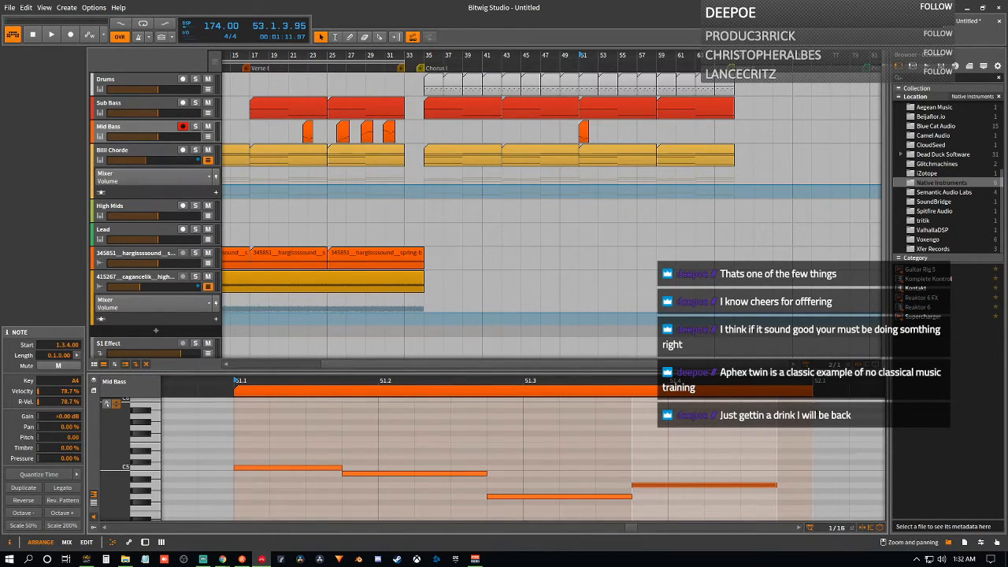
pyautogui.moveTo(773, 485); pyautogui.dragTo(813, 485)
pyautogui.click(33, 529)
pyautogui.hotkey('ctrl', 'z')
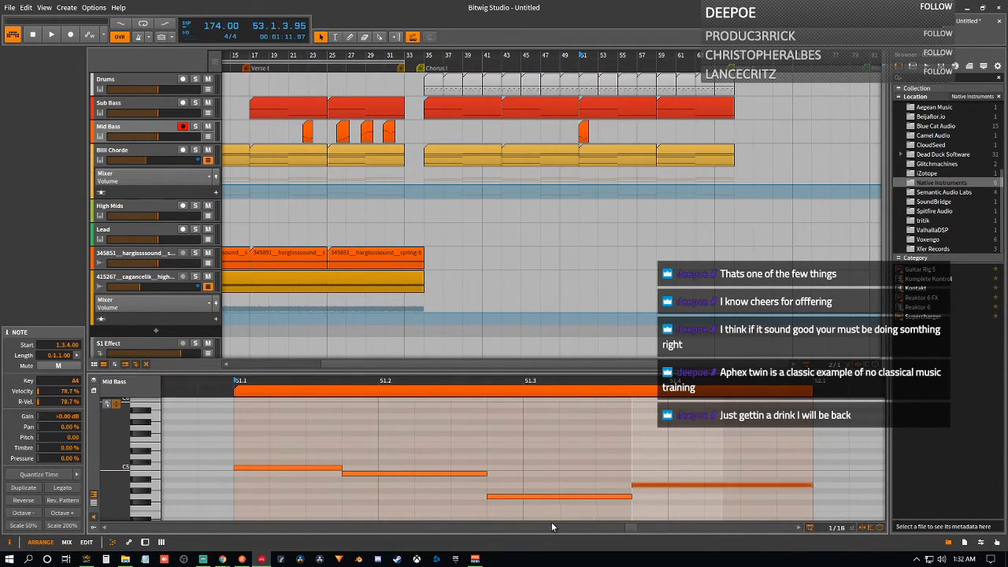
# - Scale the bar 51 Mid Bass clip to 50%, duplicate it three times and play the repeated phrase
pyautogui.click(415, 394)
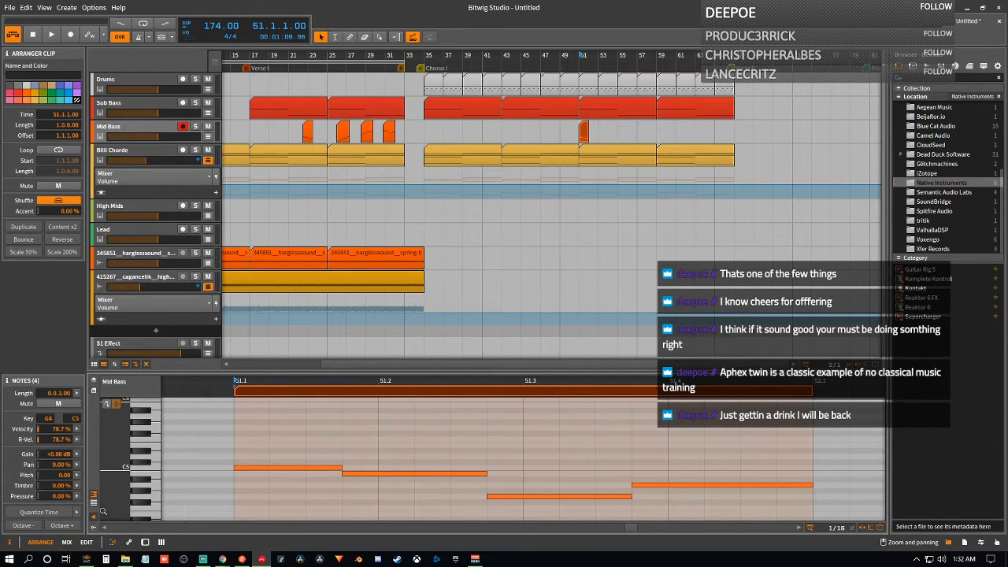
pyautogui.click(23, 252)
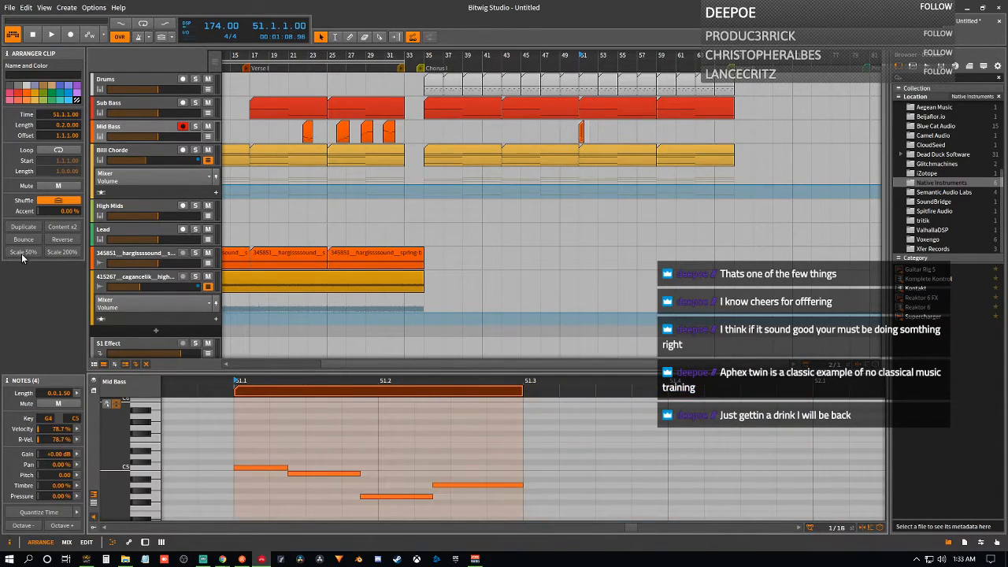
pyautogui.press('space')
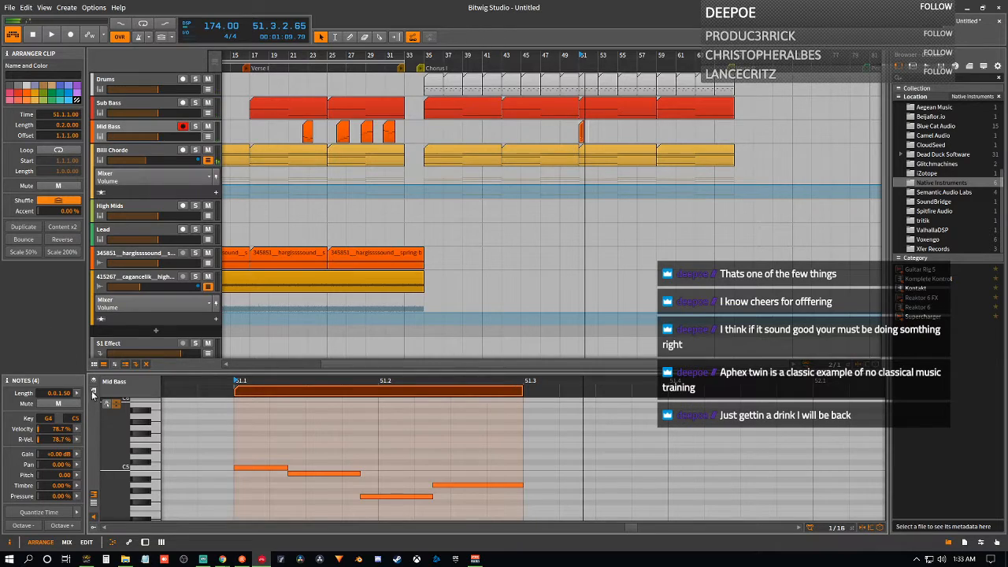
pyautogui.press('space')
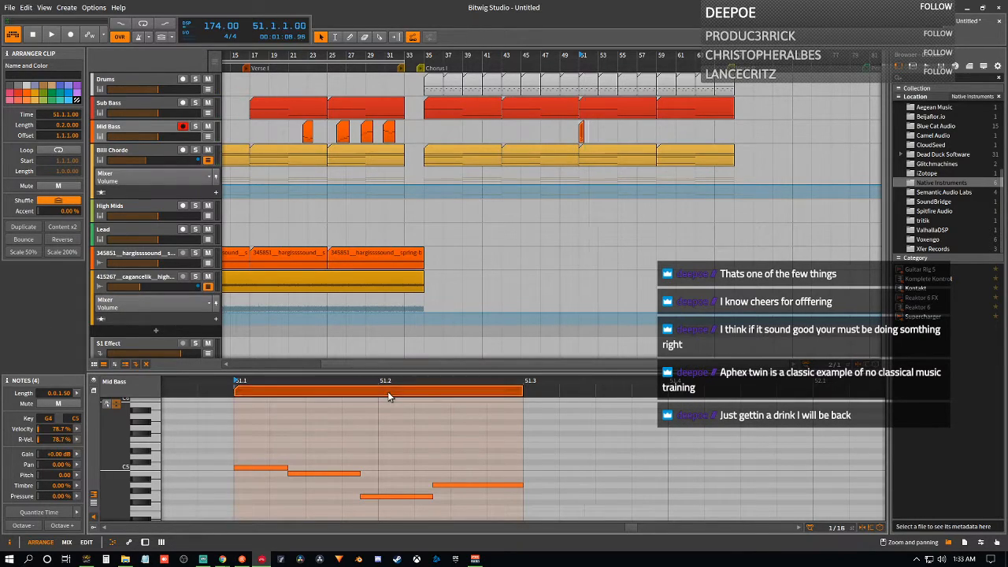
pyautogui.hotkey('ctrl', 'd')
pyautogui.hotkey('ctrl', 'd')
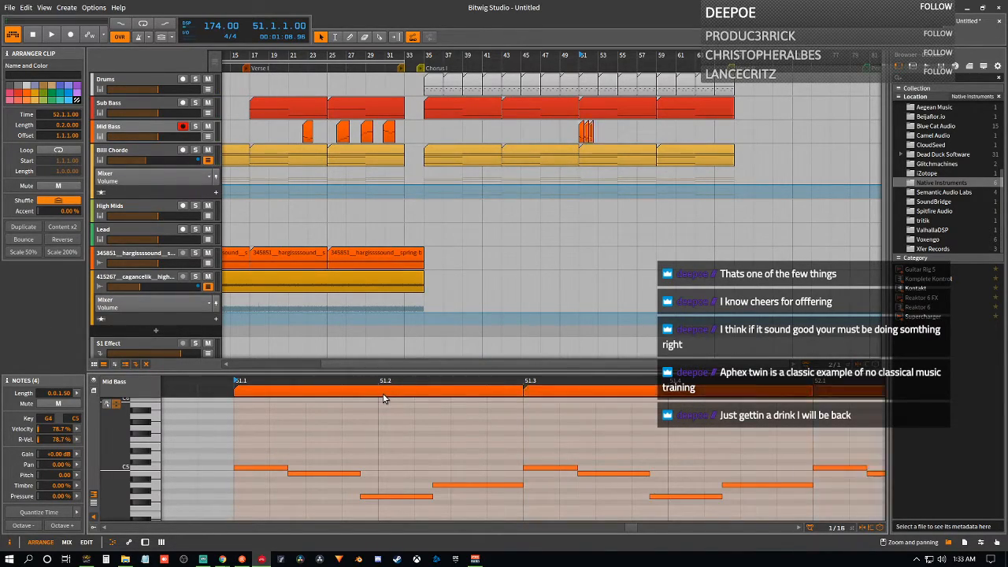
pyautogui.hotkey('ctrl', 'd')
pyautogui.press('space')
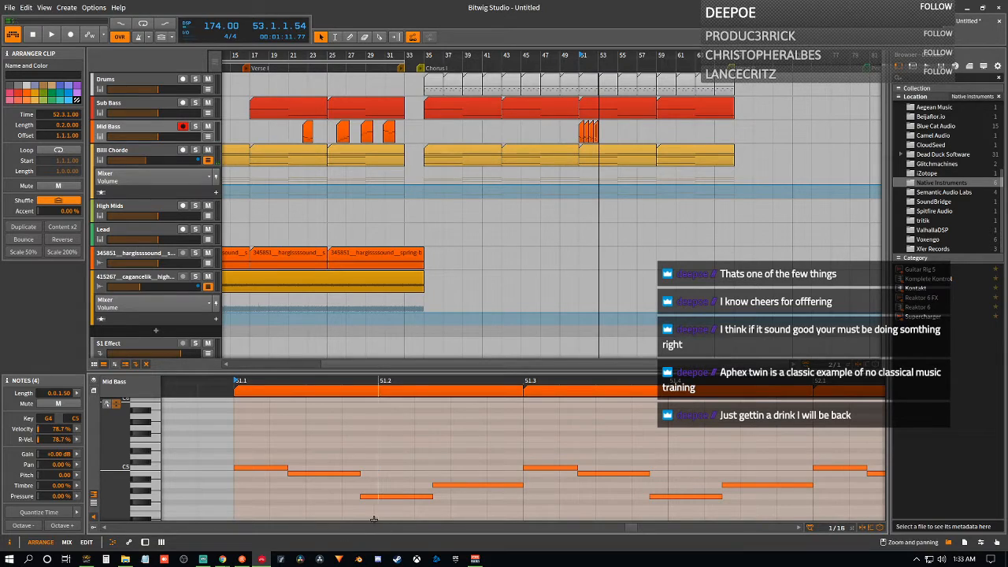
# - Undo the three clip duplicates and the 50% scaling of the Mid Bass clip
pyautogui.hotkey('ctrl', 'z')
pyautogui.hotkey('ctrl', 'z')
pyautogui.hotkey('ctrl', 'z')
pyautogui.hotkey('ctrl', 'z')
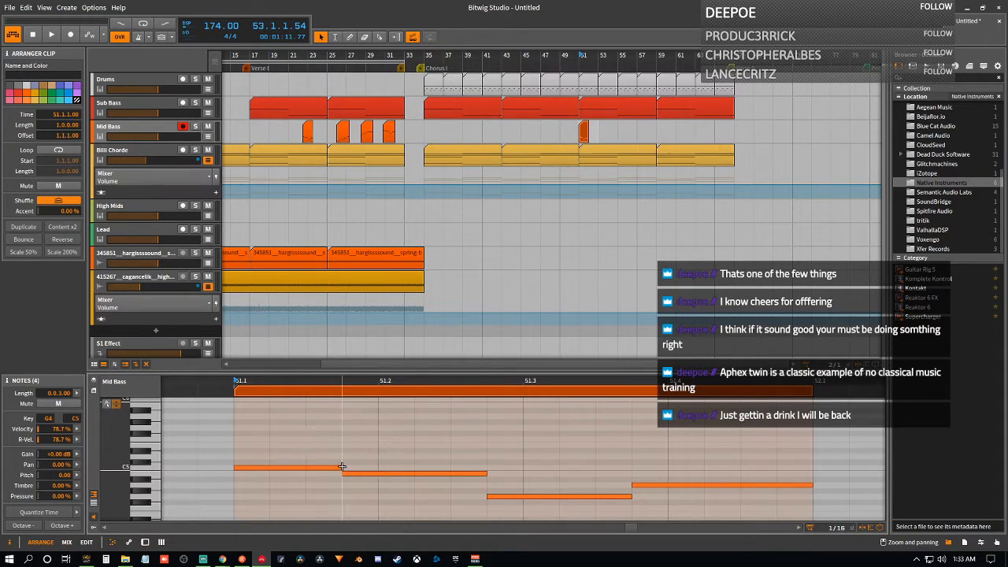
# - Shorten C5, B4, G4 and A4 to two sixteenths each and place them back to back from the clip's start
pyautogui.moveTo(340, 467); pyautogui.dragTo(296, 473)
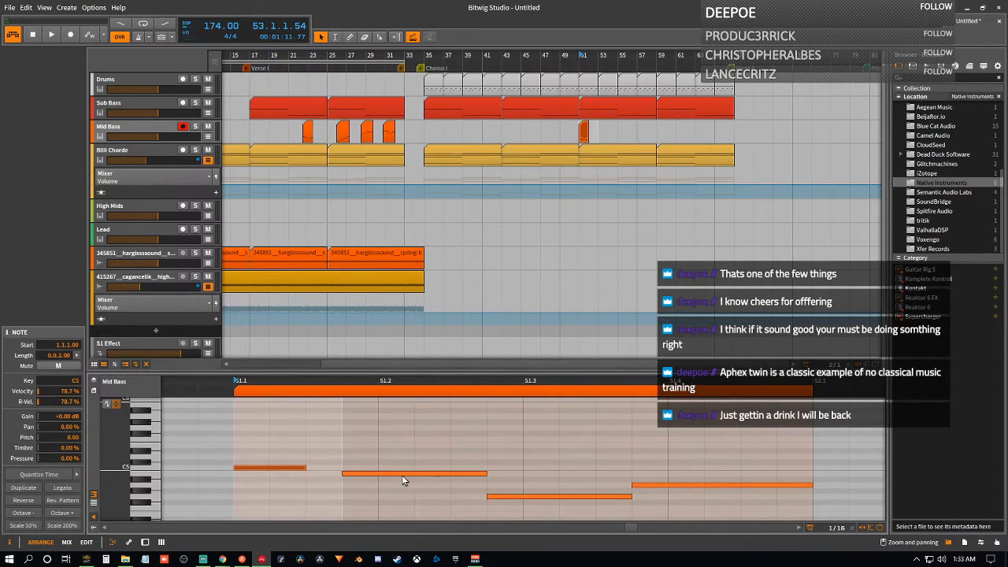
pyautogui.moveTo(407, 471); pyautogui.dragTo(378, 475)
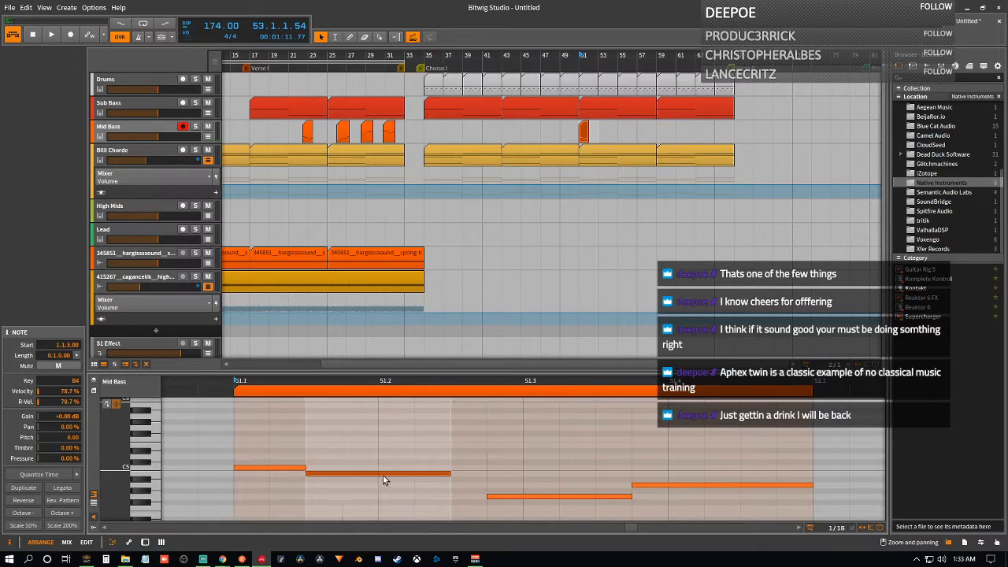
pyautogui.moveTo(448, 472); pyautogui.dragTo(378, 474)
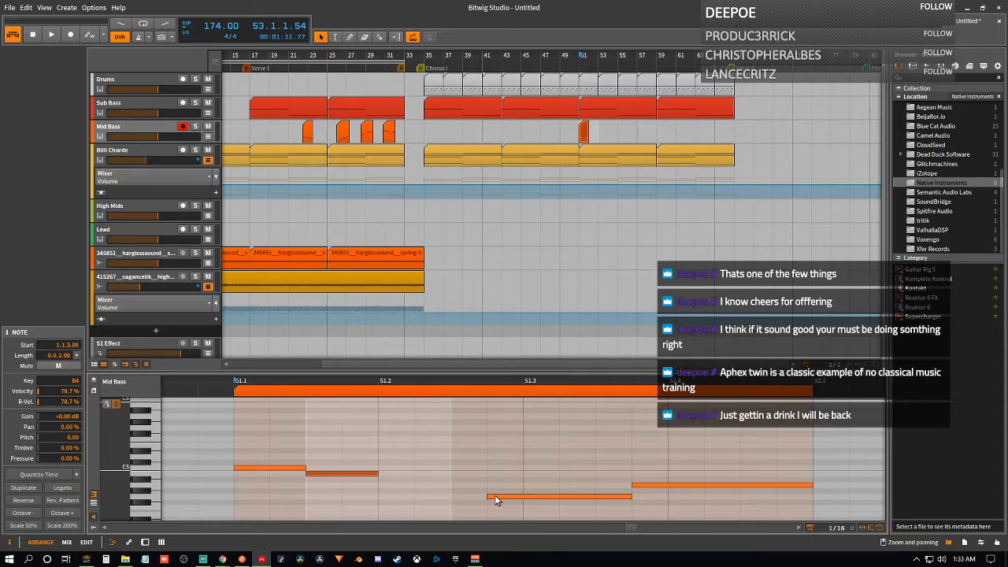
pyautogui.moveTo(489, 498); pyautogui.dragTo(384, 501)
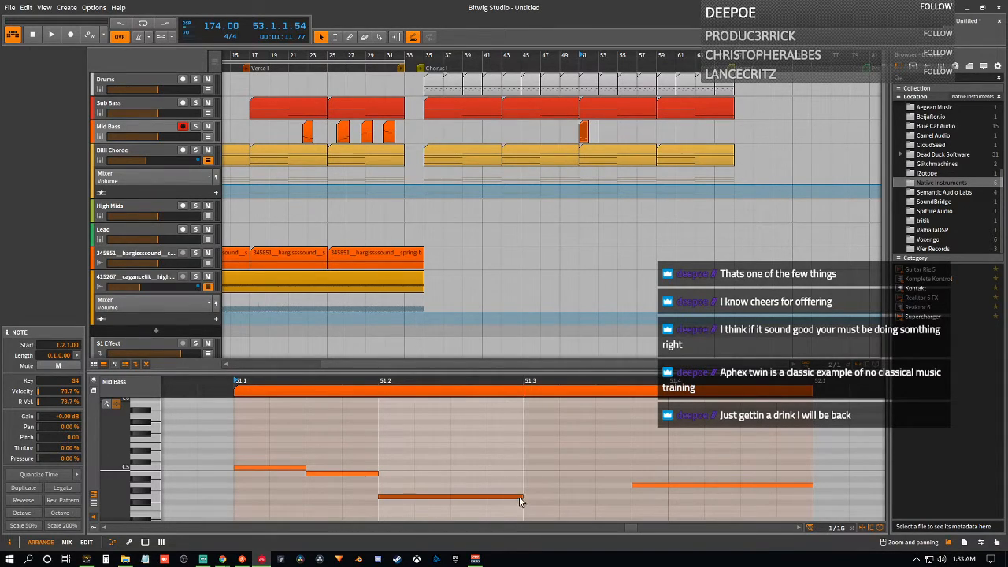
pyautogui.moveTo(521, 494); pyautogui.dragTo(459, 496)
pyautogui.moveTo(632, 484); pyautogui.dragTo(466, 490)
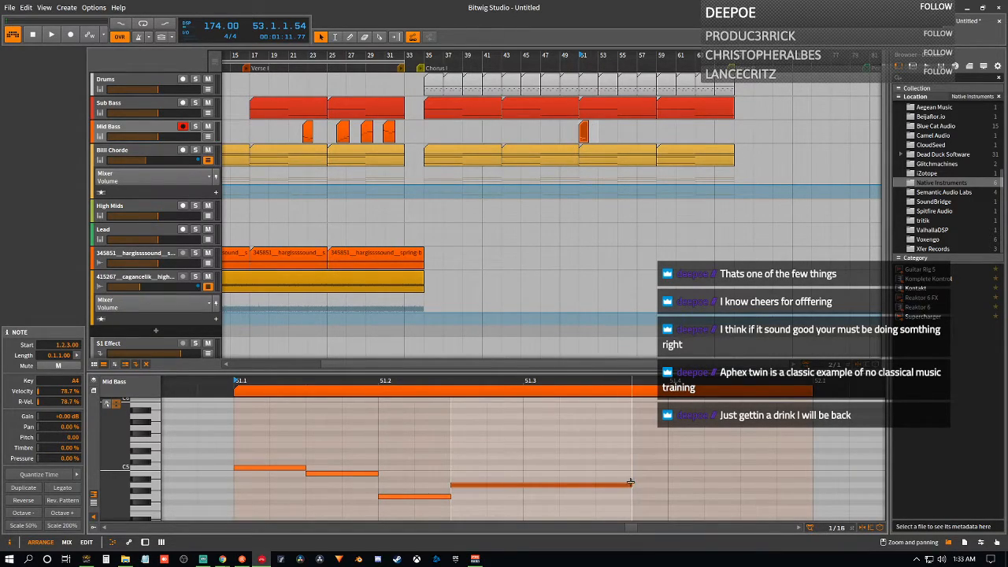
pyautogui.moveTo(630, 484); pyautogui.dragTo(522, 485)
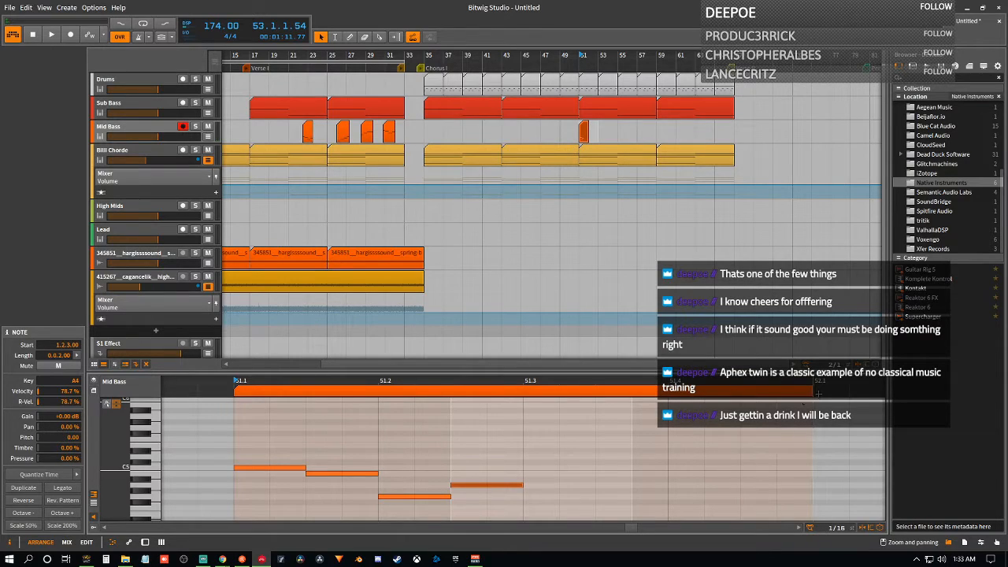
# - Shorten the bar 51 Mid Bass clip to two beats and play it back
pyautogui.moveTo(811, 389); pyautogui.dragTo(528, 415)
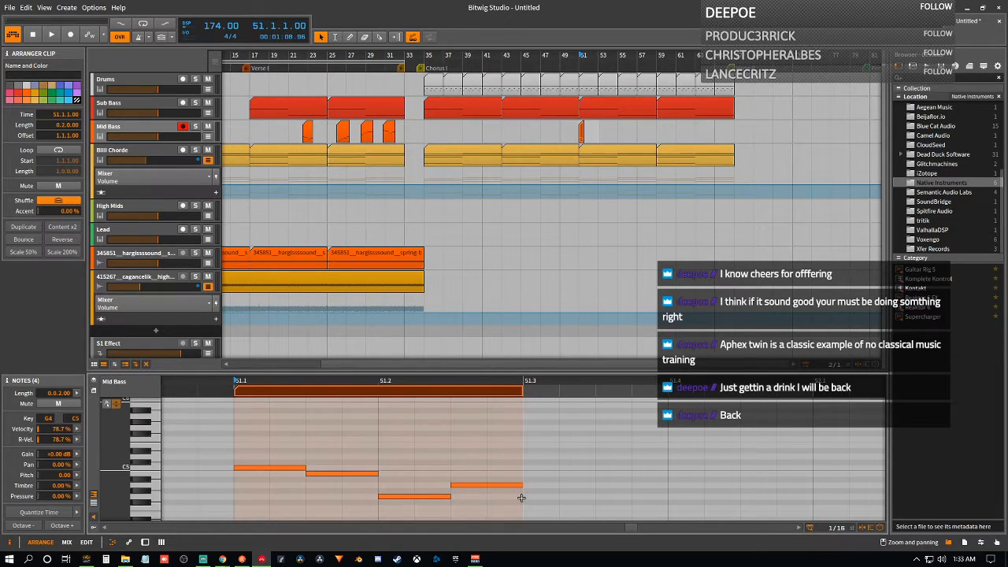
pyautogui.press('space')
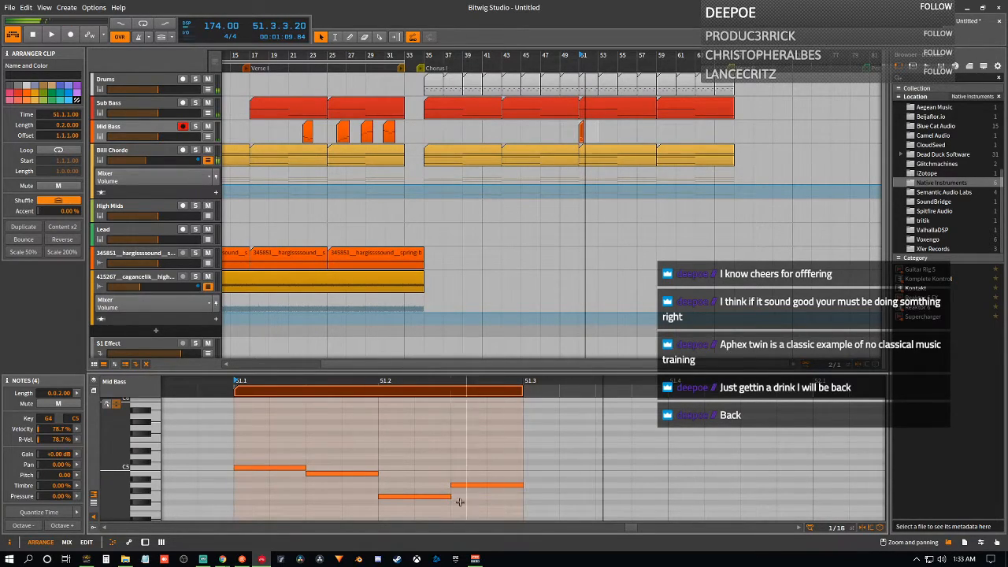
pyautogui.press('space')
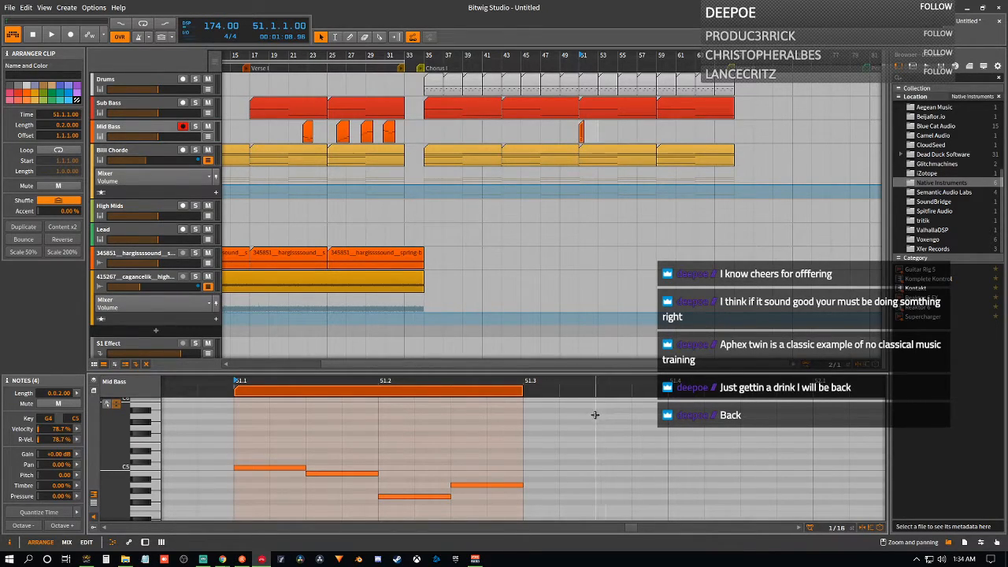
# - Duplicate the two-beat Mid Bass clip, place the copy at 51.4 and play both clips
pyautogui.hotkey('ctrl', 'd')
pyautogui.moveTo(540, 391); pyautogui.dragTo(718, 398)
pyautogui.press('space')
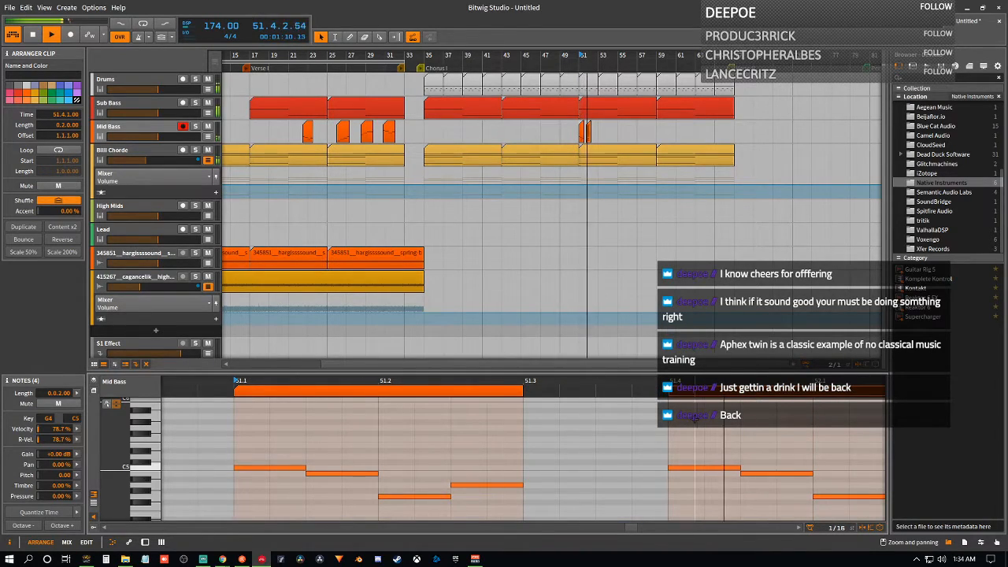
pyautogui.press('space')
# - Place a third copy of the two-beat Mid Bass clip at 52.3 and play the three clips
pyautogui.scroll(-1, 565, 462)
pyautogui.scroll(-1, 564, 462)
pyautogui.moveTo(596, 397); pyautogui.dragTo(748, 398)
pyautogui.press('space')
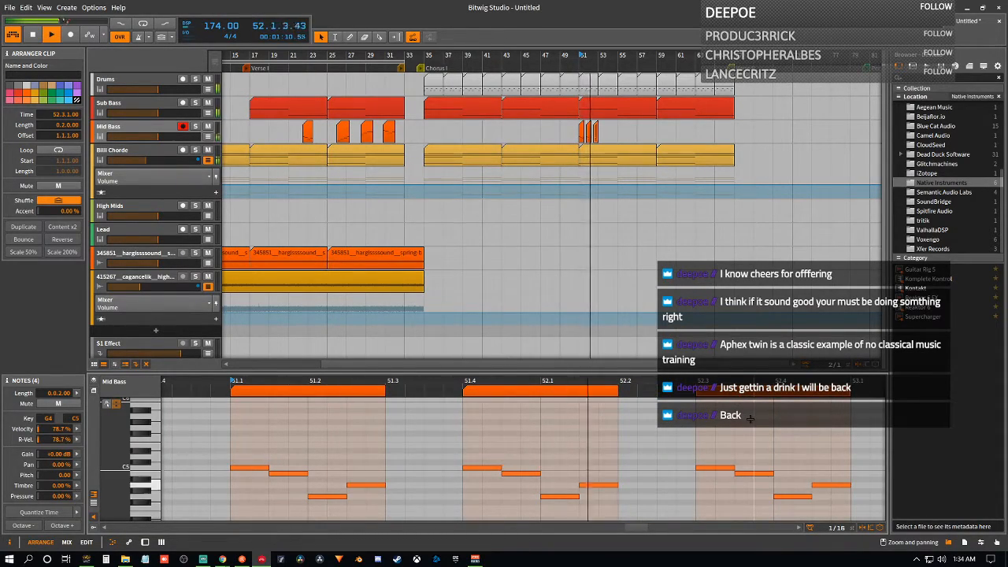
pyautogui.press('space')
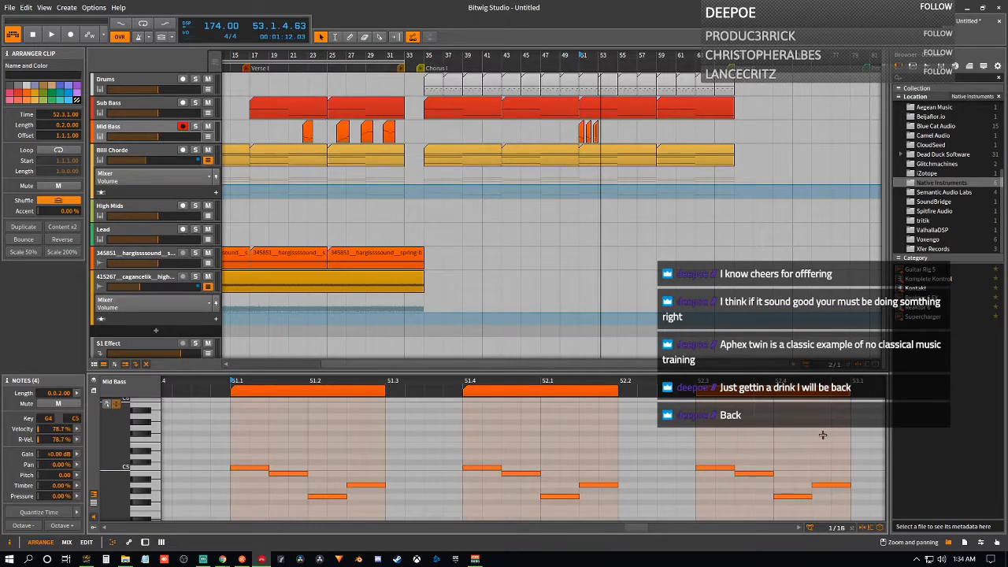
pyautogui.scroll(-2, 594, 488)
pyautogui.scroll(-1, 594, 490)
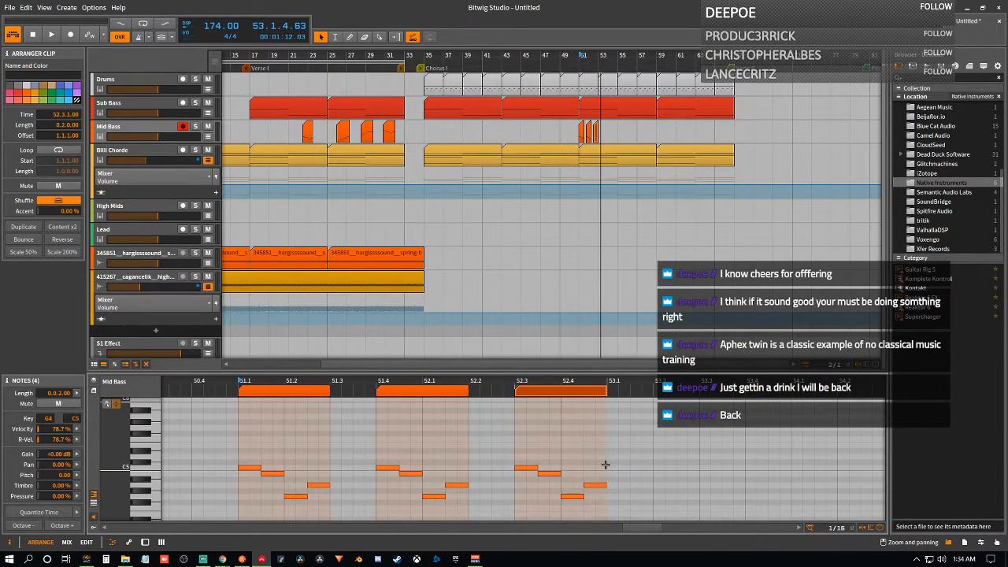
# - Add a fourth copy of the two-beat Mid Bass clip at 53.2 and play the clips
pyautogui.hotkey('ctrl', 'd')
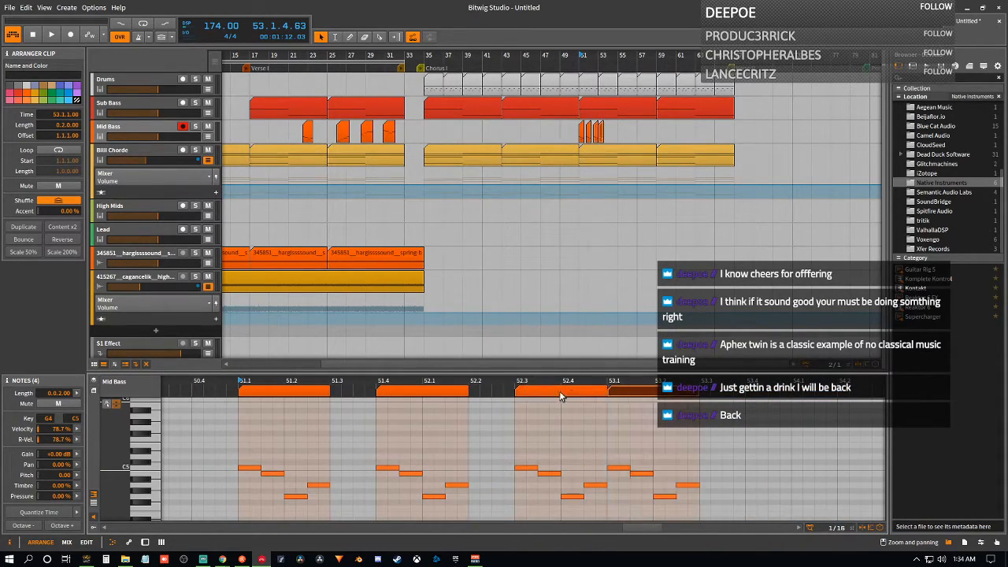
pyautogui.moveTo(642, 395); pyautogui.dragTo(687, 396)
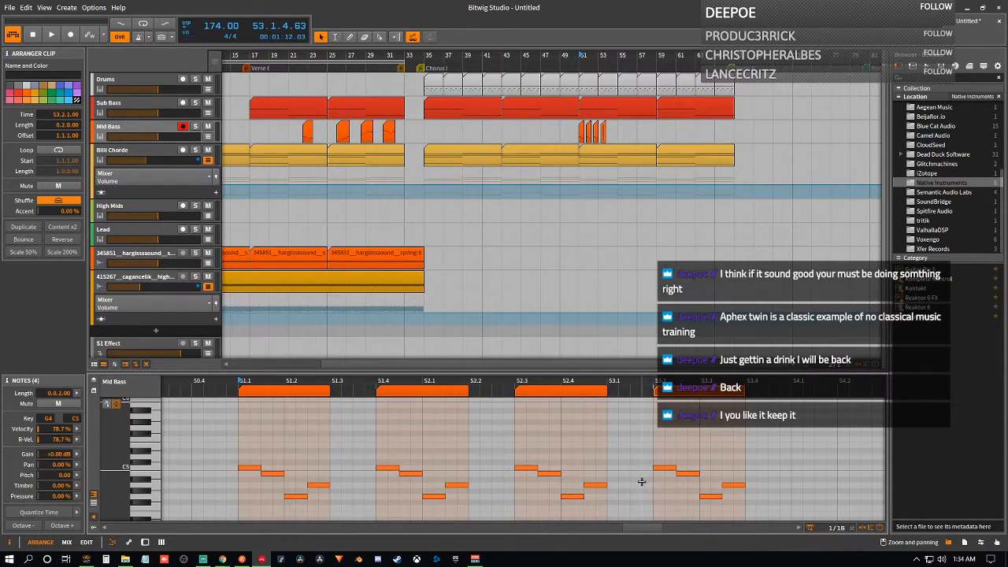
pyautogui.press('space')
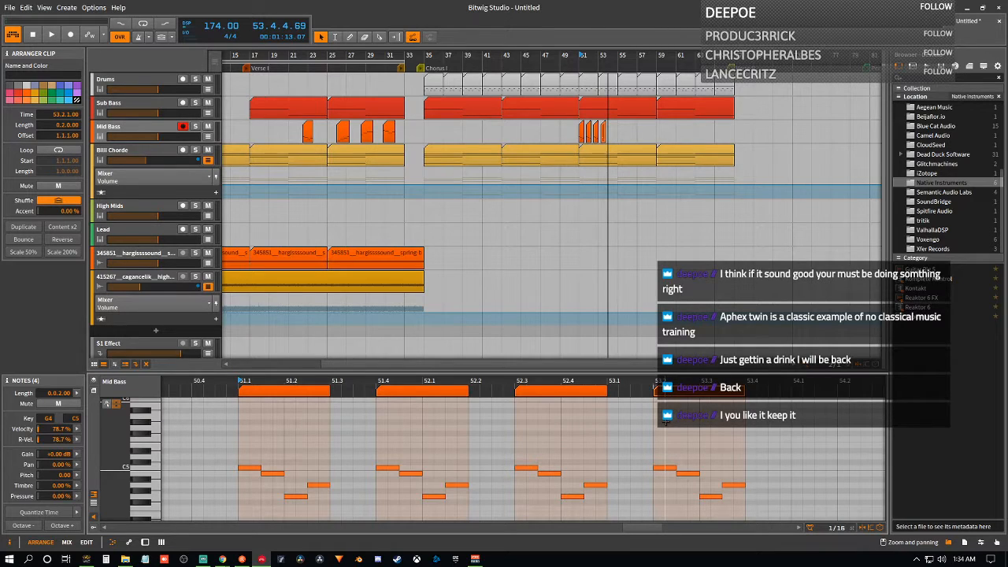
# - Duplicate the 53.2 Mid Bass clip, place the copy at 54.1 and play the line
pyautogui.hotkey('ctrl', 'd')
pyautogui.moveTo(785, 392); pyautogui.dragTo(835, 402)
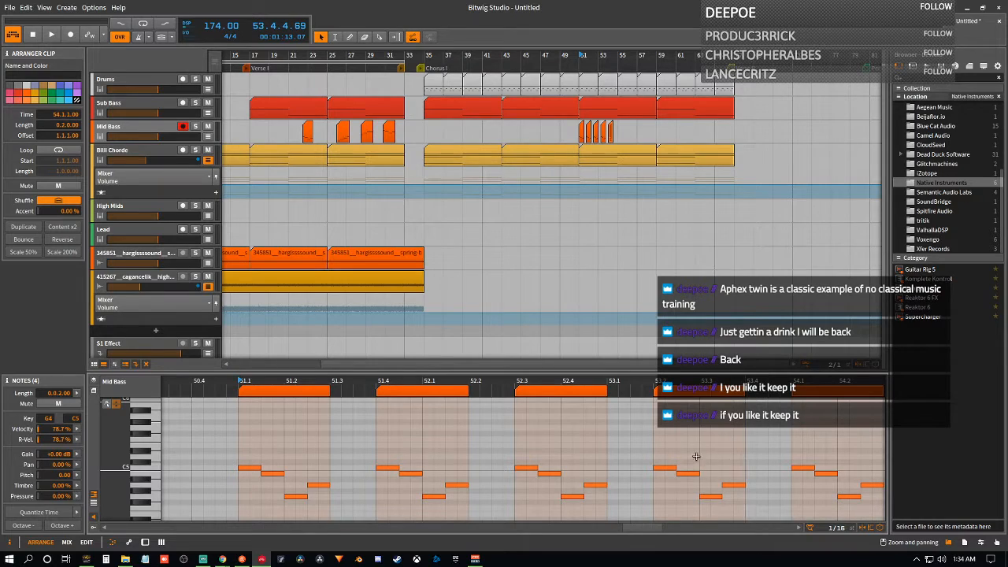
pyautogui.scroll(-2, 679, 448)
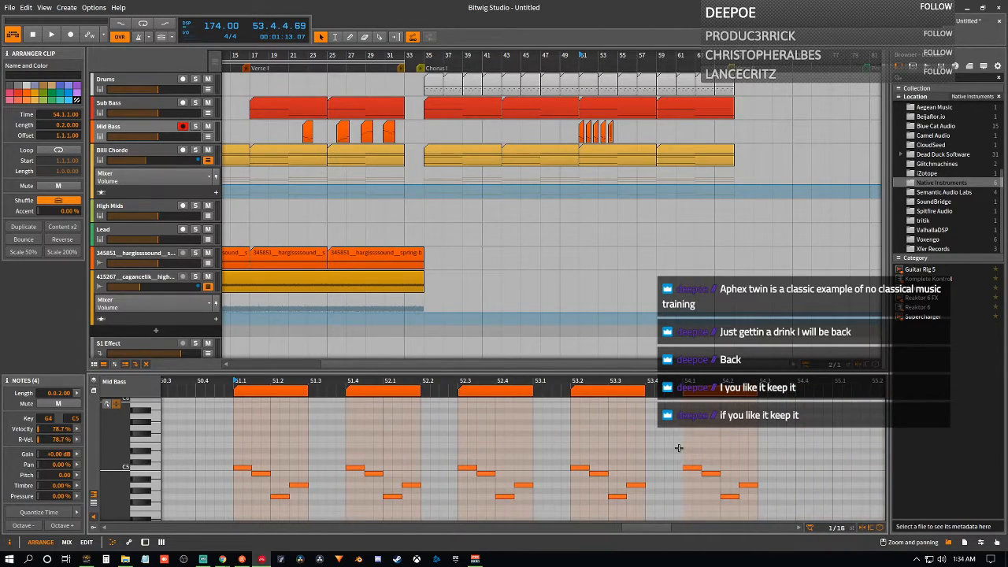
pyautogui.moveTo(632, 528)
pyautogui.mouseDown()
pyautogui.moveTo(607, 528)
pyautogui.moveTo(646, 526)
pyautogui.mouseUp()
pyautogui.press('space')
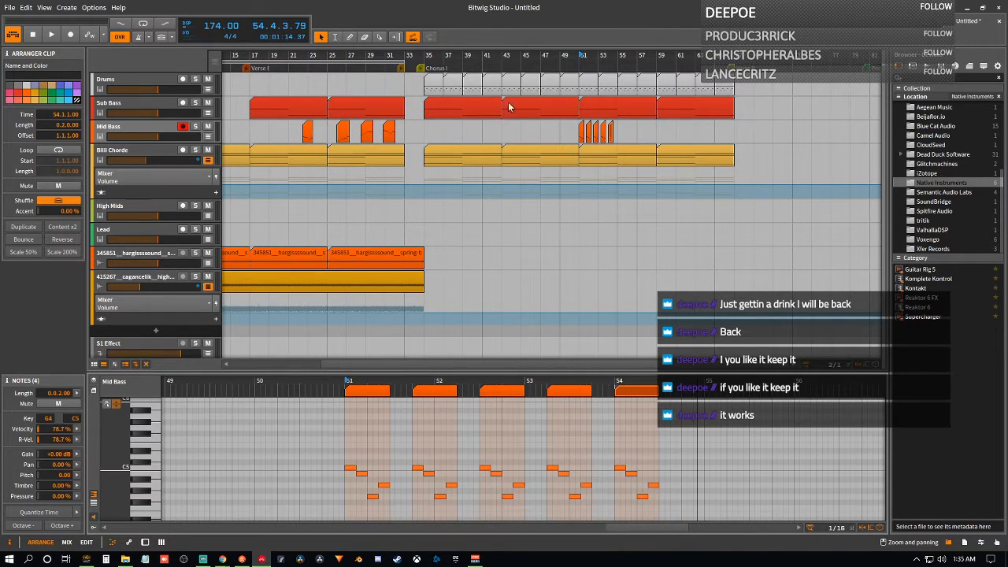
# - Play the arrangement from bar 33 through the chorus, and replay the Mid Bass line from bar 51
pyautogui.click(404, 57)
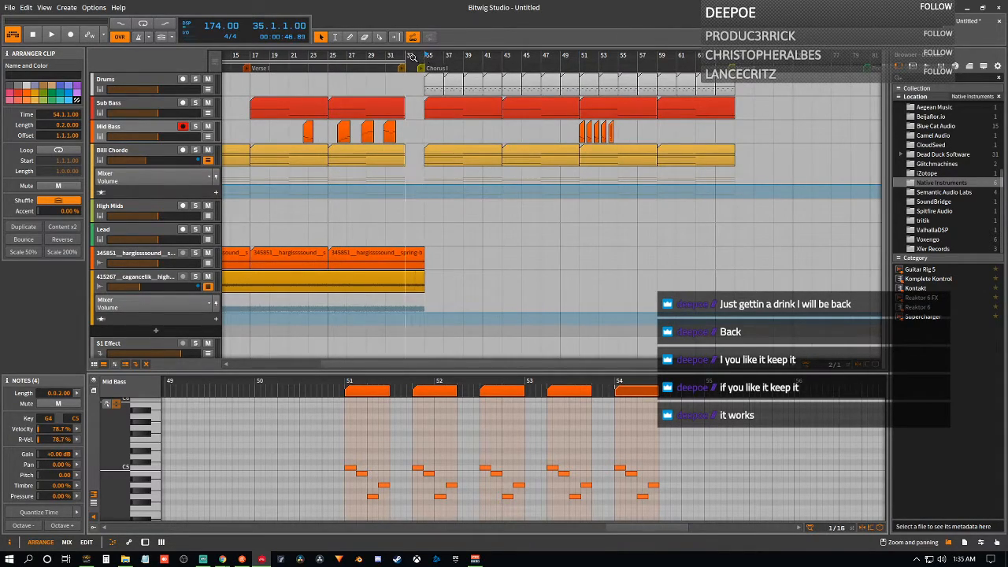
pyautogui.press('space')
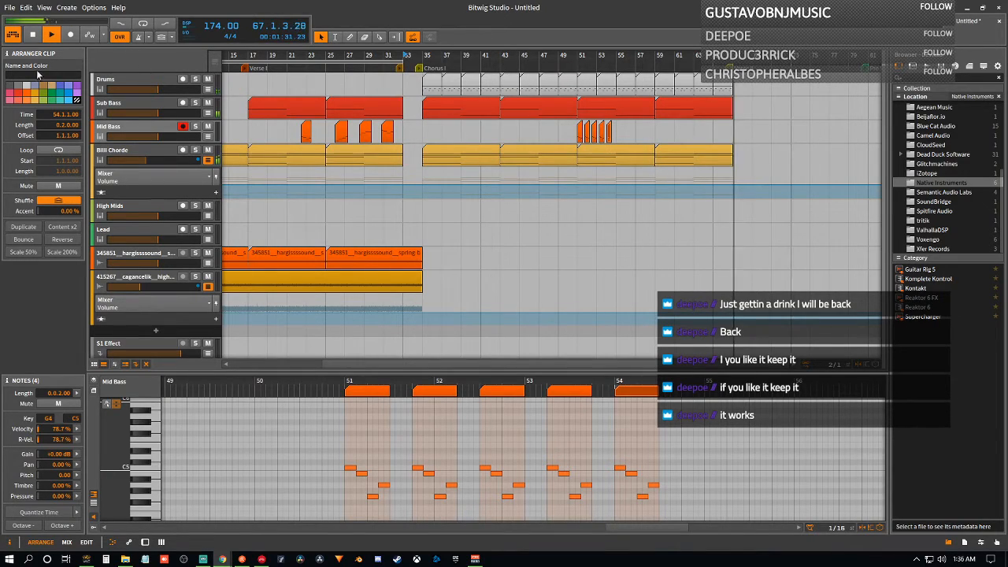
pyautogui.click(578, 59)
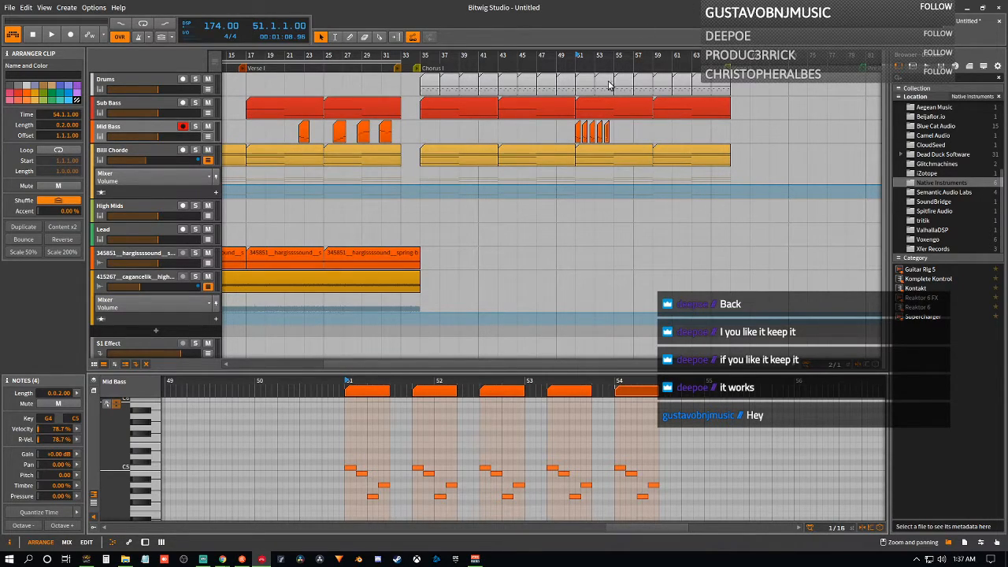
pyautogui.press('space')
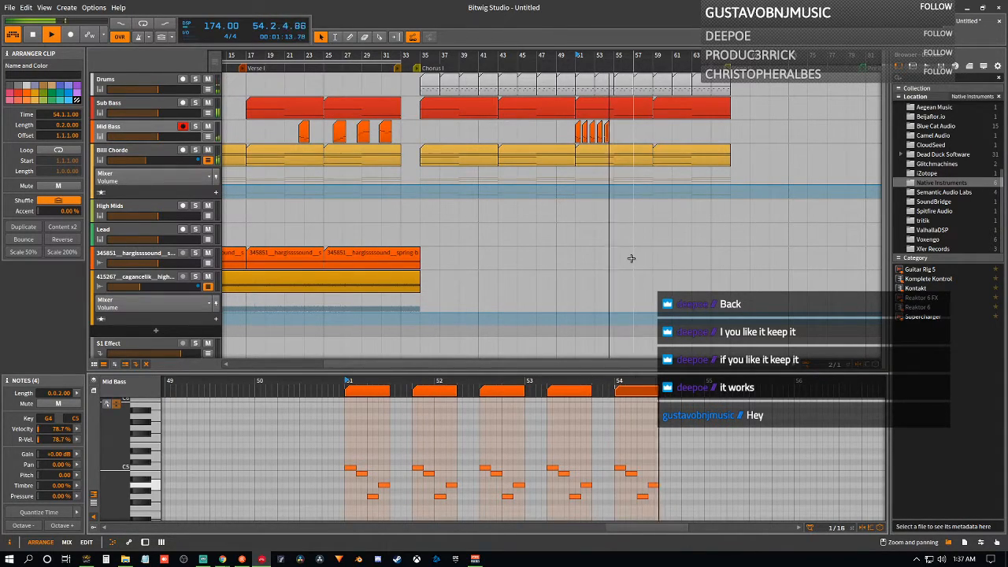
pyautogui.press('space')
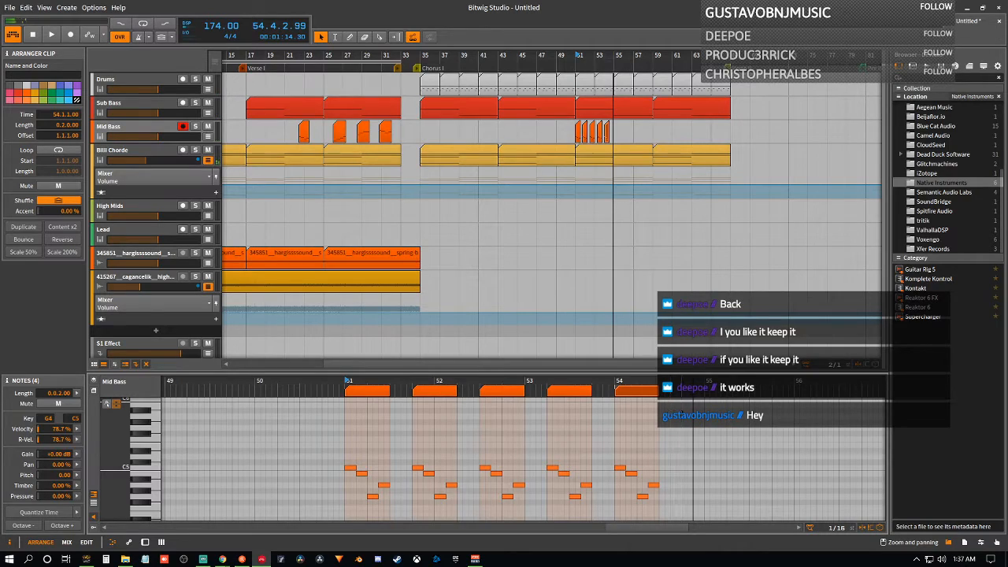
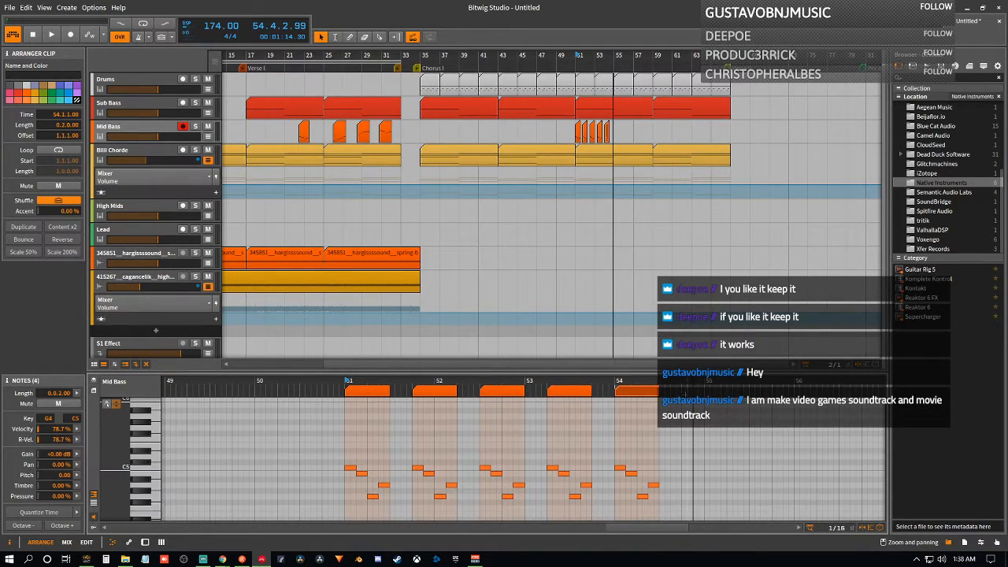
pyautogui.press('space')
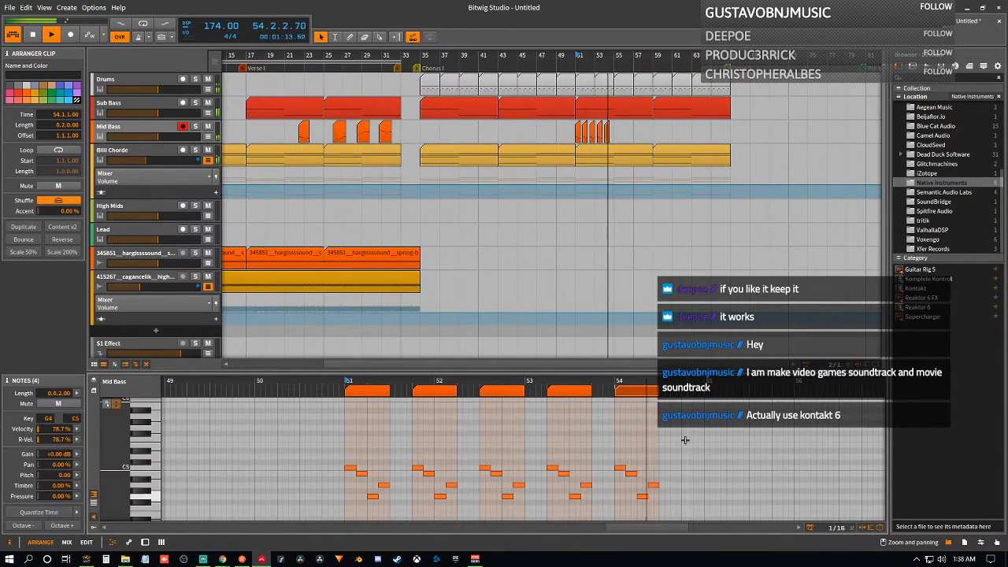
pyautogui.press('space')
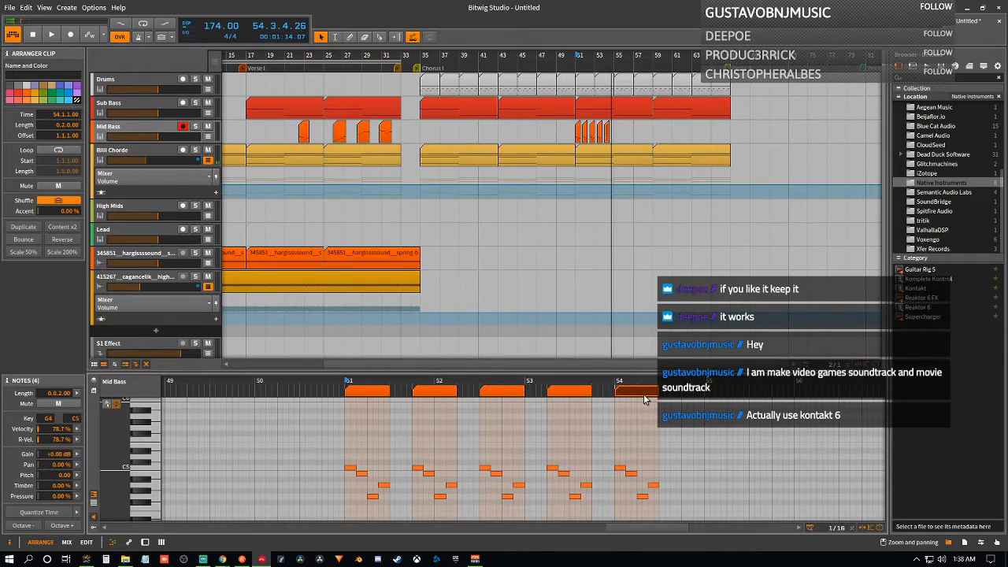
# - Copy the 54.1 Mid Bass clip to 54.4 and play the line repeatedly from bar 51
pyautogui.moveTo(644, 399); pyautogui.dragTo(702, 400)
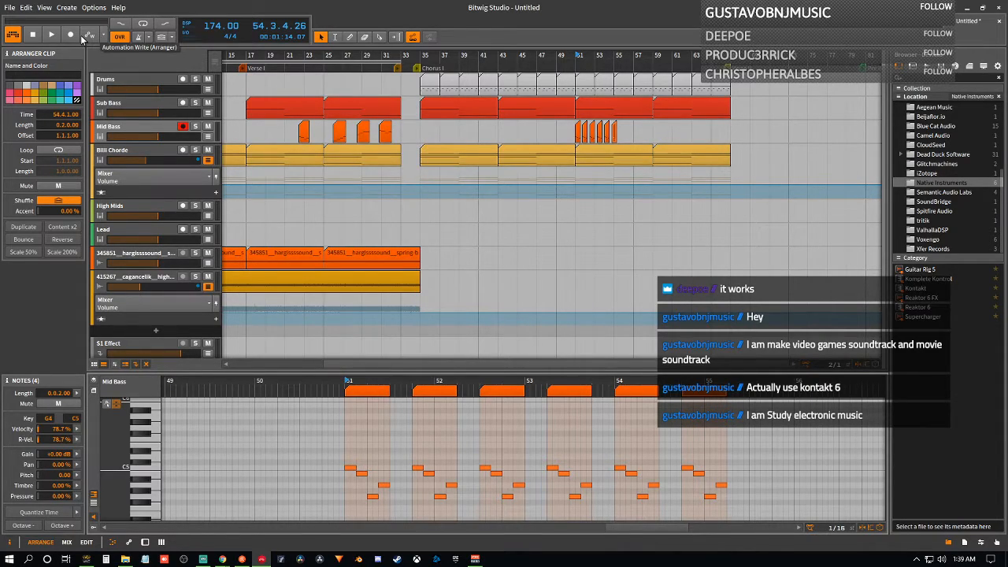
pyautogui.click(574, 55)
pyautogui.press('space')
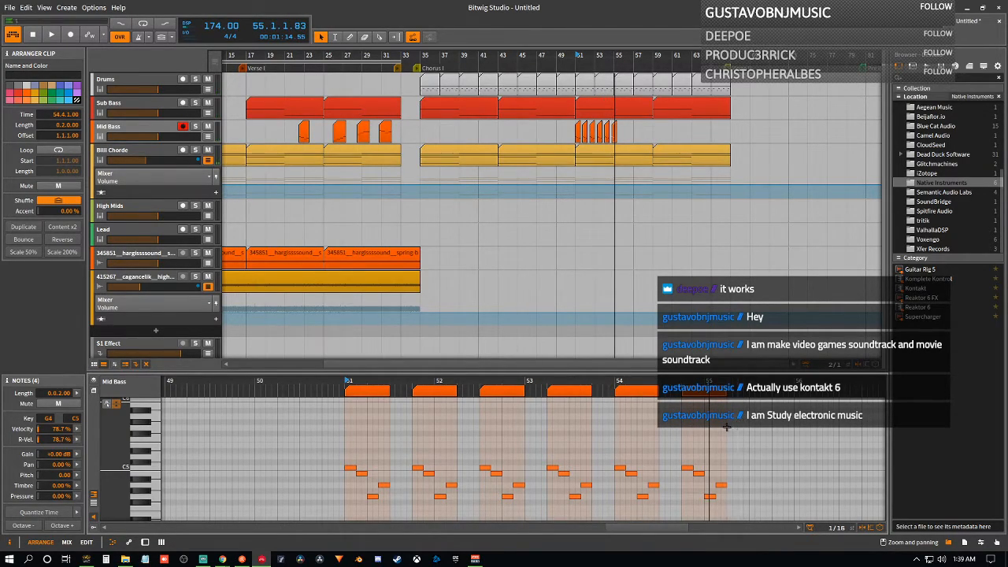
pyautogui.press('space')
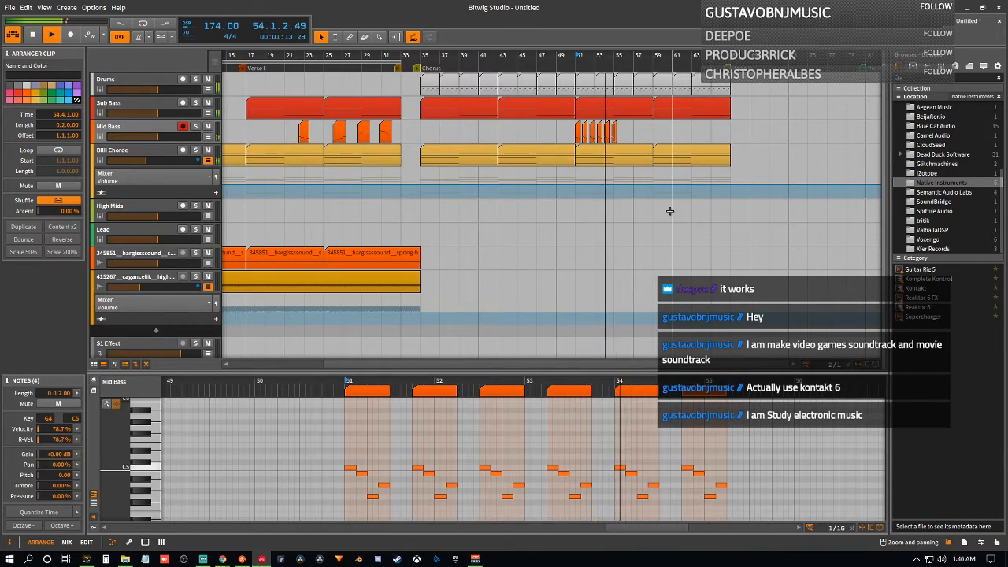
pyautogui.press('space')
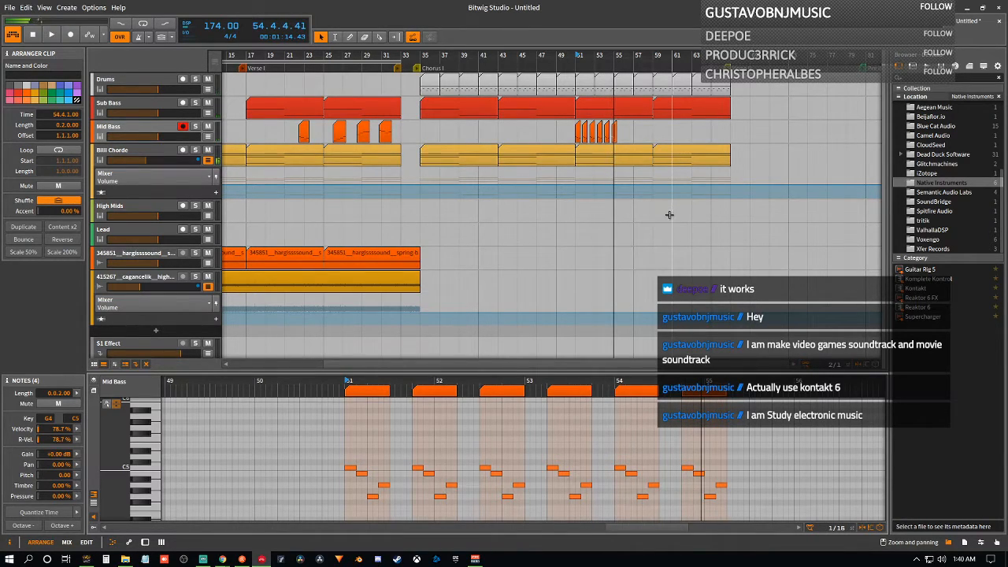
pyautogui.press('space')
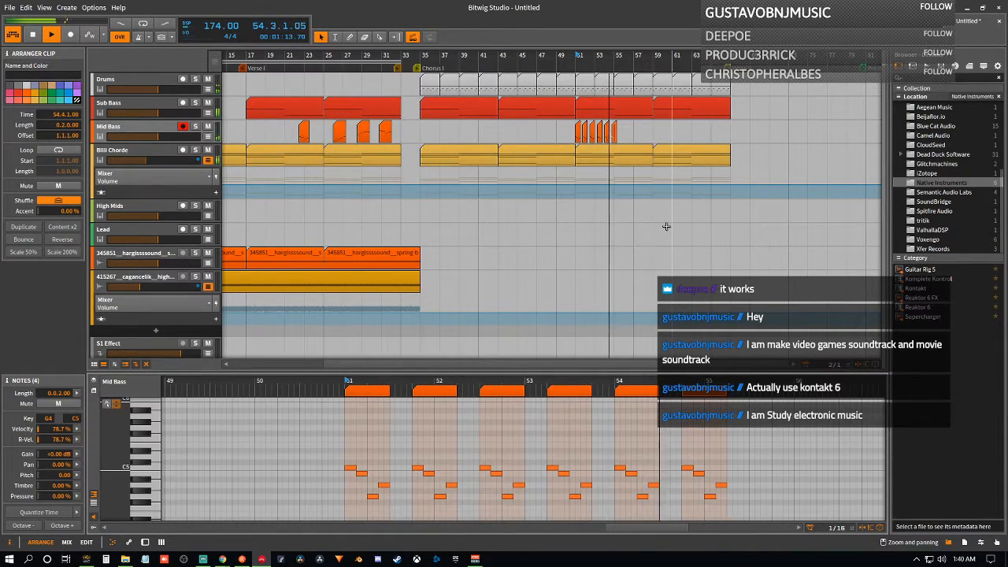
pyautogui.press('space')
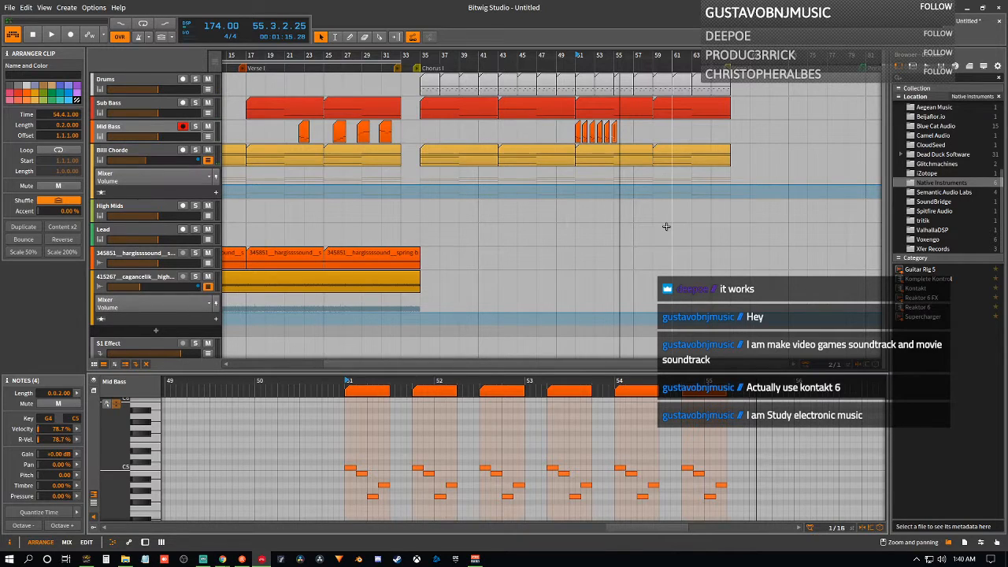
# - Create an empty two-beat Mid Bass clip at 55.3
pyautogui.click(752, 396)
pyautogui.click(752, 396)
pyautogui.moveTo(770, 398); pyautogui.dragTo(771, 399)
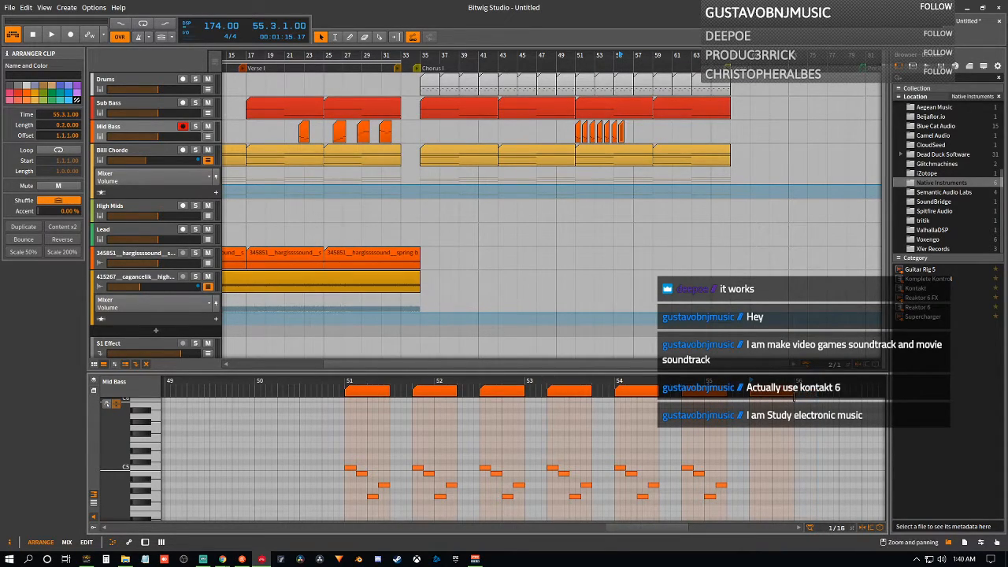
# - Fill the 55.3 clip with A4, G4, D4 and E4, each two sixteenths long and back to back
pyautogui.doubleClick(754, 484)
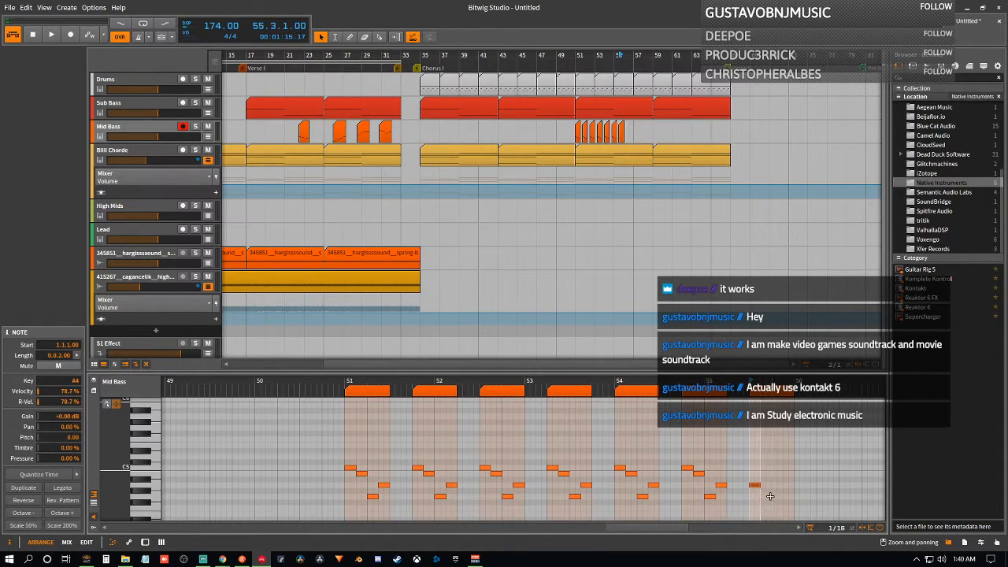
pyautogui.doubleClick(763, 496)
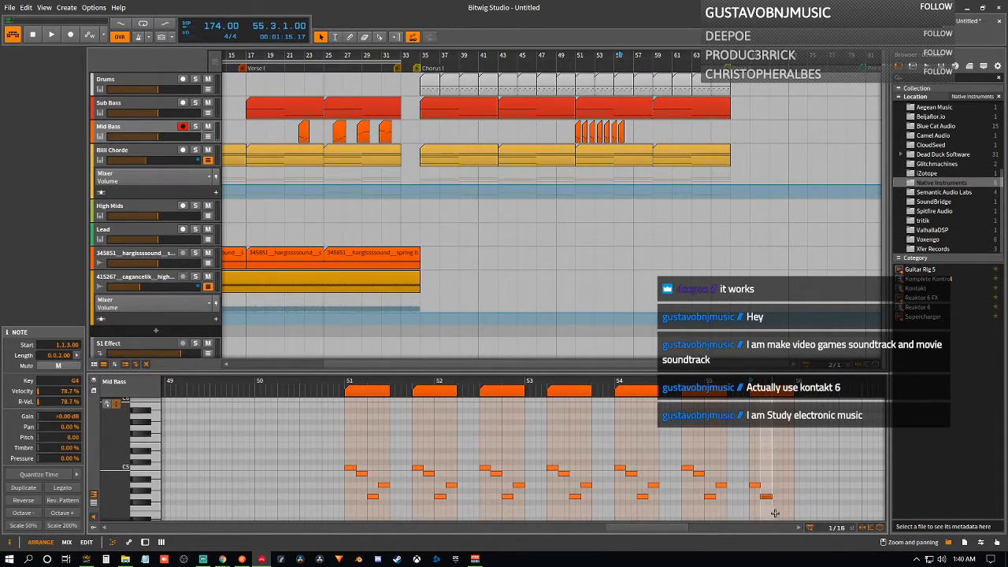
pyautogui.scroll(-1, 776, 514)
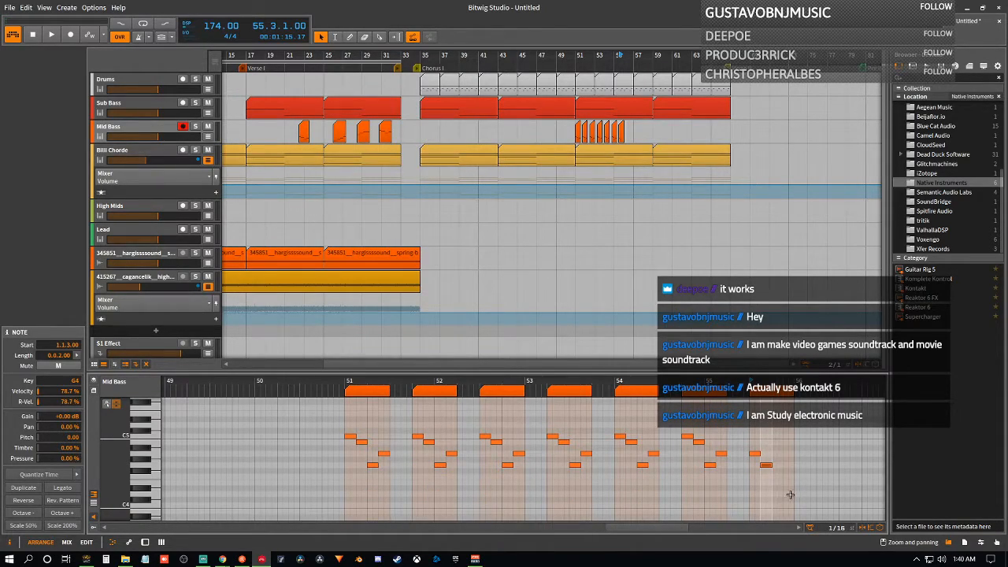
pyautogui.doubleClick(775, 494)
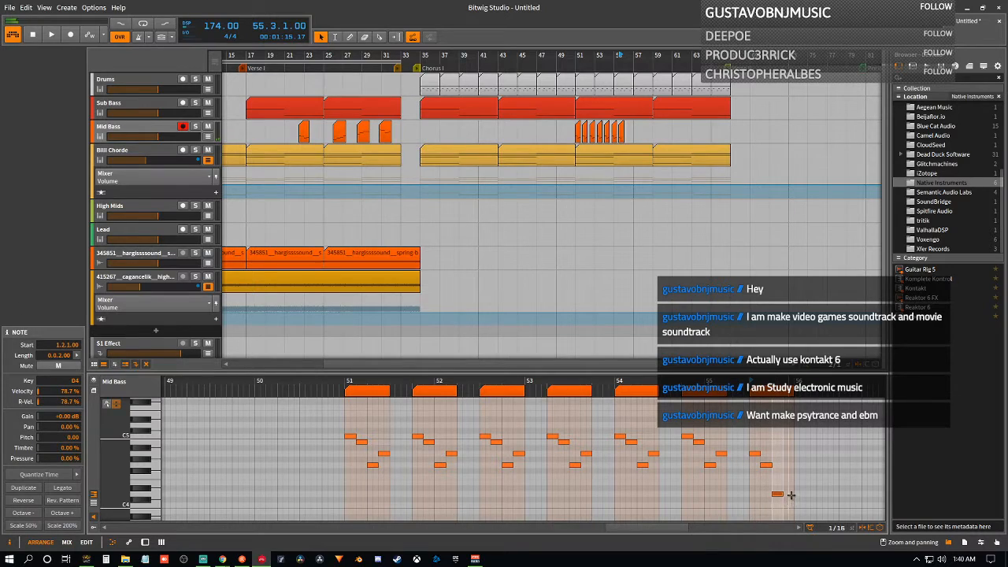
pyautogui.click(786, 483)
pyautogui.doubleClick(786, 484)
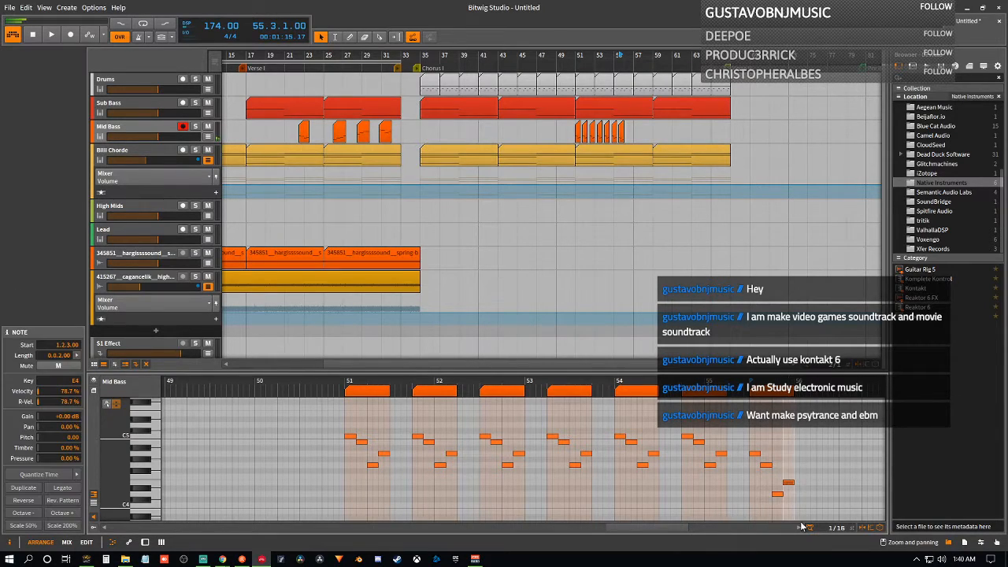
# - Duplicate the new 55.3 Mid Bass clip and place the copy at 56.2
pyautogui.click(765, 396)
pyautogui.moveTo(765, 398); pyautogui.dragTo(811, 396)
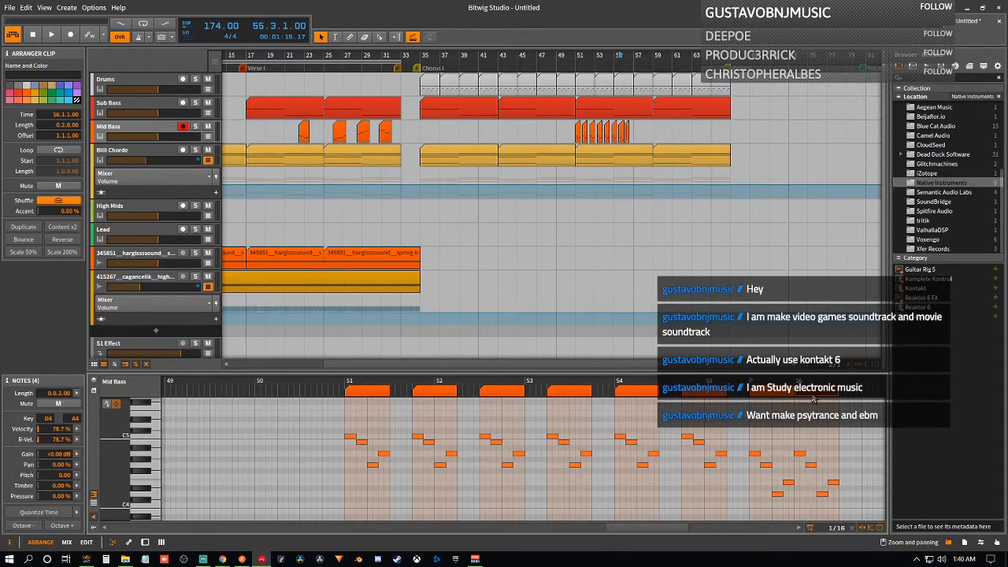
pyautogui.scroll(-2, 803, 402)
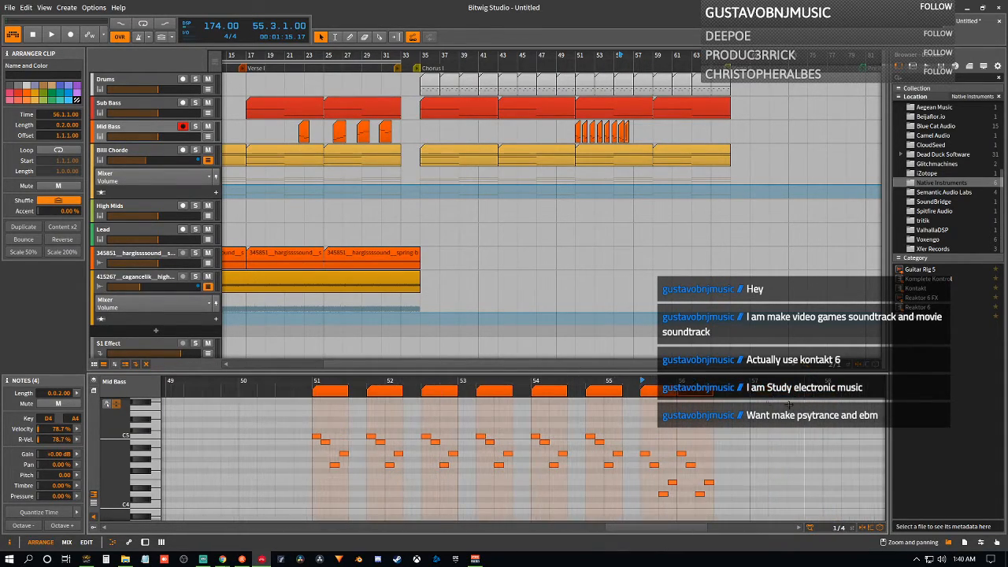
pyautogui.hotkey('ctrl', 'z')
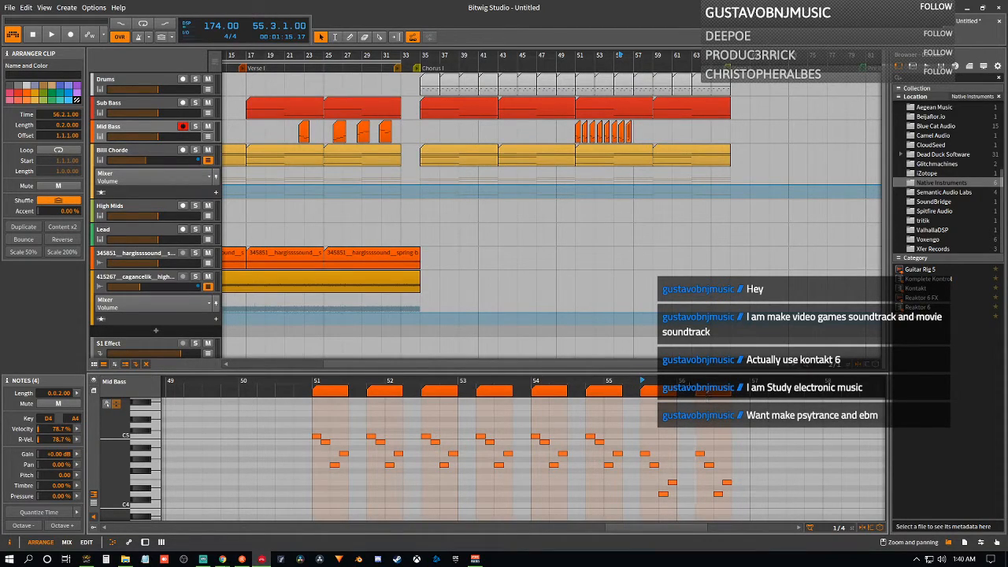
pyautogui.scroll(5, 652, 384)
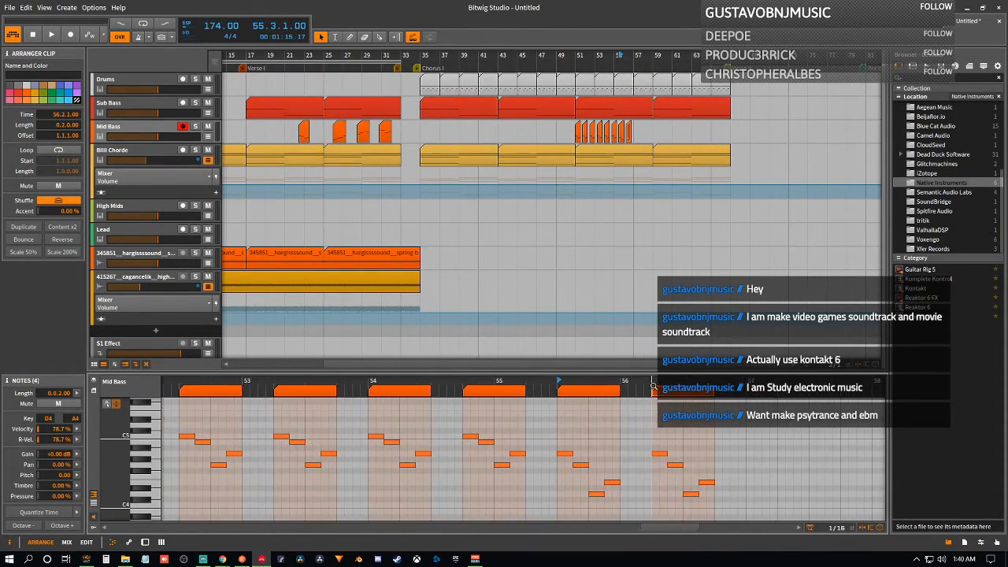
pyautogui.moveTo(650, 414); pyautogui.dragTo(727, 485)
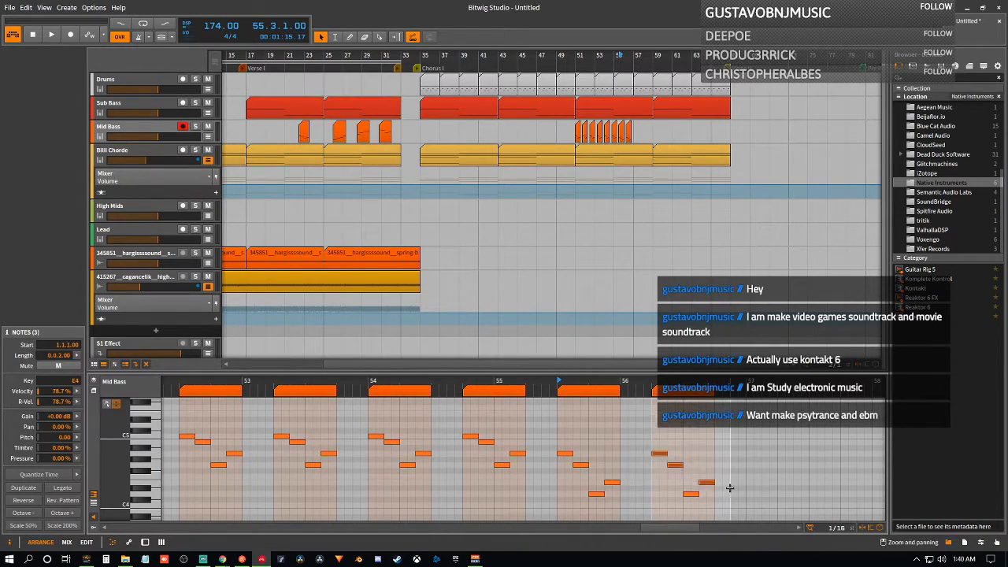
pyautogui.moveTo(652, 425); pyautogui.dragTo(736, 485)
pyautogui.hotkey('ctrl', 'd')
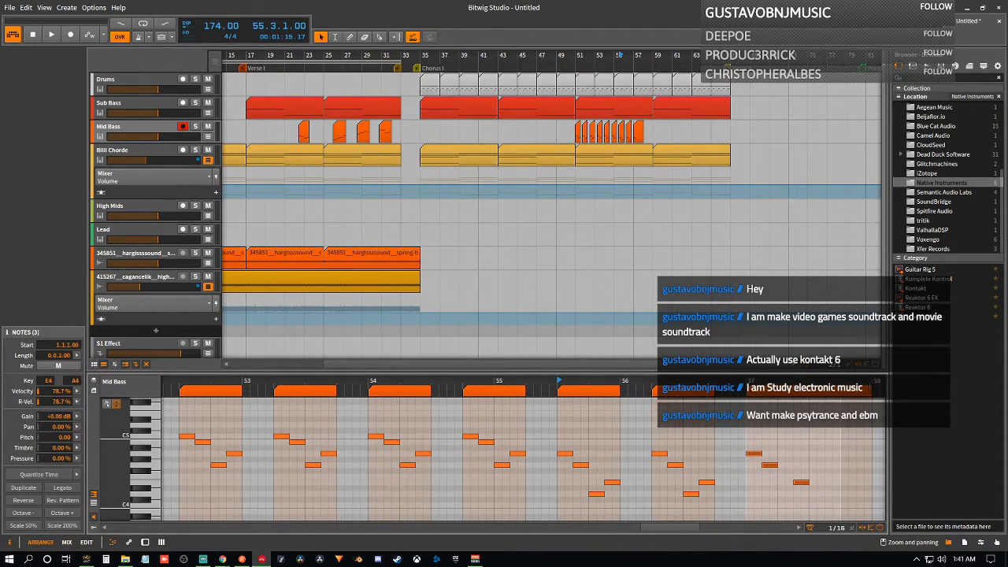
pyautogui.press('Escape')
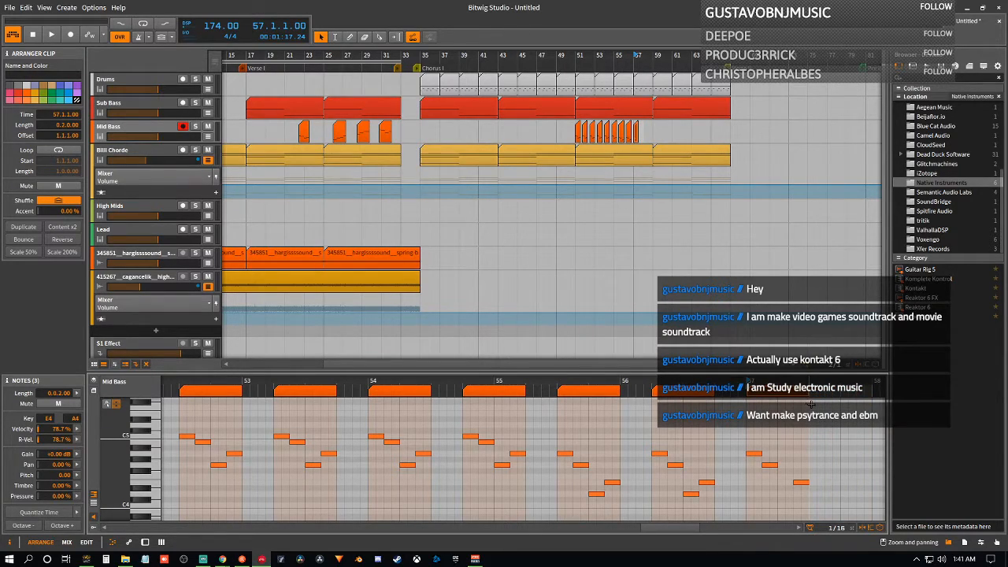
pyautogui.press('Delete')
# - Duplicate the 56.2 Mid Bass clip three times and place the copies at 57.1, 57.4 and 58.3
pyautogui.click(687, 393)
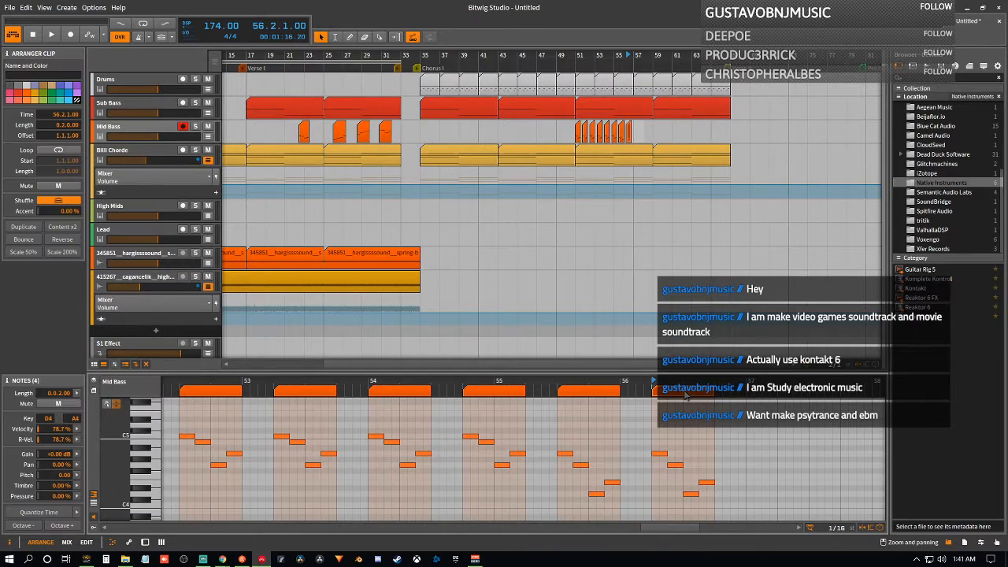
pyautogui.hotkey('ctrl', 'd')
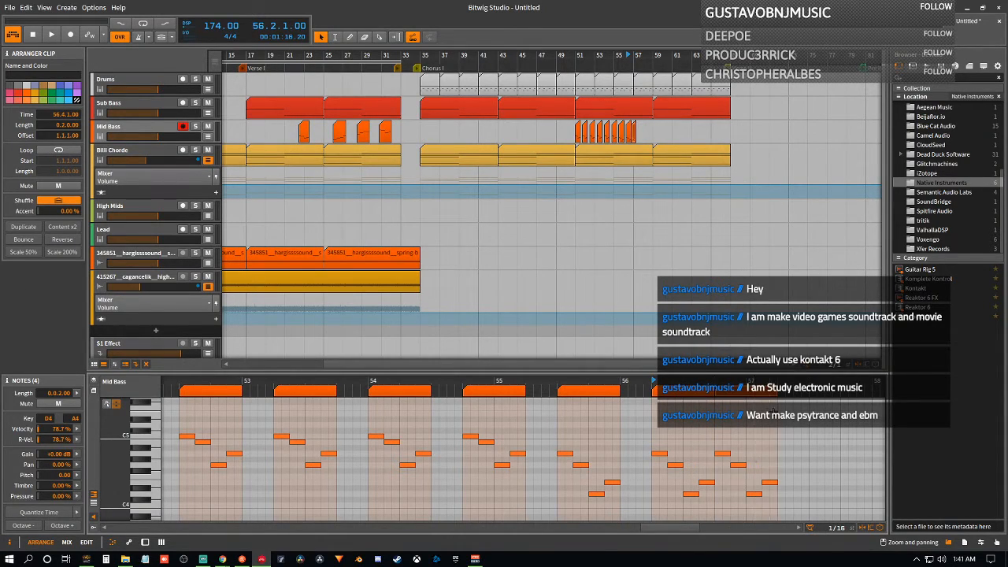
pyautogui.moveTo(772, 398); pyautogui.dragTo(803, 398)
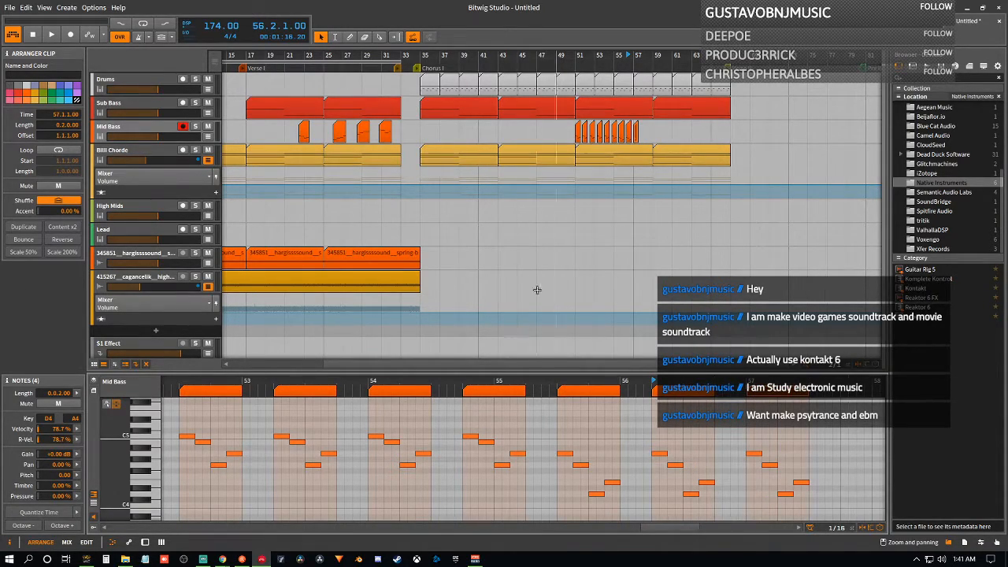
pyautogui.hotkey('ctrl', 'd')
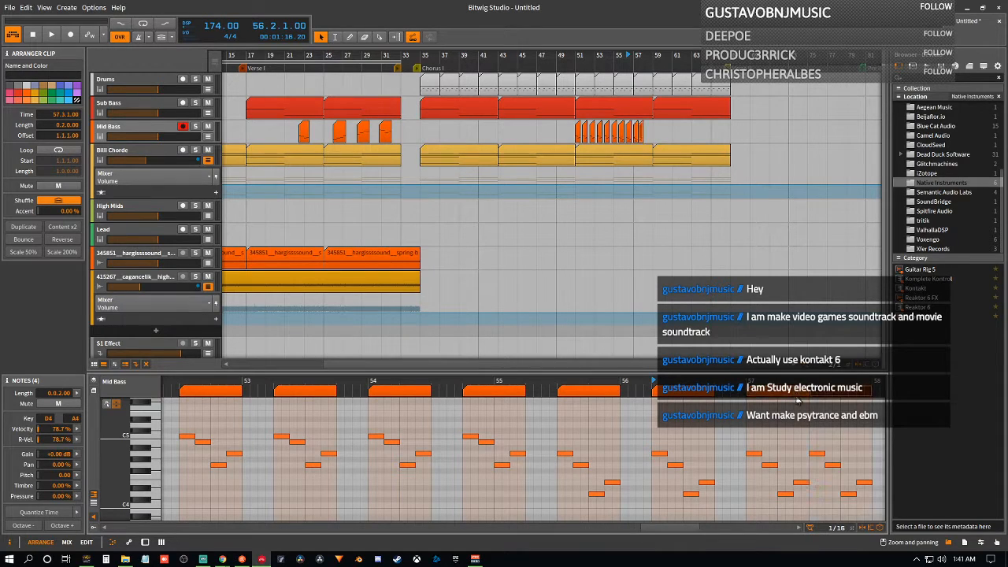
pyautogui.scroll(-2, 810, 429)
pyautogui.moveTo(666, 398)
pyautogui.mouseDown()
pyautogui.moveTo(693, 399)
pyautogui.moveTo(681, 398)
pyautogui.mouseUp()
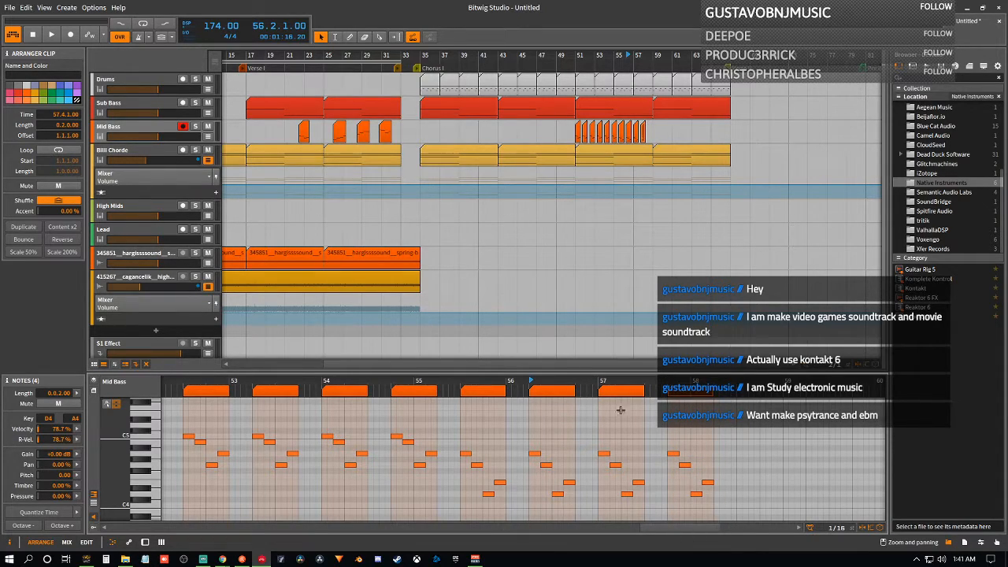
pyautogui.moveTo(709, 398); pyautogui.dragTo(766, 398)
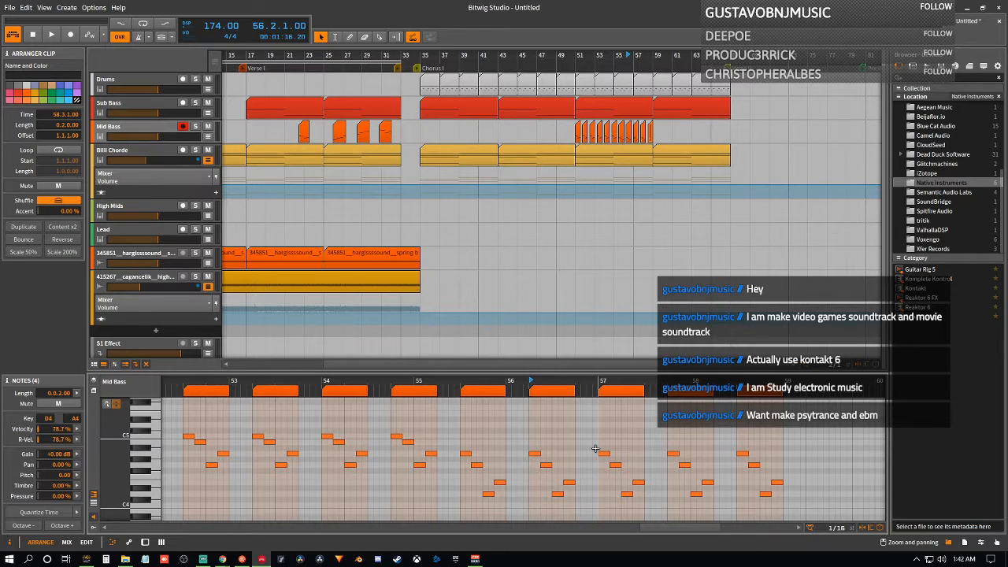
# - Play the Mid Bass line from bar 51 through bar 58
pyautogui.click(577, 59)
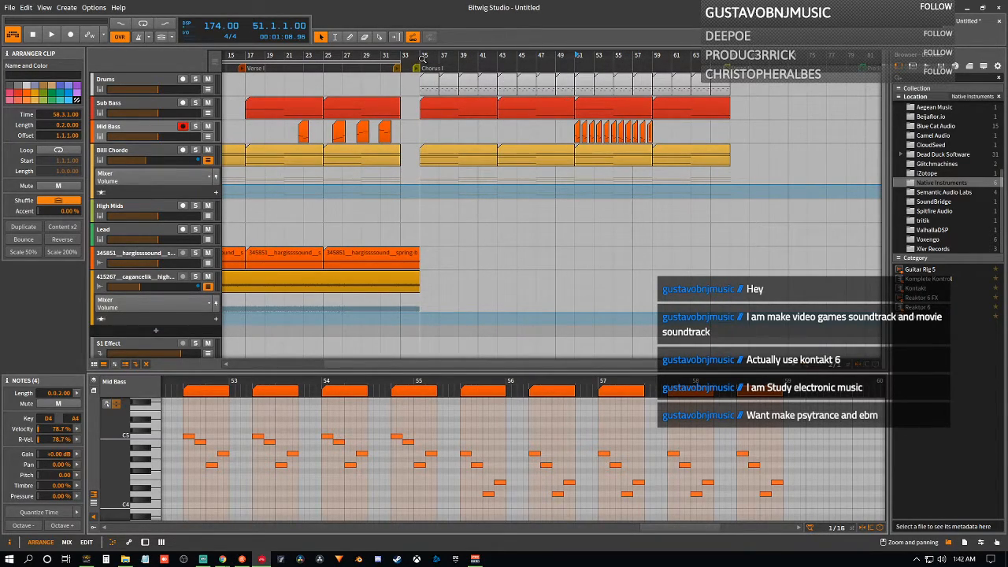
pyautogui.press('space')
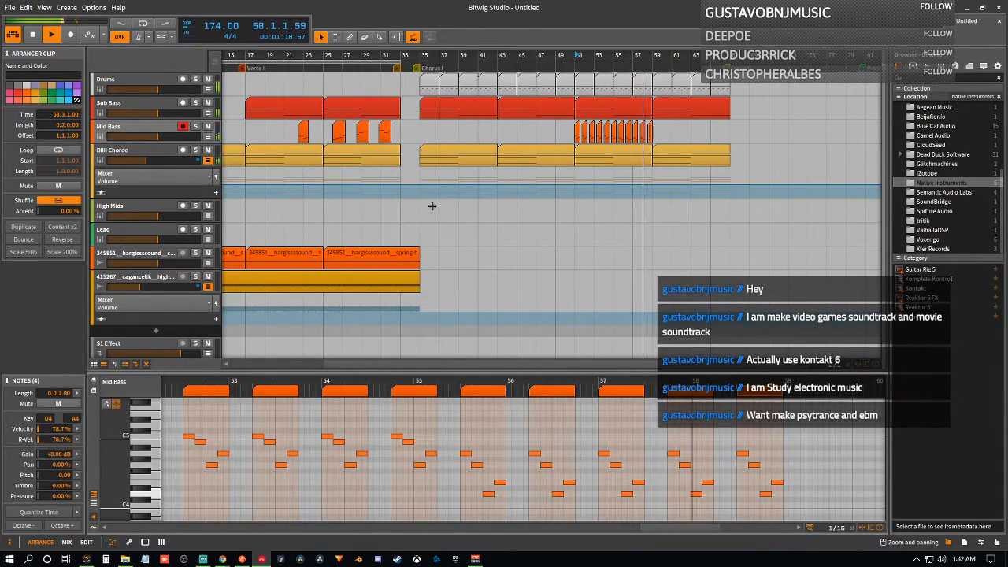
pyautogui.press('space')
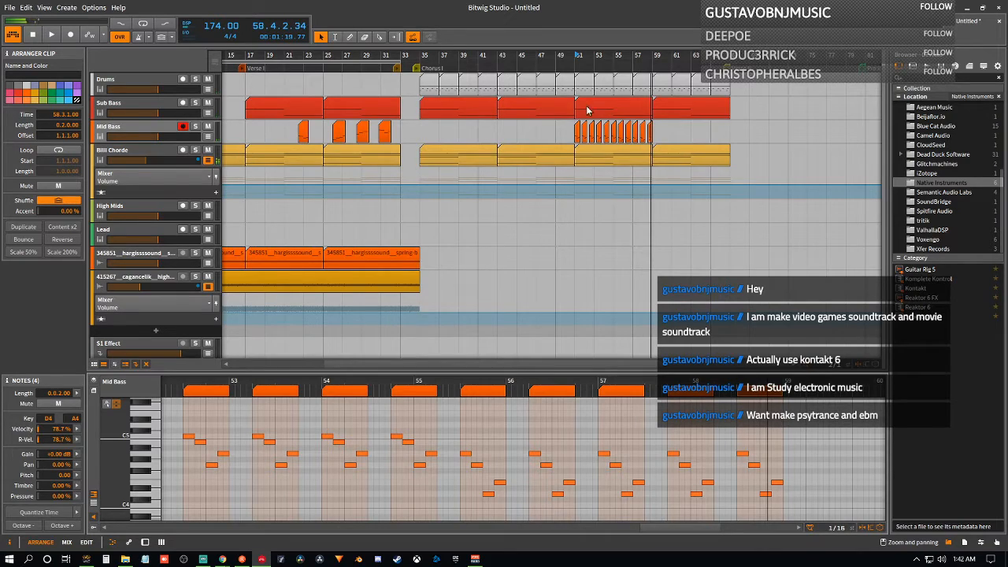
# - Duplicate all the Mid Bass clips from bars 51 to 58 so the copies start at bar 59, and listen through
pyautogui.moveTo(568, 120); pyautogui.dragTo(651, 137)
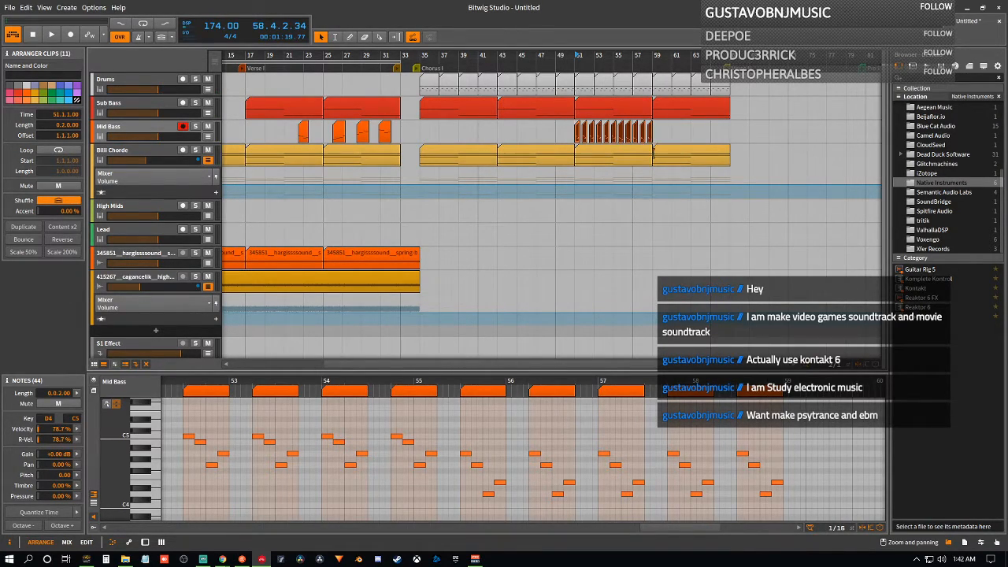
pyautogui.hotkey('ctrl', 'd')
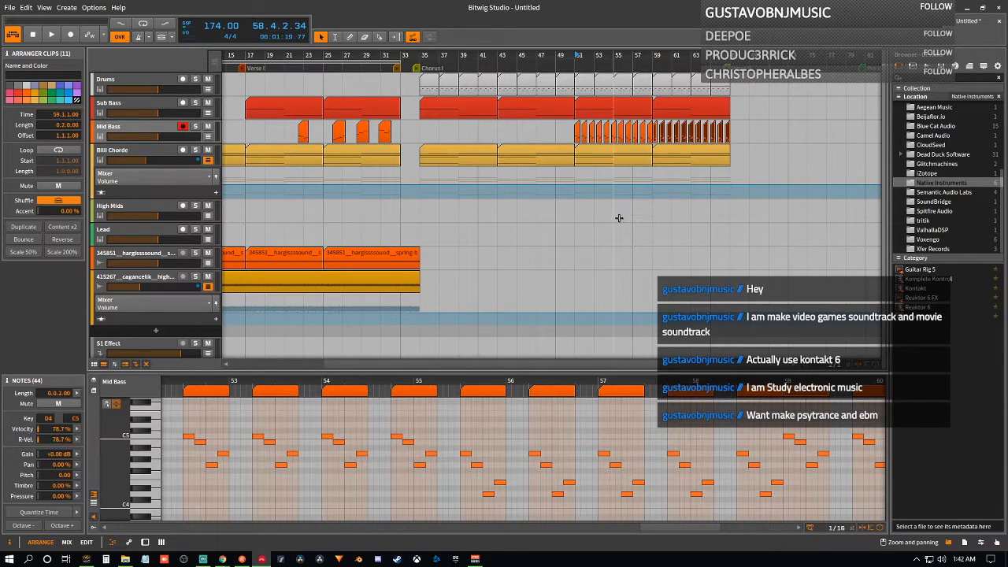
pyautogui.press('space')
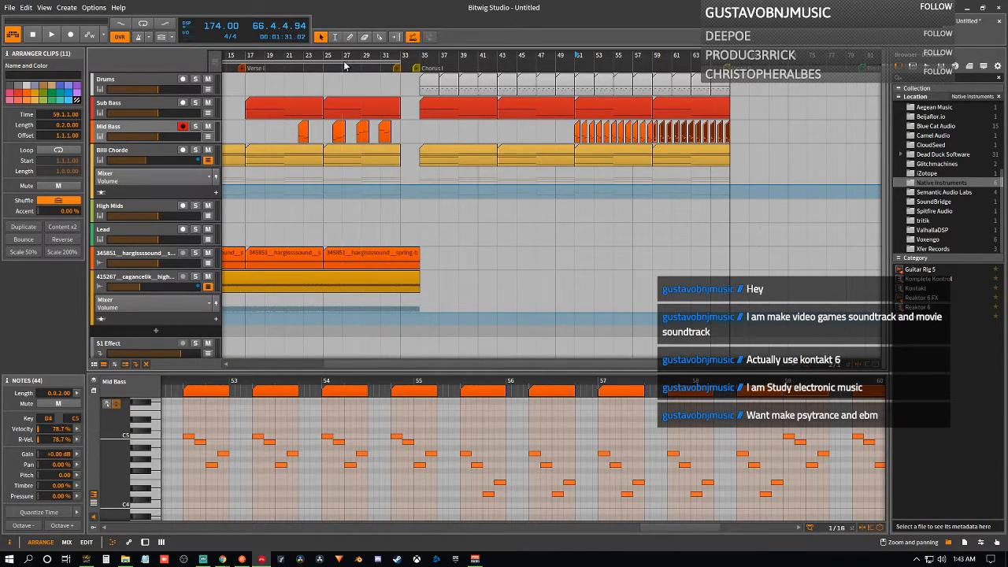
# - Set the arranger loop region to start at 1.1.1 with a length of 66 bars
pyautogui.scroll(-3, 432, 121)
pyautogui.scroll(-2, 432, 120)
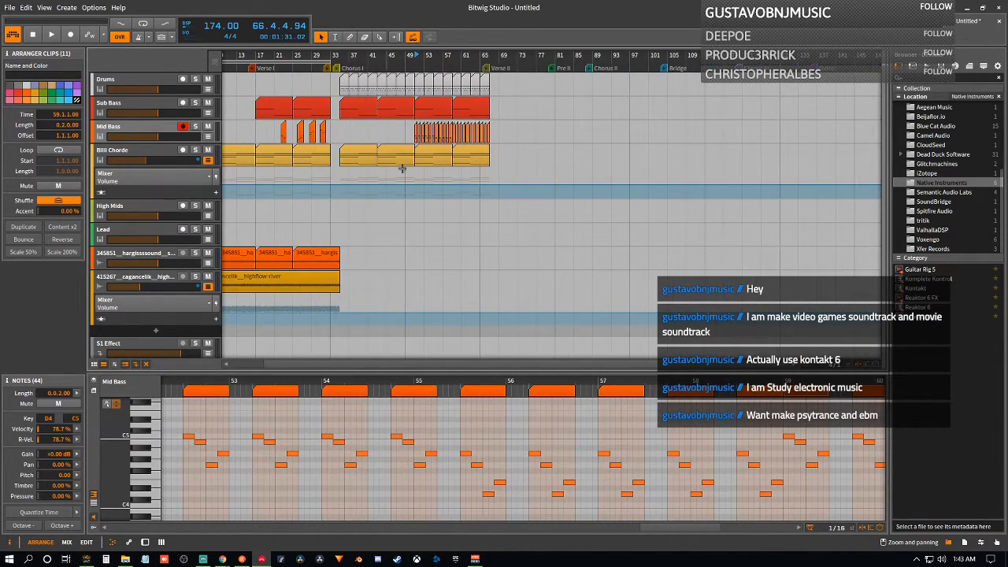
pyautogui.hscroll(-6, 553, 534)
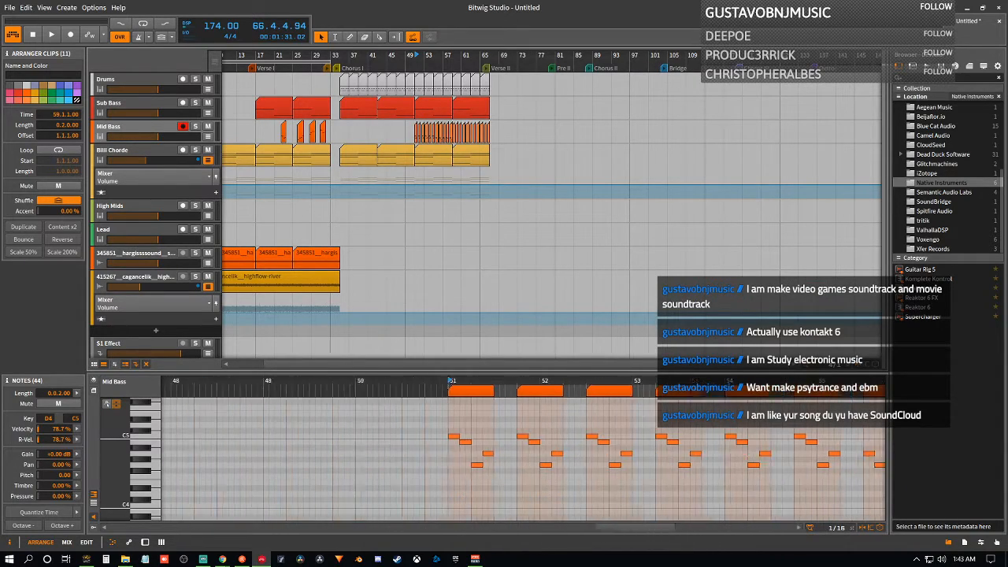
pyautogui.hscroll(-1, 624, 528)
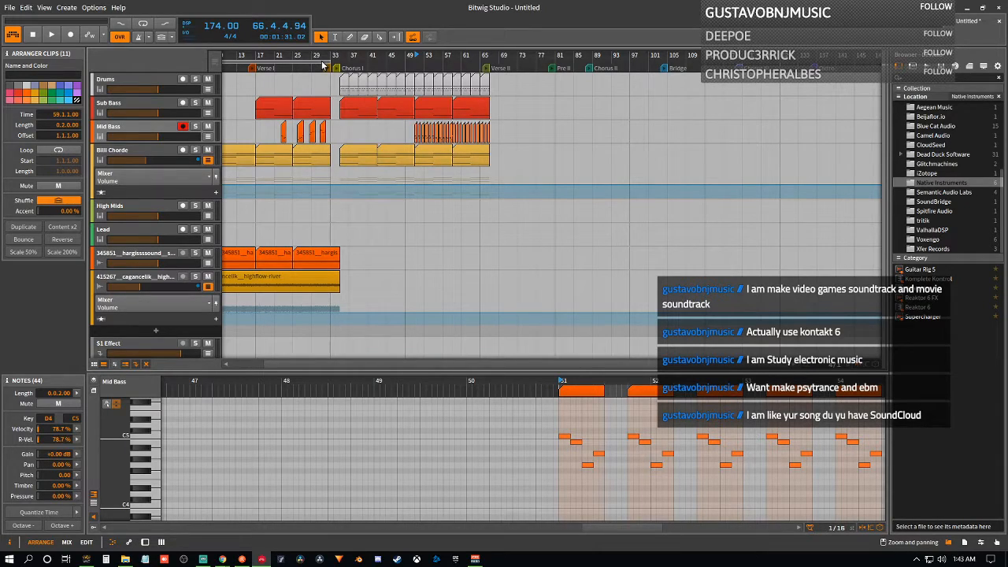
pyautogui.scroll(-2, 318, 67)
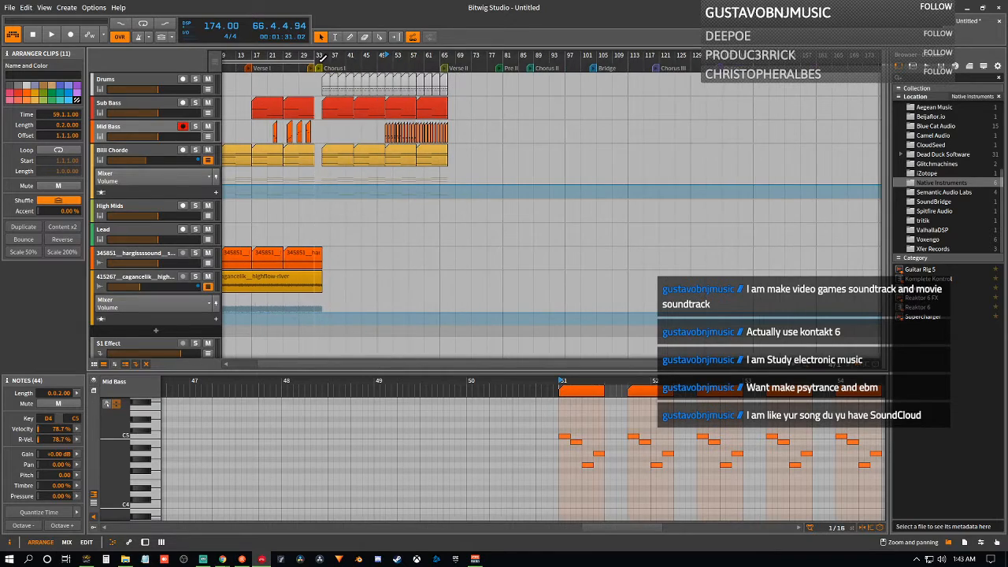
pyautogui.moveTo(482, 57); pyautogui.dragTo(518, 56)
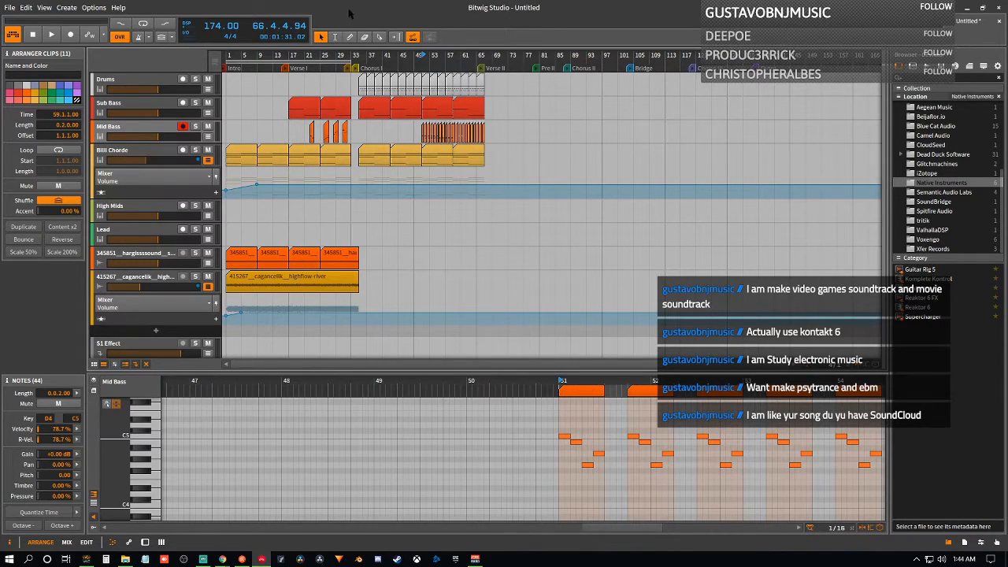
pyautogui.moveTo(351, 60); pyautogui.dragTo(451, 61)
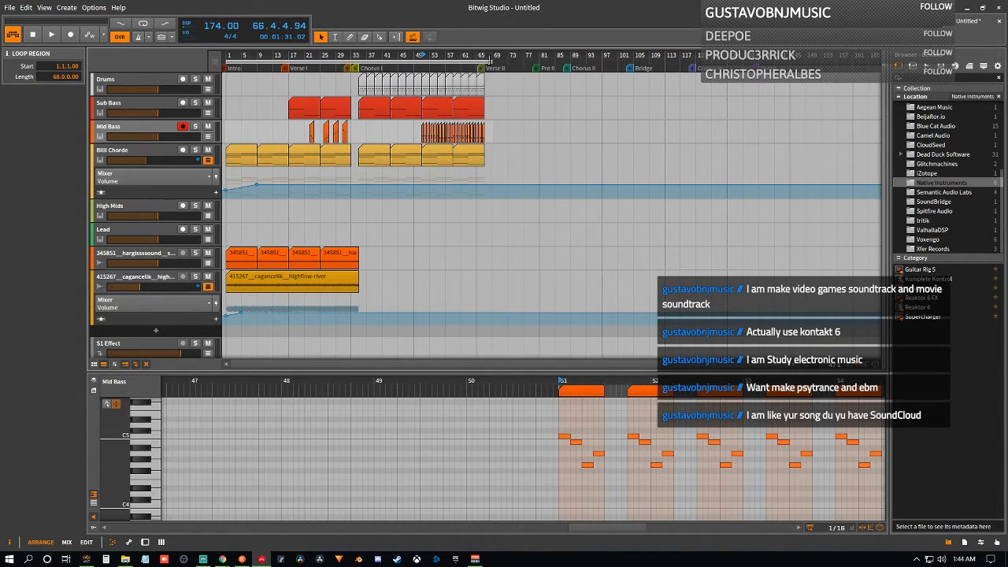
pyautogui.moveTo(515, 53); pyautogui.dragTo(516, 57)
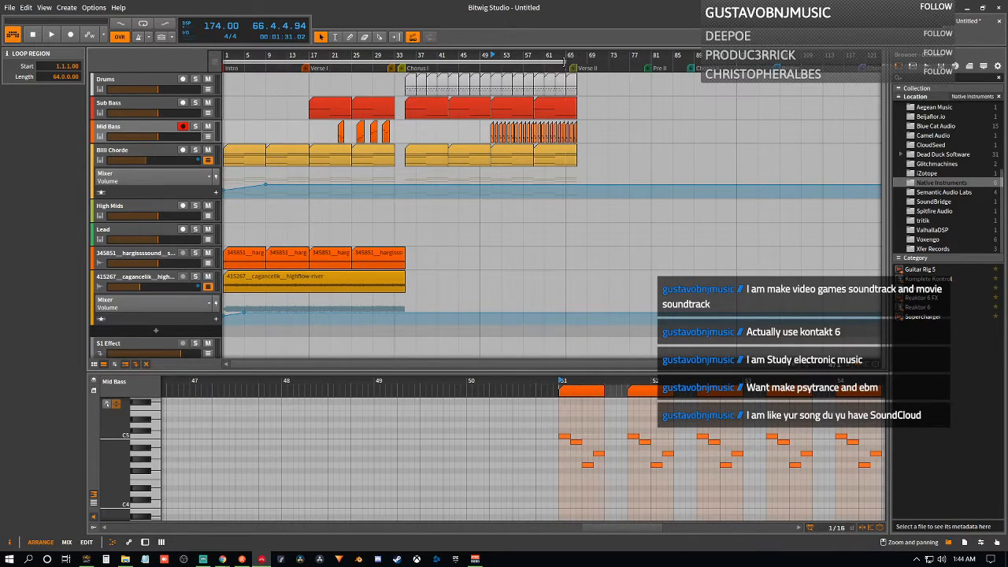
pyautogui.moveTo(570, 59); pyautogui.dragTo(751, 82)
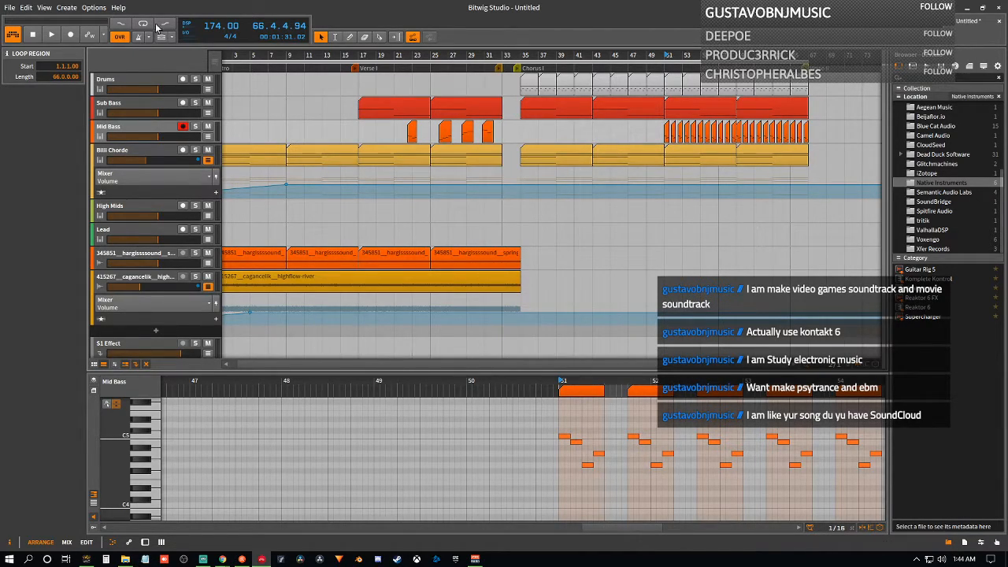
# - Enable looping, play the whole arrangement from bar 1, and stop playback
pyautogui.moveTo(414, 368); pyautogui.dragTo(413, 327)
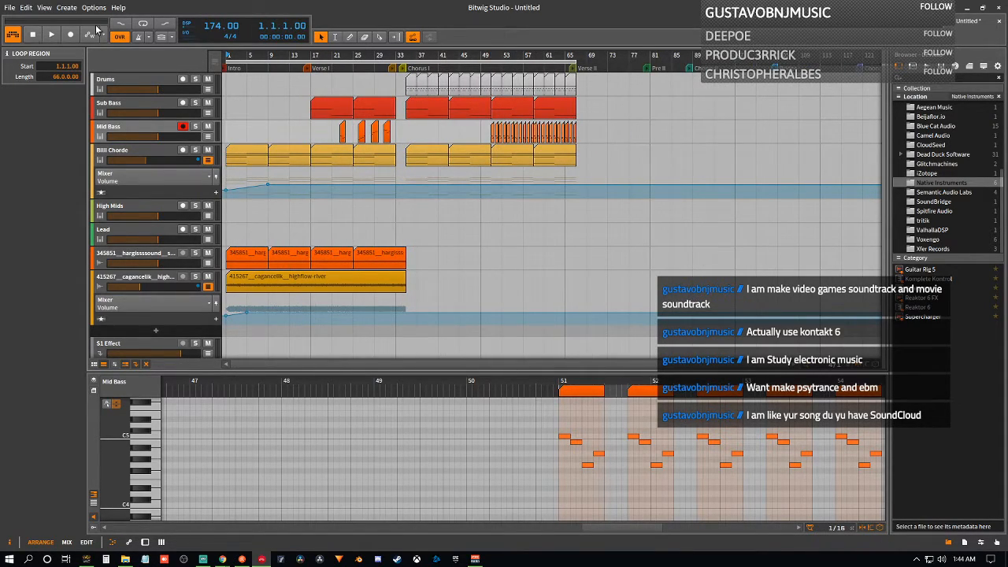
pyautogui.click(138, 25)
pyautogui.click(51, 35)
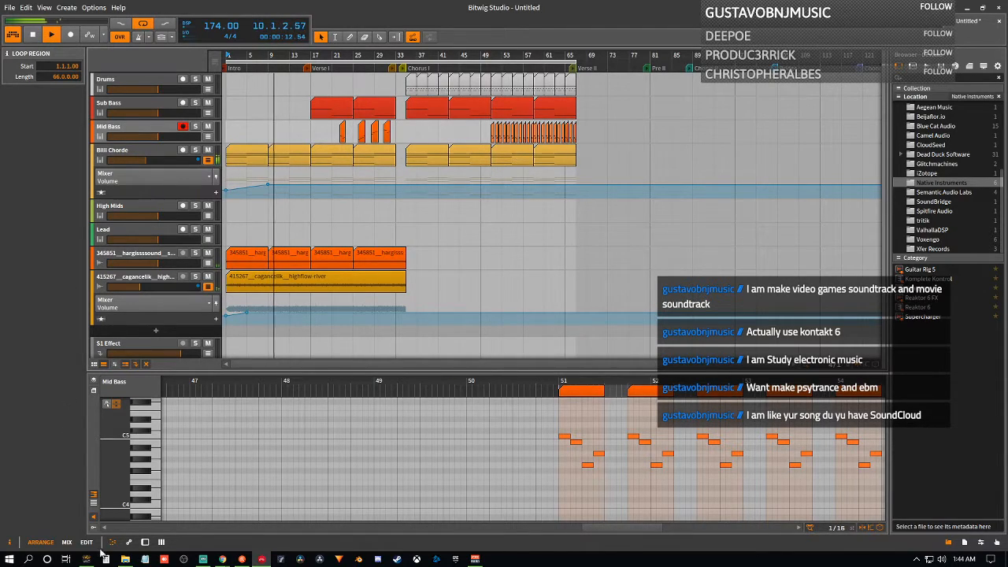
pyautogui.moveTo(380, 73); pyautogui.dragTo(1007, 71)
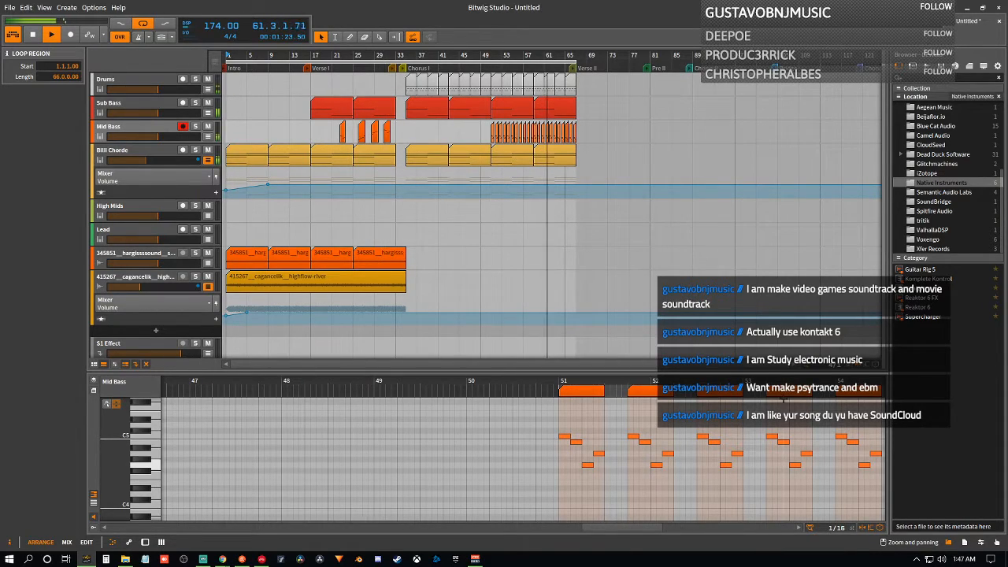
pyautogui.click(35, 37)
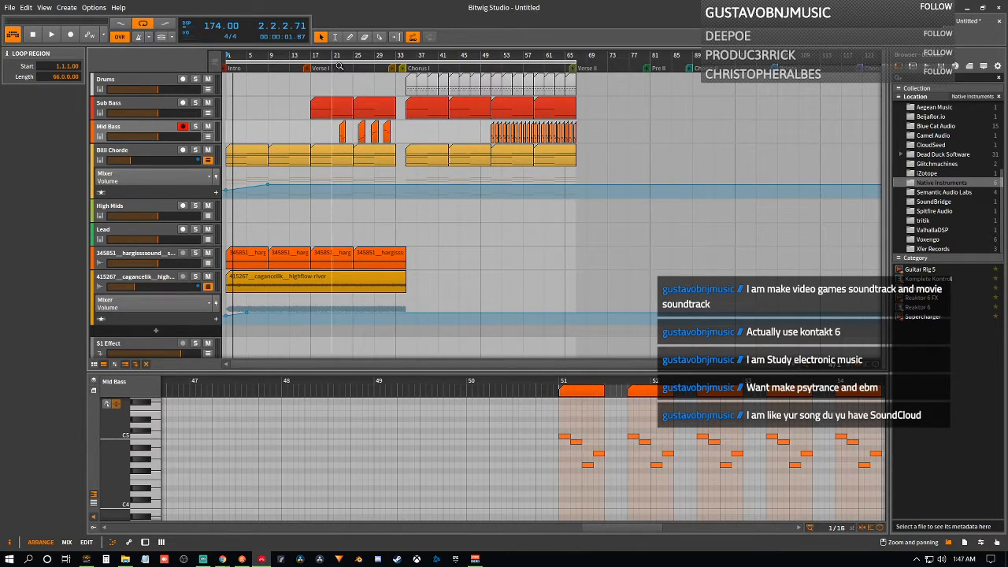
# - Delete the two eight-bar Sub Bass clips at bars 17 and 25 in Verse I
pyautogui.click(344, 110)
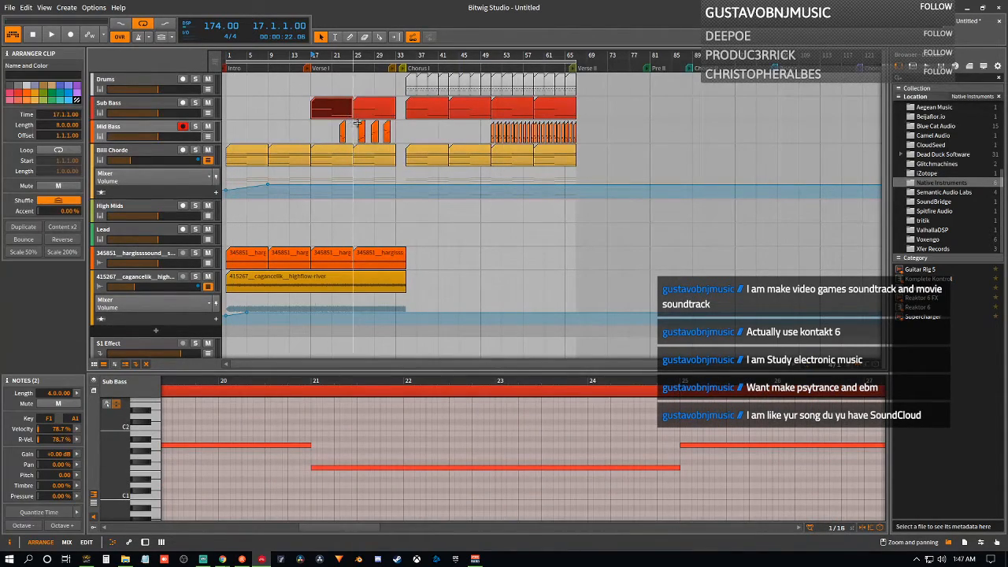
pyautogui.press('Delete')
pyautogui.click(360, 105)
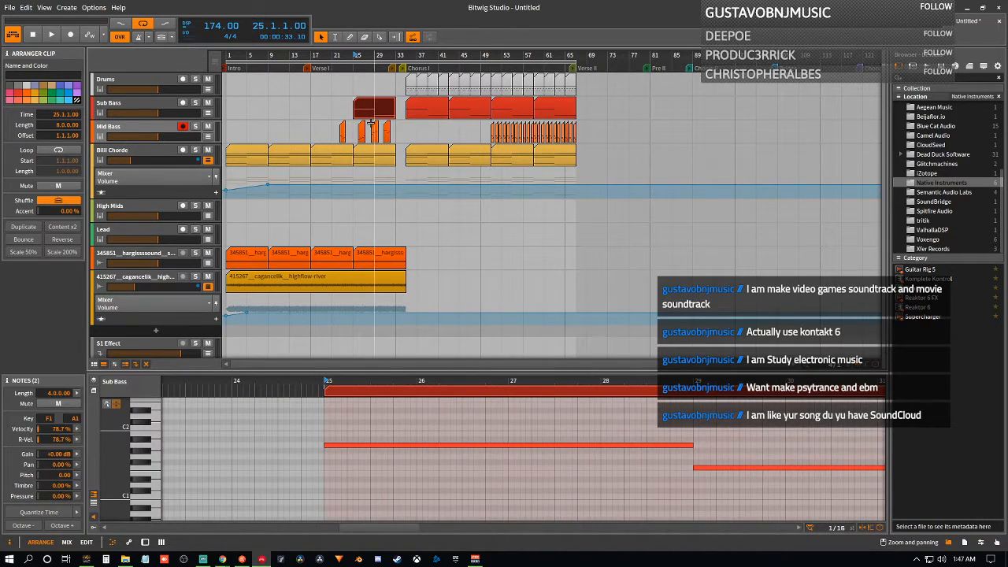
pyautogui.press('Delete')
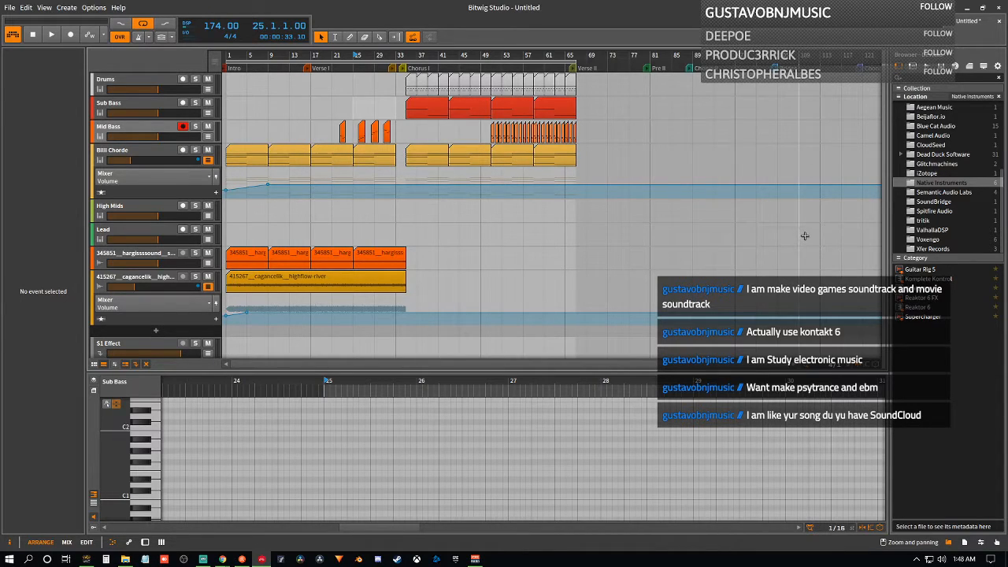
# - Restart playback from the beginning of the track and listen to the intro
pyautogui.press('space')
pyautogui.press('space')
pyautogui.press('space')
pyautogui.press('space')
pyautogui.click(35, 33)
pyautogui.press('space')
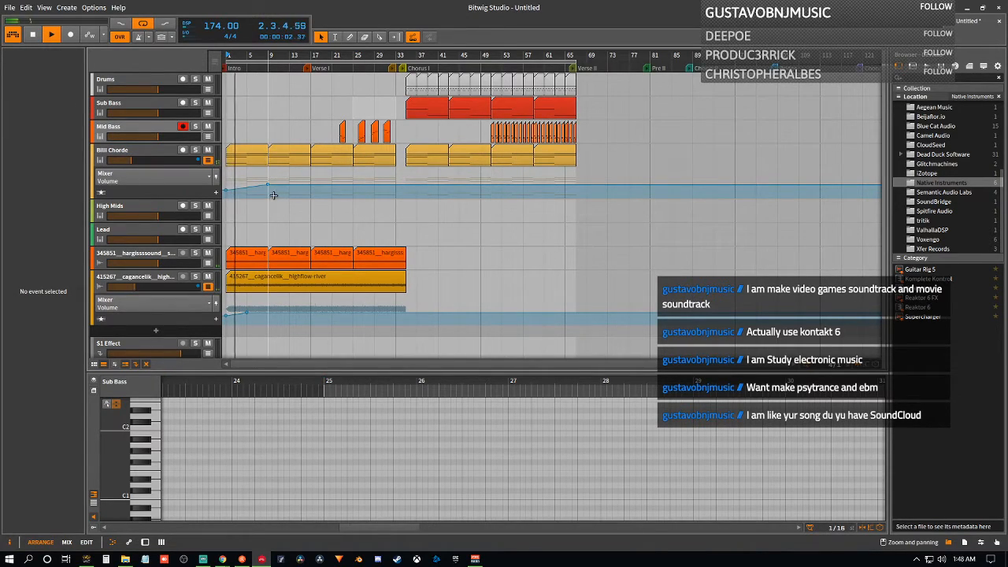
# - Move the chord track's volume automation point from bar 9 to 17.1.1 at -15.9 dB and play the result
pyautogui.press('space')
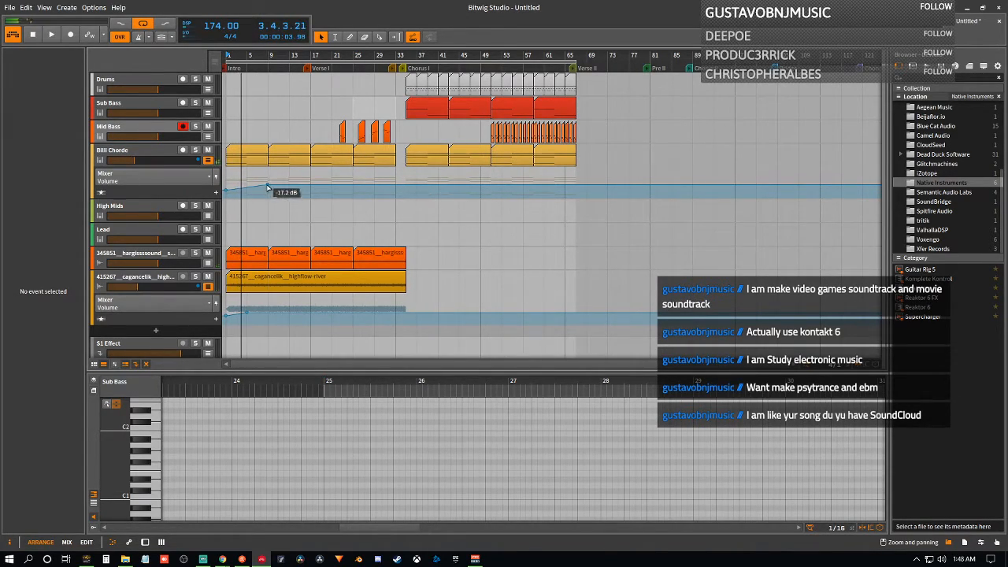
pyautogui.moveTo(268, 187); pyautogui.dragTo(309, 182)
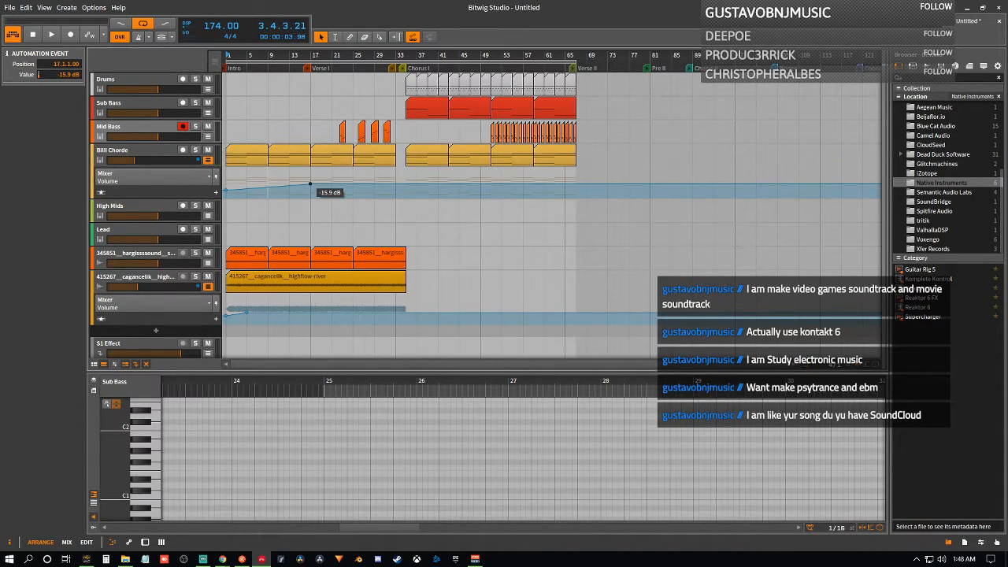
pyautogui.press('space')
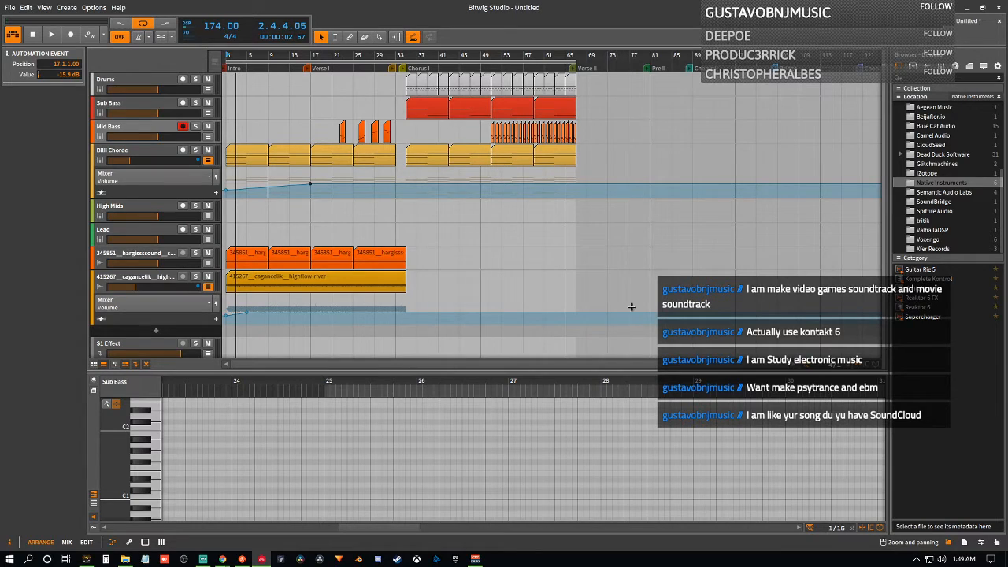
pyautogui.scroll(2, 579, 209)
pyautogui.scroll(2, 584, 224)
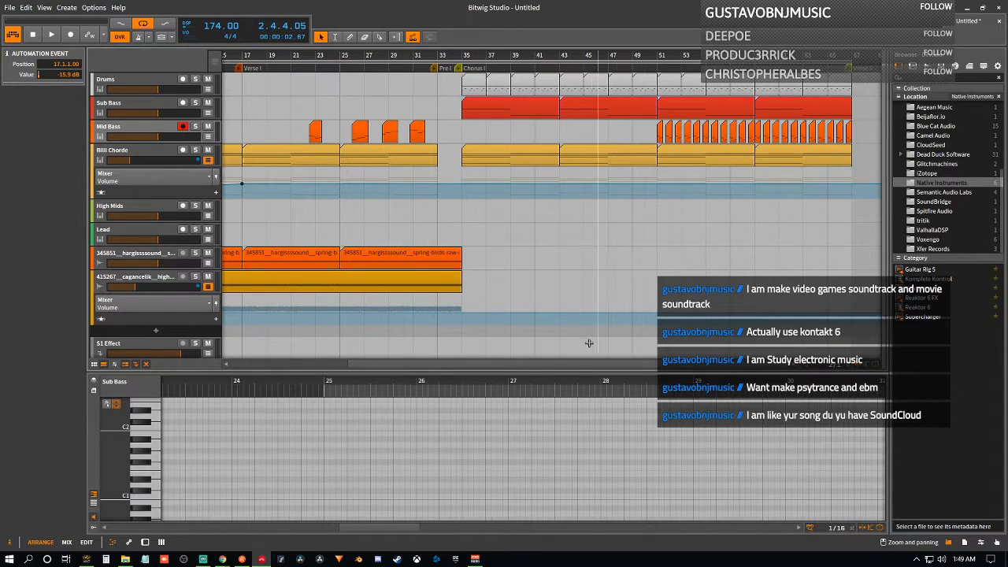
pyautogui.moveTo(415, 528); pyautogui.dragTo(360, 528)
pyautogui.moveTo(393, 402); pyautogui.dragTo(466, 310)
pyautogui.moveTo(410, 356); pyautogui.dragTo(532, 365)
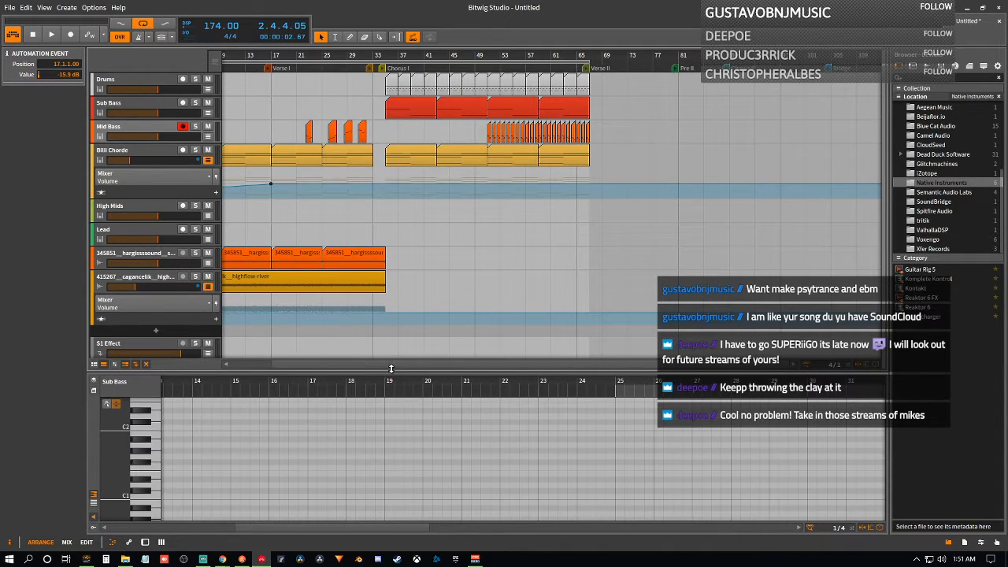
pyautogui.moveTo(335, 55); pyautogui.dragTo(161, 60)
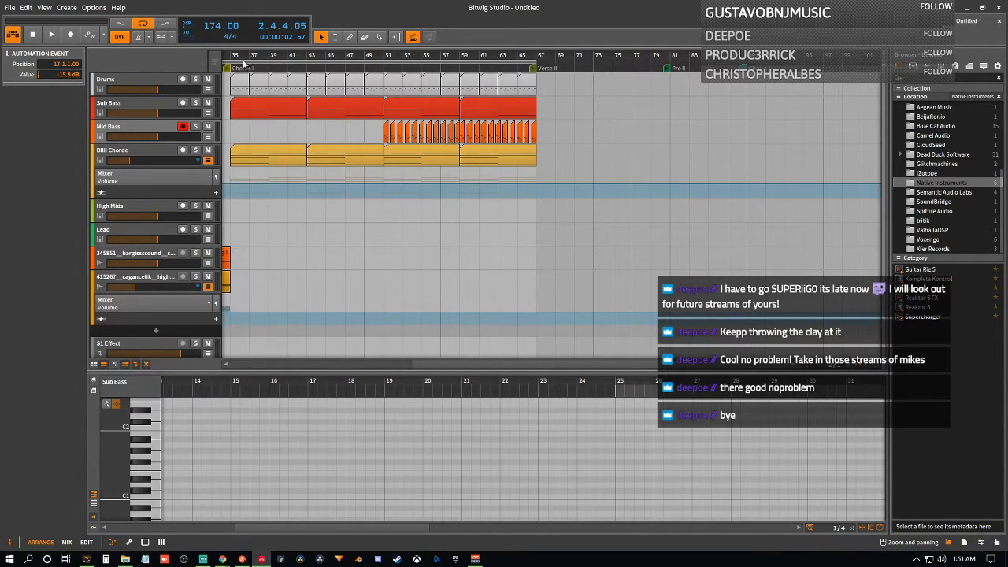
pyautogui.scroll(5, 430, 368)
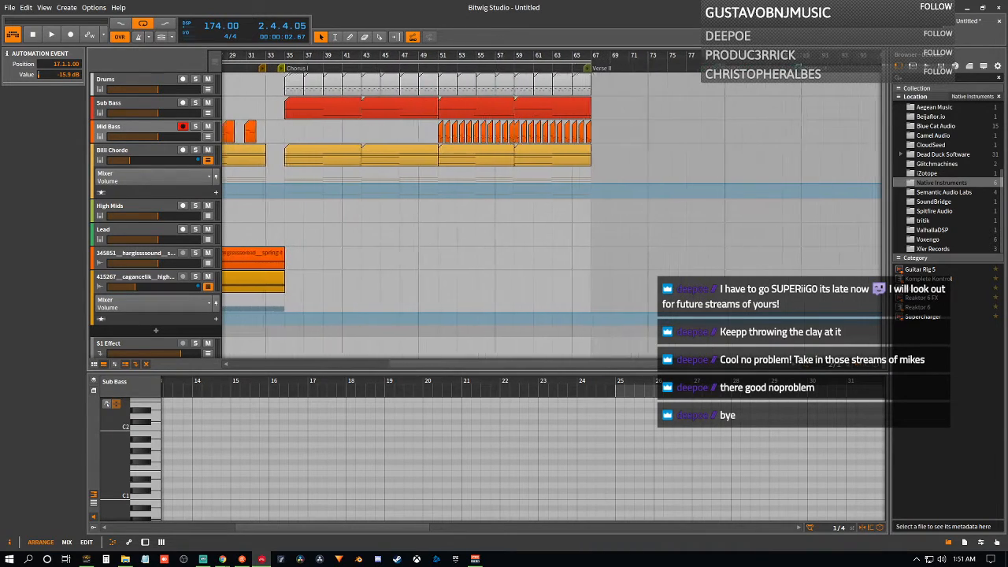
# - Play the second half of Chorus I from bar 51 and restart it once to judge the chord level
pyautogui.scroll(-2, 430, 368)
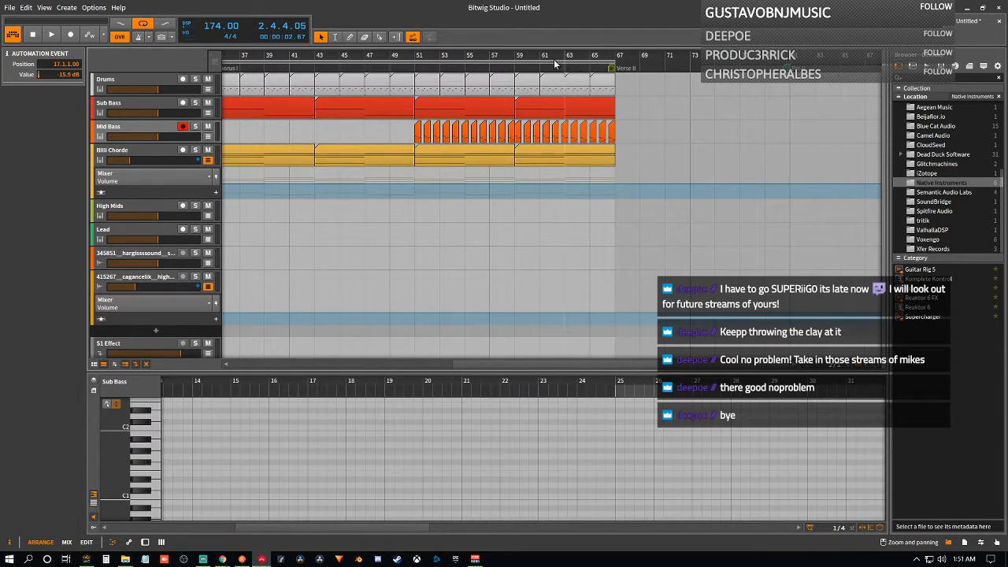
pyautogui.click(416, 54)
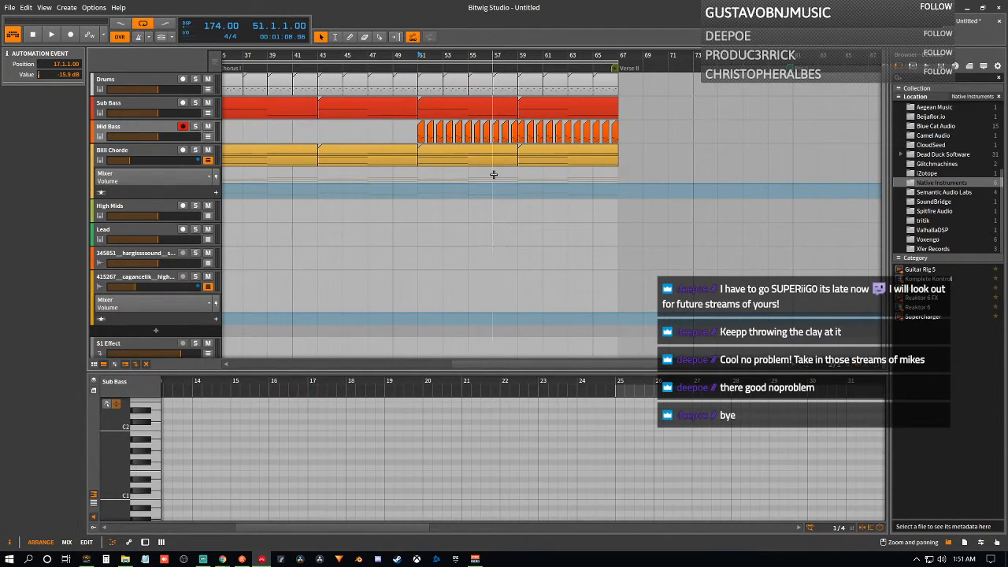
pyautogui.press('space')
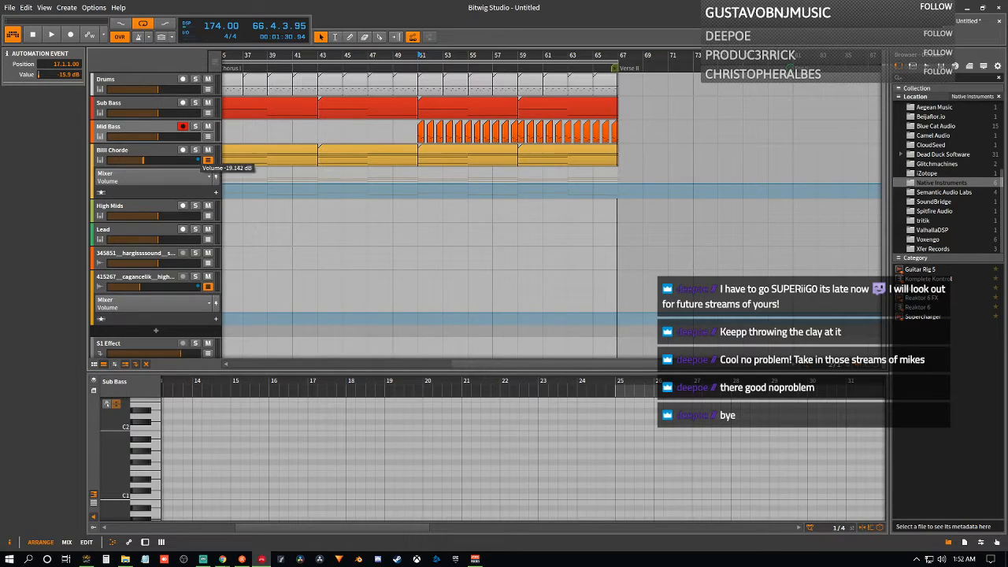
pyautogui.press('space')
pyautogui.press('space')
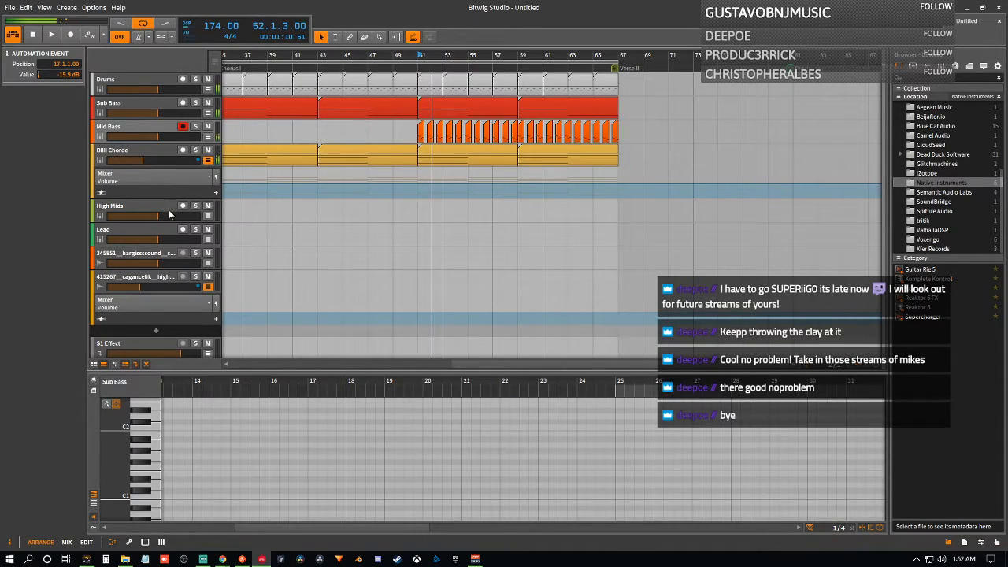
# - Lower the chord track's volume automation point at 17.1.1 to -21.3 dB
pyautogui.moveTo(500, 365); pyautogui.dragTo(477, 365)
pyautogui.moveTo(476, 55); pyautogui.dragTo(869, 31)
pyautogui.press('space')
pyautogui.press('space')
pyautogui.moveTo(320, 184)
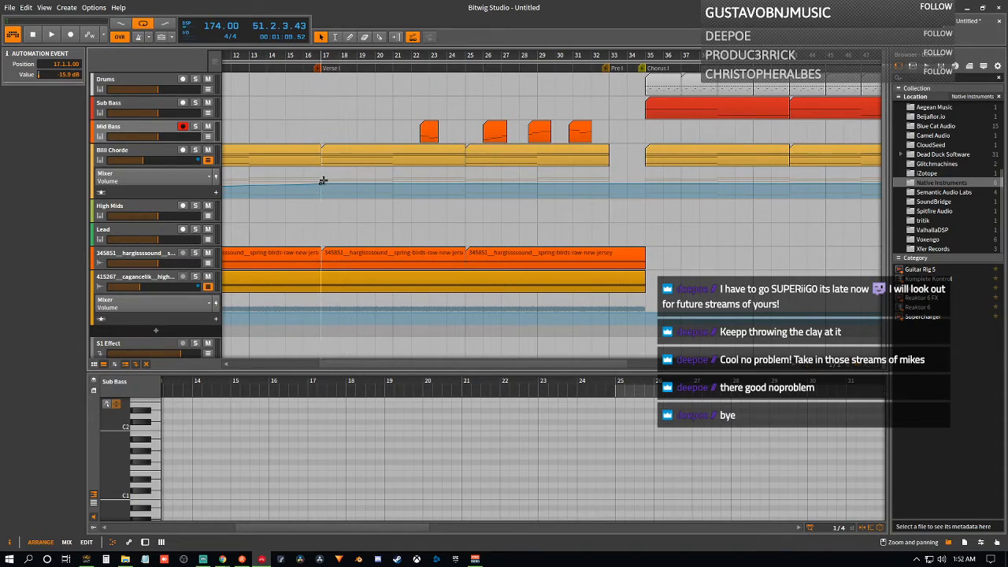
pyautogui.moveTo(321, 183); pyautogui.dragTo(319, 196)
# - Play Chorus I from bar 51 with the lowered chords and stop playback near its end
pyautogui.press('space')
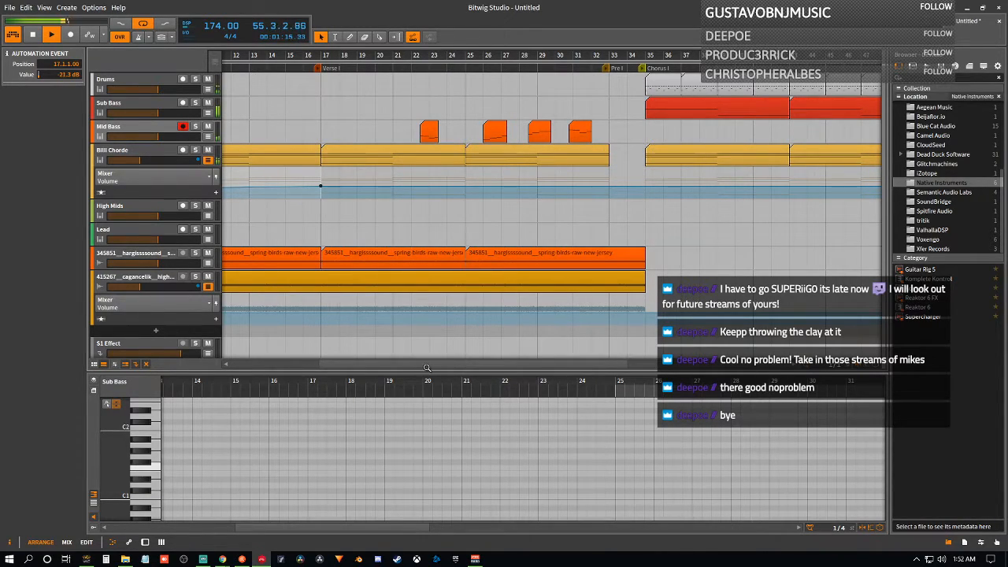
pyautogui.moveTo(451, 55); pyautogui.dragTo(237, 126)
pyautogui.moveTo(504, 364); pyautogui.dragTo(627, 366)
pyautogui.moveTo(163, 135); pyautogui.dragTo(167, 134)
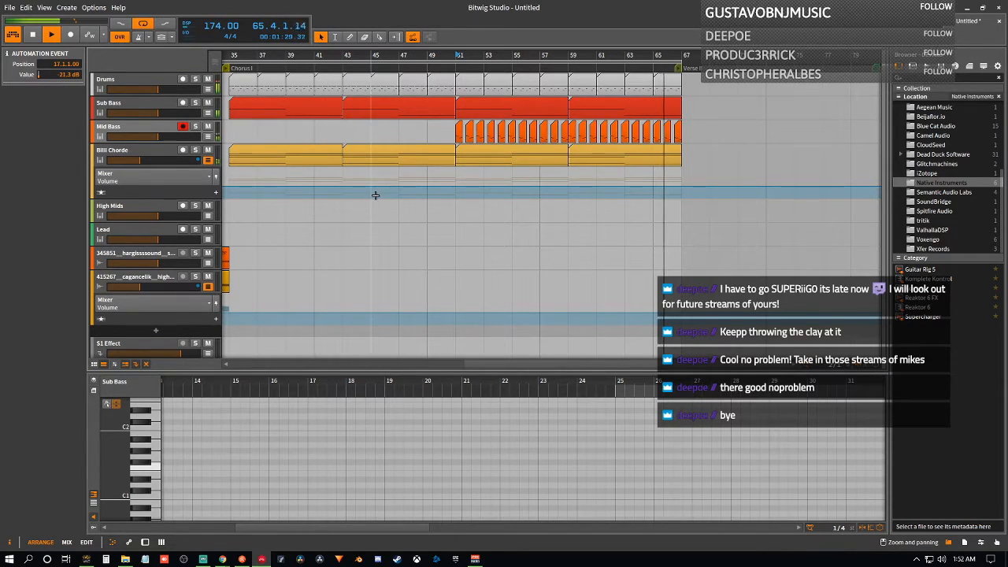
pyautogui.press('space')
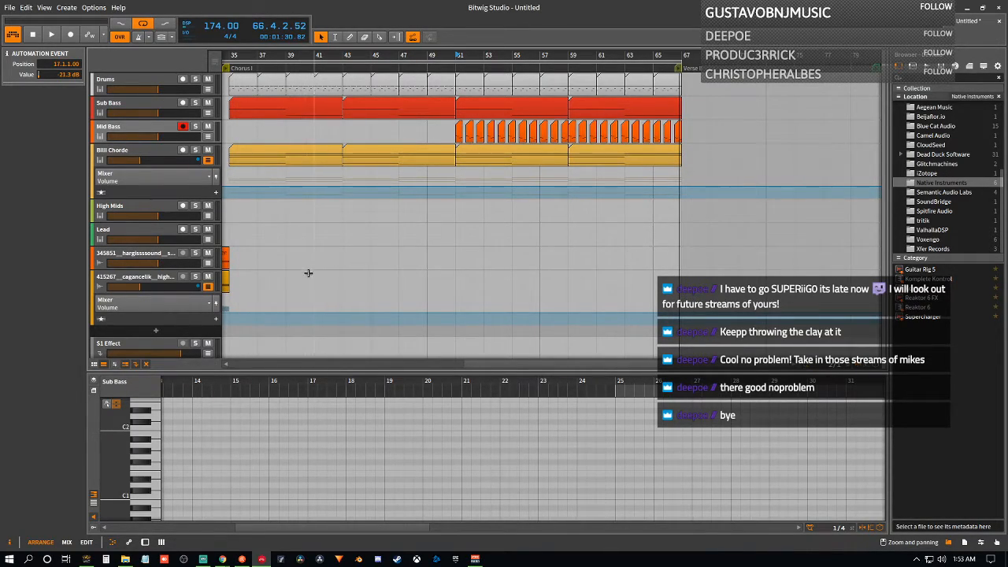
# - Rename the Mid Bass track to "Gosh Darn Planer"
pyautogui.click(123, 128)
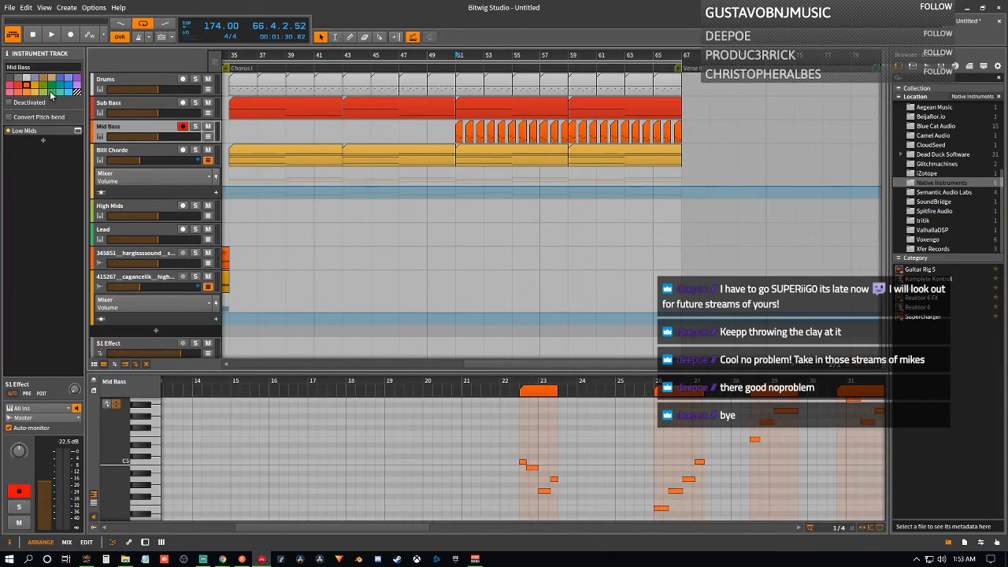
pyautogui.moveTo(45, 66); pyautogui.dragTo(4, 64)
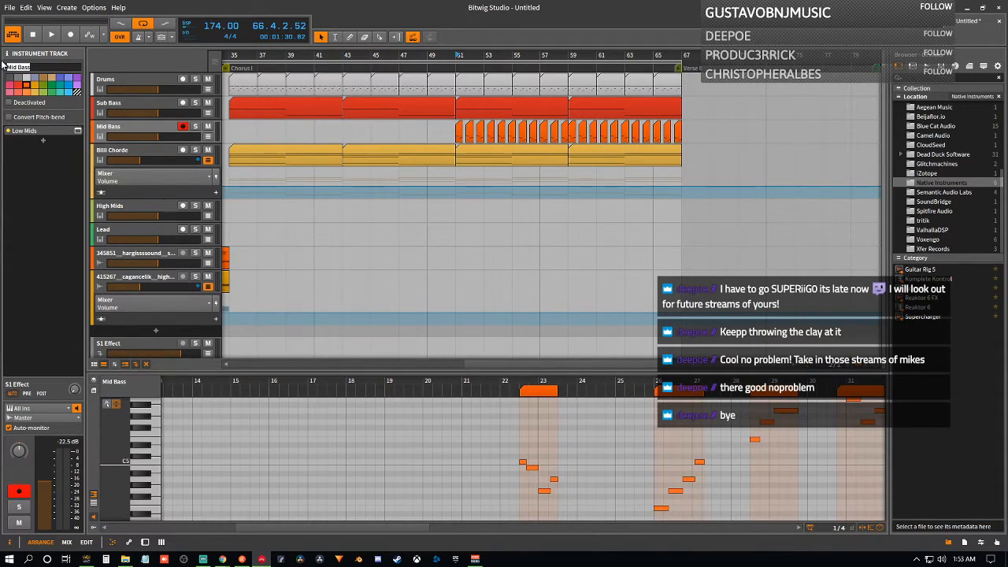
pyautogui.write('Planer')
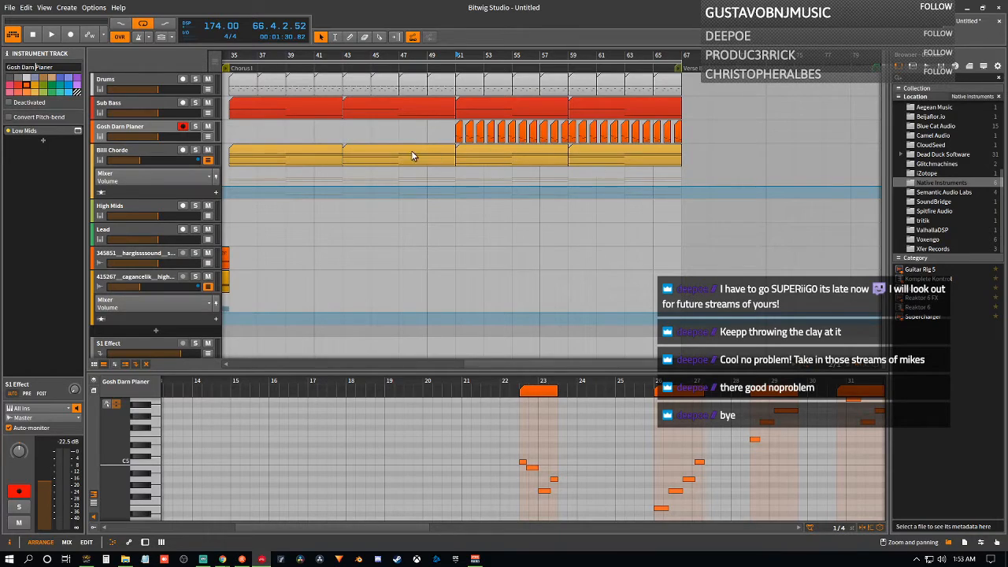
# - Copy the drum, Sub Bass and chord clips of Chorus I's first half, bars 35 to 51, to bar 67 in Verse II
pyautogui.moveTo(445, 174)
pyautogui.mouseDown()
pyautogui.moveTo(422, 155)
pyautogui.moveTo(258, 84)
pyautogui.moveTo(260, 103)
pyautogui.moveTo(443, 171)
pyautogui.mouseUp()
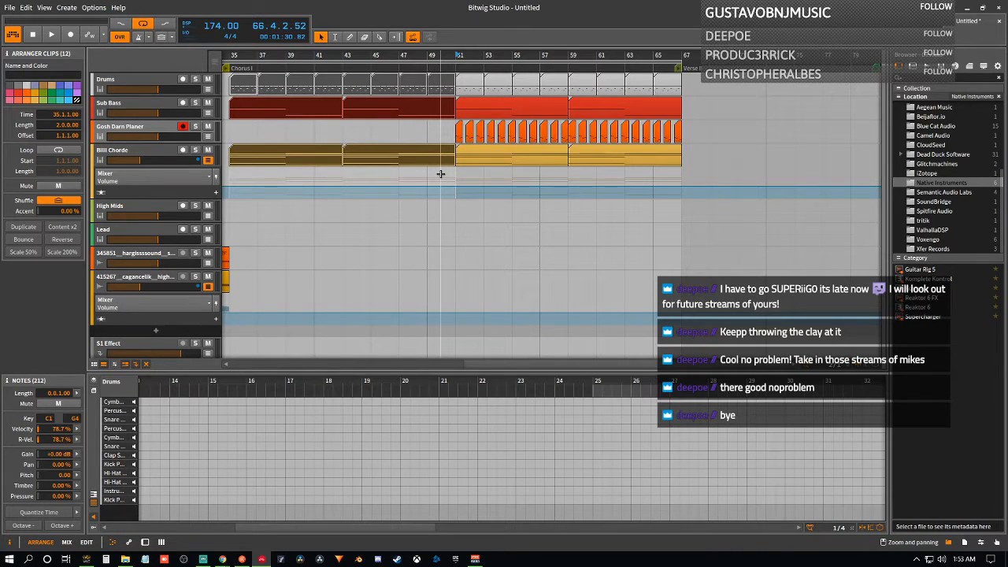
pyautogui.moveTo(265, 103); pyautogui.dragTo(711, 117)
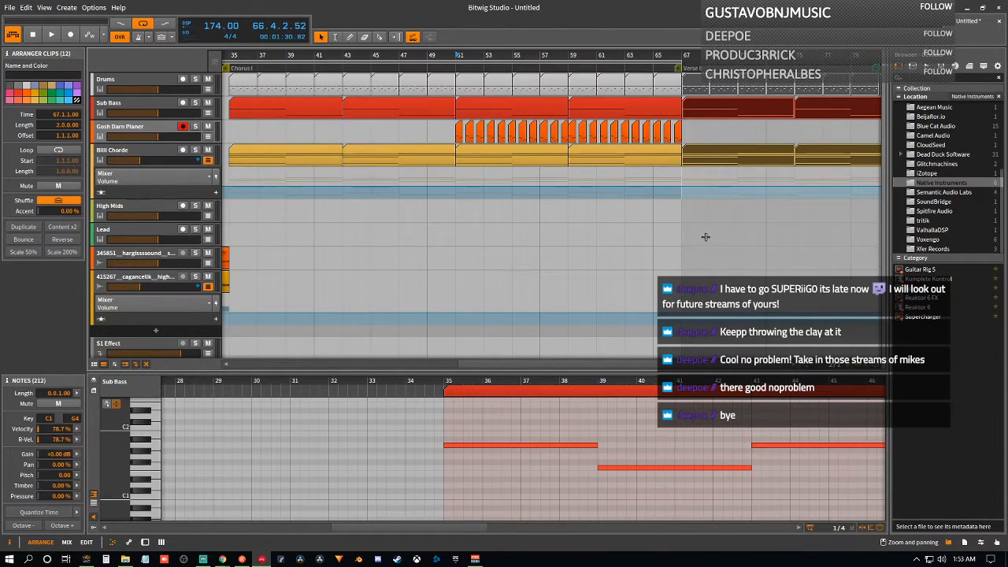
pyautogui.moveTo(515, 365); pyautogui.dragTo(663, 360)
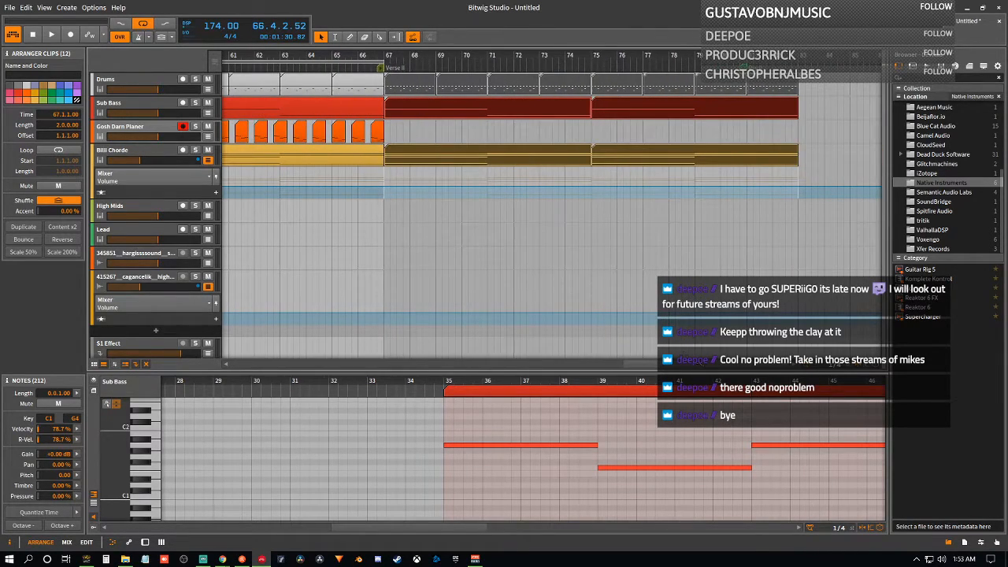
# - Create a one-bar clip at bar 67 on the Gosh Darn Planer track and add a C5 note of length 0.0.2.00 at its start
pyautogui.doubleClick(396, 132)
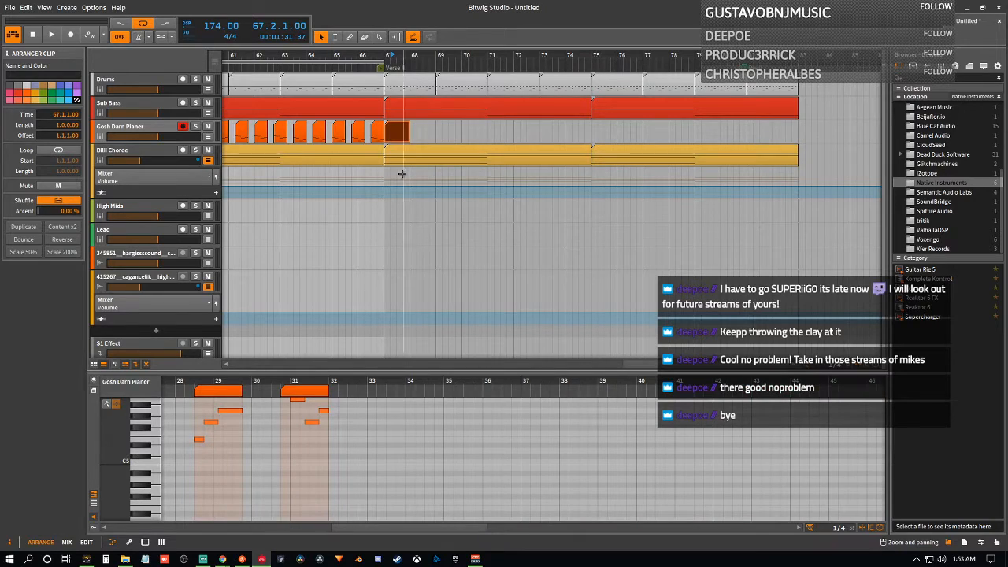
pyautogui.moveTo(361, 530); pyautogui.dragTo(617, 561)
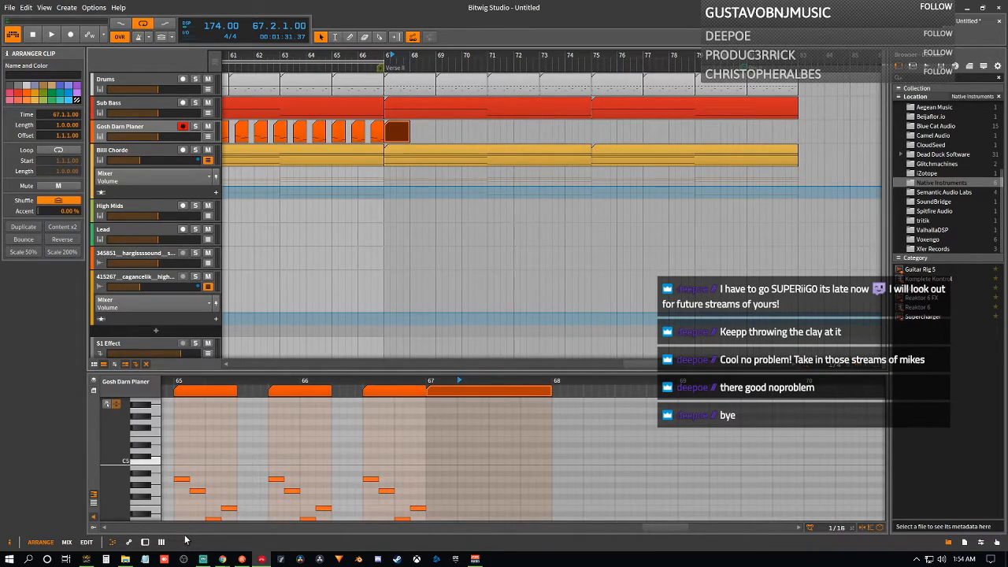
pyautogui.doubleClick(429, 467)
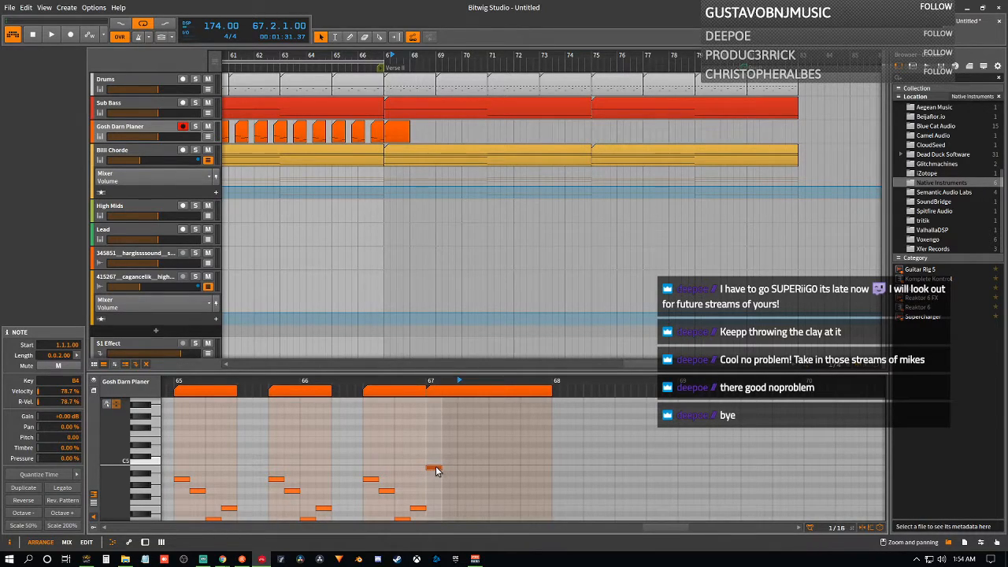
pyautogui.moveTo(435, 469); pyautogui.dragTo(438, 463)
pyautogui.moveTo(441, 462)
pyautogui.mouseDown()
pyautogui.moveTo(460, 464)
pyautogui.moveTo(440, 464)
pyautogui.mouseUp()
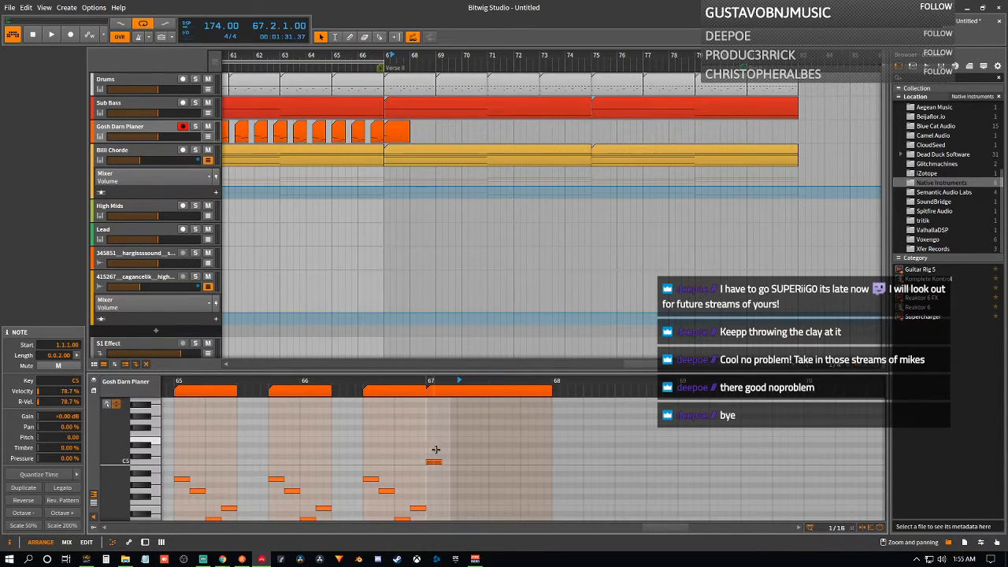
# - Add an E5 note at 1.1.3.00 with length 0.0.3.00 to the bar 67 clip
pyautogui.doubleClick(445, 451)
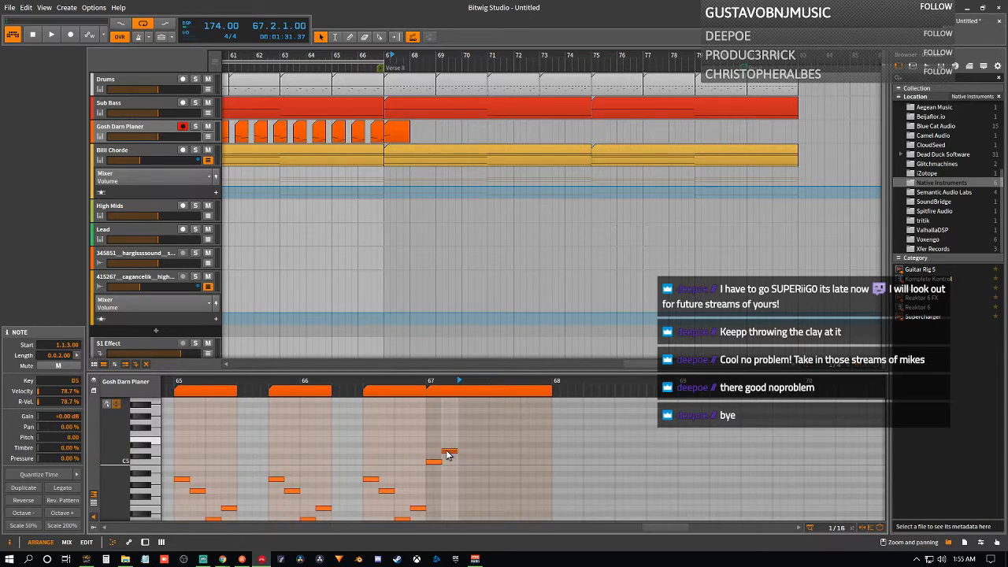
pyautogui.moveTo(445, 454); pyautogui.dragTo(462, 440)
pyautogui.moveTo(457, 439); pyautogui.dragTo(464, 439)
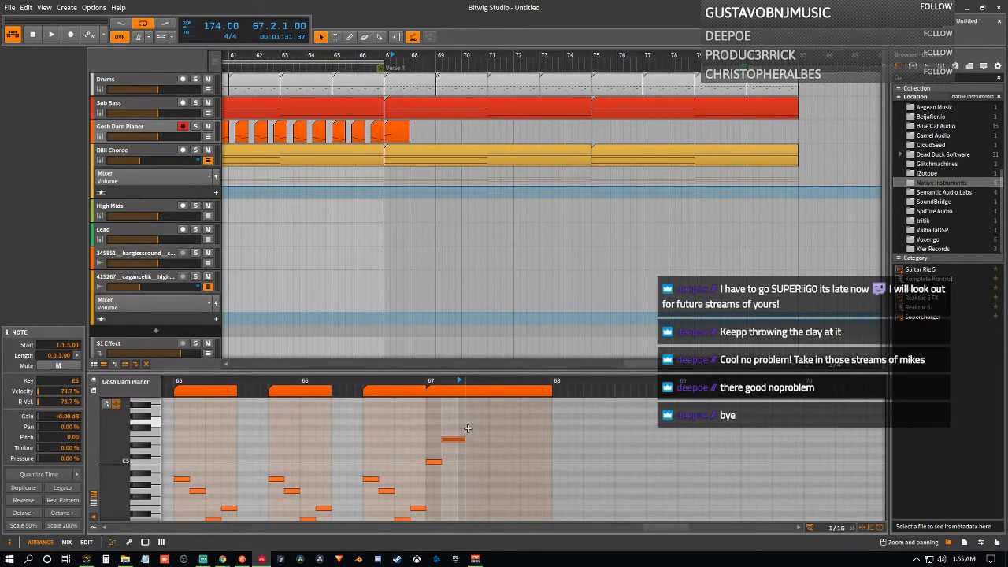
# - Add a G5 note of length 0.0.2.00 at 1.2.2.00 and an A5 note of length 0.0.3.00 at 1.2.4.00
pyautogui.doubleClick(469, 422)
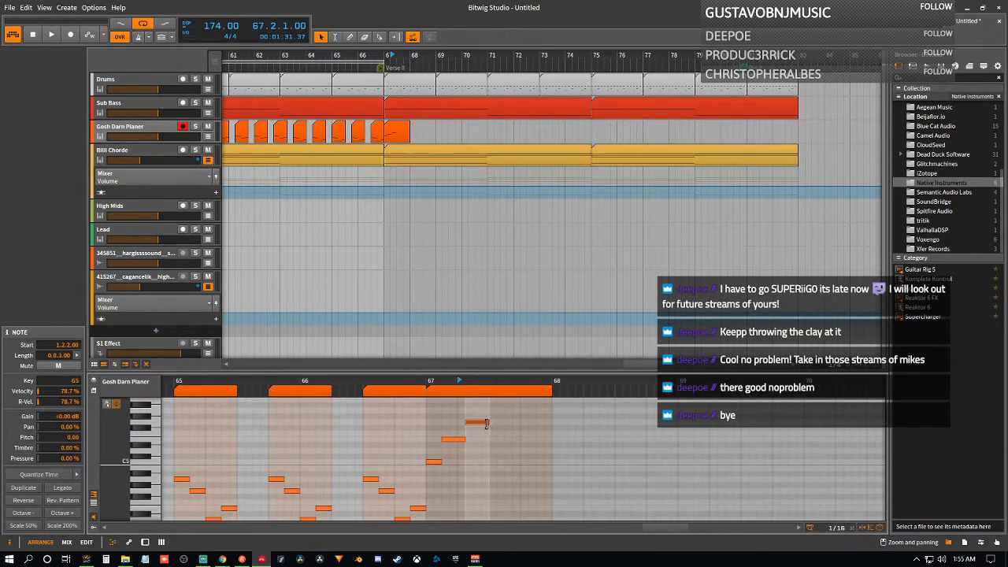
pyautogui.moveTo(486, 422); pyautogui.dragTo(479, 423)
pyautogui.doubleClick(485, 417)
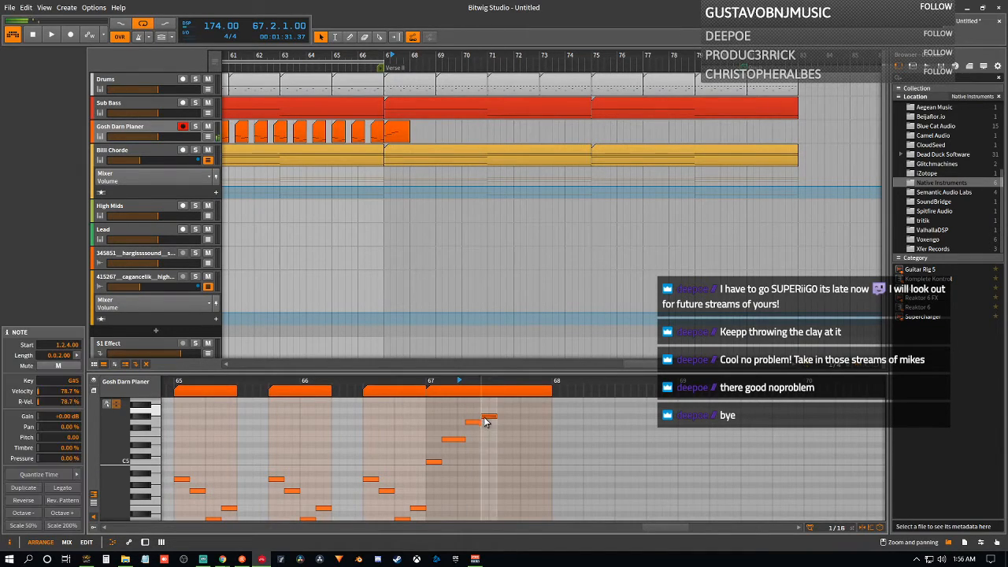
pyautogui.moveTo(487, 415); pyautogui.dragTo(500, 409)
pyautogui.click(497, 410)
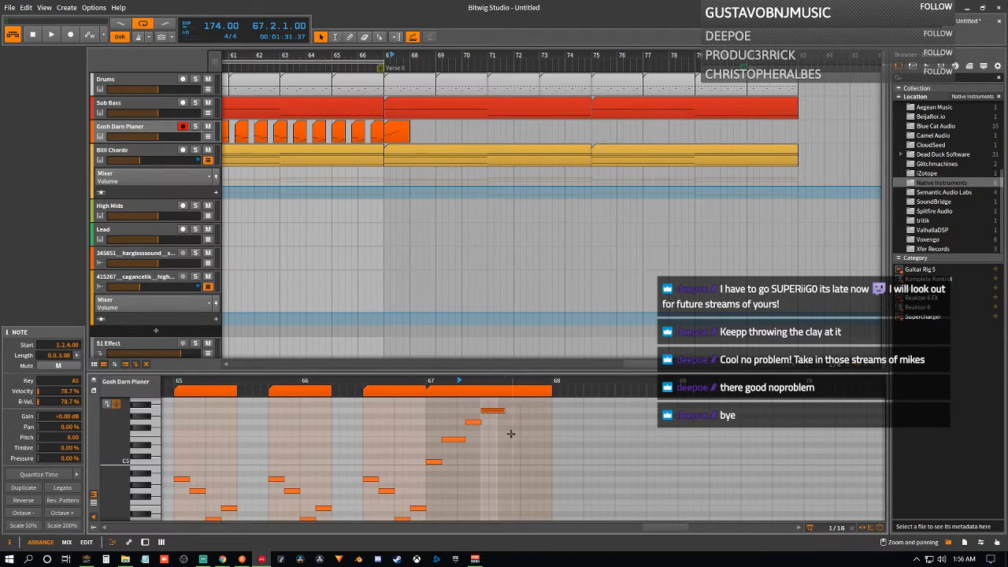
# - Play the phrase, lengthen the C5 note to 0.1.0.00 and the E5 note to 0.1.1.00, and shift the notes after each one later
pyautogui.press('space')
pyautogui.press('space')
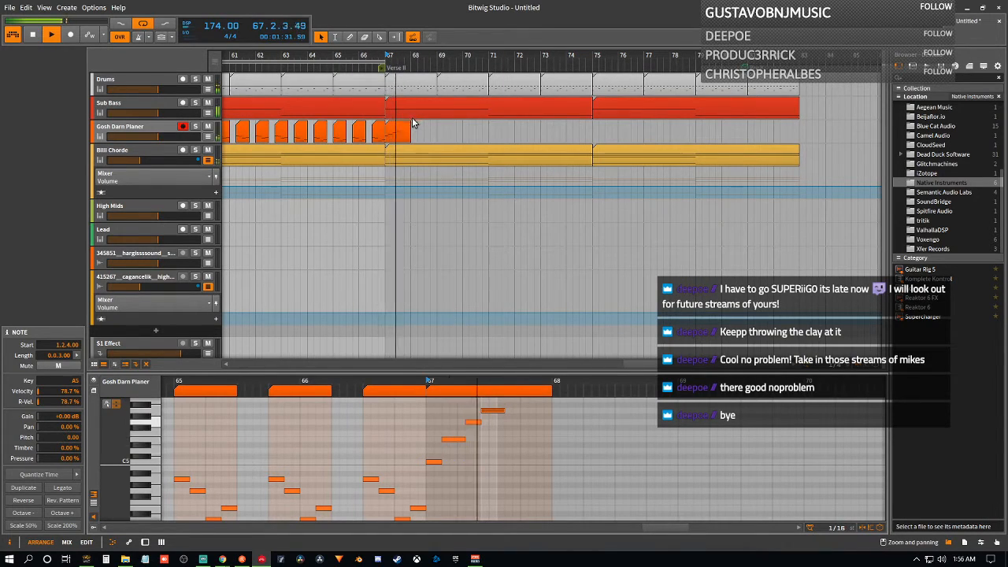
pyautogui.moveTo(447, 414); pyautogui.dragTo(456, 461)
pyautogui.keyDown('shift'); pyautogui.click(452, 439); pyautogui.keyUp('shift')
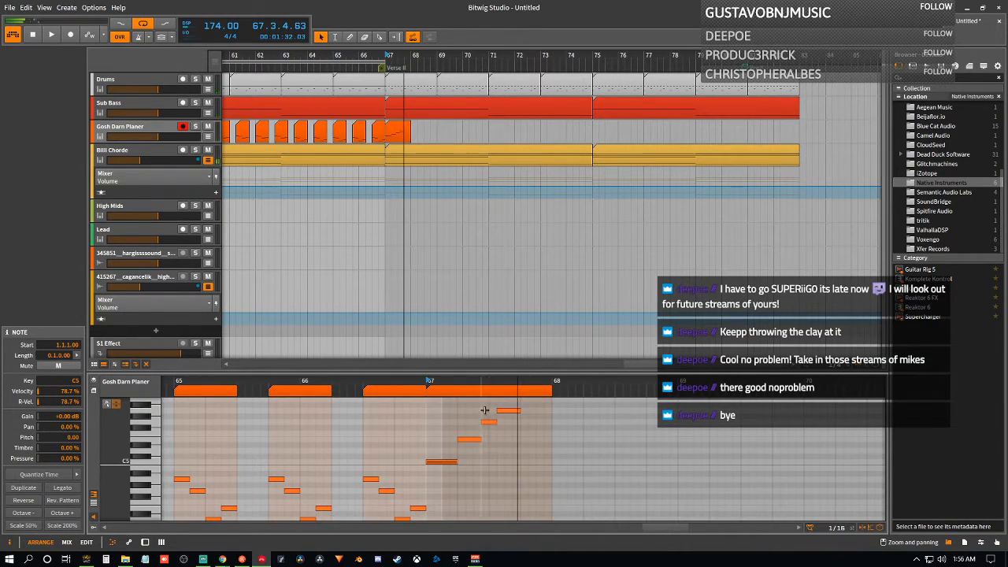
pyautogui.moveTo(484, 408)
pyautogui.mouseDown()
pyautogui.moveTo(504, 423)
pyautogui.moveTo(483, 438)
pyautogui.moveTo(495, 445)
pyautogui.mouseUp()
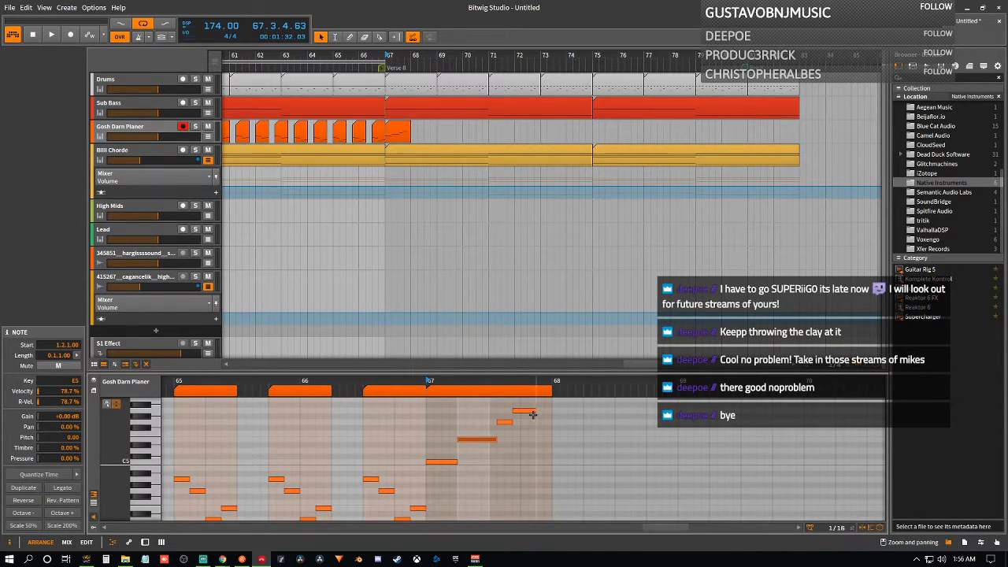
# - Shorten the E5 note to 0.1.0.00 and move it to 1.2.2.00, and move the G5 note to 1.3.1.00
pyautogui.press('space')
pyautogui.press('space')
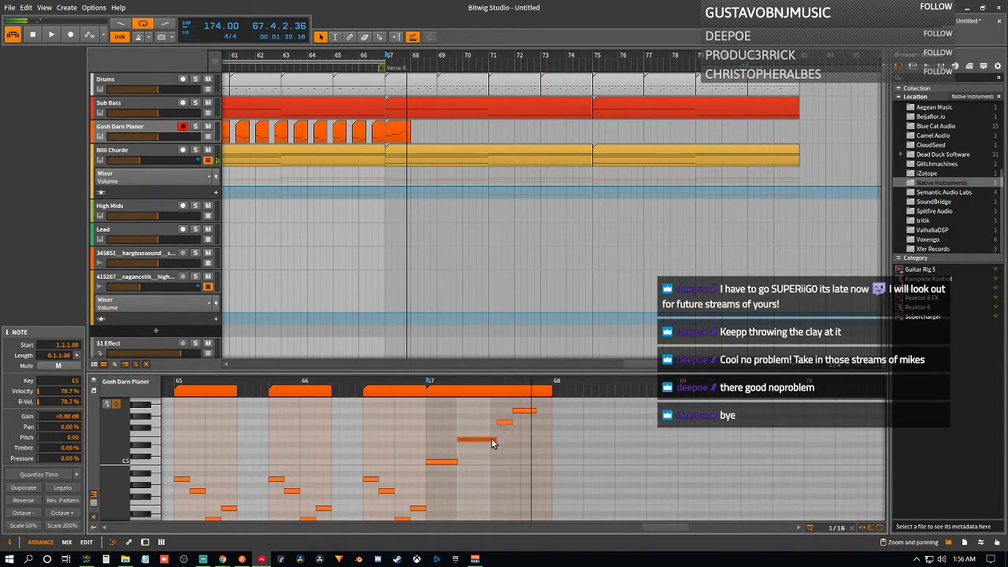
pyautogui.press('space')
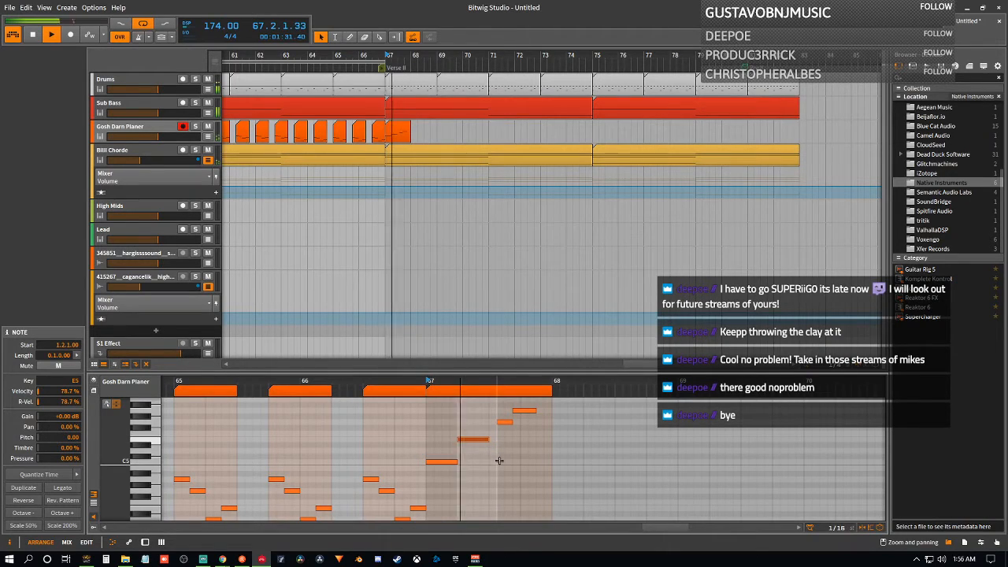
pyautogui.moveTo(503, 422); pyautogui.dragTo(496, 423)
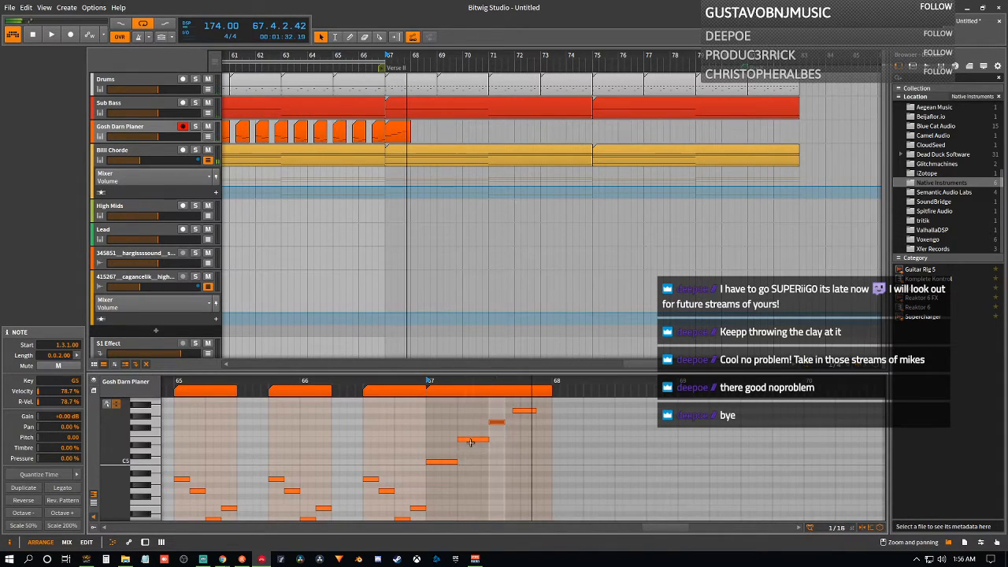
pyautogui.moveTo(470, 442); pyautogui.dragTo(478, 442)
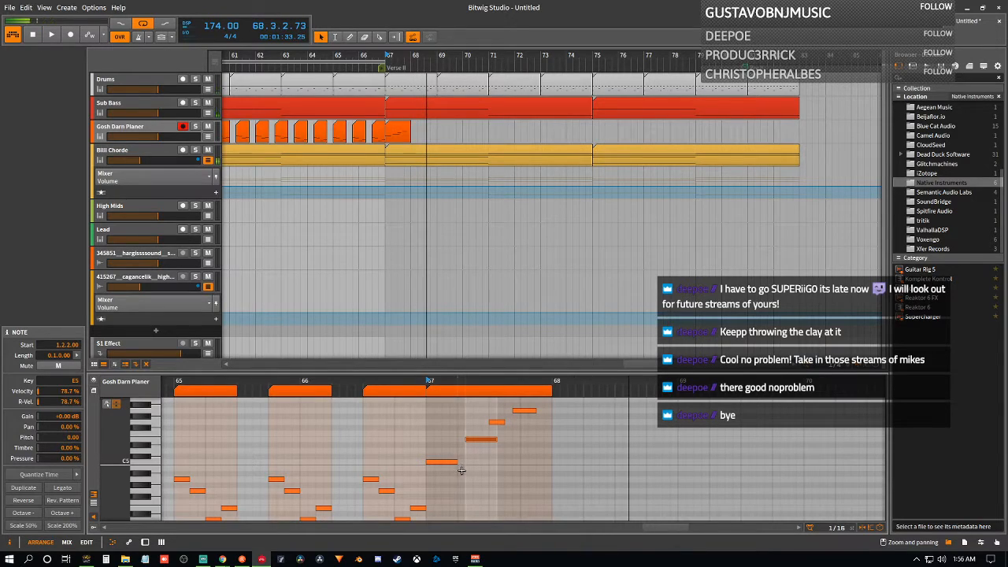
# - Disable looping and play from about bar 64 through the transition into Verse II
pyautogui.click(314, 57)
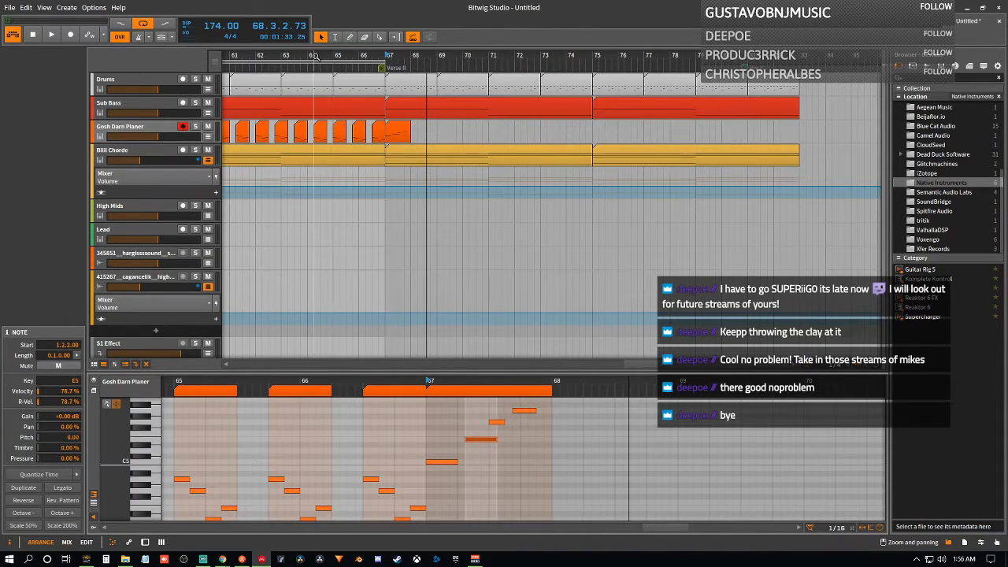
pyautogui.press('space')
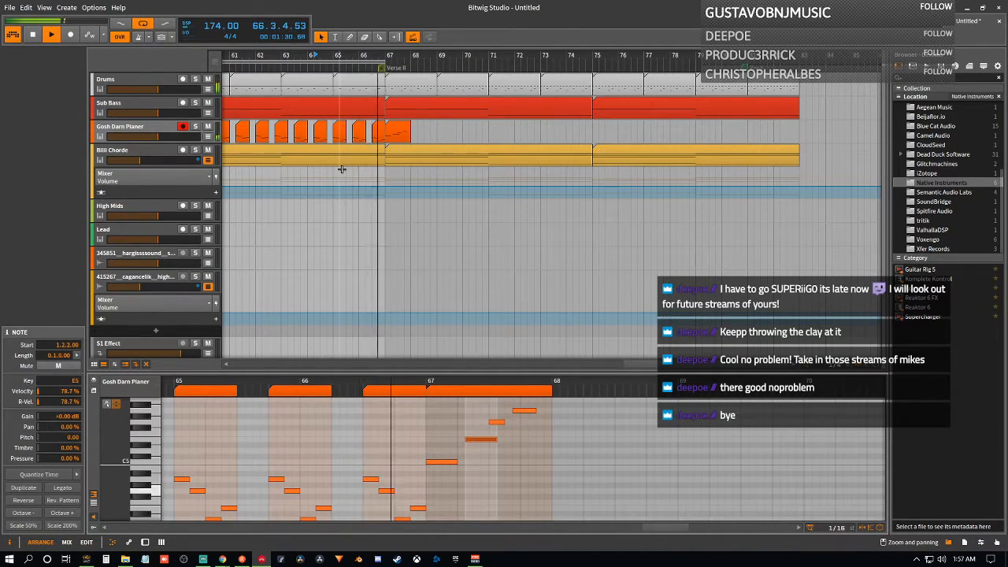
pyautogui.press('space')
pyautogui.click(139, 27)
pyautogui.press('space')
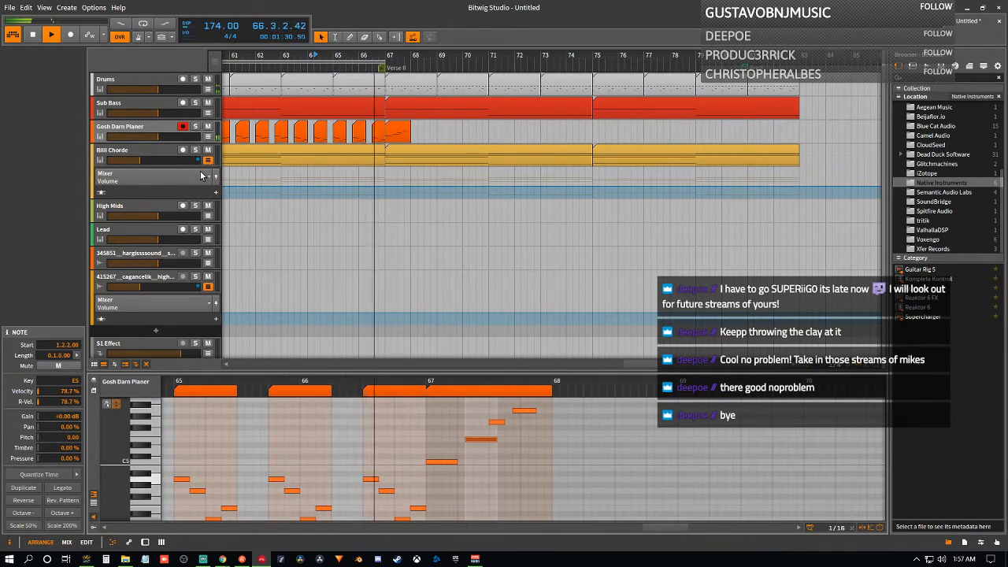
pyautogui.press('space')
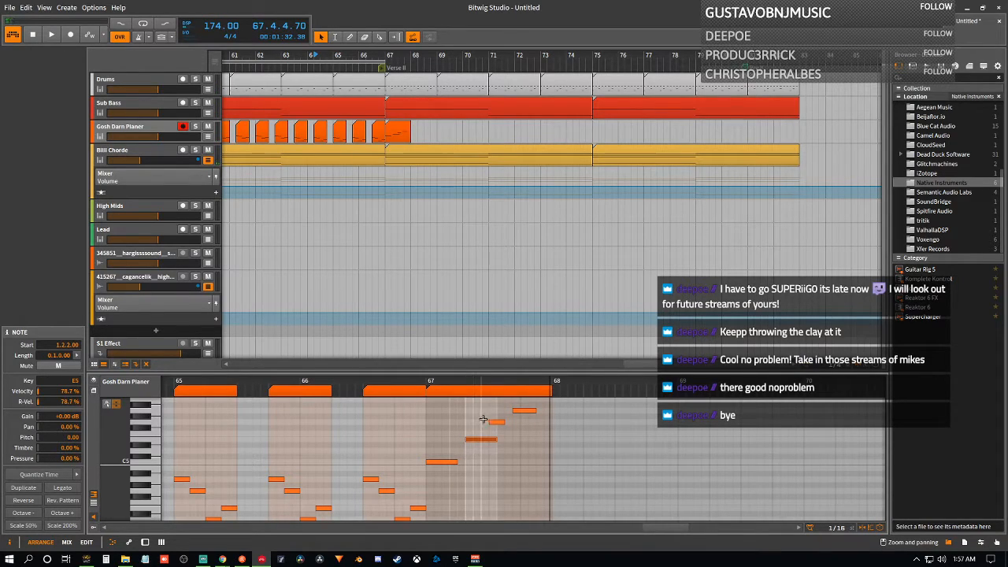
# - Delete the G5 and A5 notes from the bar 67 clip
pyautogui.moveTo(491, 403); pyautogui.dragTo(519, 421)
pyautogui.press('Delete')
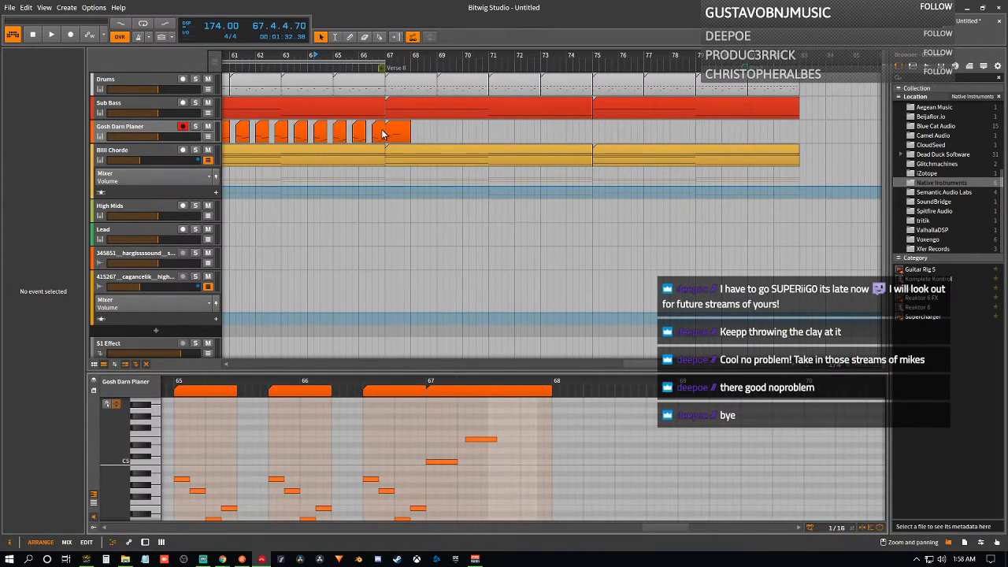
# - Play the bar 67 phrase on Gosh Darn Planer, delete its E5 note, and play it again
pyautogui.press('space')
pyautogui.press('space')
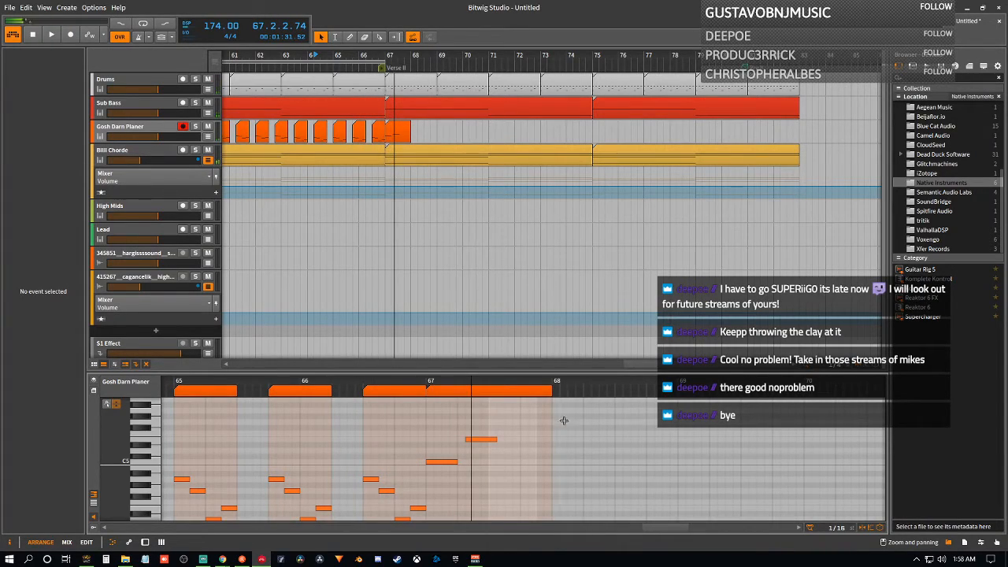
pyautogui.click(478, 440)
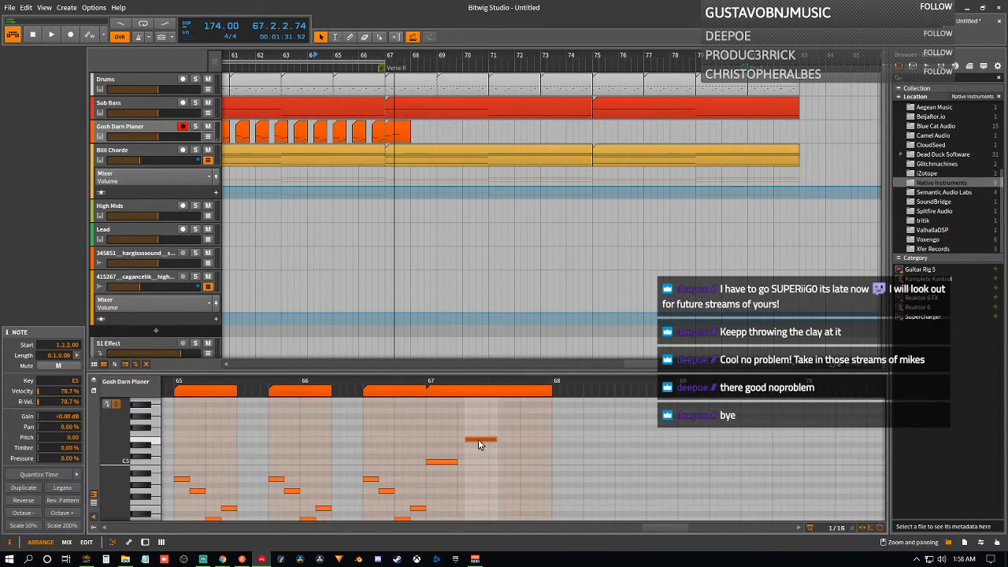
pyautogui.press('Delete')
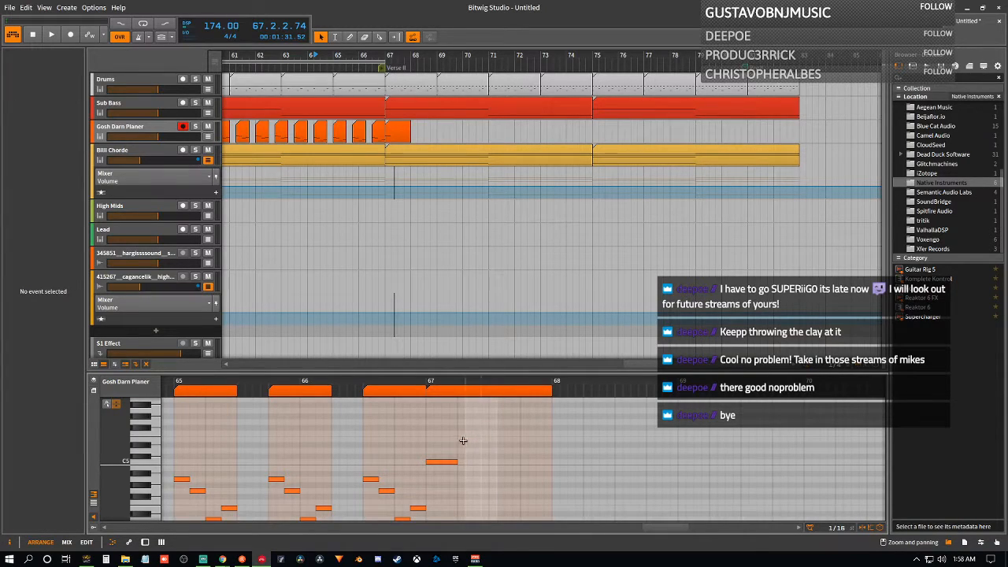
pyautogui.press('space')
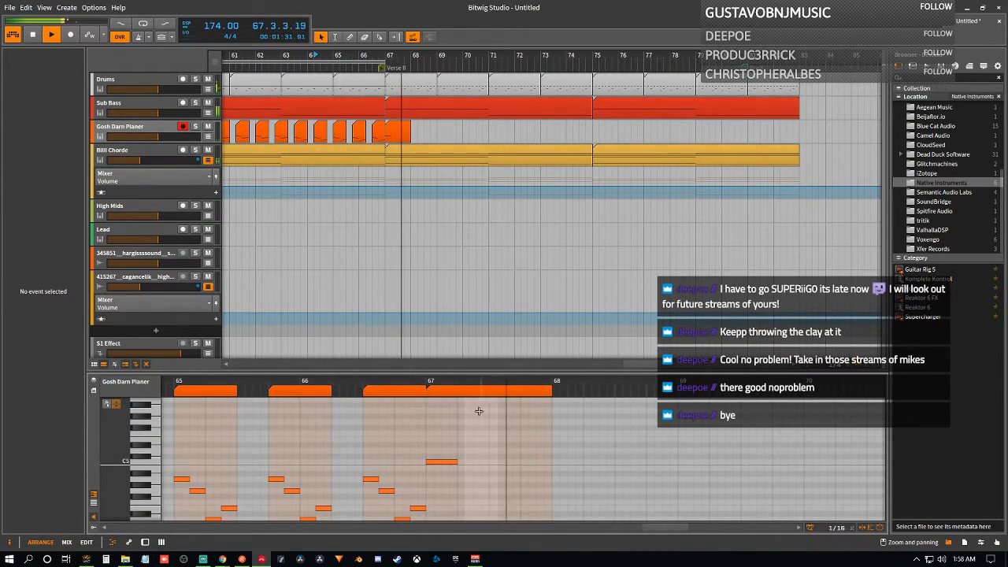
# - Lengthen the C5 note at bar 67 to 1.0.0.00 and play it back
pyautogui.moveTo(455, 461); pyautogui.dragTo(547, 471)
pyautogui.press('space')
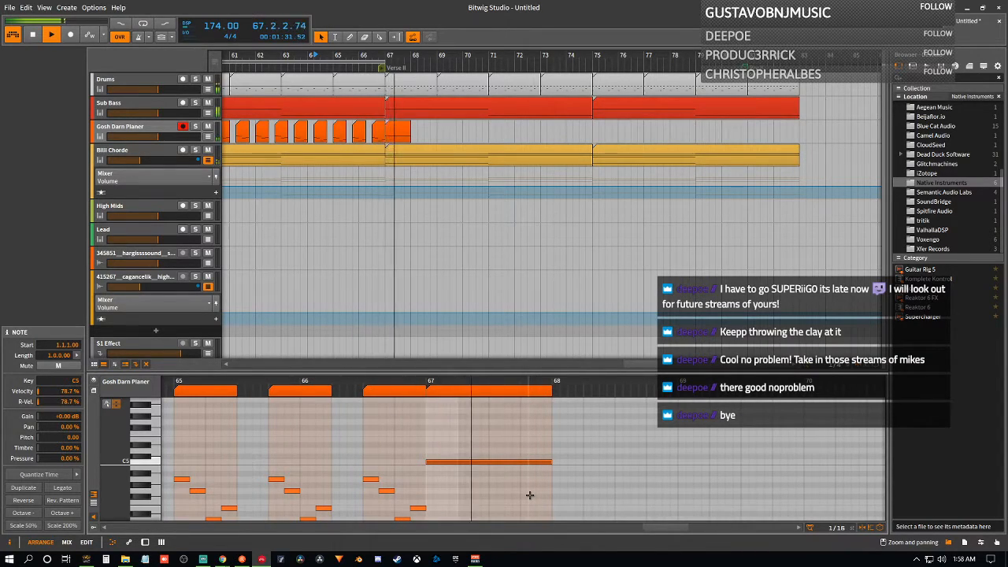
pyautogui.press('space')
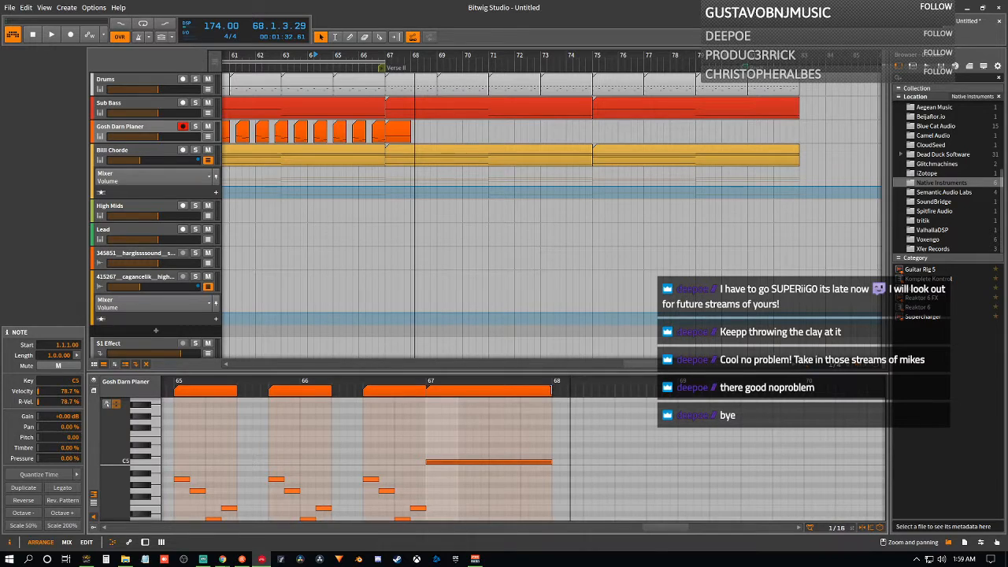
# - Extend the bar 67 clip and its C5 note to 2.0.0.00 each, playing the result
pyautogui.moveTo(551, 390); pyautogui.dragTo(675, 405)
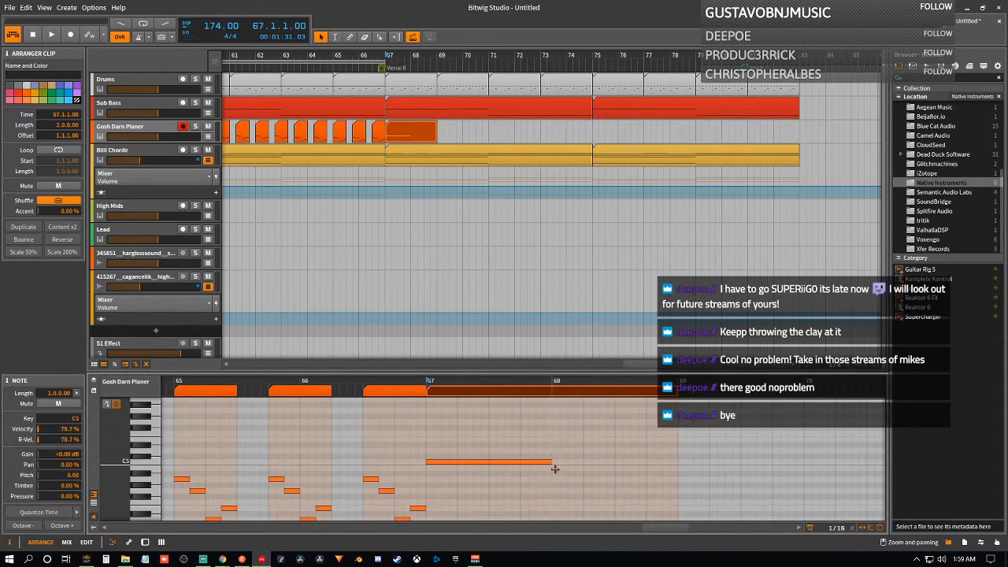
pyautogui.press('space')
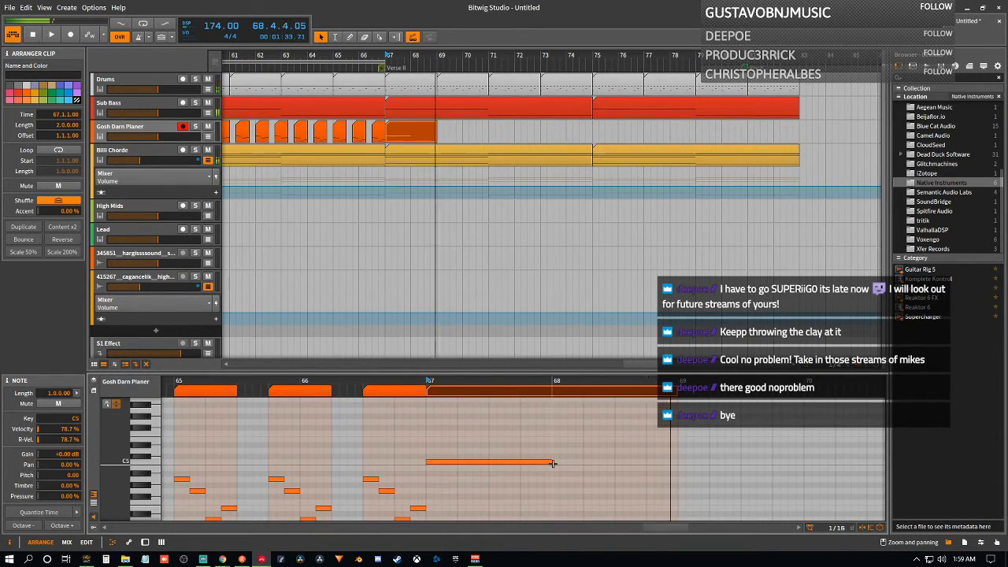
pyautogui.moveTo(553, 470); pyautogui.dragTo(672, 471)
pyautogui.press('space')
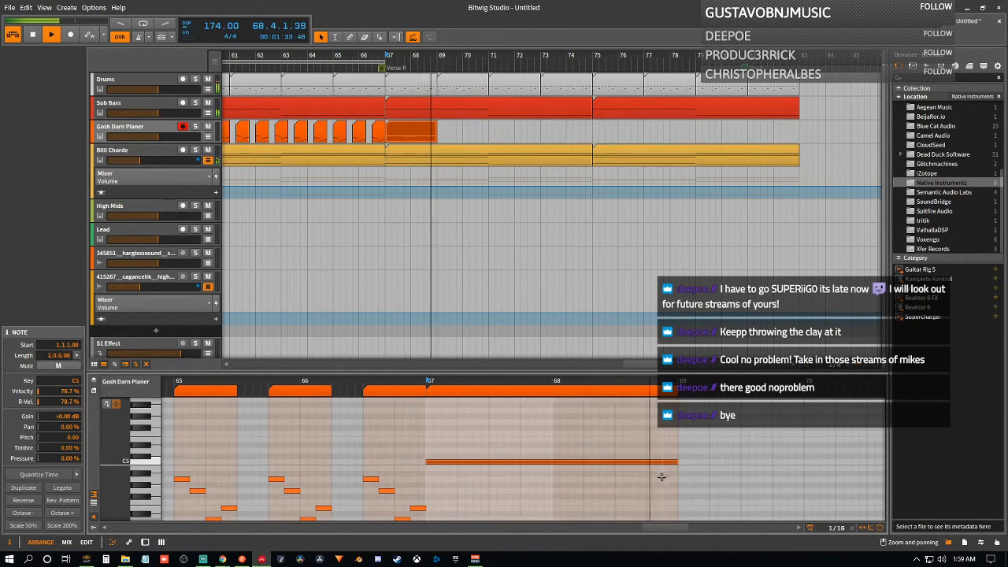
pyautogui.press('space')
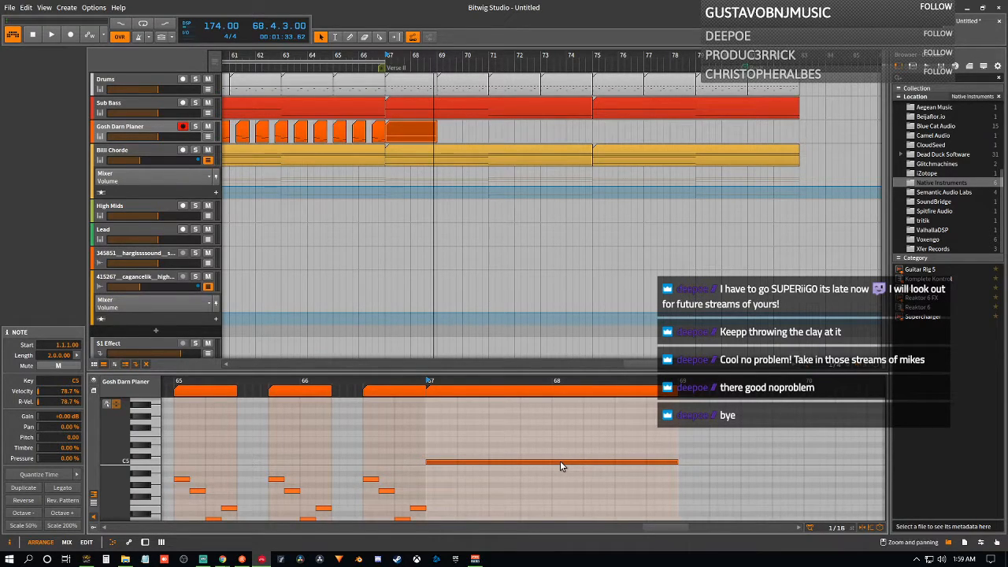
# - Listen to the sustained C5 note from bar 67 and to the transition into Verse II from bar 63
pyautogui.press('space')
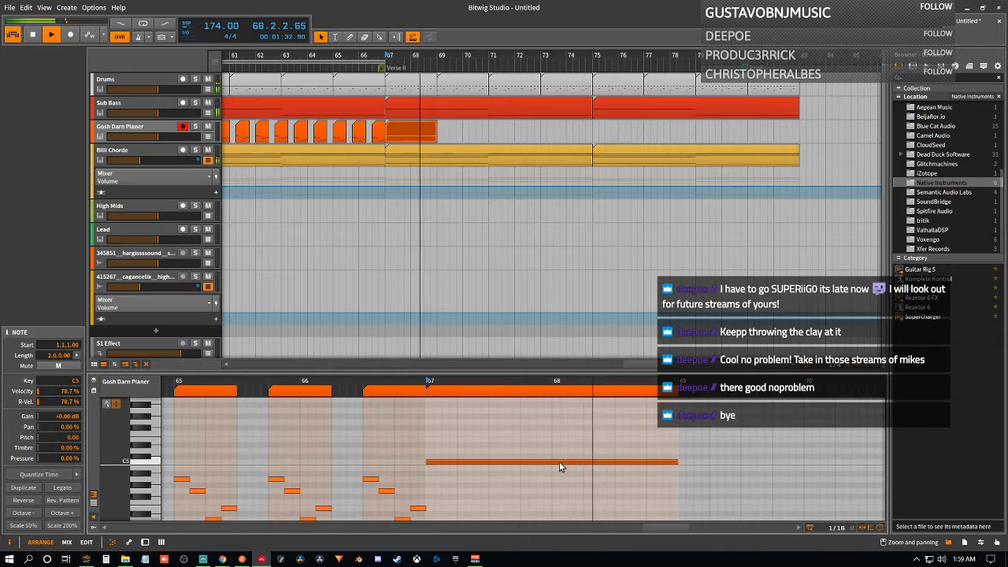
pyautogui.press('space')
pyautogui.press('space')
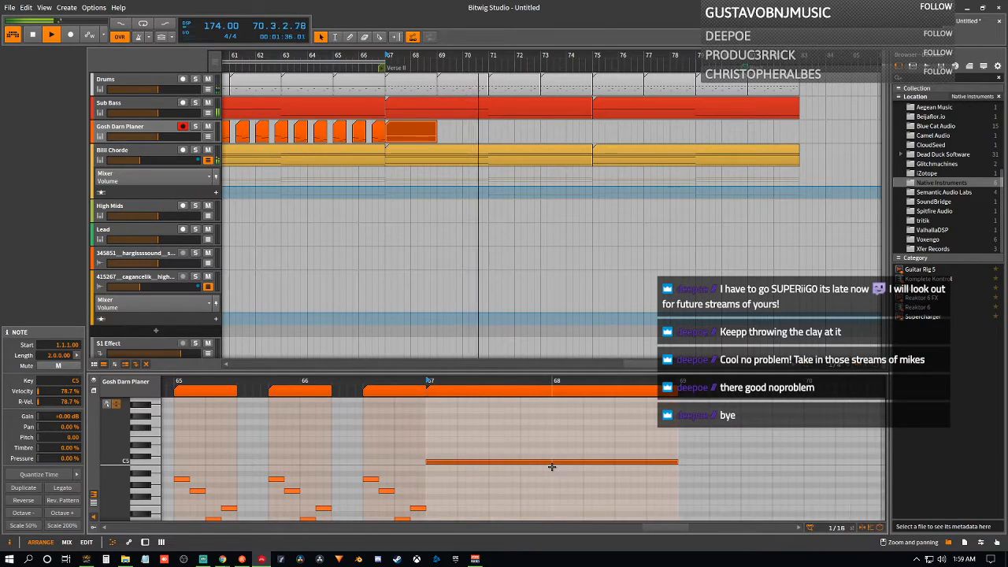
pyautogui.press('space')
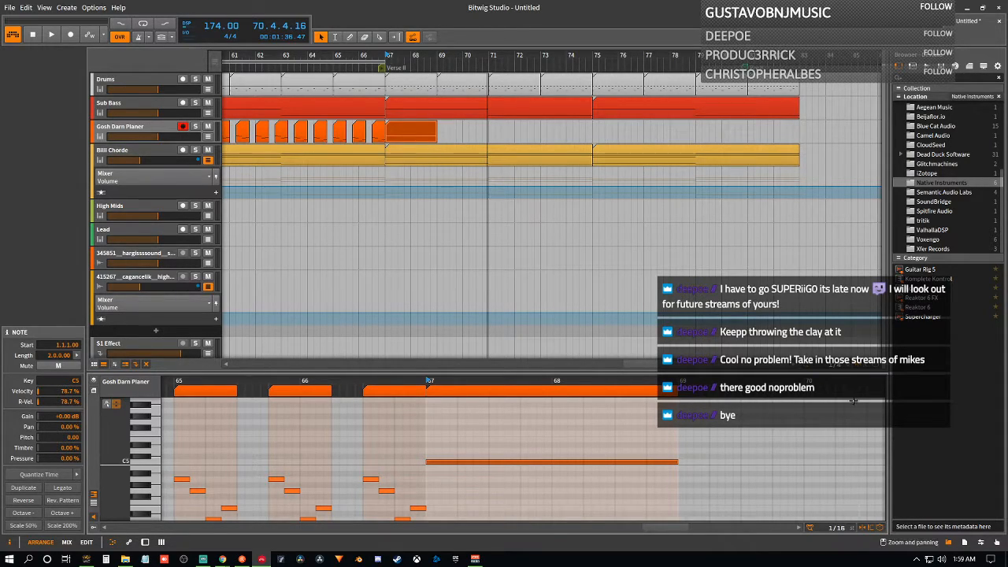
pyautogui.press('-')
pyautogui.press('-')
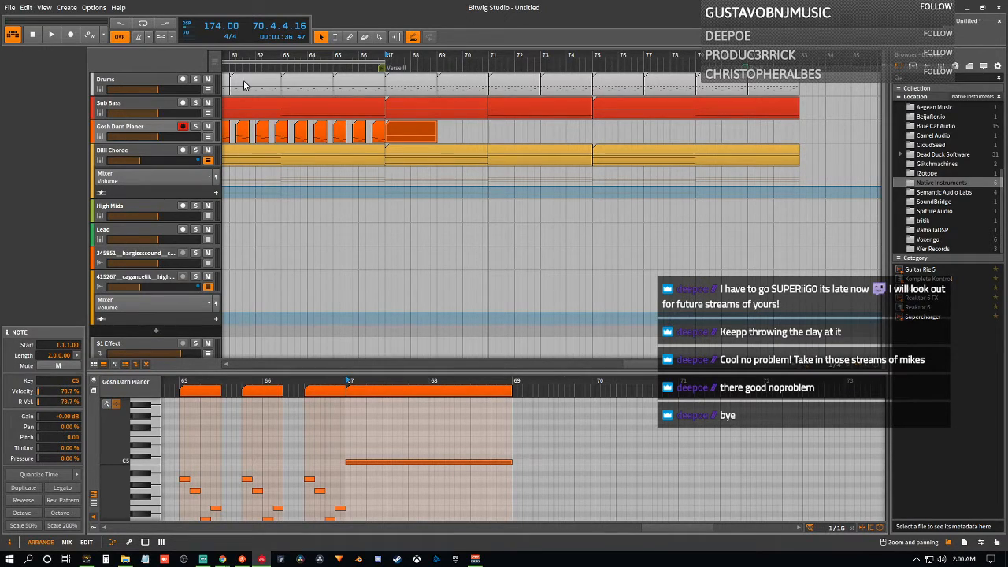
pyautogui.click(287, 67)
pyautogui.press('space')
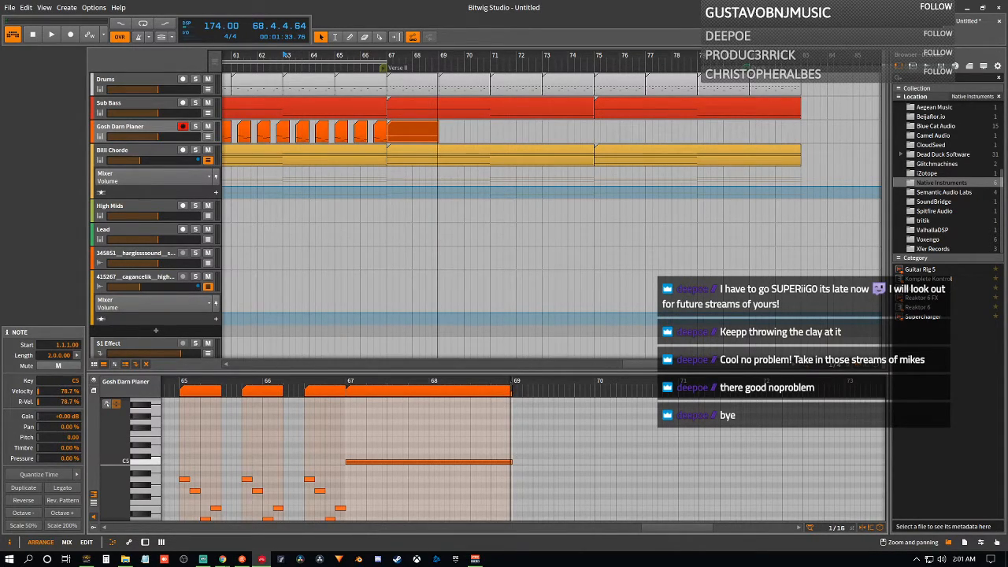
# - Extend the bar 67 clip to 3.3.0.00 and add consecutive E5, F5 and E5 notes of 0.1.0.00 from 3.1.1.00, playing the result
pyautogui.moveTo(511, 391); pyautogui.dragTo(657, 398)
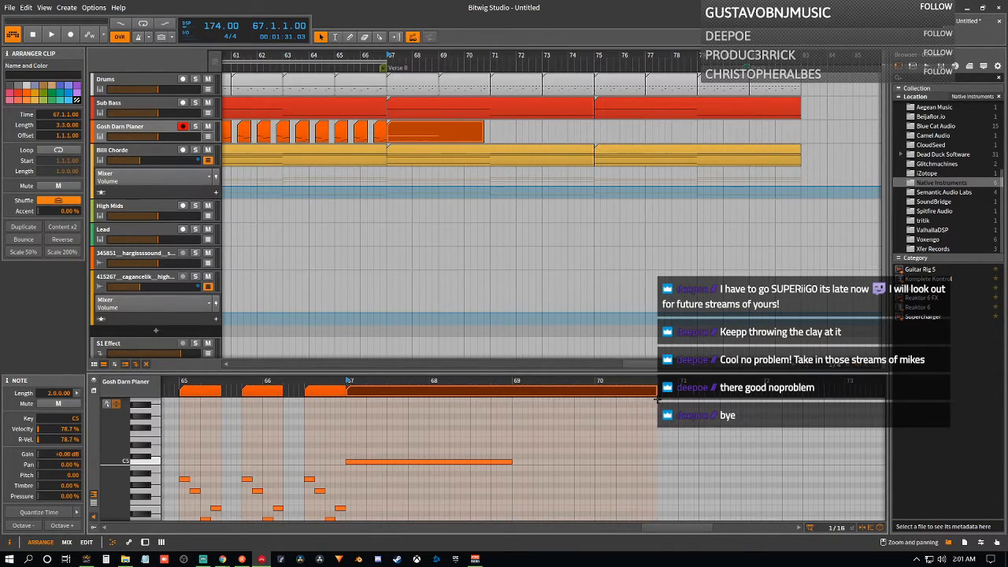
pyautogui.doubleClick(515, 439)
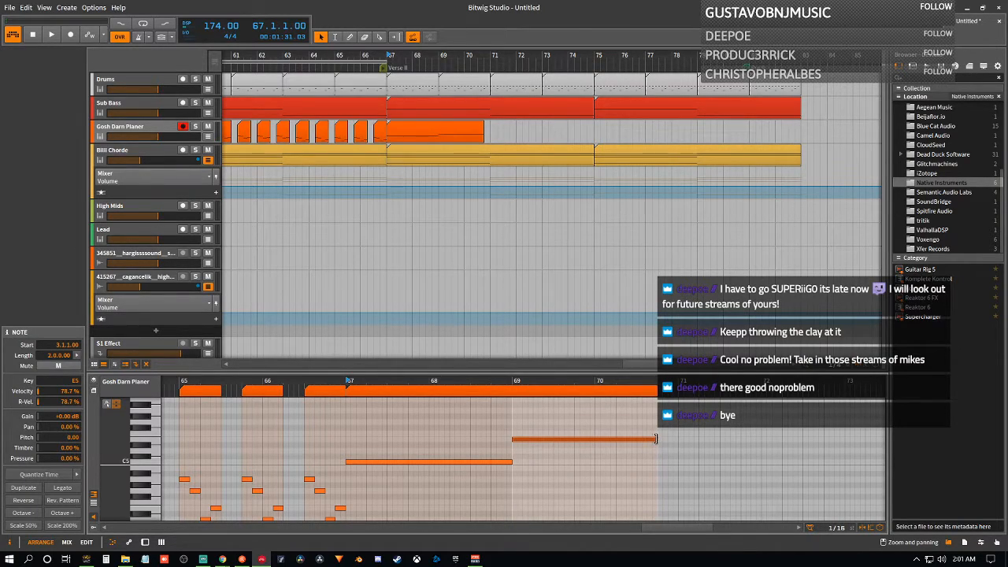
pyautogui.moveTo(655, 439); pyautogui.dragTo(539, 435)
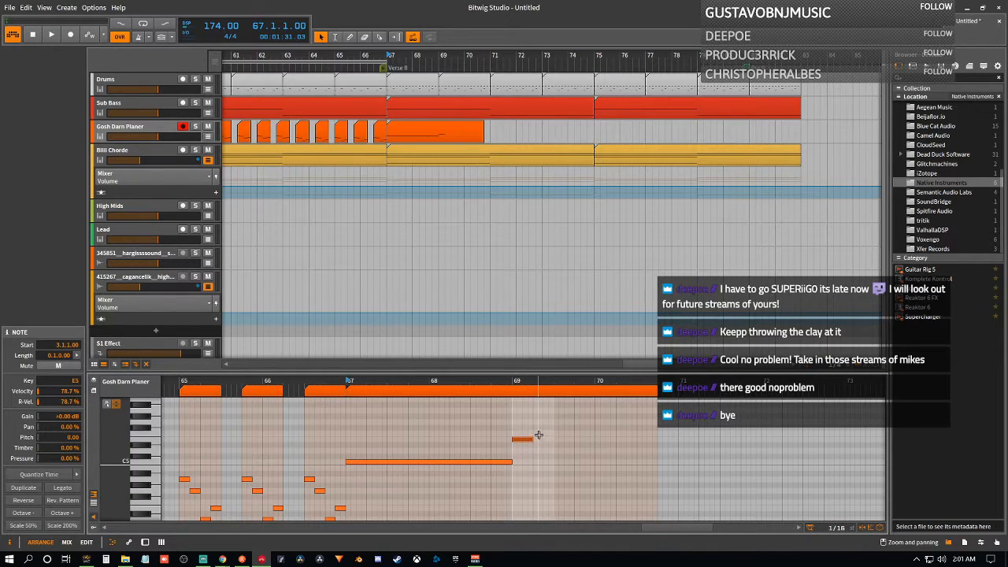
pyautogui.doubleClick(538, 433)
pyautogui.doubleClick(557, 439)
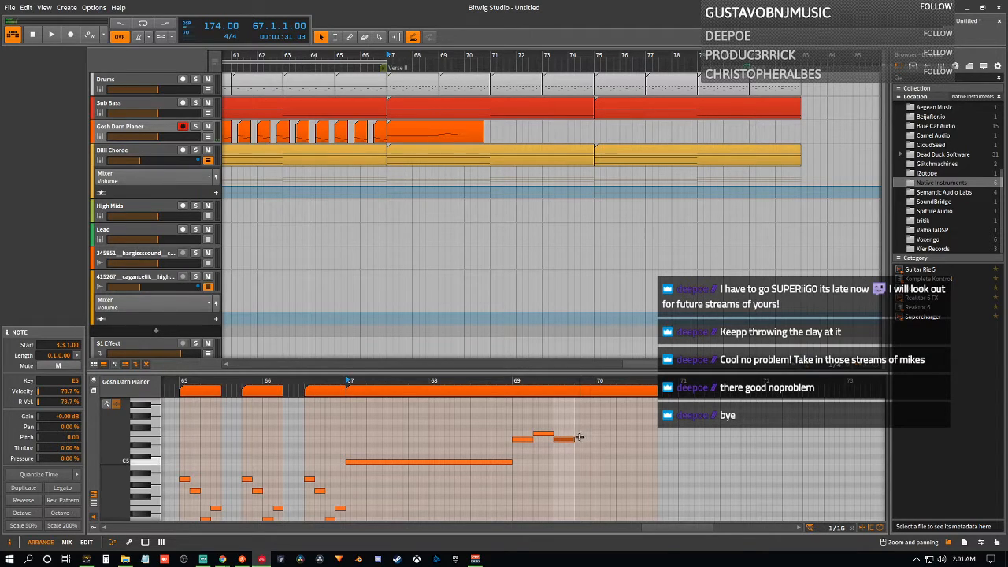
pyautogui.press('space')
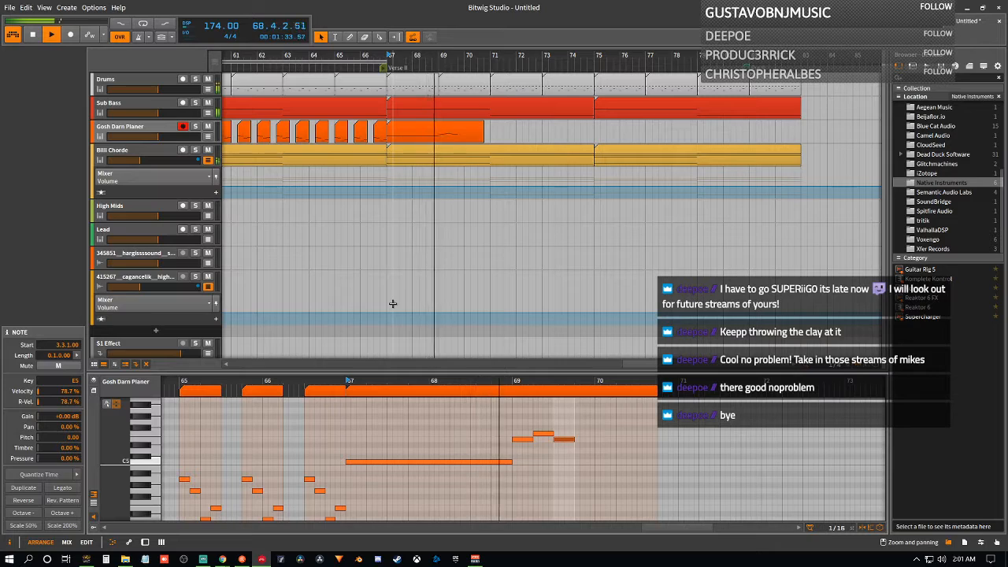
# - Move the E5, F5, E5 figure to start at 2.3.1.00, shorten each note to 0.0.2.00, and play it
pyautogui.click(526, 440)
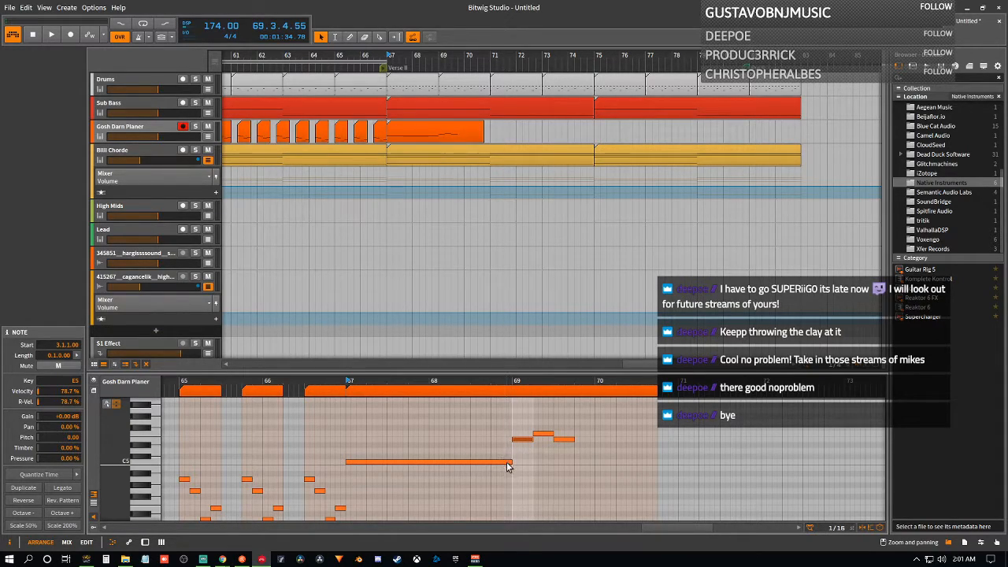
pyautogui.moveTo(522, 440); pyautogui.dragTo(478, 444)
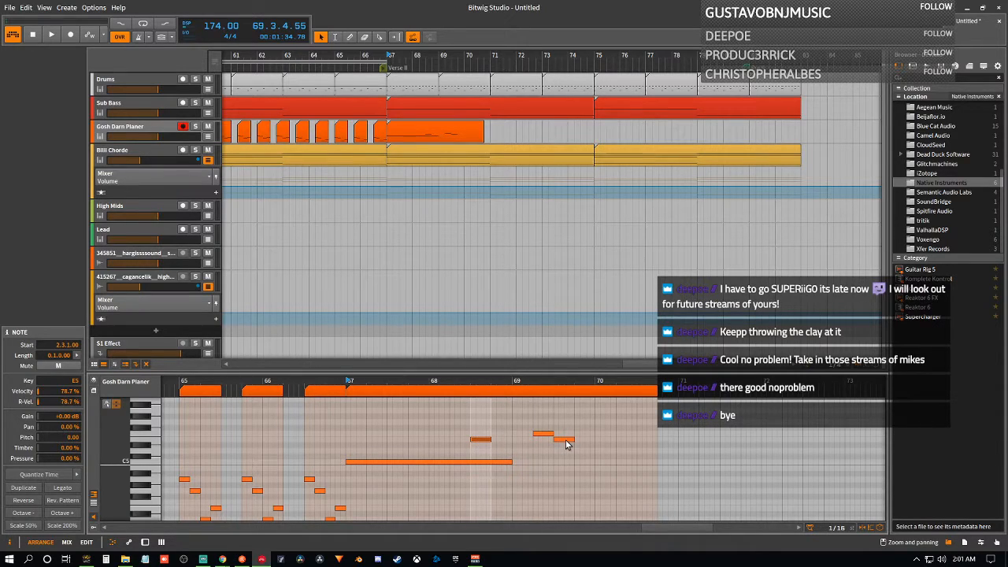
pyautogui.moveTo(542, 434); pyautogui.dragTo(497, 438)
pyautogui.click(483, 440)
pyautogui.click(487, 433)
pyautogui.moveTo(487, 438); pyautogui.dragTo(490, 433)
pyautogui.moveTo(565, 444); pyautogui.dragTo(502, 438)
pyautogui.press('space')
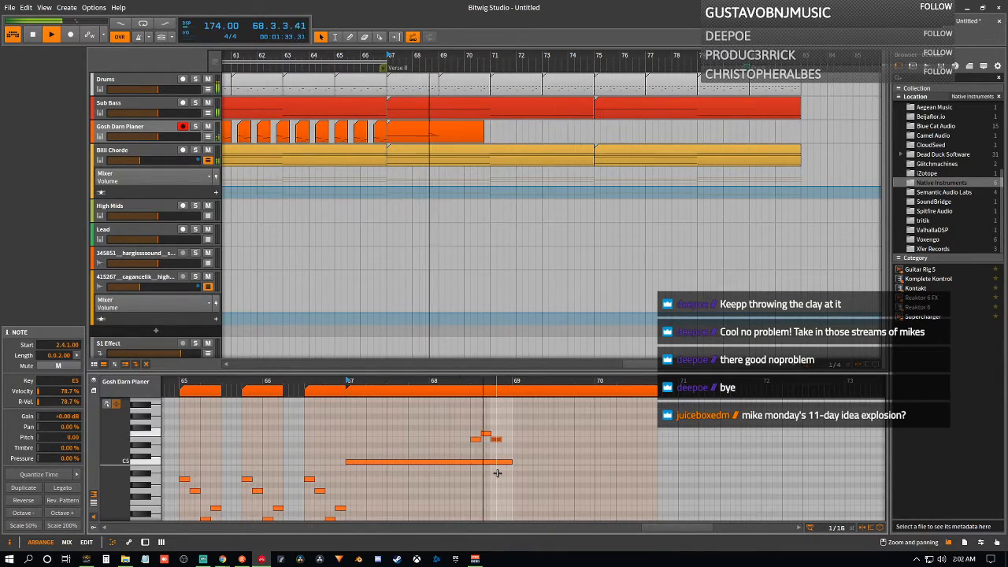
pyautogui.press('space')
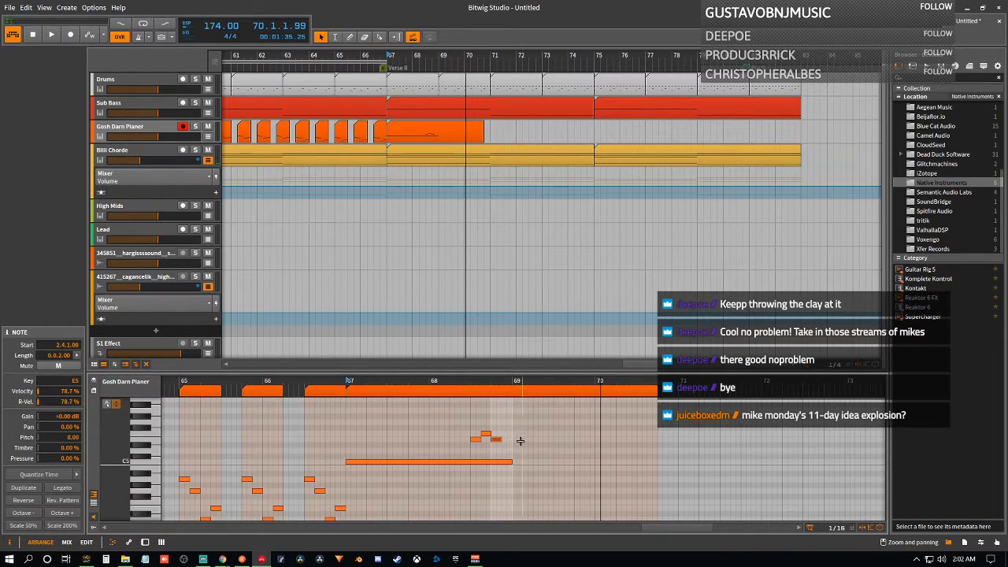
# - Copy the three-note figure after the first one, shift the copy to start at 3.1.3.00, and play it
pyautogui.moveTo(474, 431); pyautogui.dragTo(517, 445)
pyautogui.press('space')
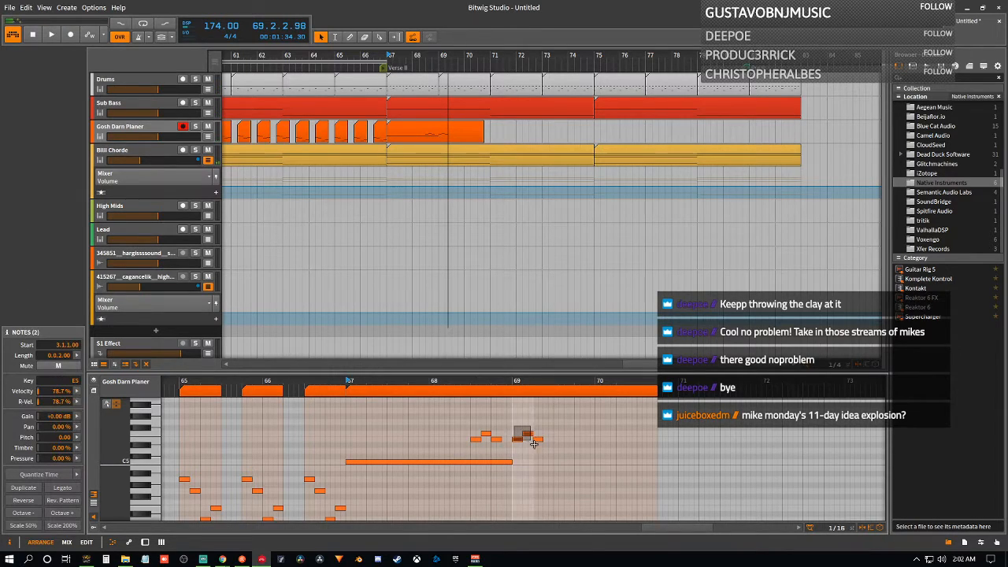
pyautogui.moveTo(517, 441); pyautogui.dragTo(533, 448)
pyautogui.press('space')
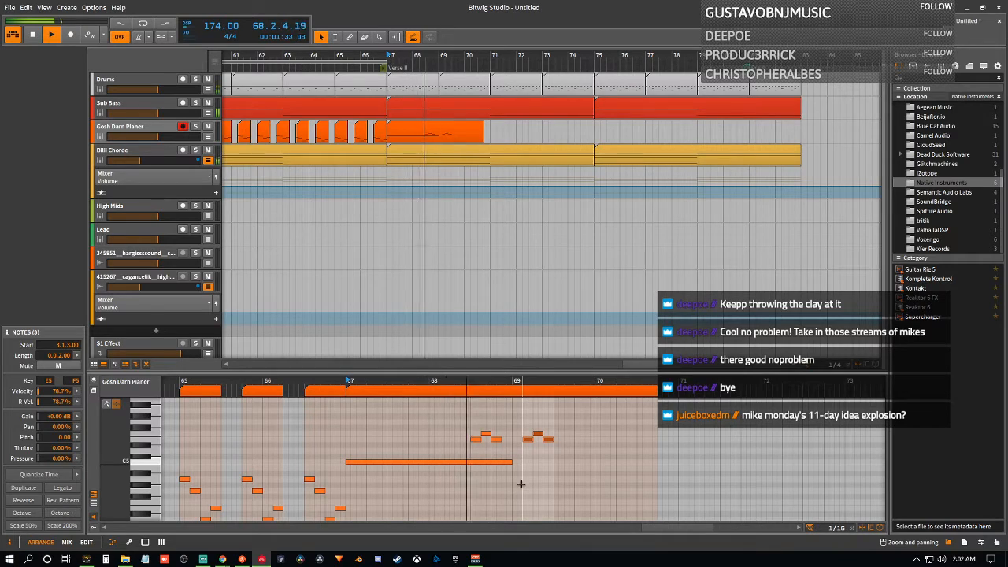
pyautogui.press('space')
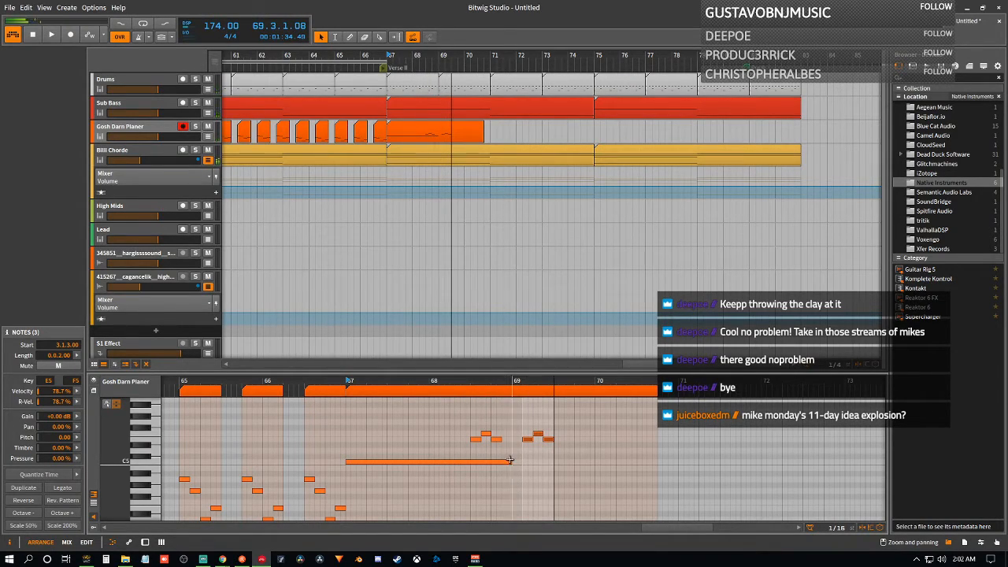
# - Shorten the C5 note to 1.2.0.00, move the second three-note figure to 3.2.1.00, and play the phrase
pyautogui.moveTo(511, 461); pyautogui.dragTo(470, 463)
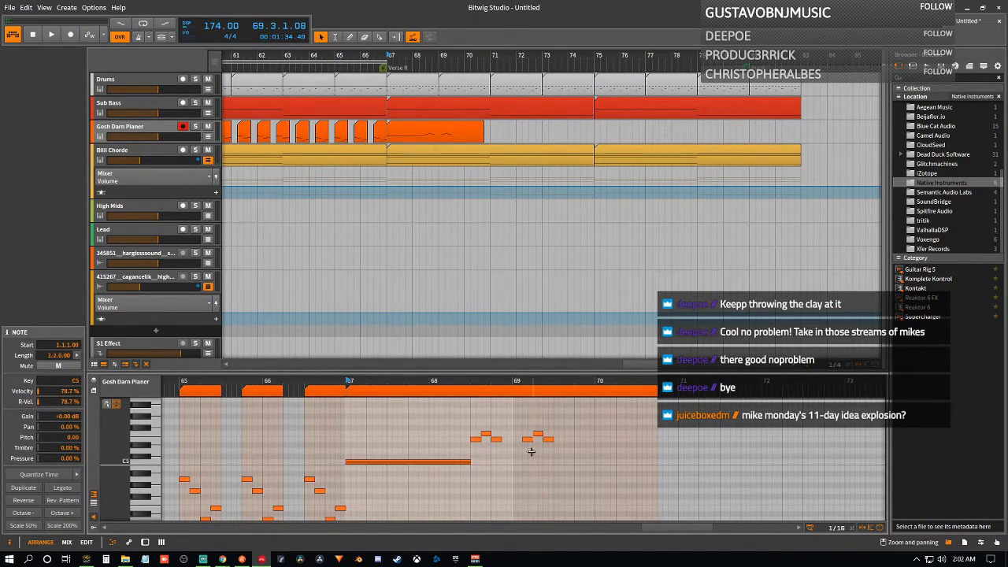
pyautogui.moveTo(524, 422); pyautogui.dragTo(546, 442)
pyautogui.press('space')
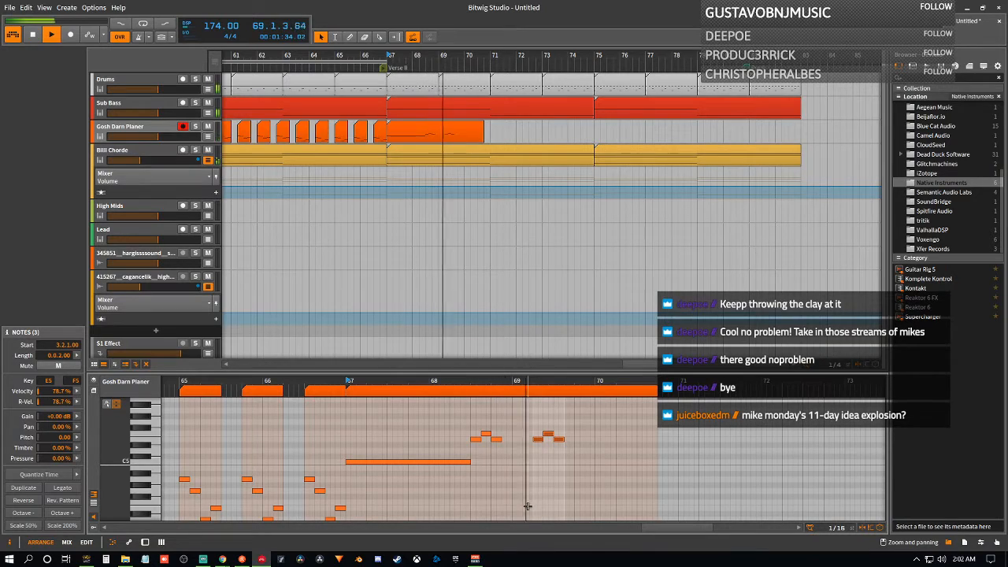
# - Duplicate the second three-note figure, move the copy to start at 4.1.1.00, and play the phrase
pyautogui.moveTo(538, 426); pyautogui.dragTo(596, 448)
pyautogui.hotkey('ctrl', 'd')
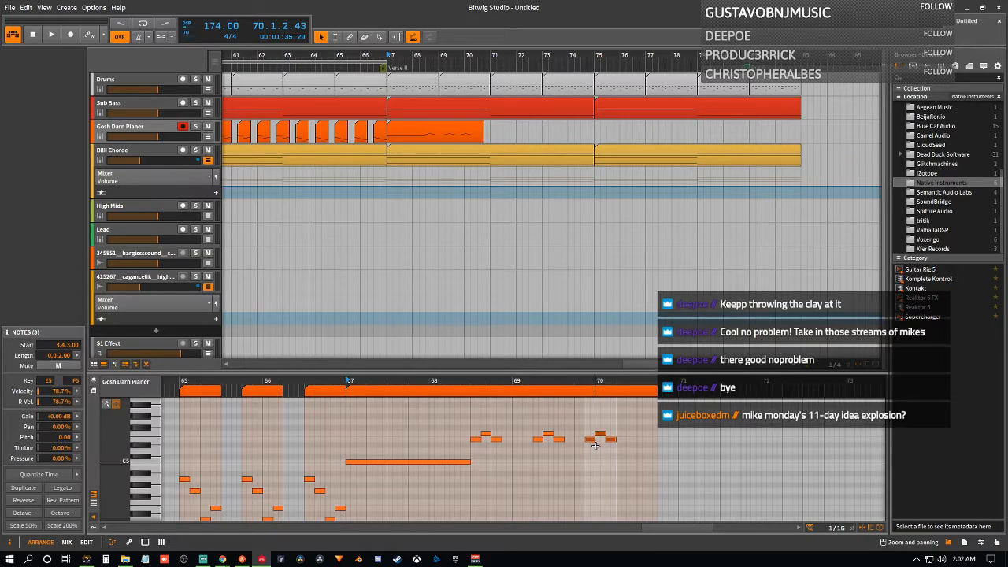
pyautogui.moveTo(592, 443); pyautogui.dragTo(603, 443)
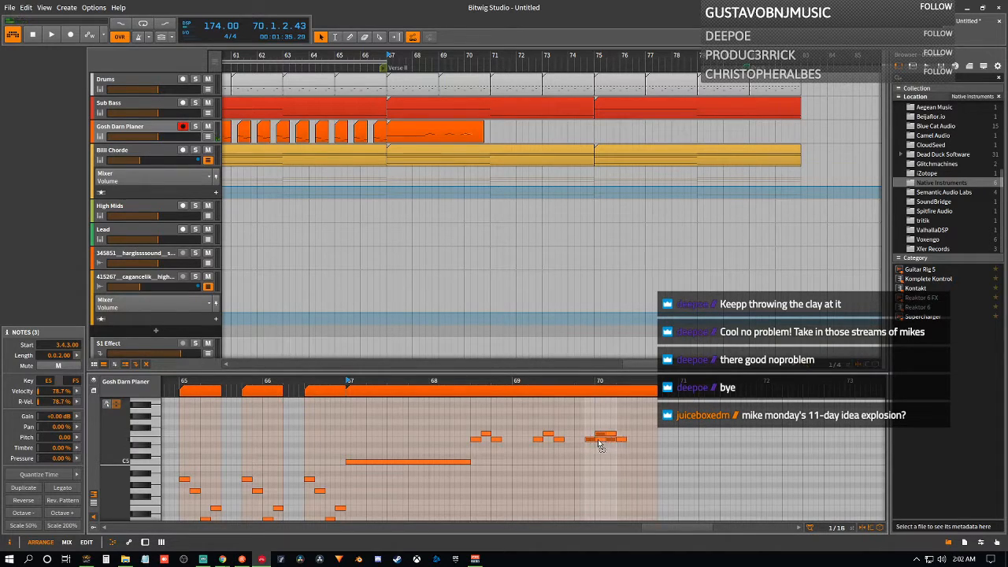
pyautogui.press('space')
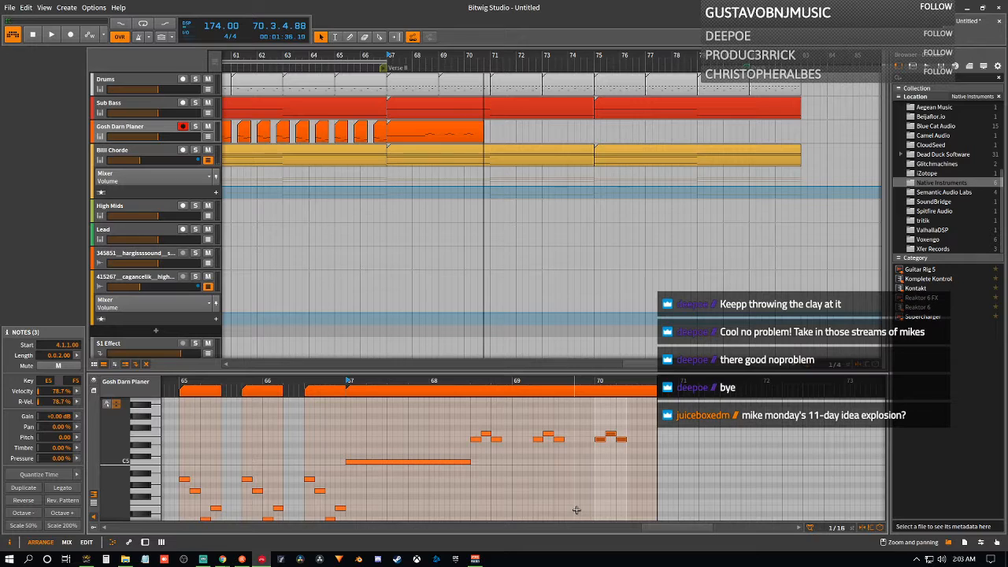
# - Extend the bar 67 clip to a length of 4.0.0.00 and deselect it
pyautogui.moveTo(482, 127); pyautogui.dragTo(497, 127)
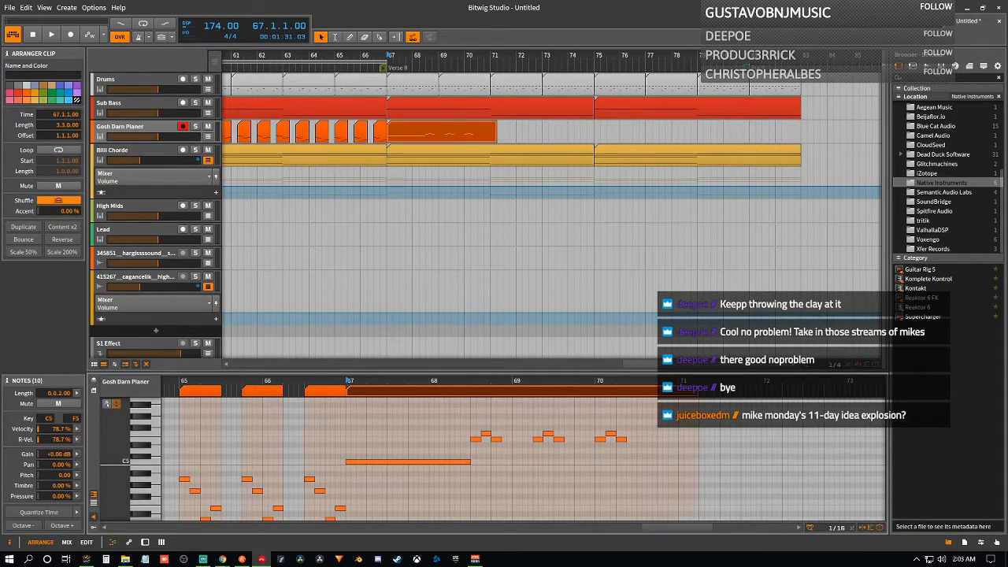
pyautogui.moveTo(694, 396); pyautogui.dragTo(682, 396)
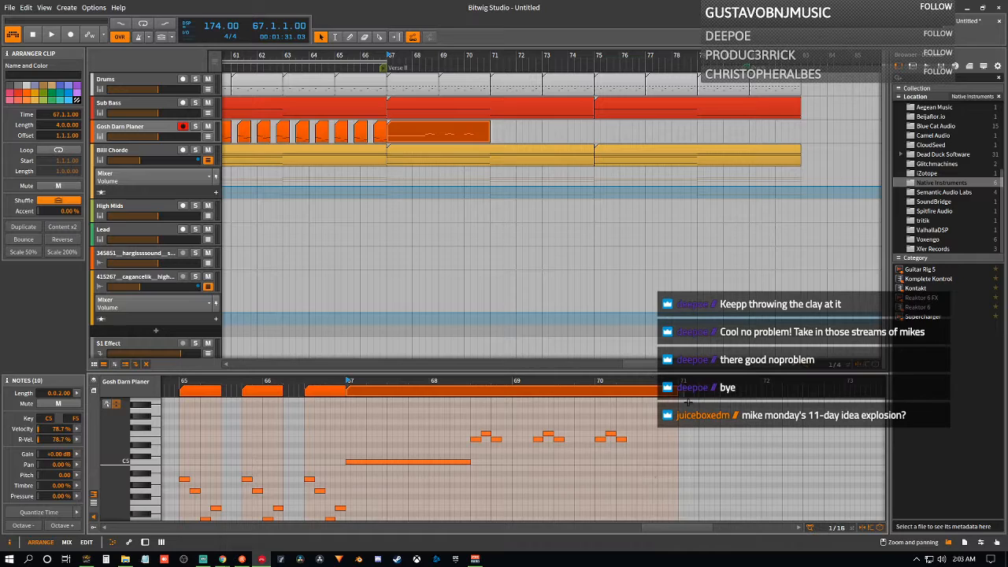
pyautogui.click(702, 469)
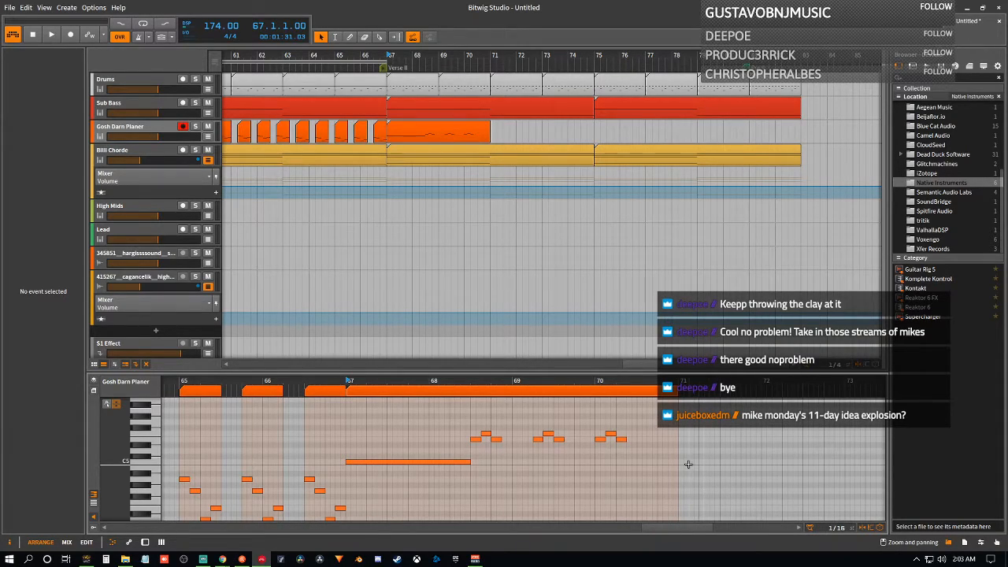
# - Add a closing A5 note of length 0.0.2.00 at 4.4.1.00 in the bar 67 clip, replacing the trial notes, and play the phrase
pyautogui.doubleClick(659, 433)
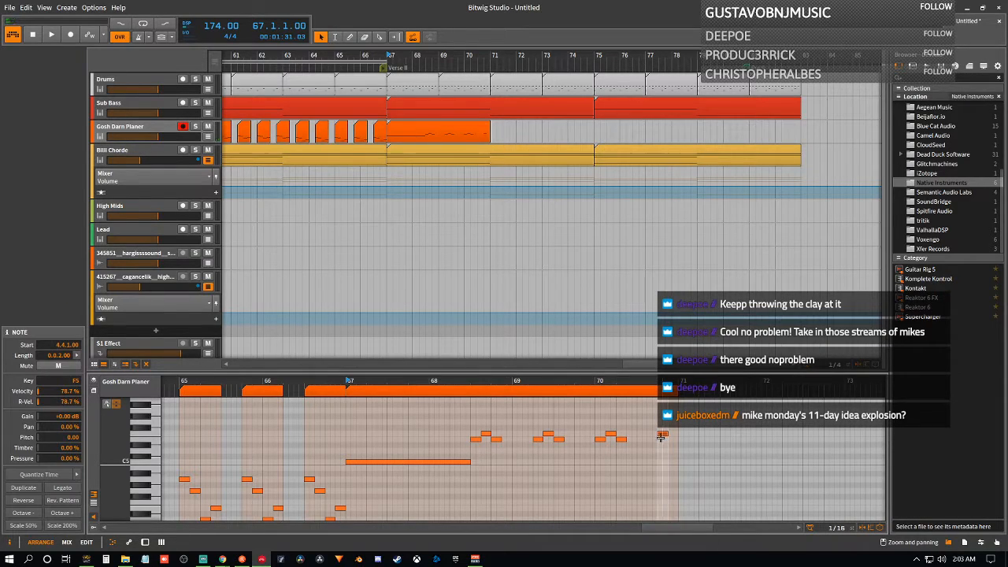
pyautogui.doubleClick(662, 433)
pyautogui.doubleClick(662, 433)
pyautogui.doubleClick(662, 432)
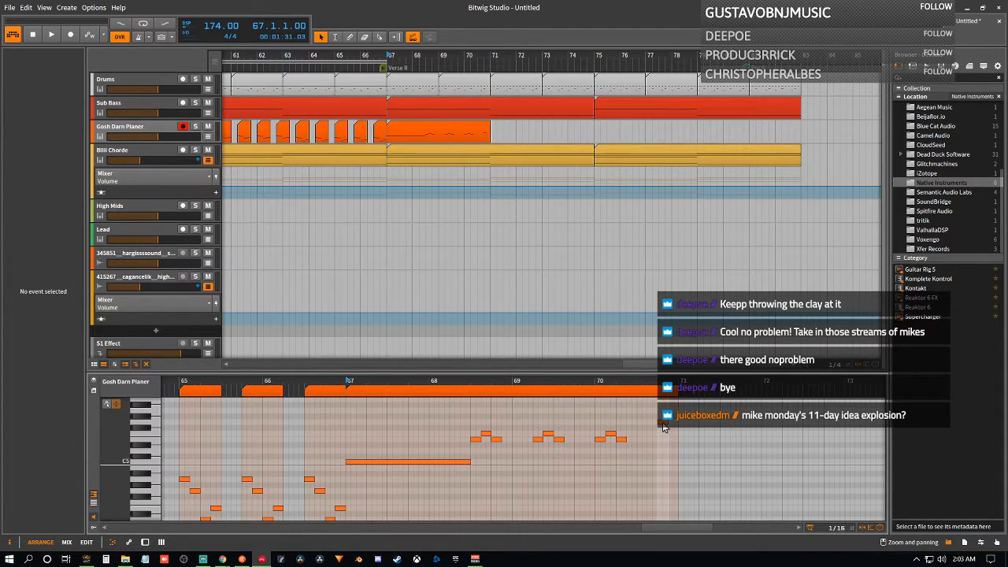
pyautogui.doubleClick(663, 427)
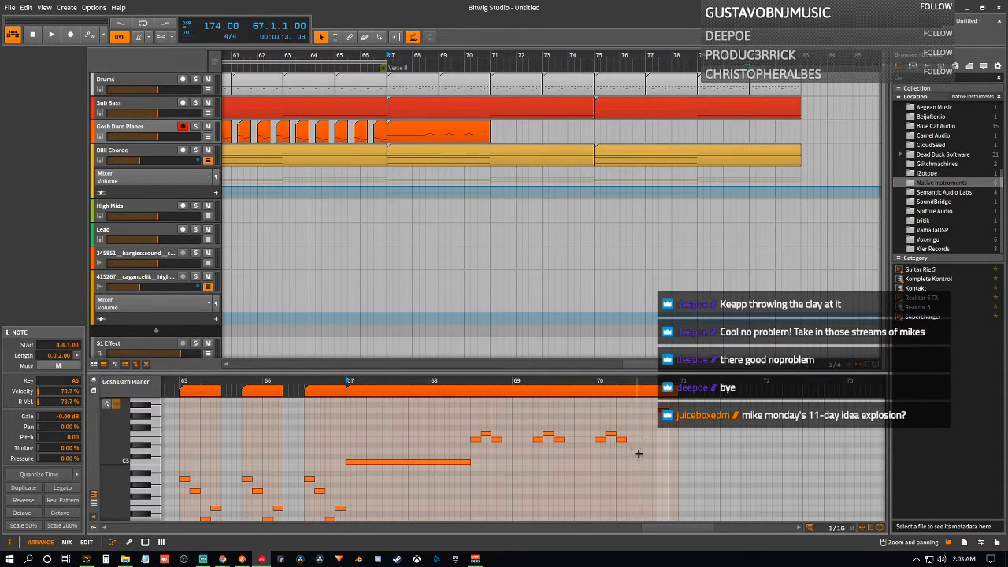
pyautogui.press('space')
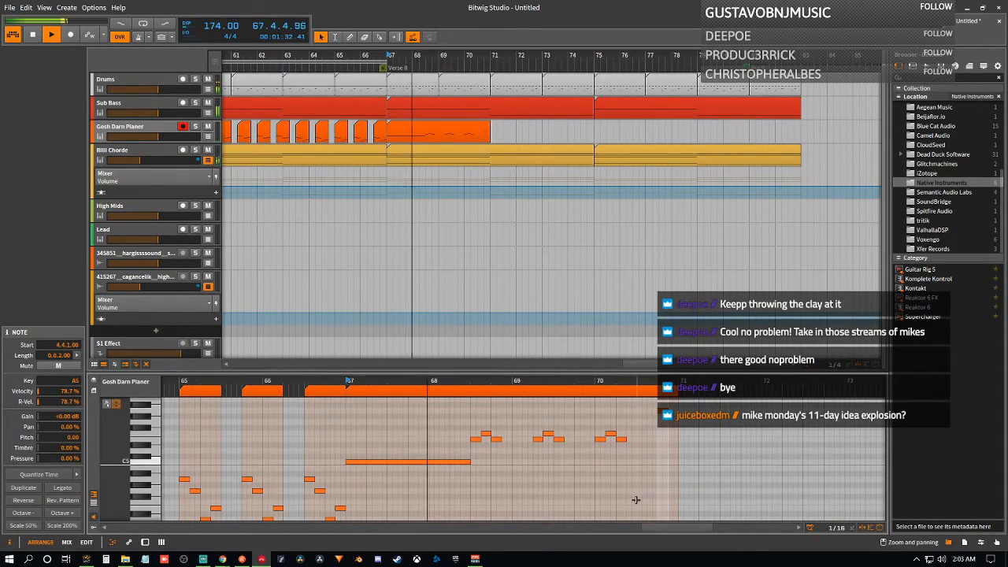
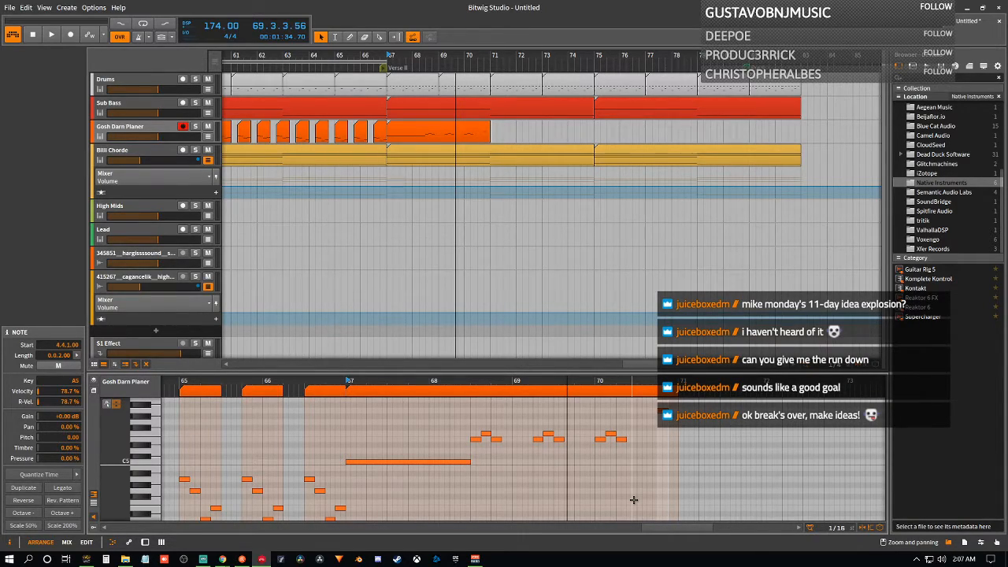
pyautogui.press('space')
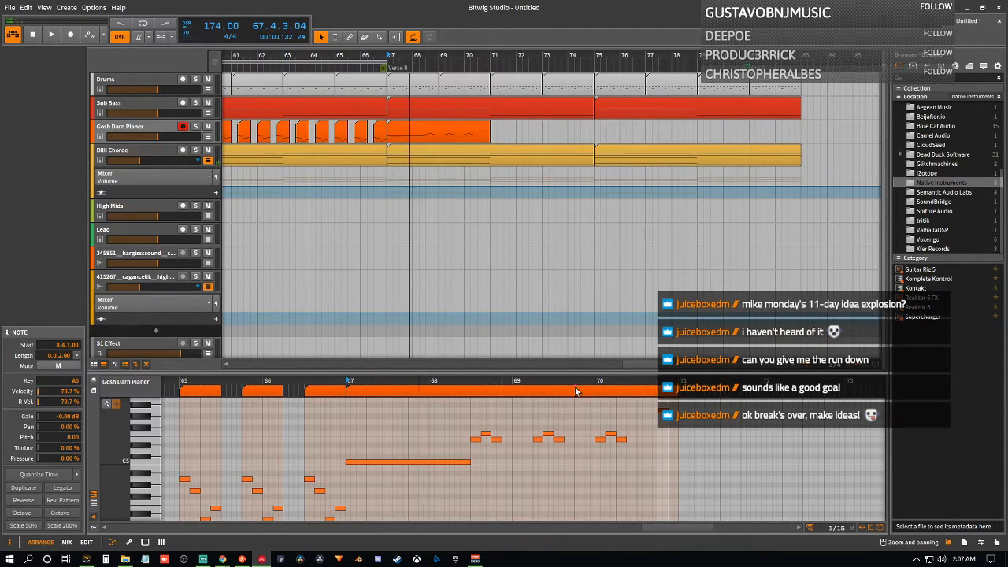
# - Bring the whole arrangement into view and play the track from the beginning
pyautogui.moveTo(533, 56); pyautogui.dragTo(575, 11)
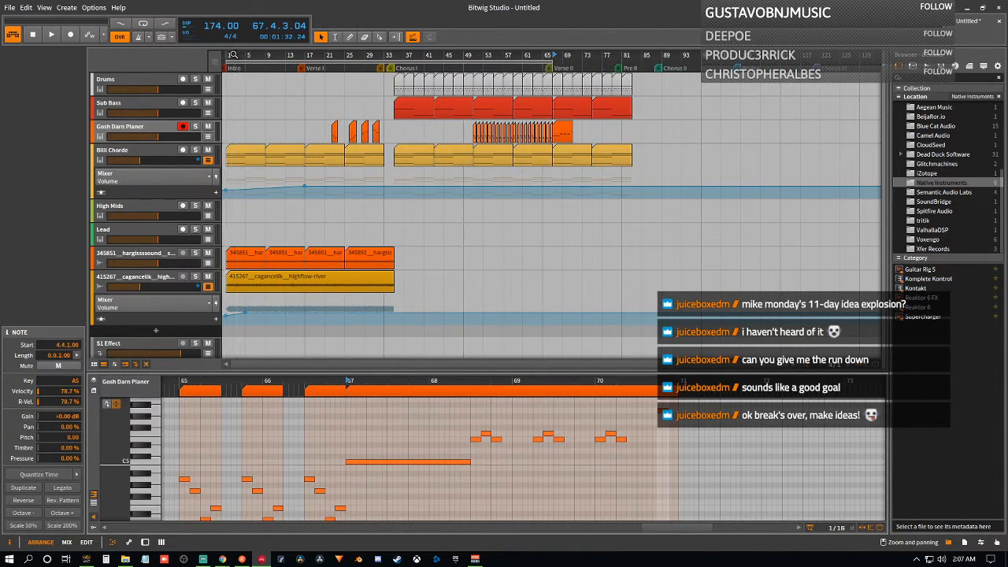
pyautogui.click(34, 36)
pyautogui.press('space')
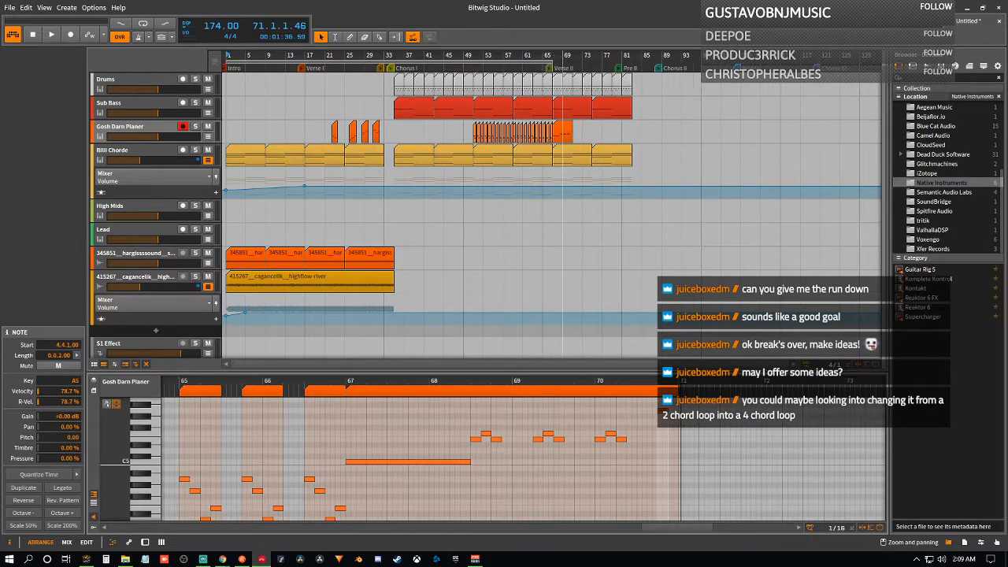
# - Play Verse II from bar 67 and extend the Gosh Darn Planer clip there to a length of 6.0.0.00
pyautogui.click(555, 56)
pyautogui.press('space')
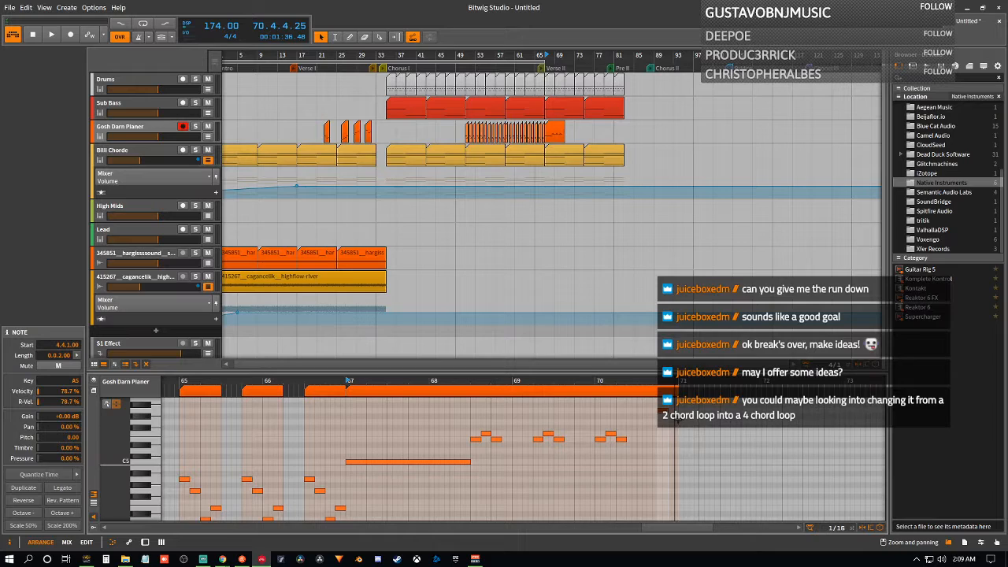
pyautogui.moveTo(677, 390); pyautogui.dragTo(722, 389)
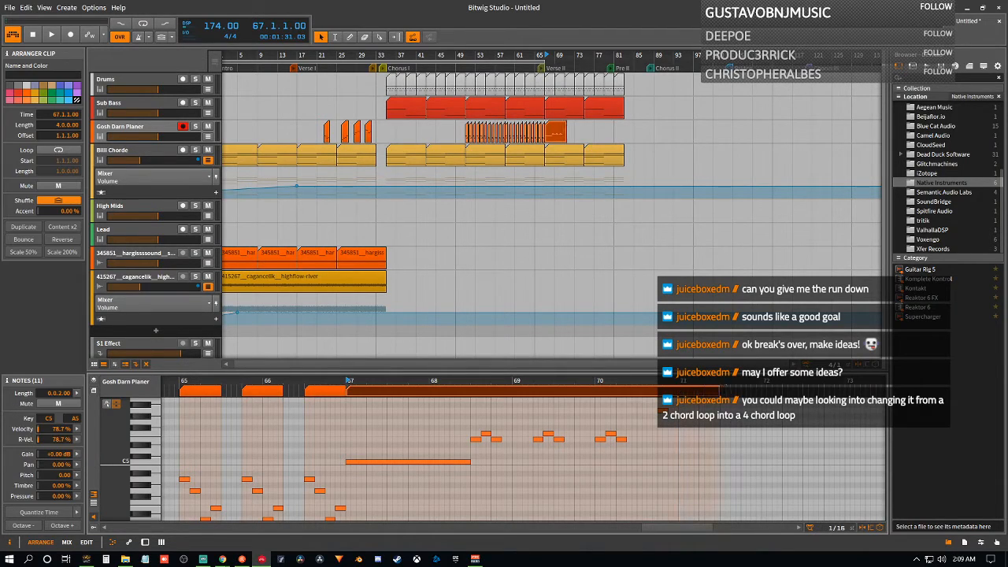
pyautogui.moveTo(797, 389); pyautogui.dragTo(846, 390)
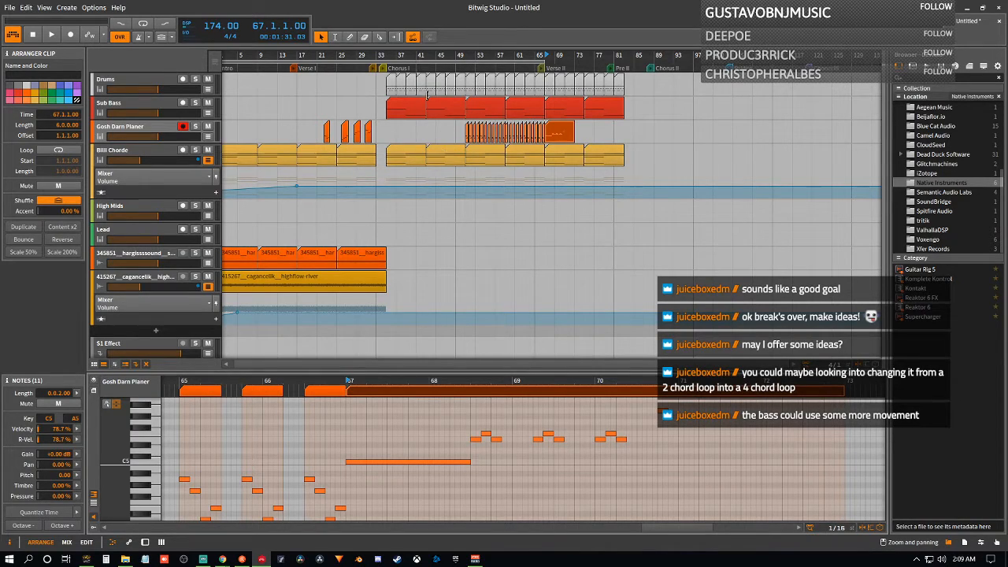
# - Open the first Sub Bass clip at bar 35, solo its track, and listen to the bass line alone
pyautogui.click(405, 110)
pyautogui.click(196, 104)
pyautogui.press('space')
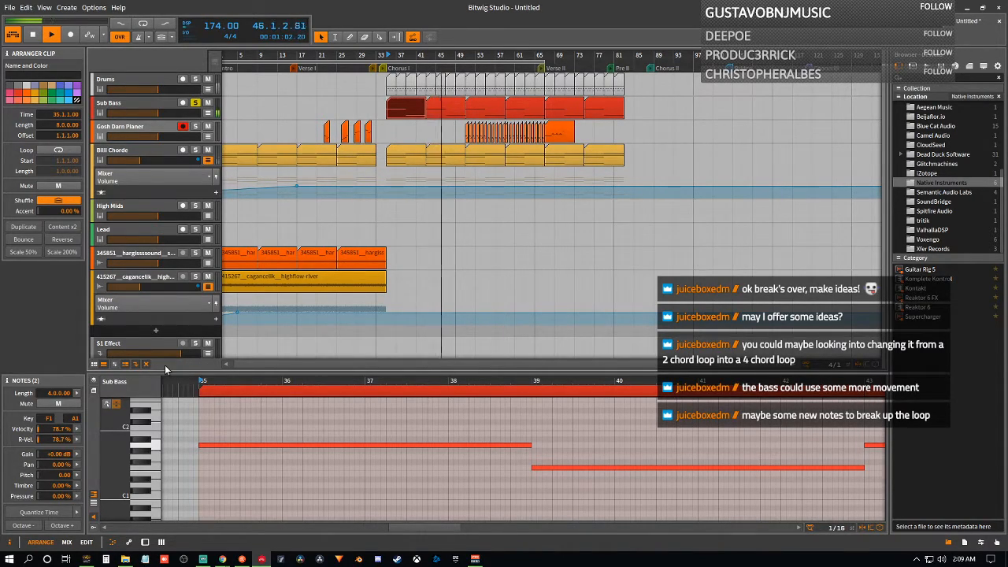
pyautogui.press('space')
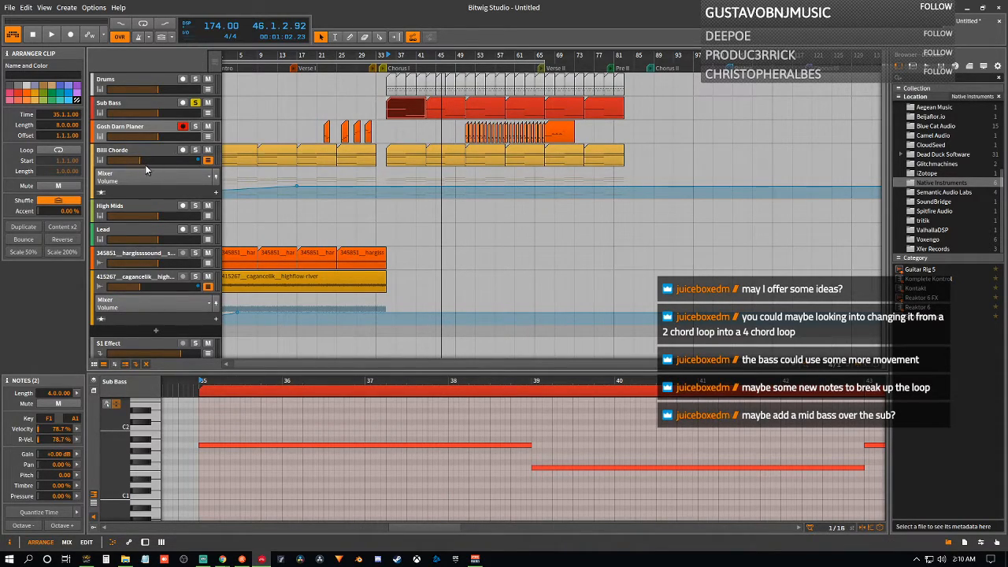
pyautogui.moveTo(143, 161)
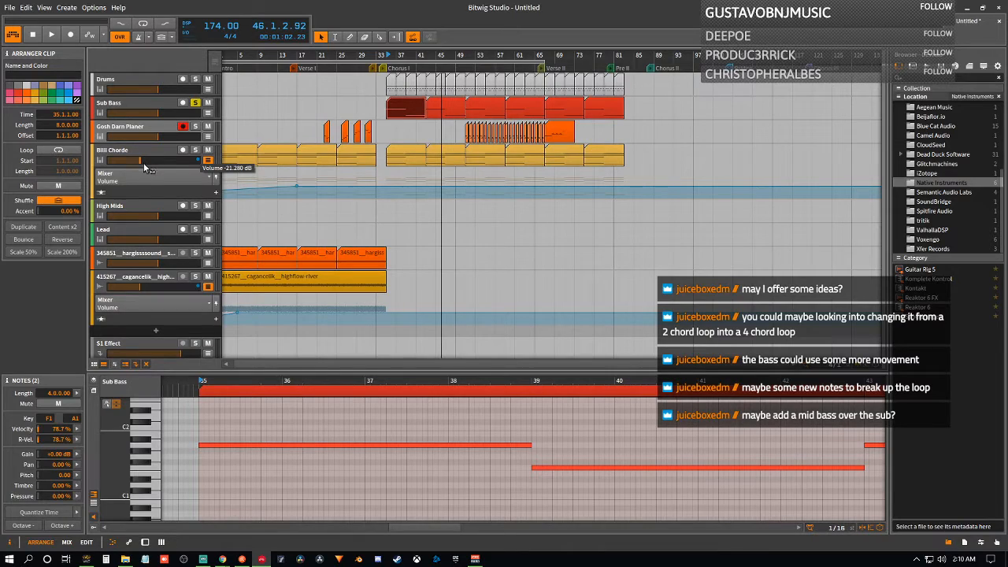
# - Create a new instrument track below the last audio track and show its empty device chain
pyautogui.click(118, 100)
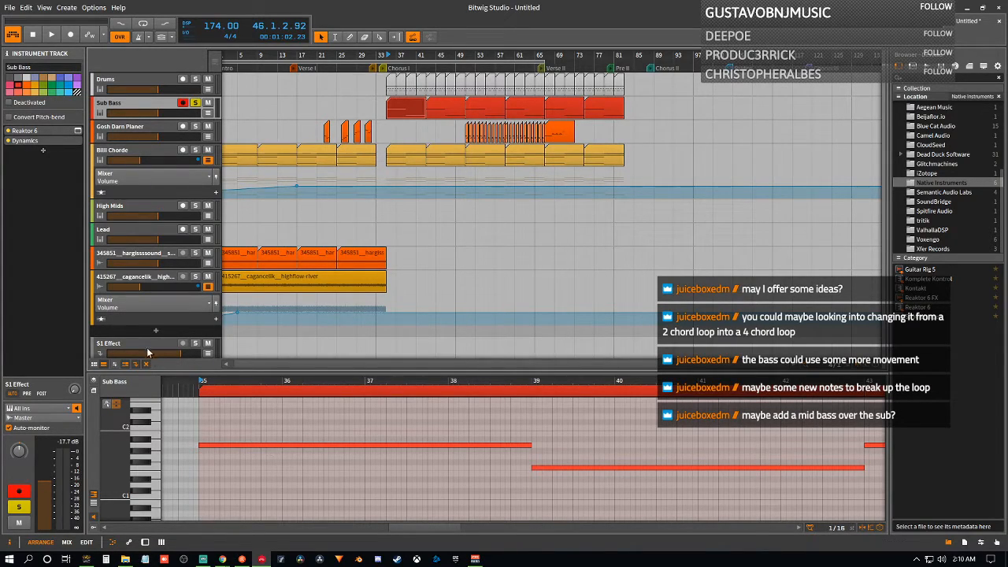
pyautogui.rightClick(130, 329)
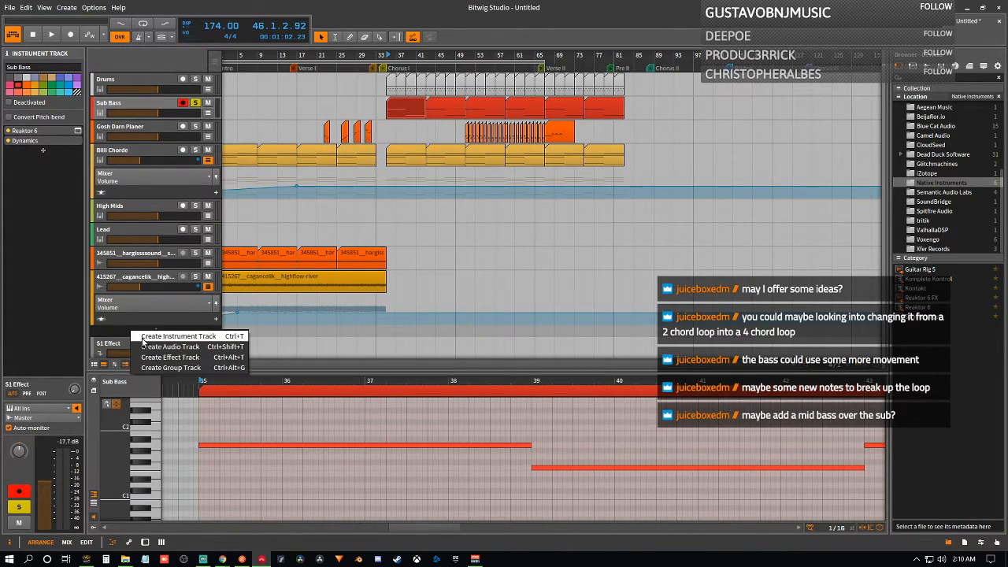
pyautogui.click(140, 333)
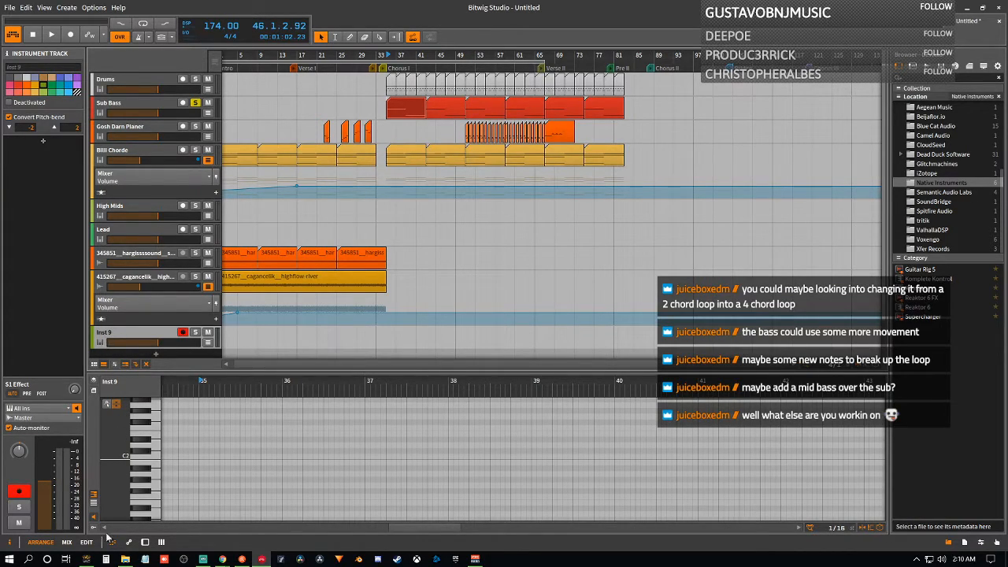
pyautogui.click(144, 542)
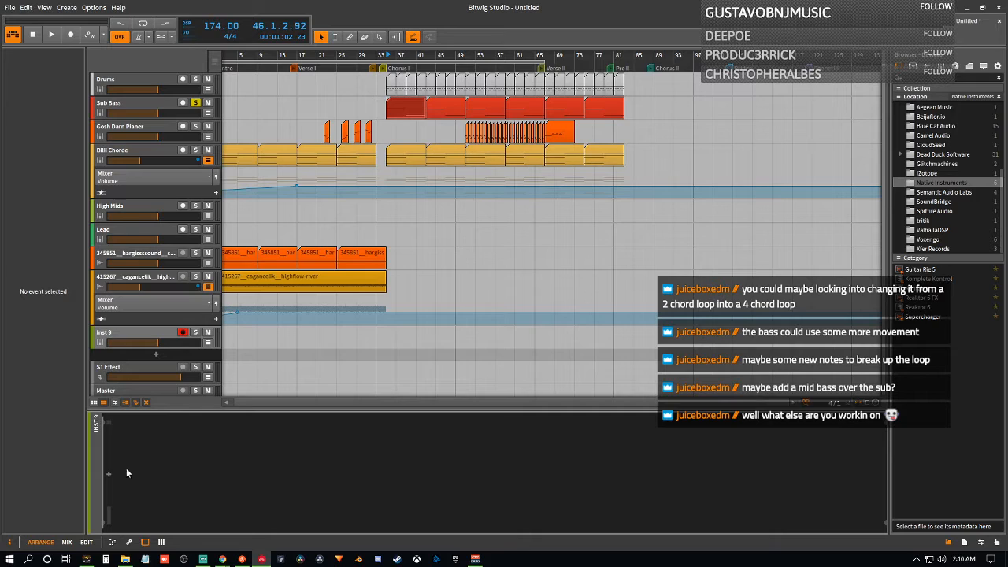
# - Find Polysynth among the Bitwig devices and load it onto the new instrument track
pyautogui.scroll(3, 933, 165)
pyautogui.click(938, 119)
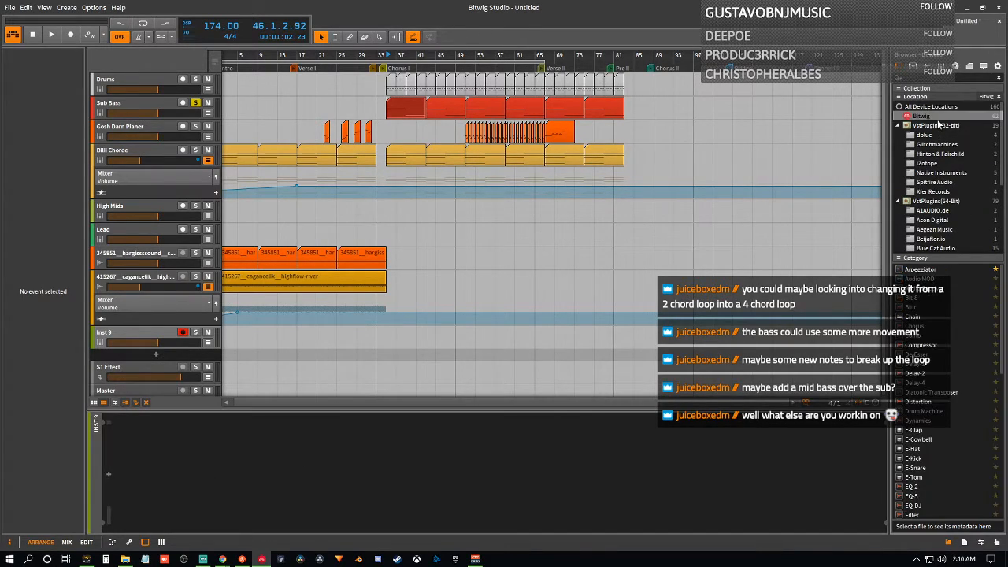
pyautogui.scroll(-5, 941, 329)
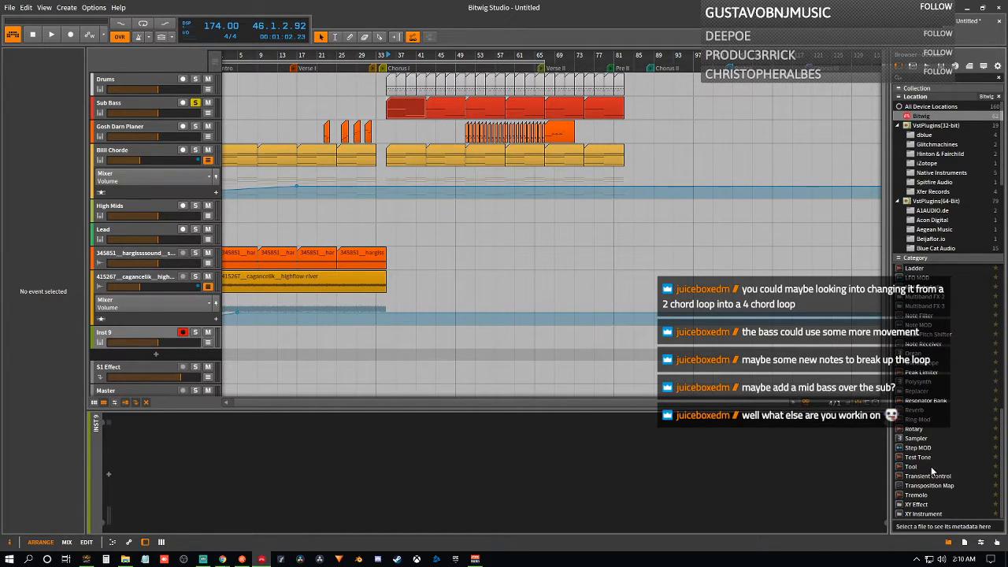
pyautogui.click(947, 383)
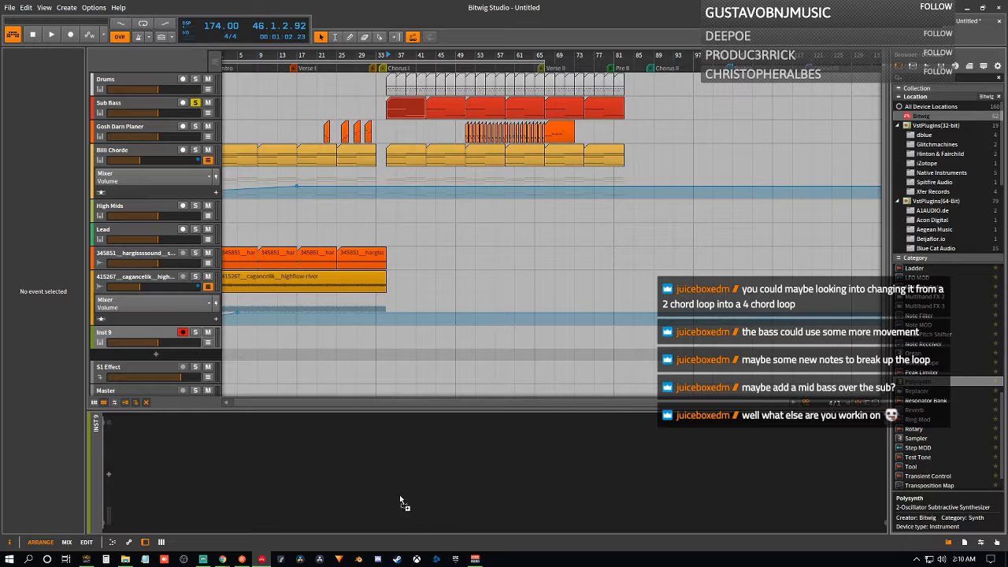
pyautogui.moveTo(408, 499); pyautogui.dragTo(204, 481)
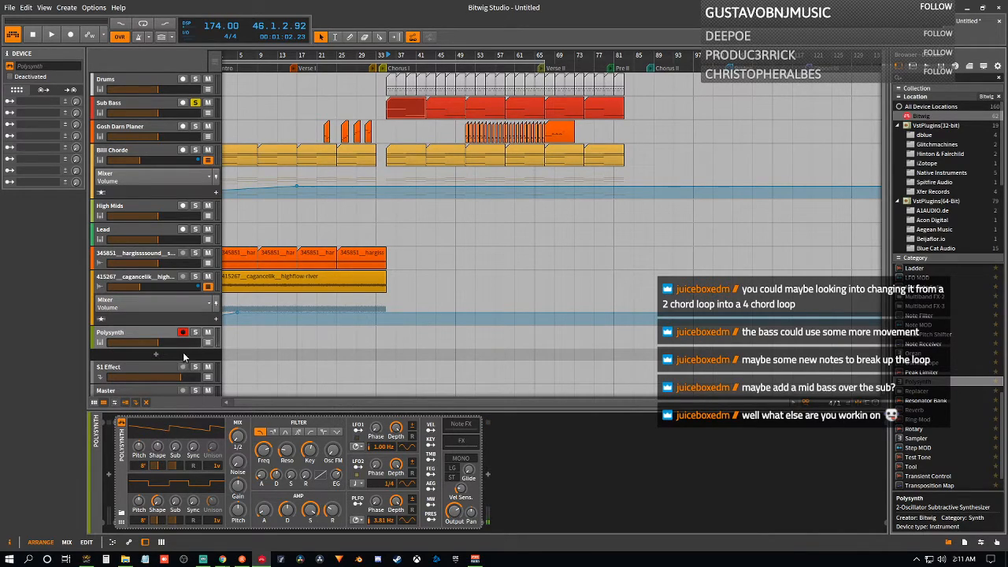
# - Turn off the Sub Bass solo and play the full mix from Chorus I
pyautogui.click(195, 103)
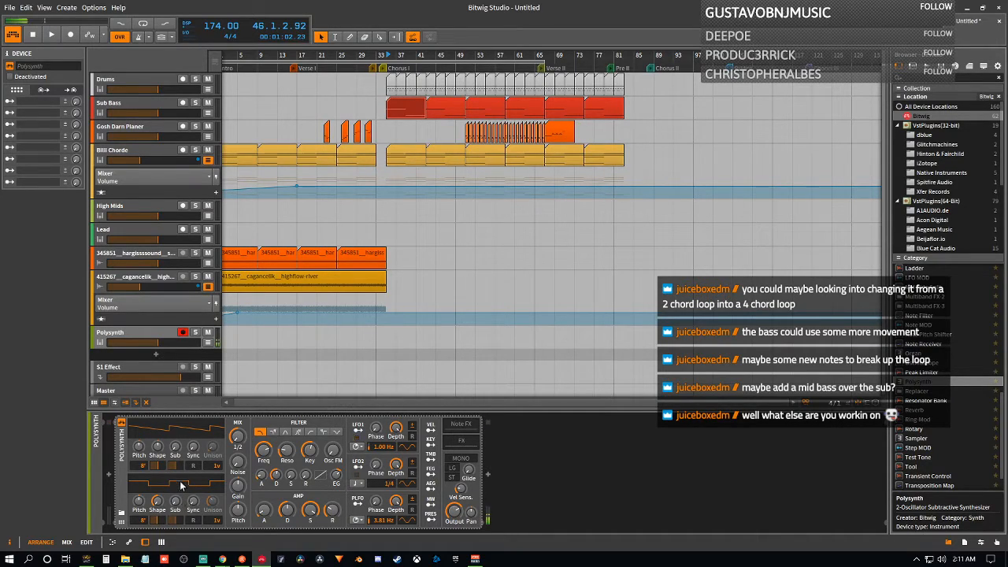
pyautogui.click(385, 62)
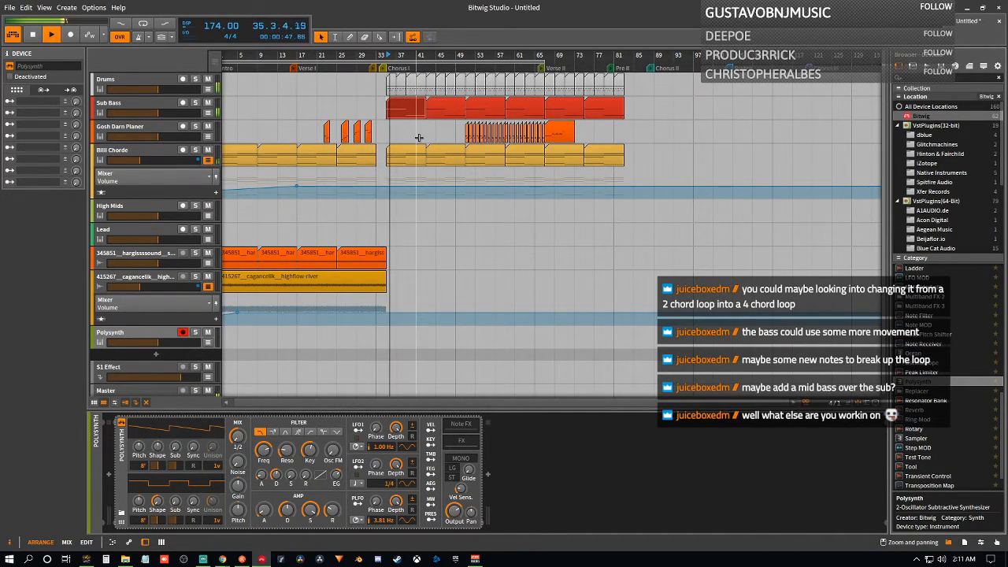
pyautogui.press('space')
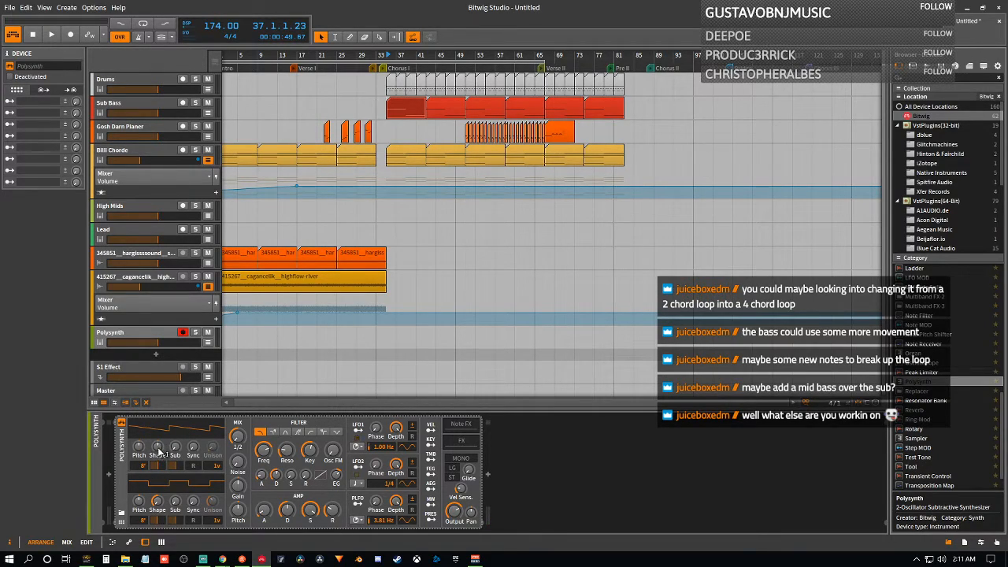
# - Shape Polysynth's first oscillator into a square wave and switch the filter to its second mode
pyautogui.moveTo(158, 446); pyautogui.dragTo(157, 472)
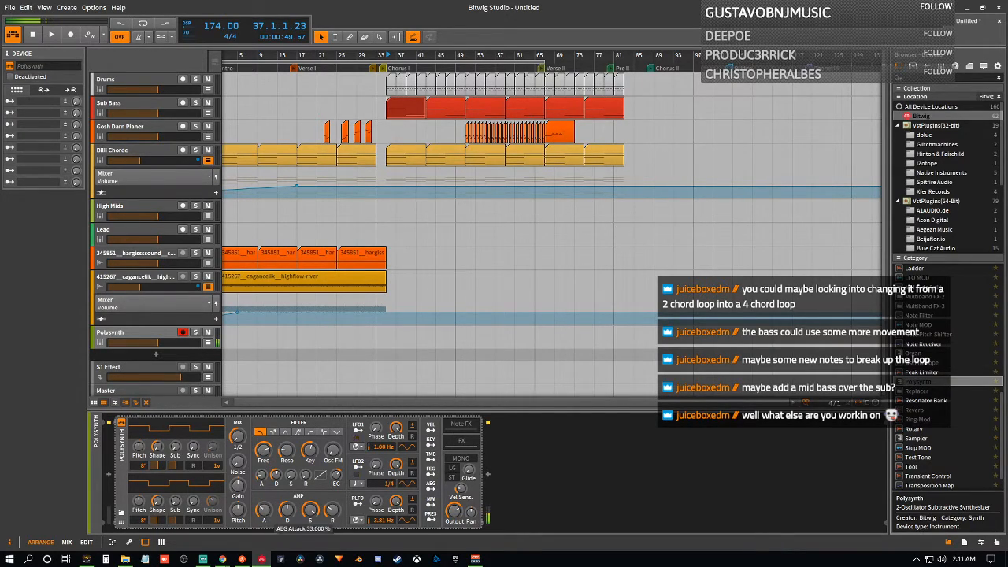
pyautogui.click(272, 432)
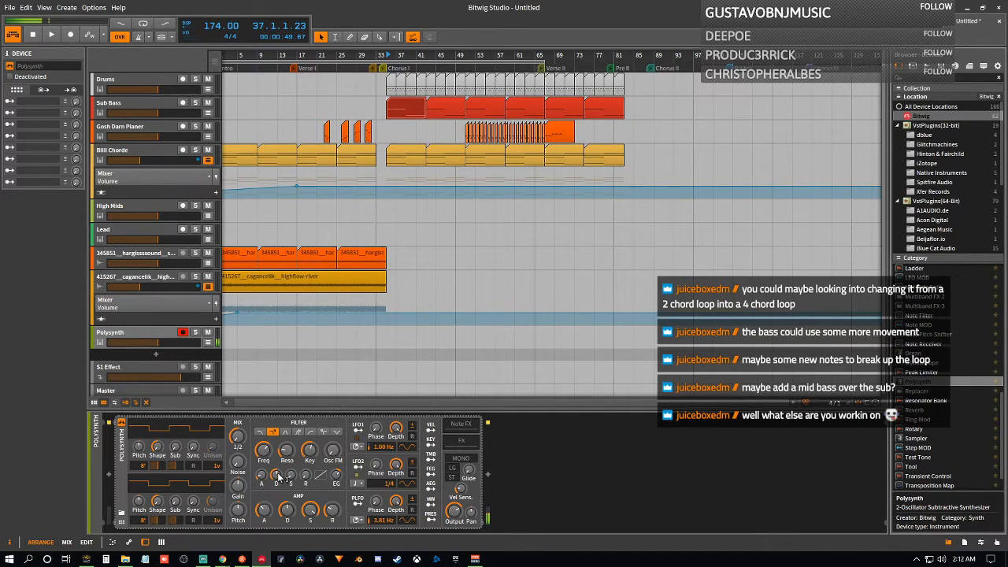
pyautogui.moveTo(288, 453); pyautogui.dragTo(289, 454)
# - Raise the Polysynth oscillators' unison to 2 voices and fine-tune the mix between oscillators 1 and 2
pyautogui.moveTo(217, 466); pyautogui.dragTo(217, 459)
pyautogui.moveTo(239, 437); pyautogui.dragTo(239, 432)
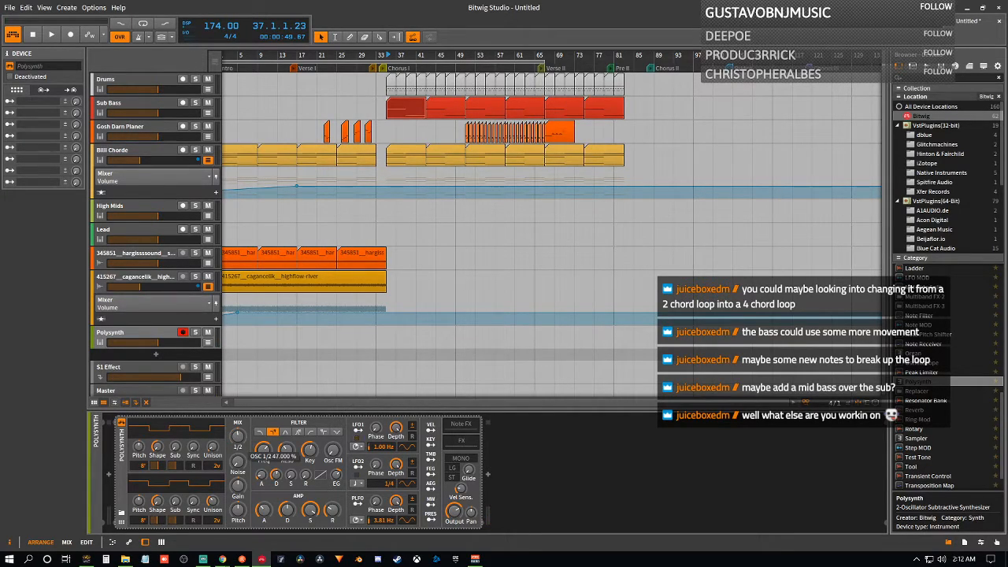
pyautogui.moveTo(239, 432); pyautogui.dragTo(238, 436)
pyautogui.moveTo(218, 516)
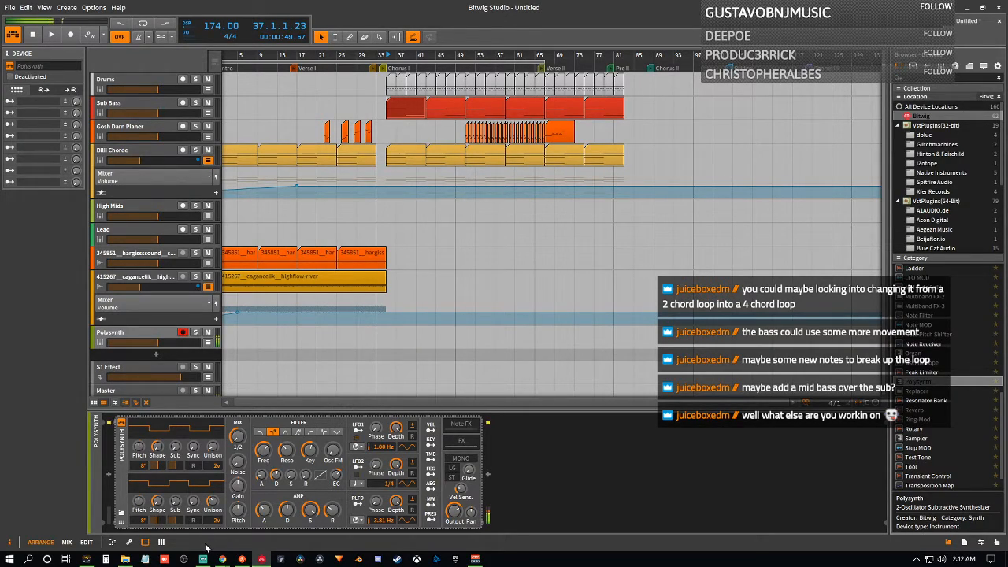
pyautogui.moveTo(203, 559)
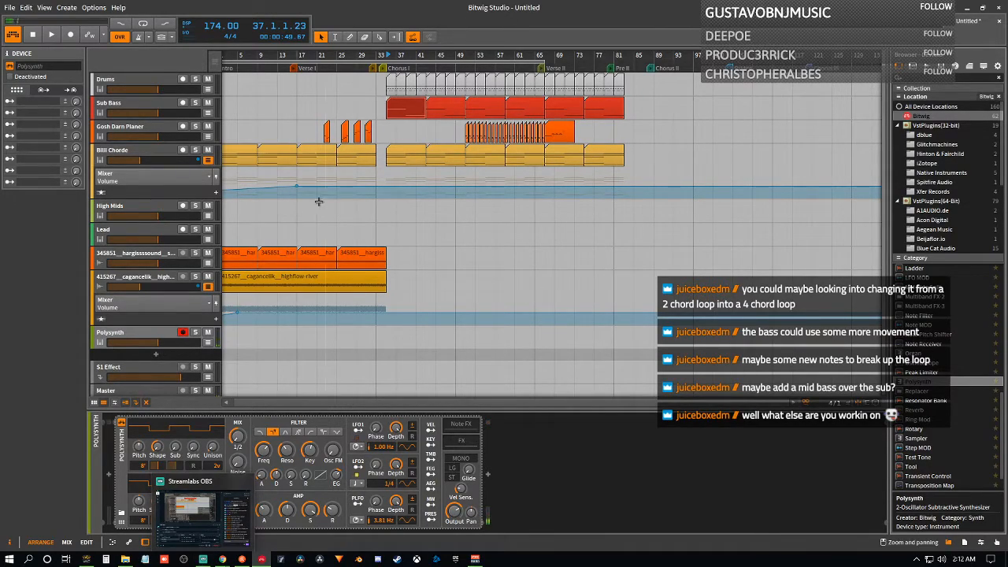
# - Create a one-bar Polysynth clip at 35.1.1.00 and open it for note editing, undoing the stray length change
pyautogui.doubleClick(386, 336)
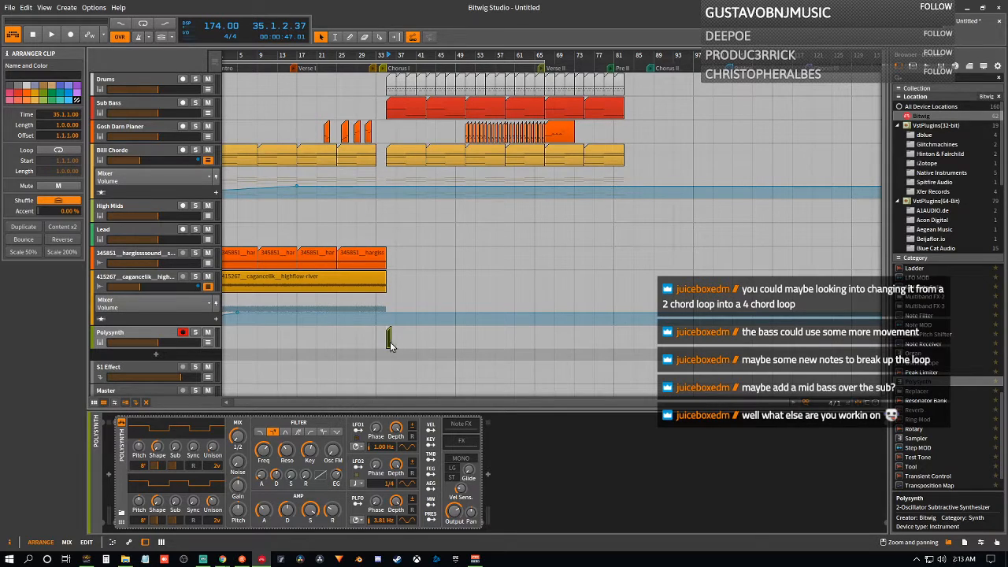
pyautogui.scroll(3, 370, 338)
pyautogui.moveTo(263, 342)
pyautogui.mouseDown()
pyautogui.moveTo(388, 345)
pyautogui.moveTo(252, 333)
pyautogui.moveTo(260, 337)
pyautogui.mouseUp()
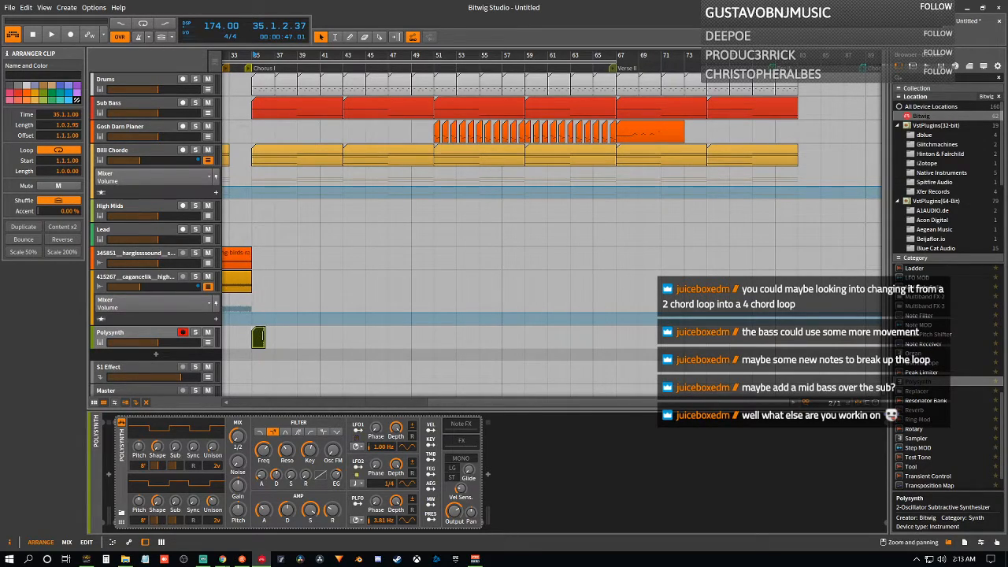
pyautogui.doubleClick(260, 337)
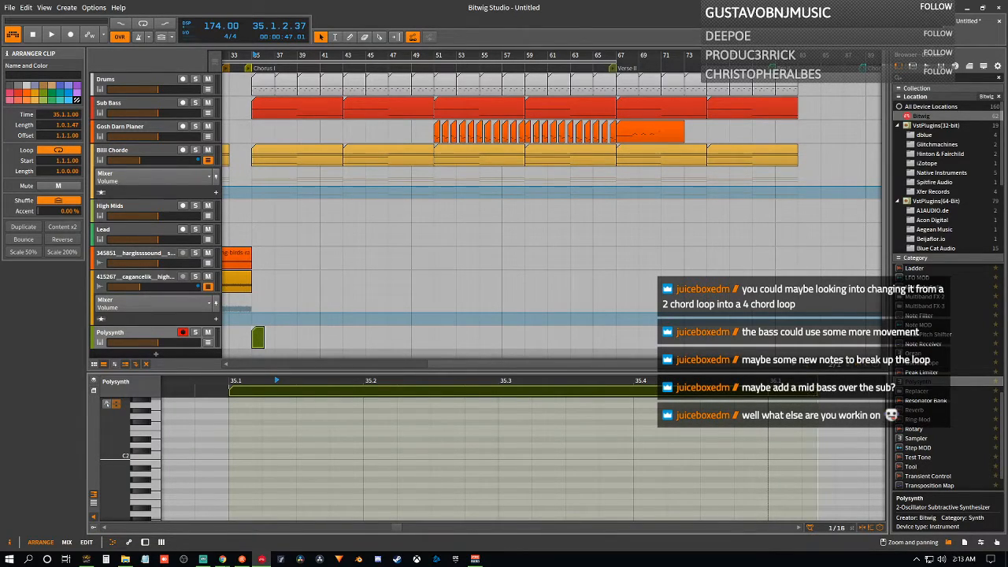
pyautogui.hotkey('ctrl', 'z')
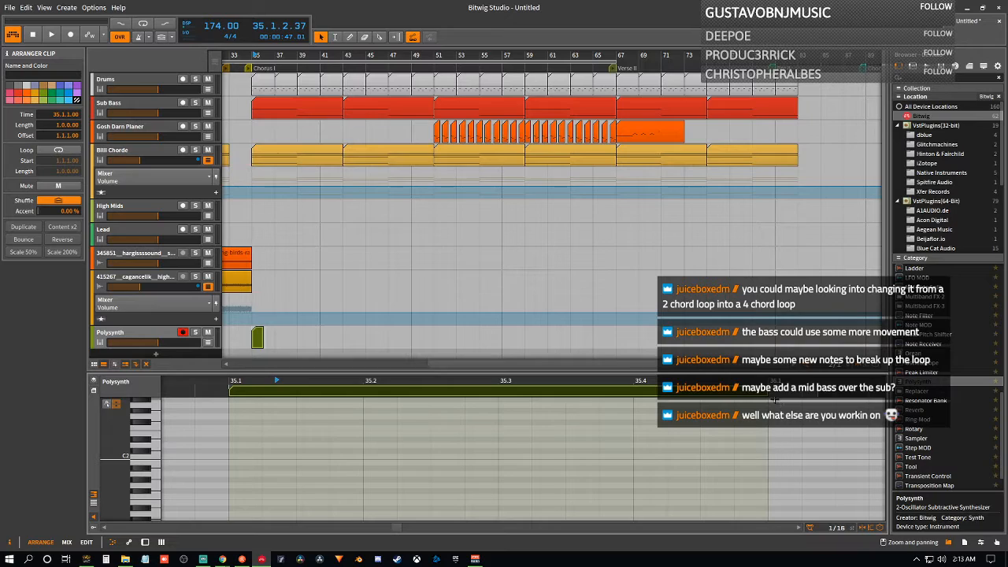
pyautogui.moveTo(766, 391)
pyautogui.mouseDown()
pyautogui.moveTo(837, 392)
pyautogui.moveTo(768, 393)
pyautogui.mouseUp()
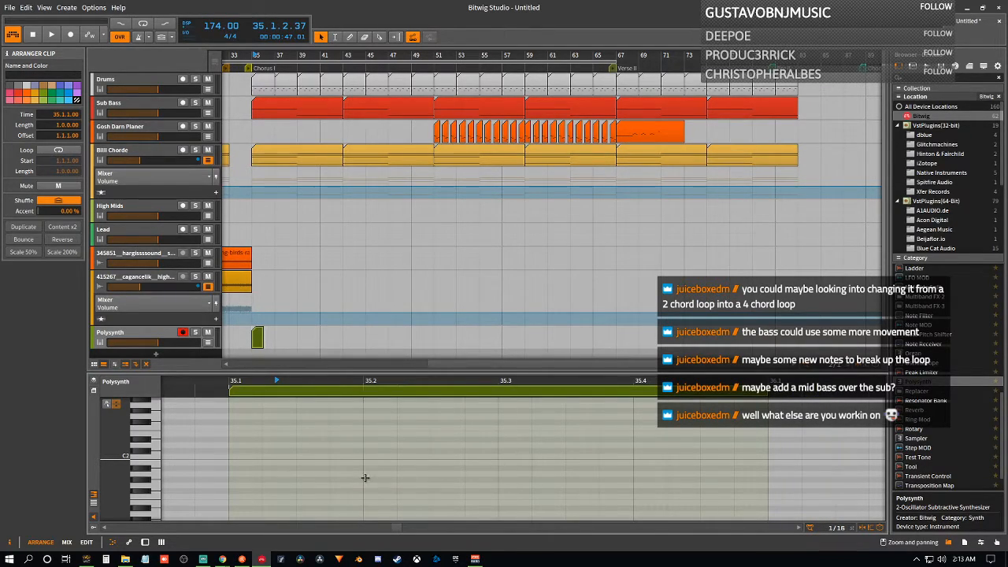
# - Audition low pitches on the piano keys and add a sixteenth-length A0 note at the start of the Polysynth clip
pyautogui.click(236, 500)
pyautogui.click(151, 495)
pyautogui.click(157, 457)
pyautogui.click(155, 498)
pyautogui.click(156, 506)
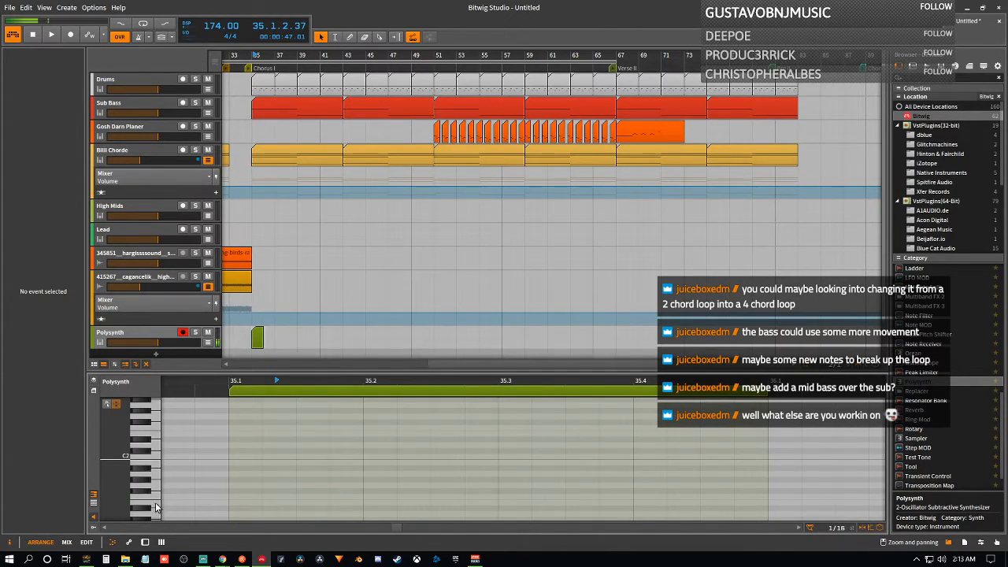
pyautogui.scroll(-2, 156, 508)
pyautogui.click(156, 508)
pyautogui.click(153, 514)
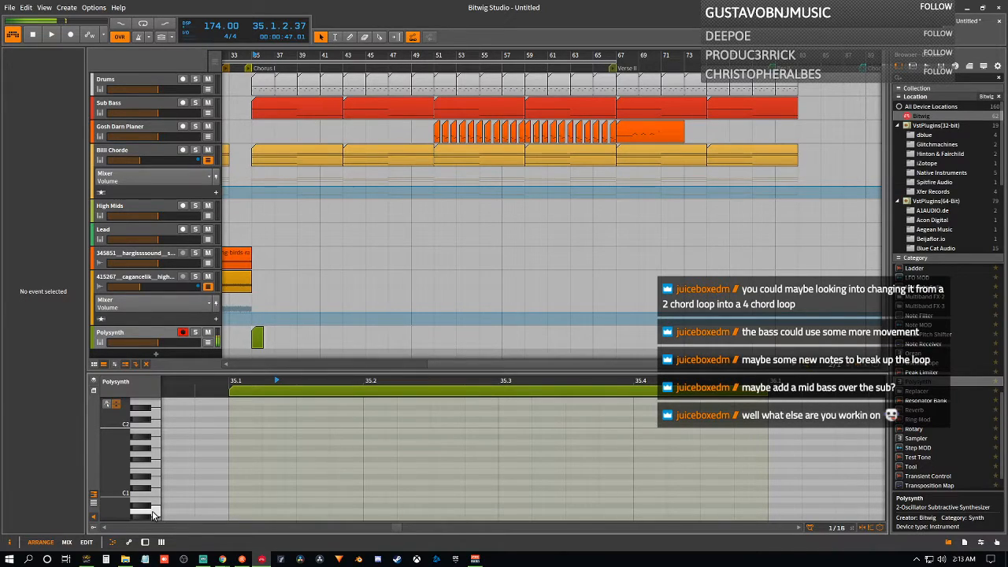
pyautogui.doubleClick(233, 510)
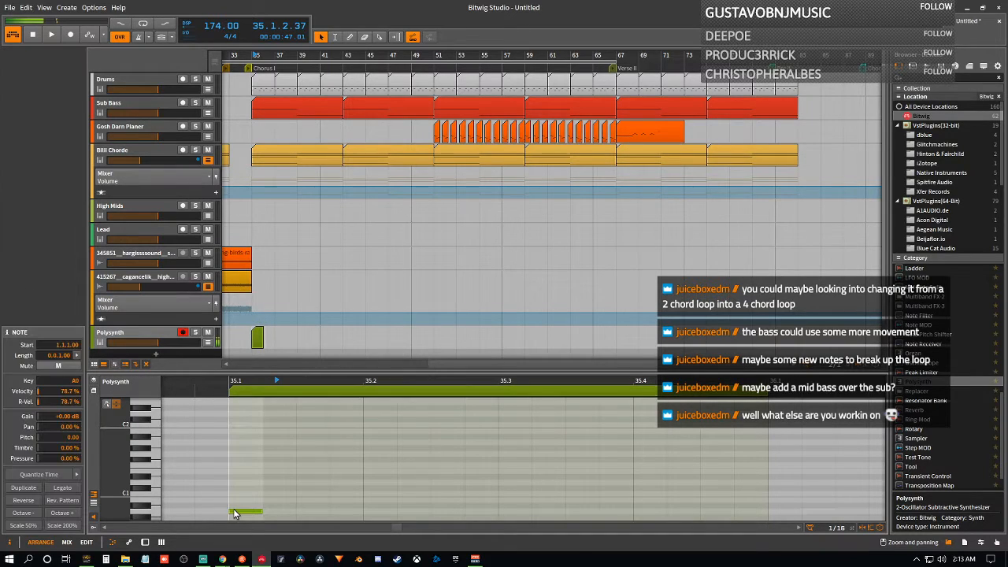
# - Check the notes of the first Sub Bass clip in Chorus I and return to the Polysynth clip's note editor
pyautogui.click(273, 118)
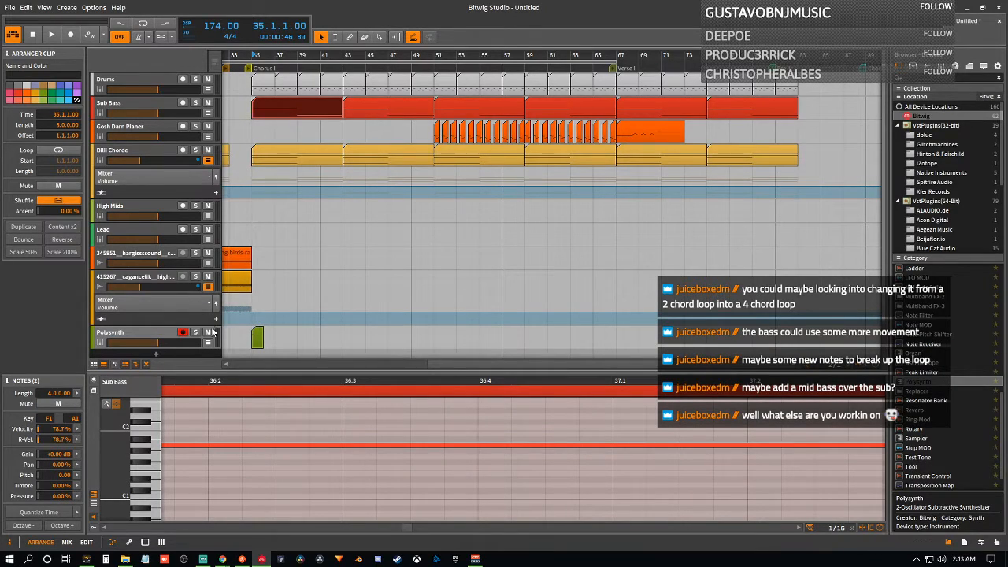
pyautogui.click(150, 329)
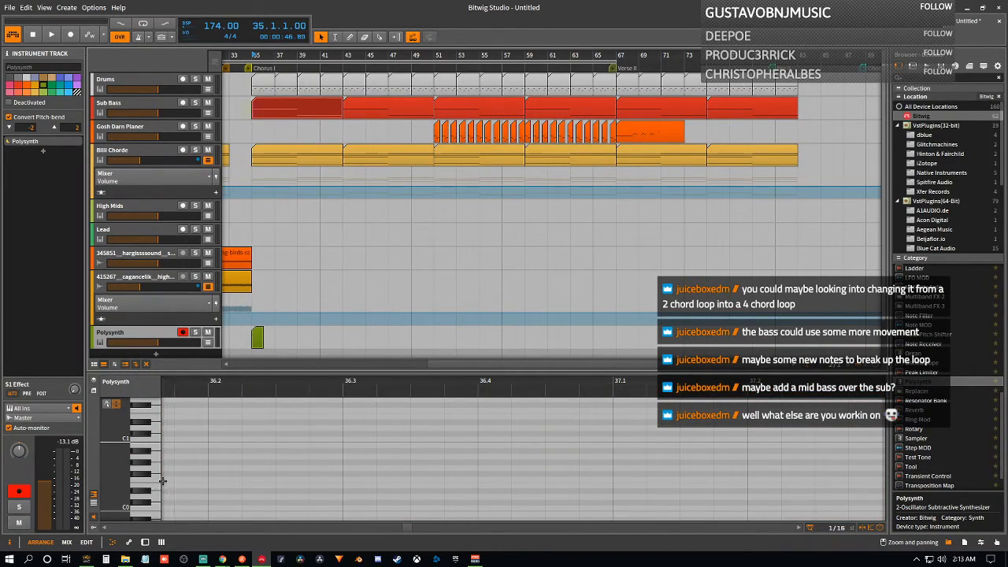
pyautogui.scroll(5, 173, 470)
pyautogui.scroll(-7, 173, 470)
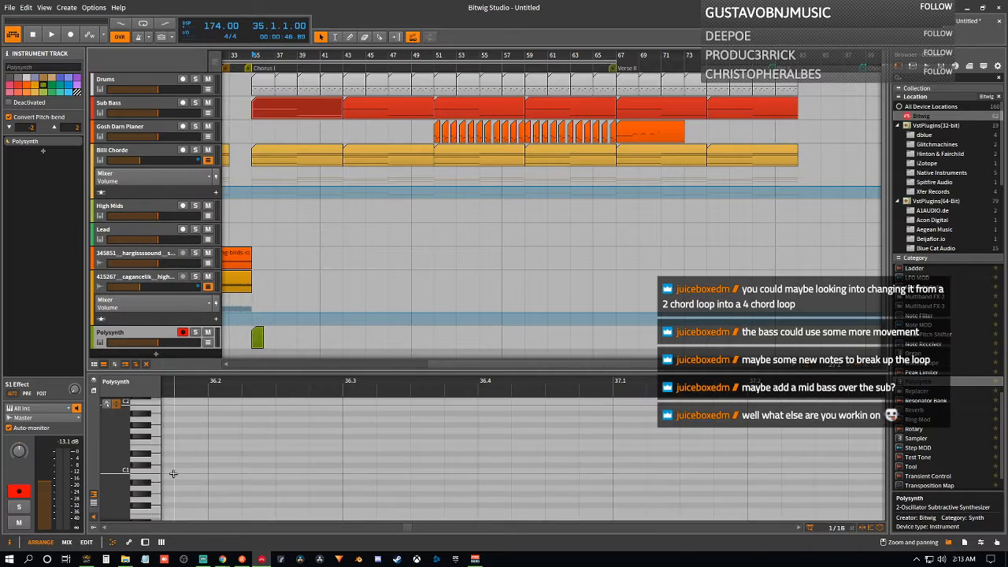
pyautogui.scroll(5, 173, 471)
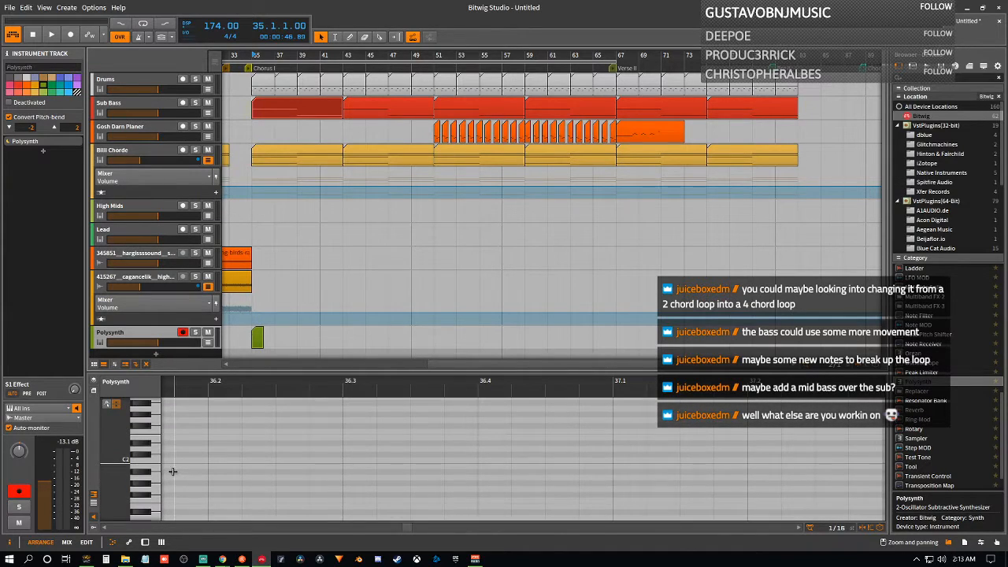
pyautogui.click(258, 340)
pyautogui.scroll(-4, 381, 469)
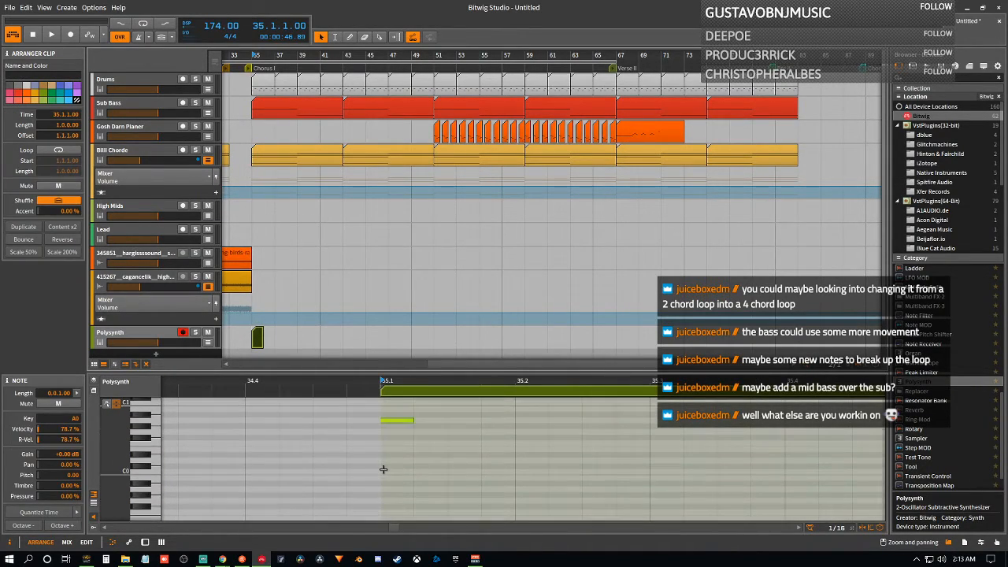
pyautogui.scroll(1, 383, 469)
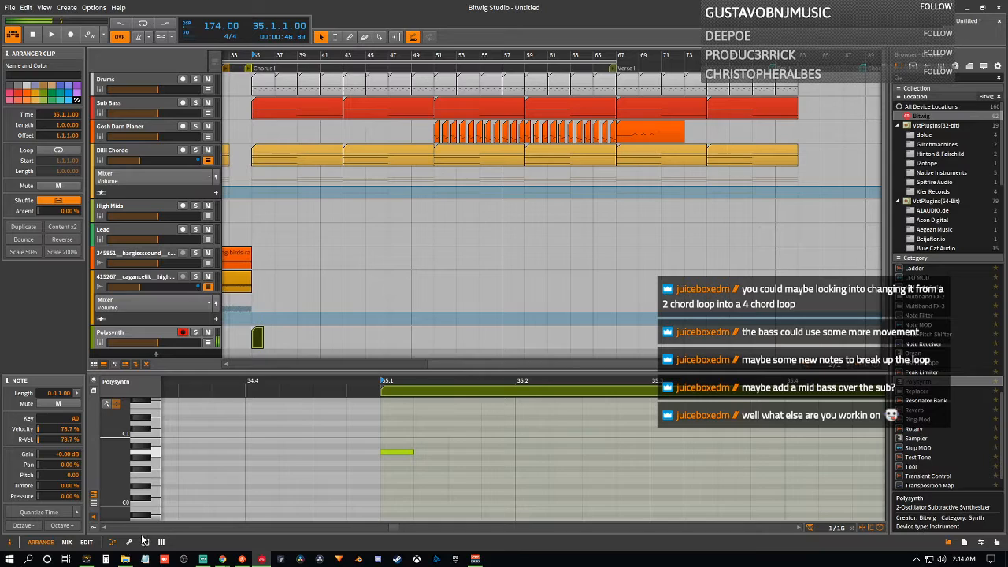
# - Show the Polysynth device and inspect its oscillator mix and noise controls
pyautogui.click(144, 543)
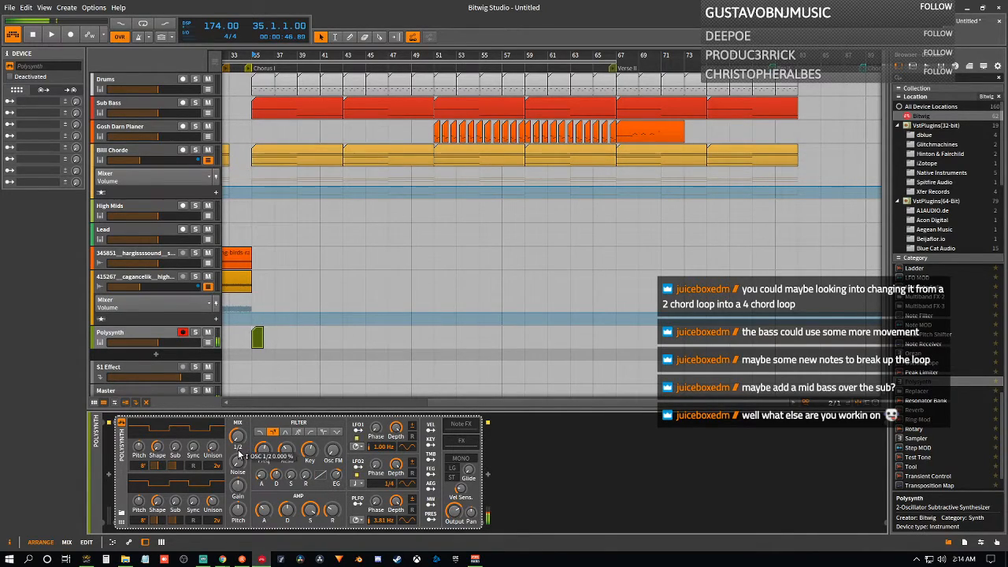
pyautogui.moveTo(243, 447)
pyautogui.moveTo(236, 464)
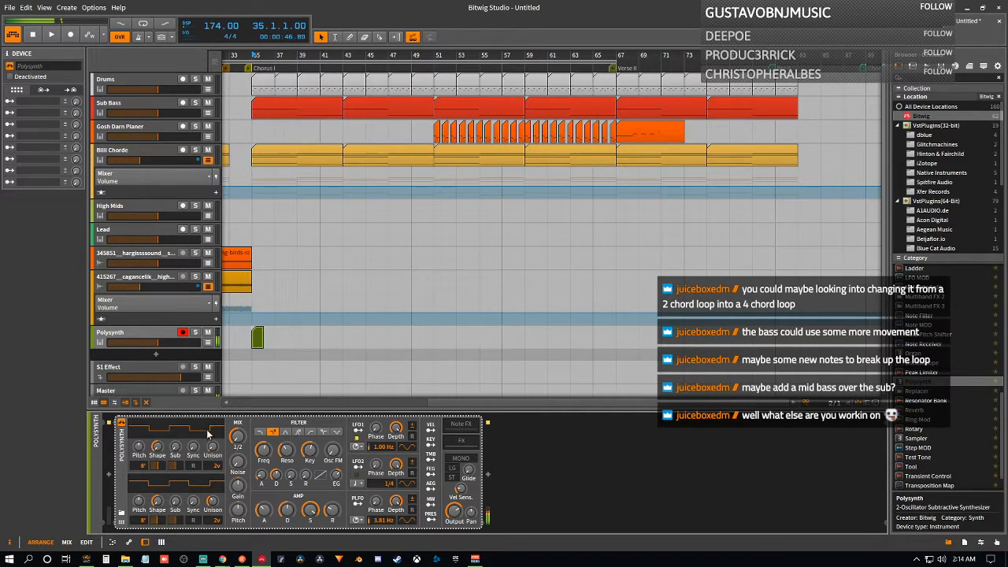
# - Lengthen the A0 note in the Polysynth clip to one beat and add a half-beat F1 note on beat 2
pyautogui.doubleClick(257, 338)
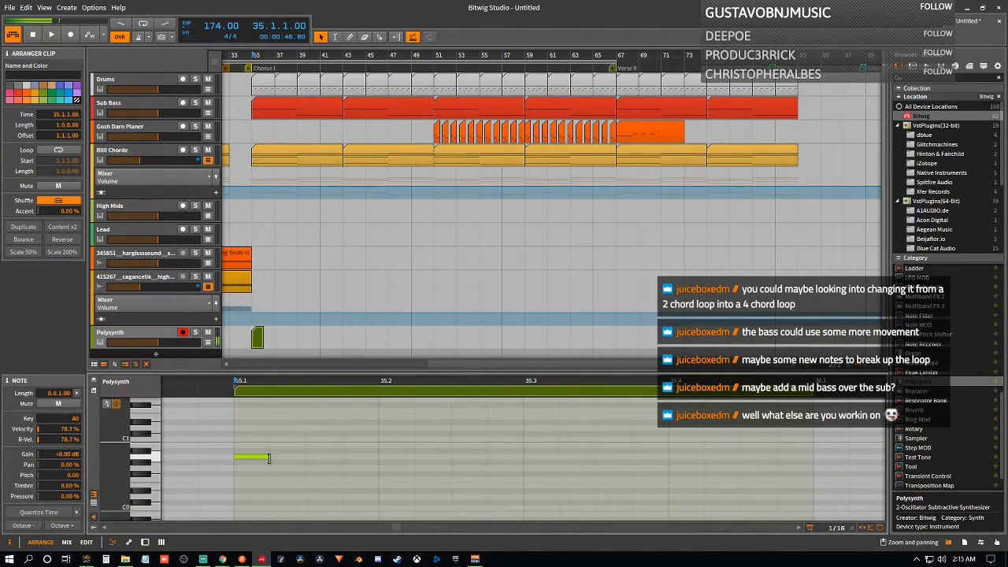
pyautogui.moveTo(268, 458); pyautogui.dragTo(378, 465)
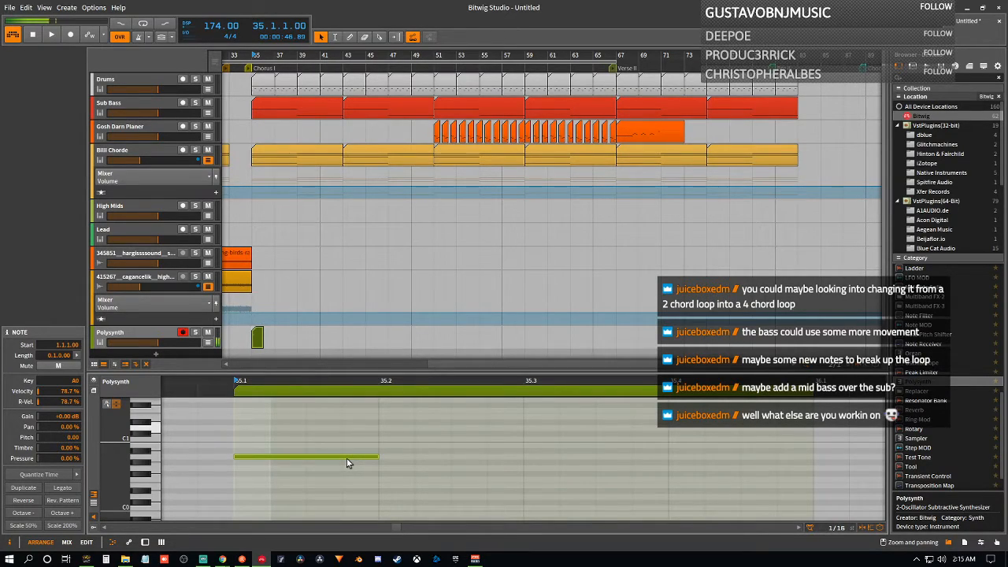
pyautogui.doubleClick(381, 409)
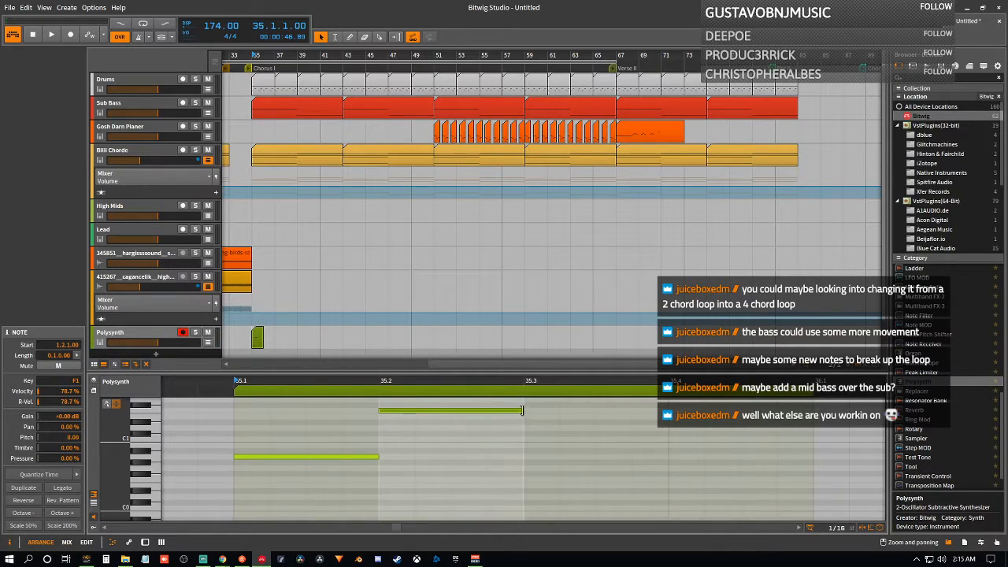
pyautogui.moveTo(522, 410); pyautogui.dragTo(451, 410)
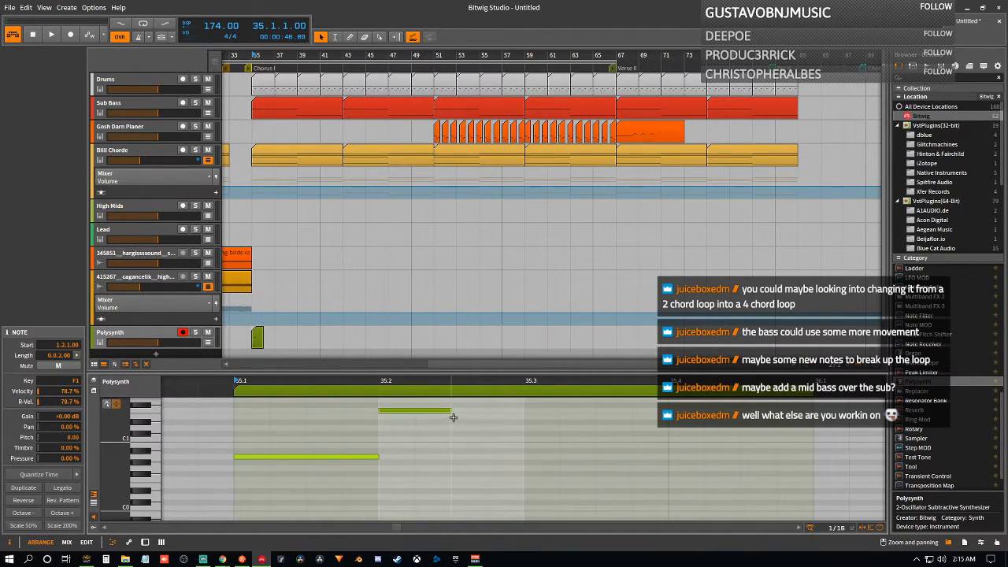
# - Continue the bass line with a half-beat D1 at 1.2.3.00, a one-beat E1 on beat 3 and a one-beat B0 on beat 4
pyautogui.doubleClick(453, 417)
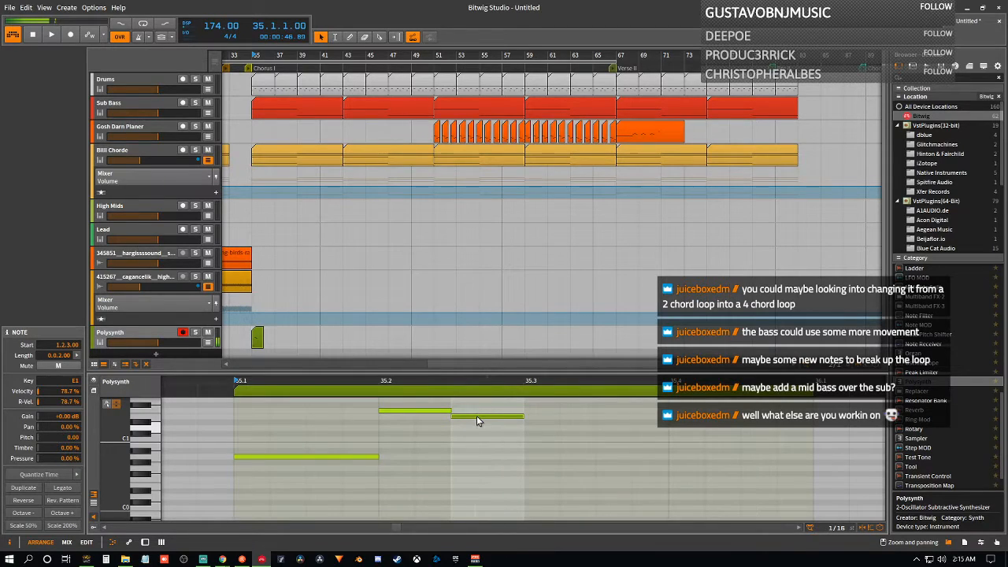
pyautogui.moveTo(477, 415); pyautogui.dragTo(477, 429)
pyautogui.doubleClick(529, 416)
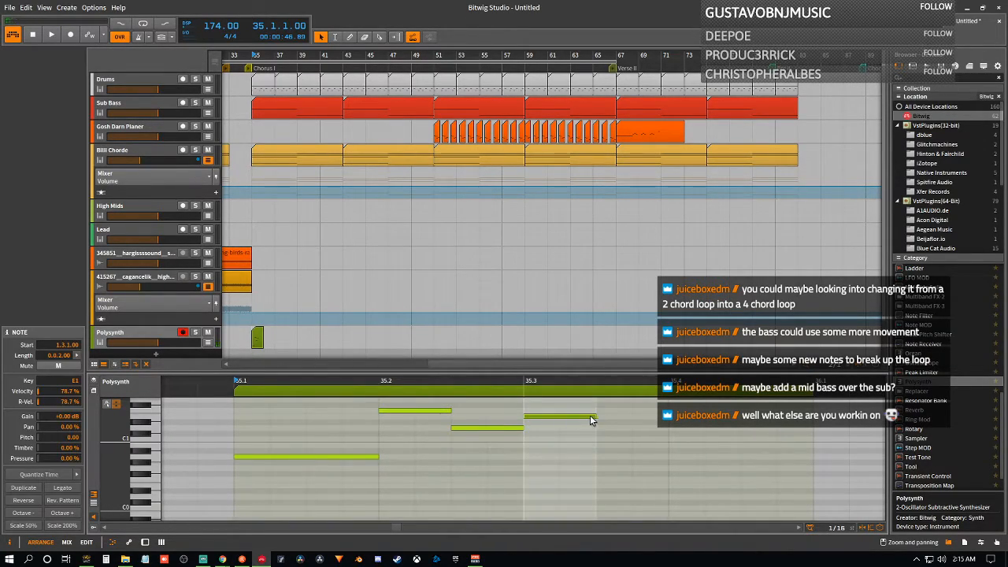
pyautogui.moveTo(595, 416); pyautogui.dragTo(658, 416)
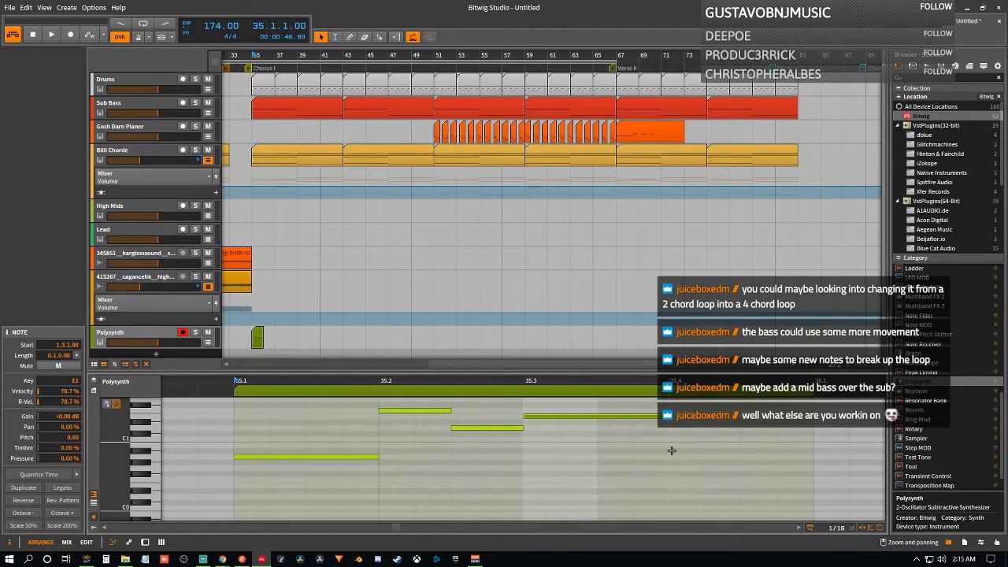
pyautogui.doubleClick(669, 447)
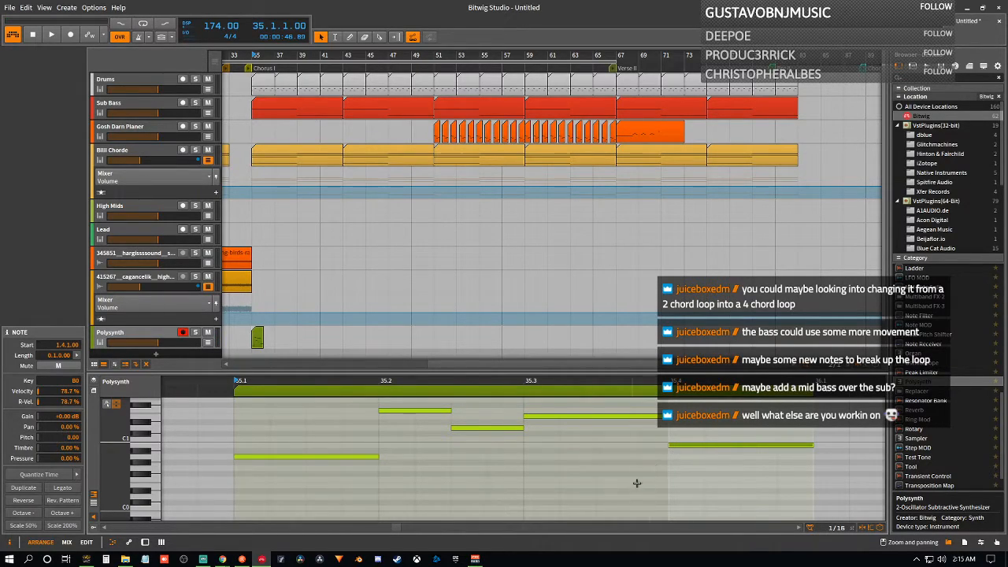
# - Undo the 200% scaling of the last note alone and scale the whole Polysynth clip by 200% twice to four bars, playing it in between
pyautogui.click(69, 526)
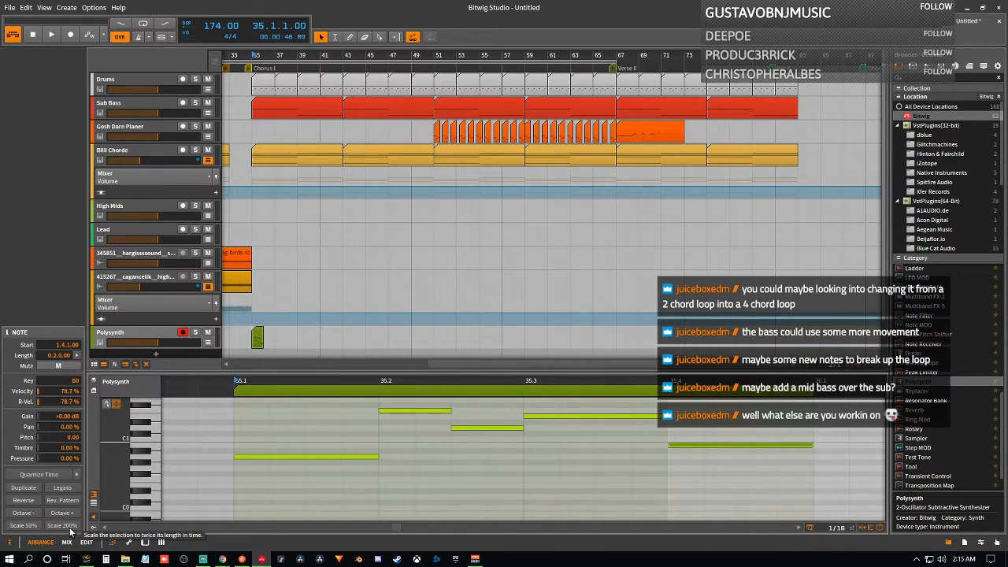
pyautogui.hotkey('ctrl', 'z')
pyautogui.click(363, 394)
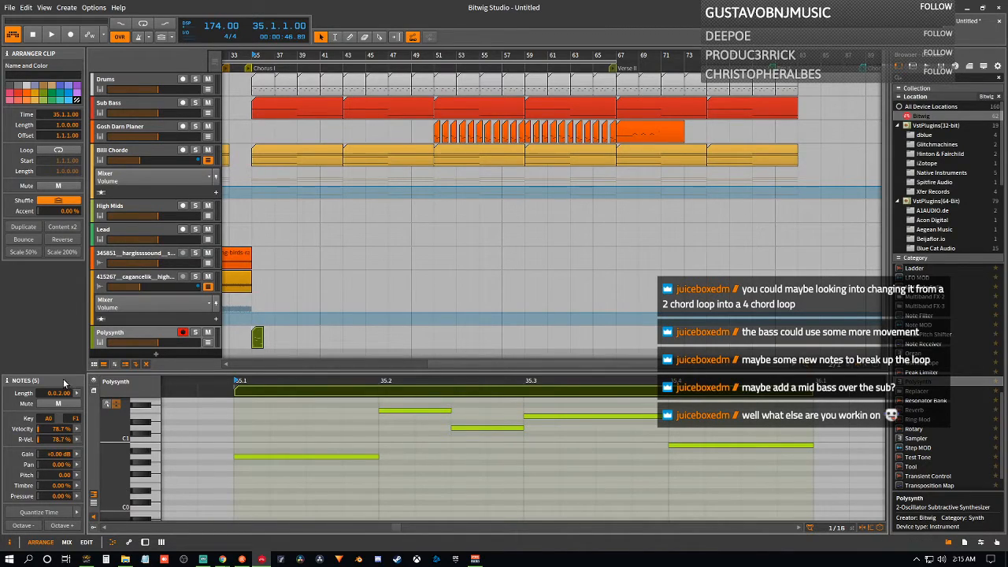
pyautogui.click(63, 253)
pyautogui.scroll(-3, 364, 423)
pyautogui.press('space')
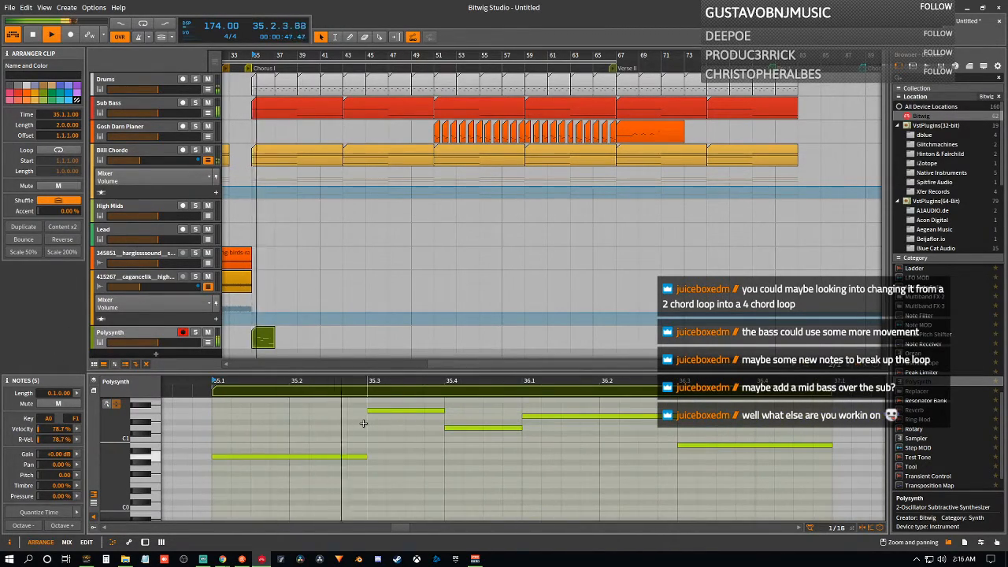
pyautogui.click(67, 253)
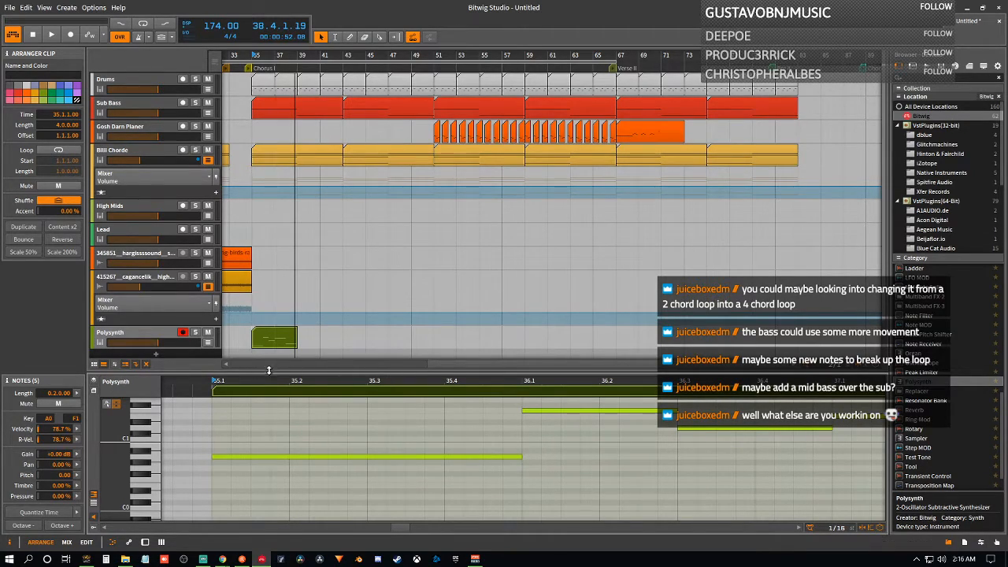
# - Mute the Polysynth track, open the Gosh Darn Planer clip in Verse II and play it from bar 67
pyautogui.click(208, 333)
pyautogui.click(663, 132)
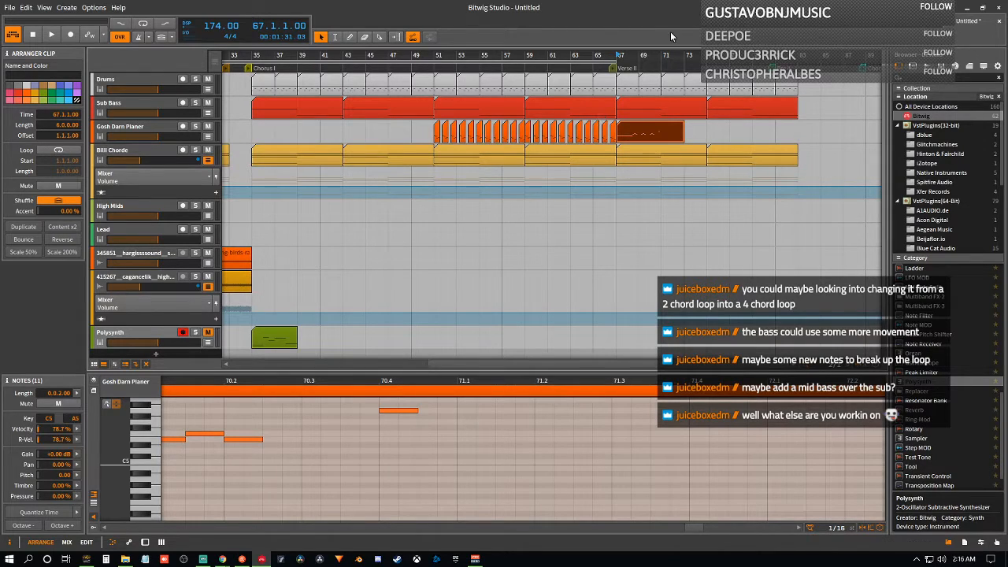
pyautogui.press('space')
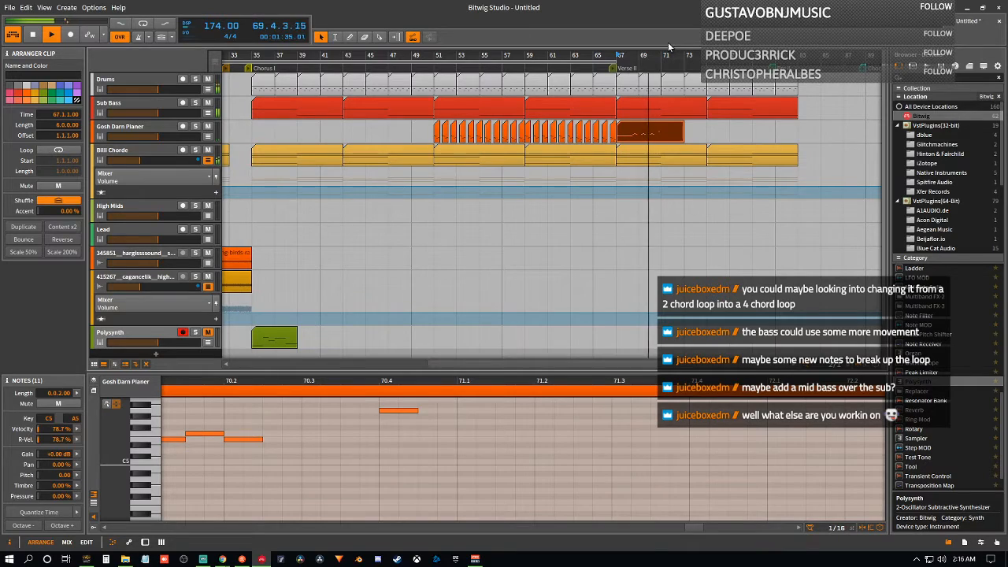
pyautogui.press('space')
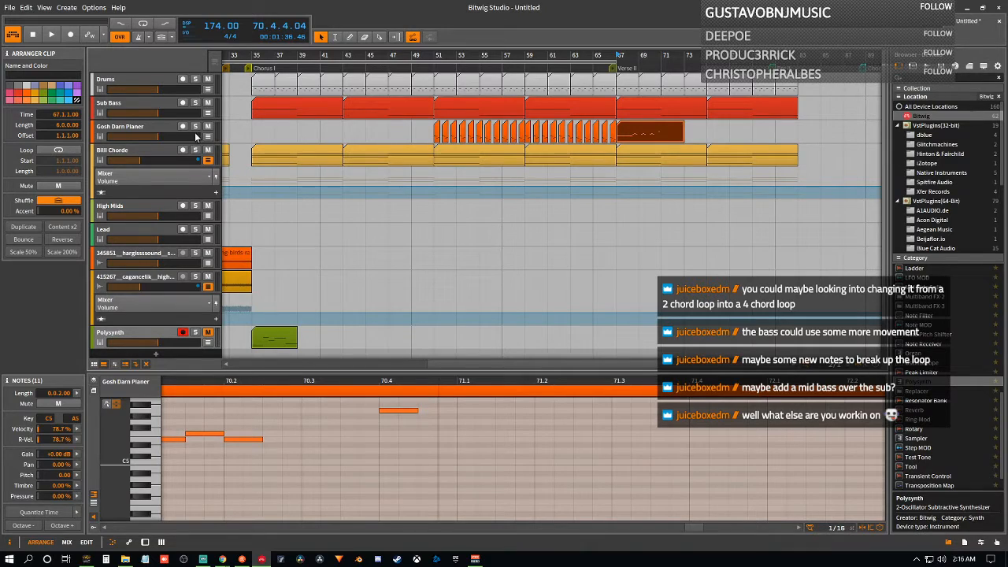
# - Add a D5 note at 4.4.3.00 with length 0.1.2.00 to the Verse II clip on the Gosh Darn Planer track
pyautogui.click(151, 130)
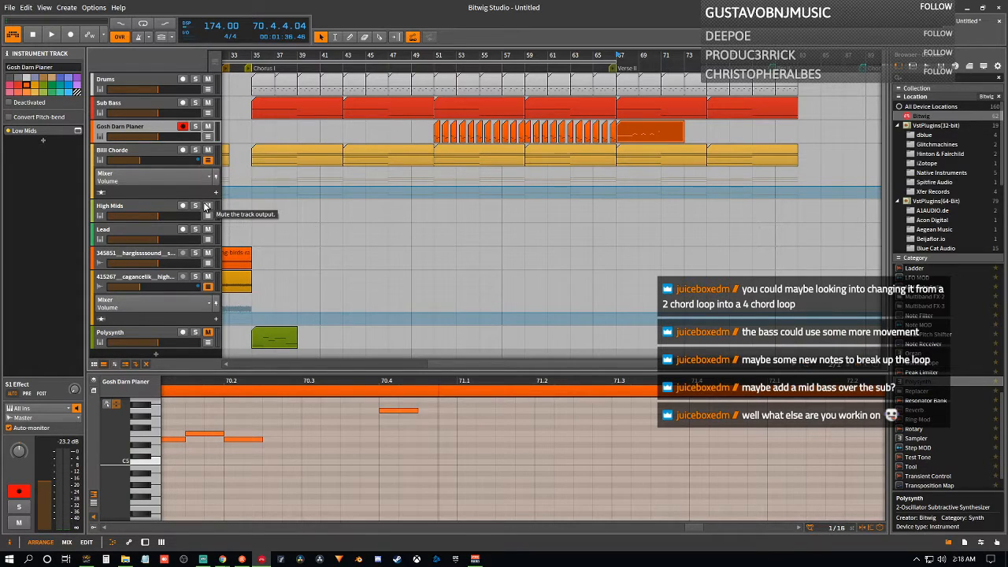
pyautogui.doubleClick(425, 445)
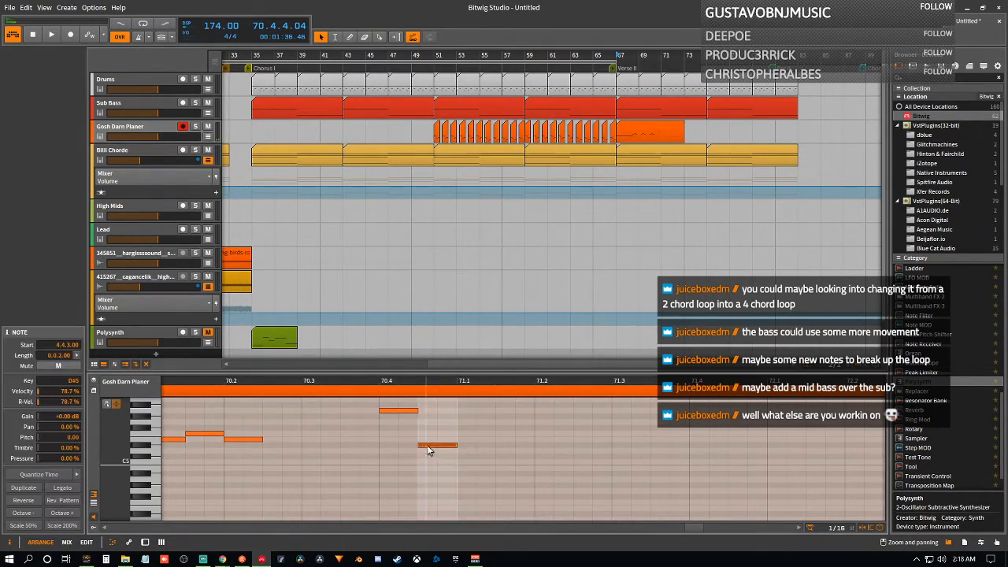
pyautogui.doubleClick(431, 451)
pyautogui.press('Down')
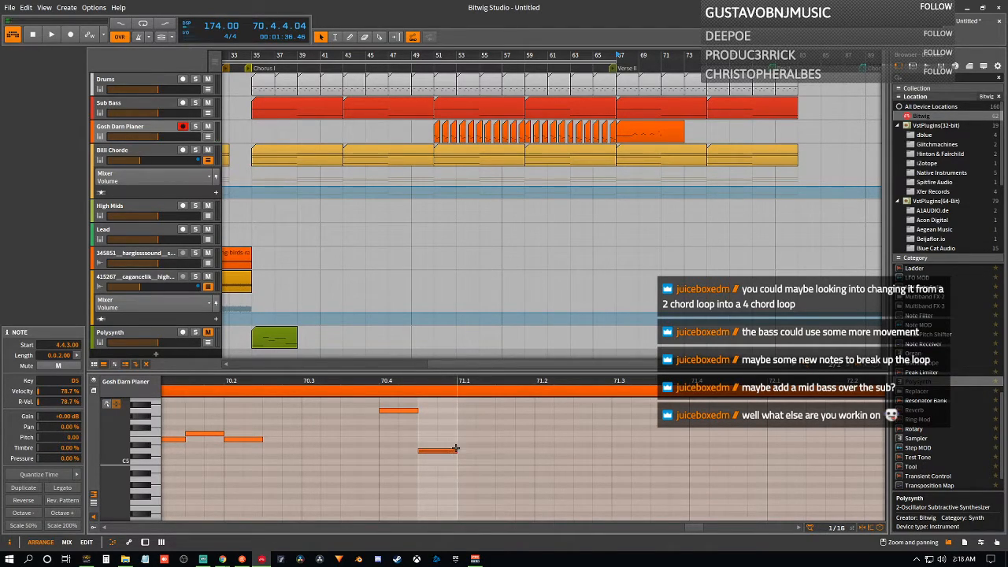
pyautogui.moveTo(455, 451); pyautogui.dragTo(532, 453)
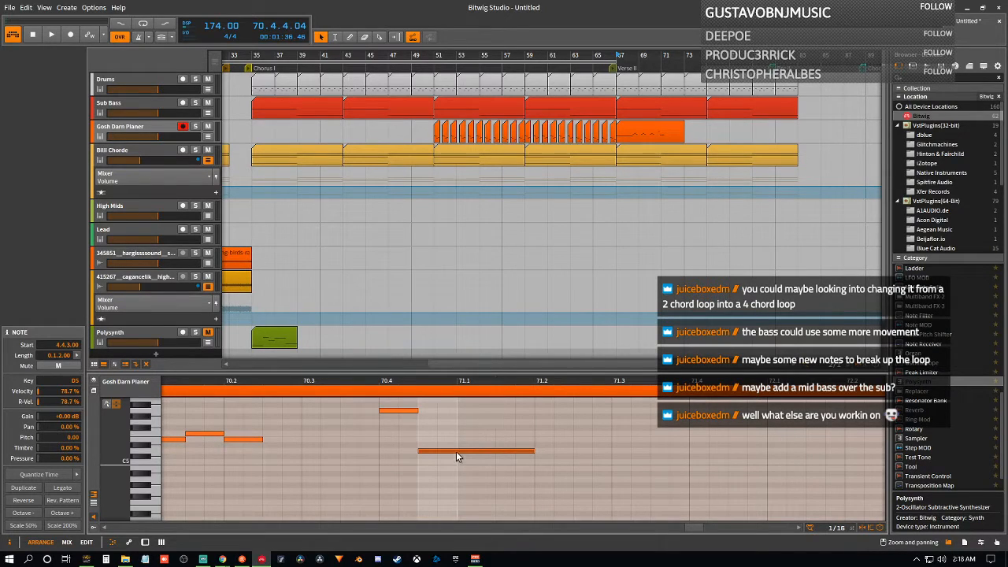
pyautogui.scroll(-8, 461, 455)
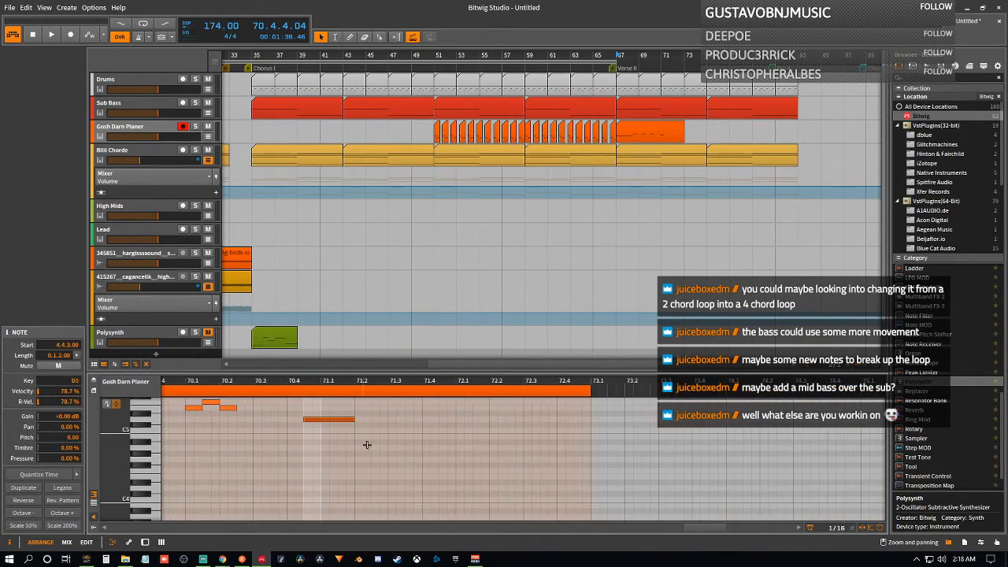
pyautogui.scroll(3, 367, 445)
pyautogui.scroll(-2, 366, 445)
# - Move the new Gosh Darn Planer note to 5.1.1.00 and lower it to C#5, playing the phrase around each change
pyautogui.press('space')
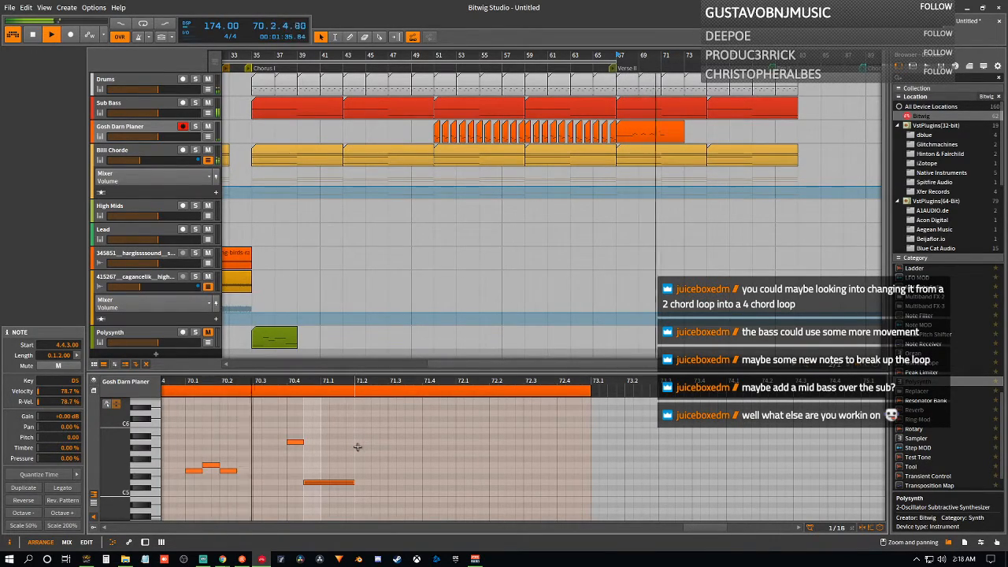
pyautogui.press('space')
pyautogui.moveTo(312, 485); pyautogui.dragTo(329, 486)
pyautogui.press('space')
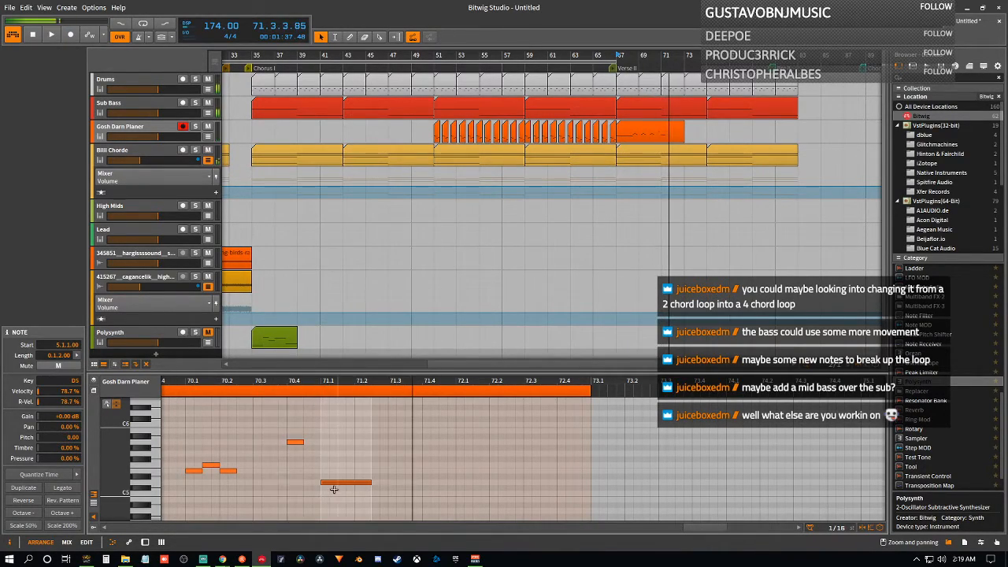
pyautogui.moveTo(337, 485); pyautogui.dragTo(337, 491)
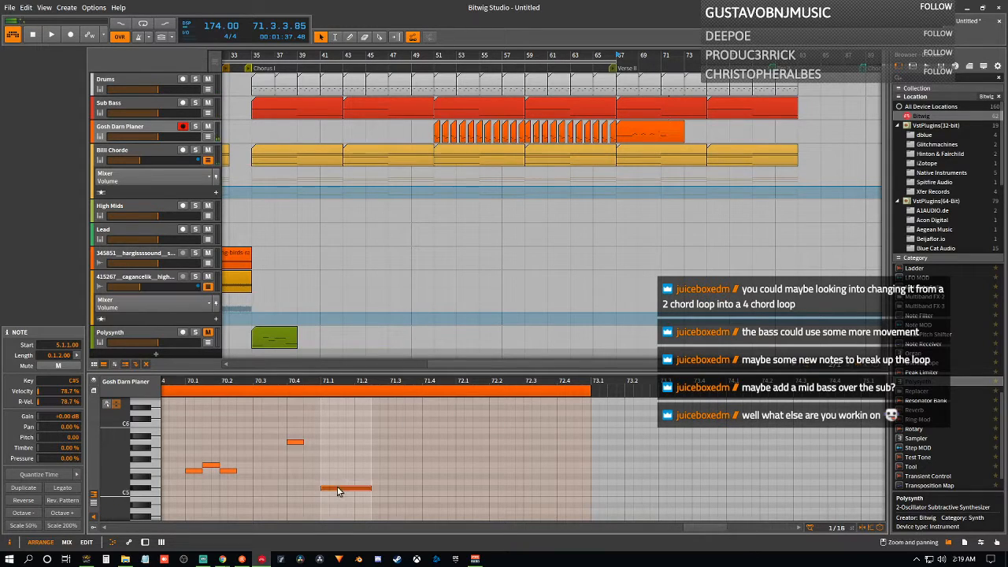
pyautogui.press('space')
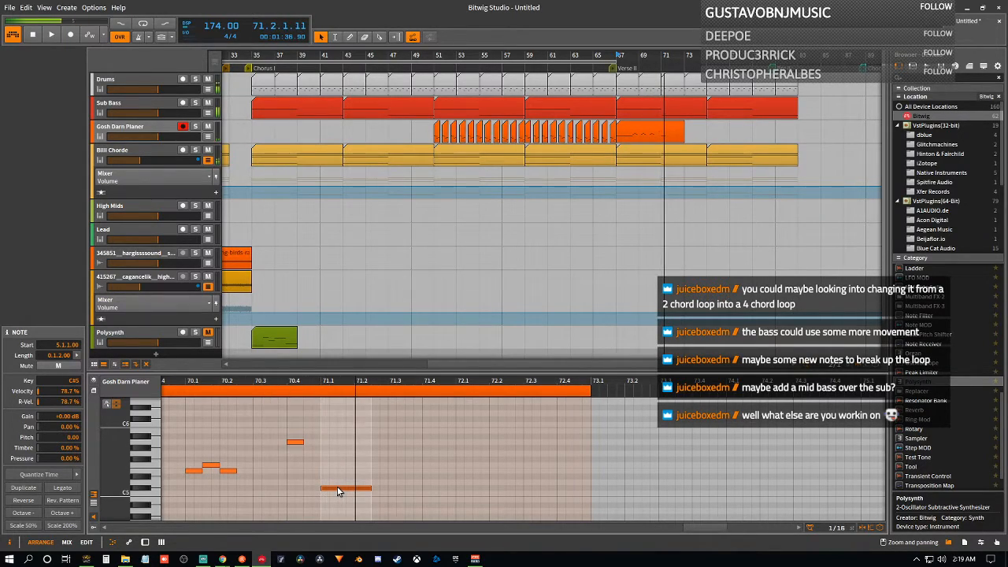
# - Lower the last Gosh Darn Planer note, at 5.1.1.00, to A4 and play the phrase
pyautogui.moveTo(336, 491); pyautogui.dragTo(338, 496)
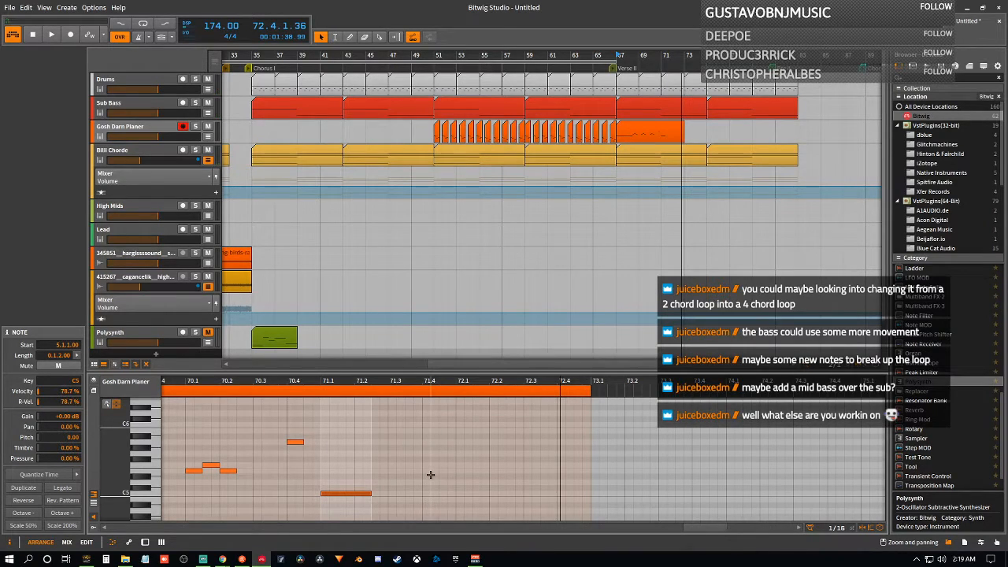
pyautogui.scroll(-3, 430, 474)
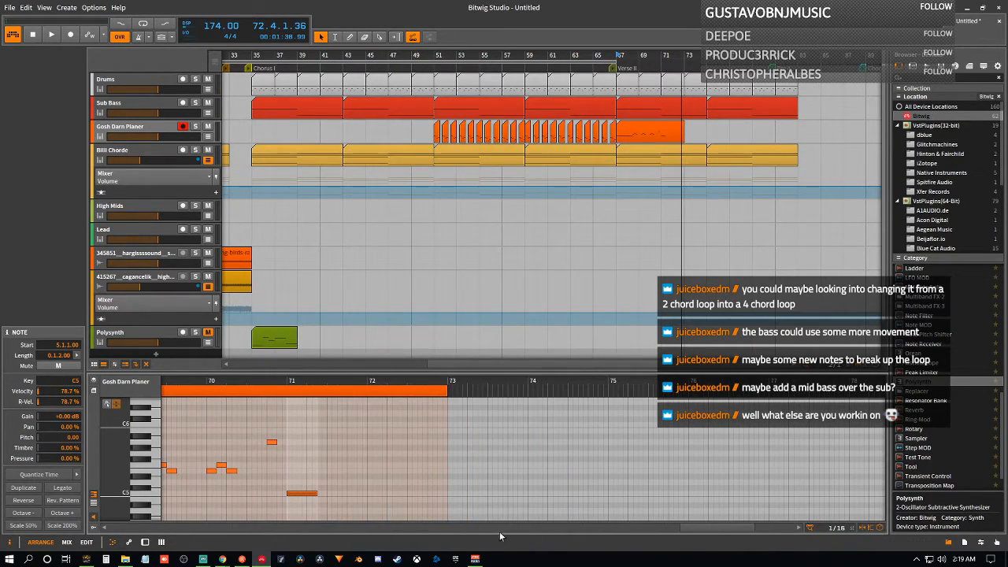
pyautogui.moveTo(688, 529); pyautogui.dragTo(651, 529)
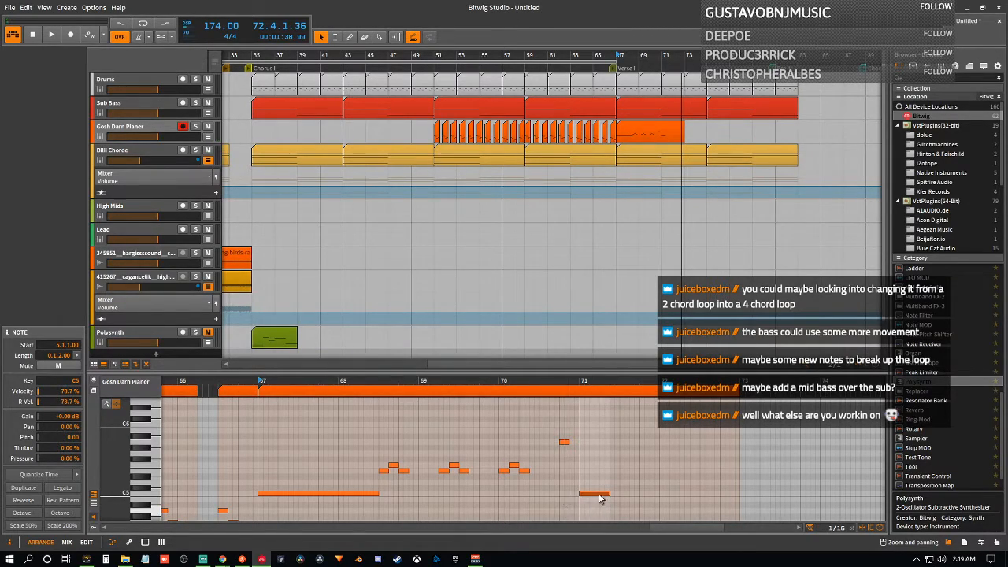
pyautogui.moveTo(595, 495)
pyautogui.mouseDown()
pyautogui.moveTo(599, 513)
pyautogui.moveTo(599, 476)
pyautogui.moveTo(590, 478)
pyautogui.mouseUp()
pyautogui.press('space')
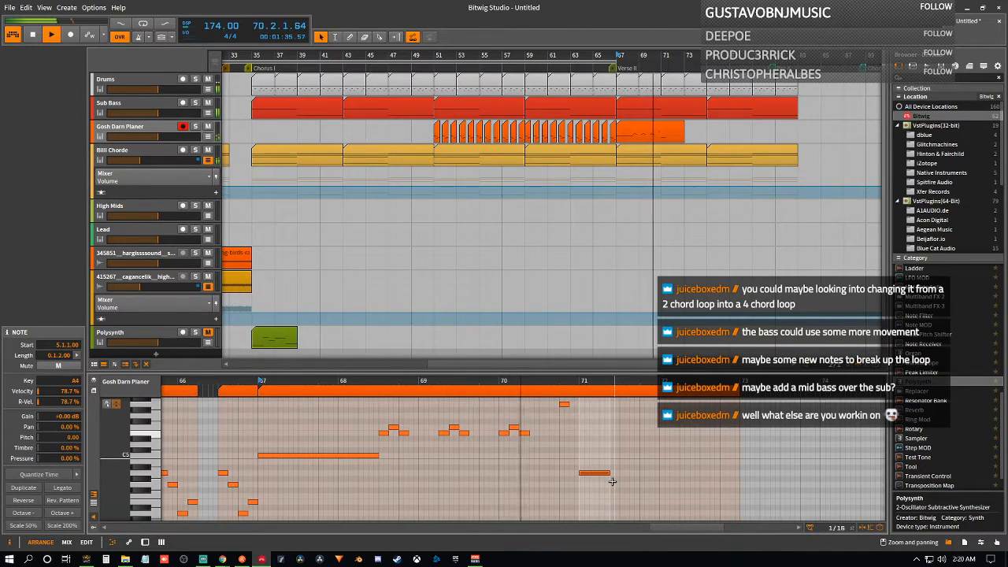
pyautogui.press('space')
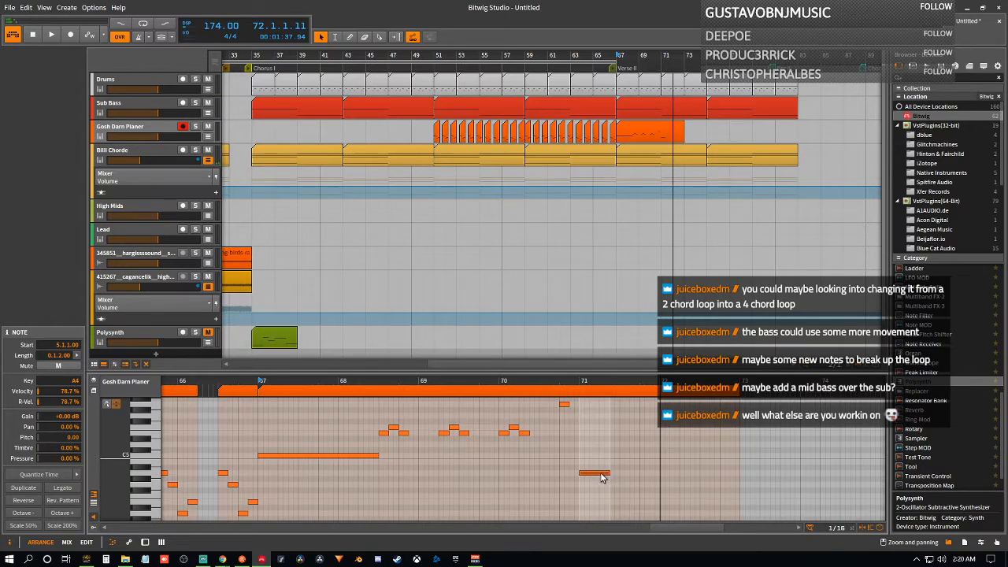
# - Lengthen the A4 note at 5.1.1.00 to about one and a half bars and play the phrase
pyautogui.moveTo(608, 473); pyautogui.dragTo(639, 476)
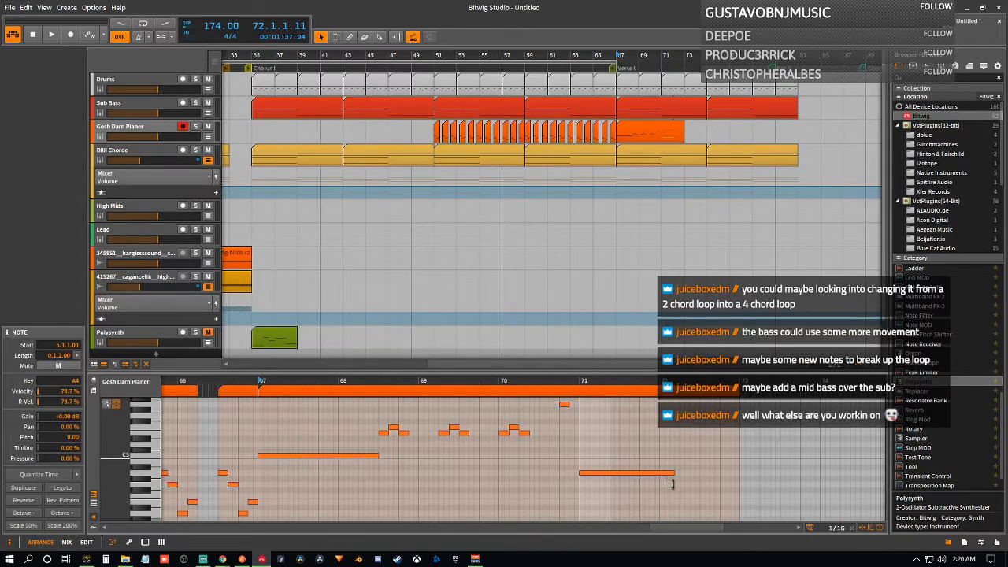
pyautogui.moveTo(678, 485); pyautogui.dragTo(705, 487)
pyautogui.click(674, 461)
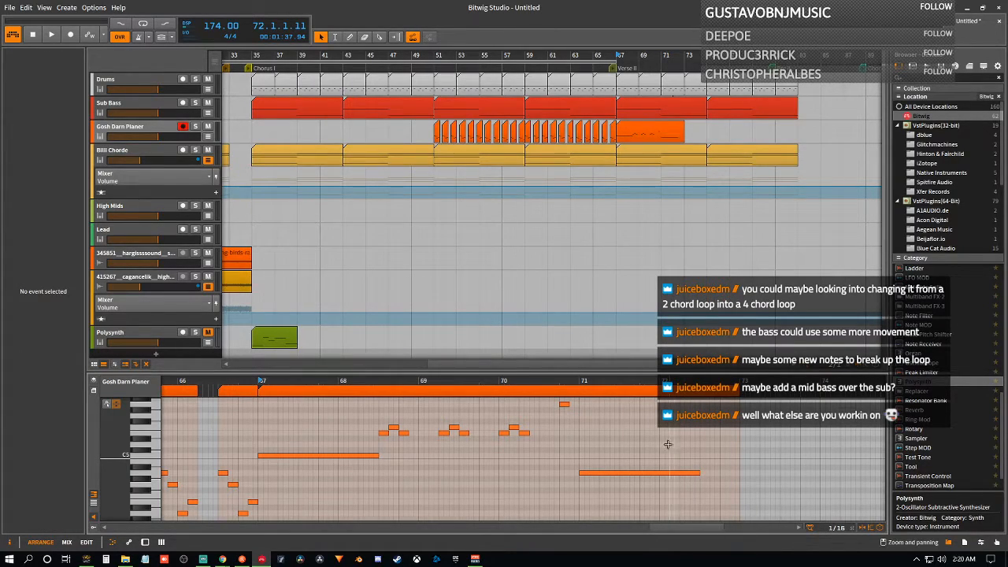
pyautogui.press('space')
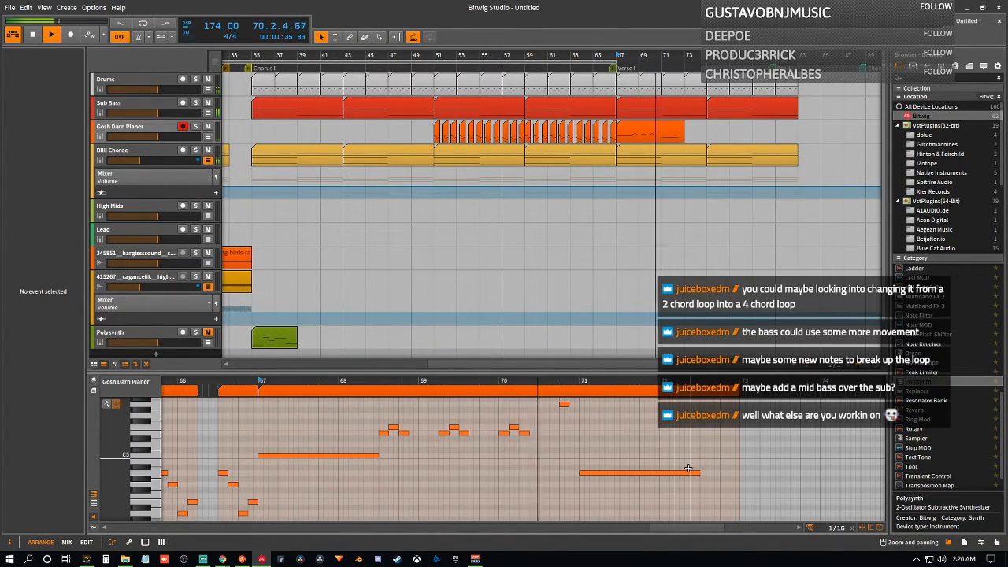
pyautogui.press('space')
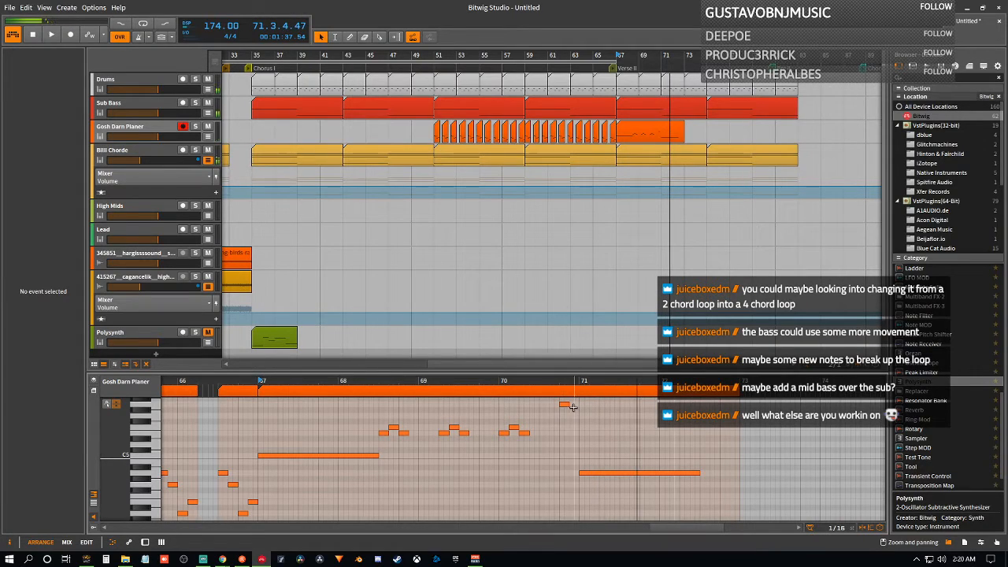
# - Lengthen the A5 note at 4.4.1.00 to 0.1.0.00 and play the Verse II phrase
pyautogui.doubleClick(564, 404)
pyautogui.press('space')
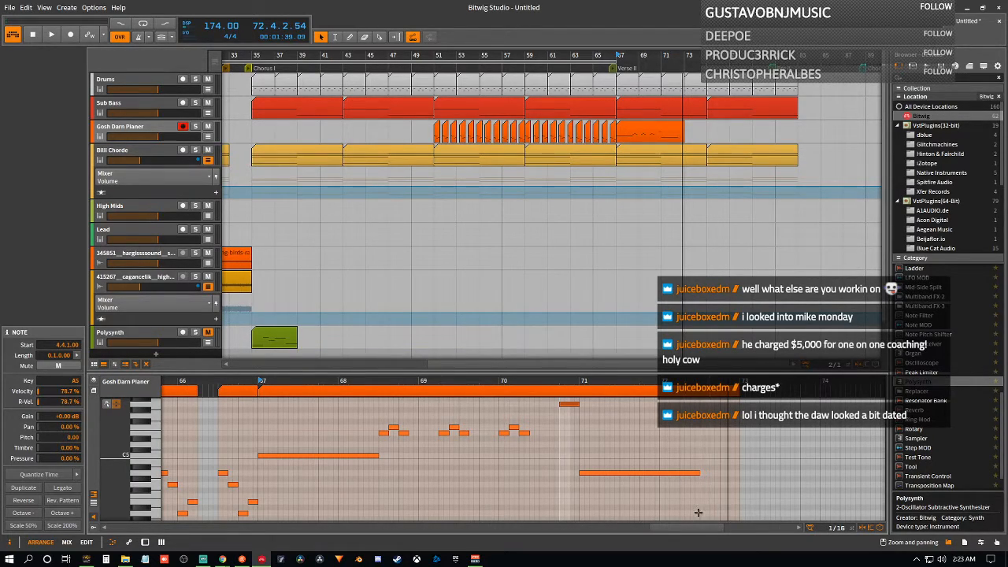
pyautogui.press('space')
pyautogui.press('space')
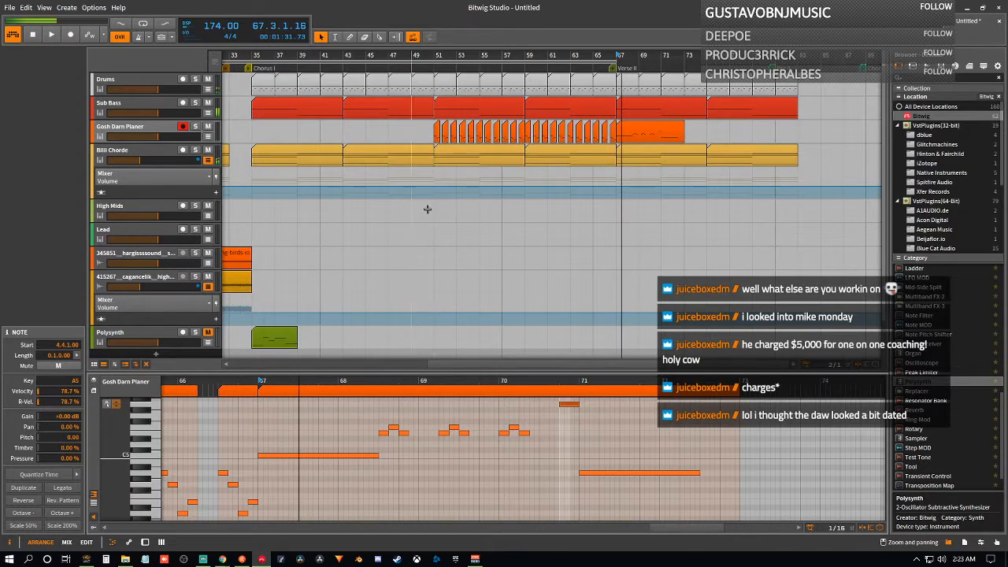
# - Play the arrangement from bar 51 through the start of Verse II
pyautogui.click(434, 55)
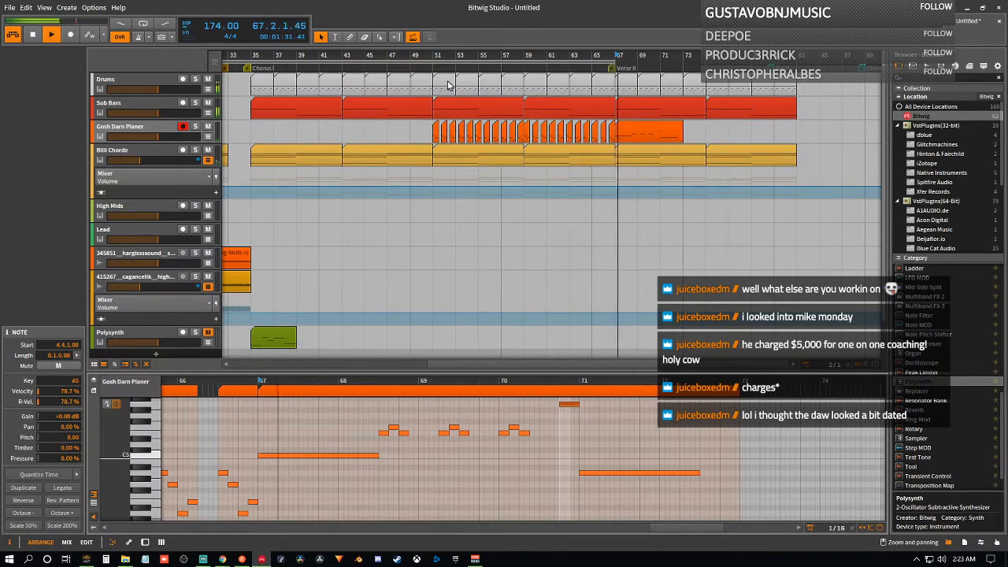
pyautogui.press('space')
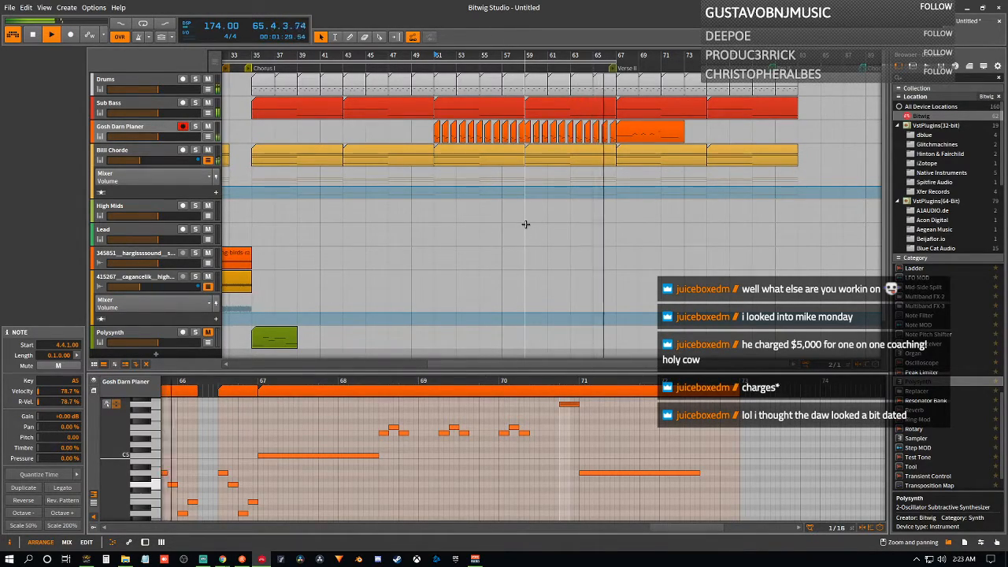
pyautogui.press('space')
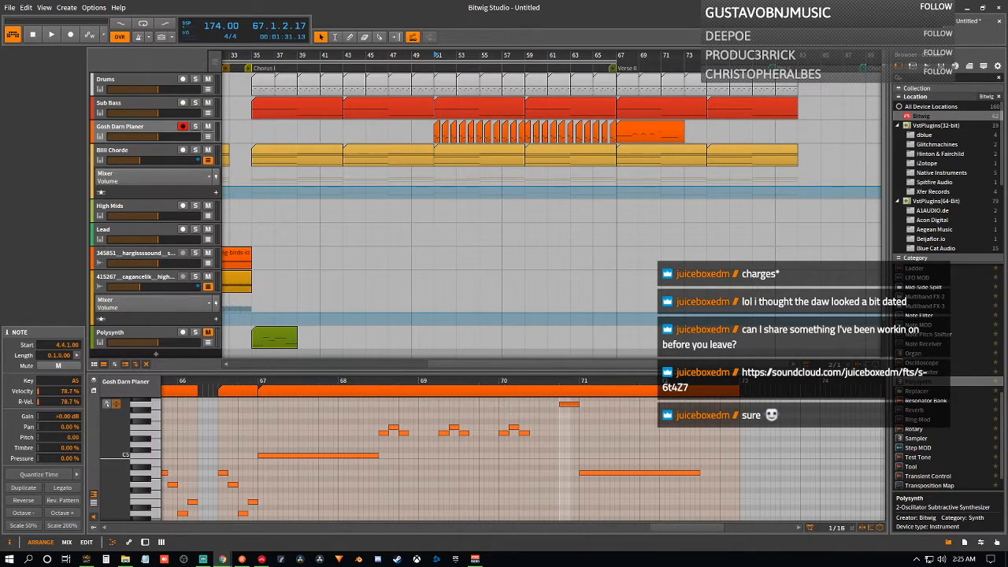
# - Switch to the SoundCloud page in Chrome, maximize the window, play "feel the same (prod. 10:20am)" and adjust the player volume
pyautogui.moveTo(535, 77); pyautogui.dragTo(532, 4)
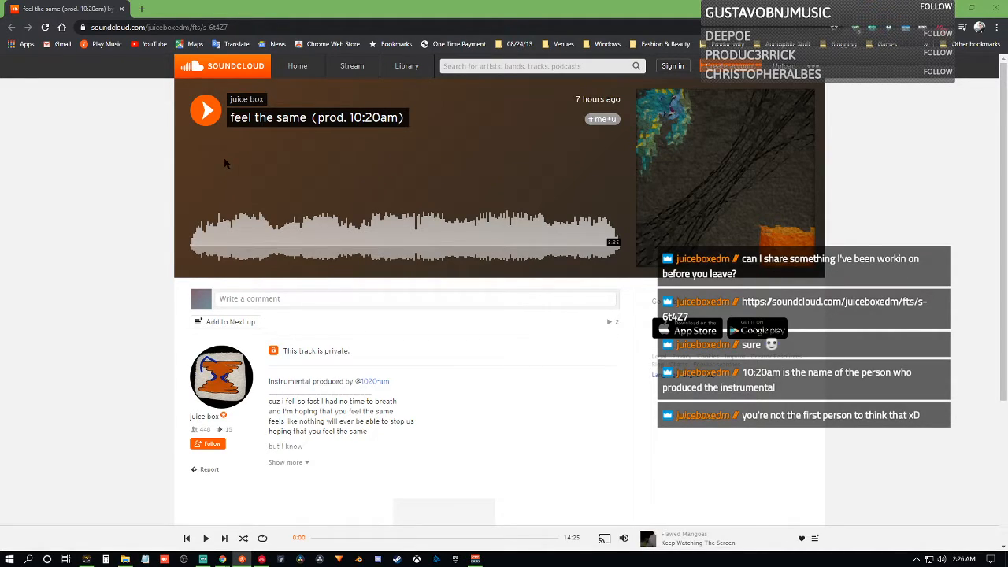
pyautogui.click(204, 115)
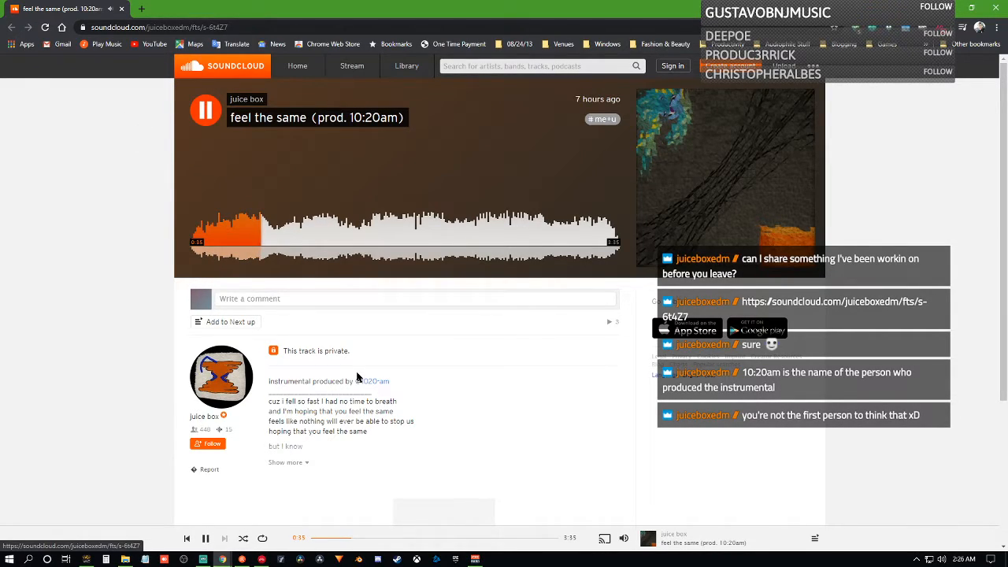
pyautogui.moveTo(622, 538)
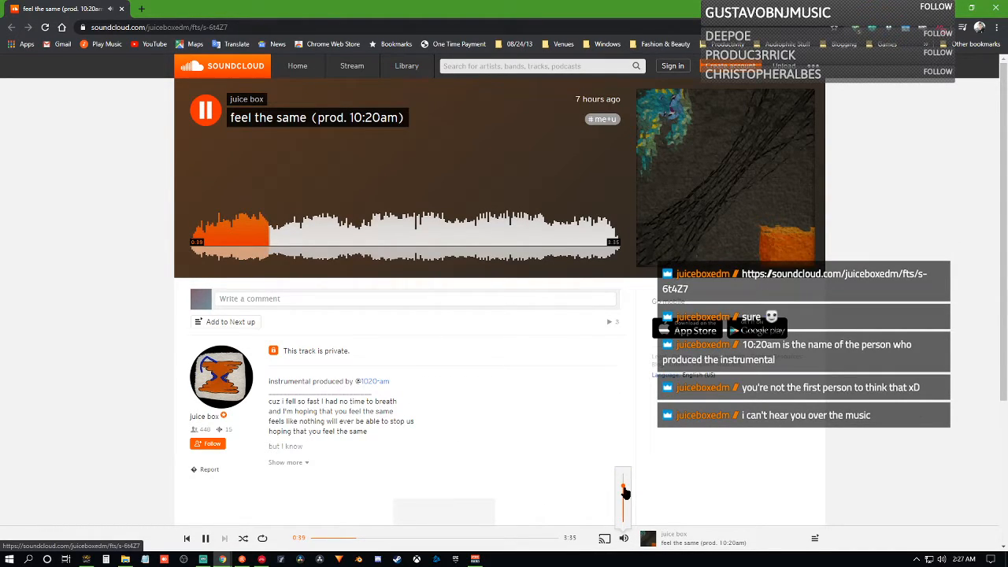
pyautogui.moveTo(624, 487); pyautogui.dragTo(626, 483)
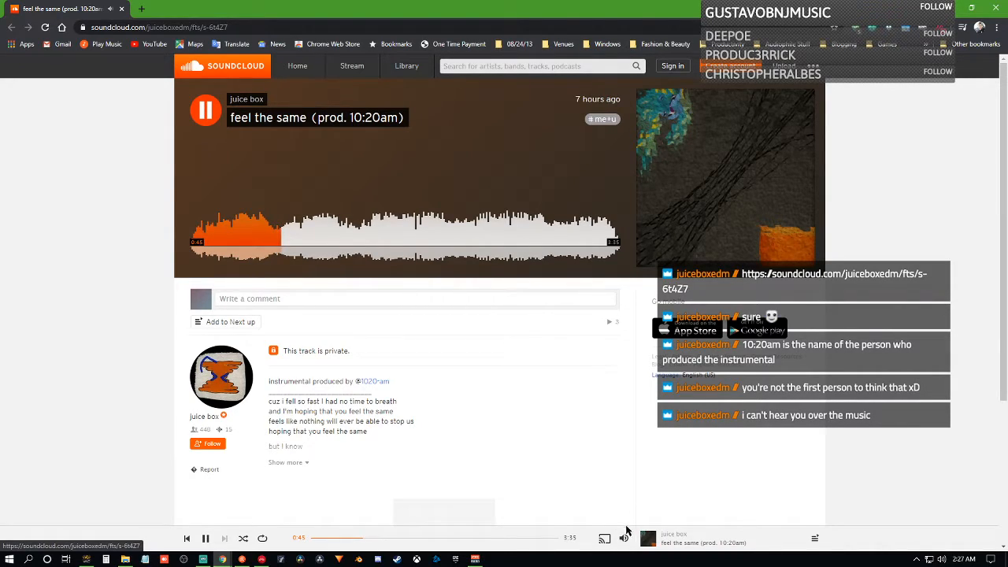
pyautogui.moveTo(627, 537)
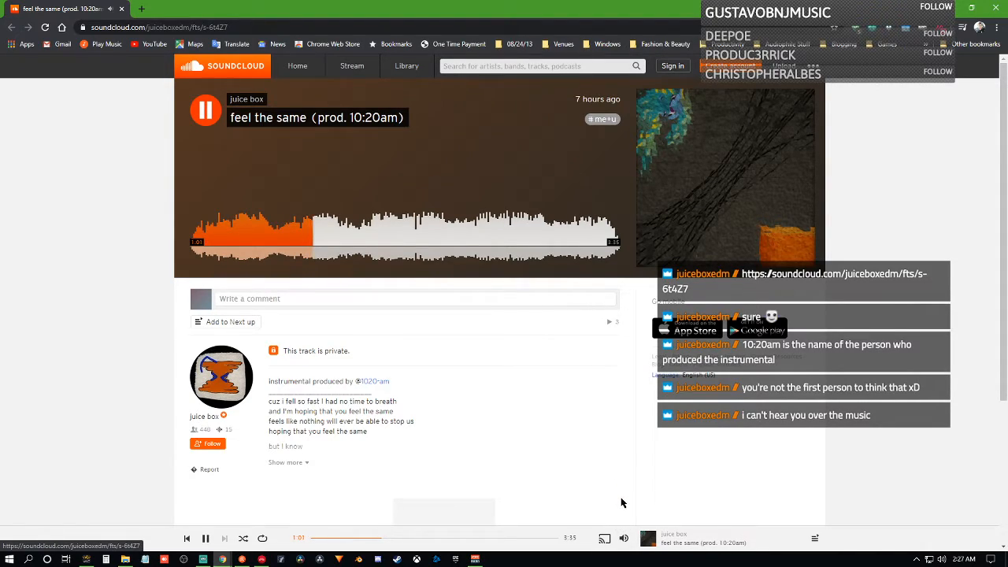
# - Expand the track's full description and read through the lyrics while the song plays
pyautogui.click(288, 463)
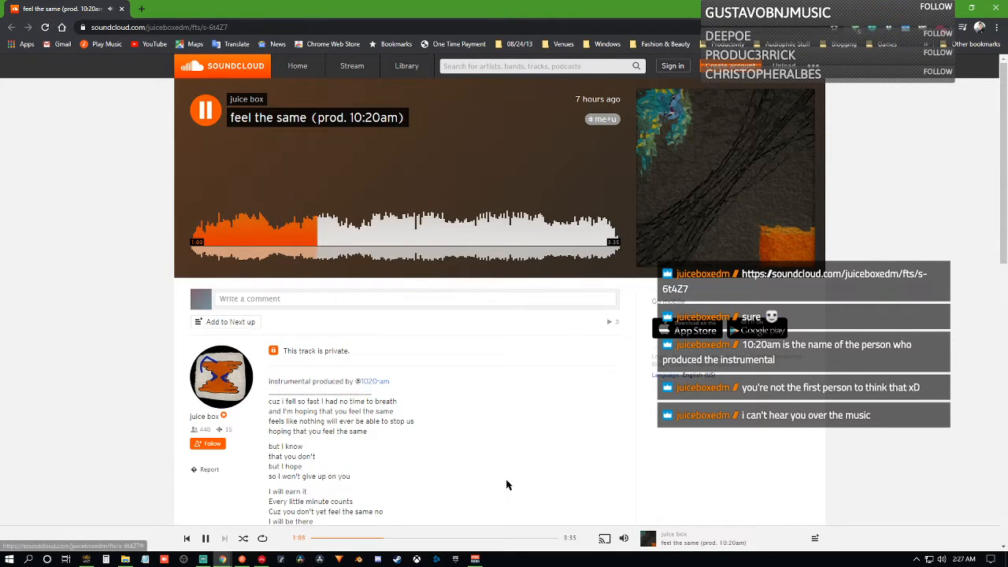
pyautogui.scroll(-2, 505, 480)
pyautogui.scroll(-1, 506, 480)
pyautogui.scroll(1, 506, 481)
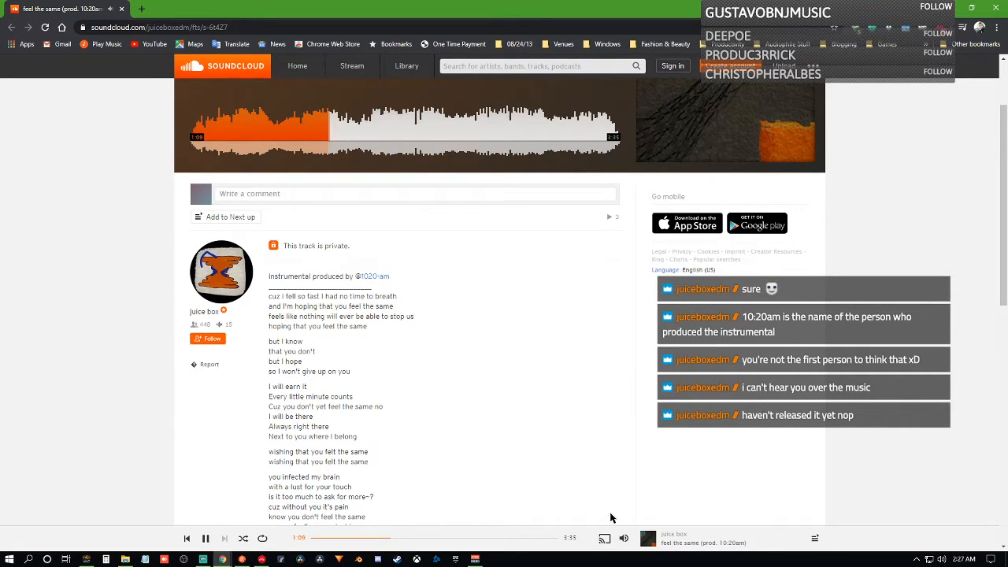
pyautogui.moveTo(622, 535)
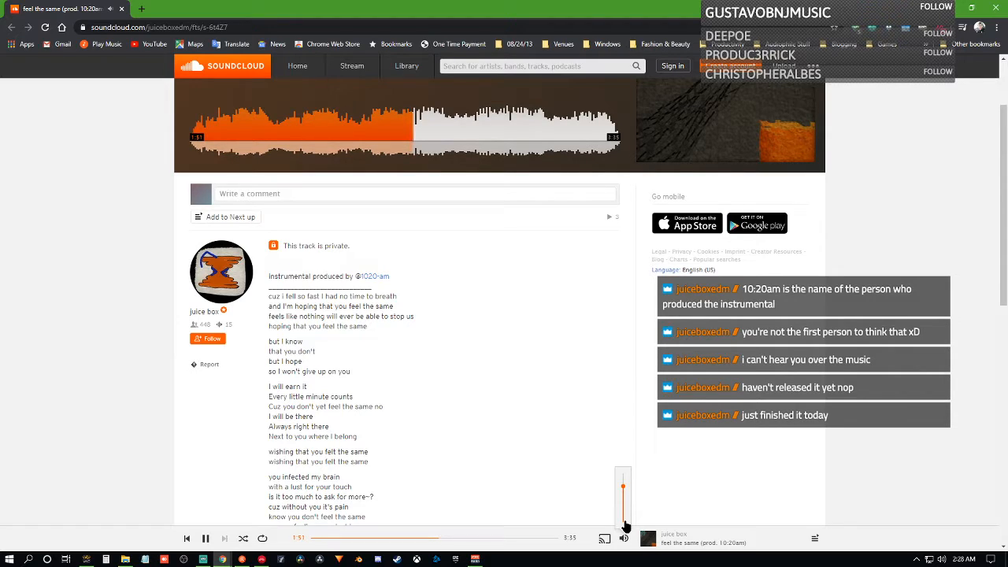
pyautogui.scroll(-2, 507, 454)
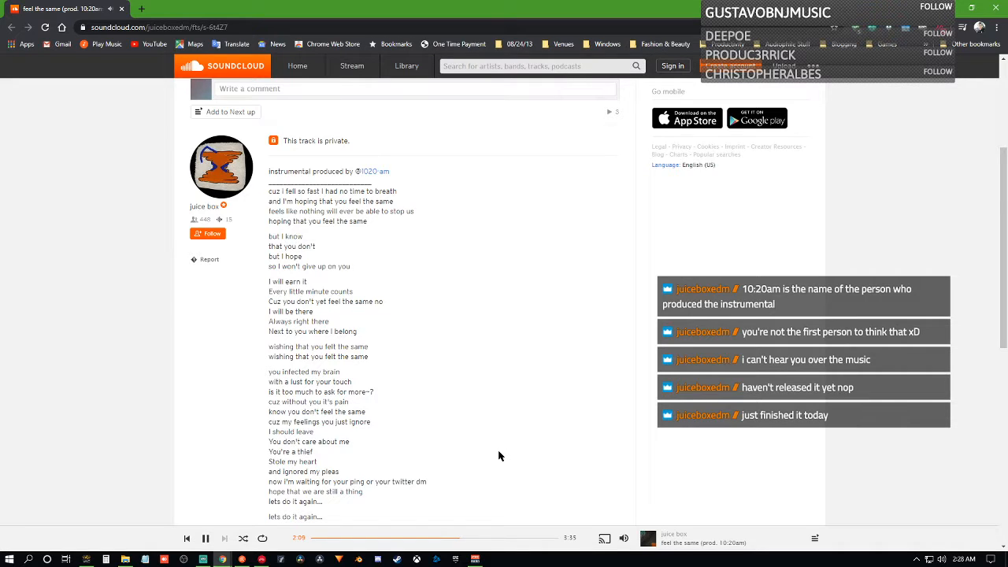
pyautogui.scroll(3, 499, 456)
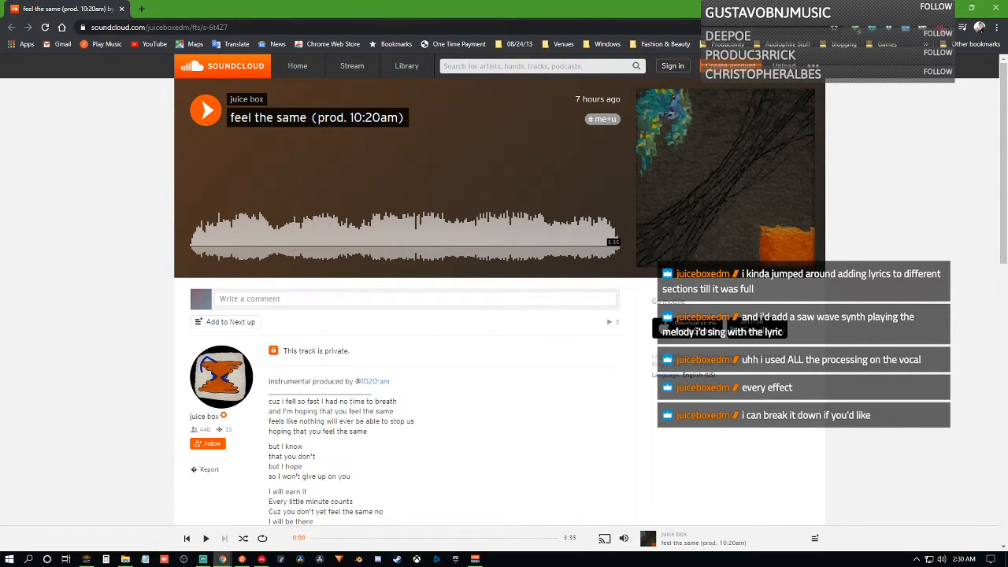
# - Restore the browser to a floating window, play the track from 1:44 and again from about 0:59, and pause it
pyautogui.moveTo(754, 7); pyautogui.dragTo(603, 134)
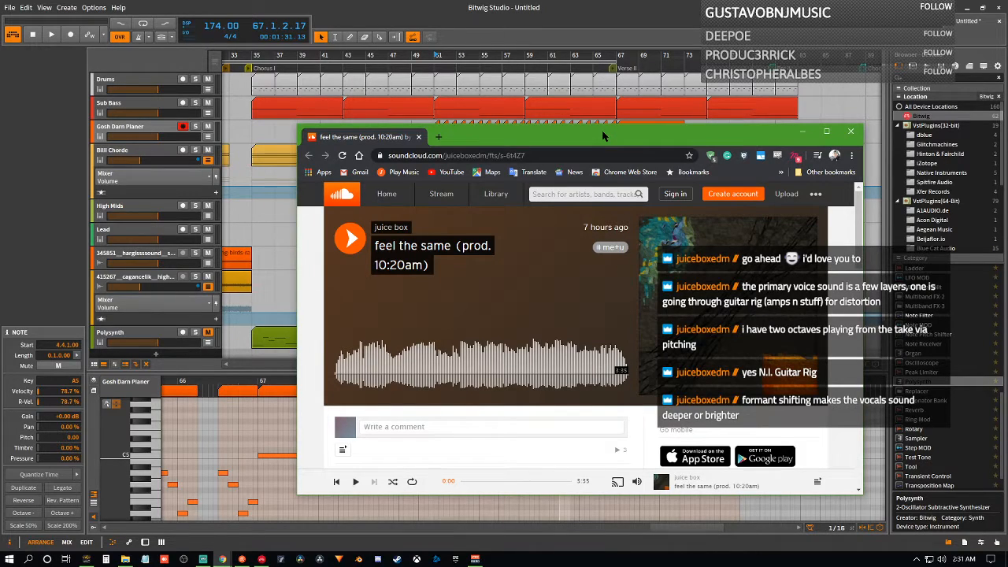
pyautogui.click(464, 376)
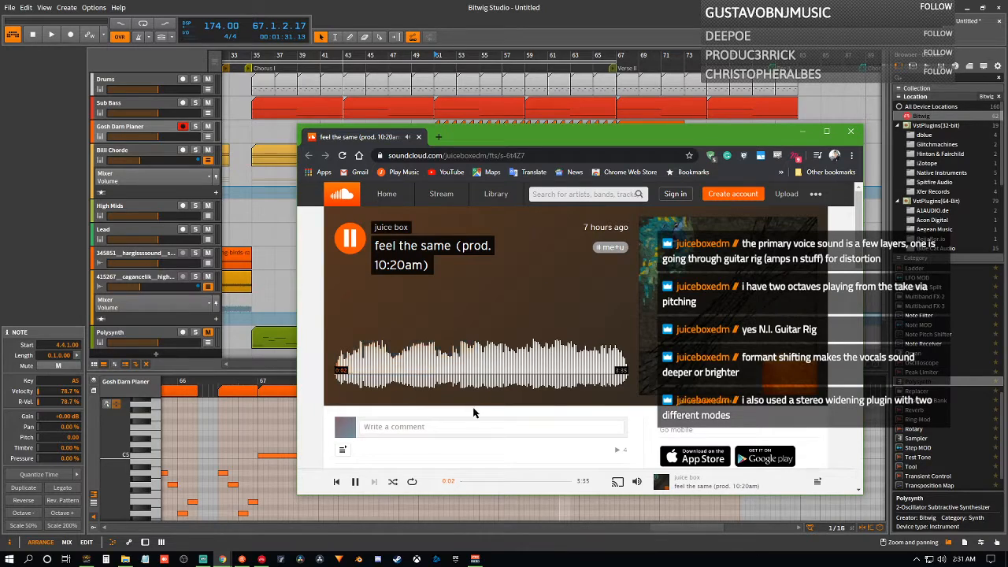
pyautogui.click(476, 364)
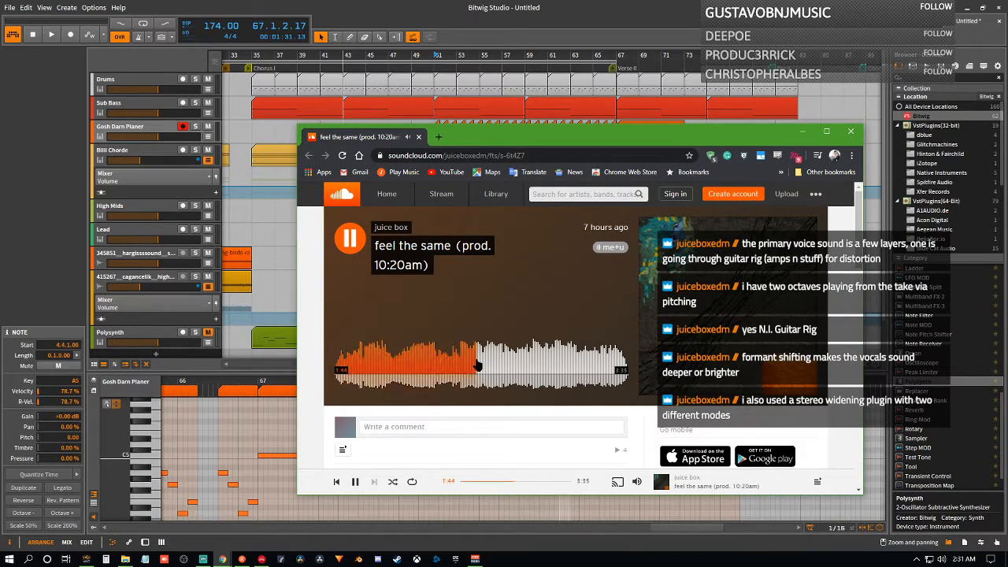
pyautogui.click(416, 374)
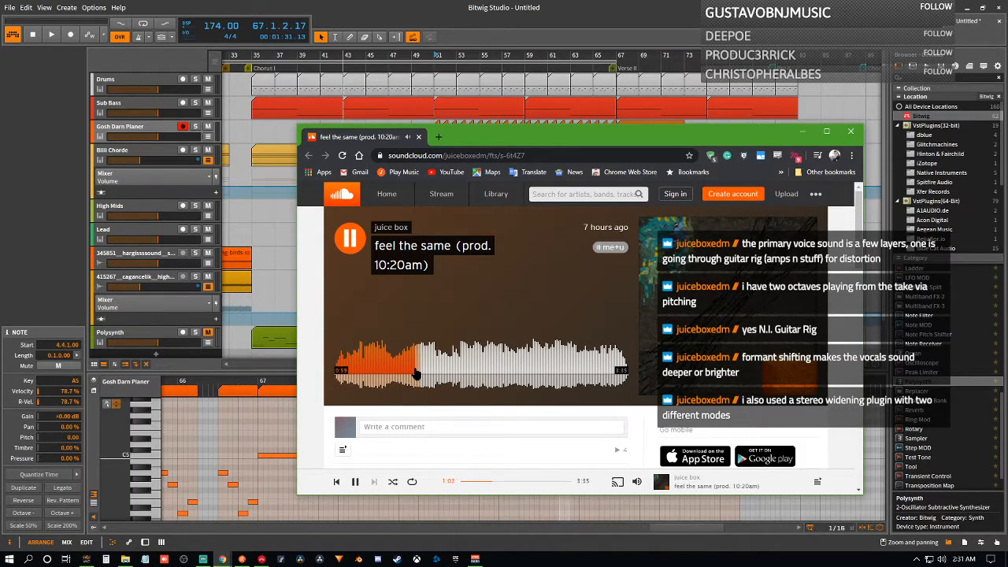
pyautogui.click(348, 246)
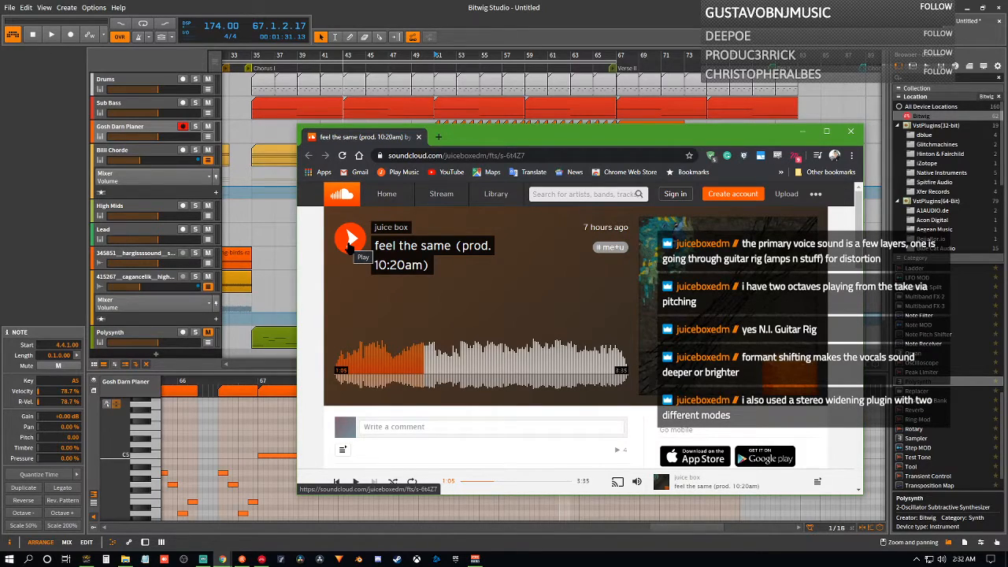
# - Resume and pause the song repeatedly to hear short stretches of it, and reposition the browser window over the project
pyautogui.click(350, 244)
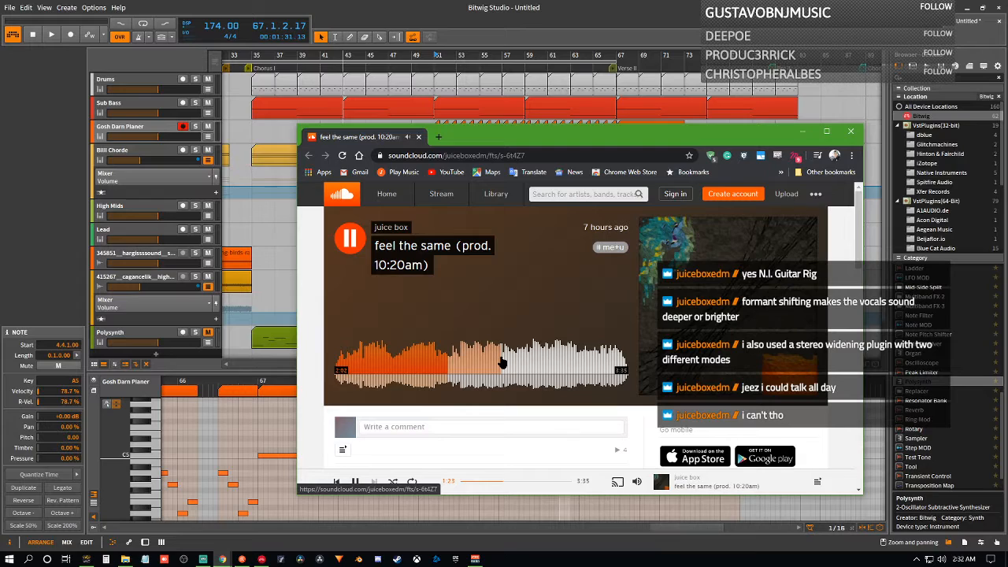
pyautogui.click(357, 252)
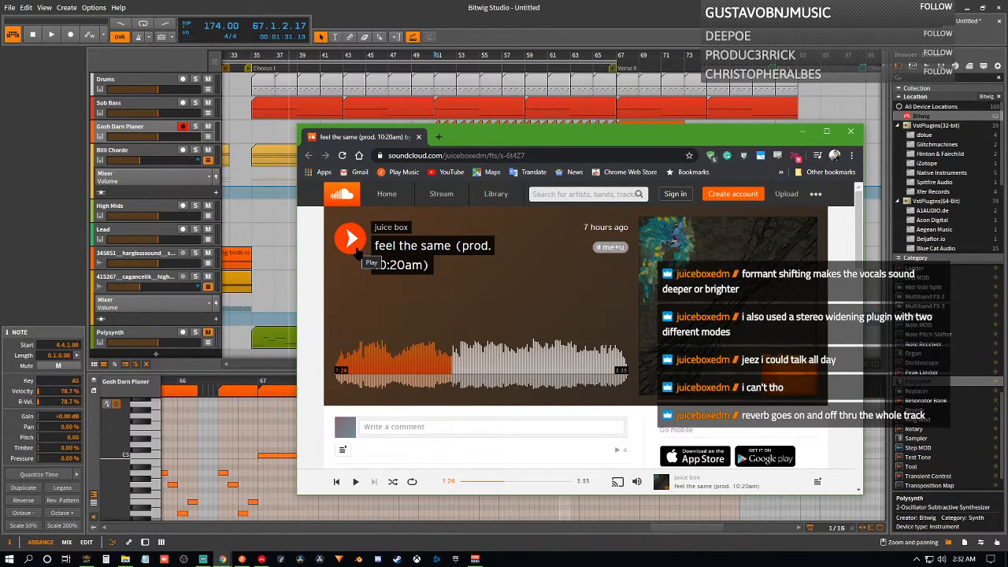
pyautogui.click(356, 249)
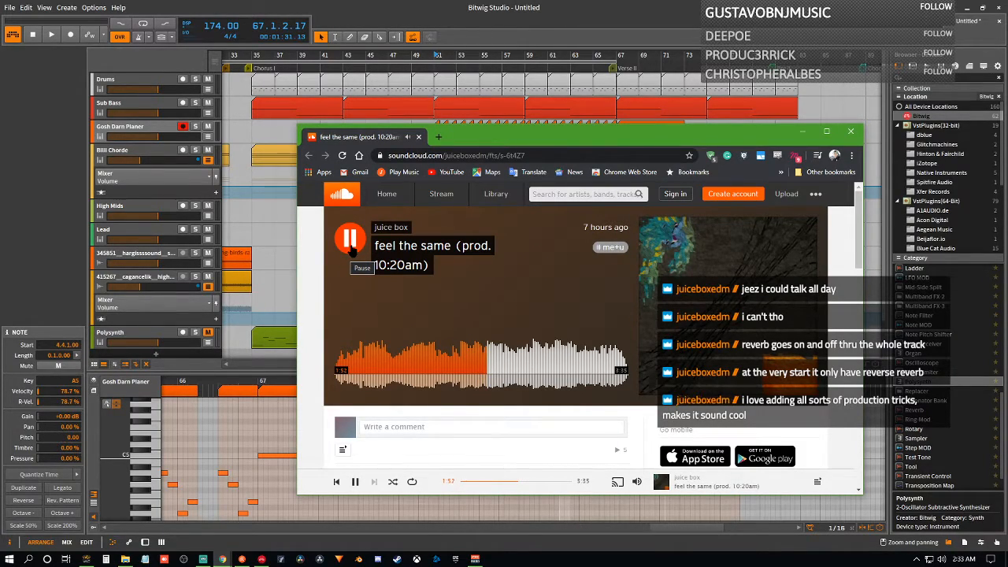
pyautogui.click(352, 245)
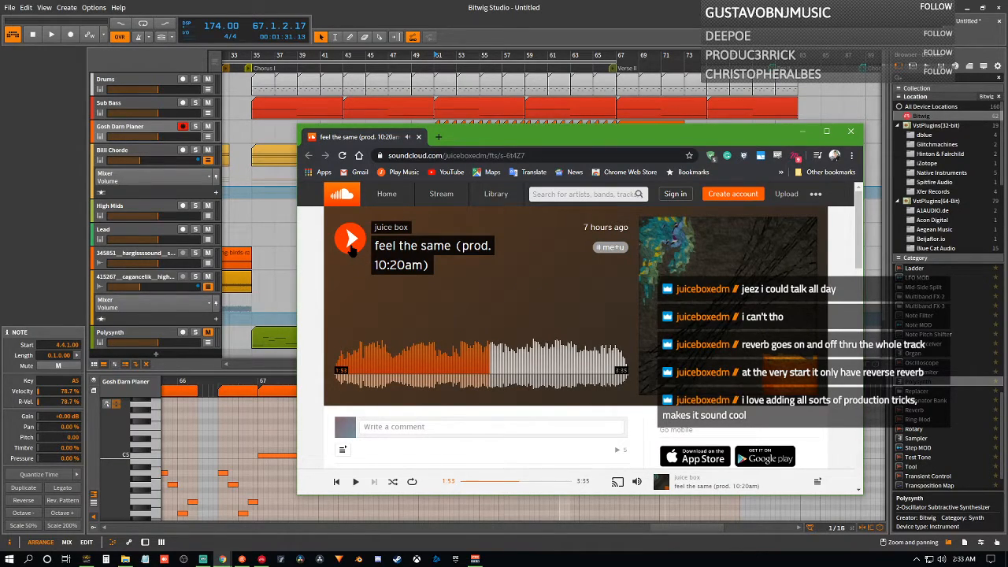
pyautogui.click(352, 245)
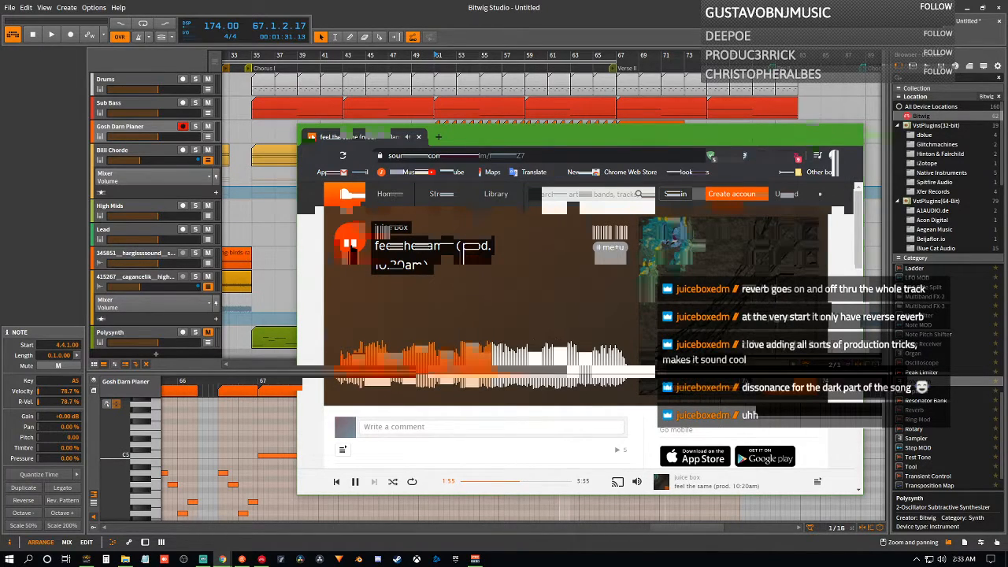
pyautogui.moveTo(888, 132); pyautogui.dragTo(814, 116)
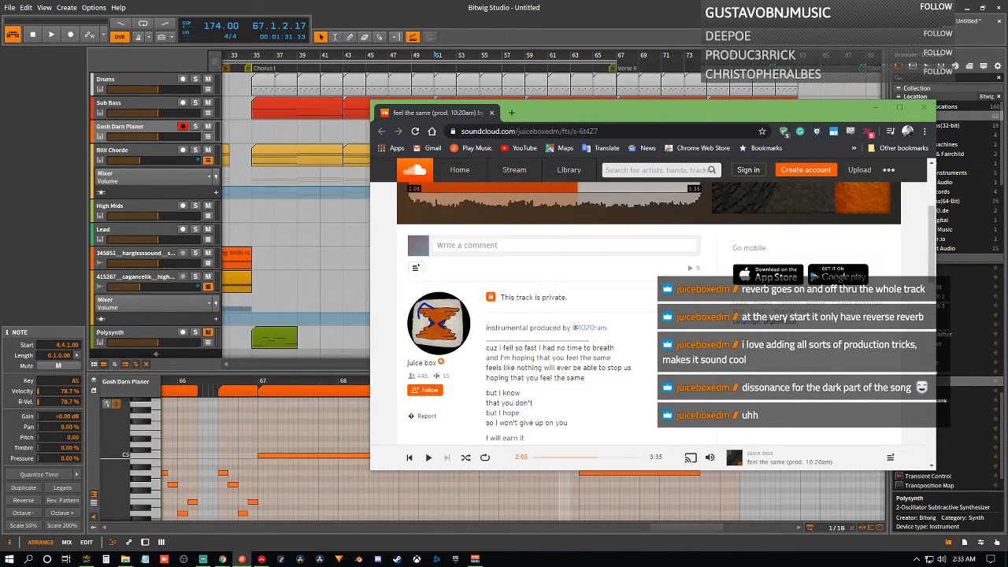
# - Read through the full lyrics in the track description of "feel the same (prod. 10:20am)", going back over the earlier and later verses
pyautogui.moveTo(1006, 559)
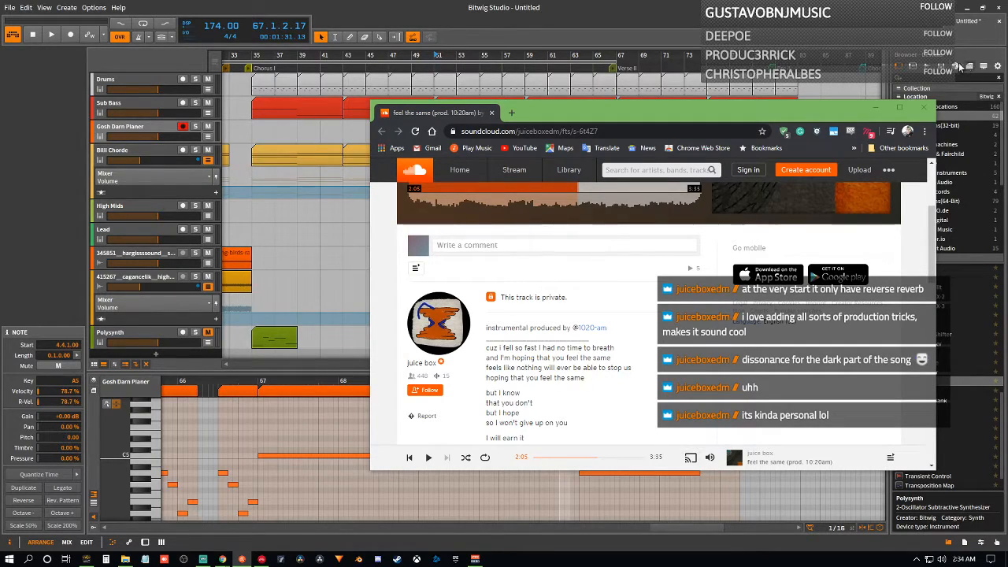
pyautogui.scroll(-1, 653, 351)
pyautogui.scroll(-3, 653, 350)
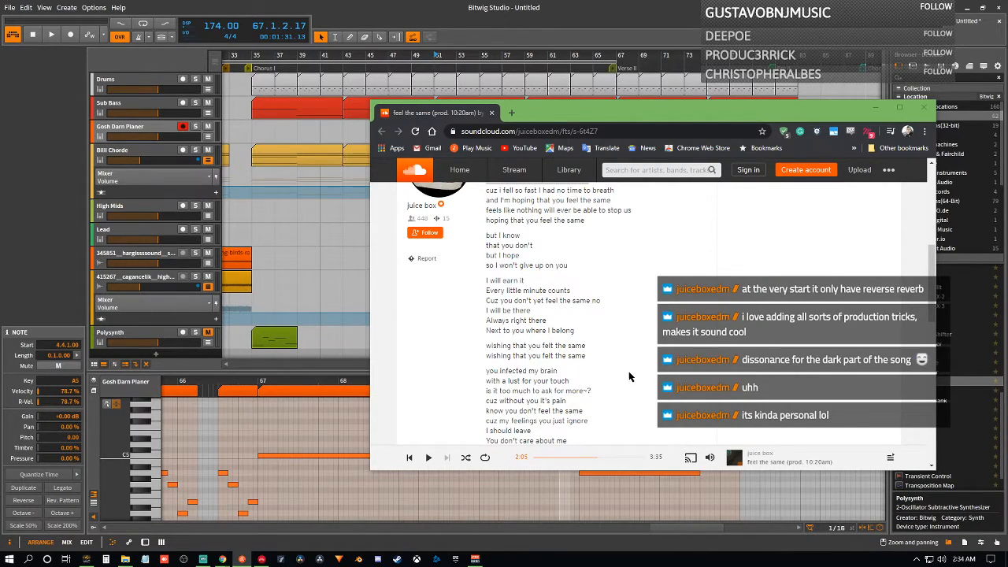
pyautogui.scroll(-1, 623, 364)
pyautogui.scroll(-3, 619, 361)
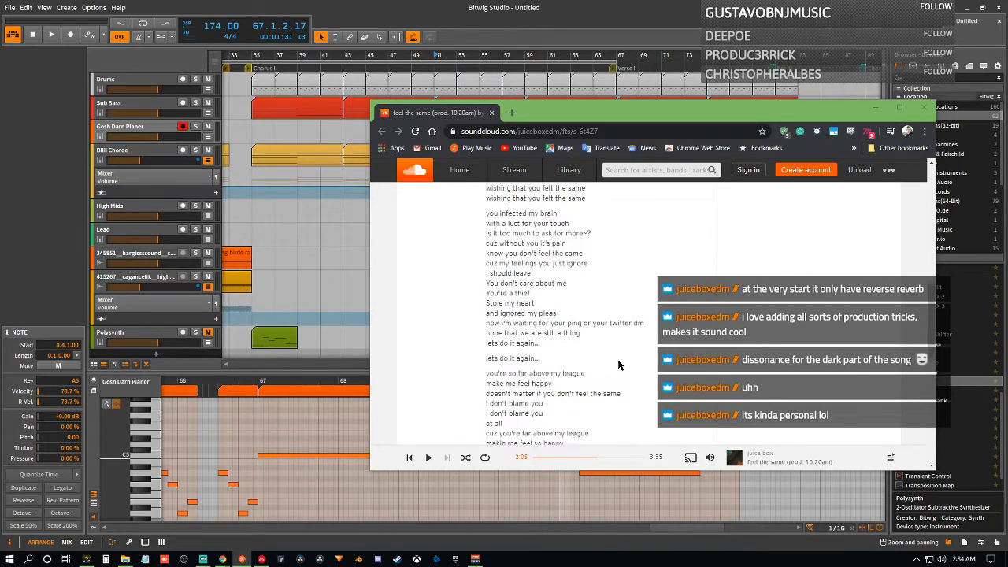
pyautogui.scroll(3, 613, 360)
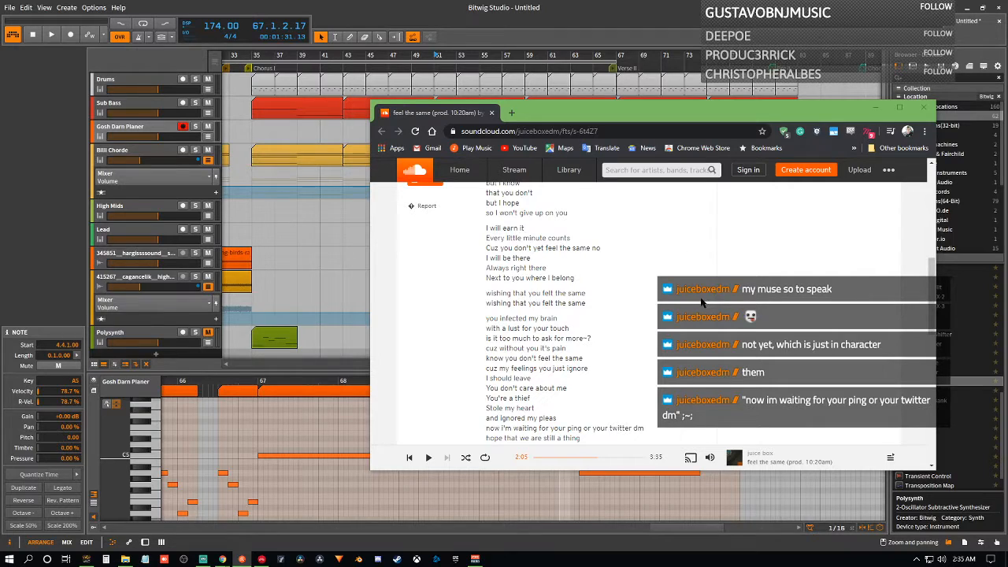
pyautogui.scroll(-3, 703, 303)
pyautogui.scroll(-2, 703, 303)
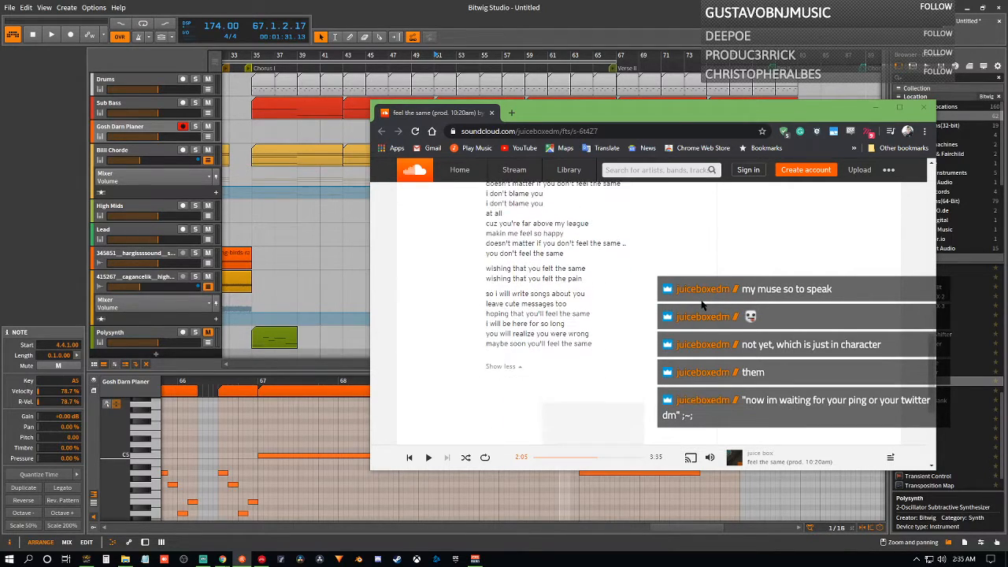
pyautogui.scroll(3, 661, 354)
pyautogui.scroll(2, 661, 355)
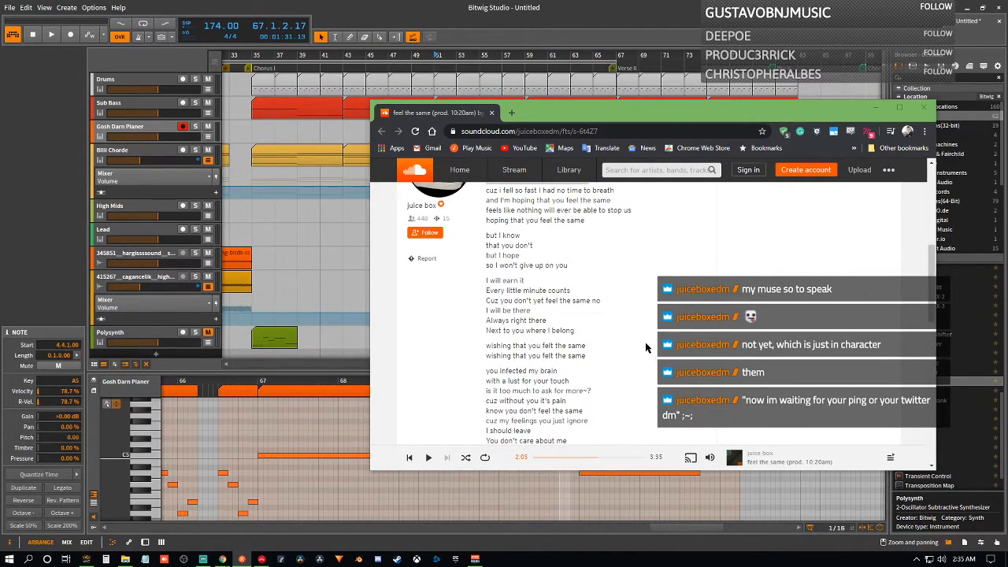
pyautogui.scroll(-2, 645, 342)
pyautogui.scroll(5, 645, 348)
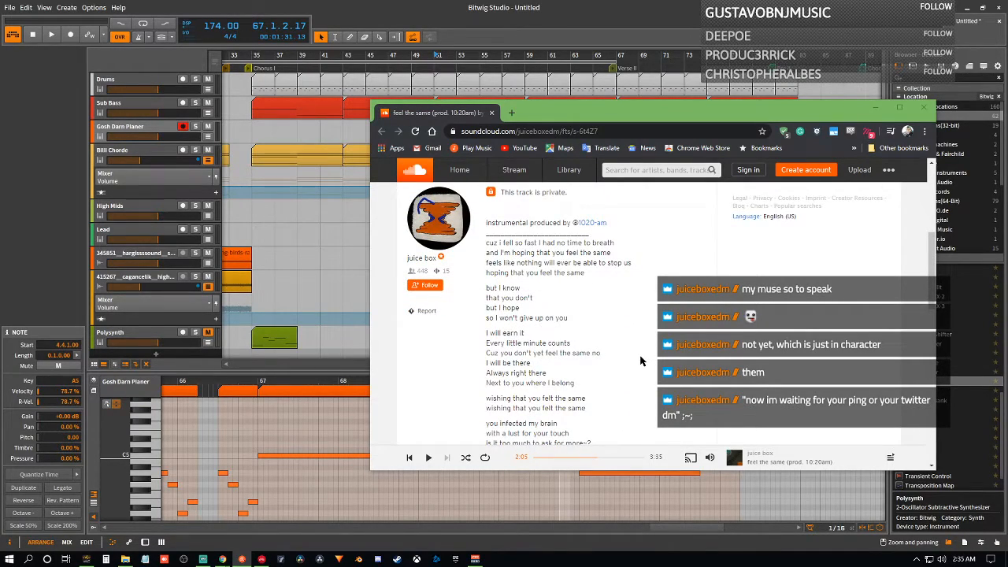
pyautogui.scroll(-3, 640, 361)
pyautogui.scroll(-5, 639, 363)
pyautogui.scroll(5, 637, 363)
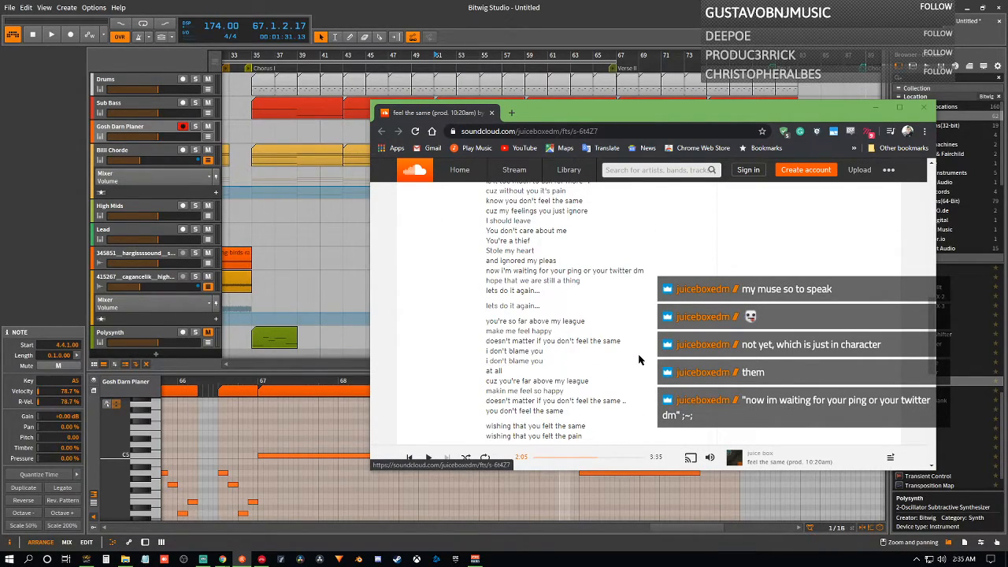
pyautogui.scroll(-2, 633, 328)
pyautogui.scroll(8, 631, 325)
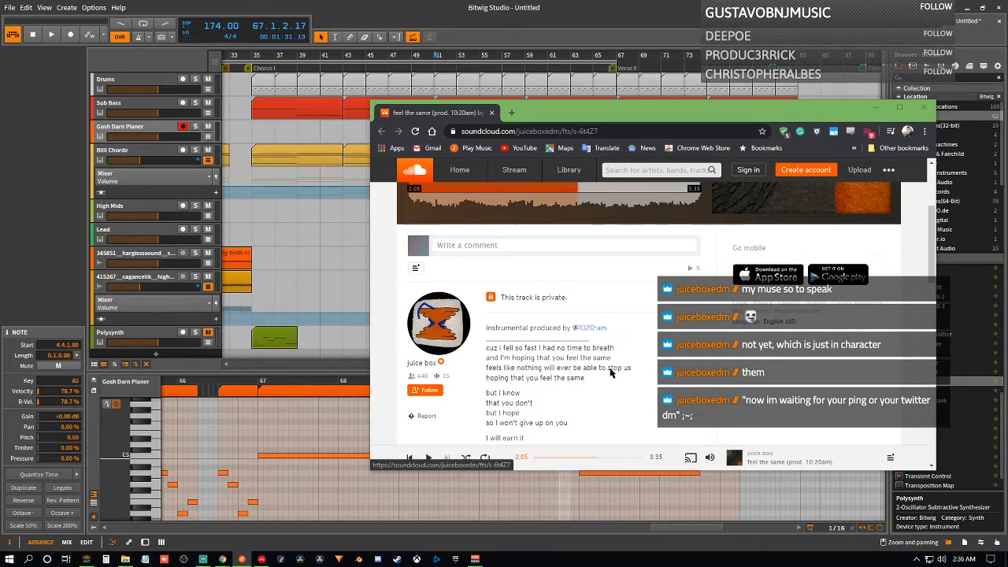
pyautogui.scroll(-2, 606, 371)
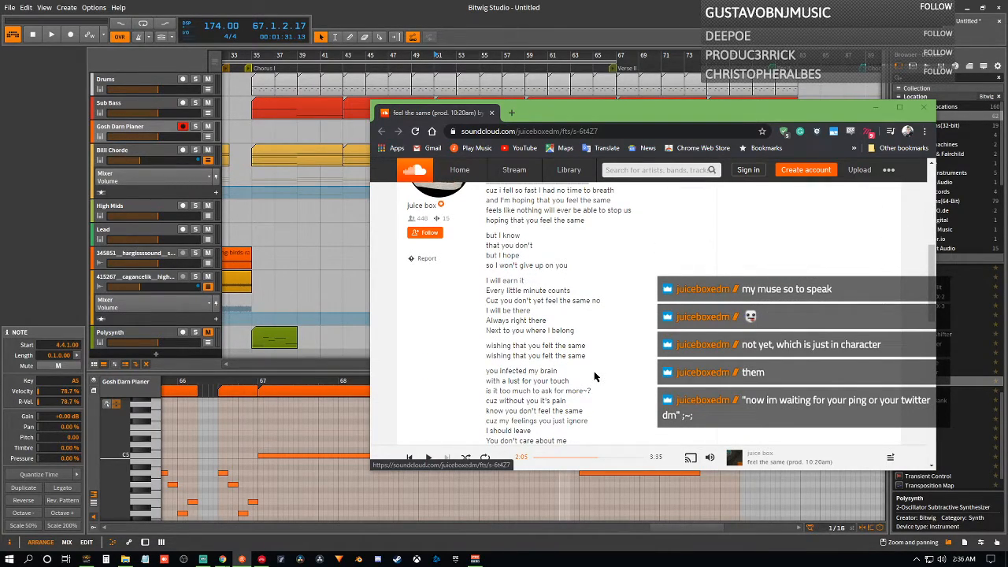
pyautogui.scroll(4, 595, 376)
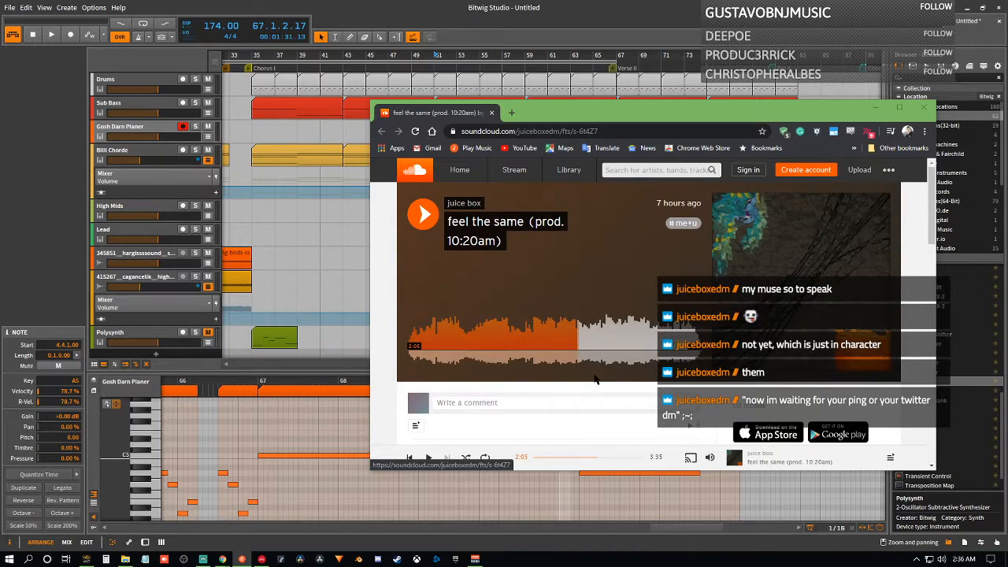
pyautogui.scroll(-2, 583, 384)
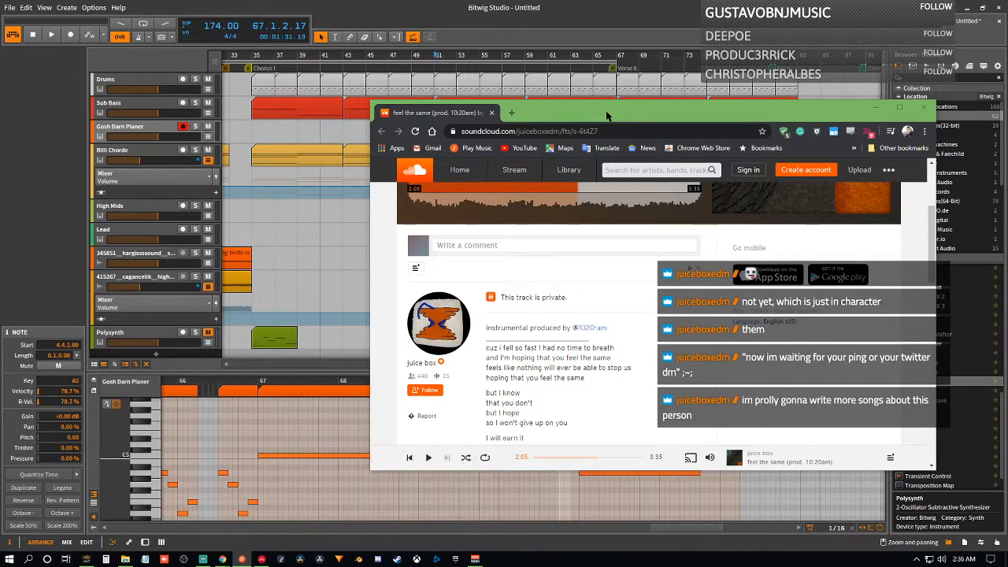
pyautogui.scroll(-10, 594, 312)
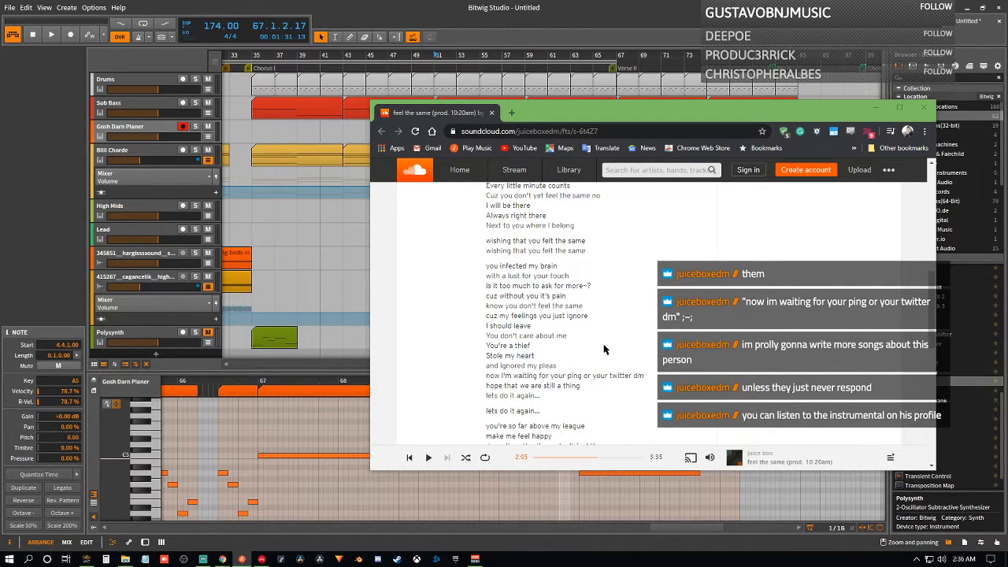
# - Open the profile of the song's artist, juice box, in a new browser tab and switch to it
pyautogui.scroll(8, 469, 314)
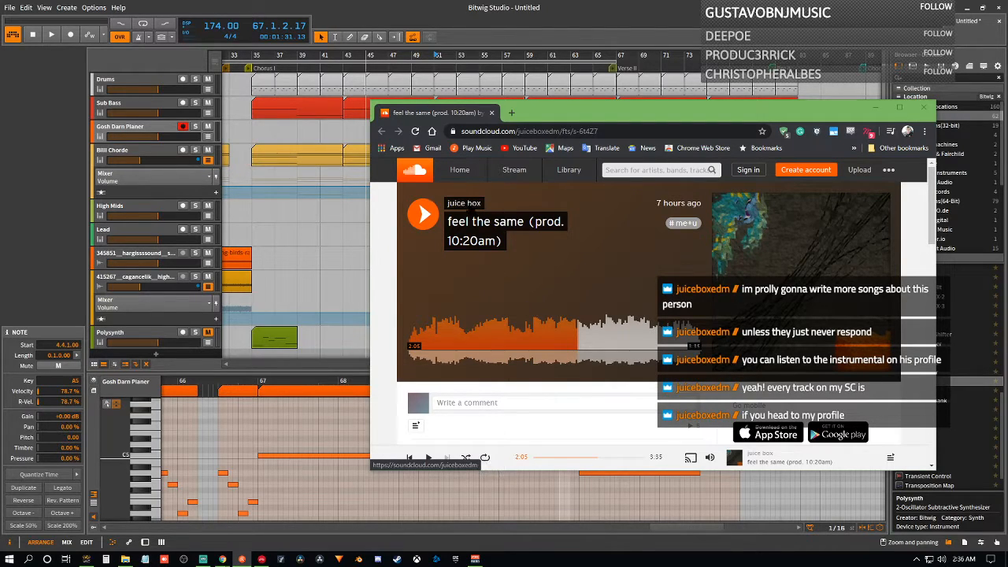
pyautogui.rightClick(471, 204)
pyautogui.click(474, 210)
pyautogui.hotkey('ctrl', 'Tab')
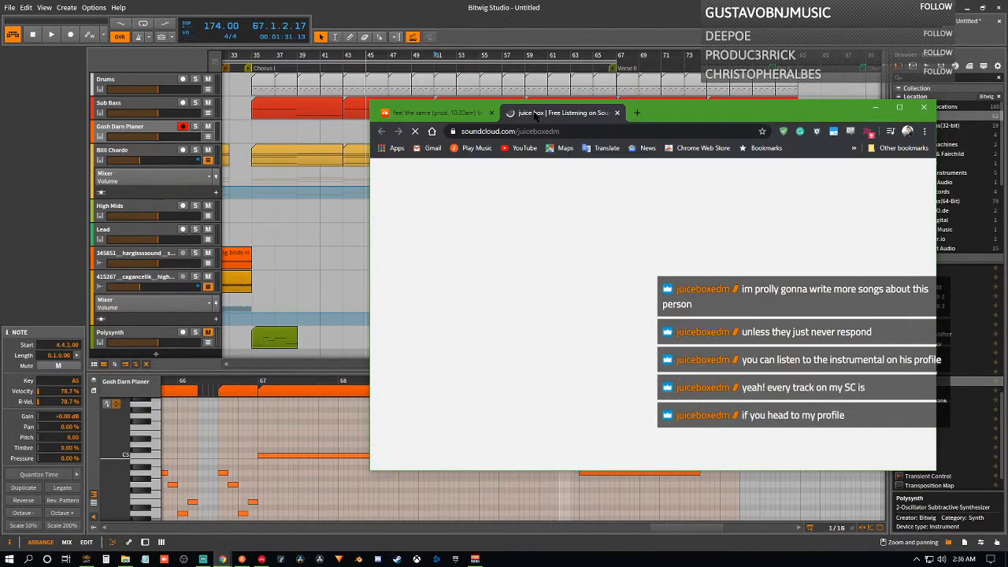
# - Look over the tracks listed on the artist's profile, and reposition the browser window over the project
pyautogui.scroll(-5, 617, 347)
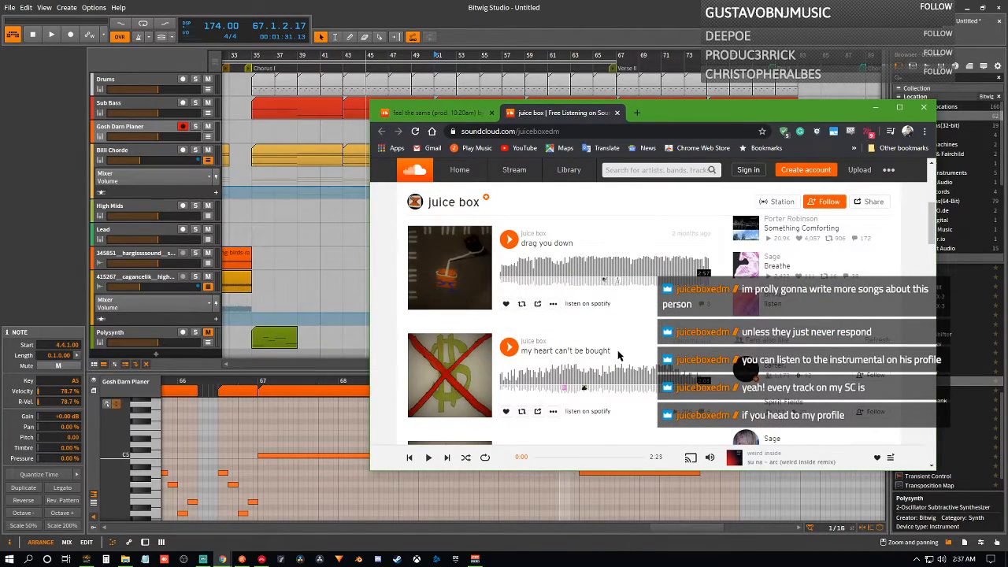
pyautogui.scroll(-2, 617, 355)
pyautogui.scroll(5, 617, 354)
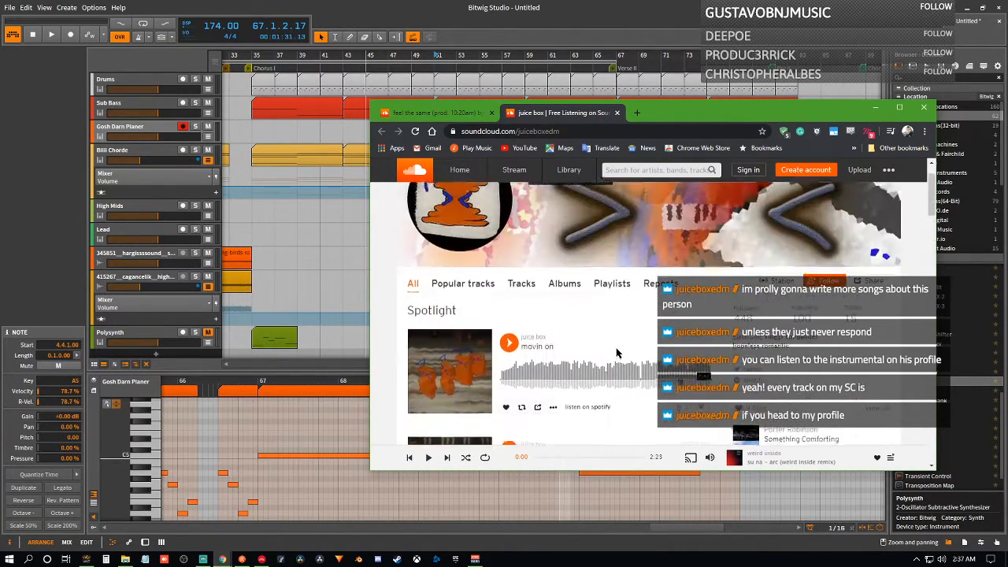
pyautogui.scroll(1, 617, 353)
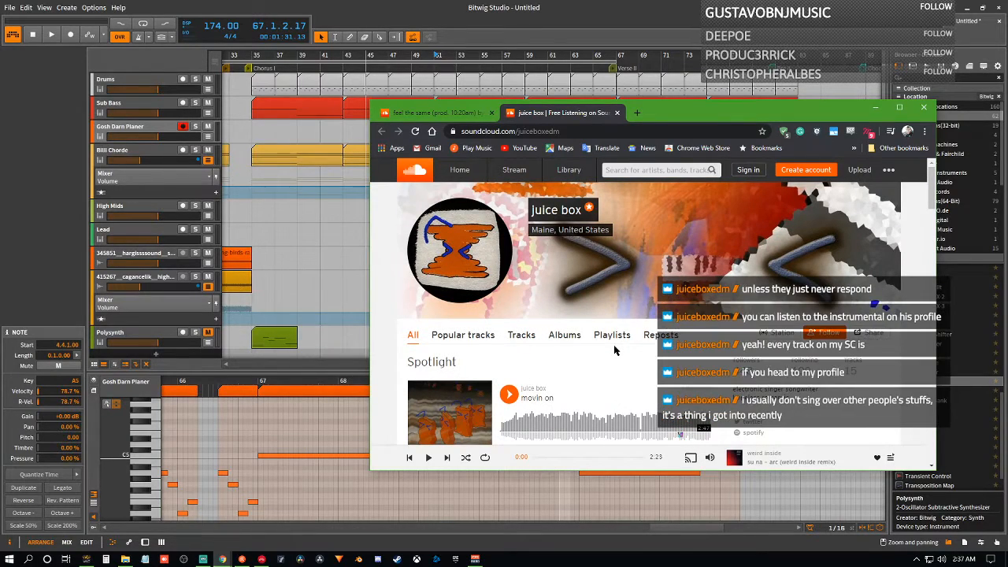
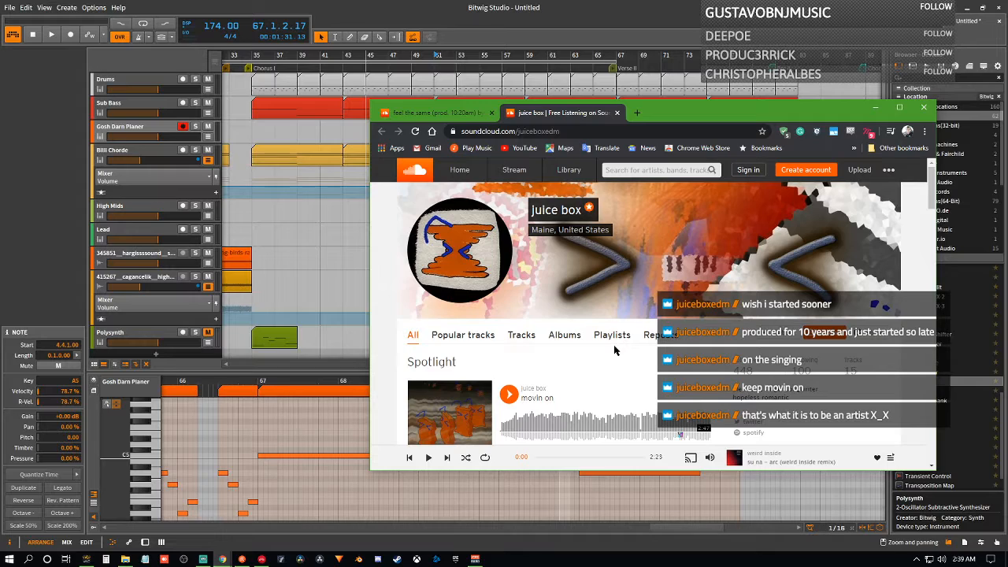
pyautogui.moveTo(702, 112); pyautogui.dragTo(630, 59)
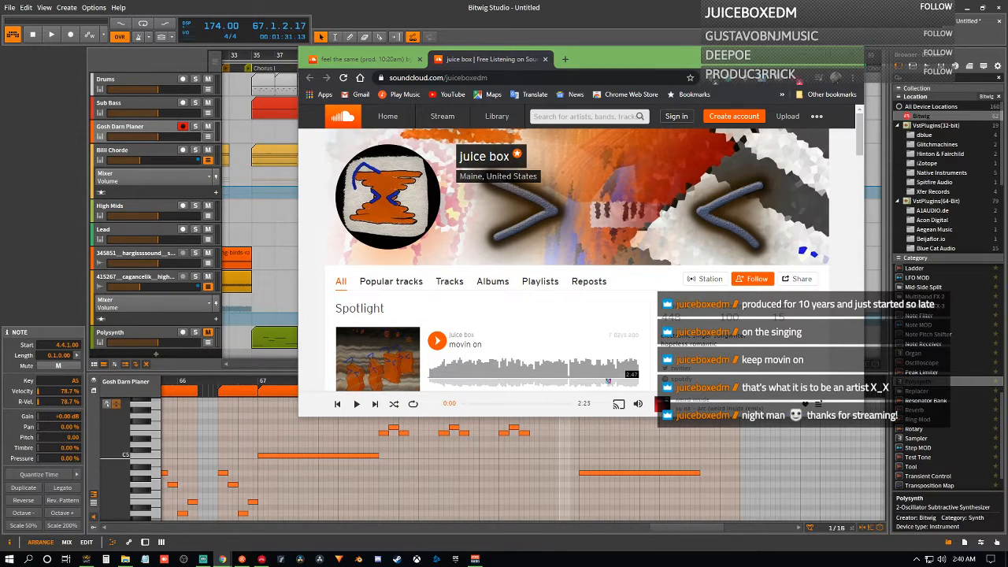
pyautogui.moveTo(1006, 559)
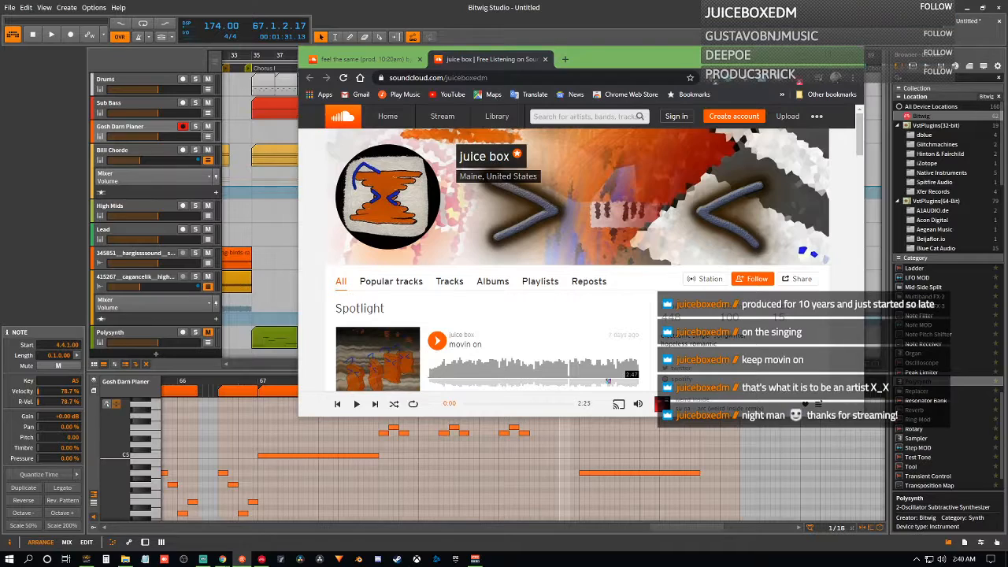